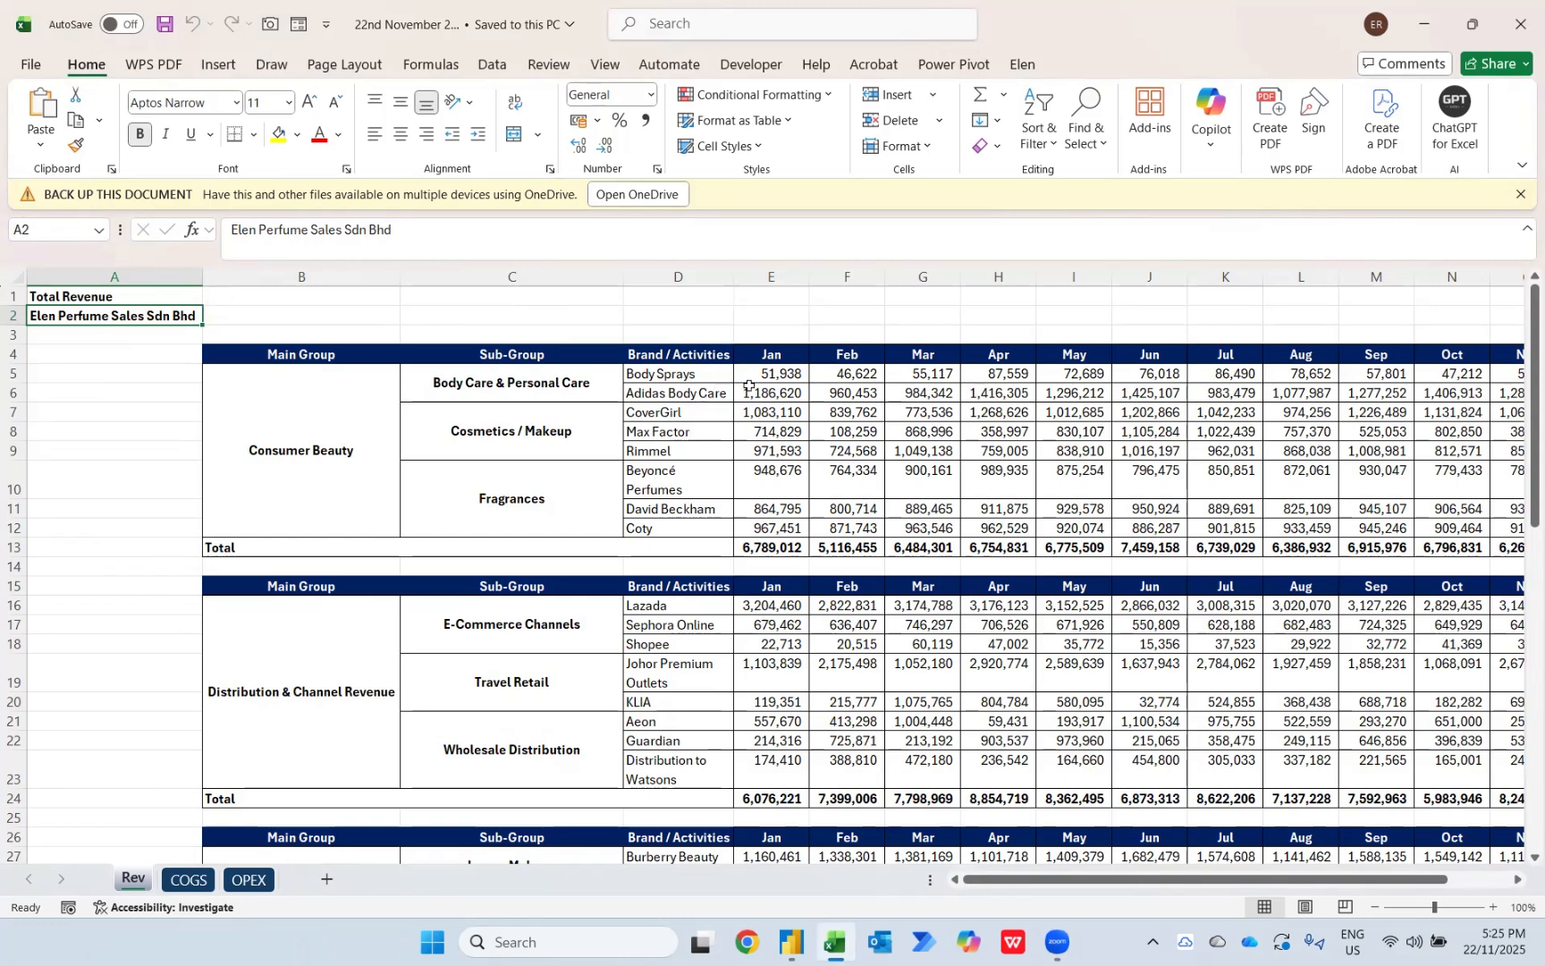
Step: Examine the revenue tables on the Rev sheet, plus the data layouts of the COGS and OPEX sheets
scroll(749, 386, "right", 2)
scroll(749, 386, "left", 2)
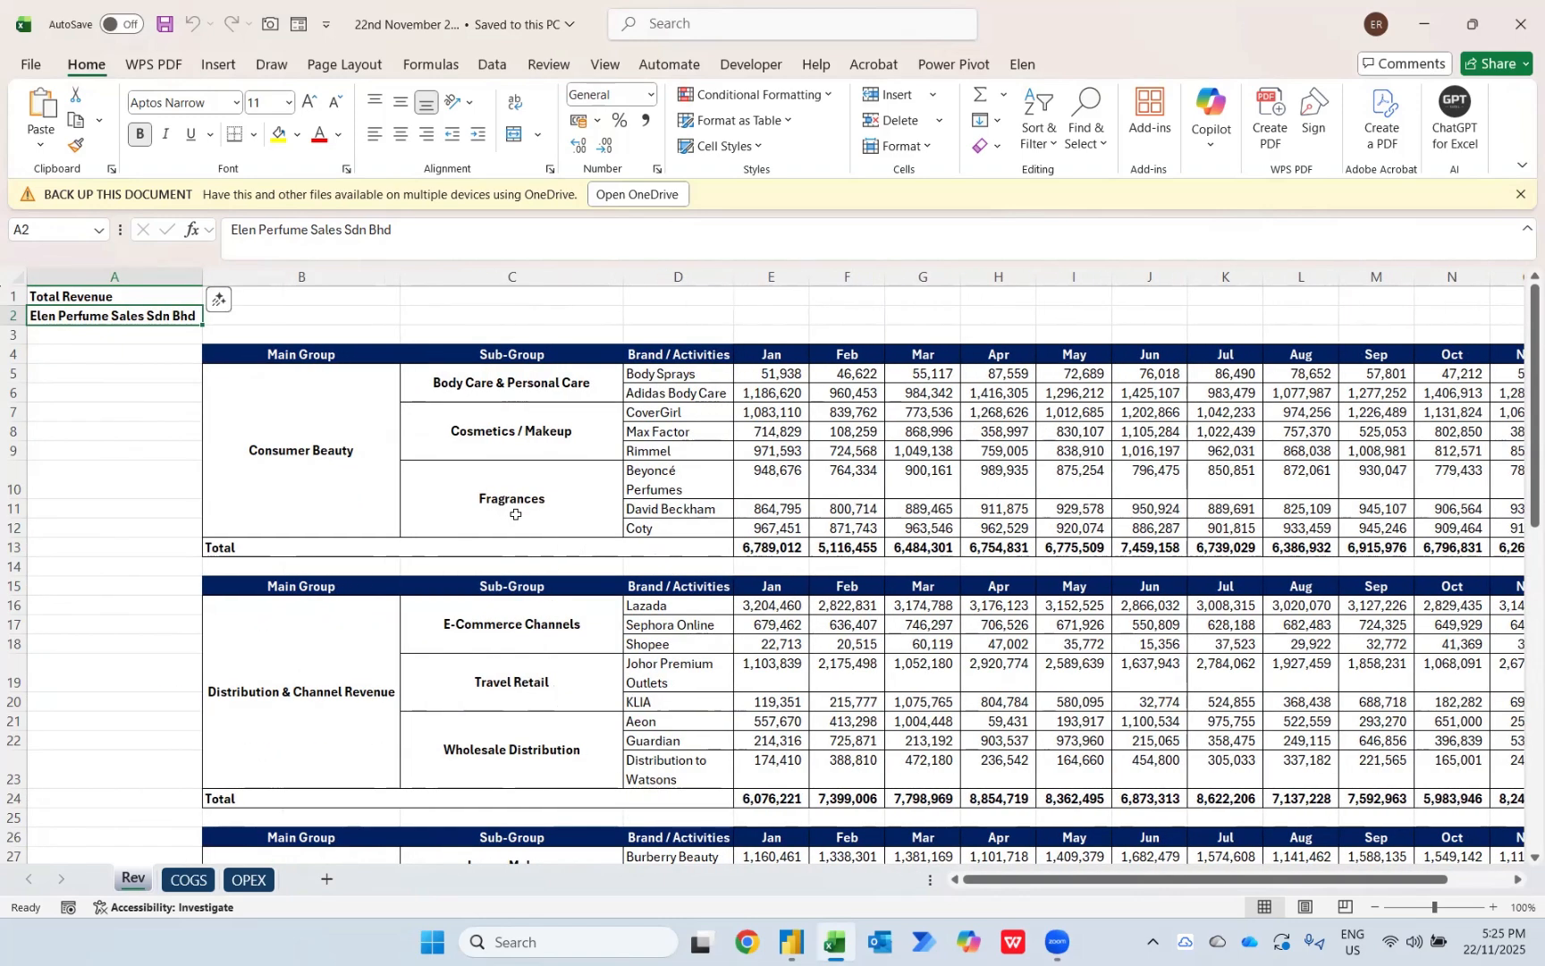
scroll(331, 654, "down", 3)
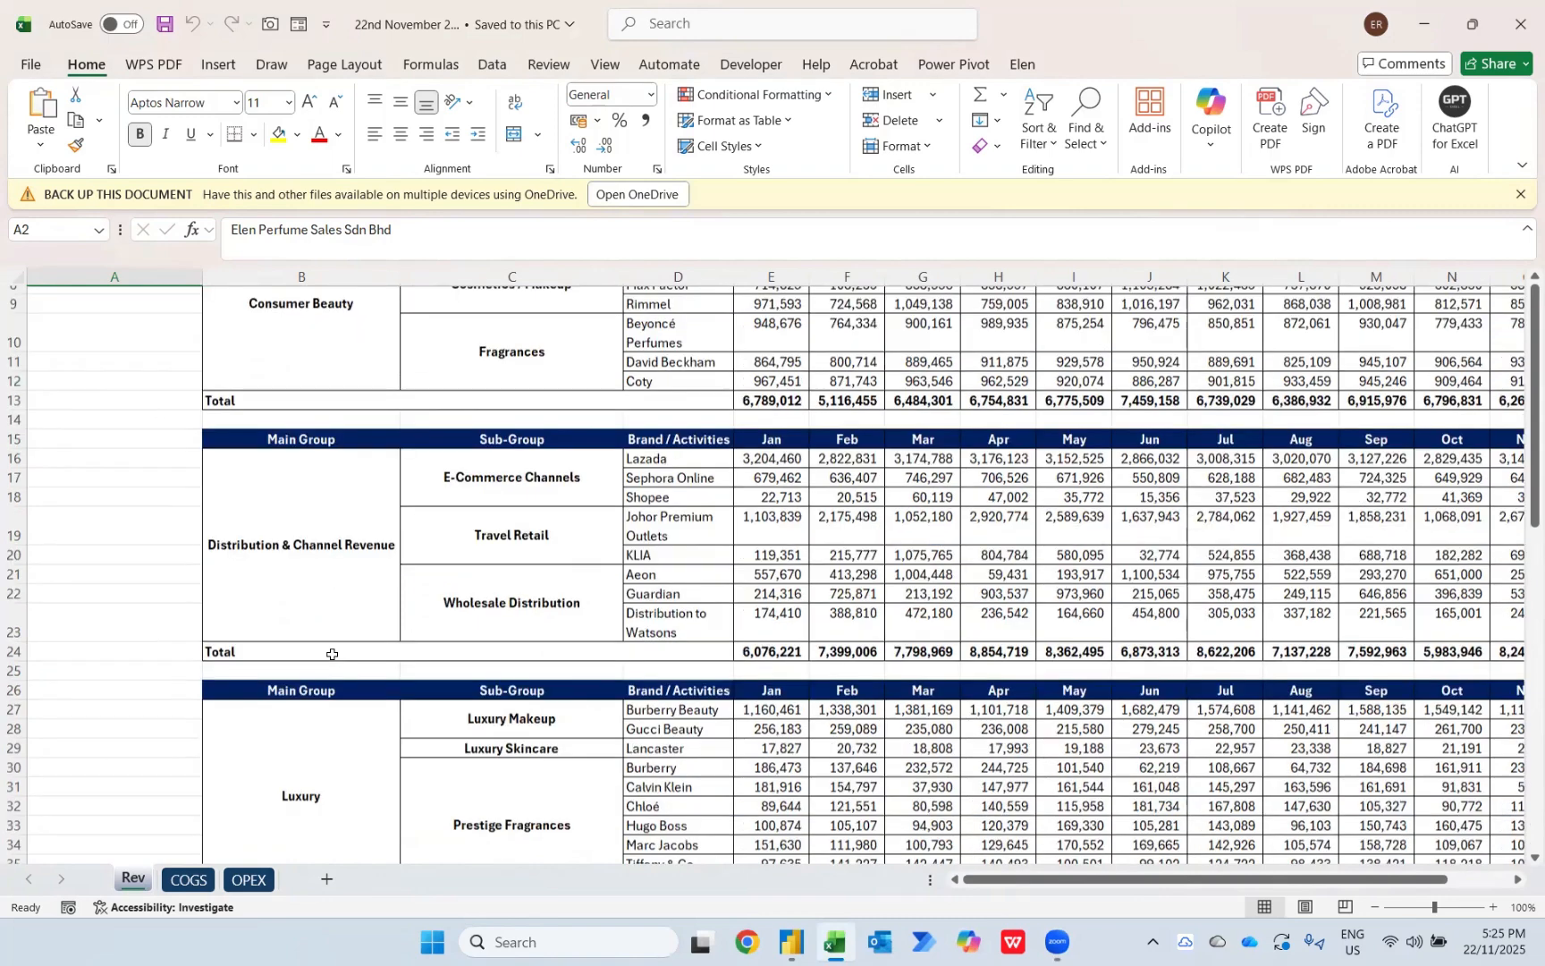
scroll(331, 655, "down", 3)
scroll(331, 655, "down", 5)
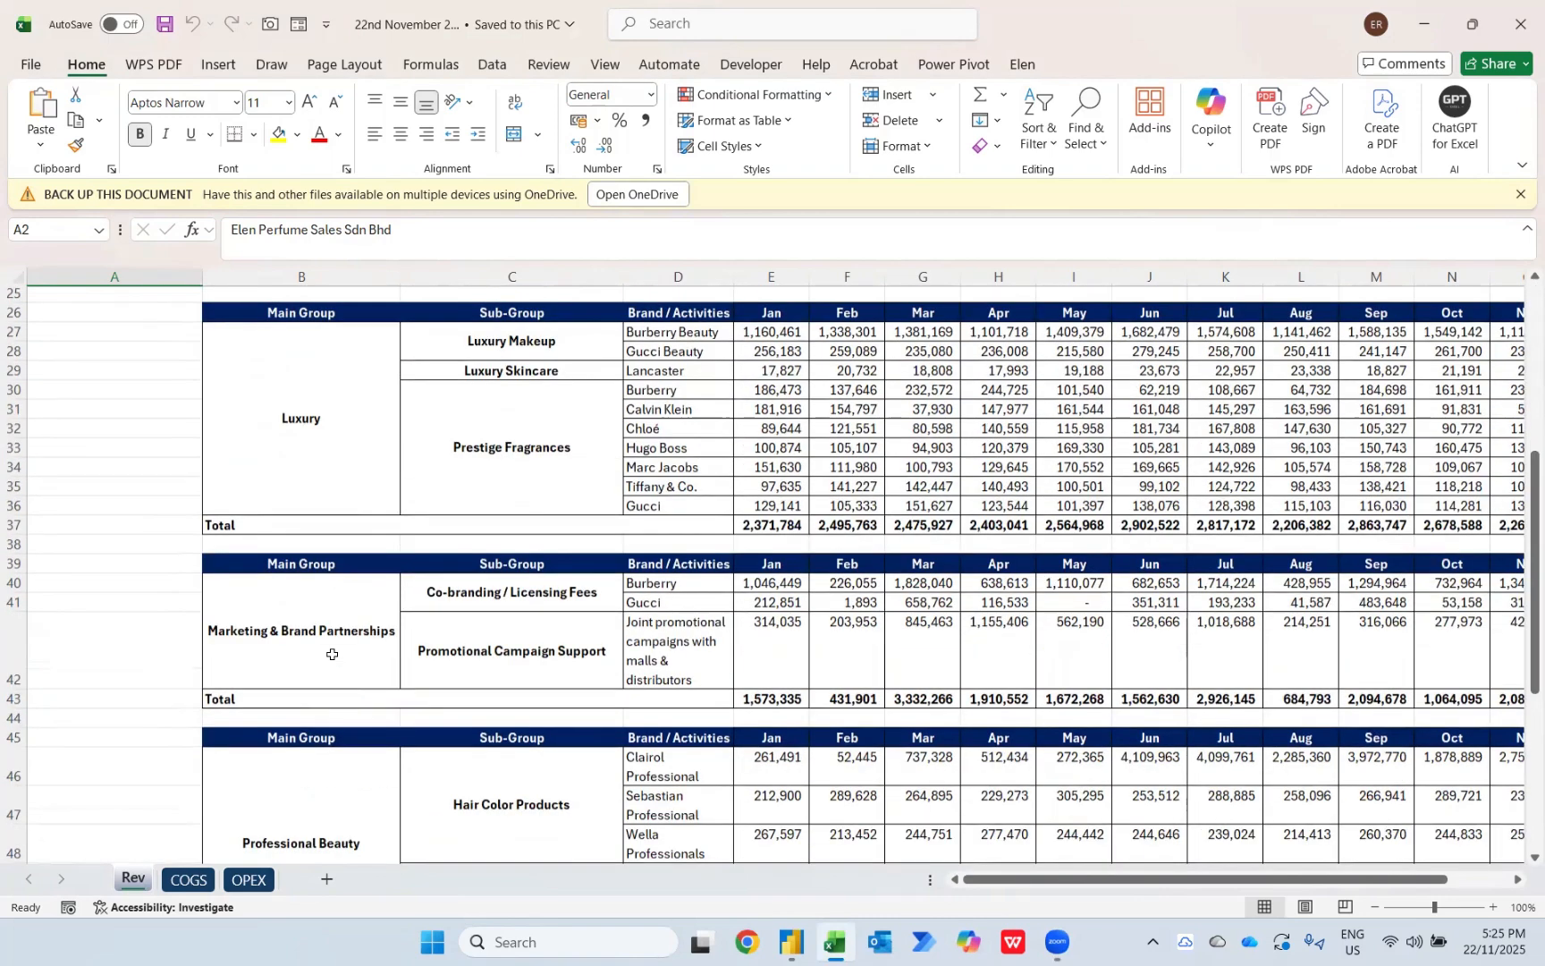
scroll(332, 654, "up", 2)
scroll(331, 655, "up", 7)
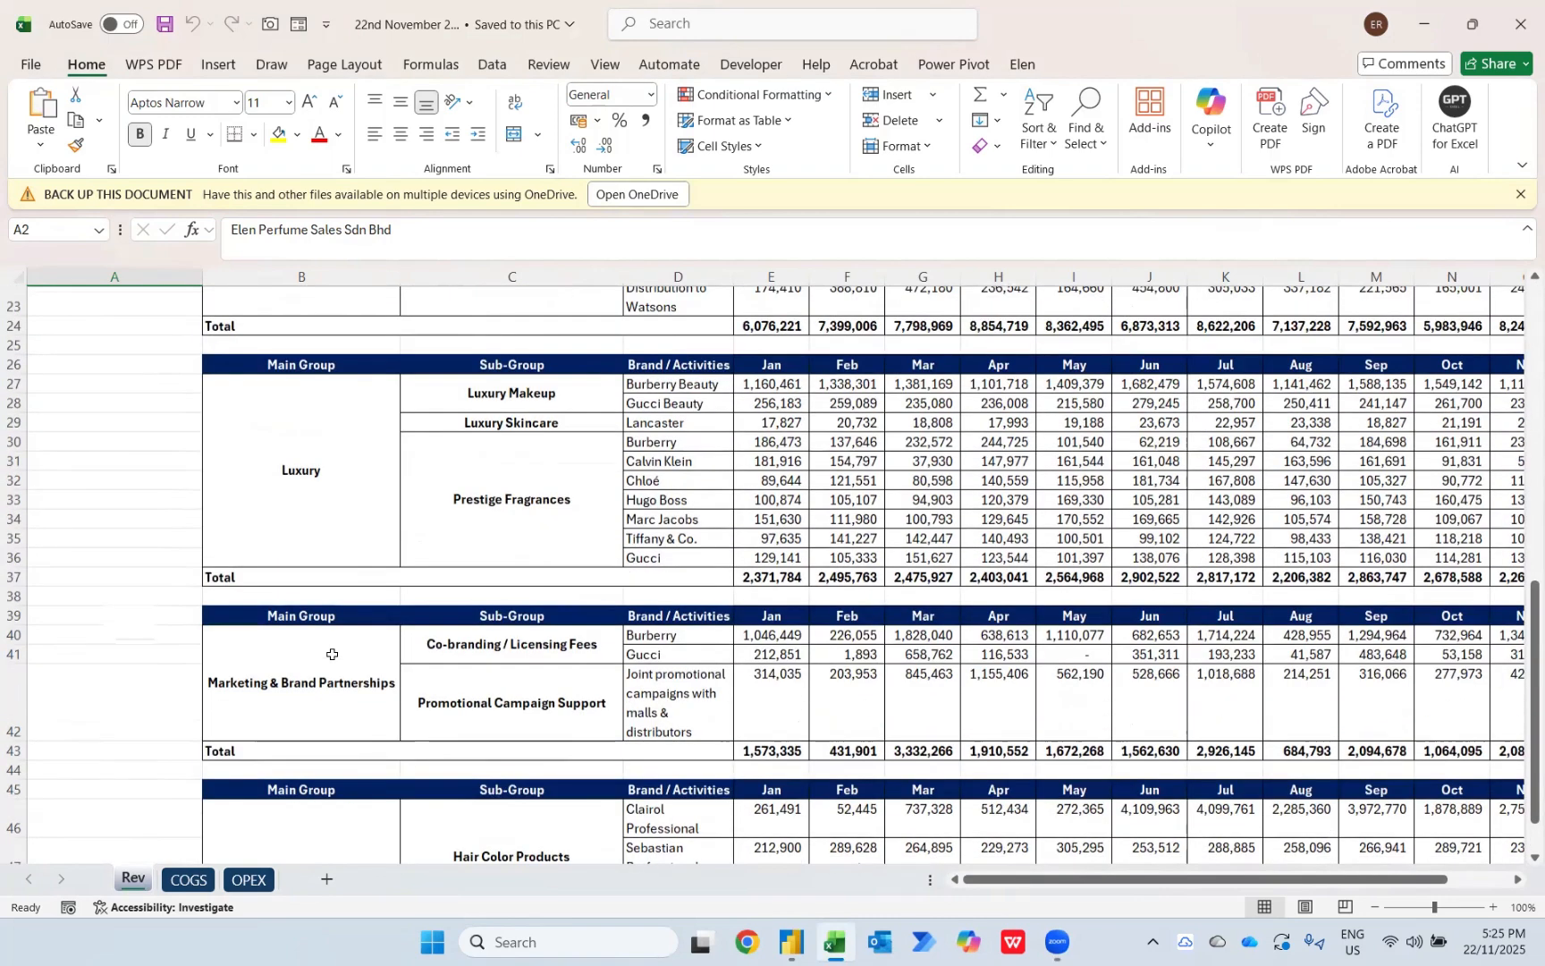
scroll(332, 655, "up", 2)
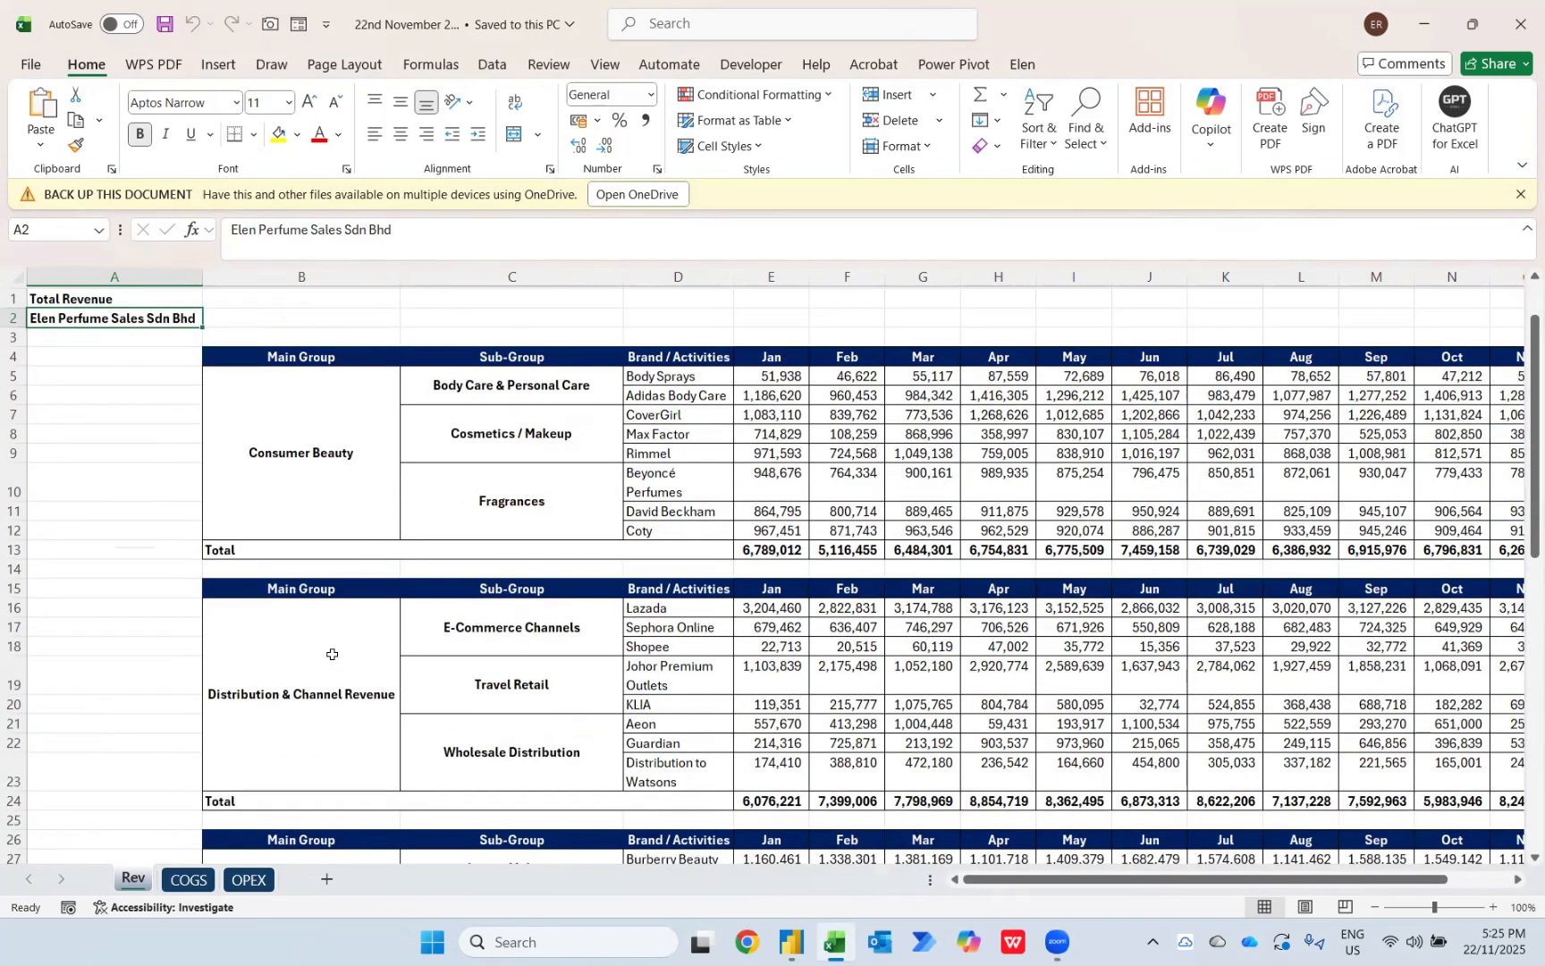
key("ctrl+Page_Down")
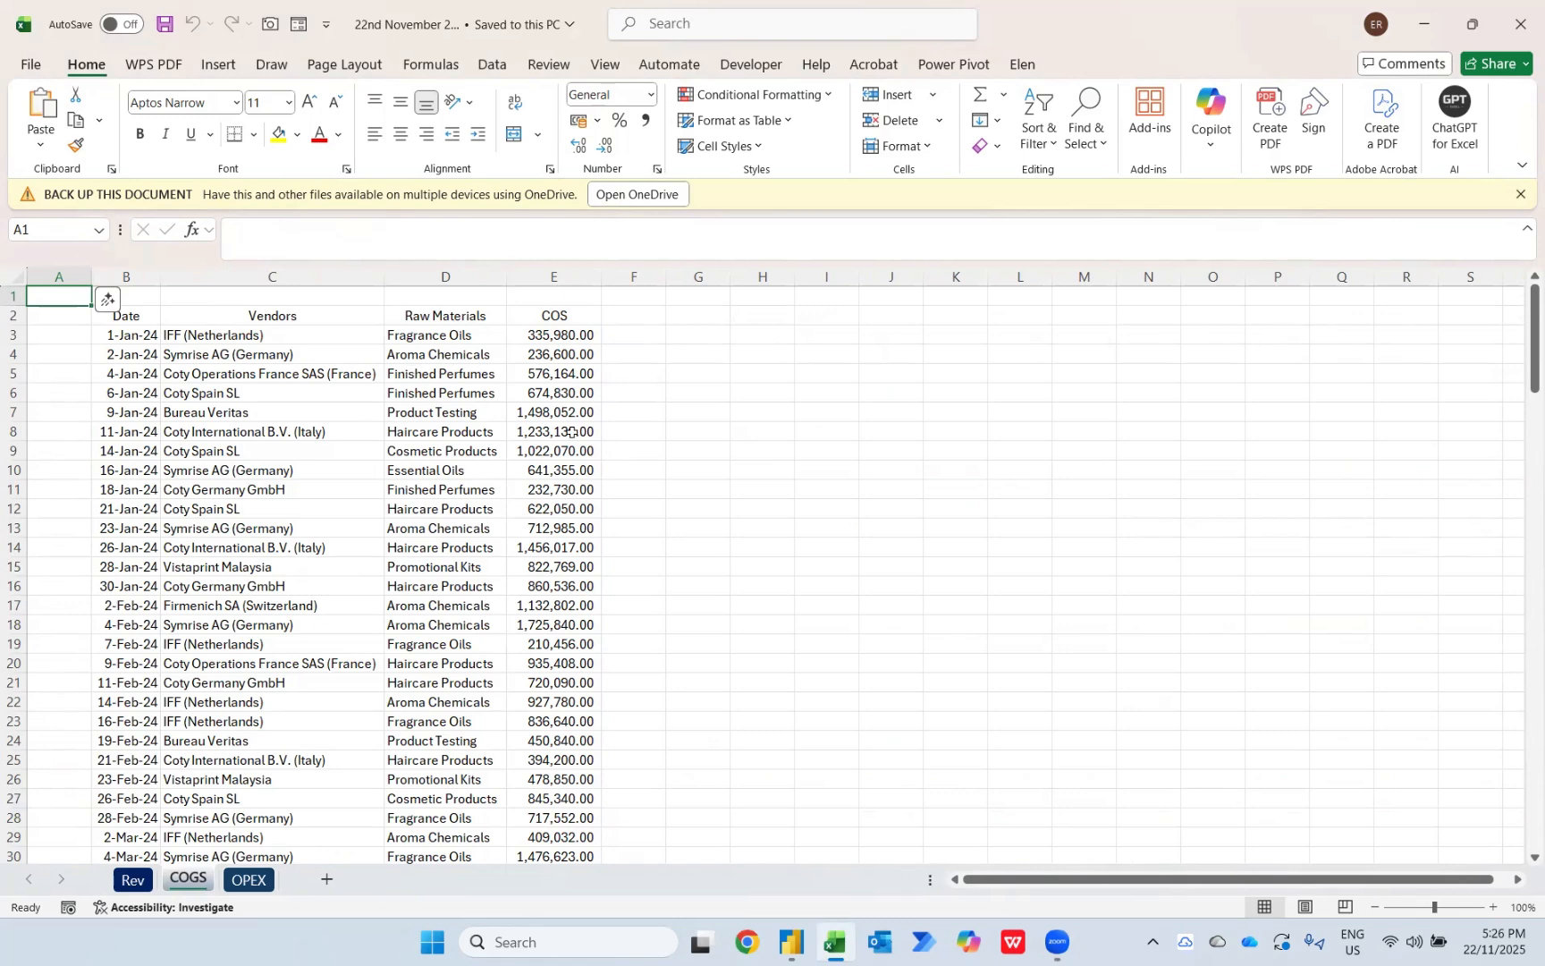
key("ctrl+Page_Down")
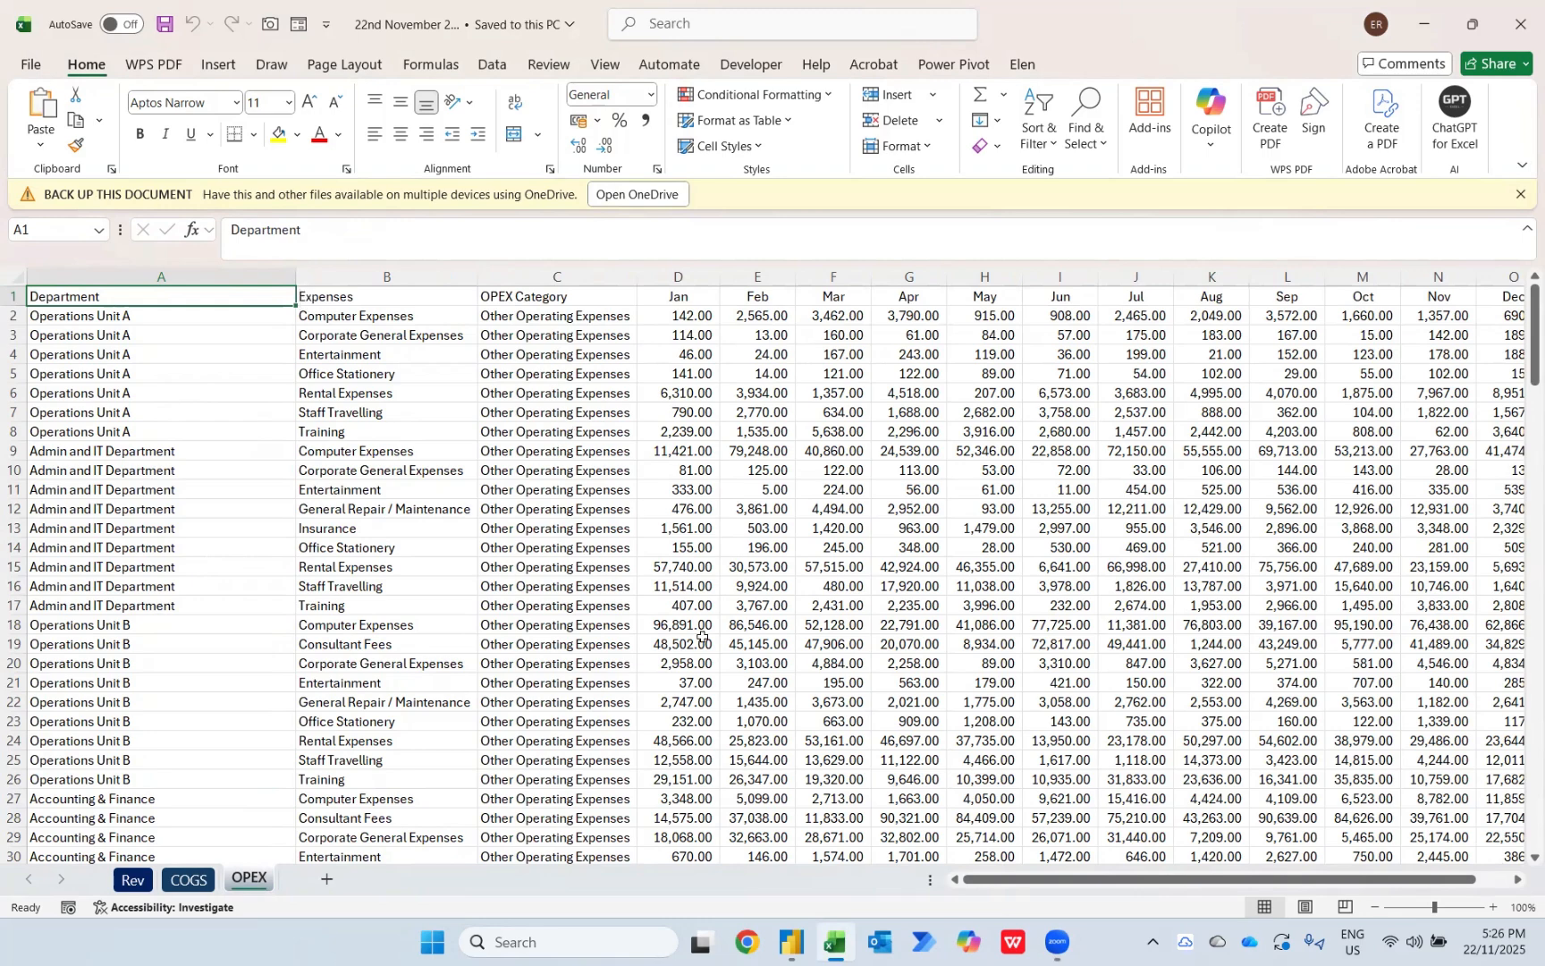
Step: Switch to Power BI Desktop and import the Excel workbook "22nd November 2025" from the Documents folder
mouse_move(791, 942)
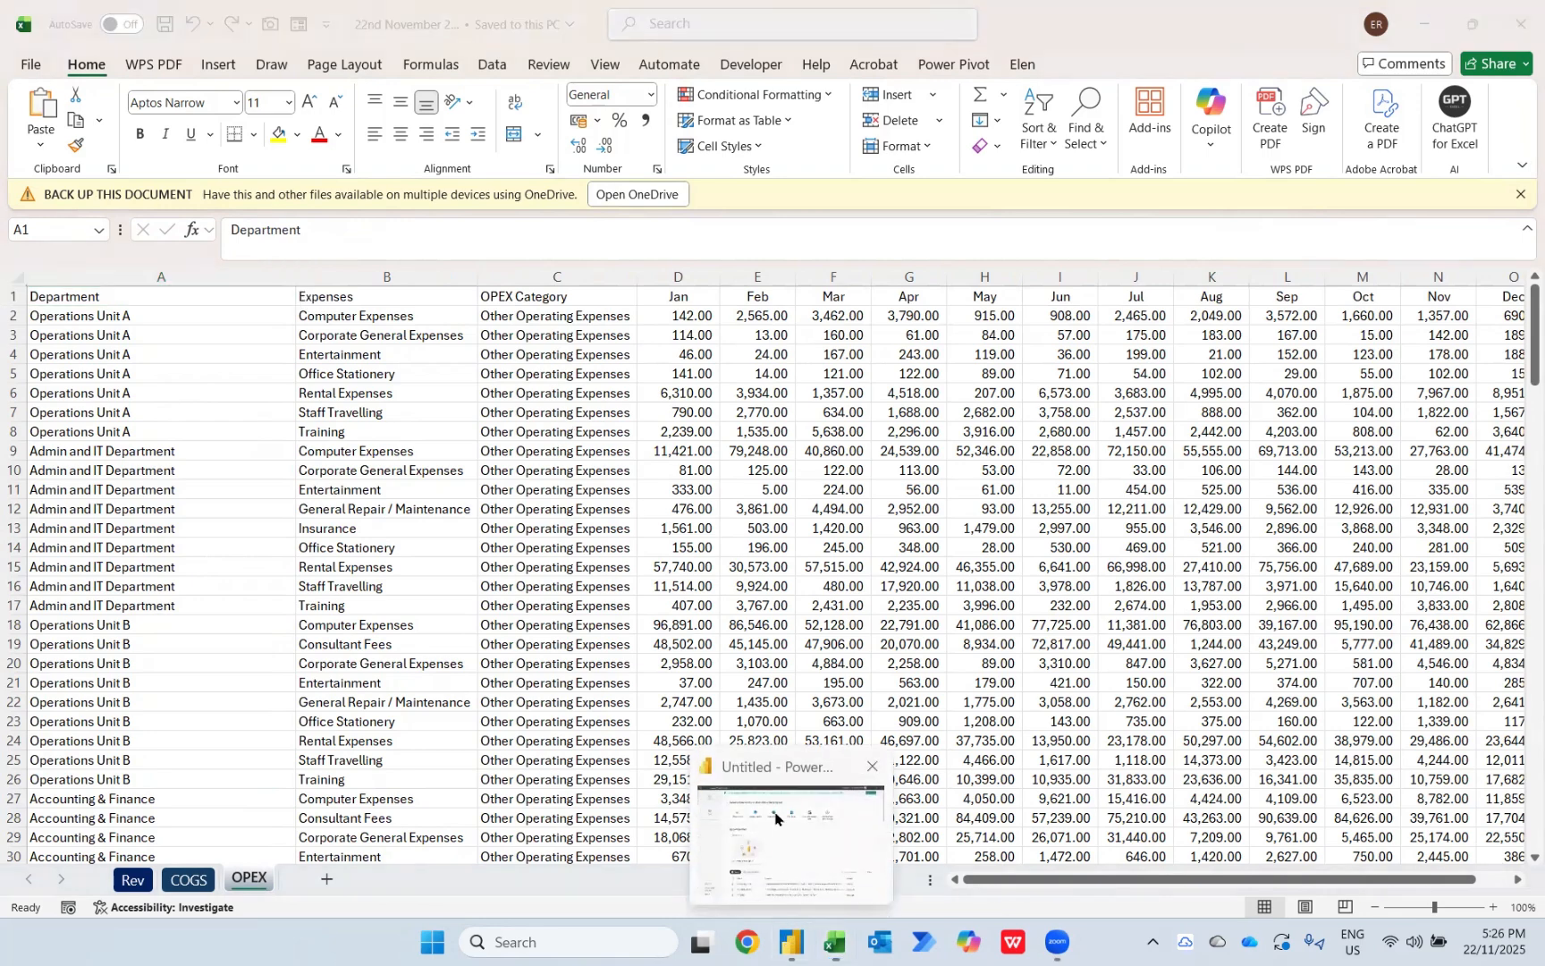
left_click(785, 845)
left_click(322, 225)
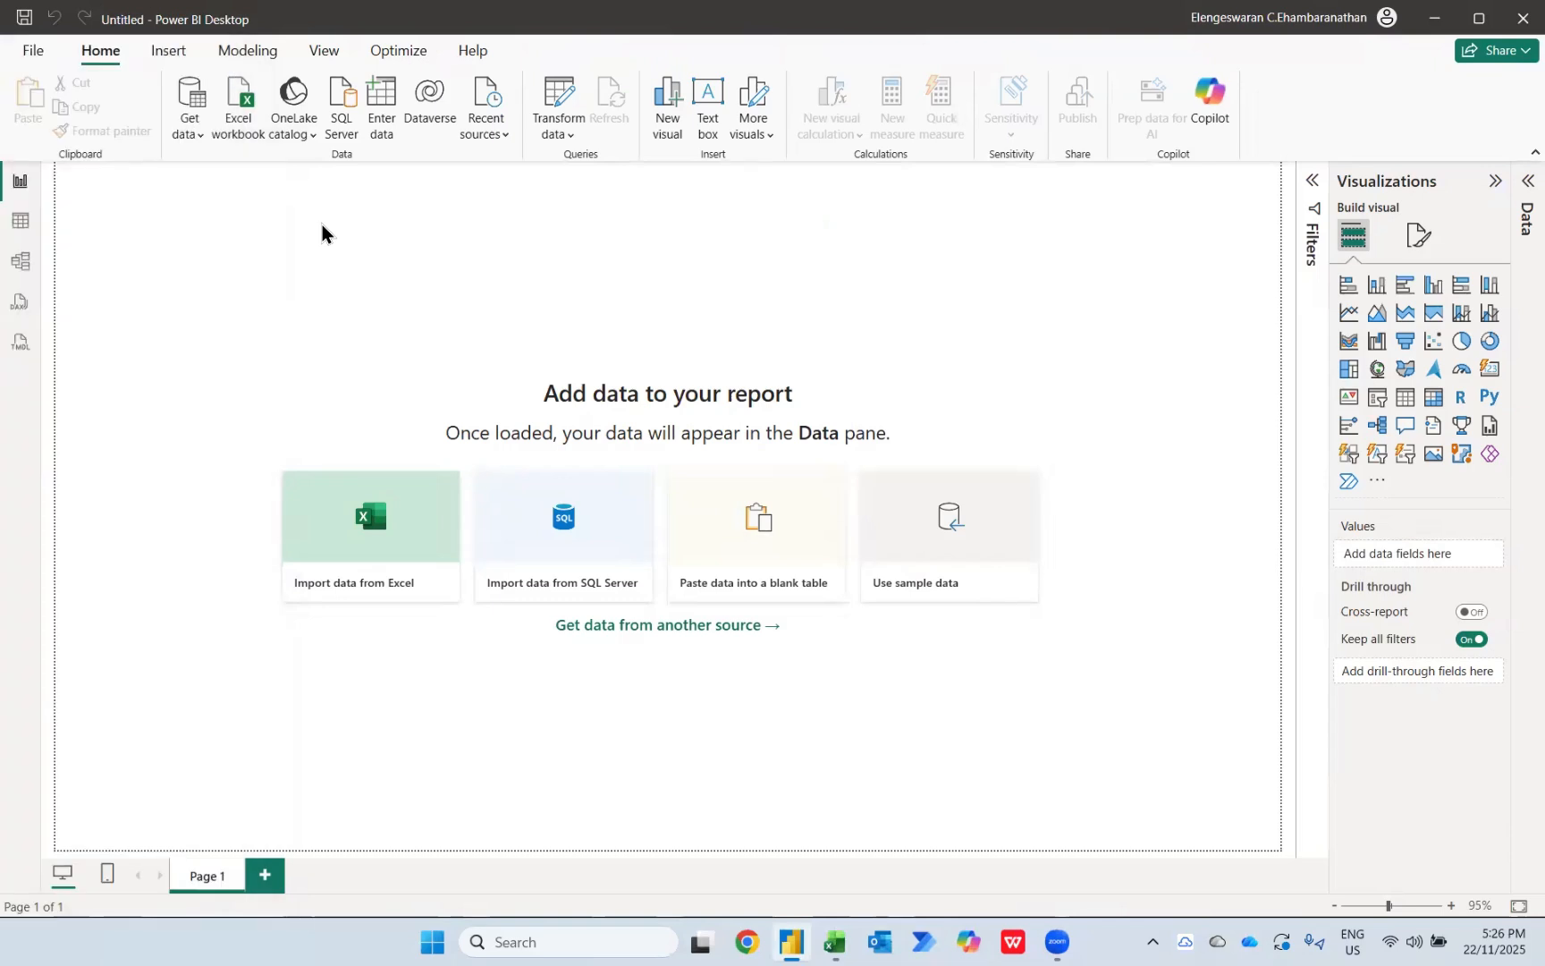
left_click(370, 545)
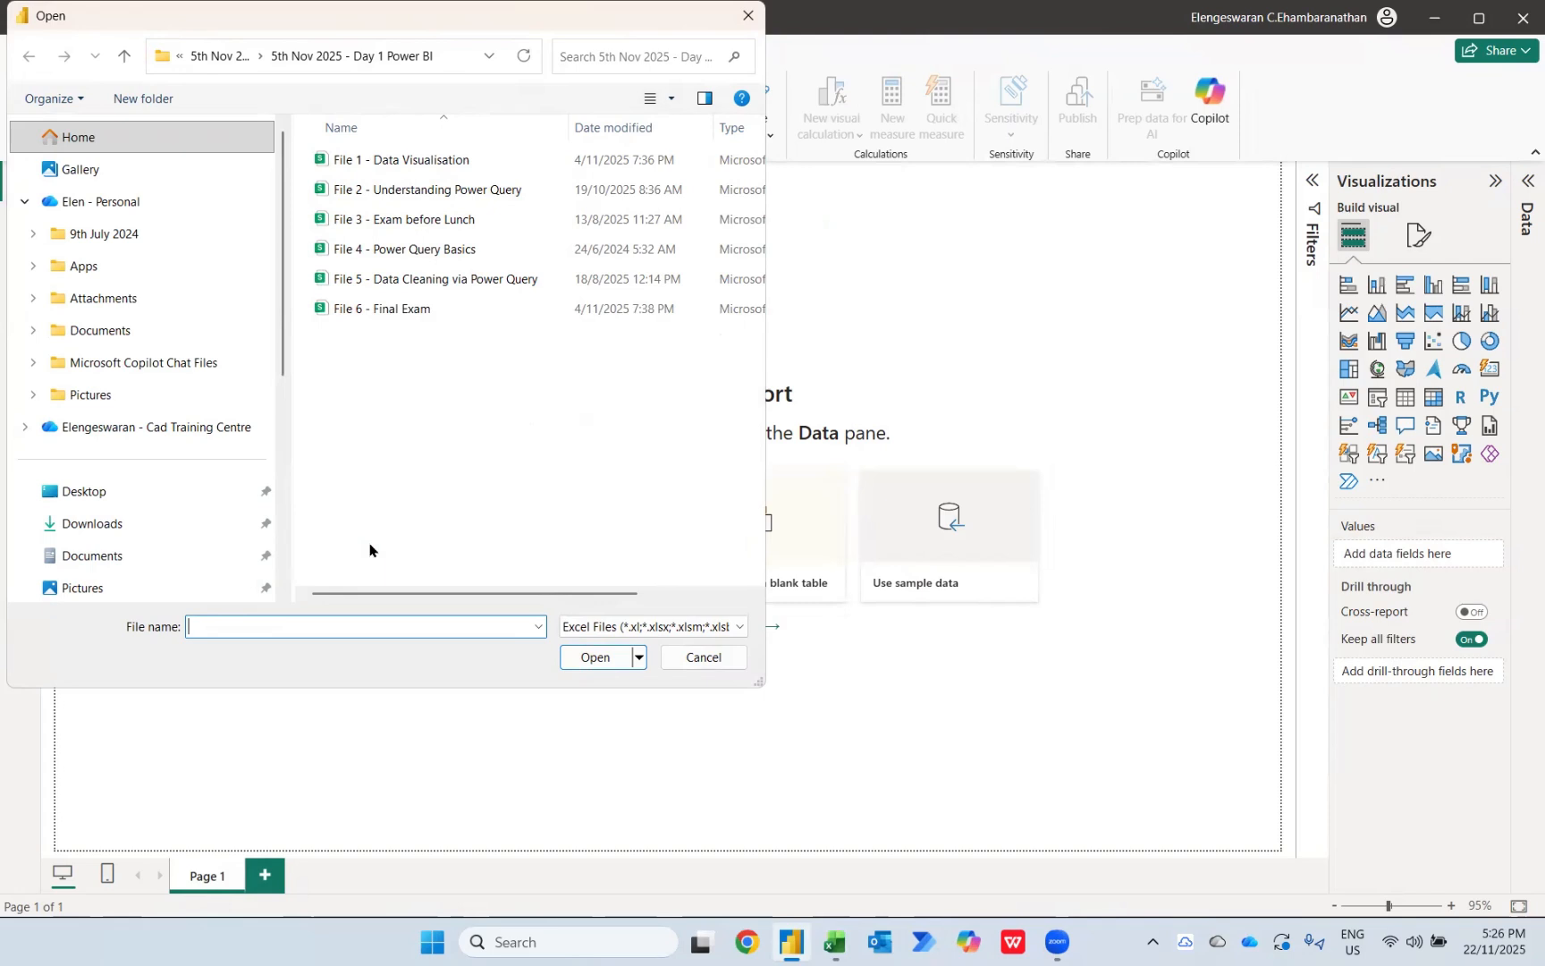
left_click(132, 533)
left_click(81, 561)
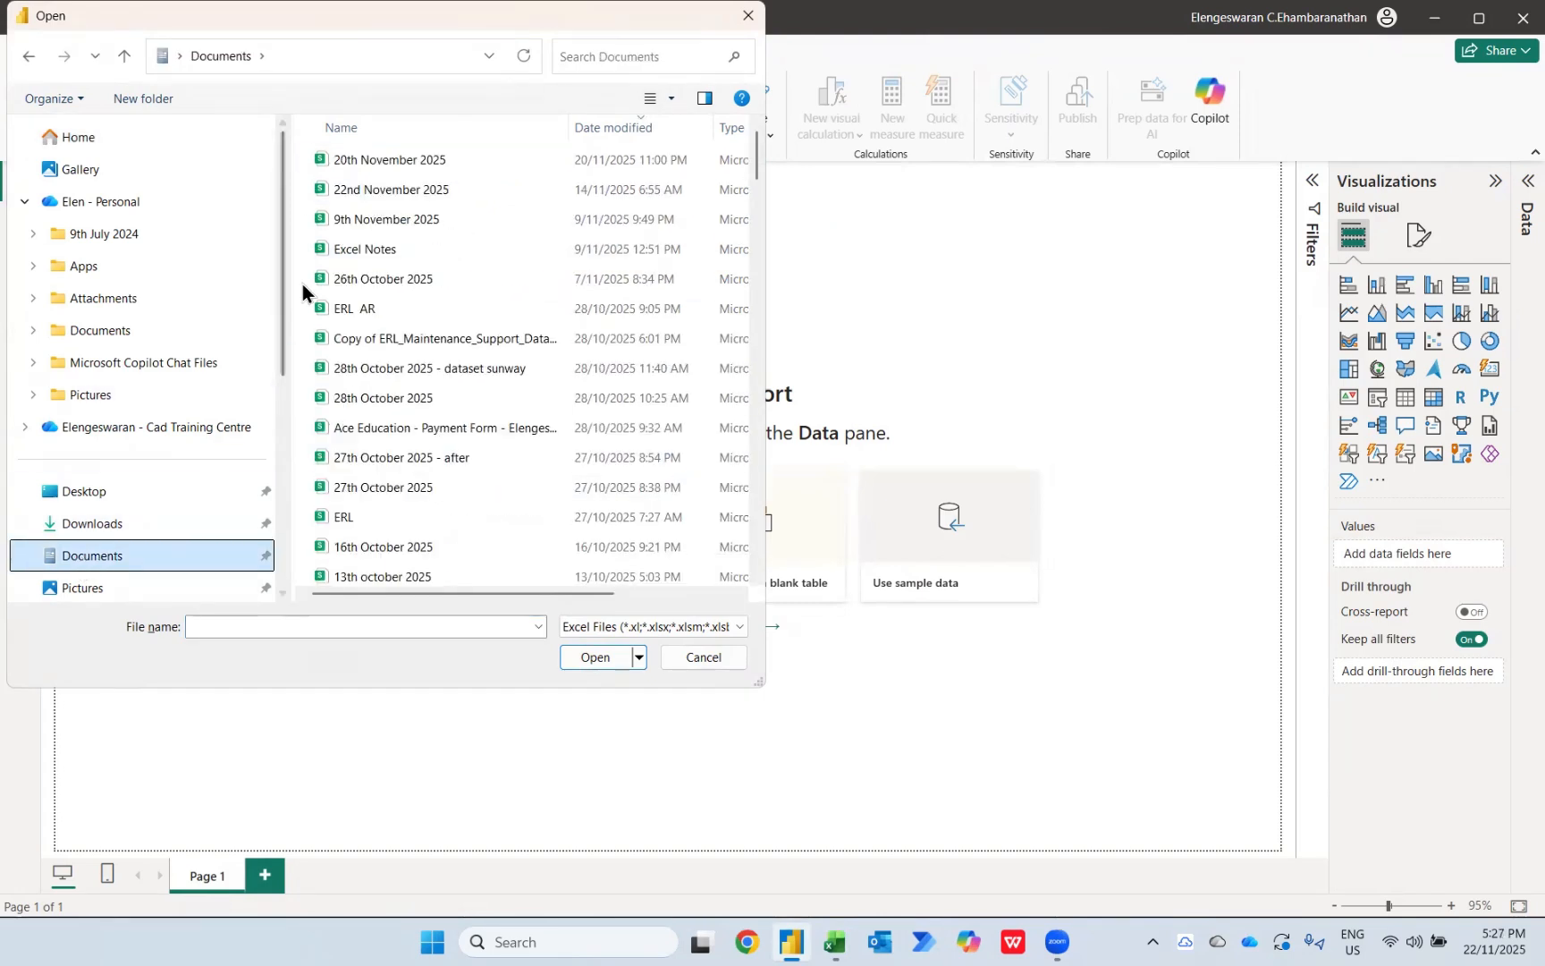
double_click(362, 196)
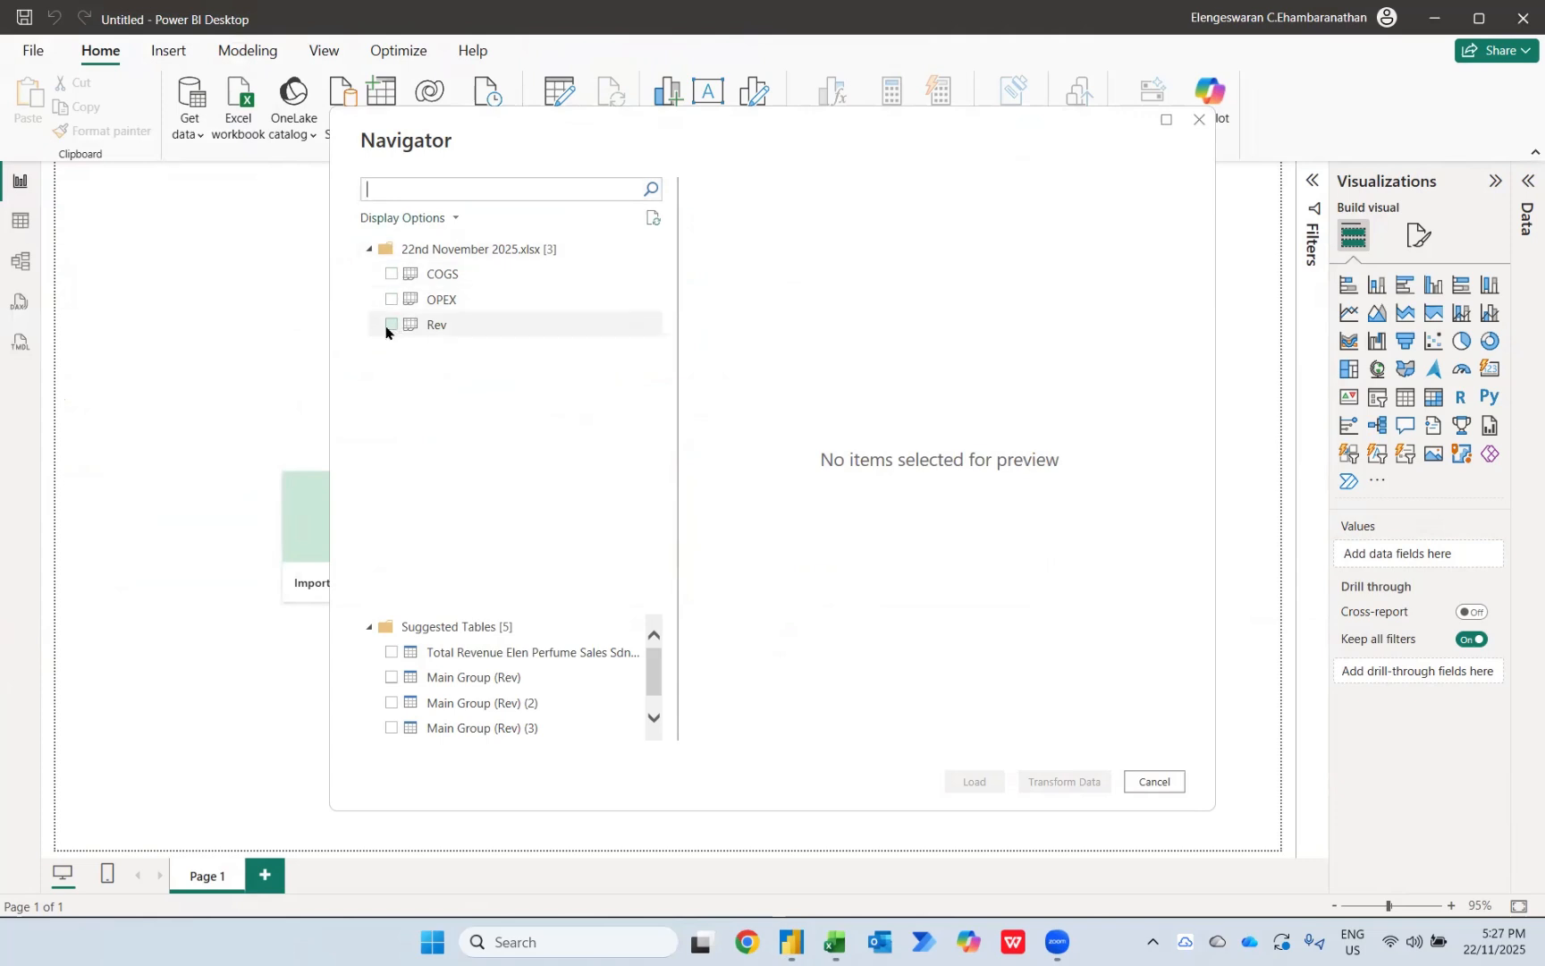
Step: Select the COGS, OPEX and Rev sheets and open them for transformation in Power Query Editor
left_click(389, 273)
left_click(442, 298)
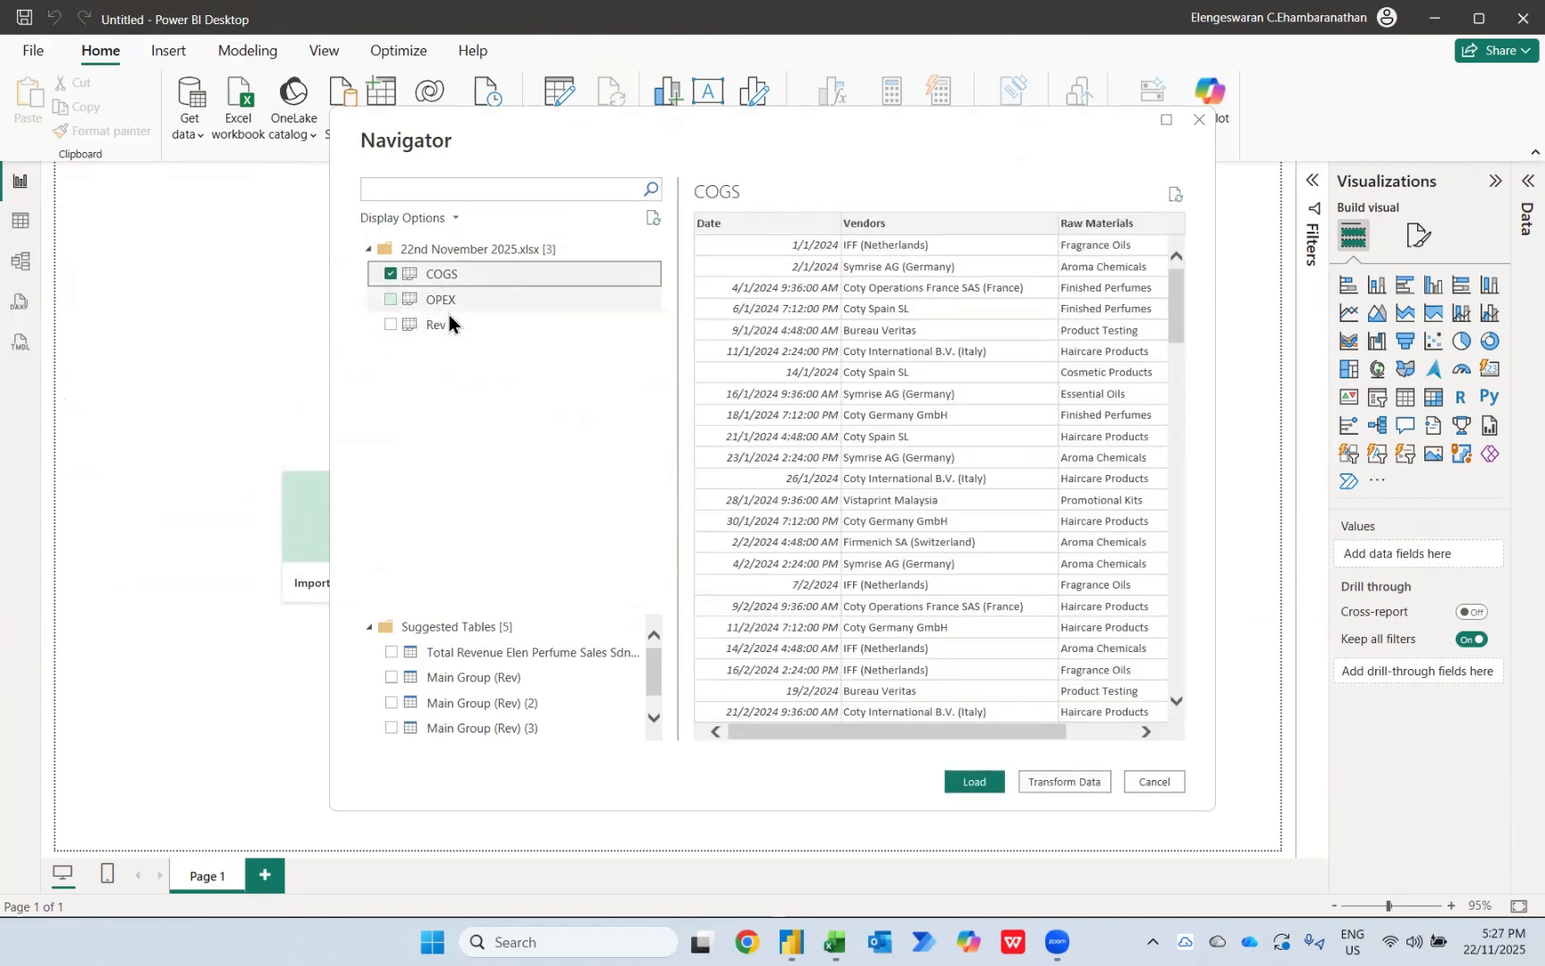
left_click(446, 325)
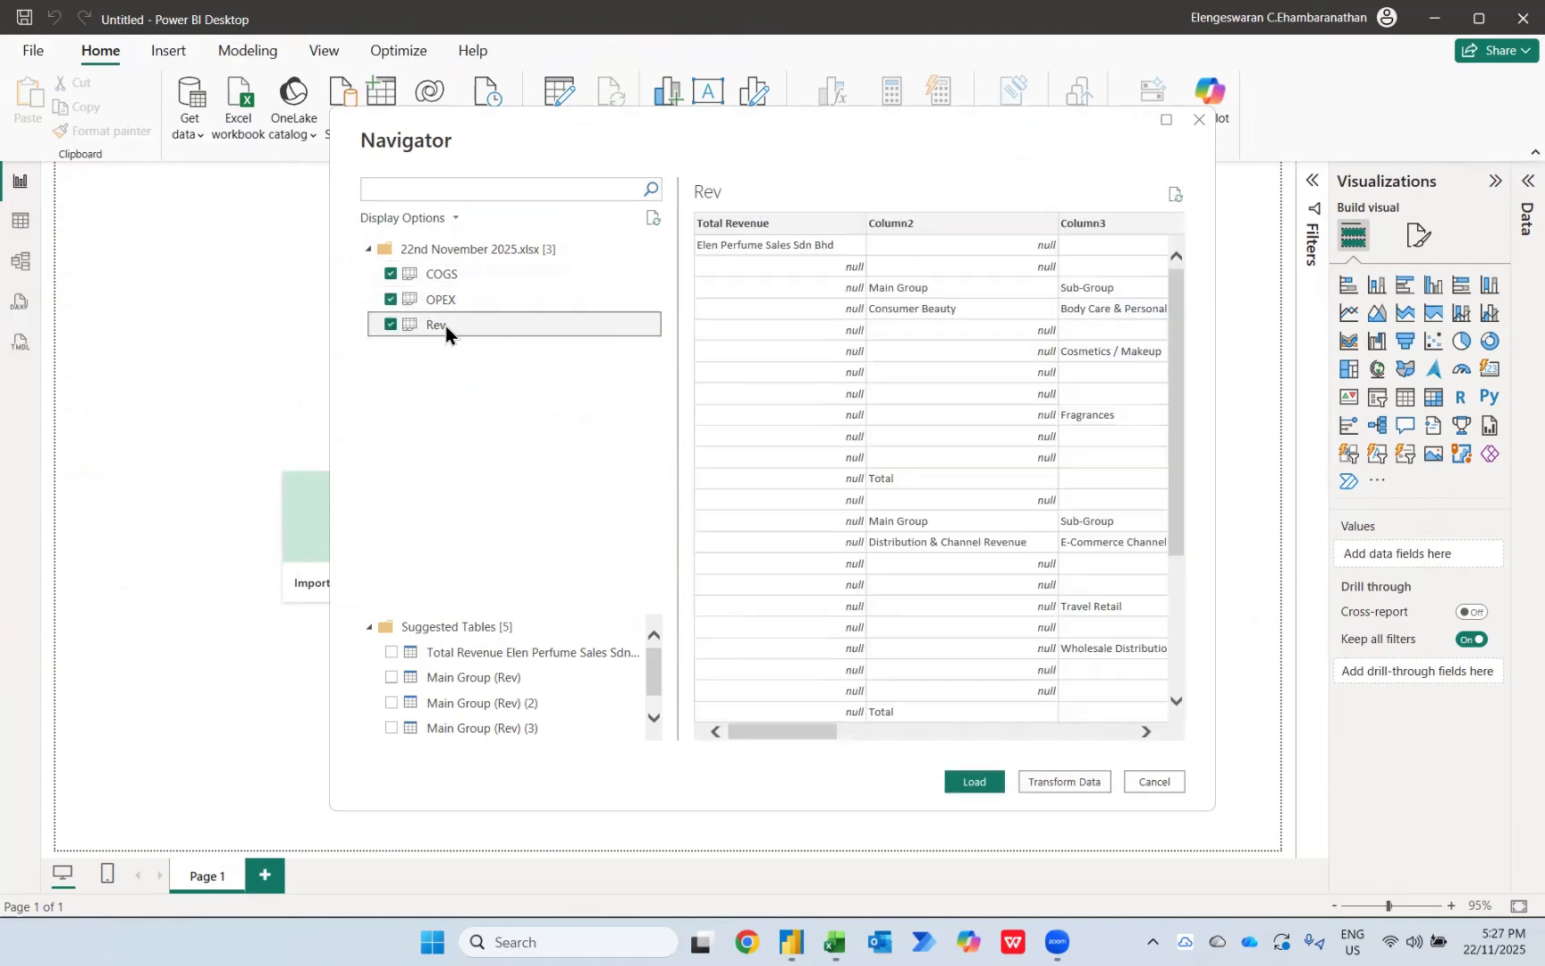
left_click(1064, 780)
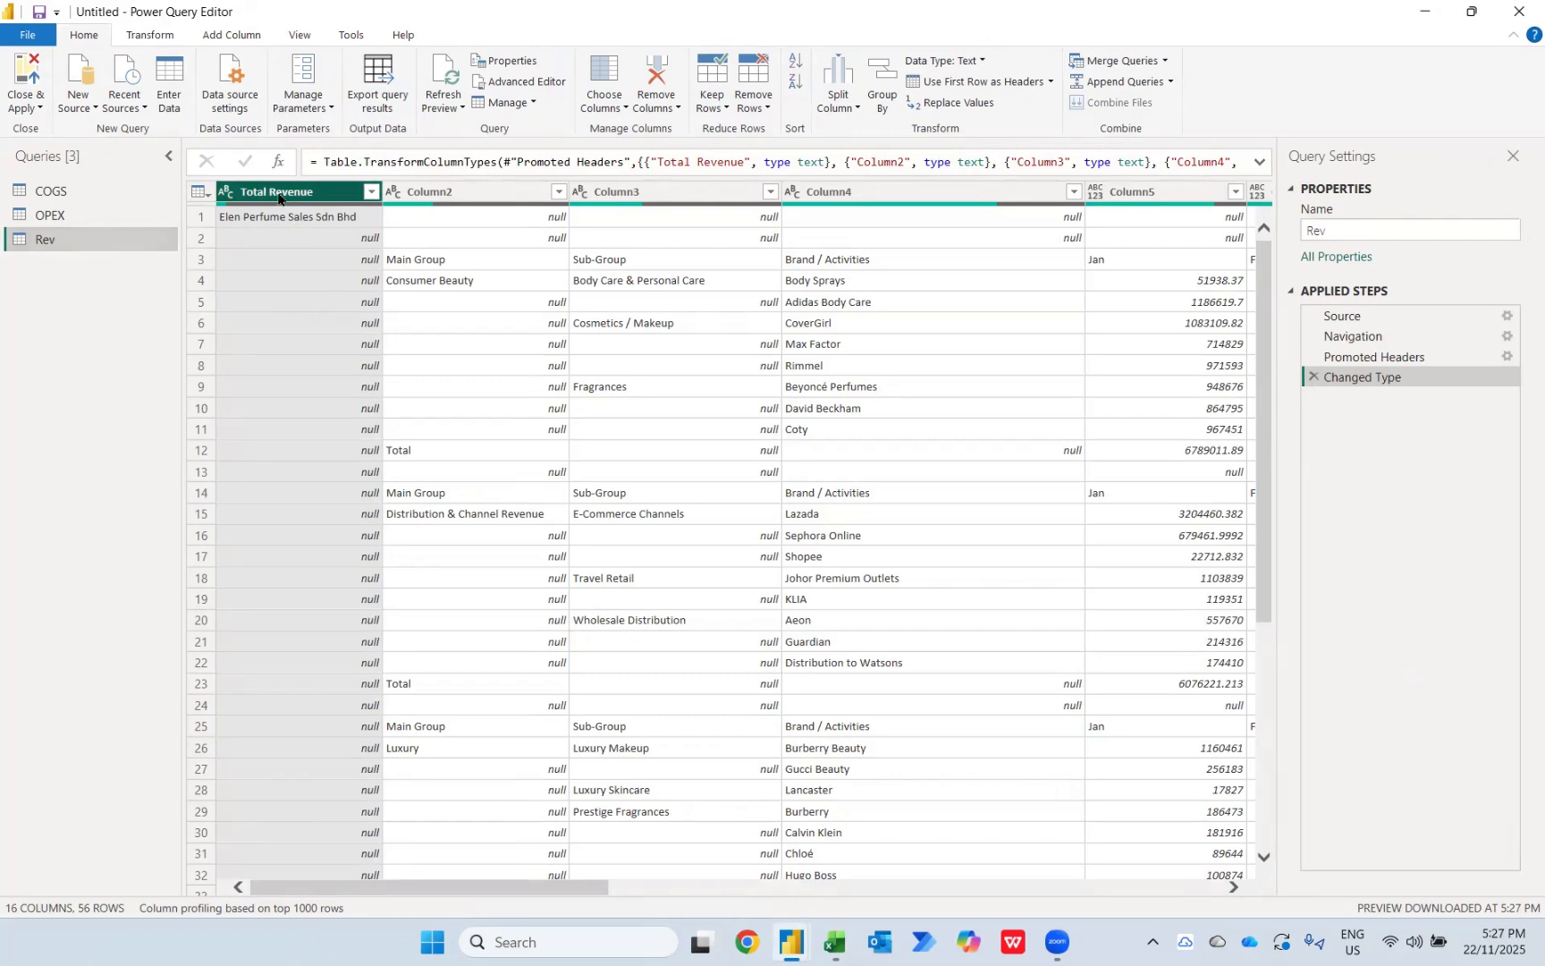
Step: Remove the Total Revenue column and all blank rows from the Rev query
key("Delete")
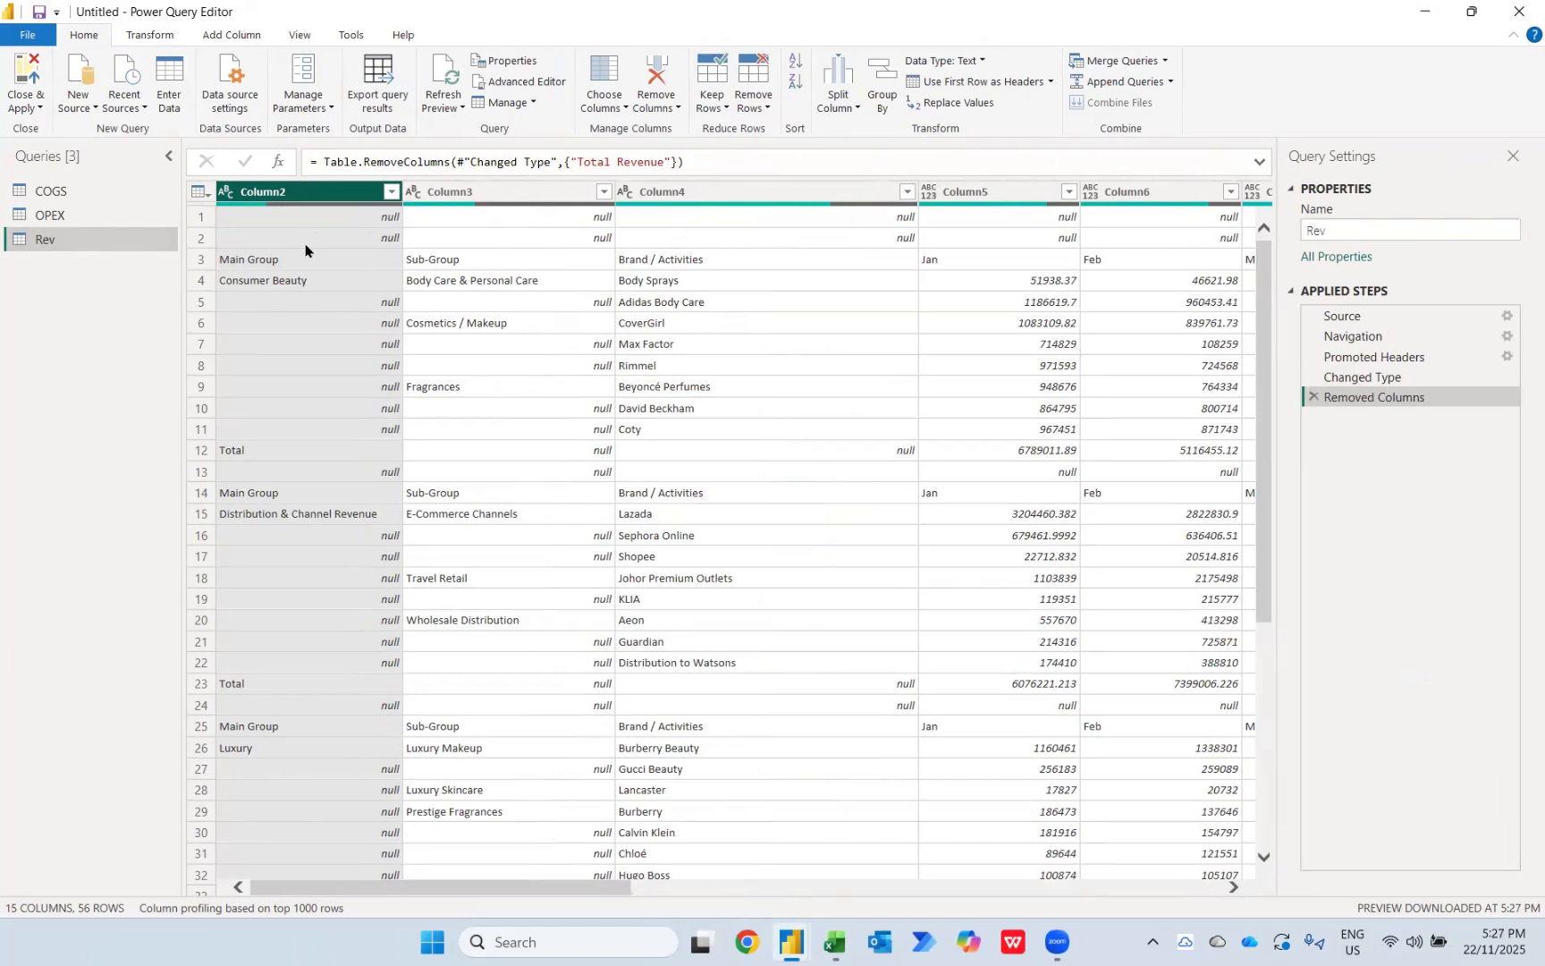
left_click(756, 100)
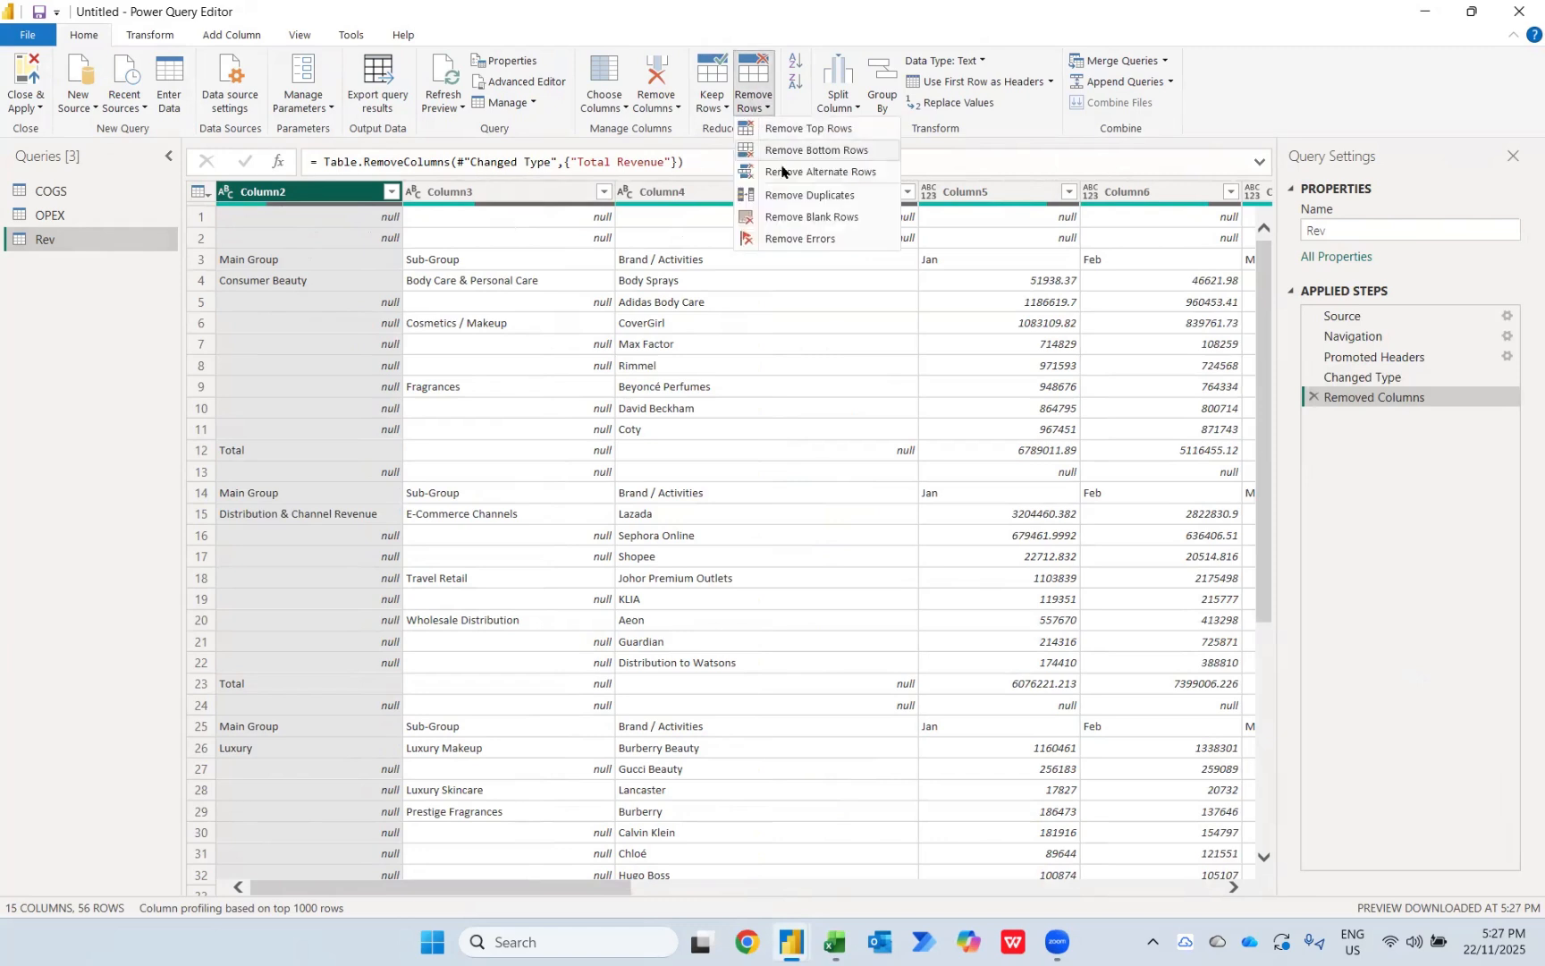
left_click(794, 219)
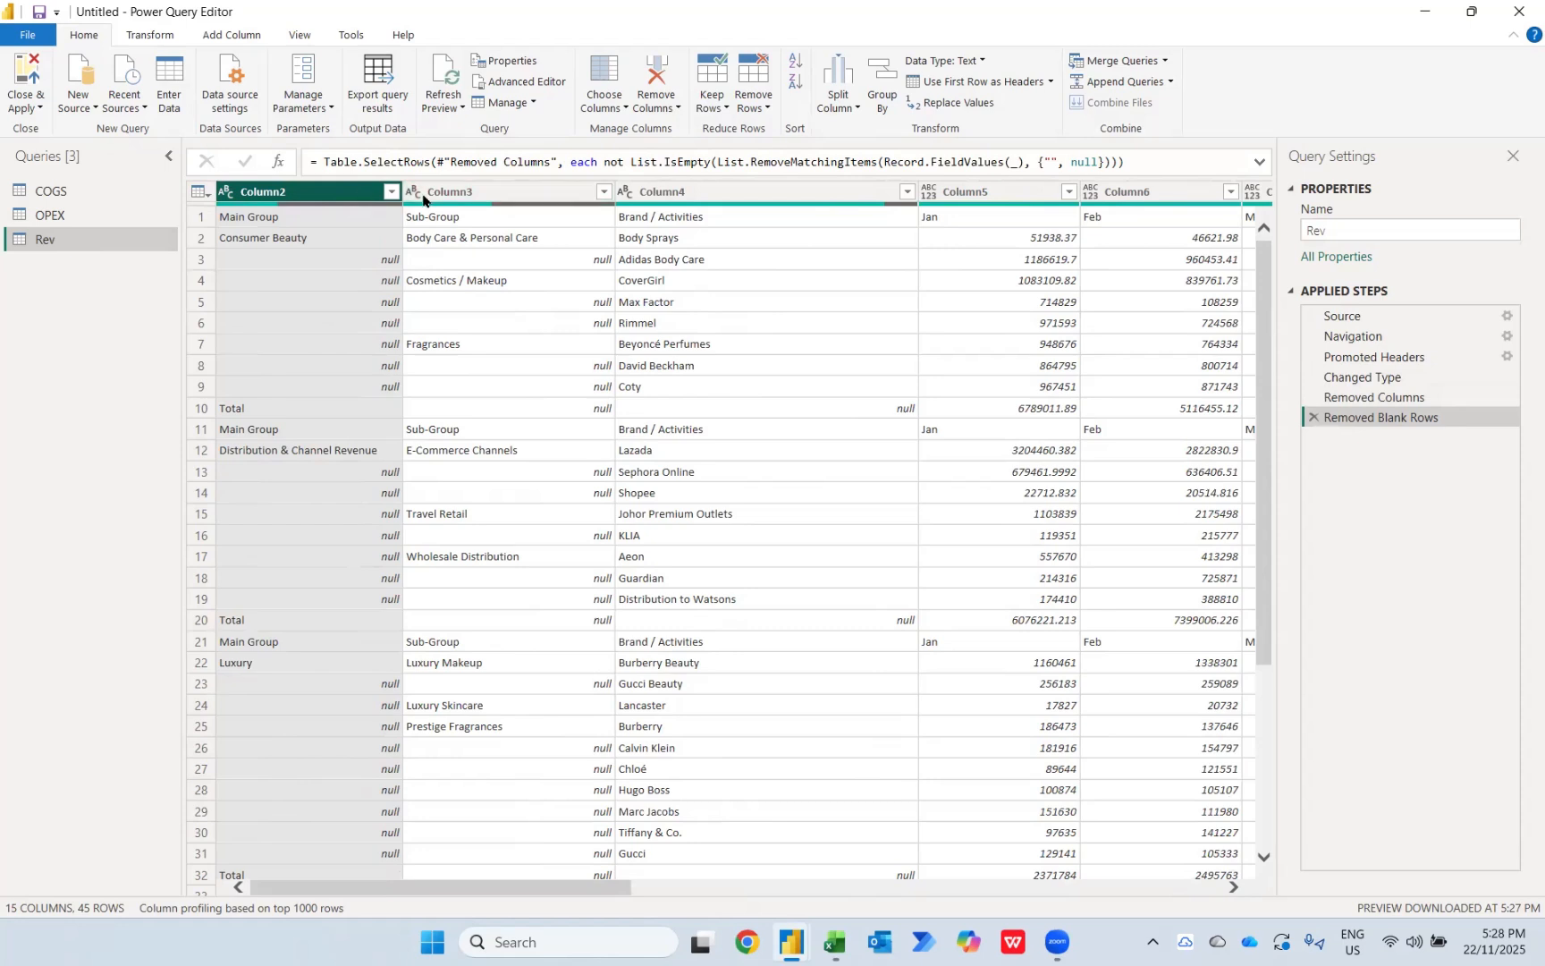
Step: Fill down the empty cells in Column2 and Column3 of Rev, and promote the first row to headers
left_click(455, 194)
right_click(455, 195)
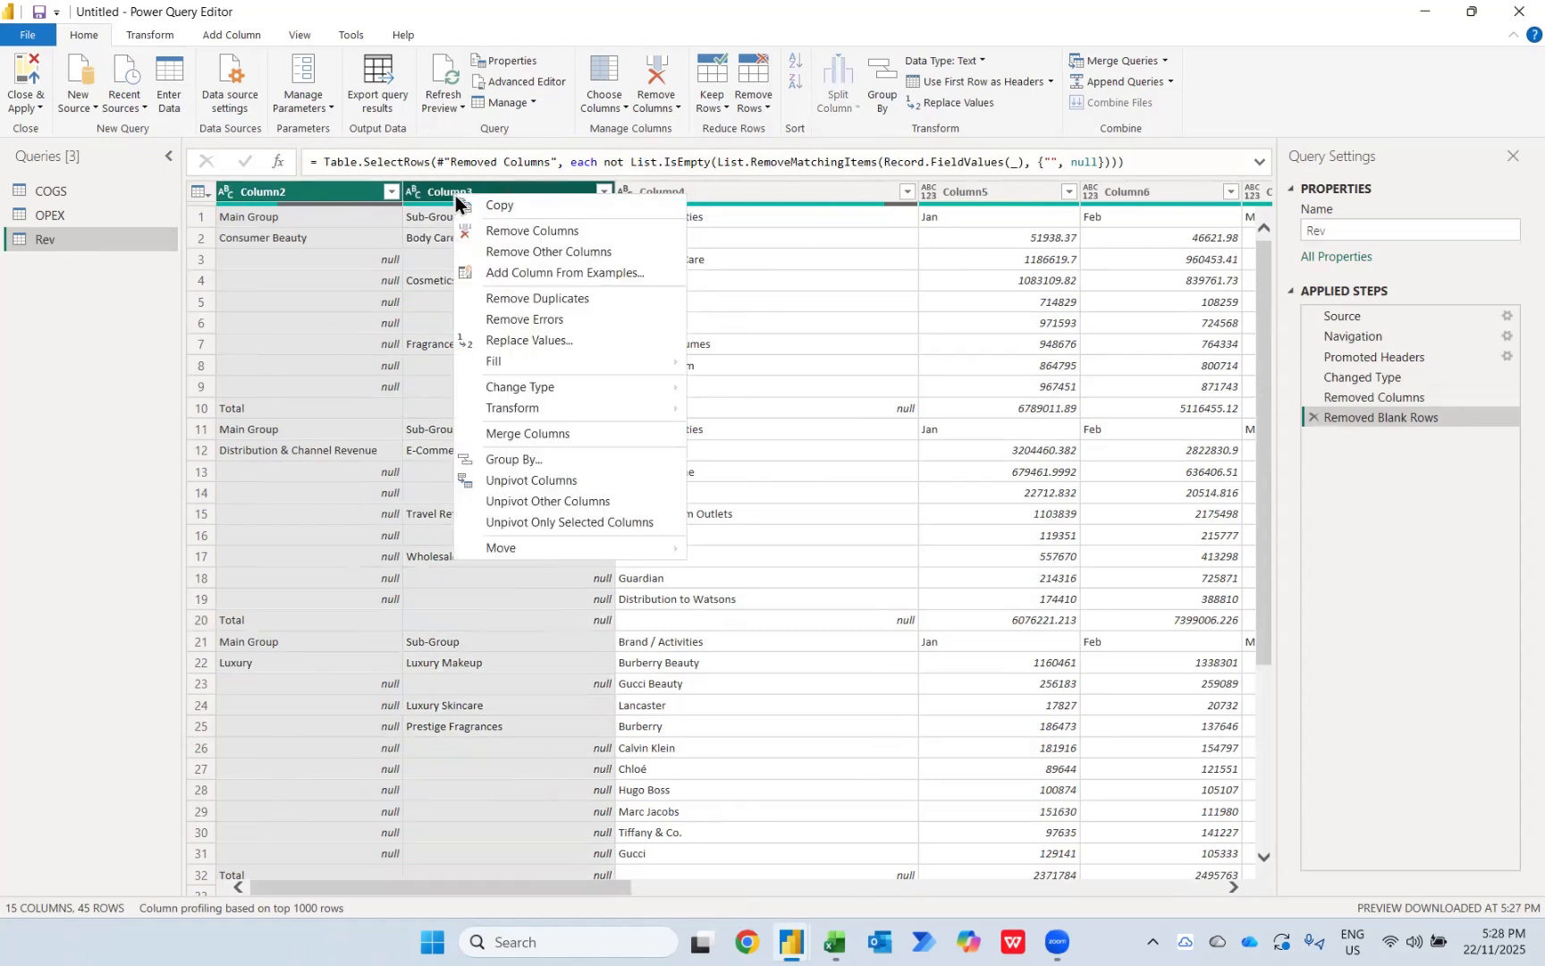
mouse_move(653, 361)
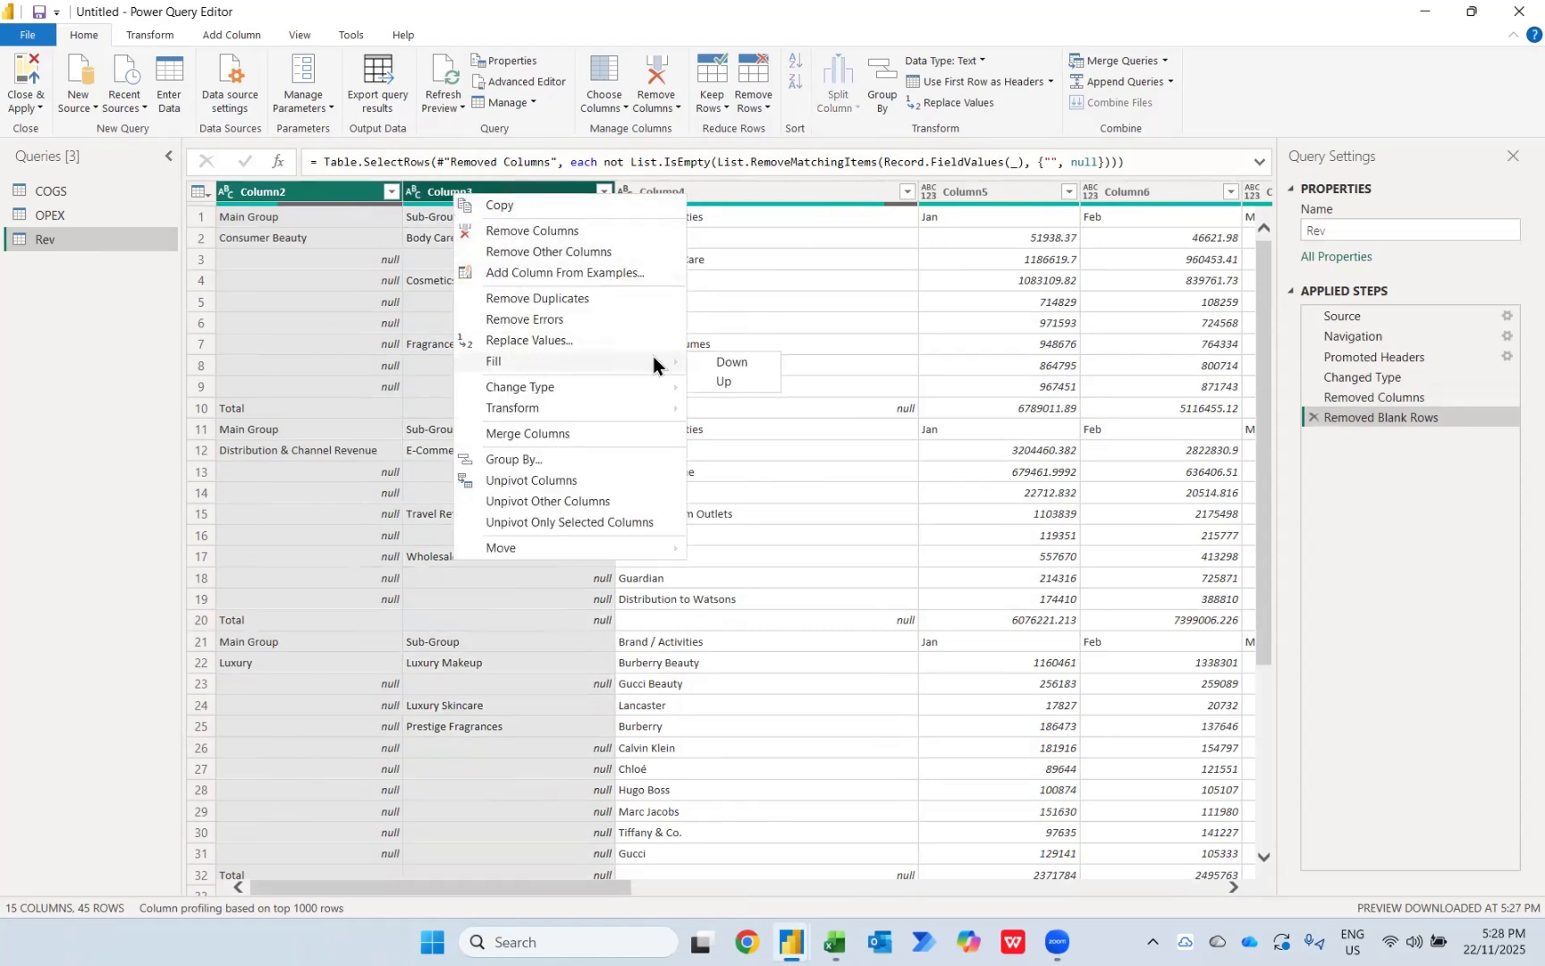
left_click(706, 362)
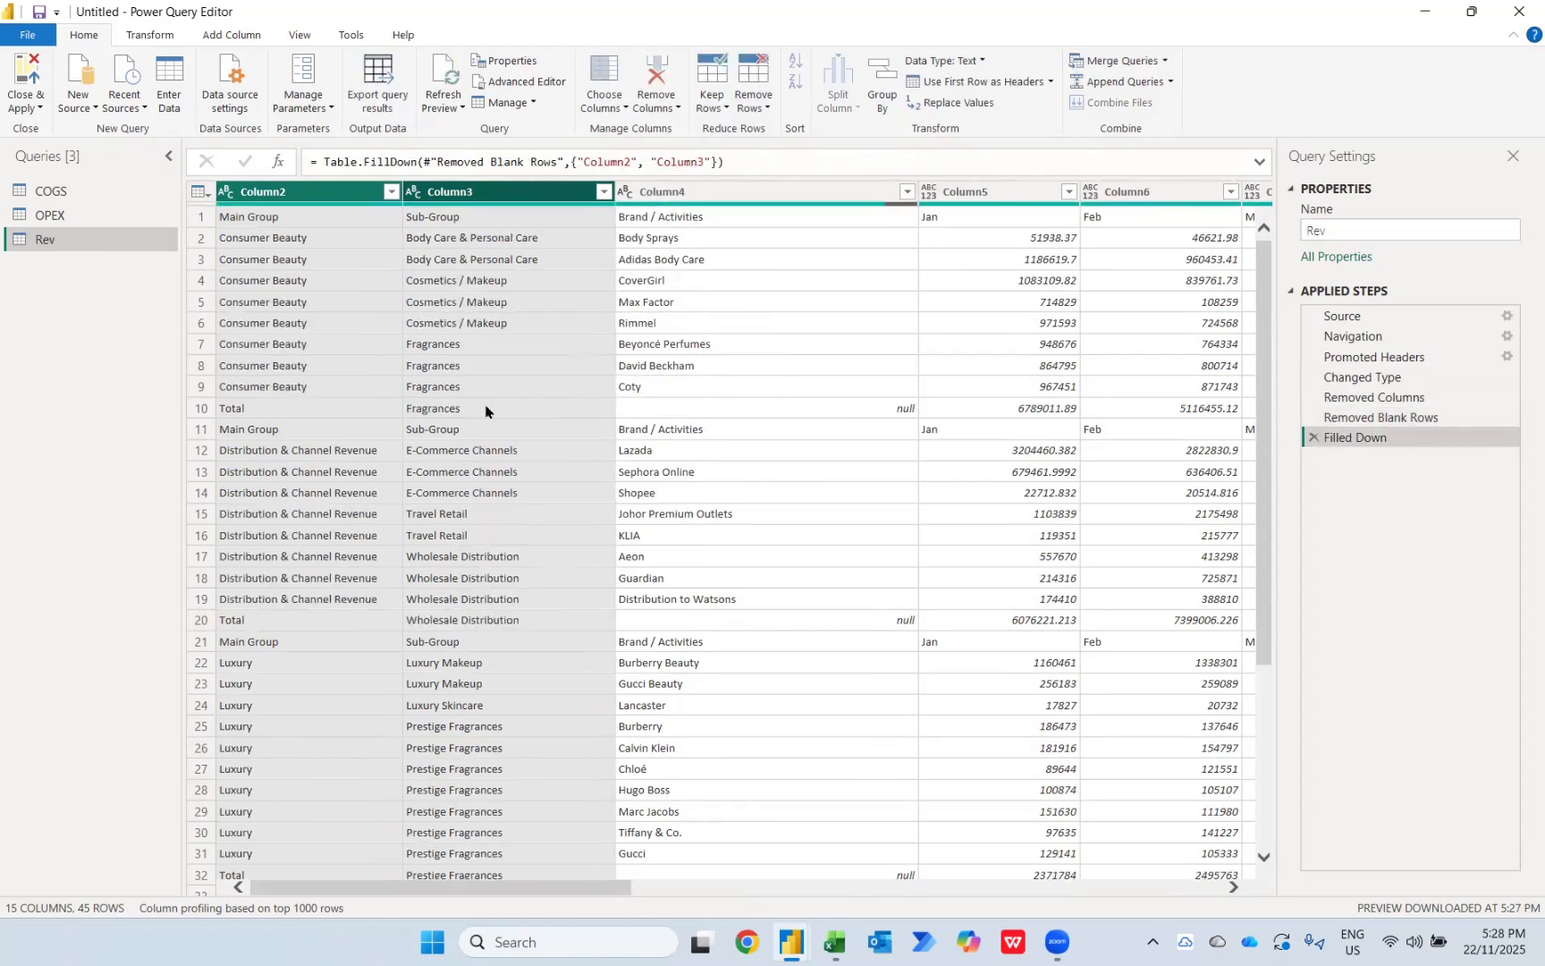
left_click(957, 81)
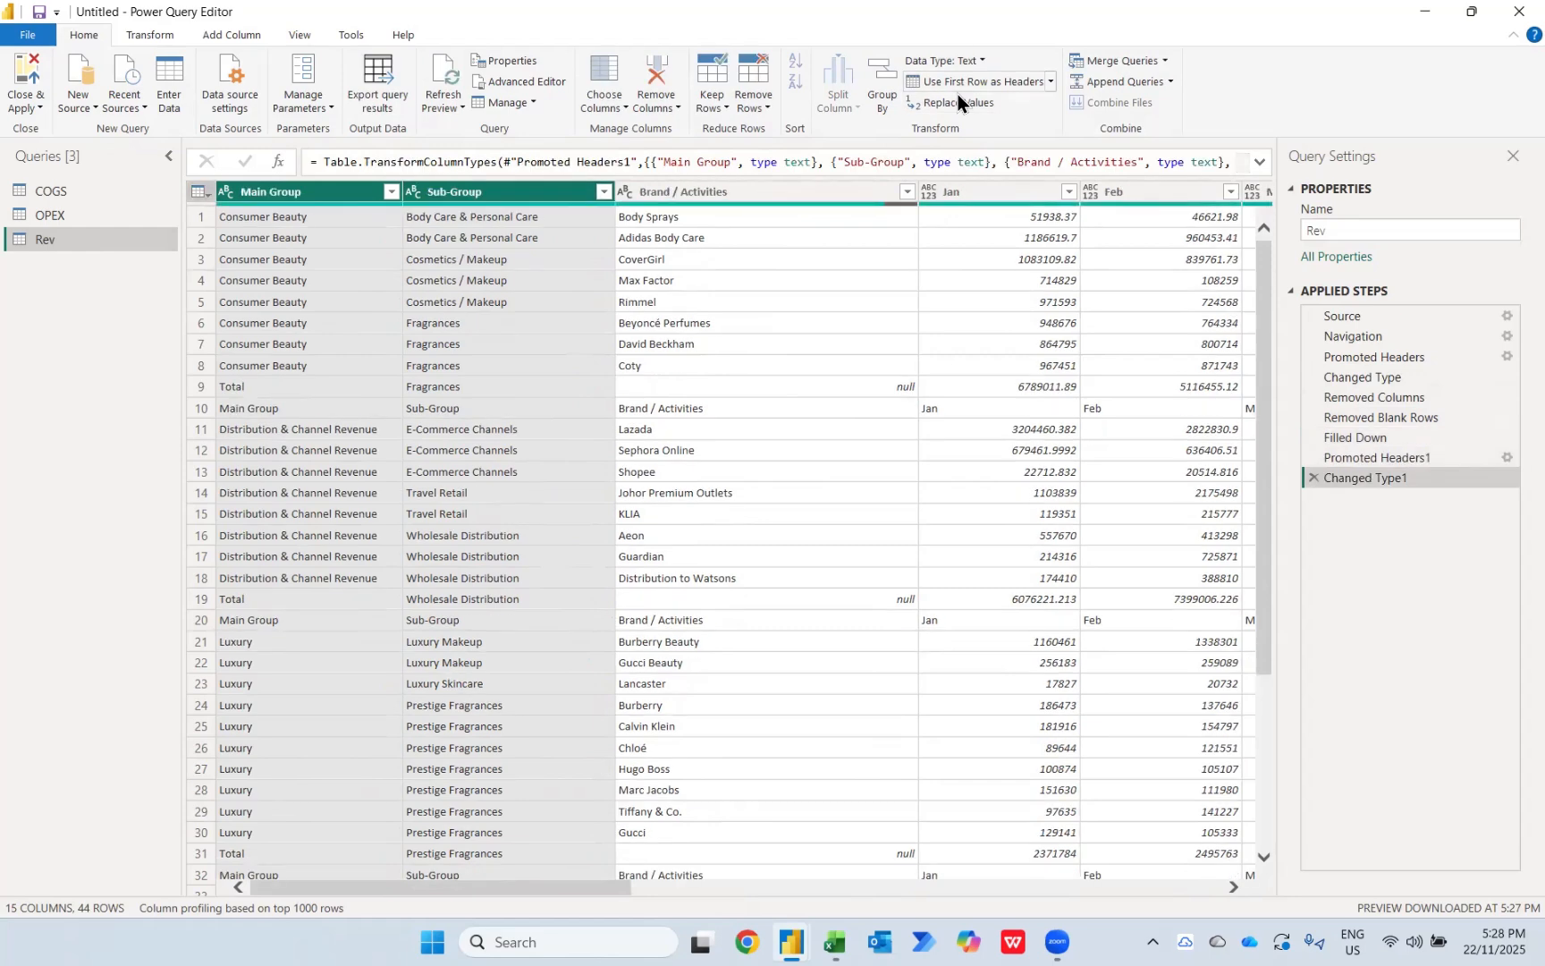
Step: Filter the Brand / Activities column to exclude null entries and the repeated "Brand / Activities" header rows
left_click(901, 388)
left_click(822, 404)
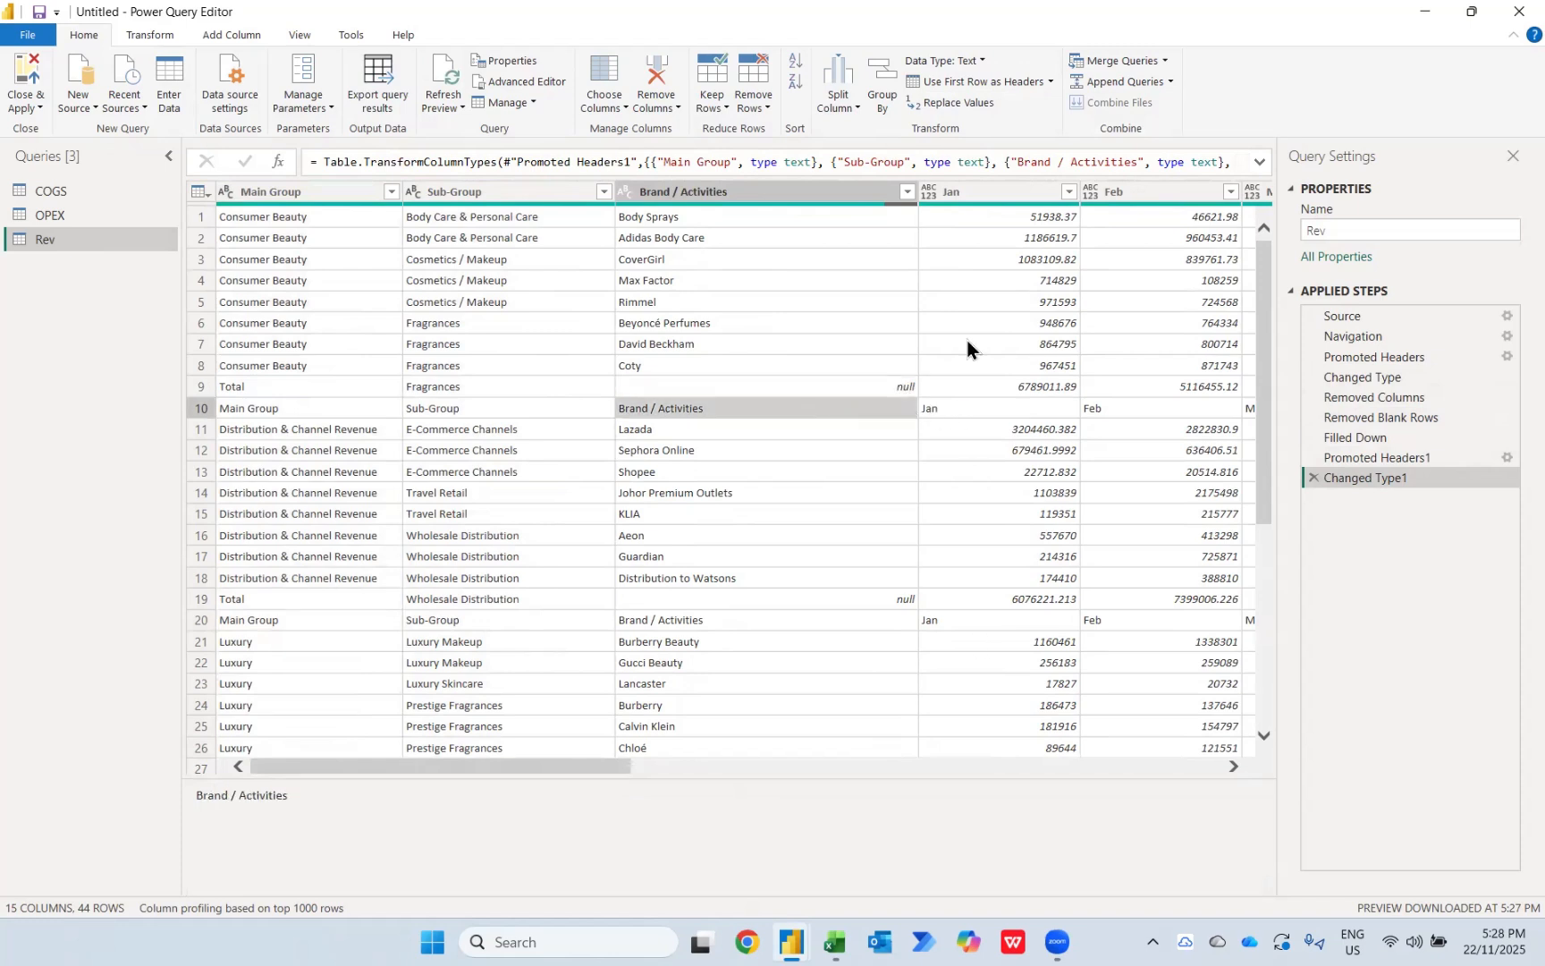
left_click(907, 193)
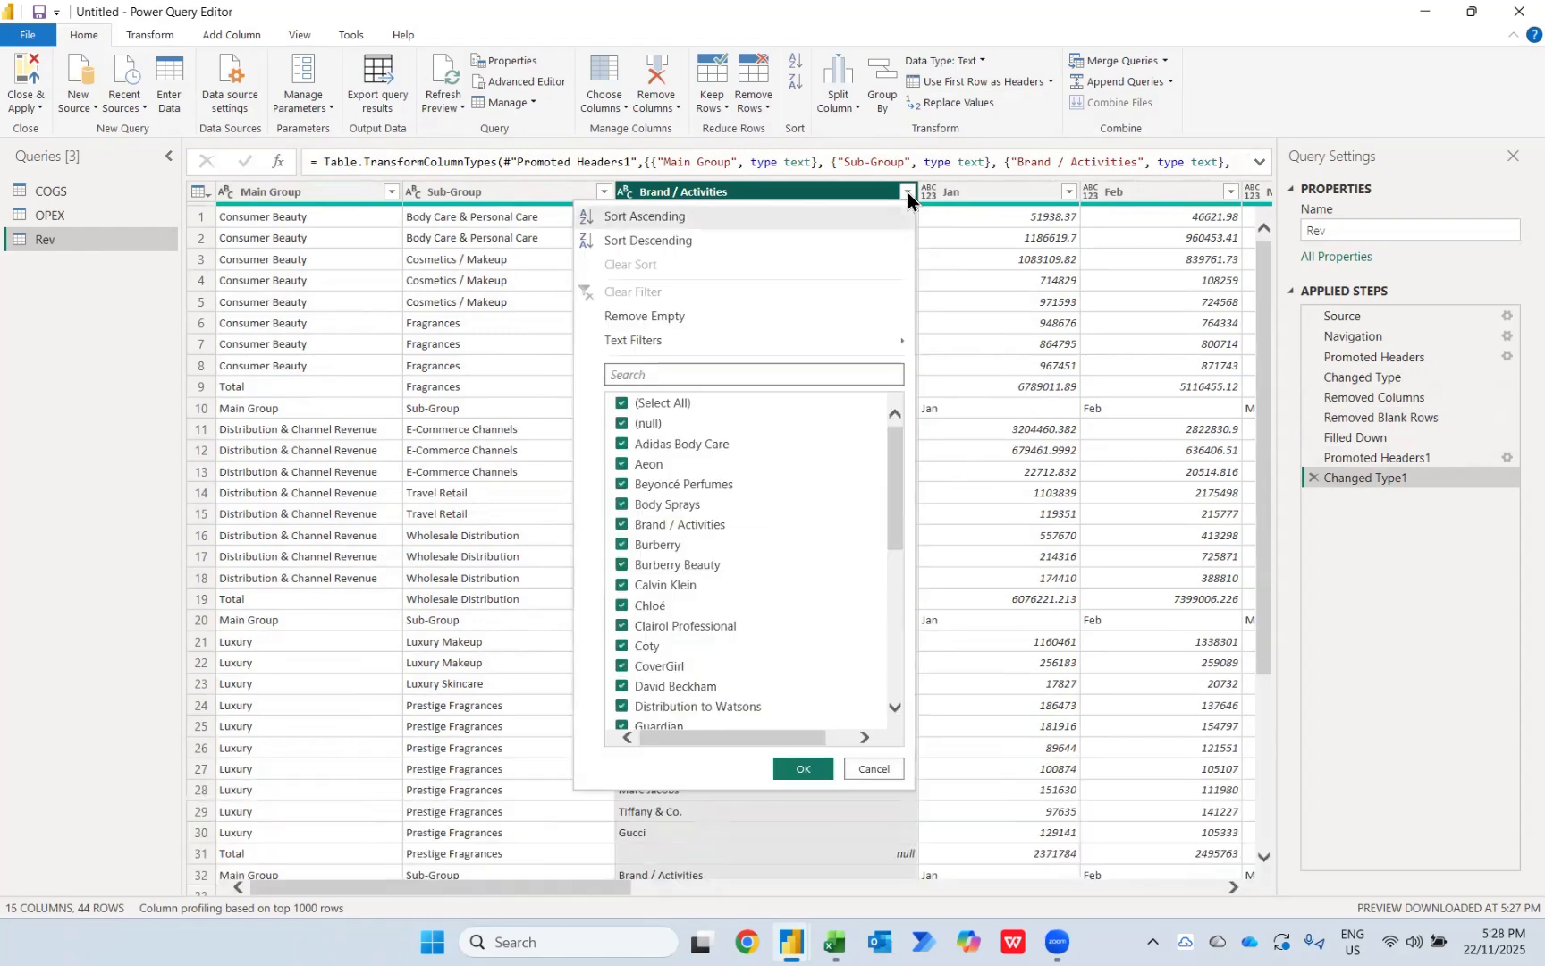
left_click(622, 425)
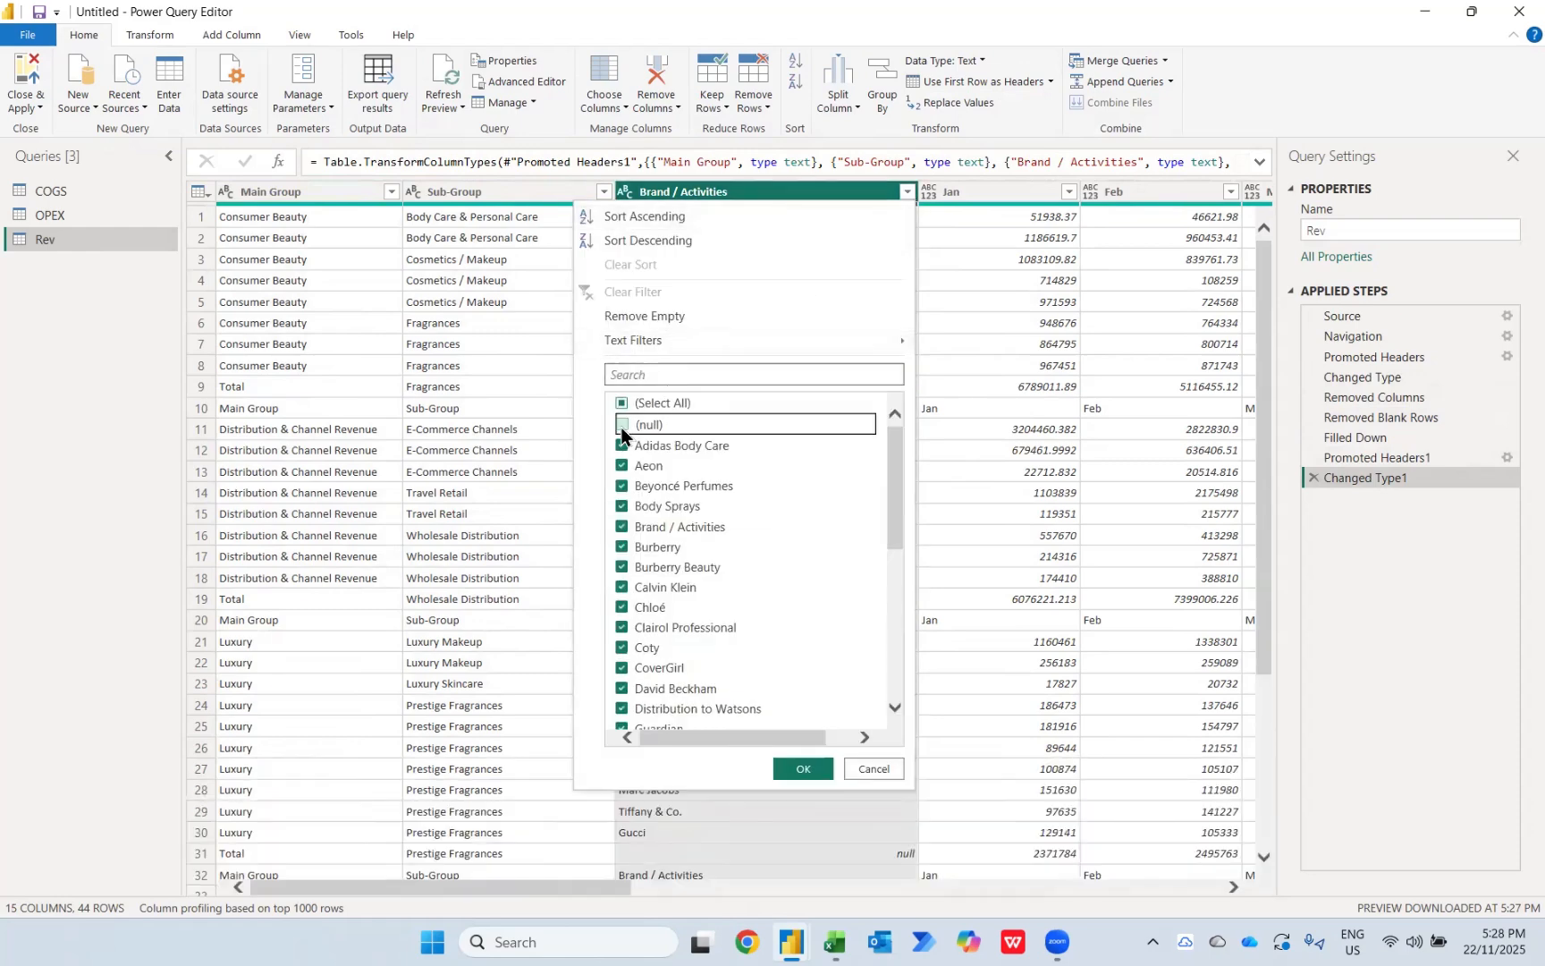
scroll(754, 626, "down", 10)
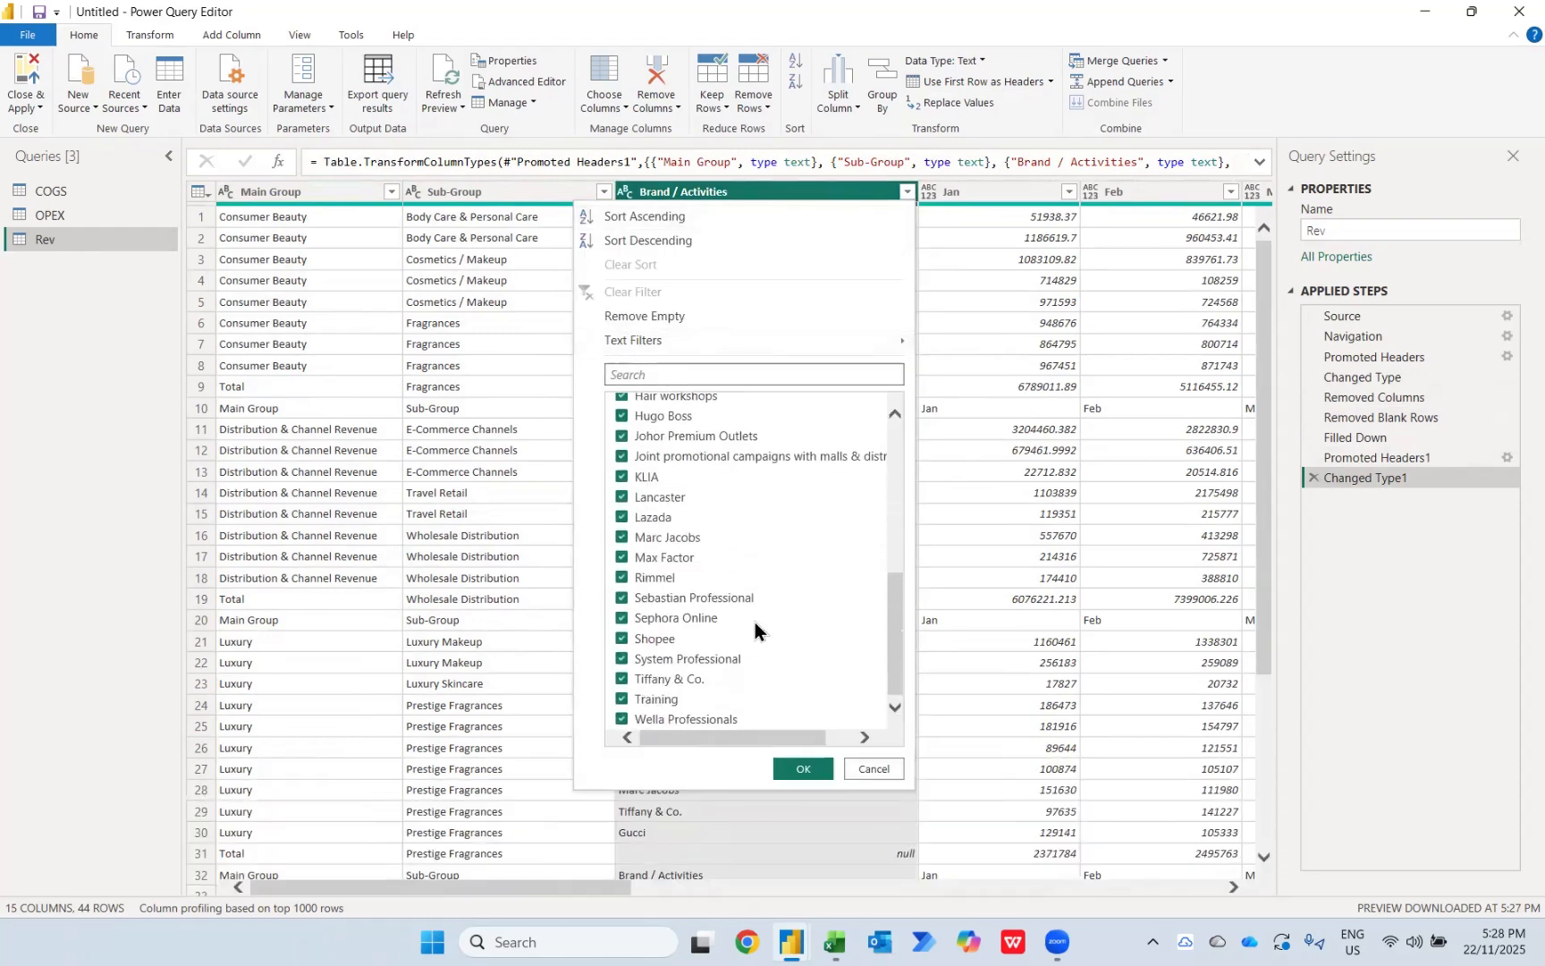
scroll(755, 621, "up", 10)
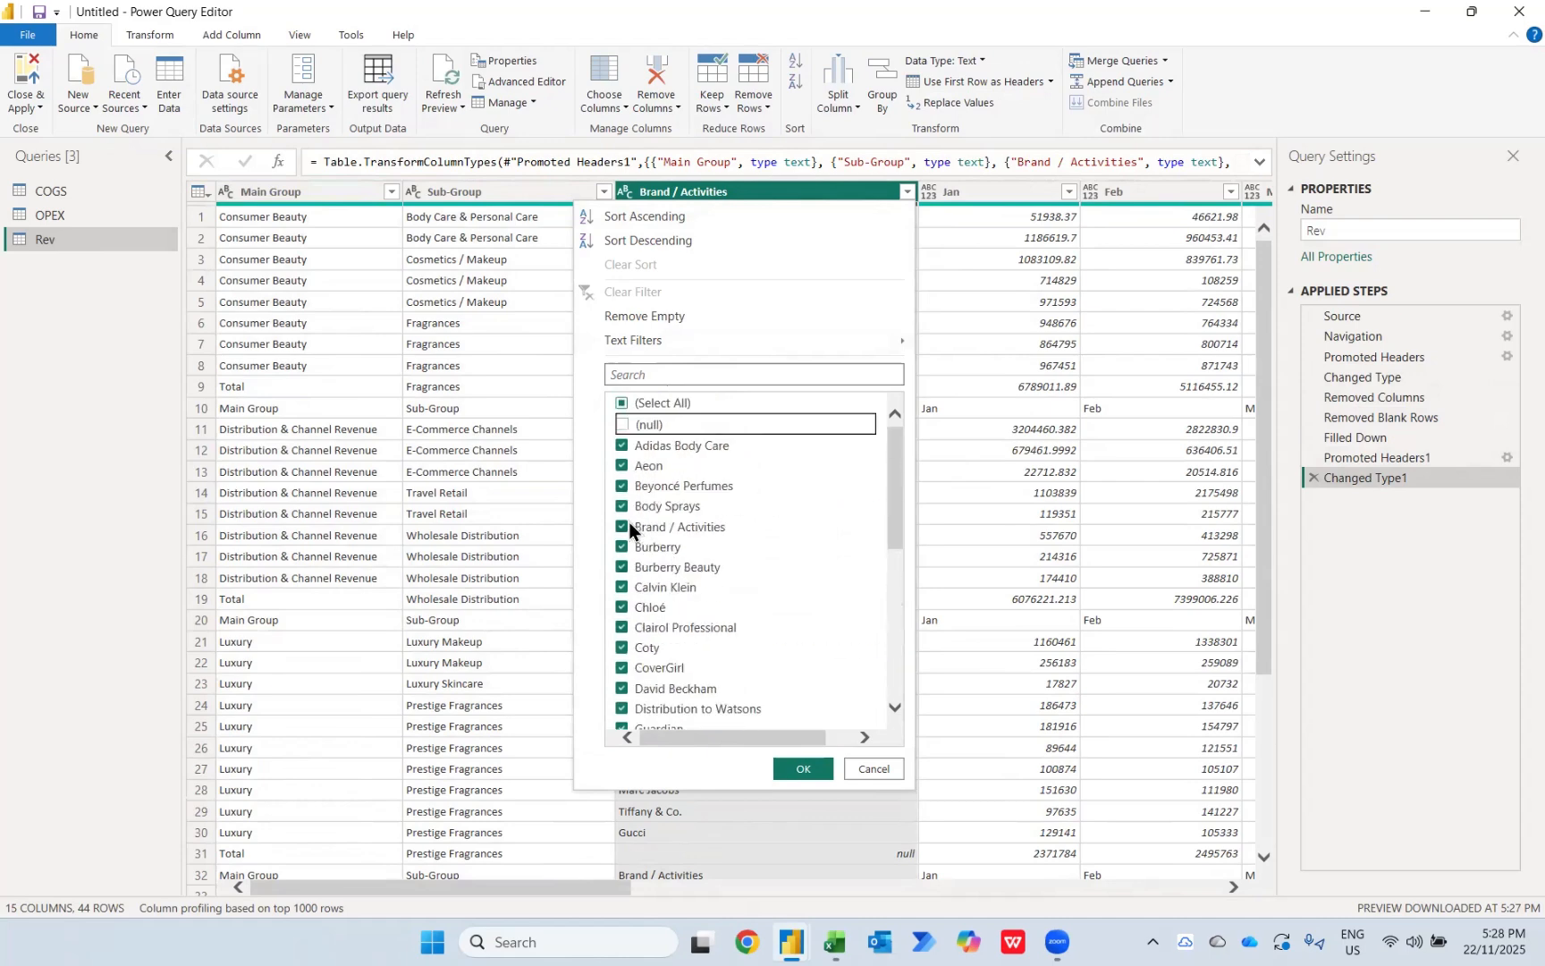
left_click(787, 769)
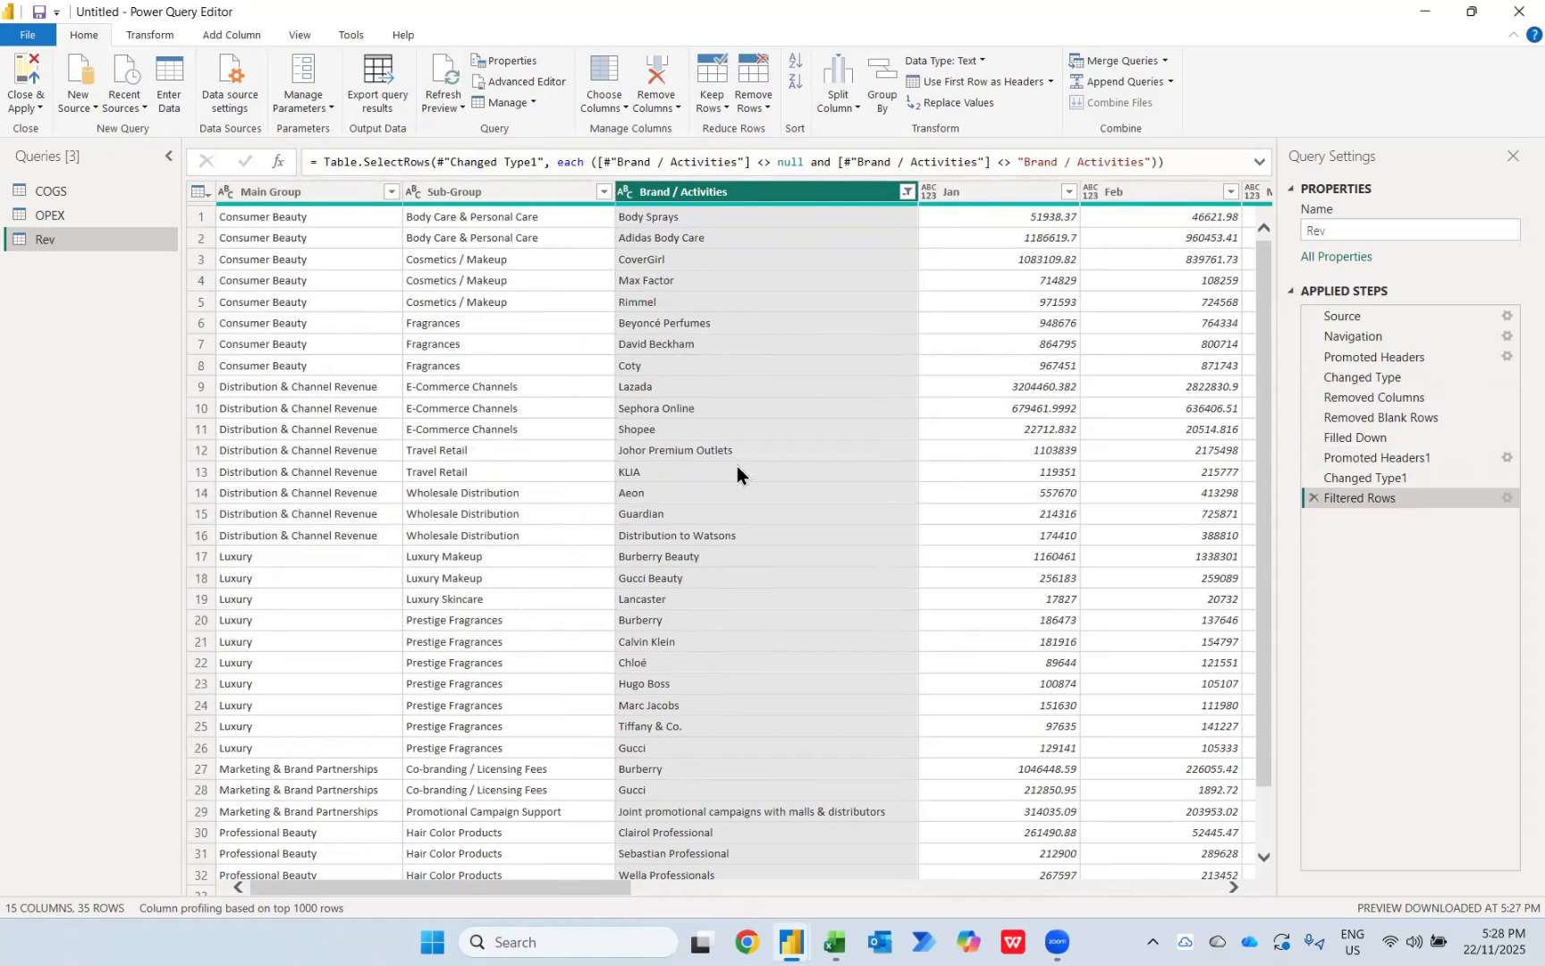
Step: Unpivot all columns of Rev other than Main Group, Sub-Group and Brand / Activities
left_click(276, 193)
key("shift+Right")
key("shift+Right")
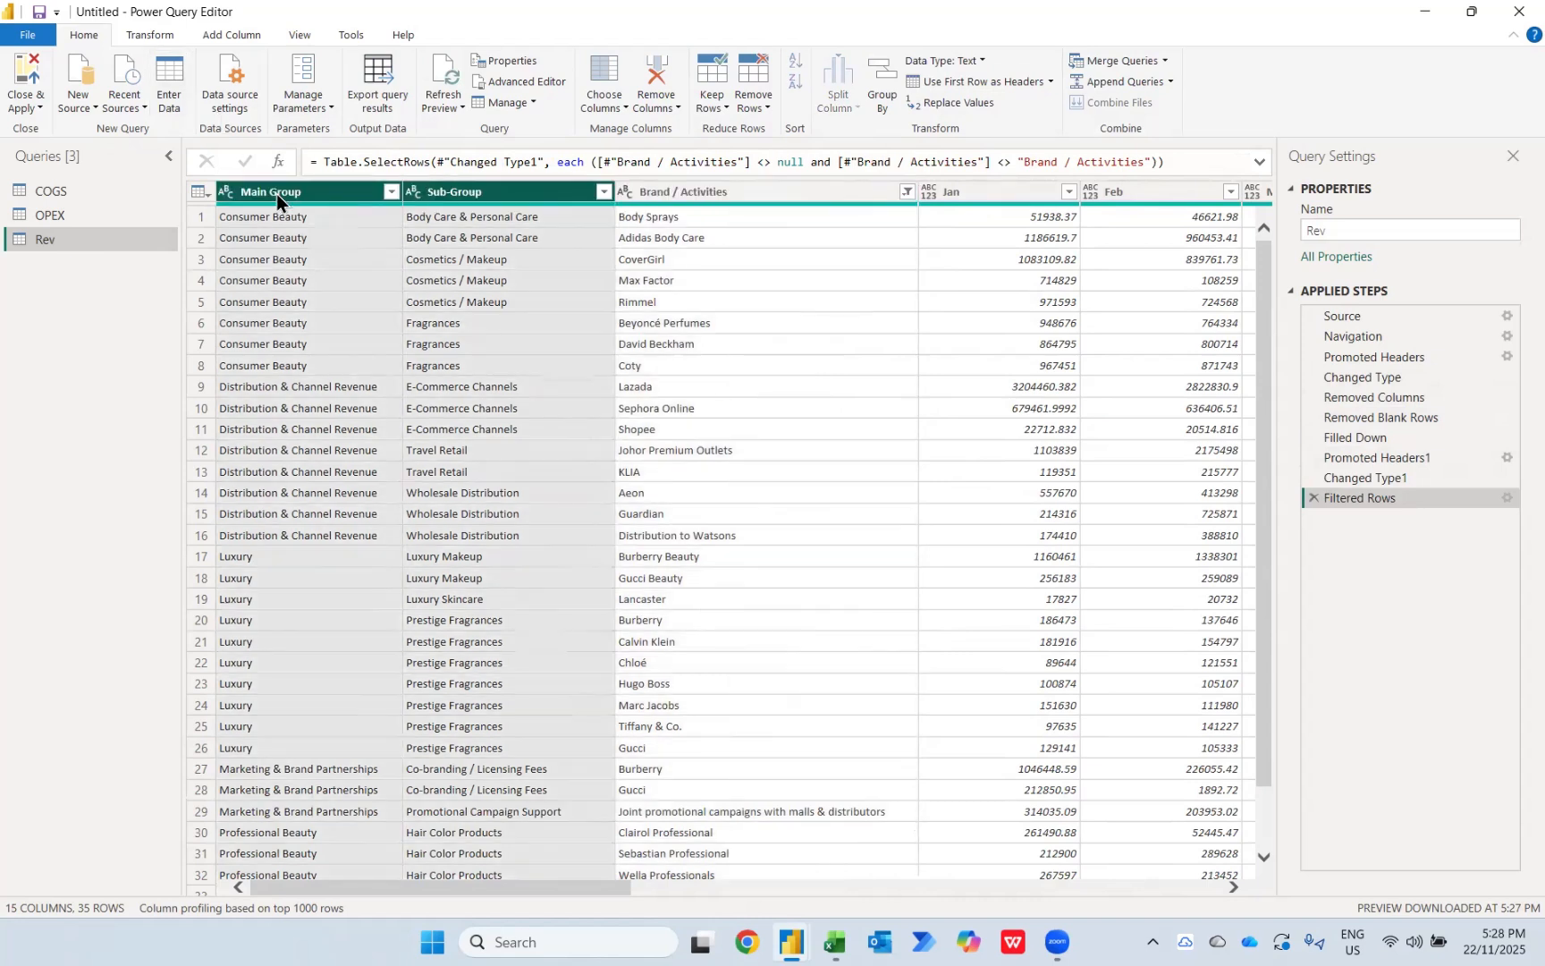
right_click(276, 193)
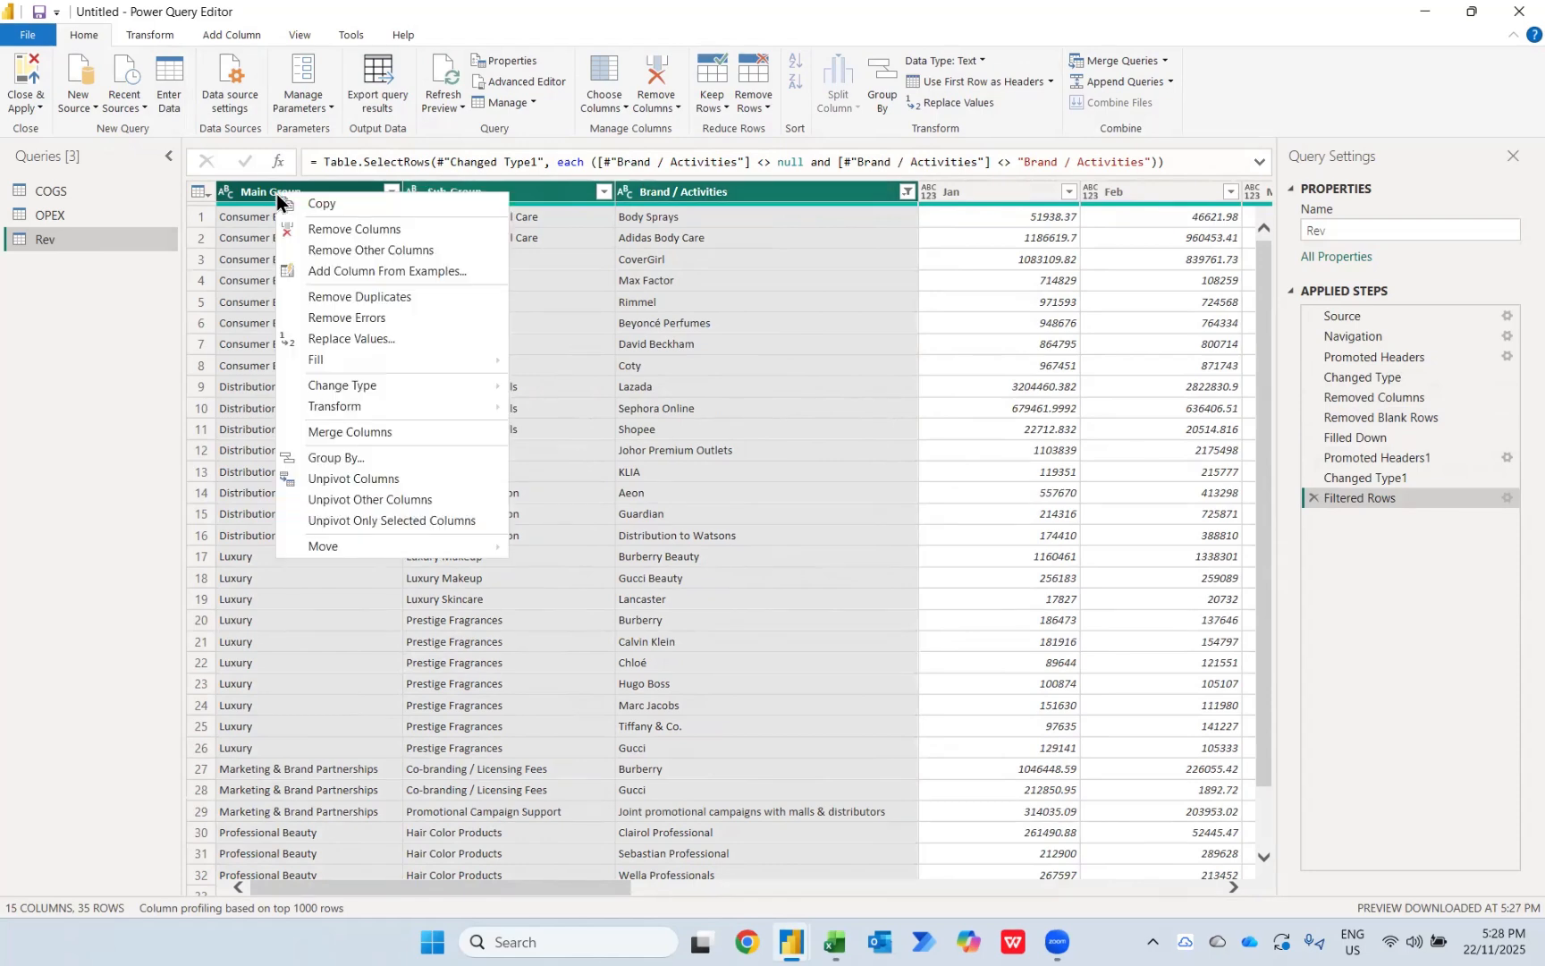
left_click(372, 500)
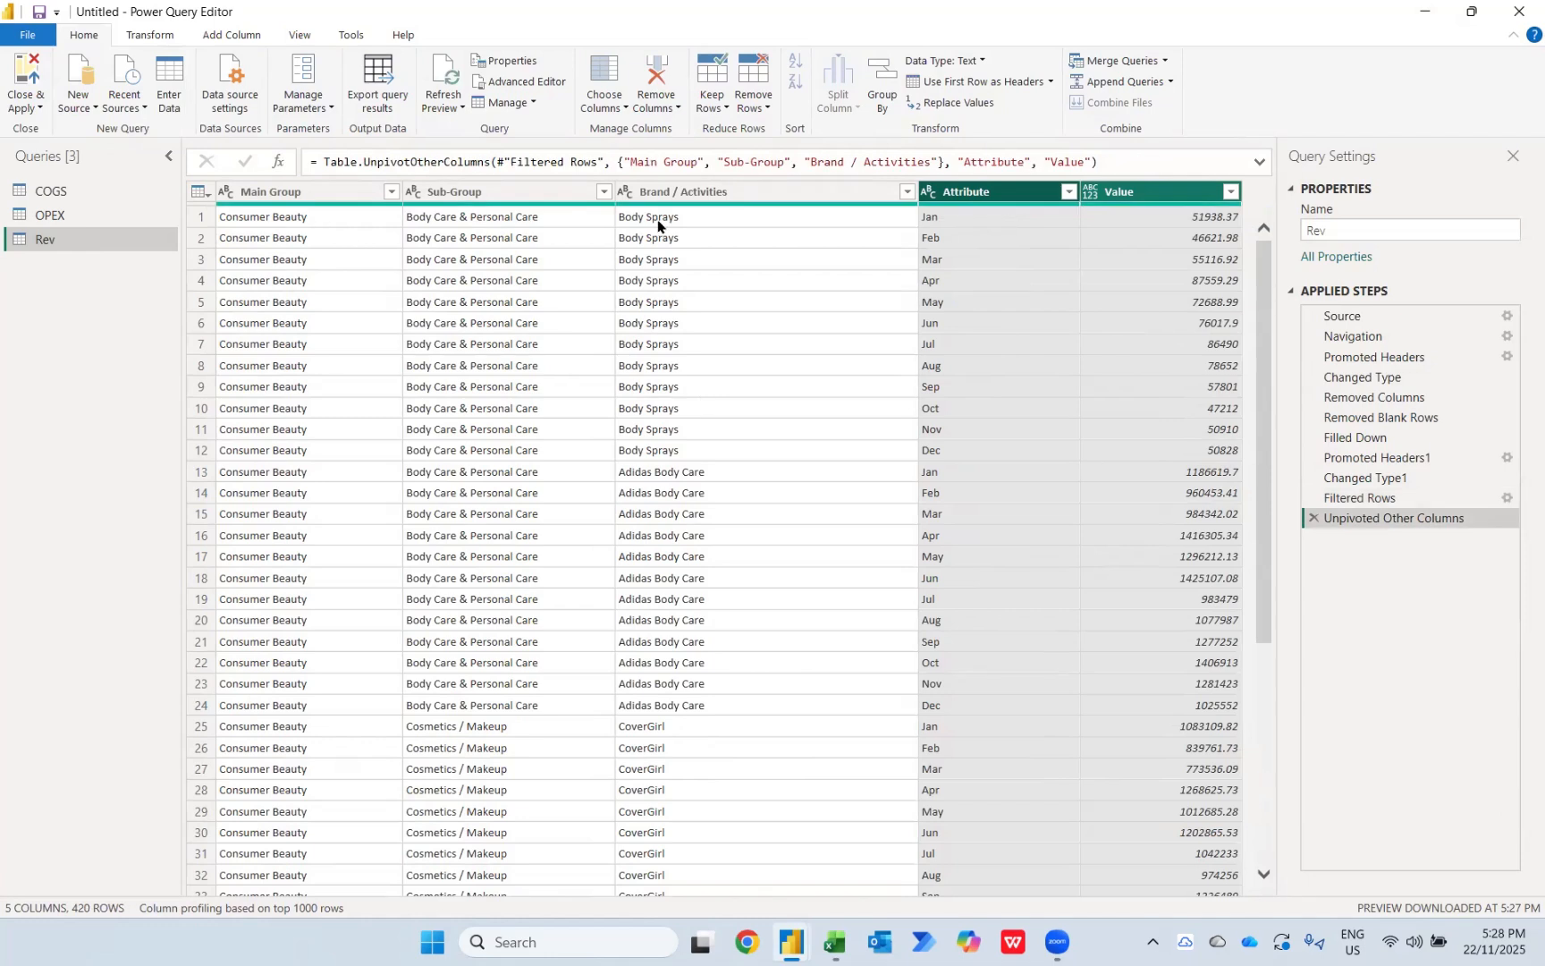
Step: Rename the Attribute column to "Months" and set the Value column's data type to Whole Number
double_click(967, 188)
type("M")
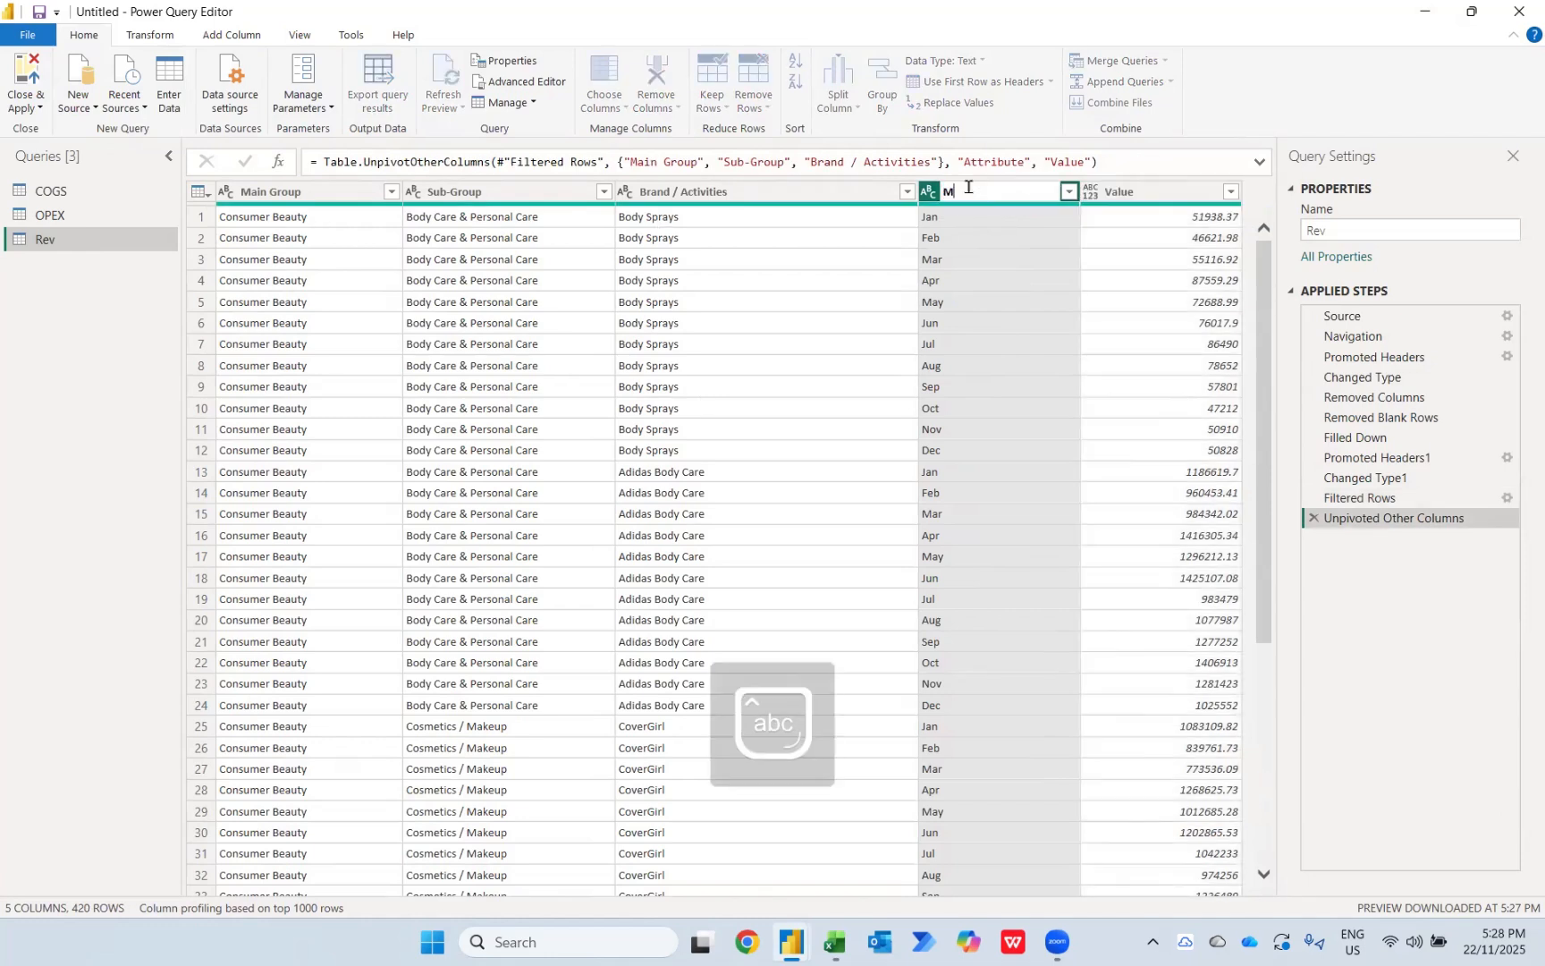
type("onths")
key("Return")
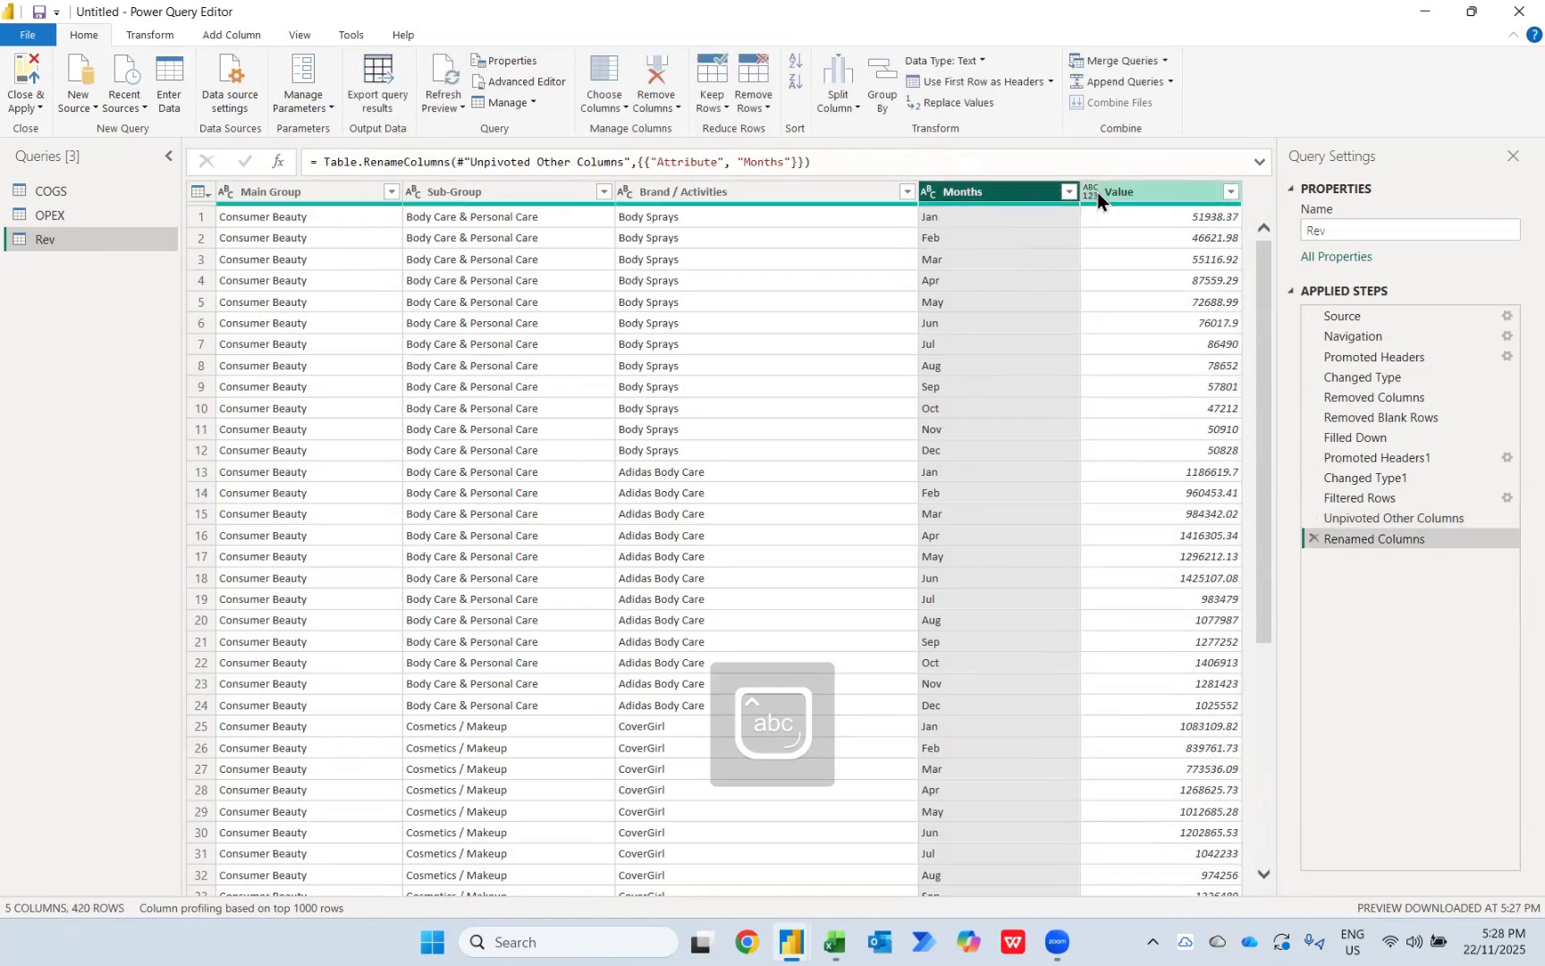
left_click(1094, 193)
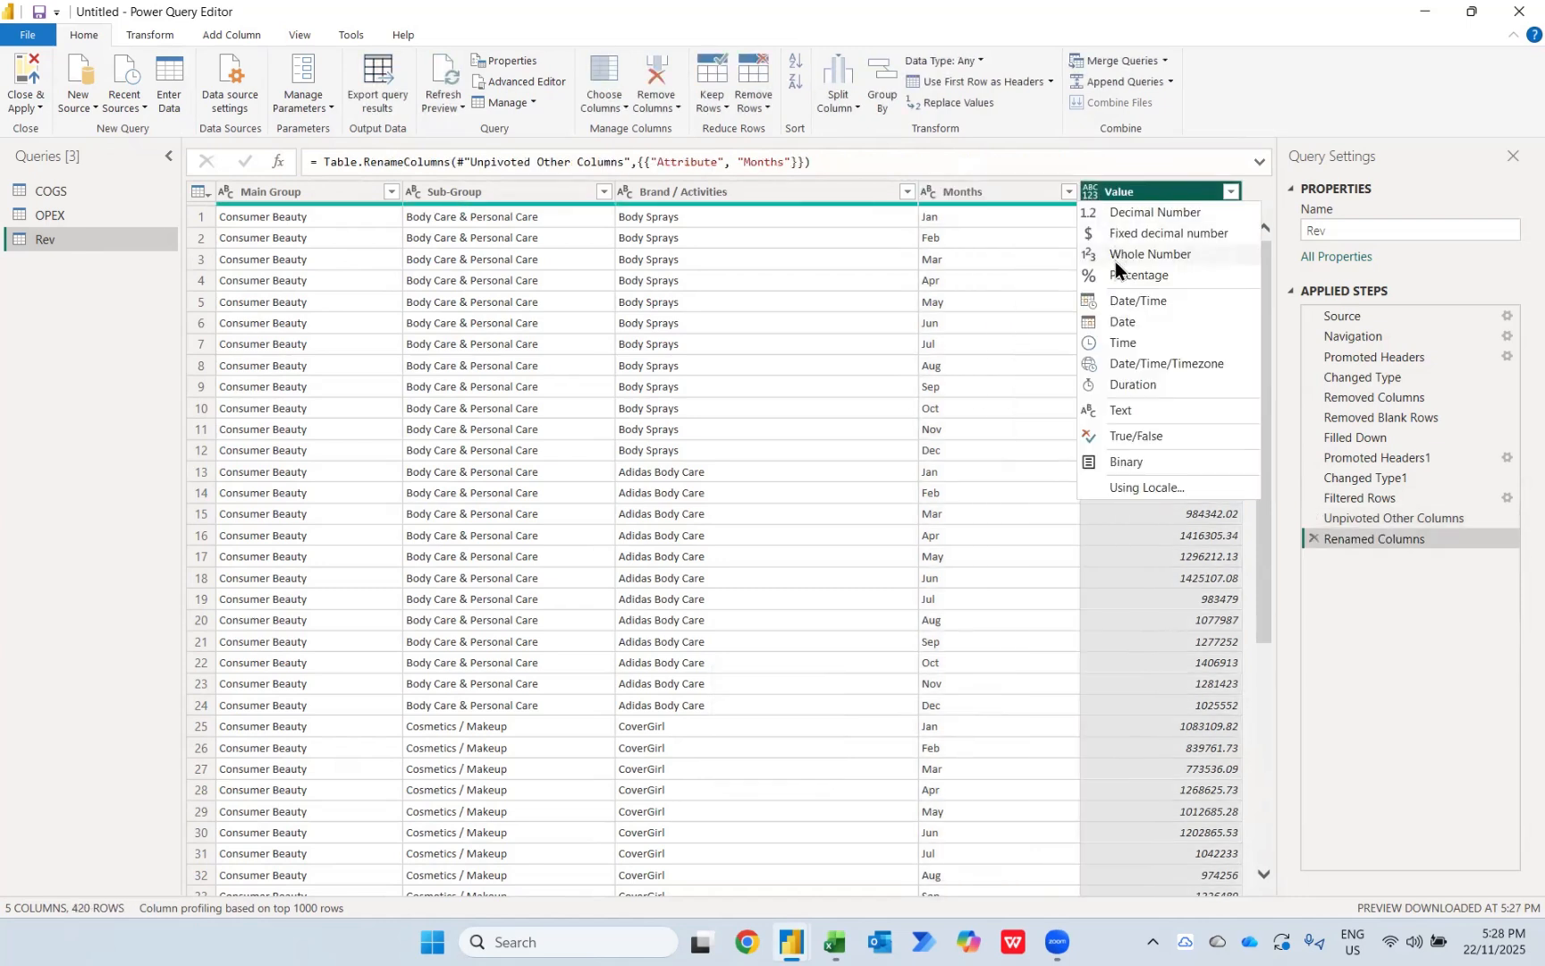
left_click(1150, 254)
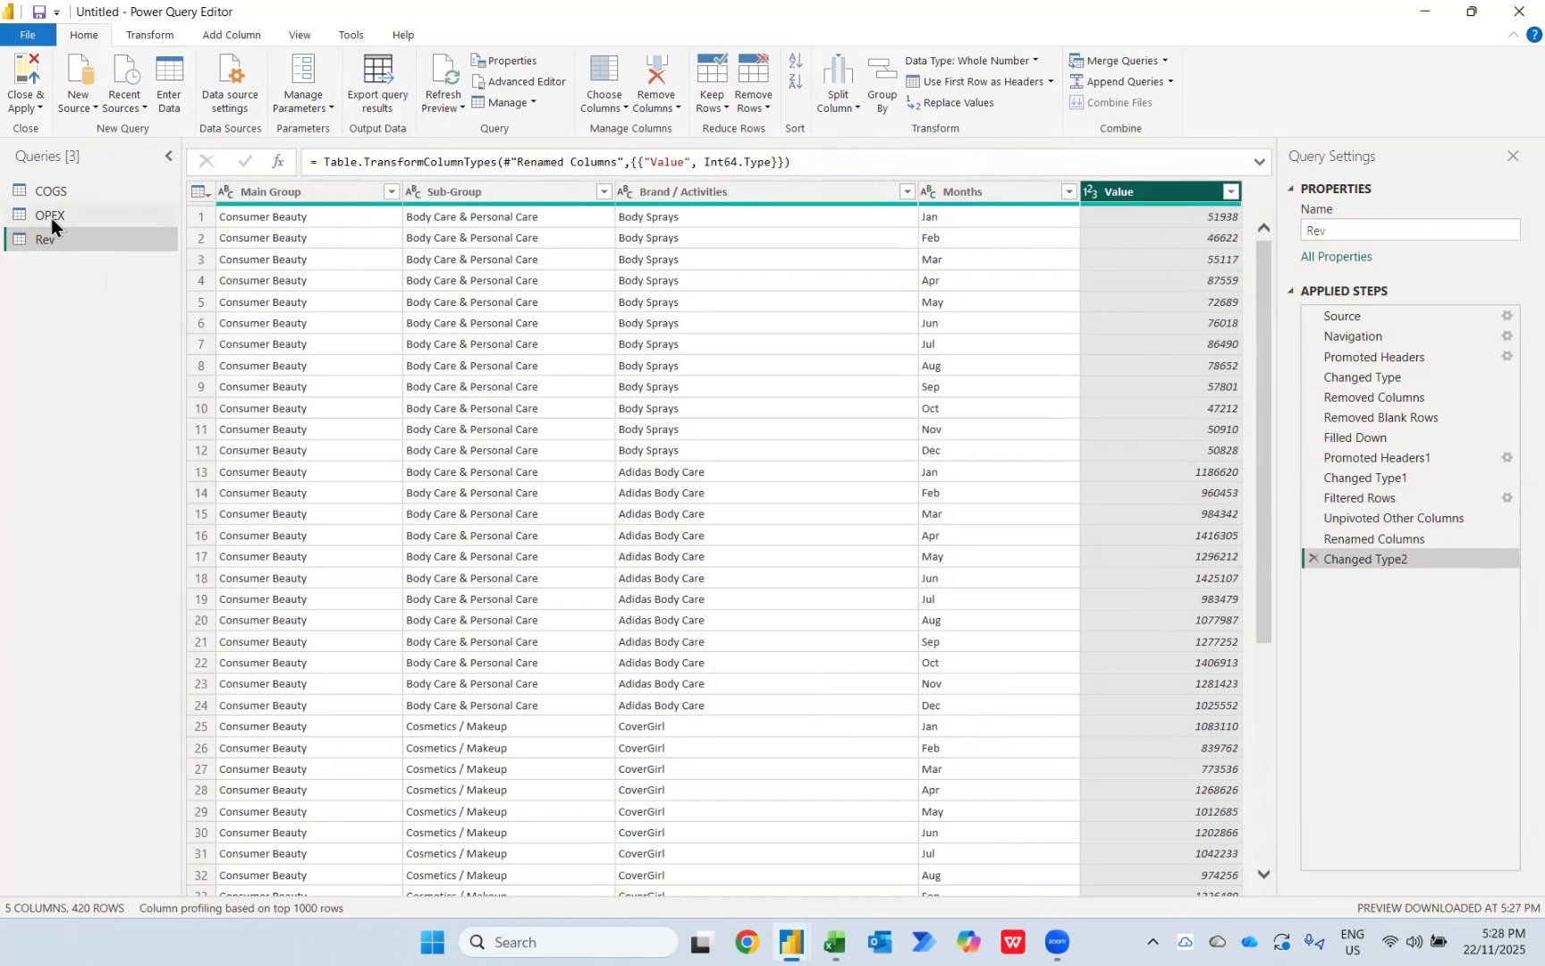
Step: Set the data type of the Date column in the COGS query to Date
left_click(38, 187)
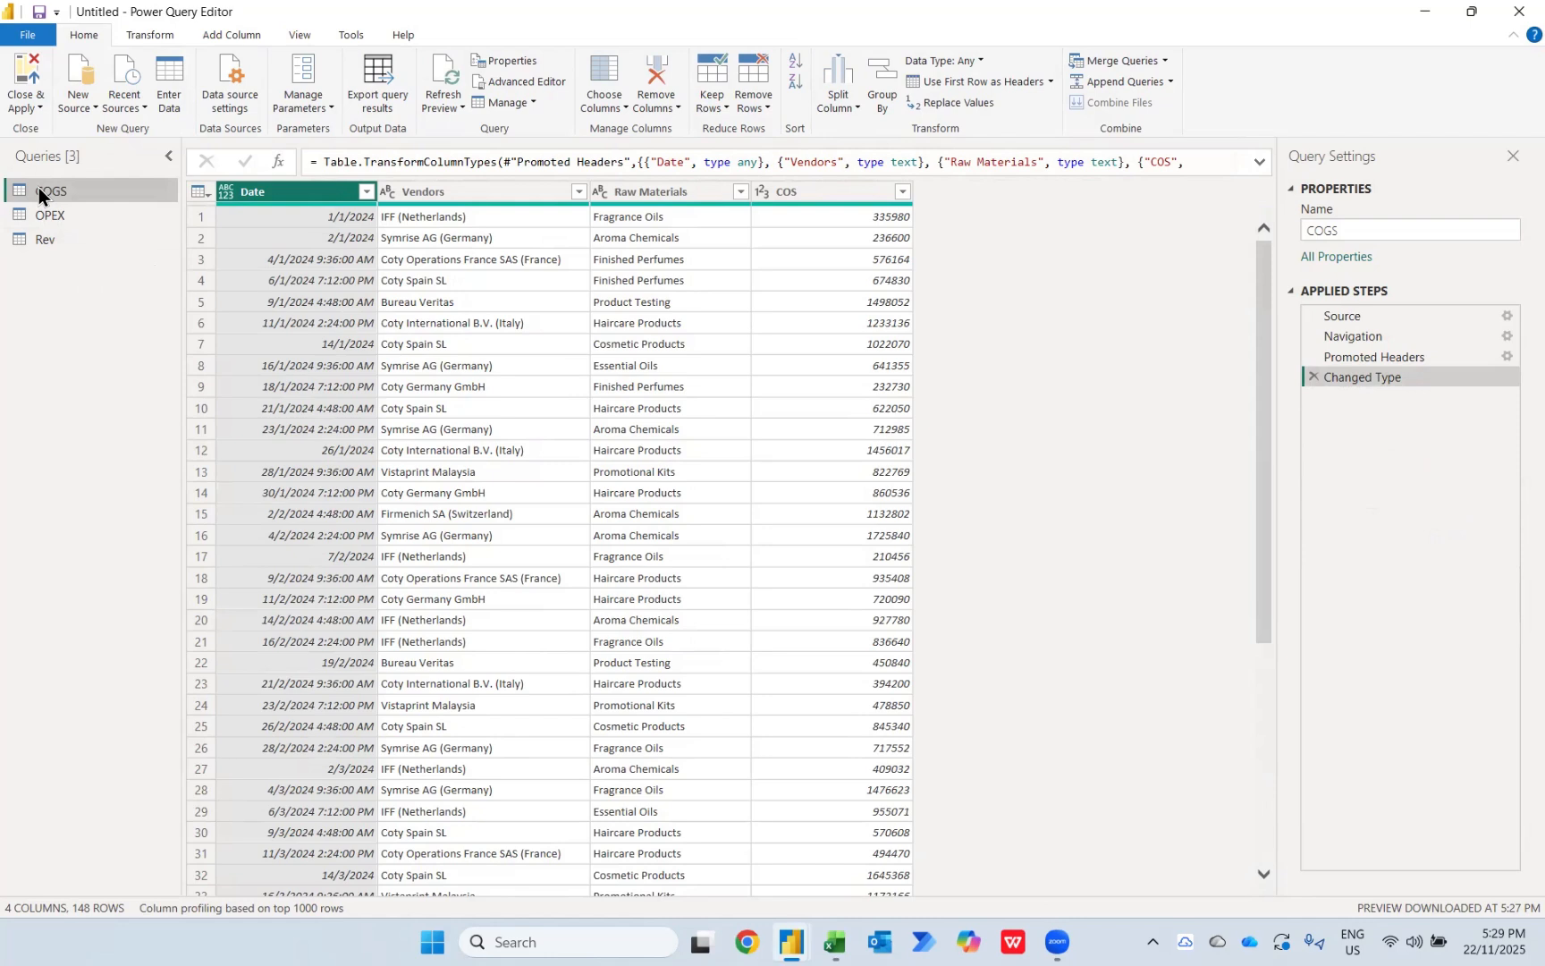
left_click(227, 193)
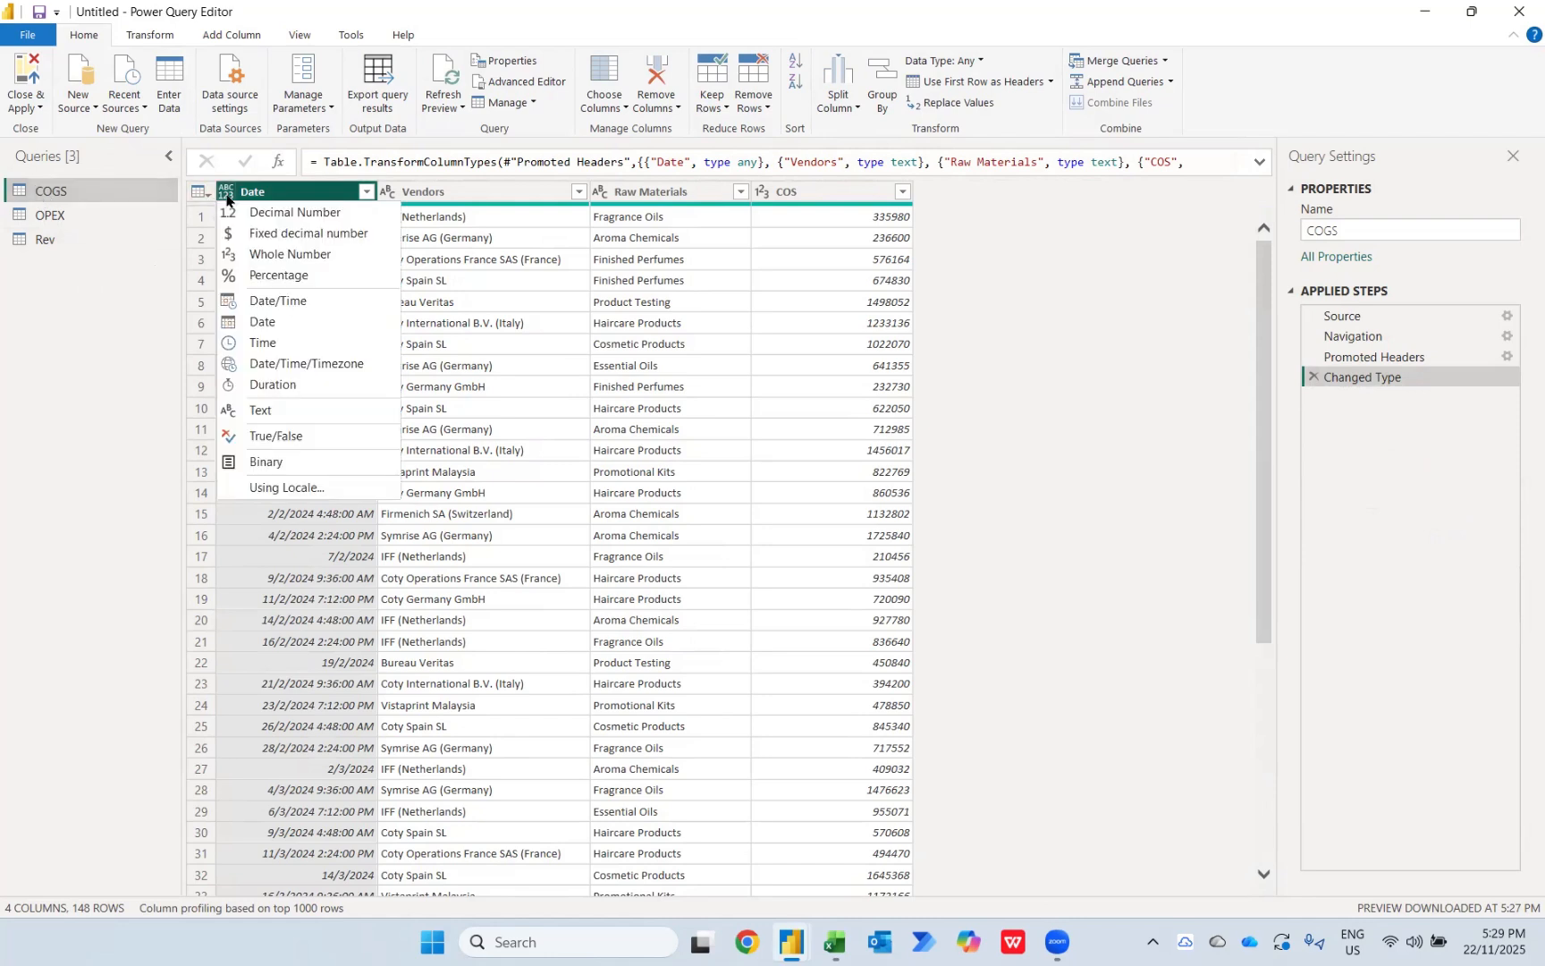
left_click(261, 321)
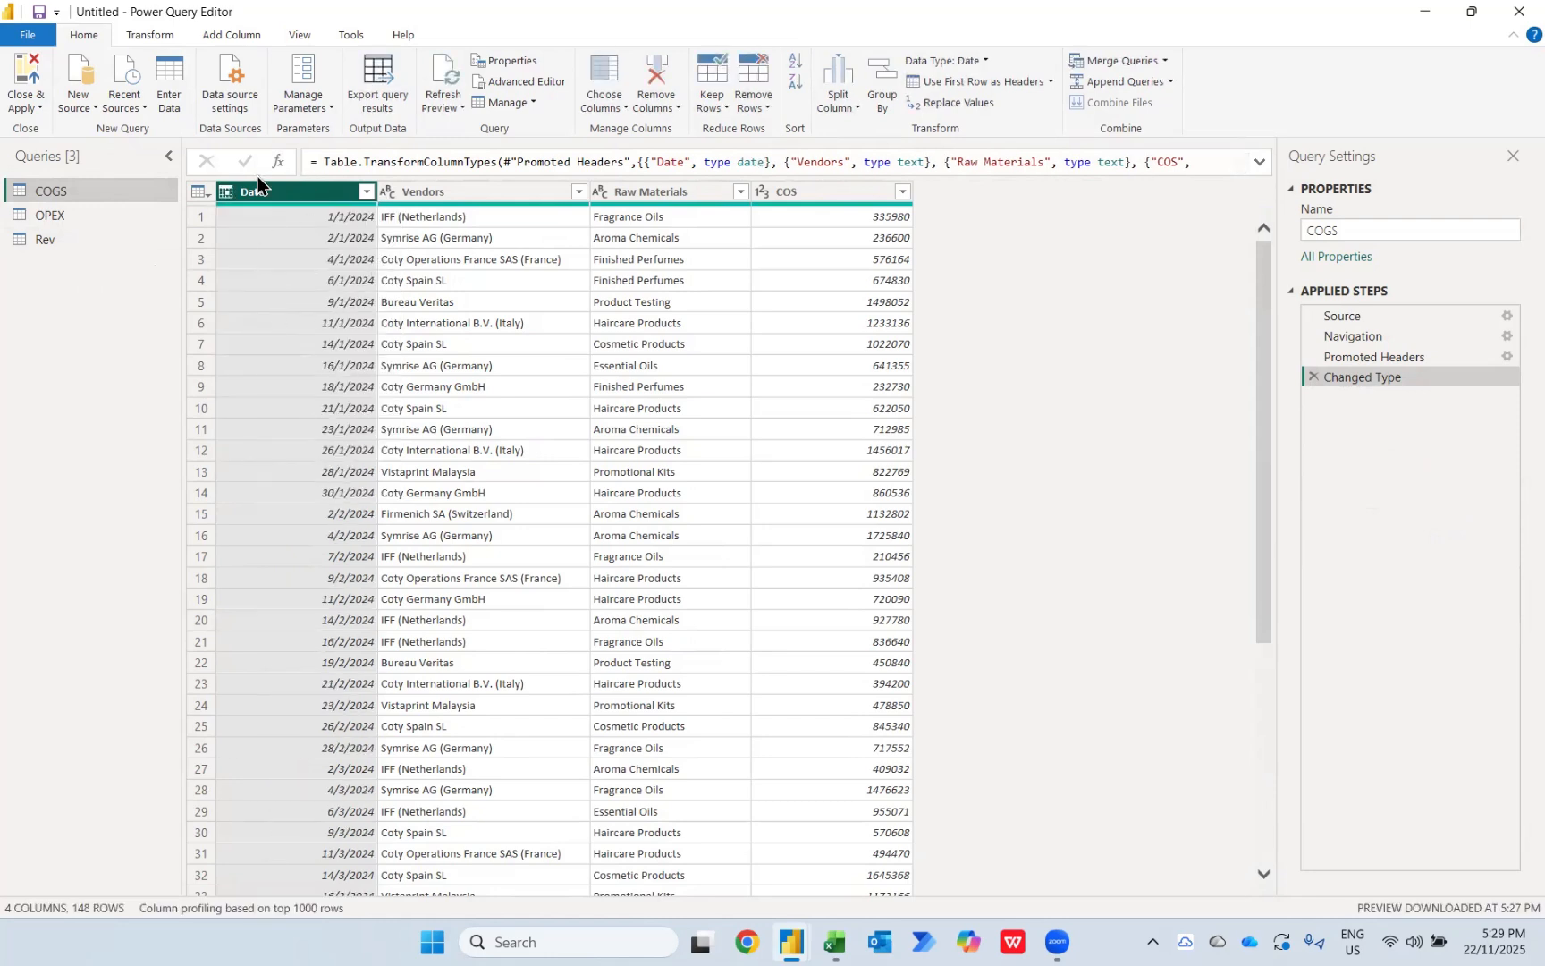
Step: Add a column to COGS holding the name of the month taken from the Date column
left_click(192, 42)
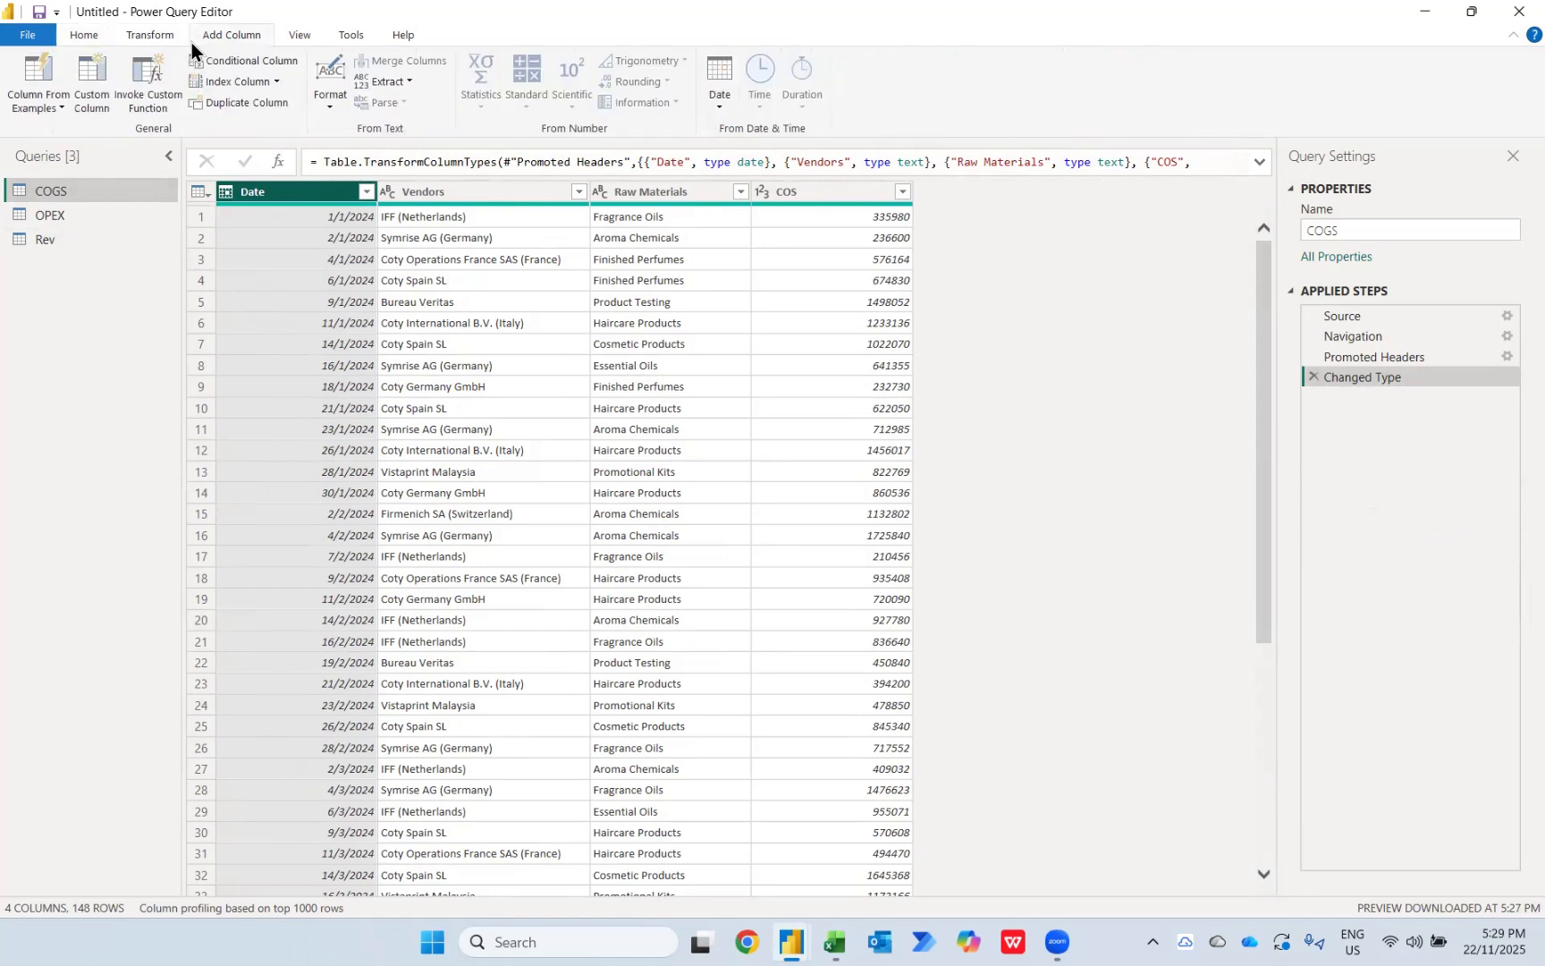
left_click(724, 101)
mouse_move(758, 226)
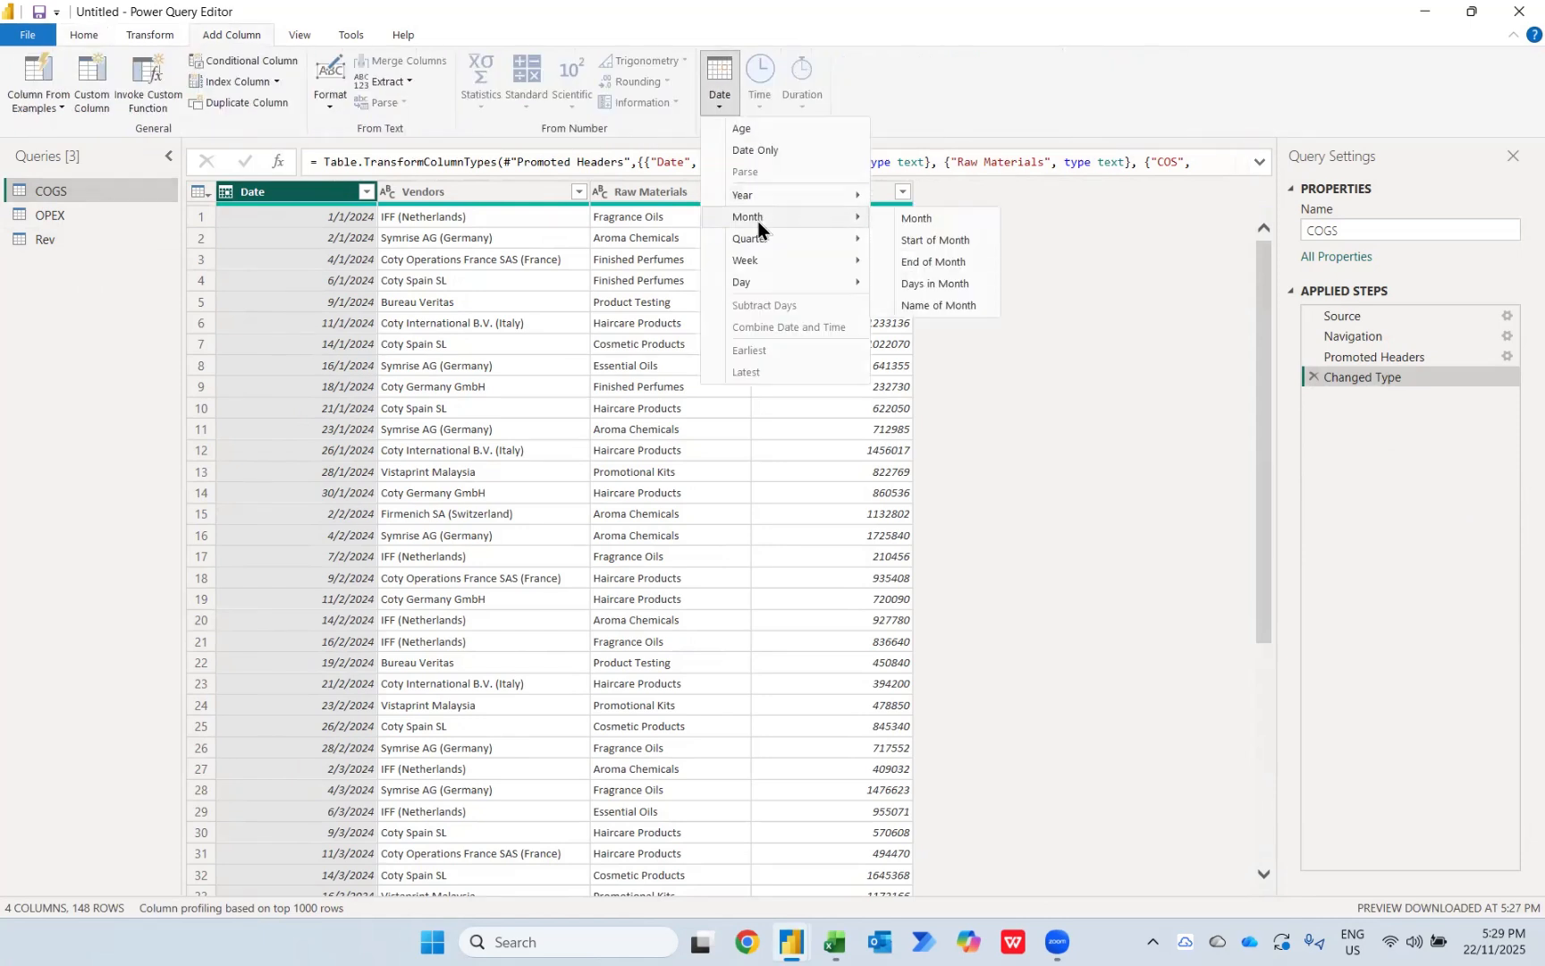
left_click(922, 301)
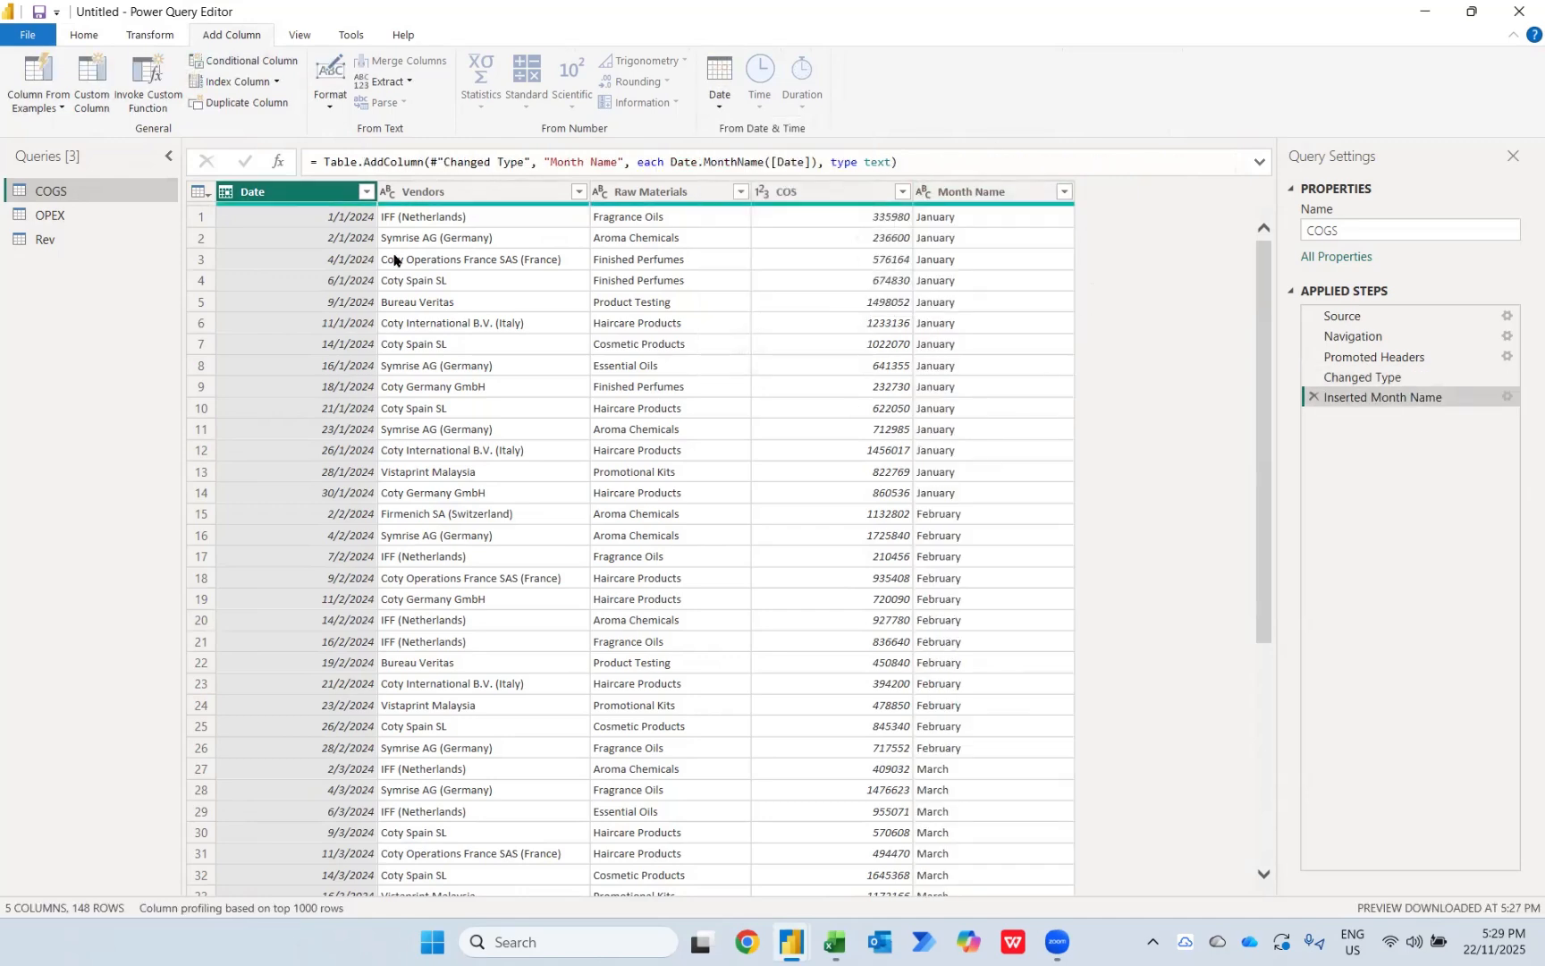
left_click(141, 36)
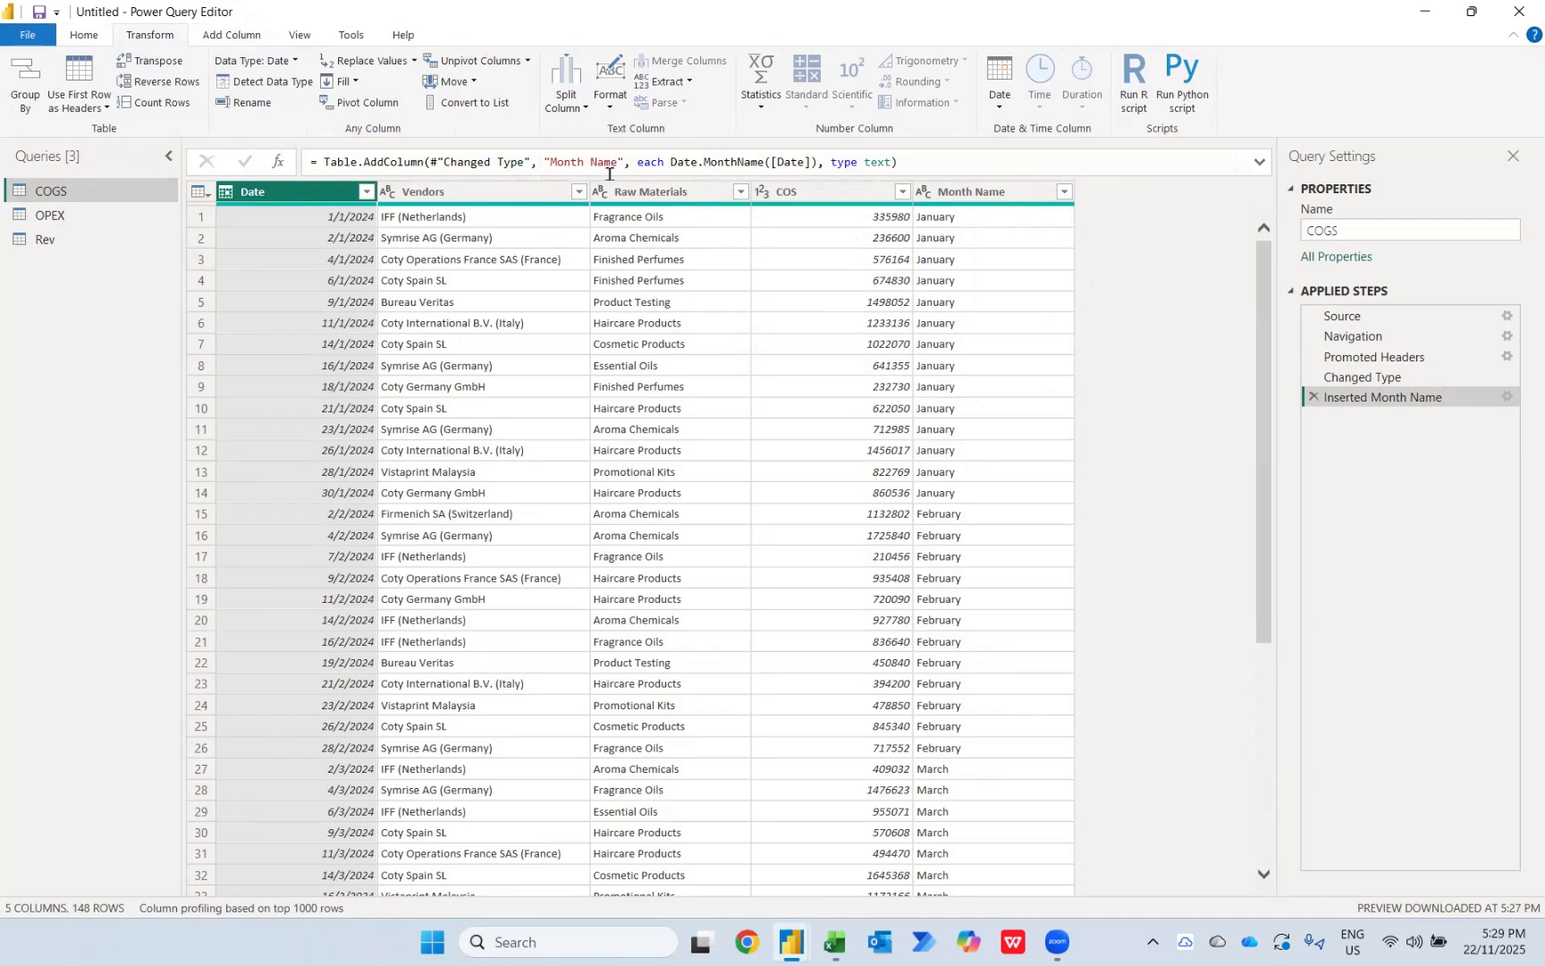
left_click(579, 113)
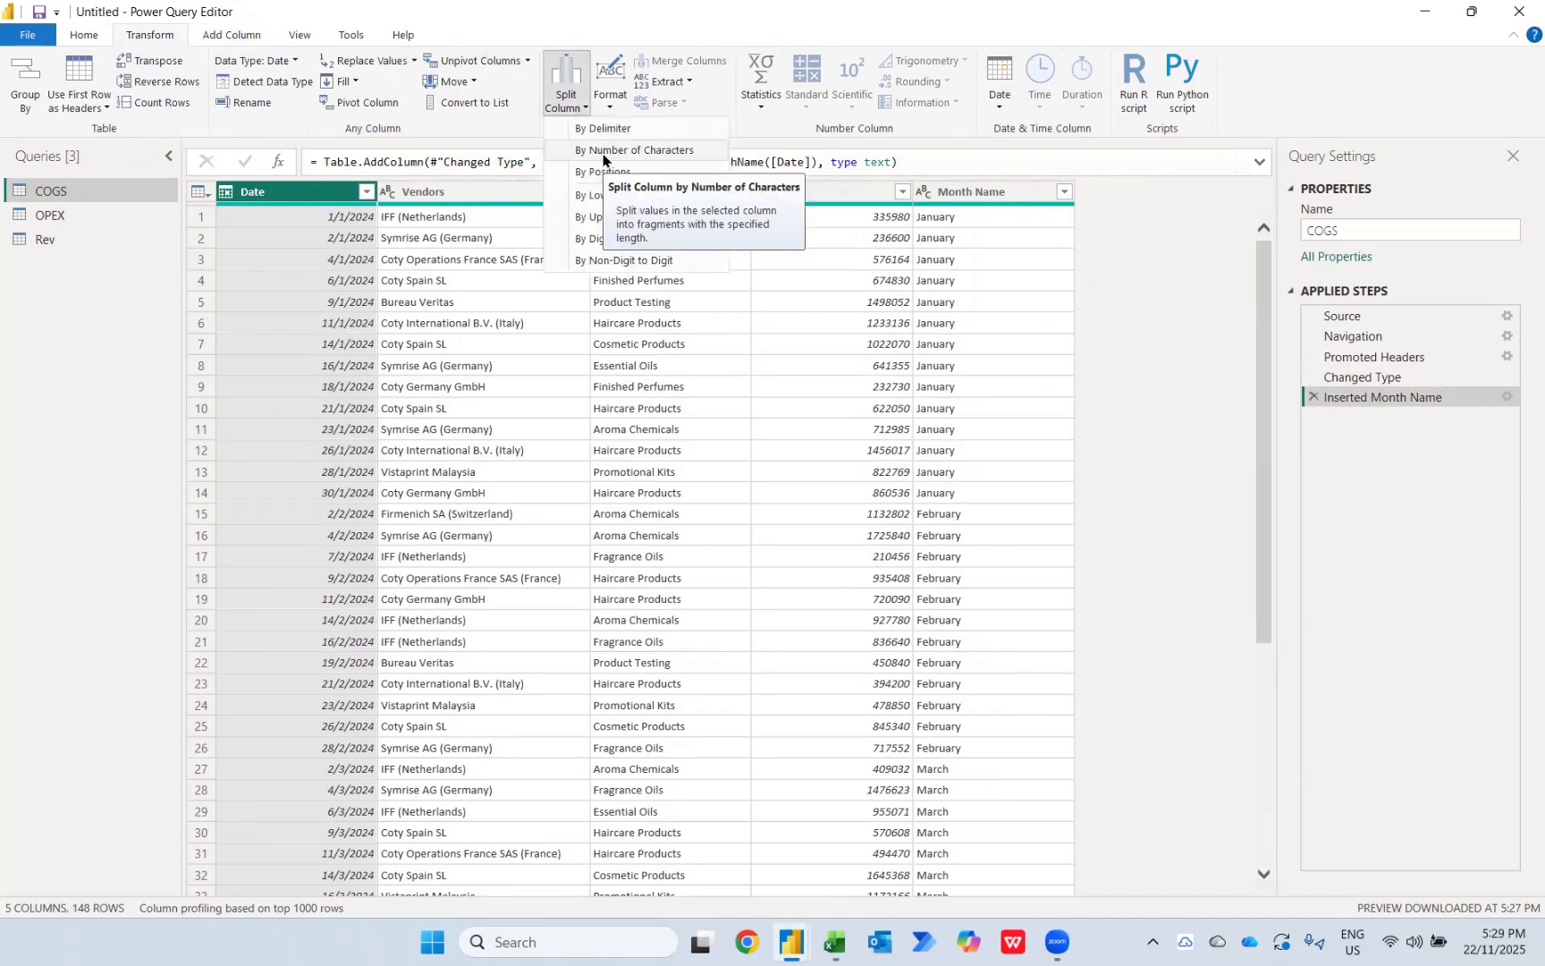
left_click(604, 151)
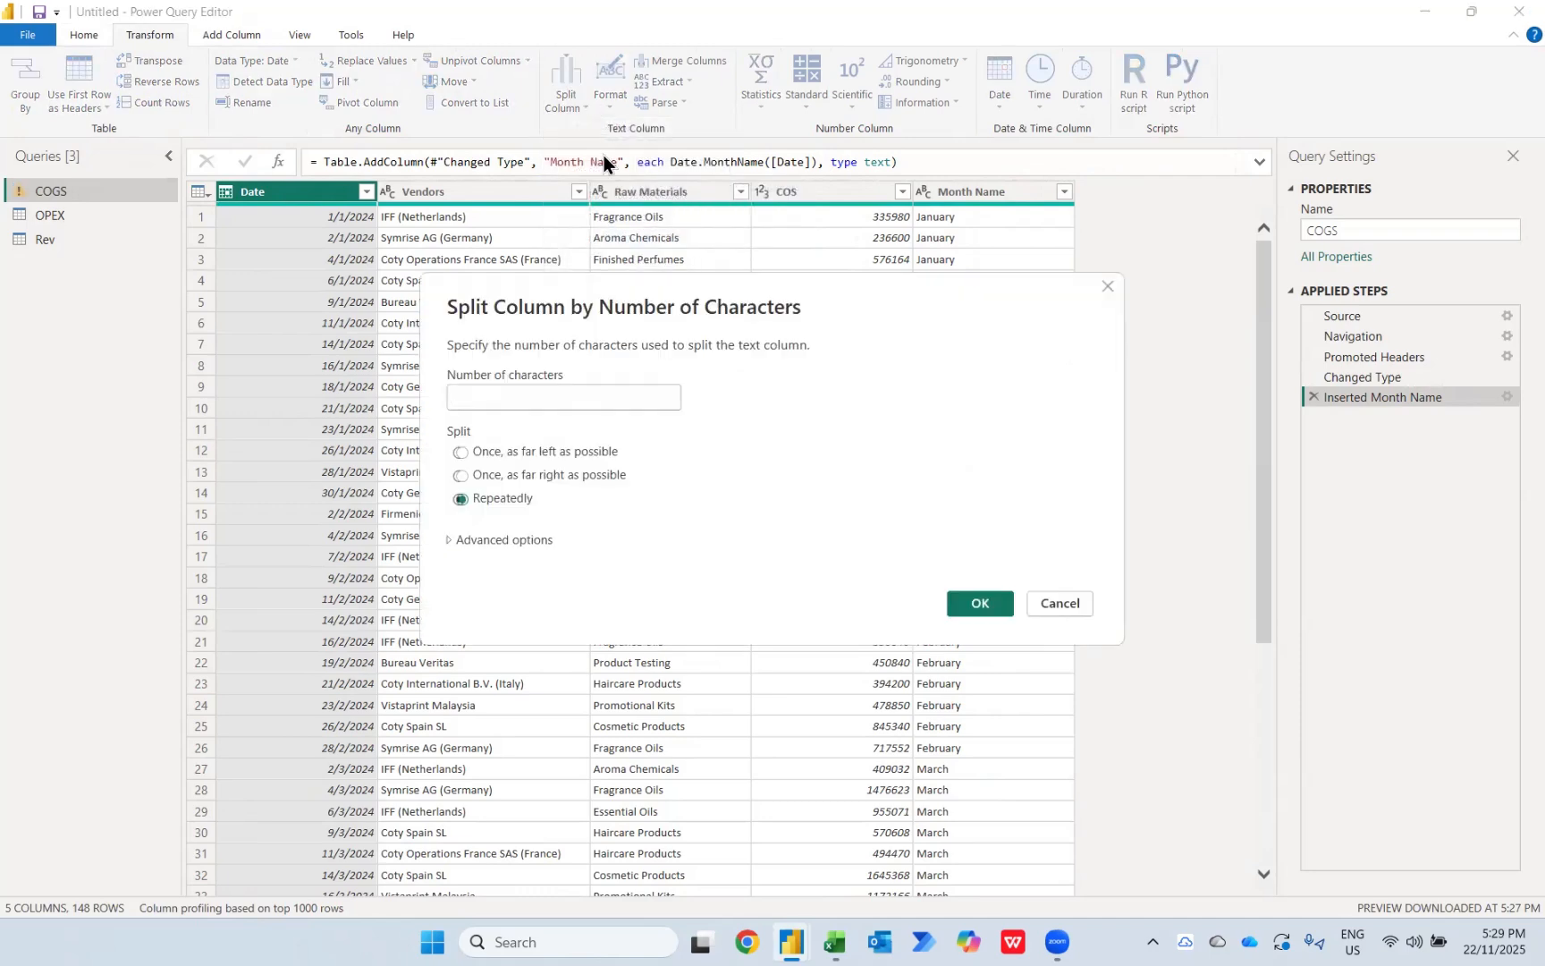
type("3")
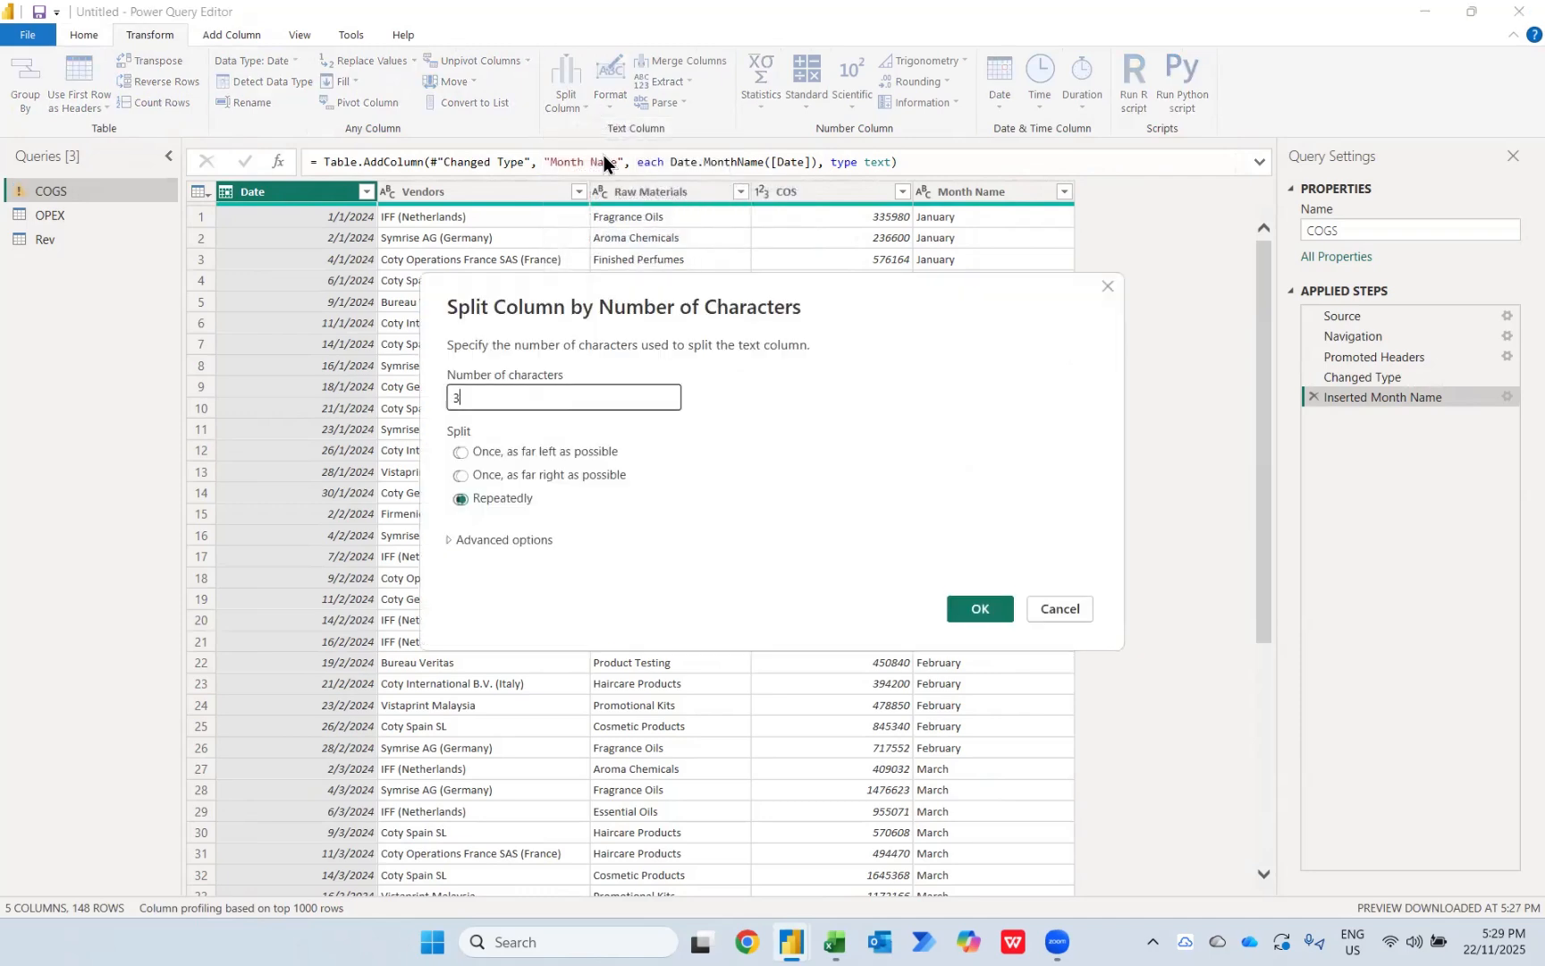
left_click(517, 458)
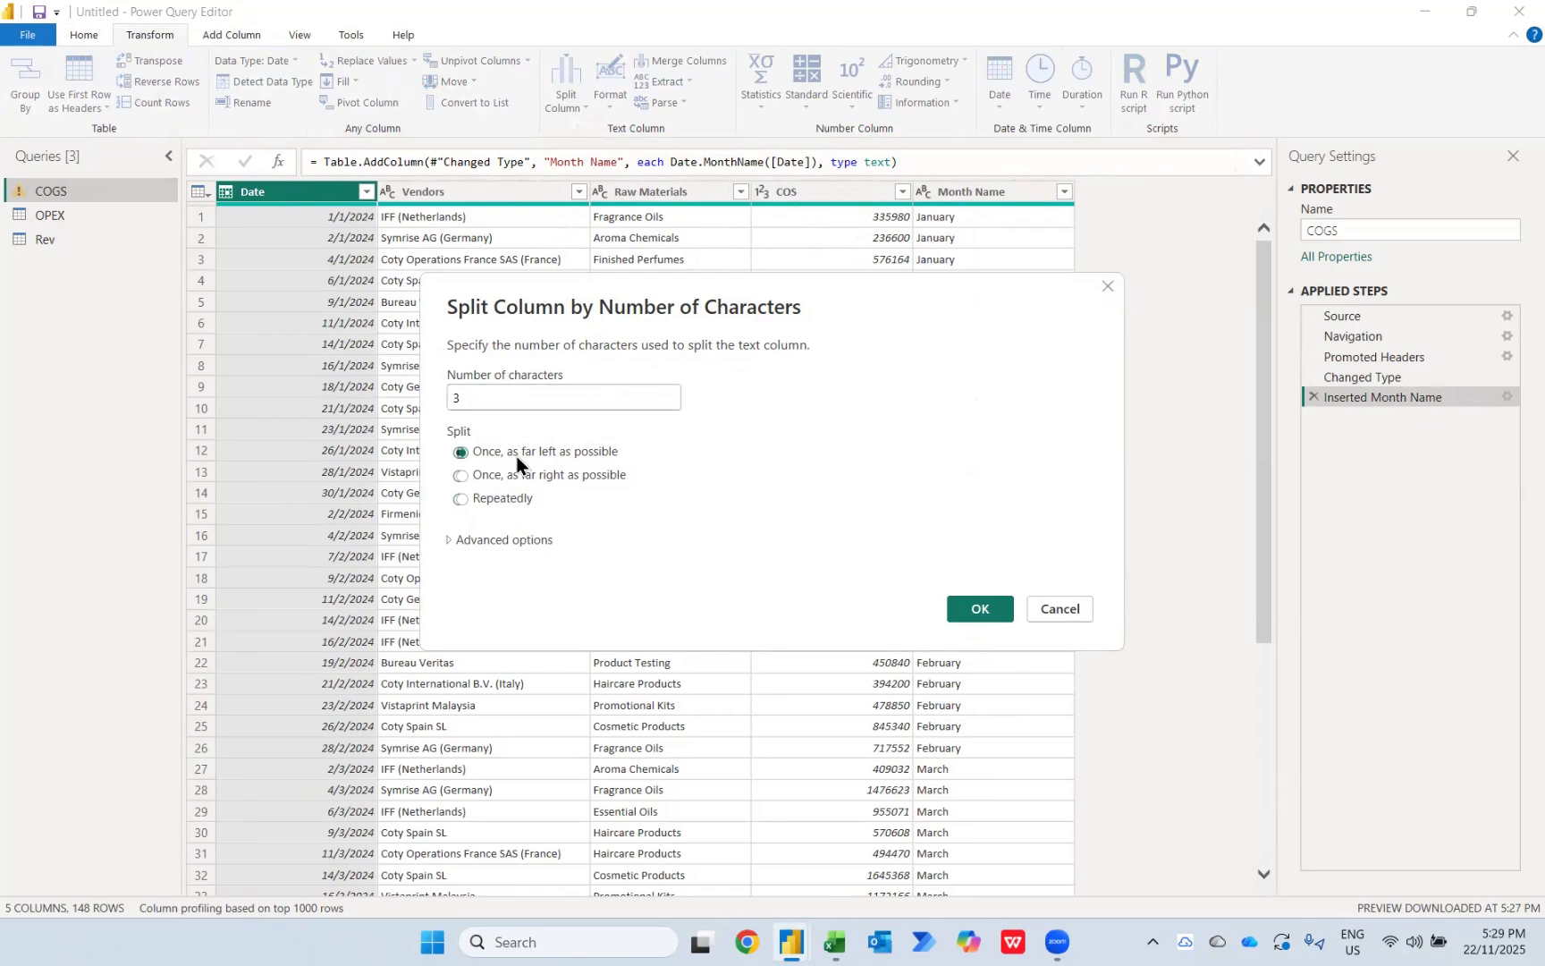
left_click(969, 613)
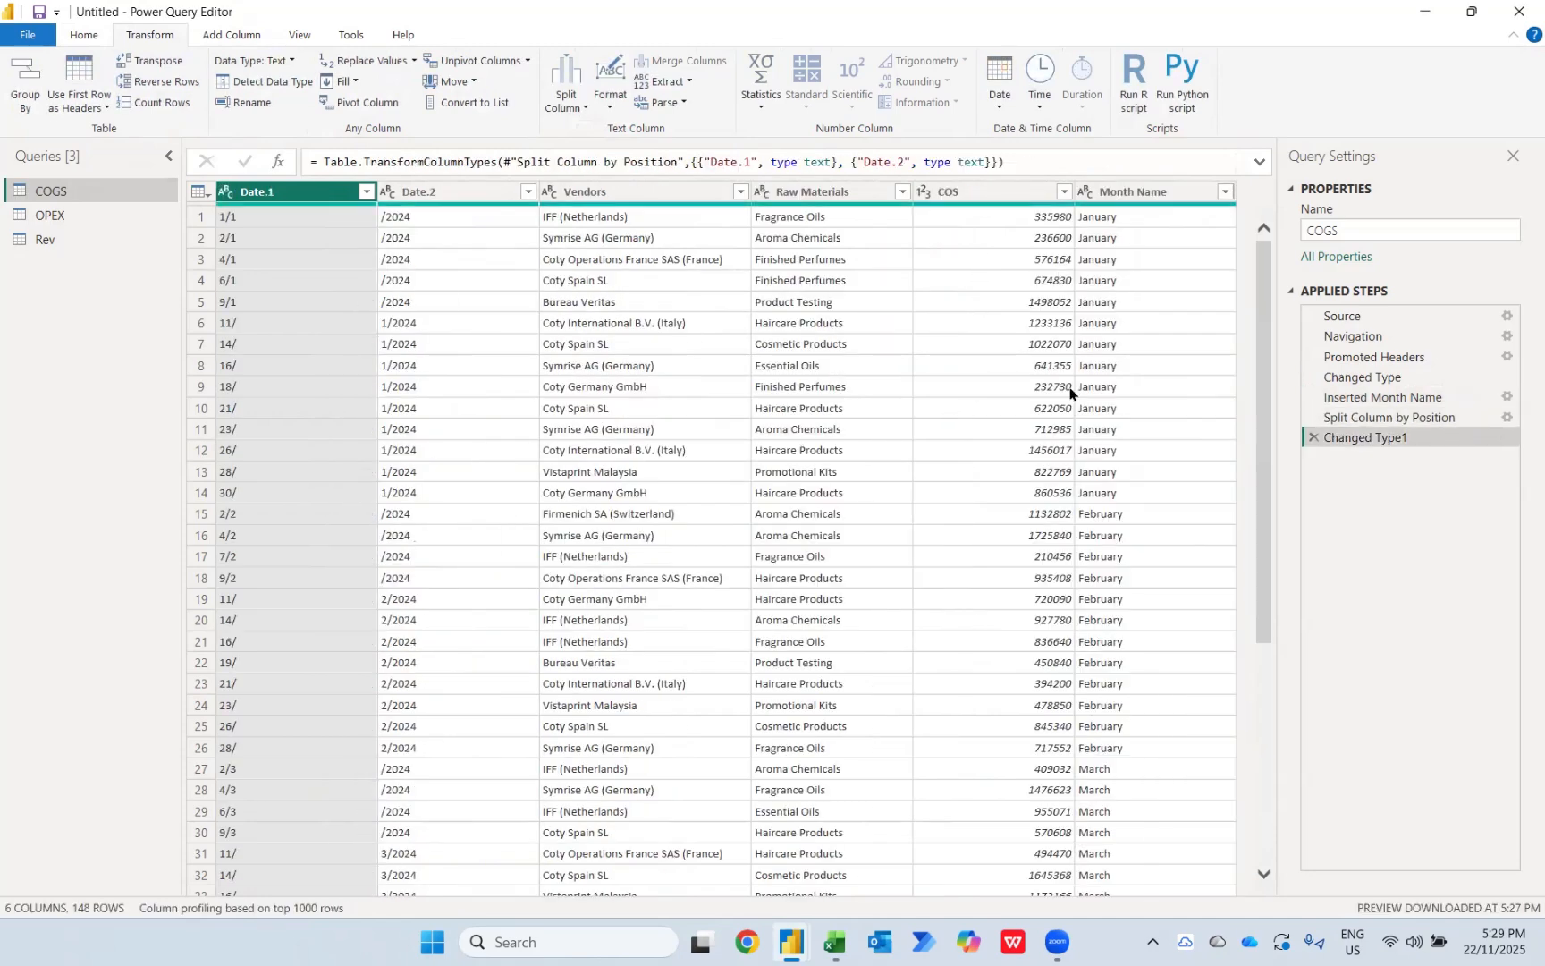
left_click(1313, 437)
left_click(1310, 413)
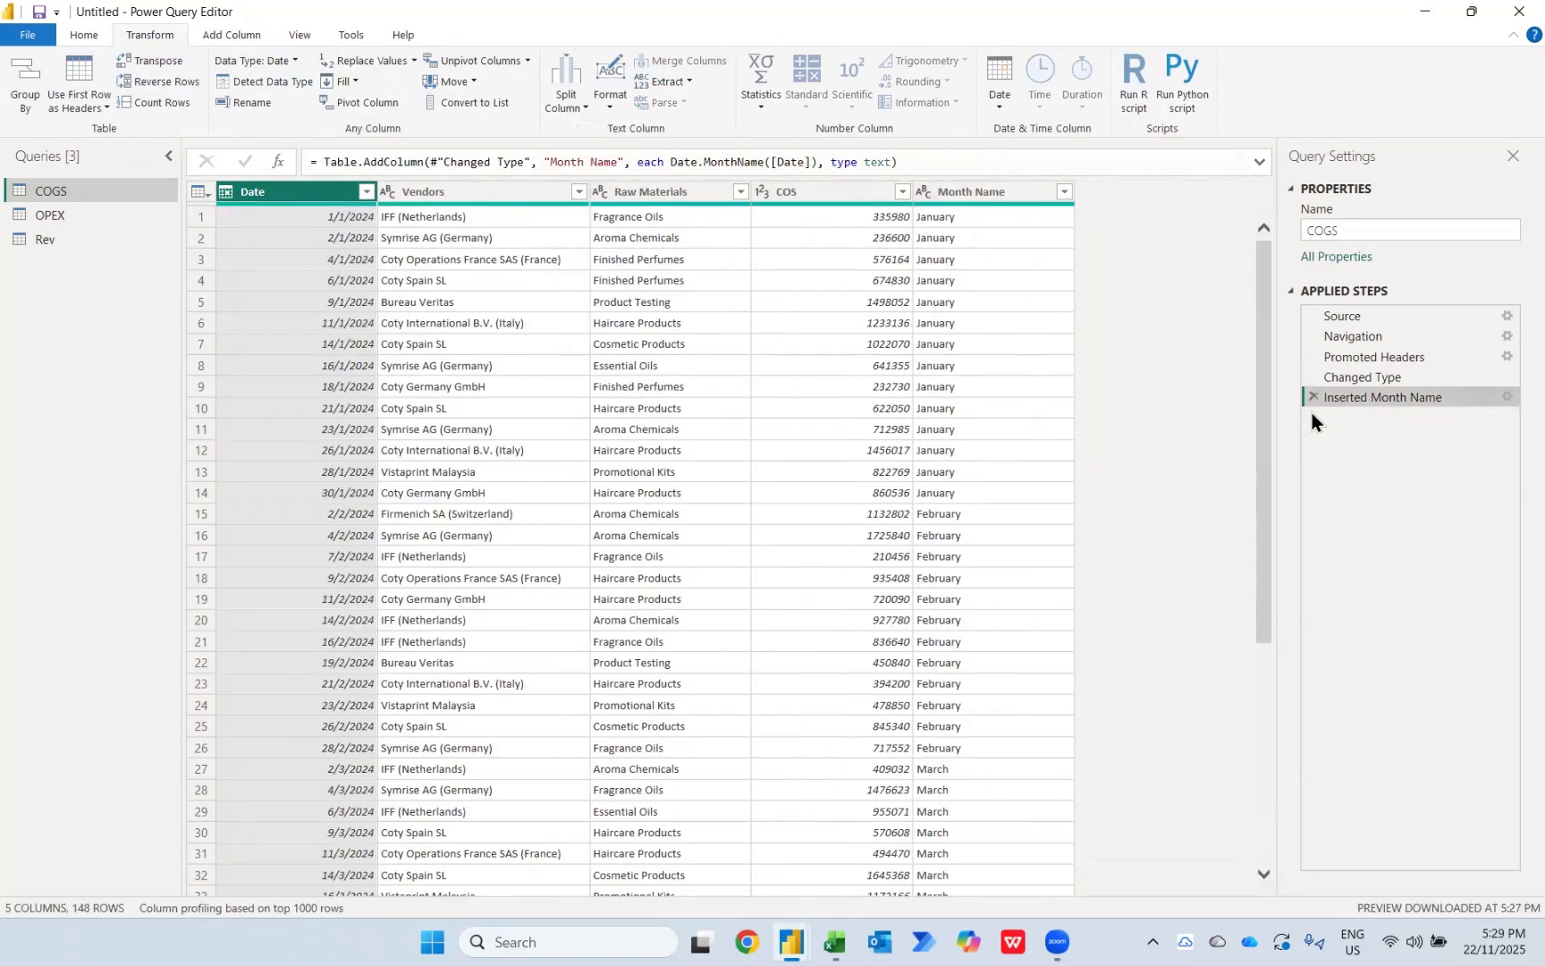
Step: Split the Month Name column by 3 characters, once as far left as possible, and remove the resulting Month Name.2 column
left_click(955, 194)
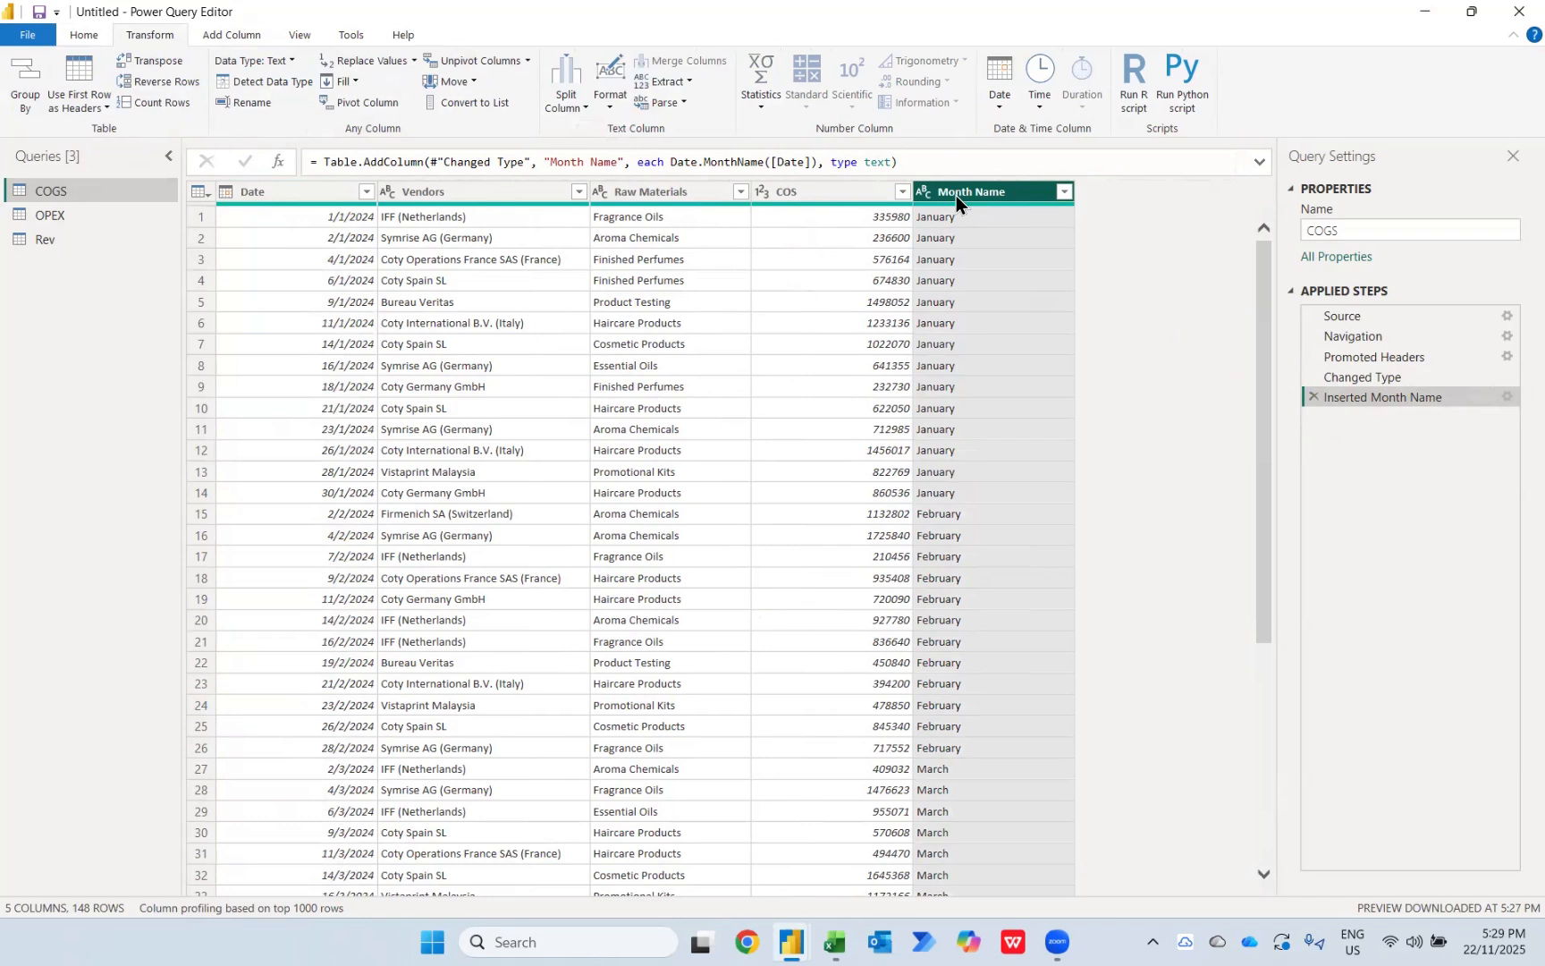
left_click(547, 110)
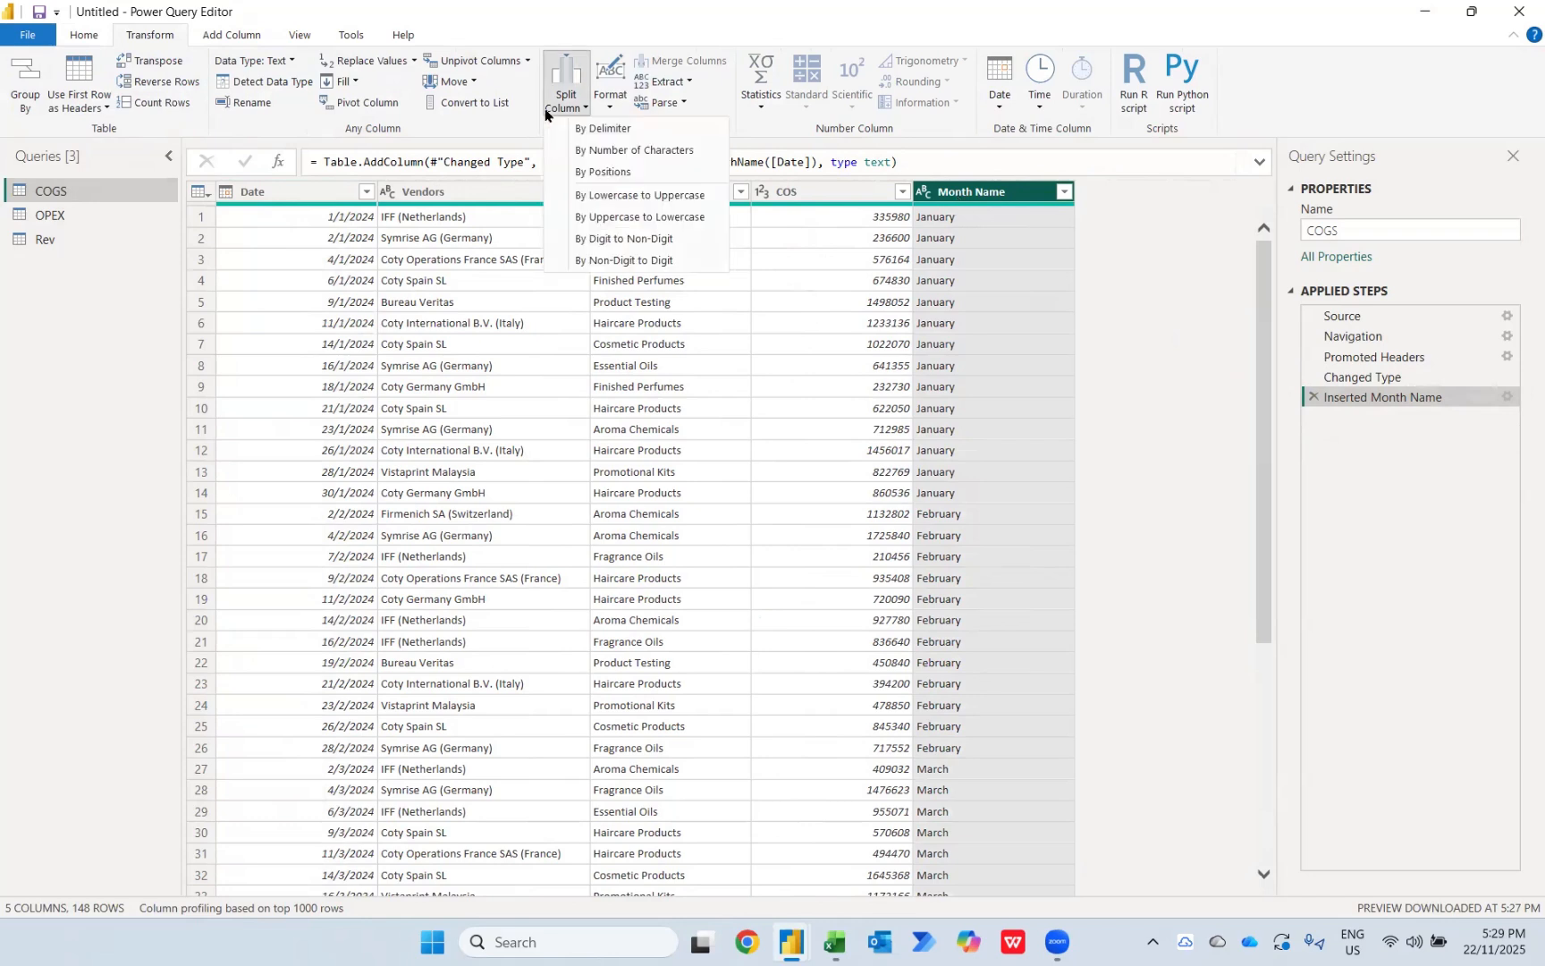
left_click(606, 150)
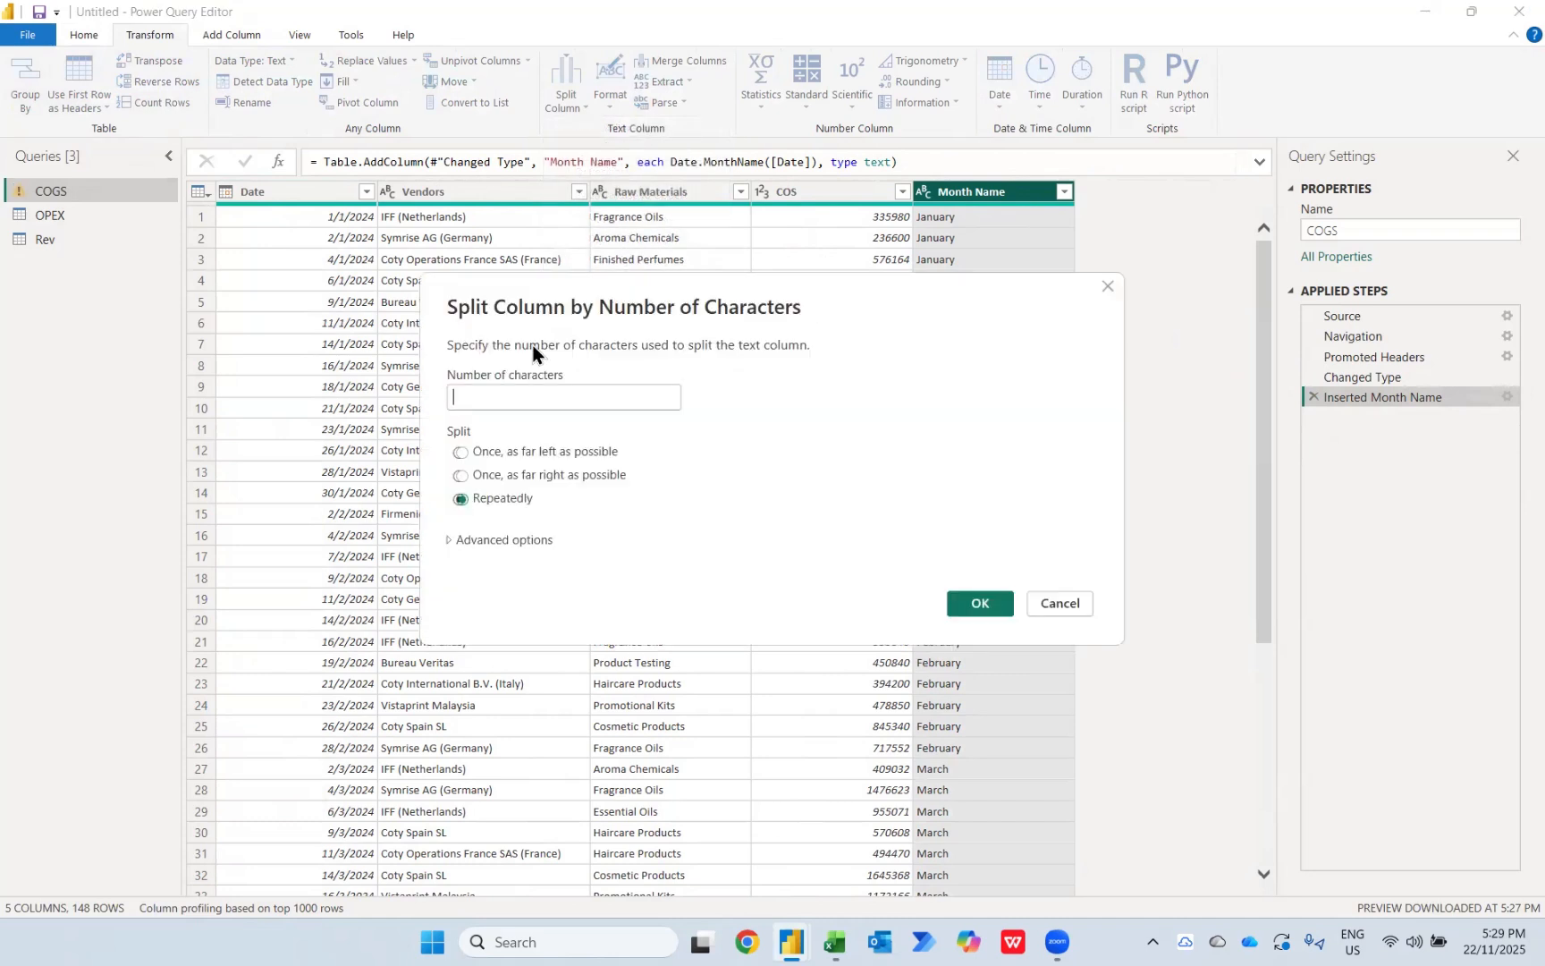
type("3")
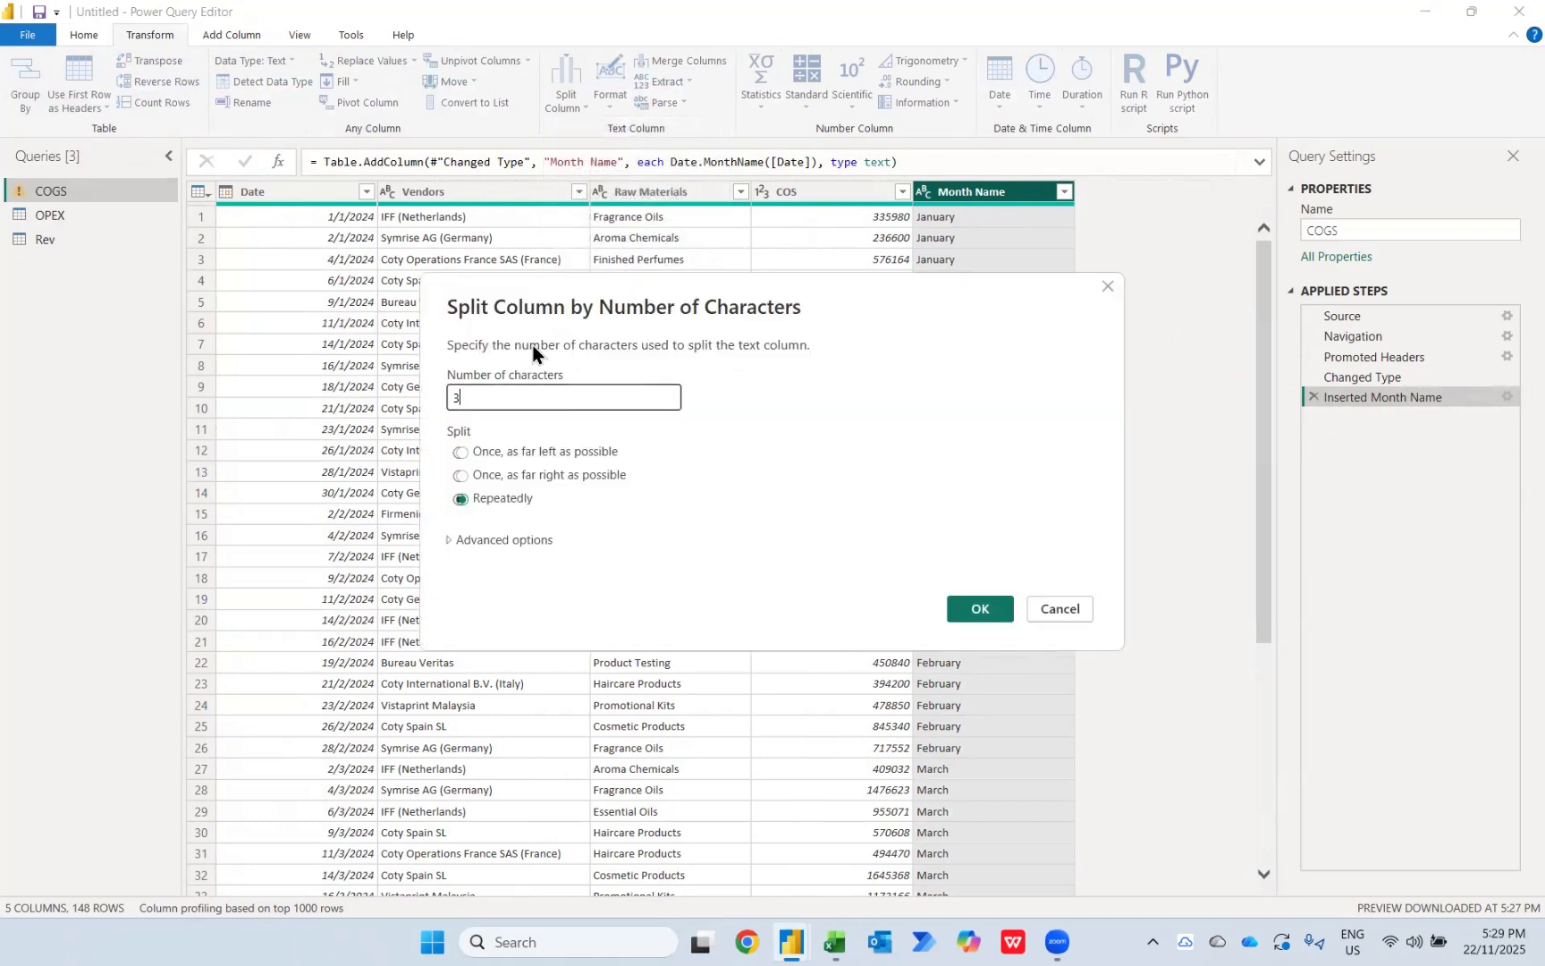
left_click(497, 454)
left_click(972, 610)
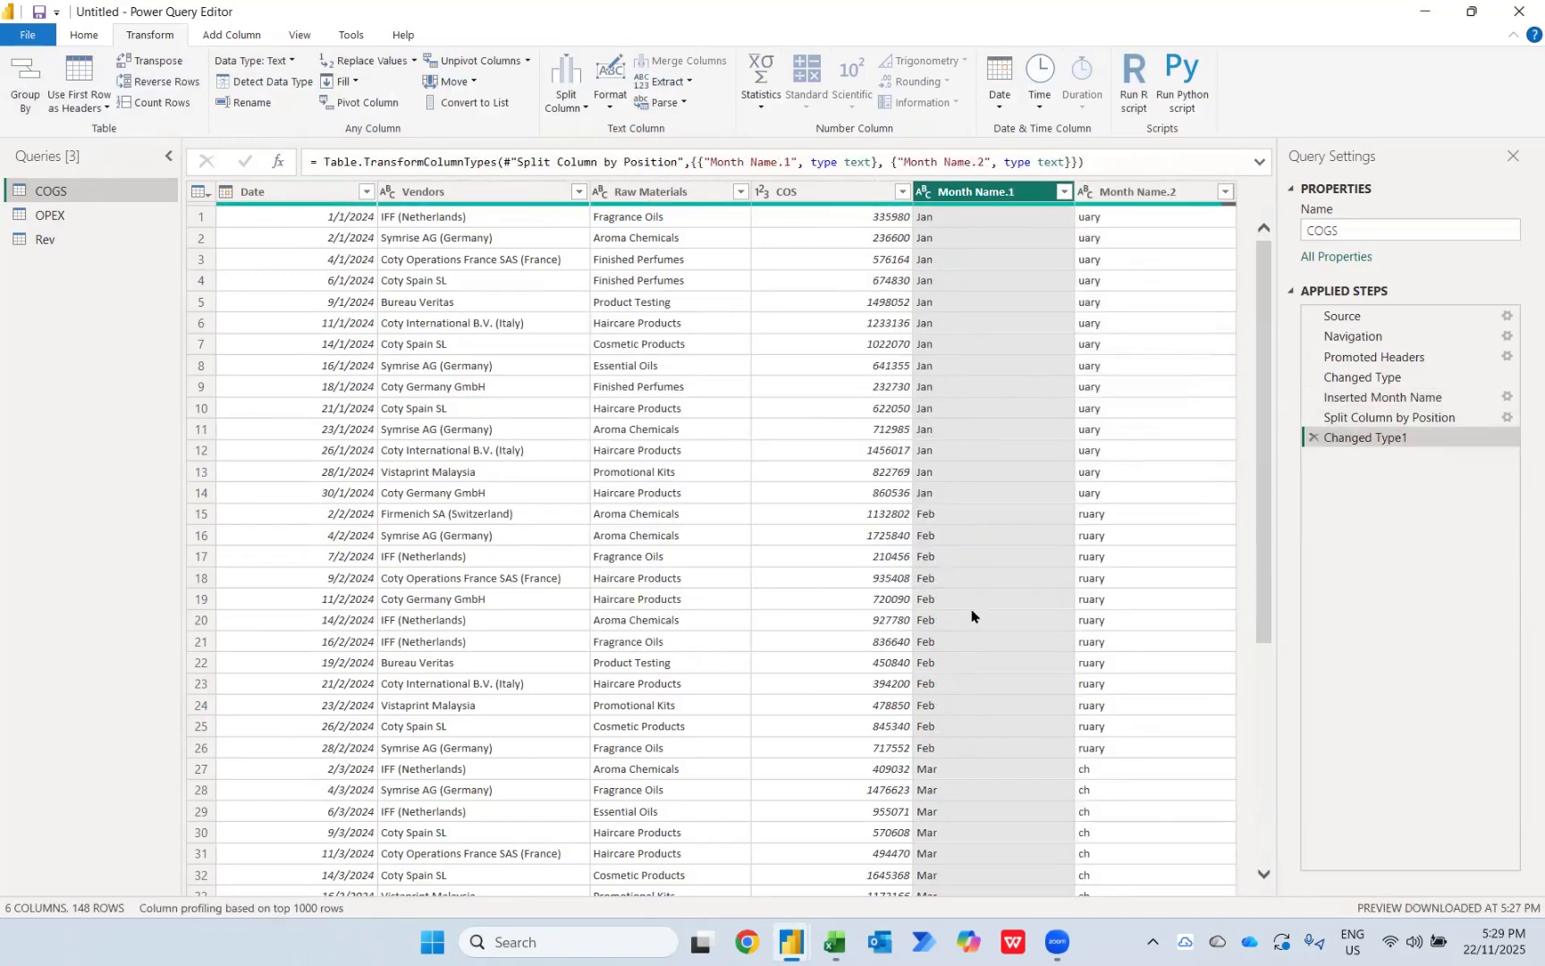
left_click(1159, 199)
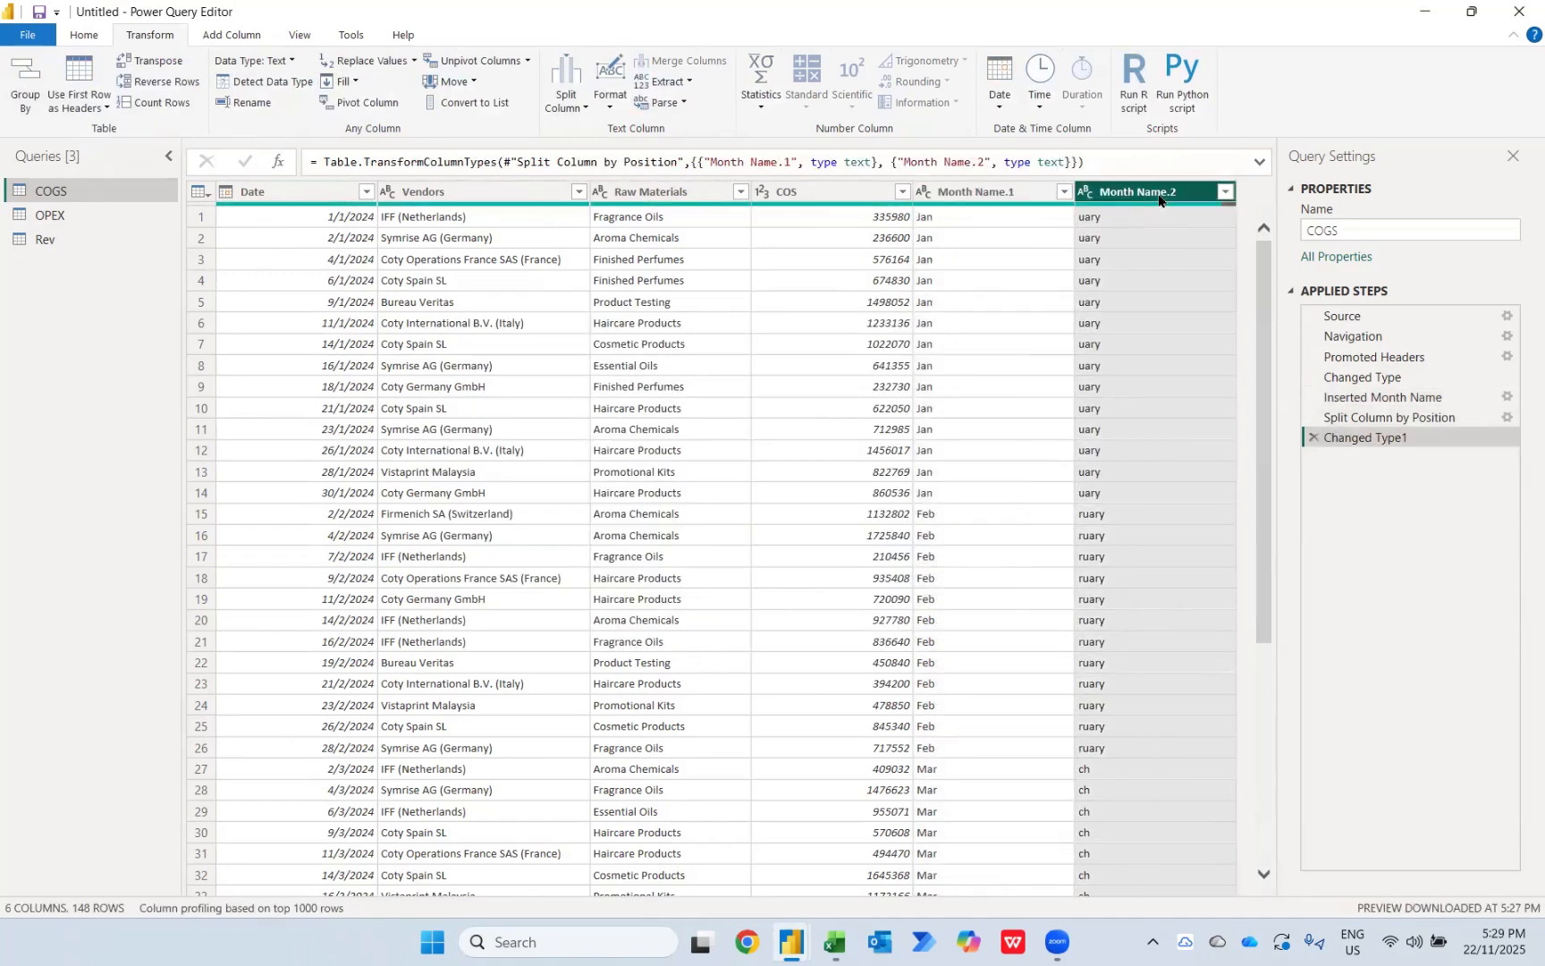
key("Delete")
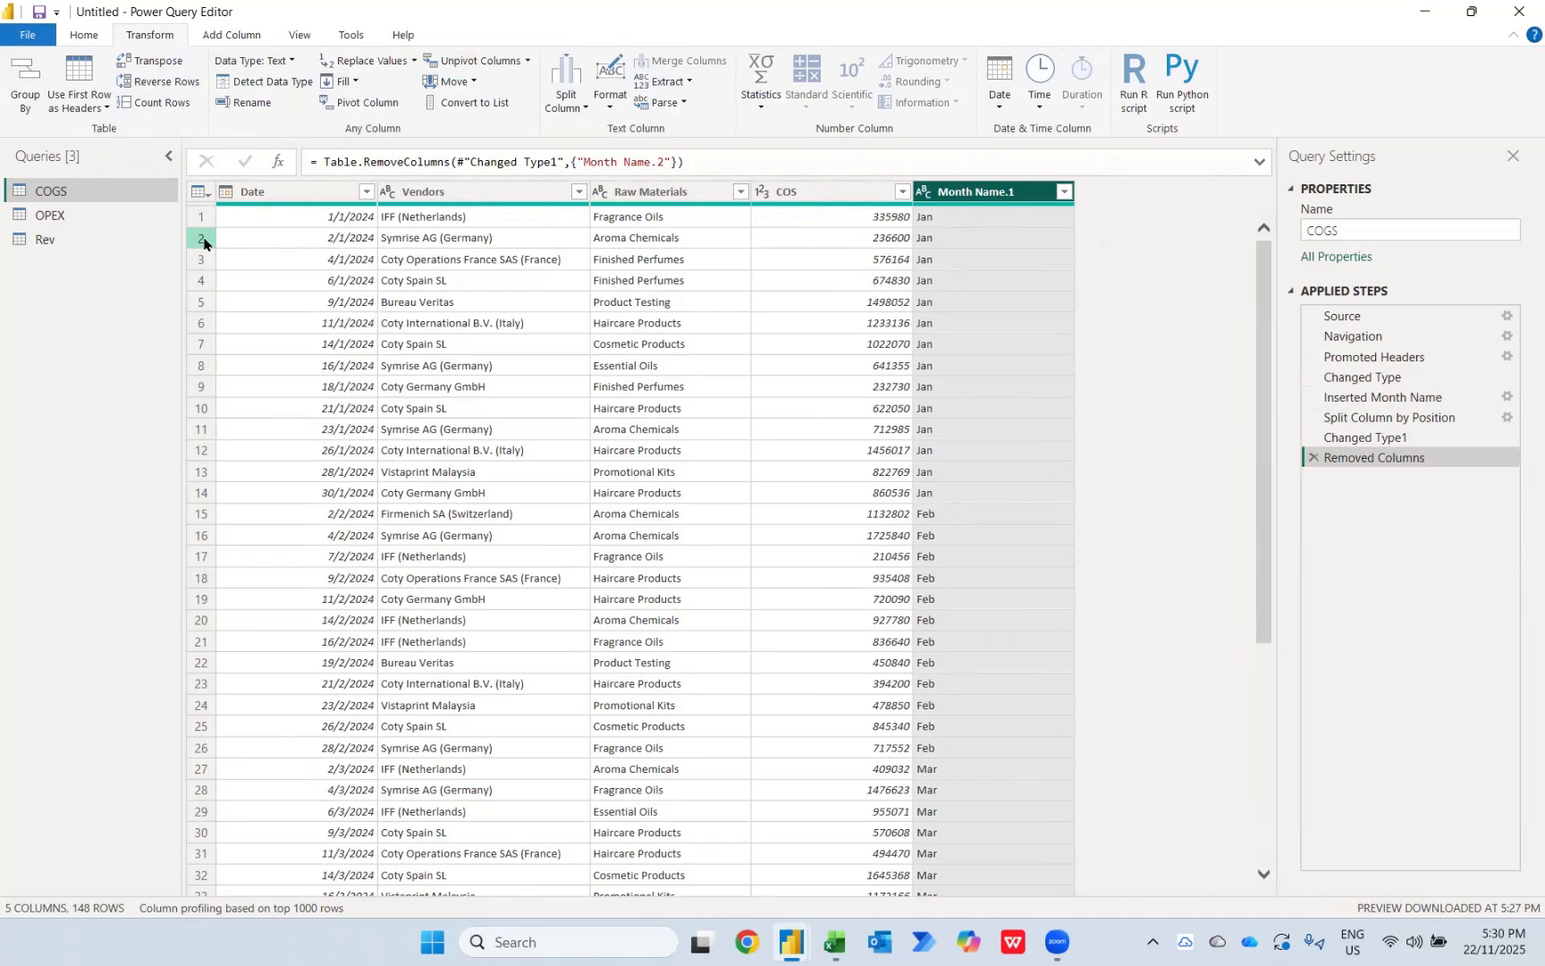
Step: Unpivot all columns of the OPEX query other than Department, Expenses and OPEX Category
left_click(72, 219)
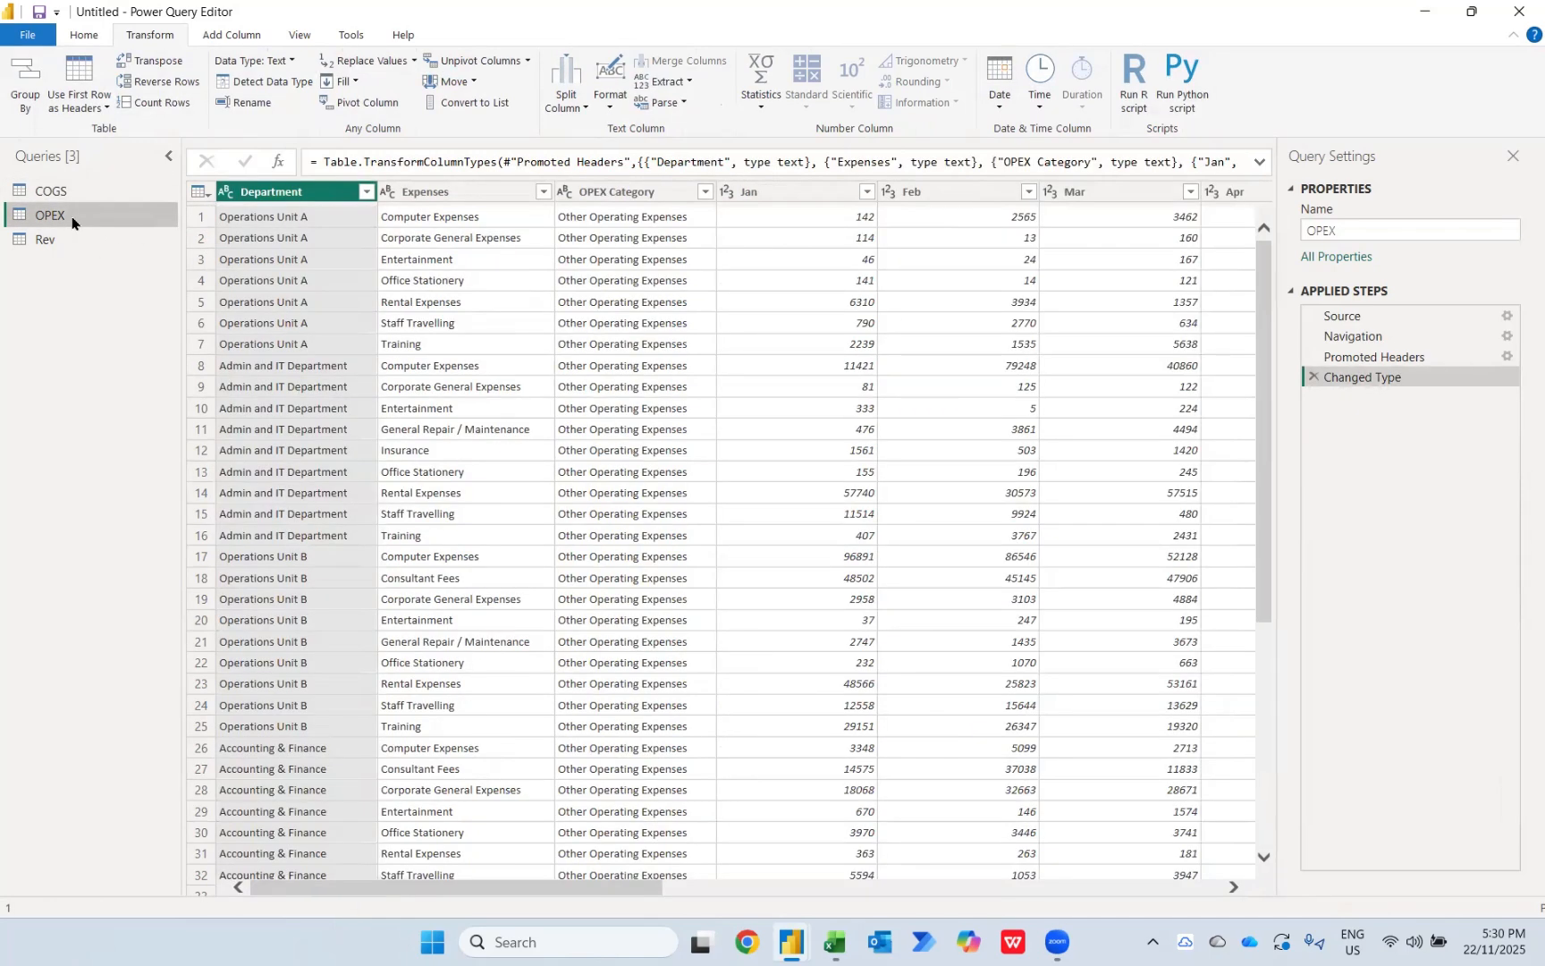
left_click(623, 205, "shift")
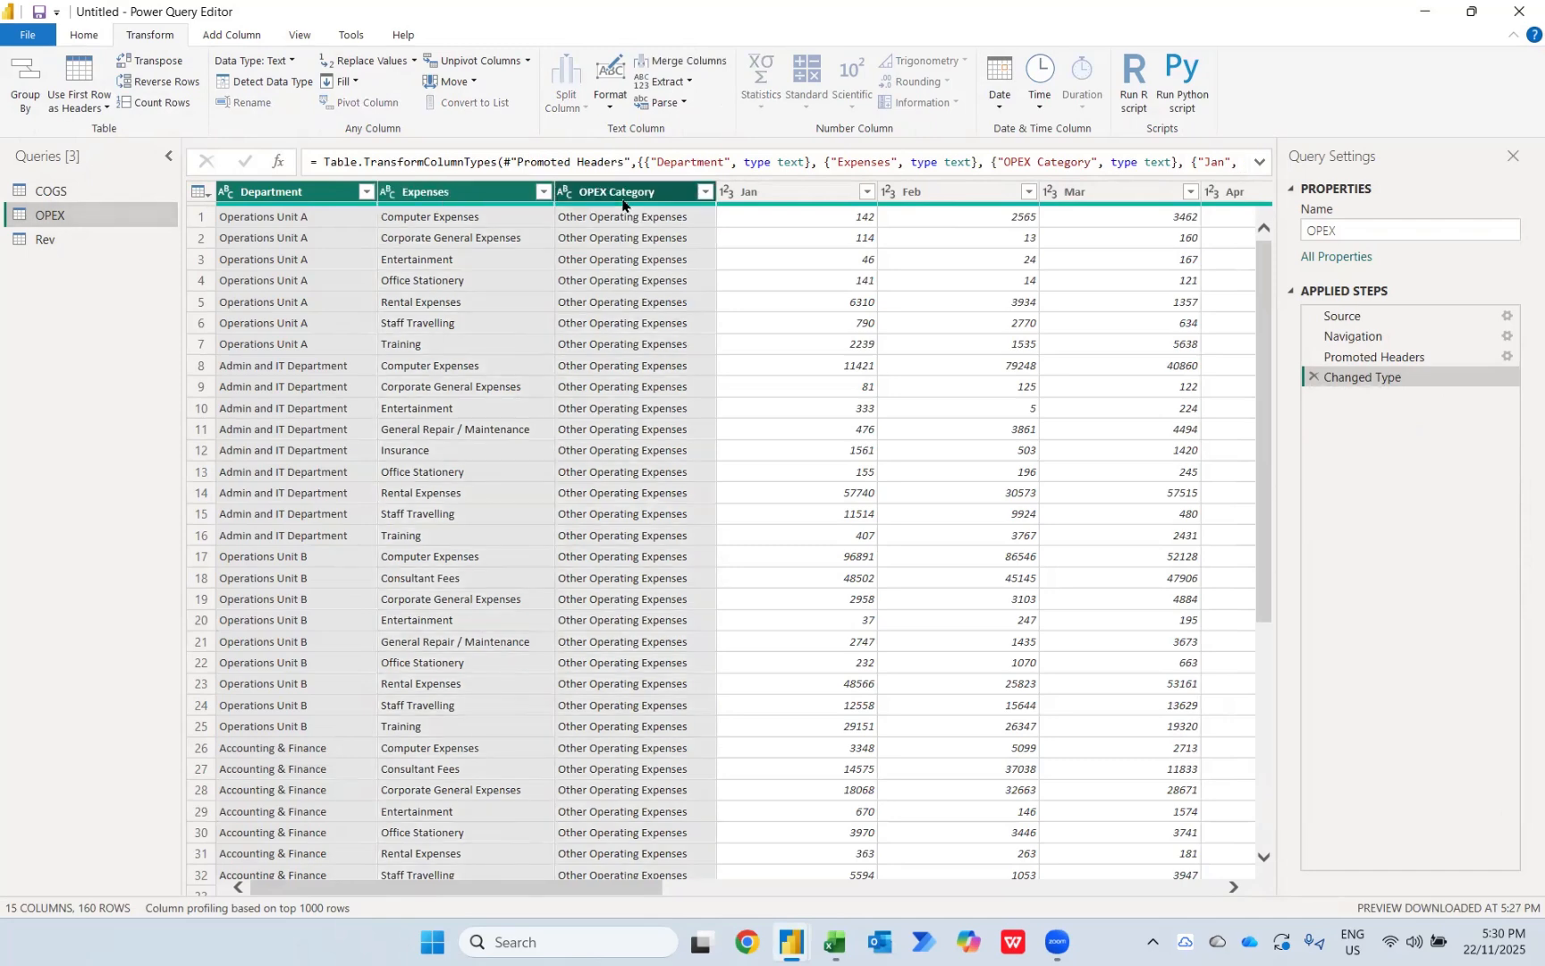
right_click(622, 204)
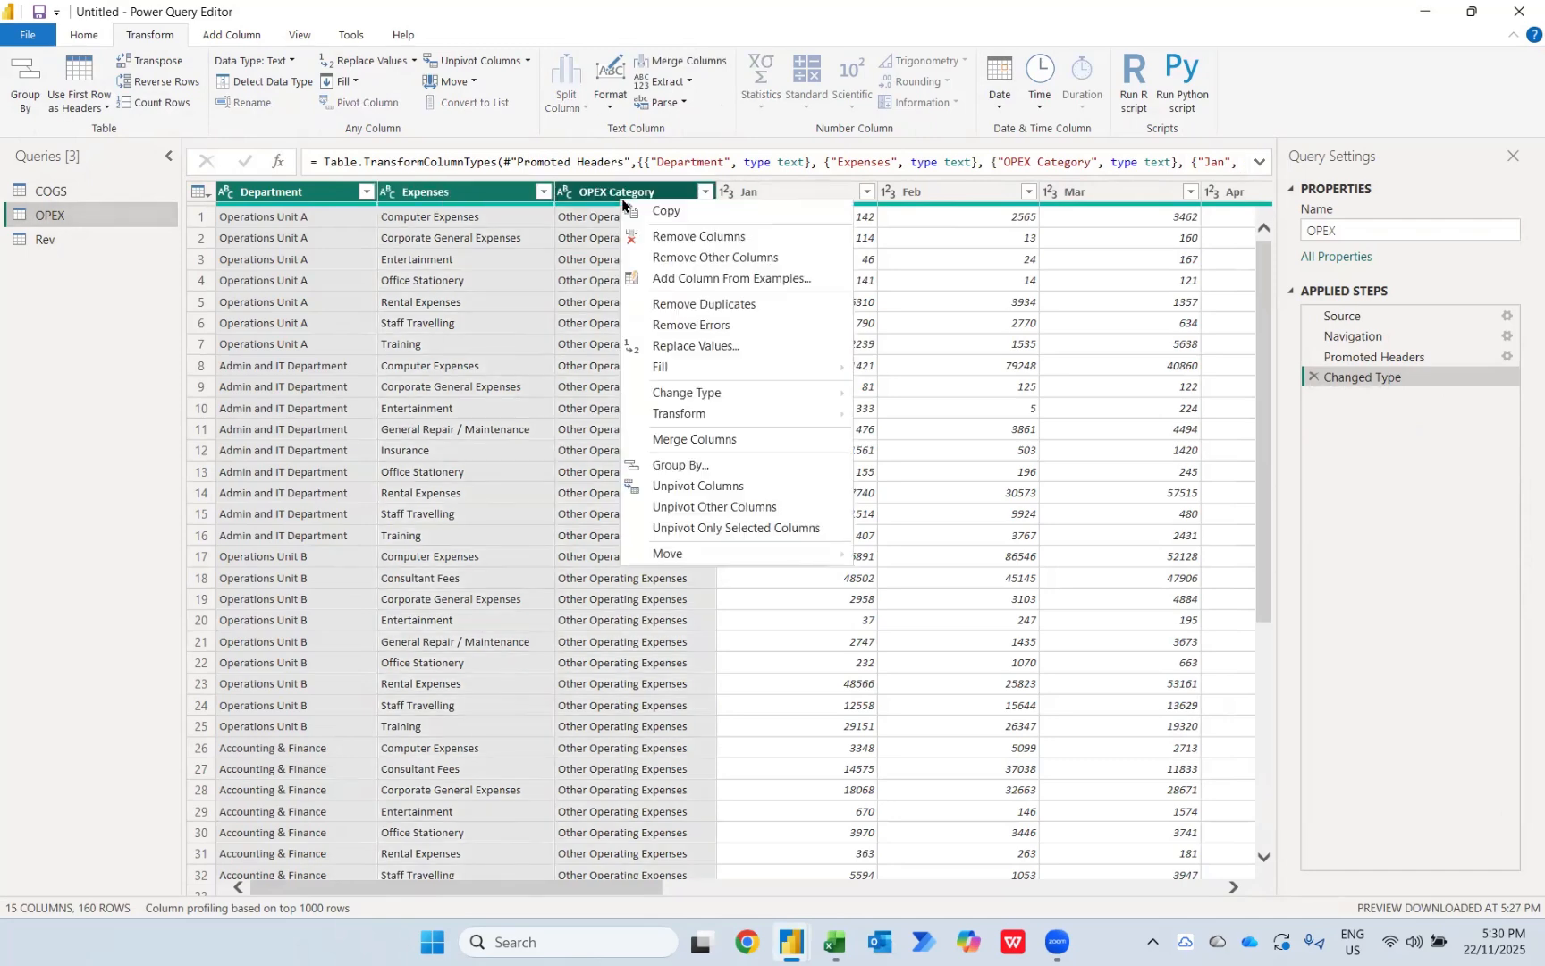
left_click(735, 506)
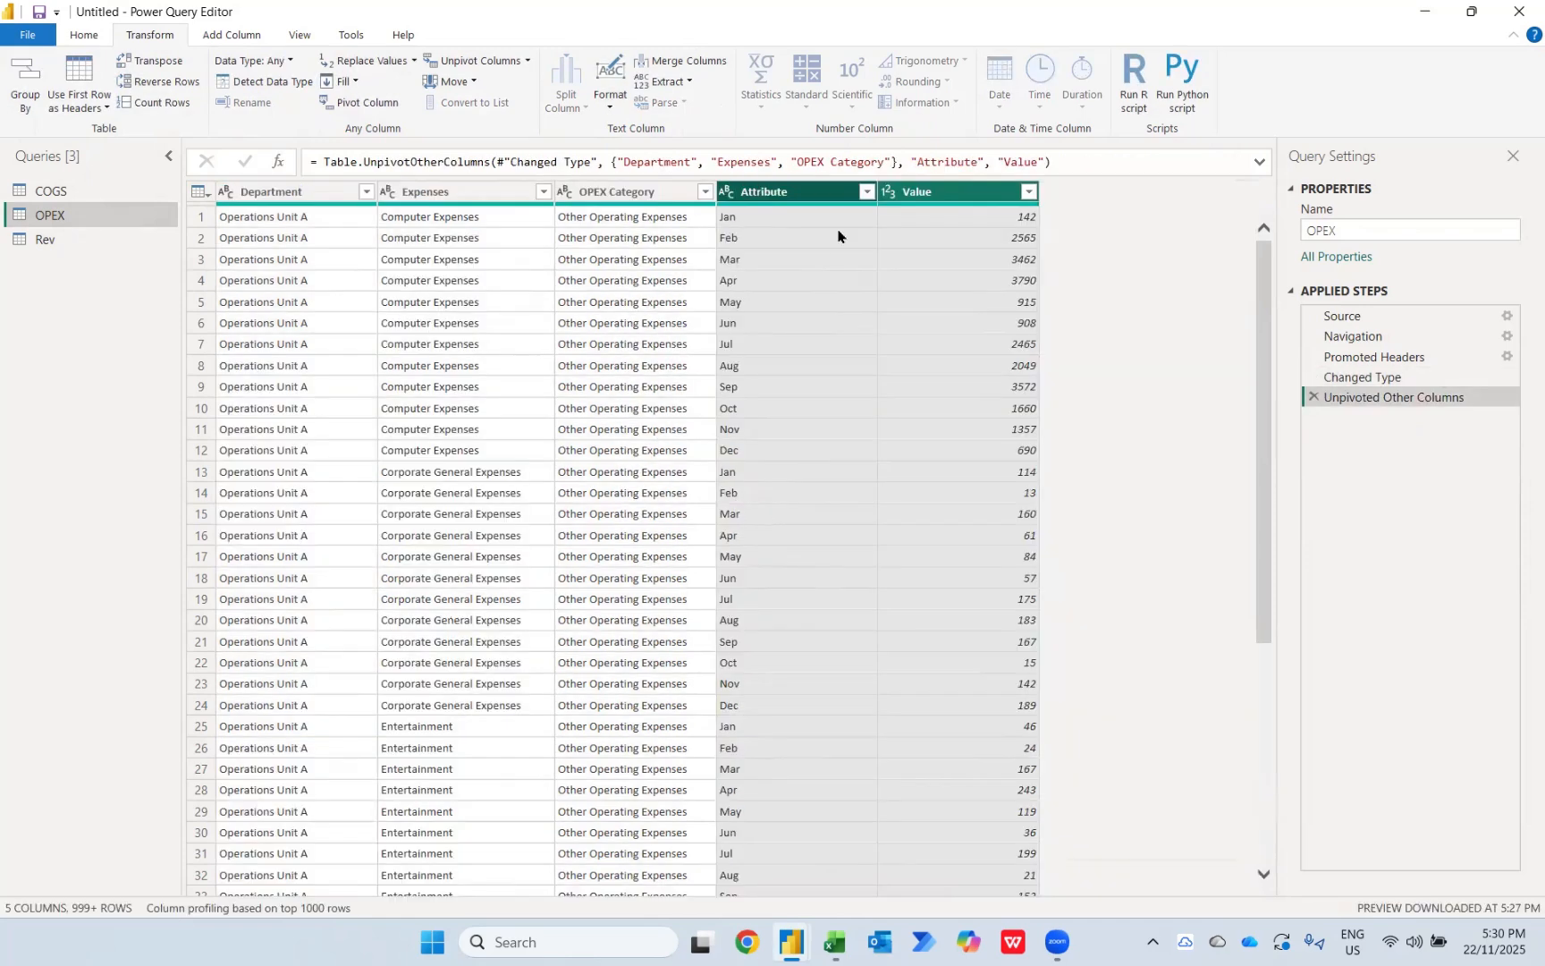
Step: Rename the Attribute column of OPEX to "Months"
double_click(785, 190)
type("Months")
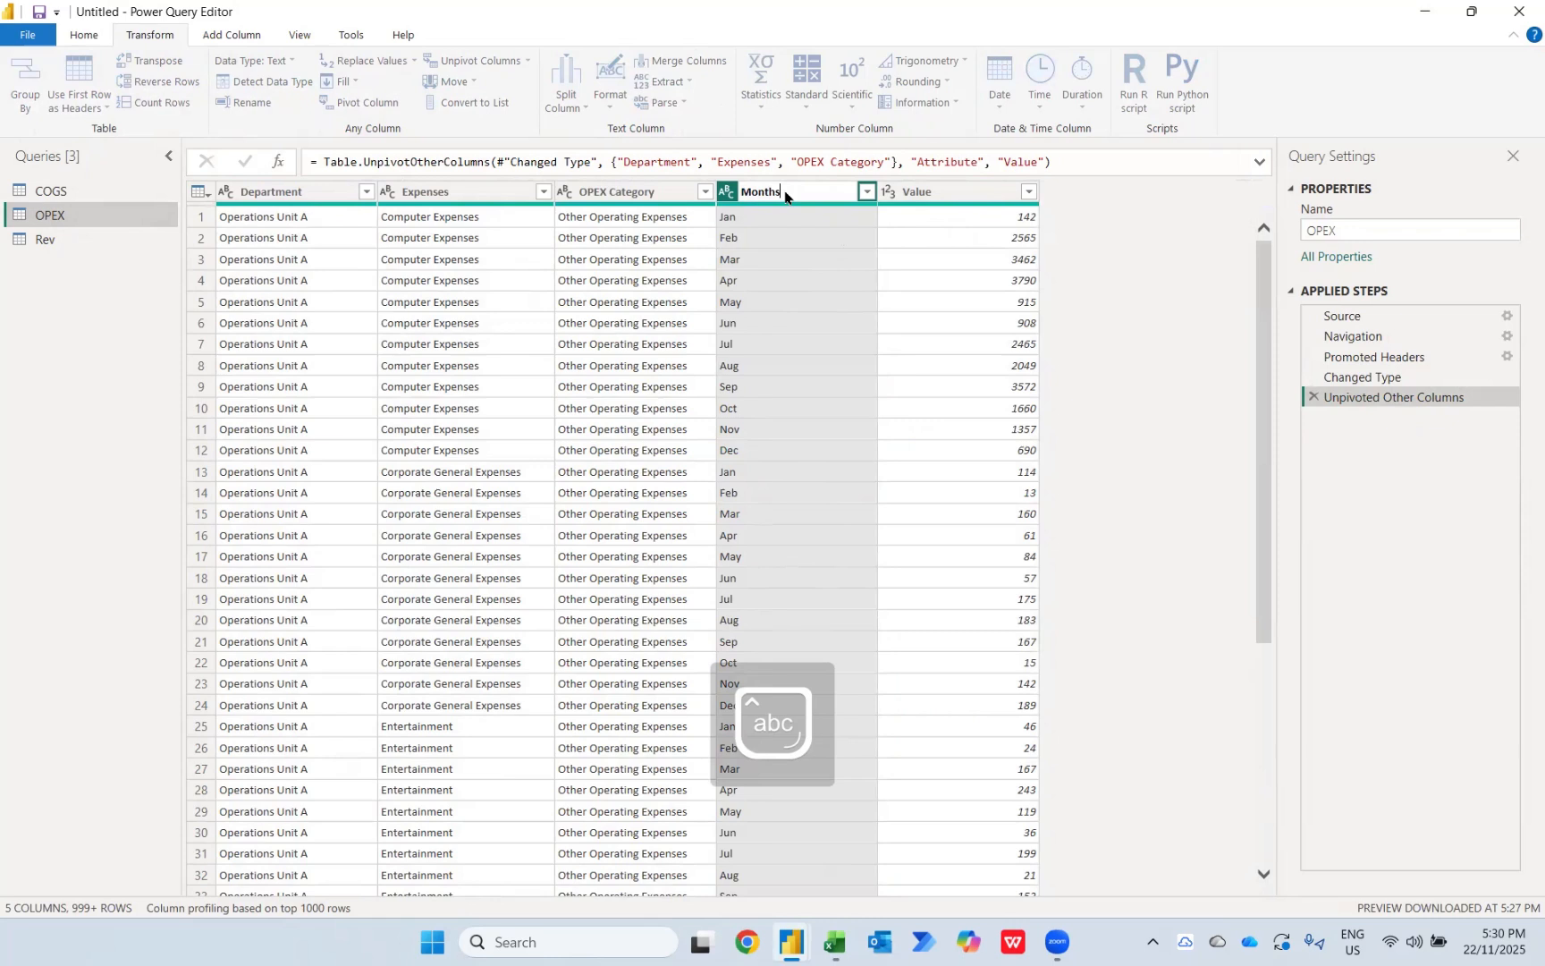
key("Return")
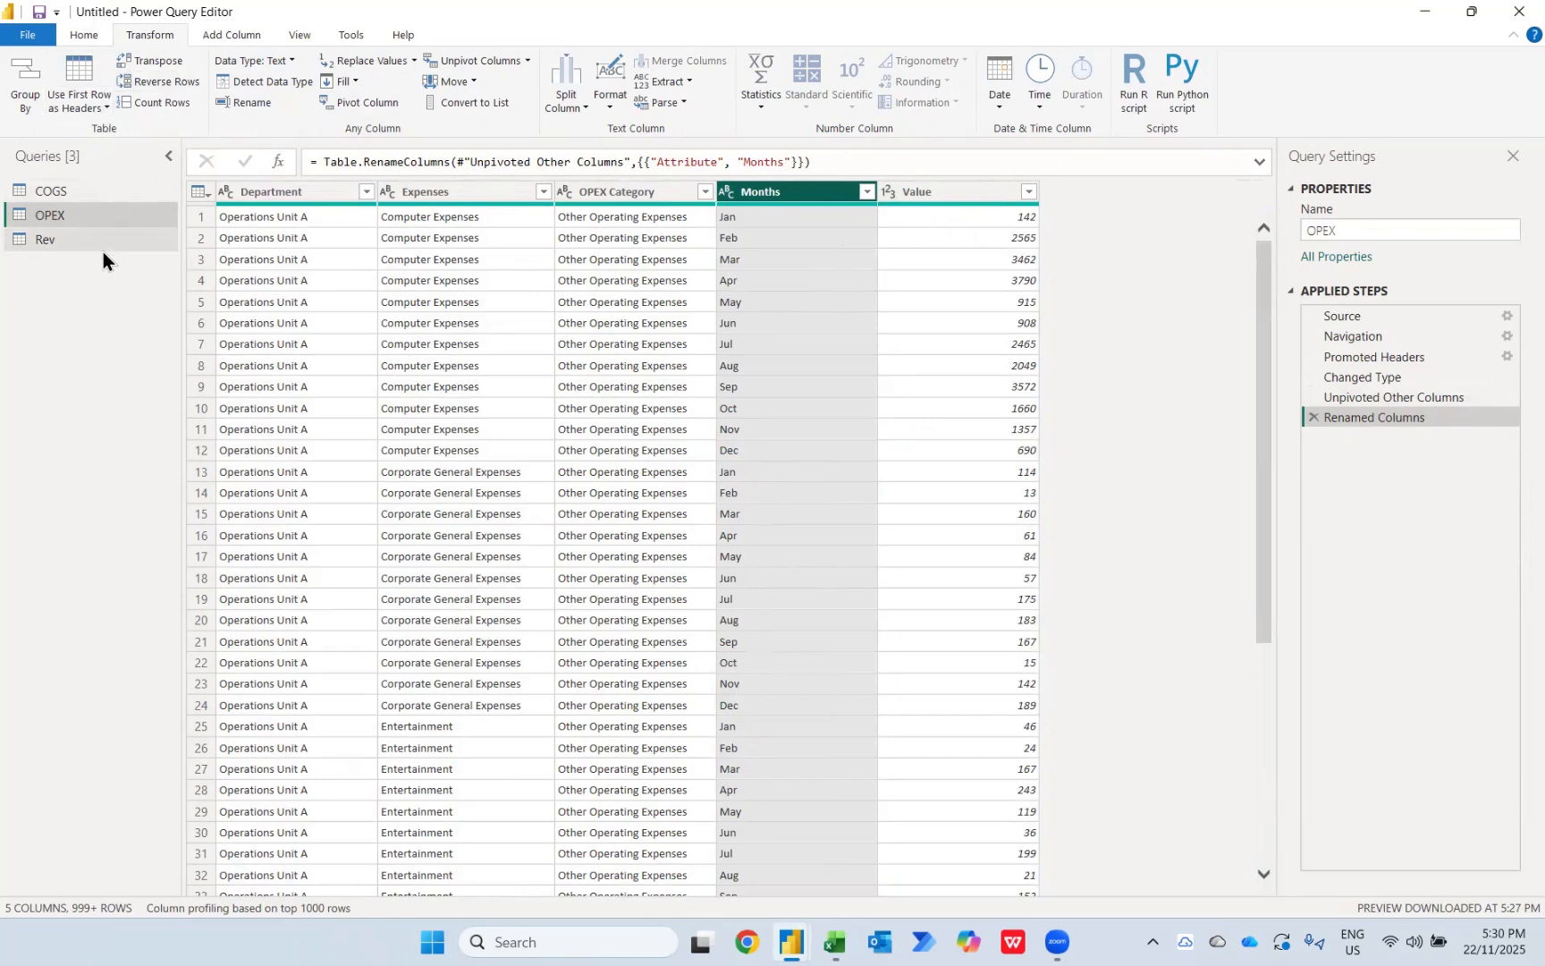
Step: Duplicate the Rev query
left_click(83, 36)
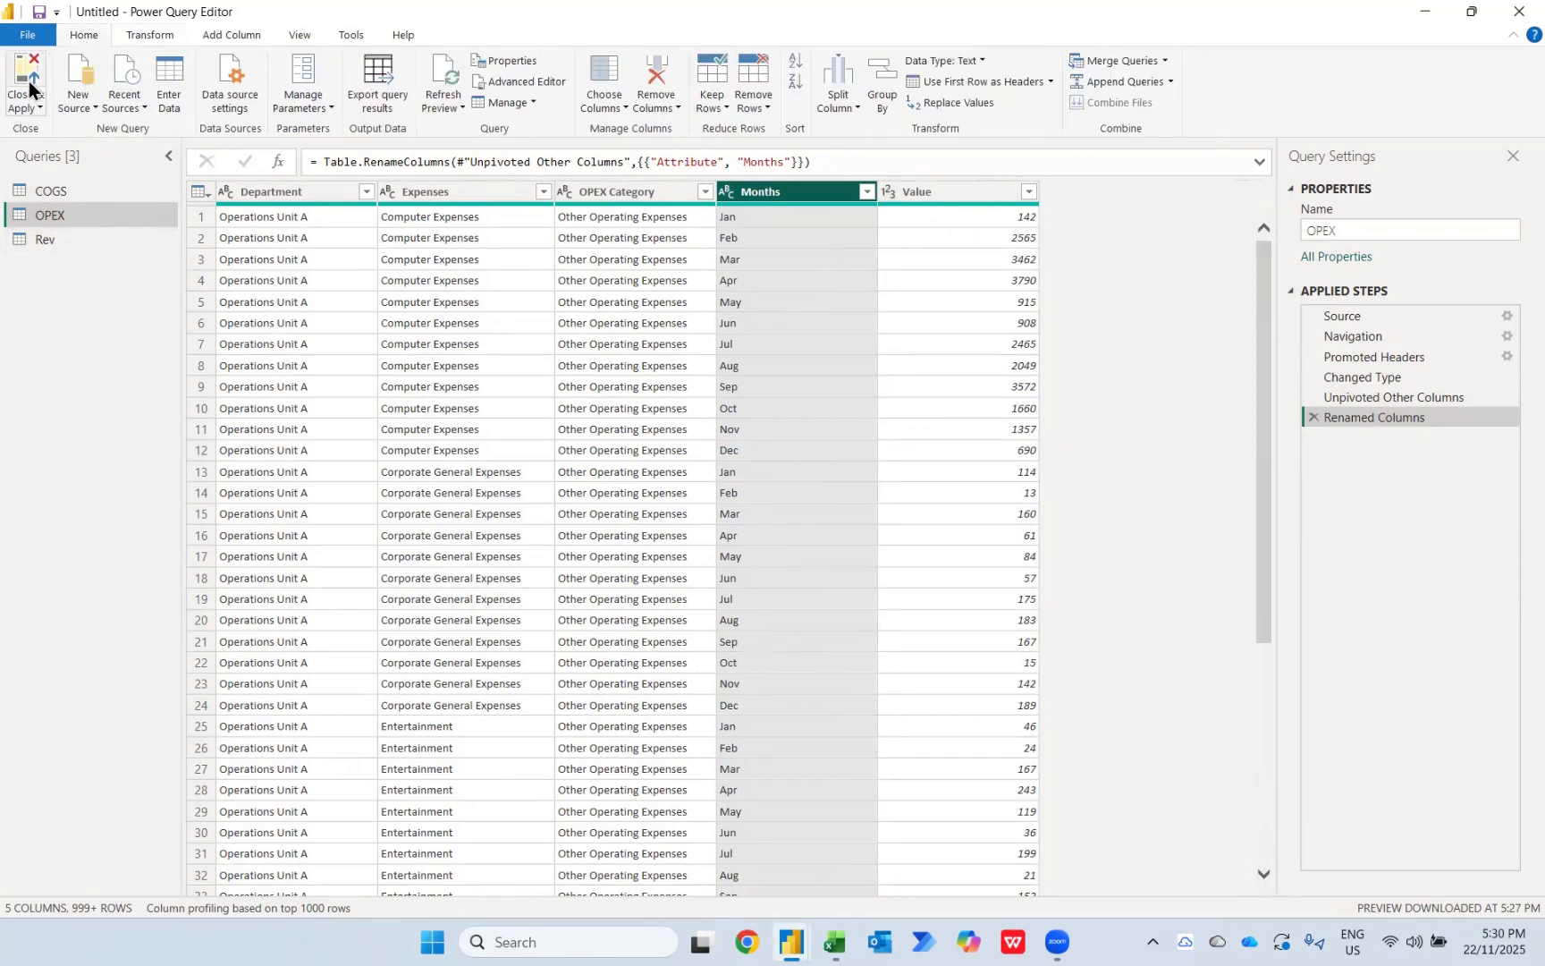
left_click(69, 255)
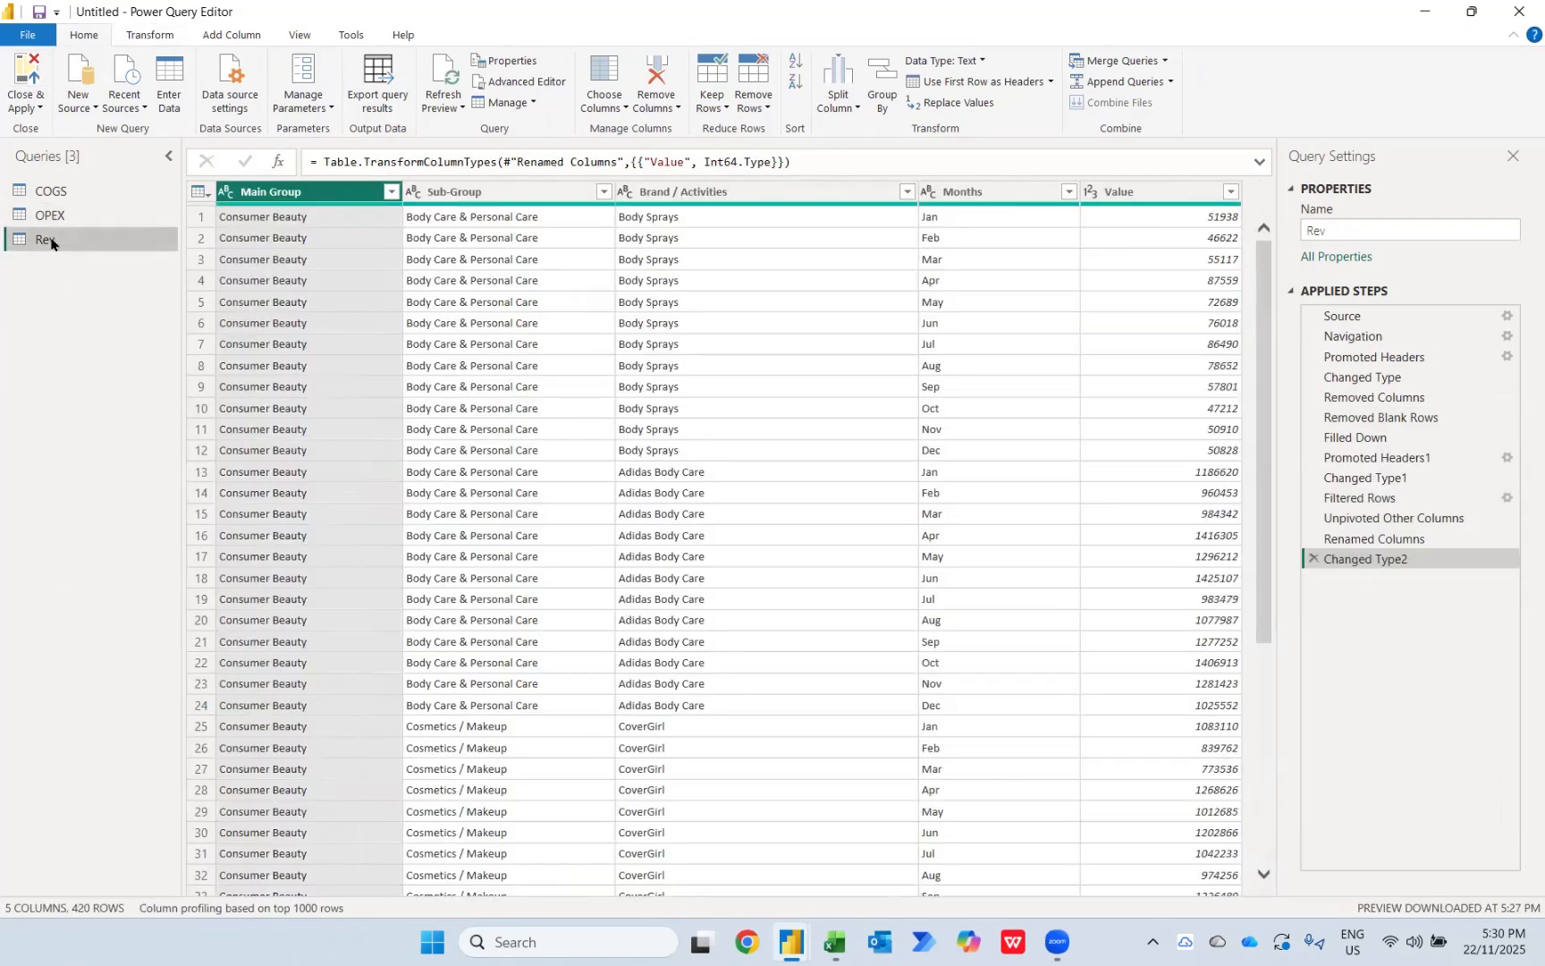
right_click(51, 244)
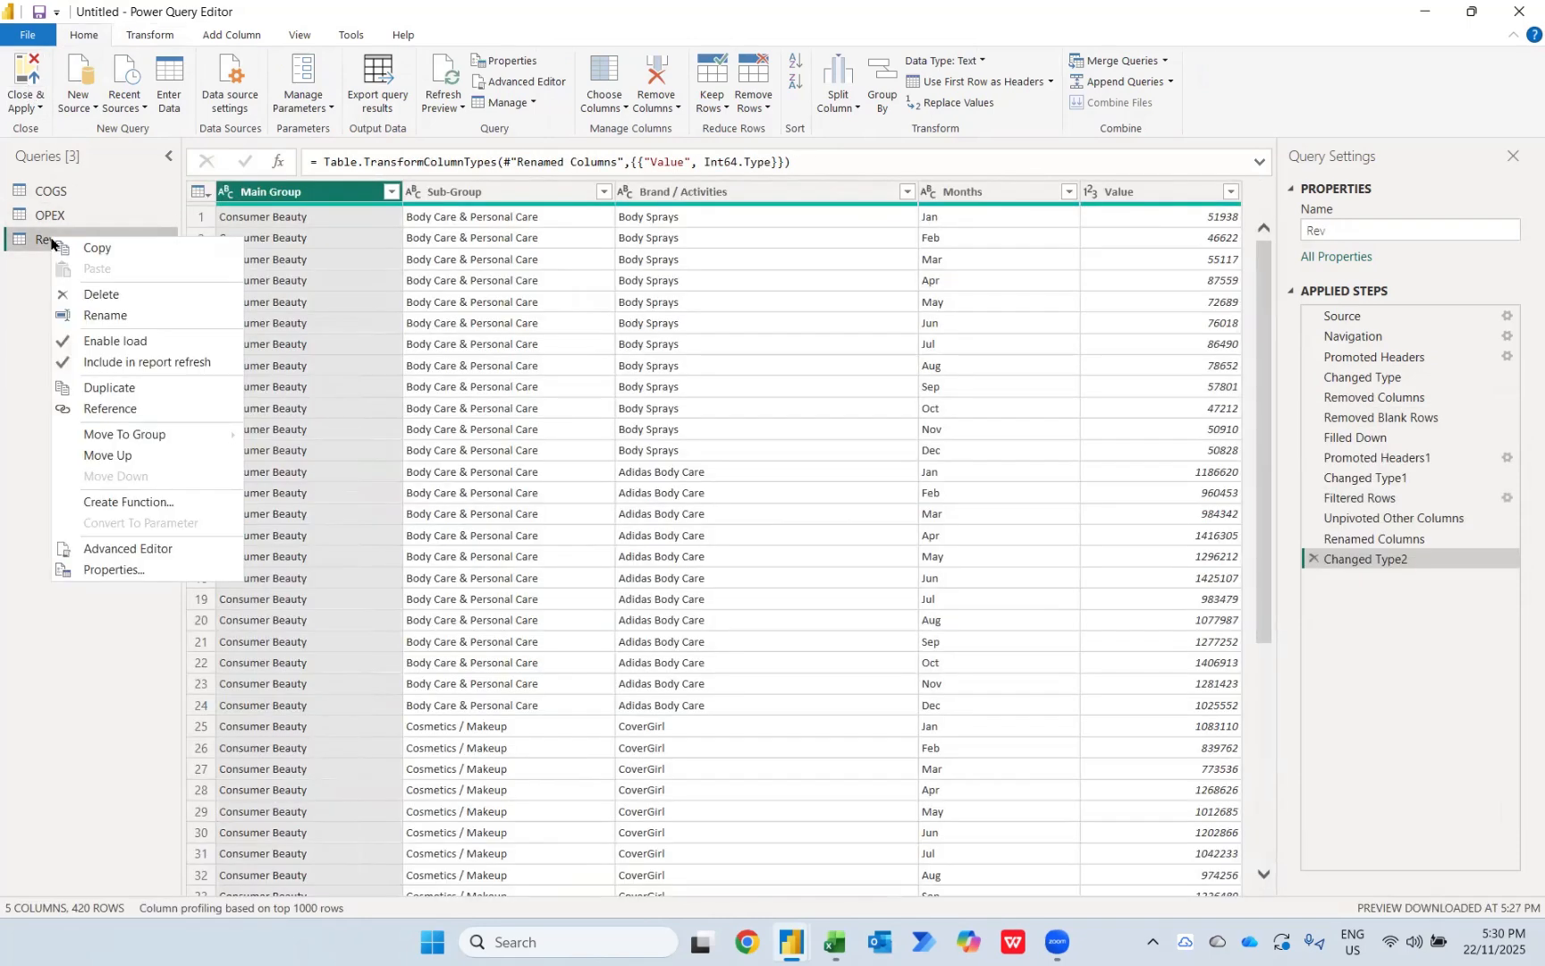
left_click(116, 389)
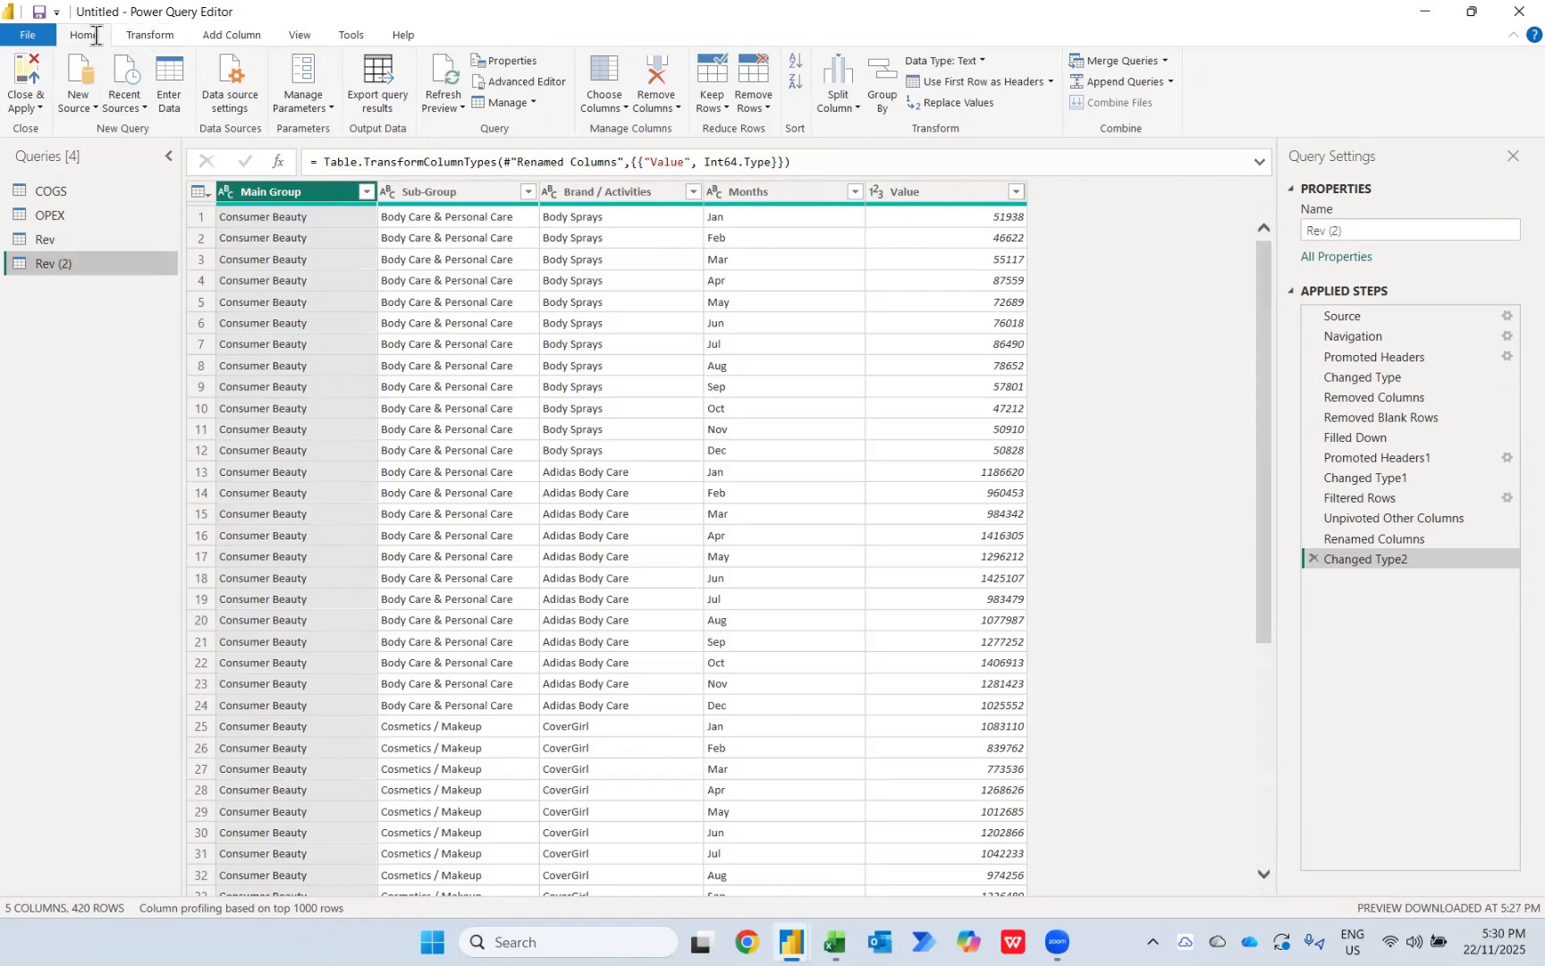
Step: Keep only the Months column in the duplicated Rev query and remove its duplicate rows
left_click(612, 113)
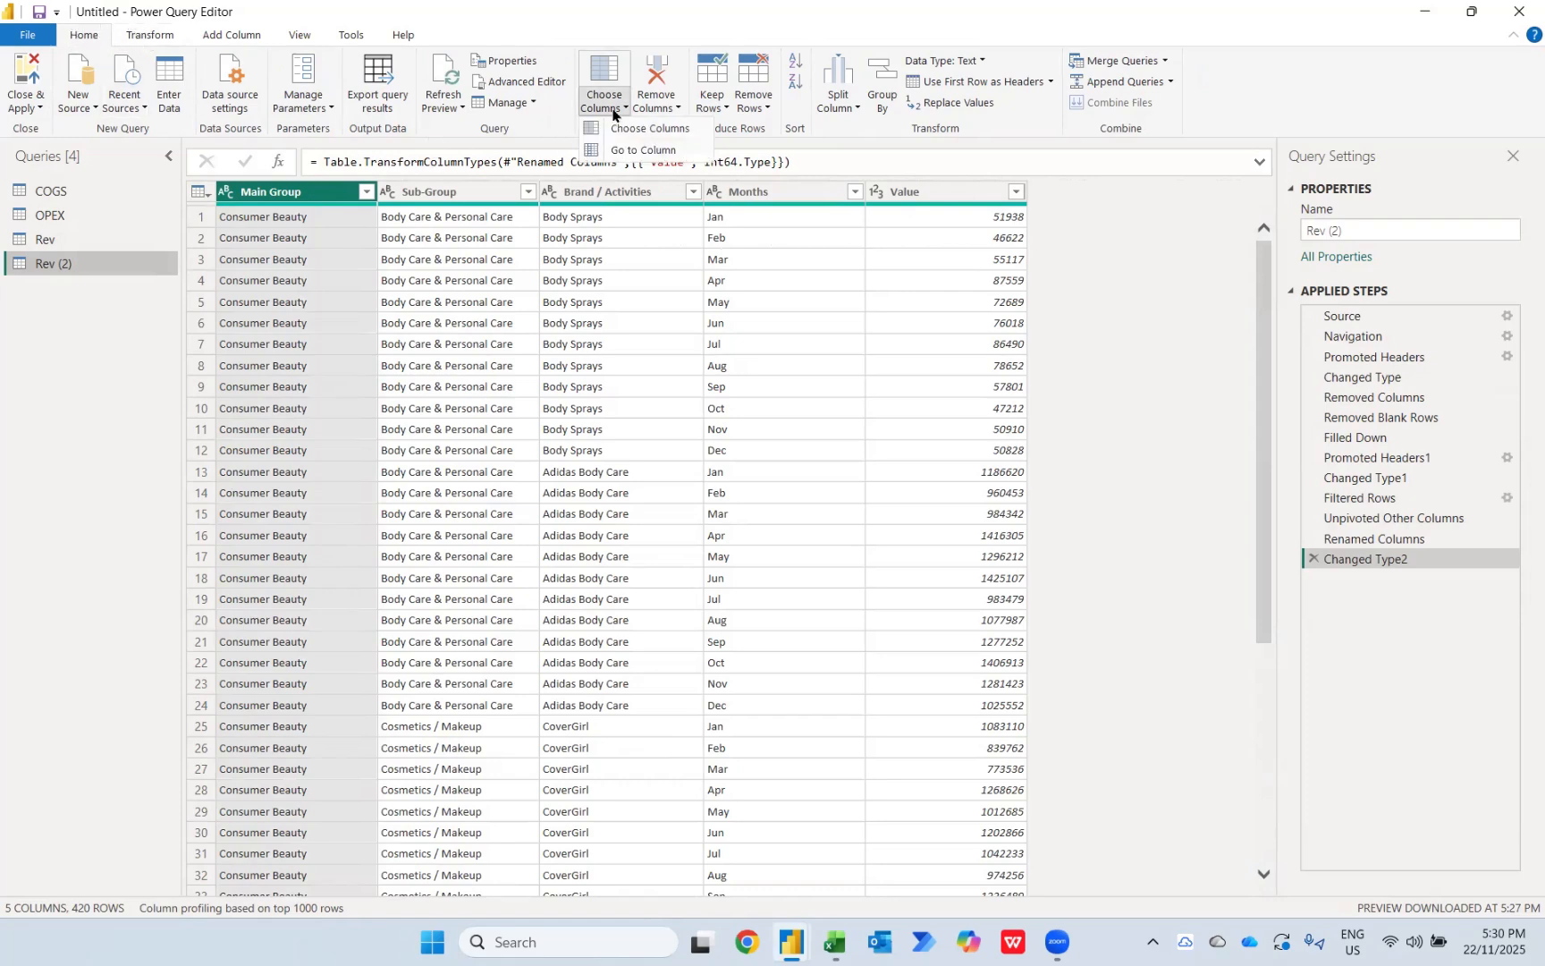
left_click(640, 127)
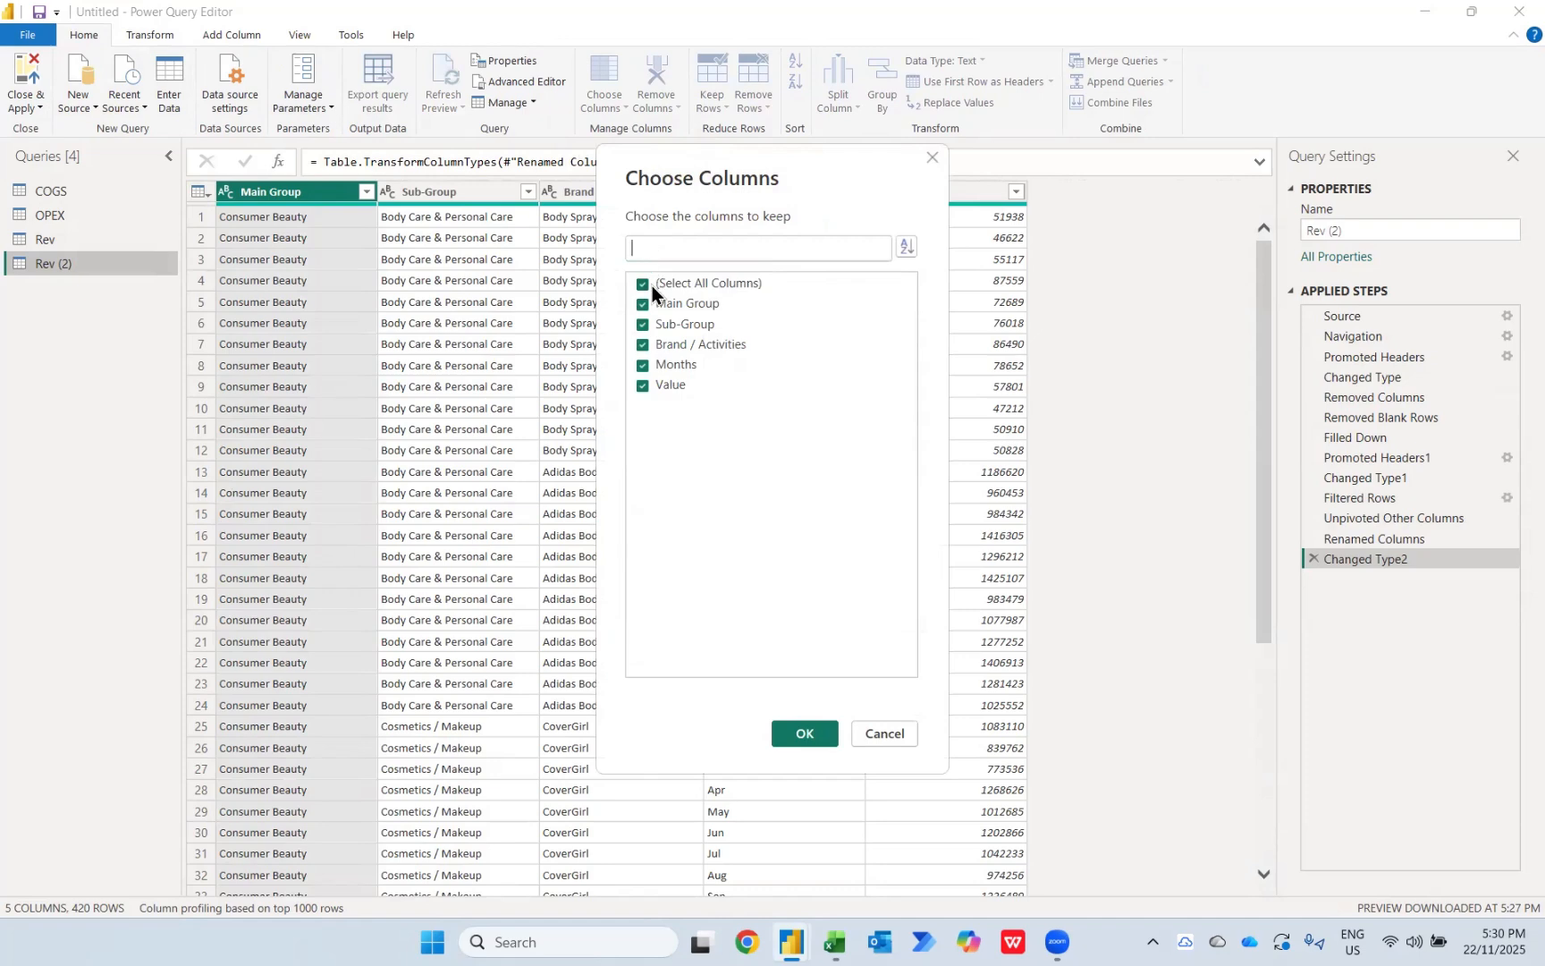
left_click(652, 286)
left_click(662, 365)
left_click(803, 734)
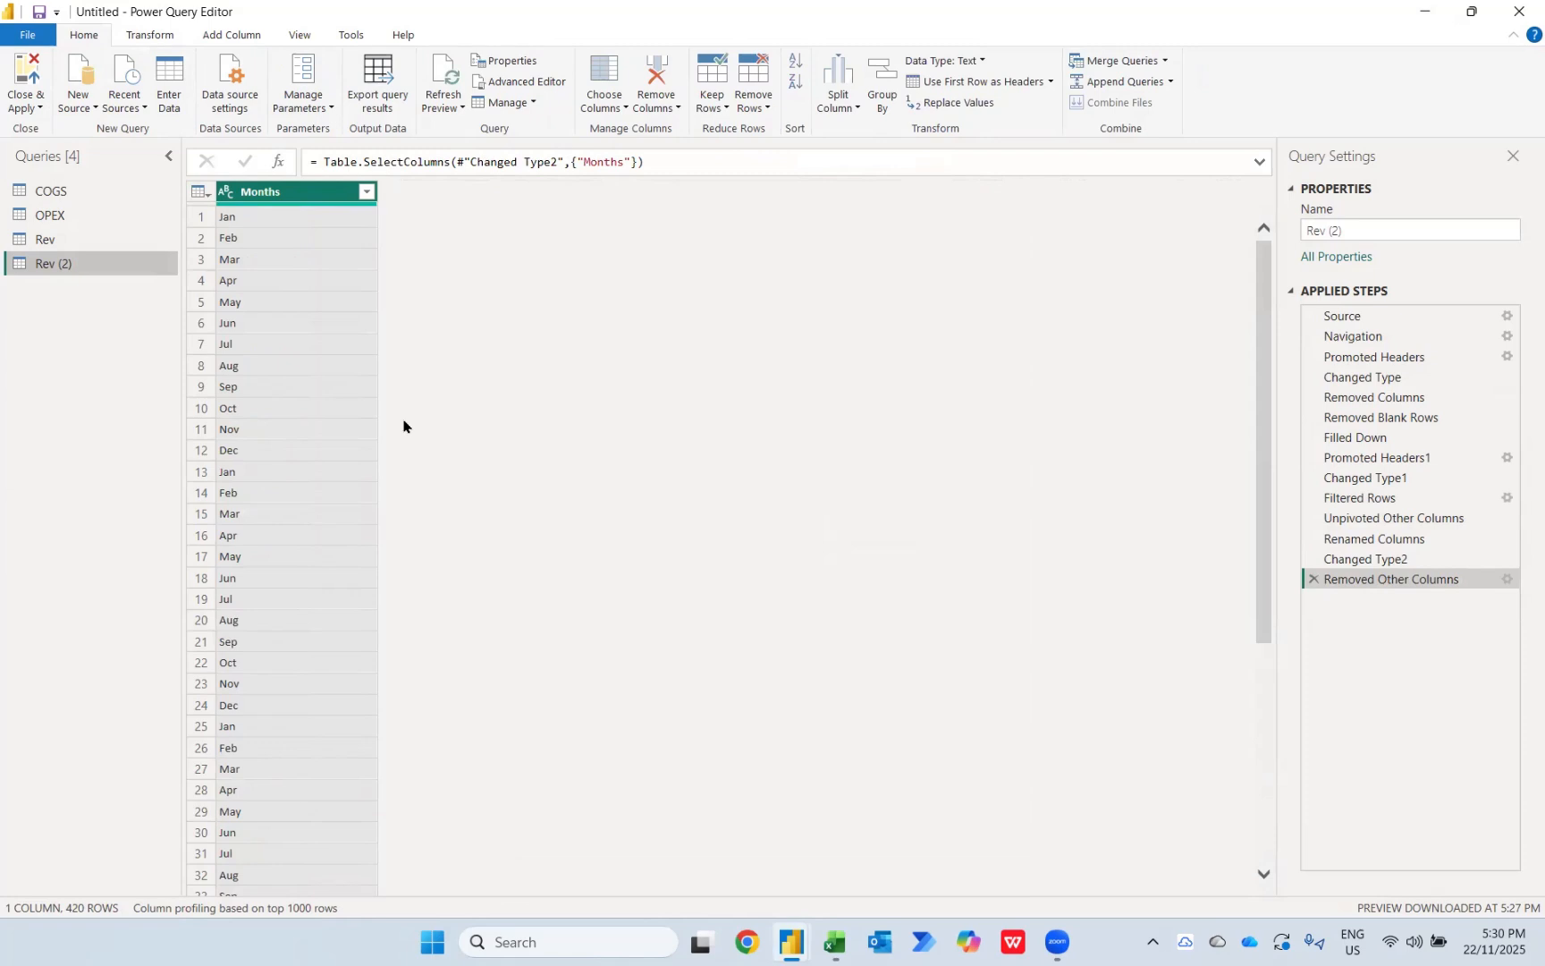
left_click(753, 90)
left_click(803, 197)
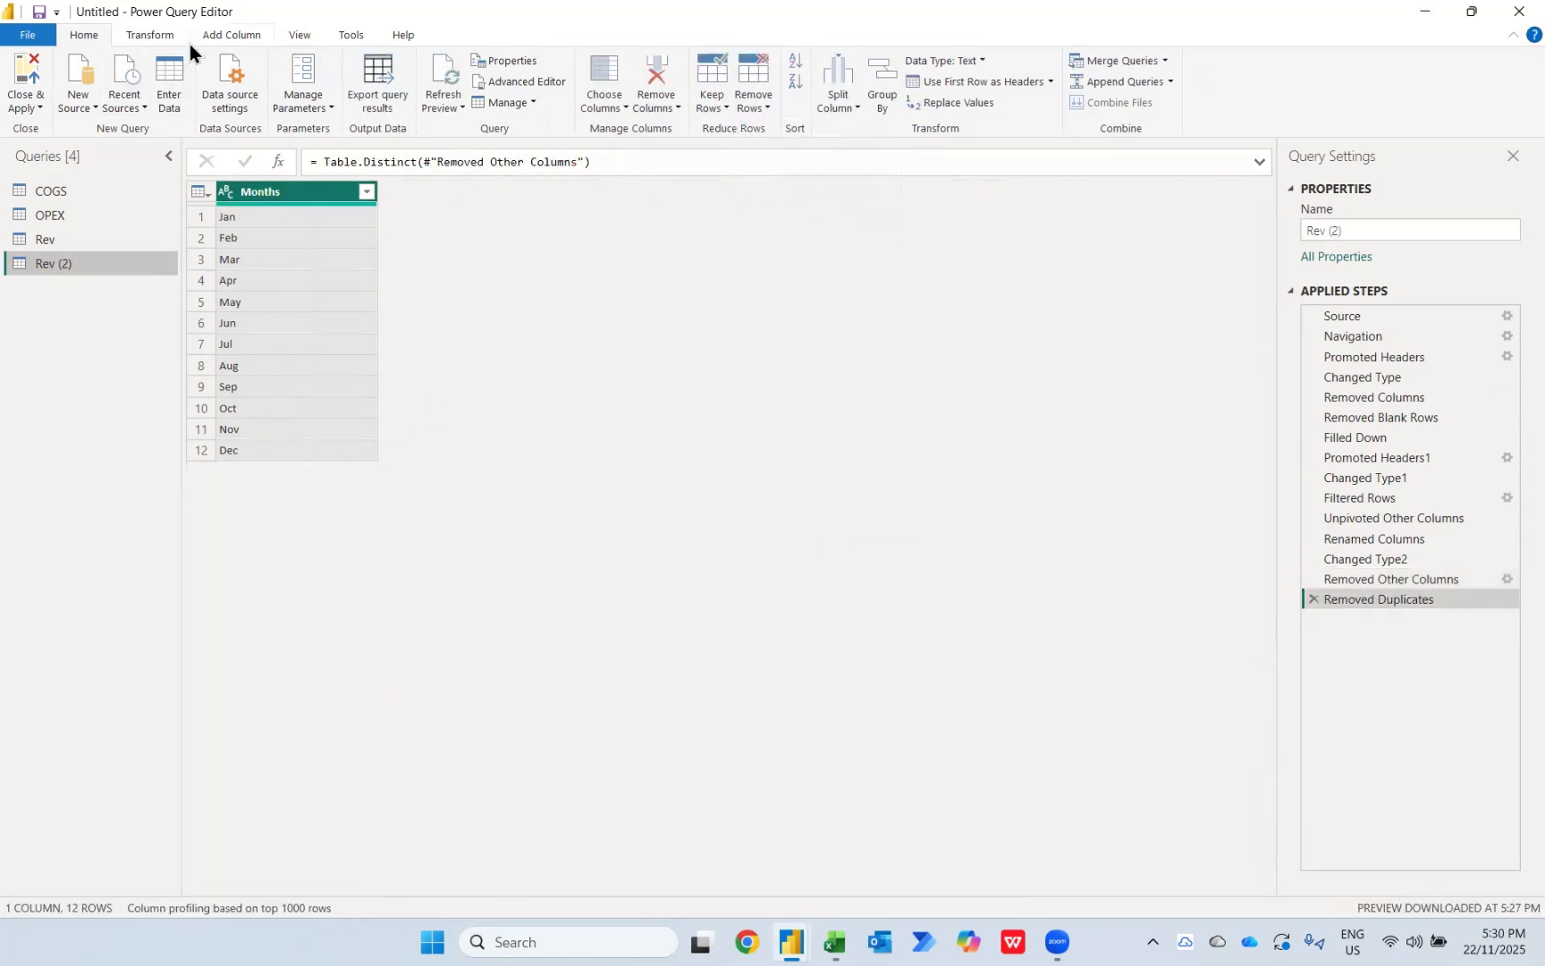
Step: Add an index column starting from 0 to the distinct months query
left_click(224, 35)
left_click(234, 82)
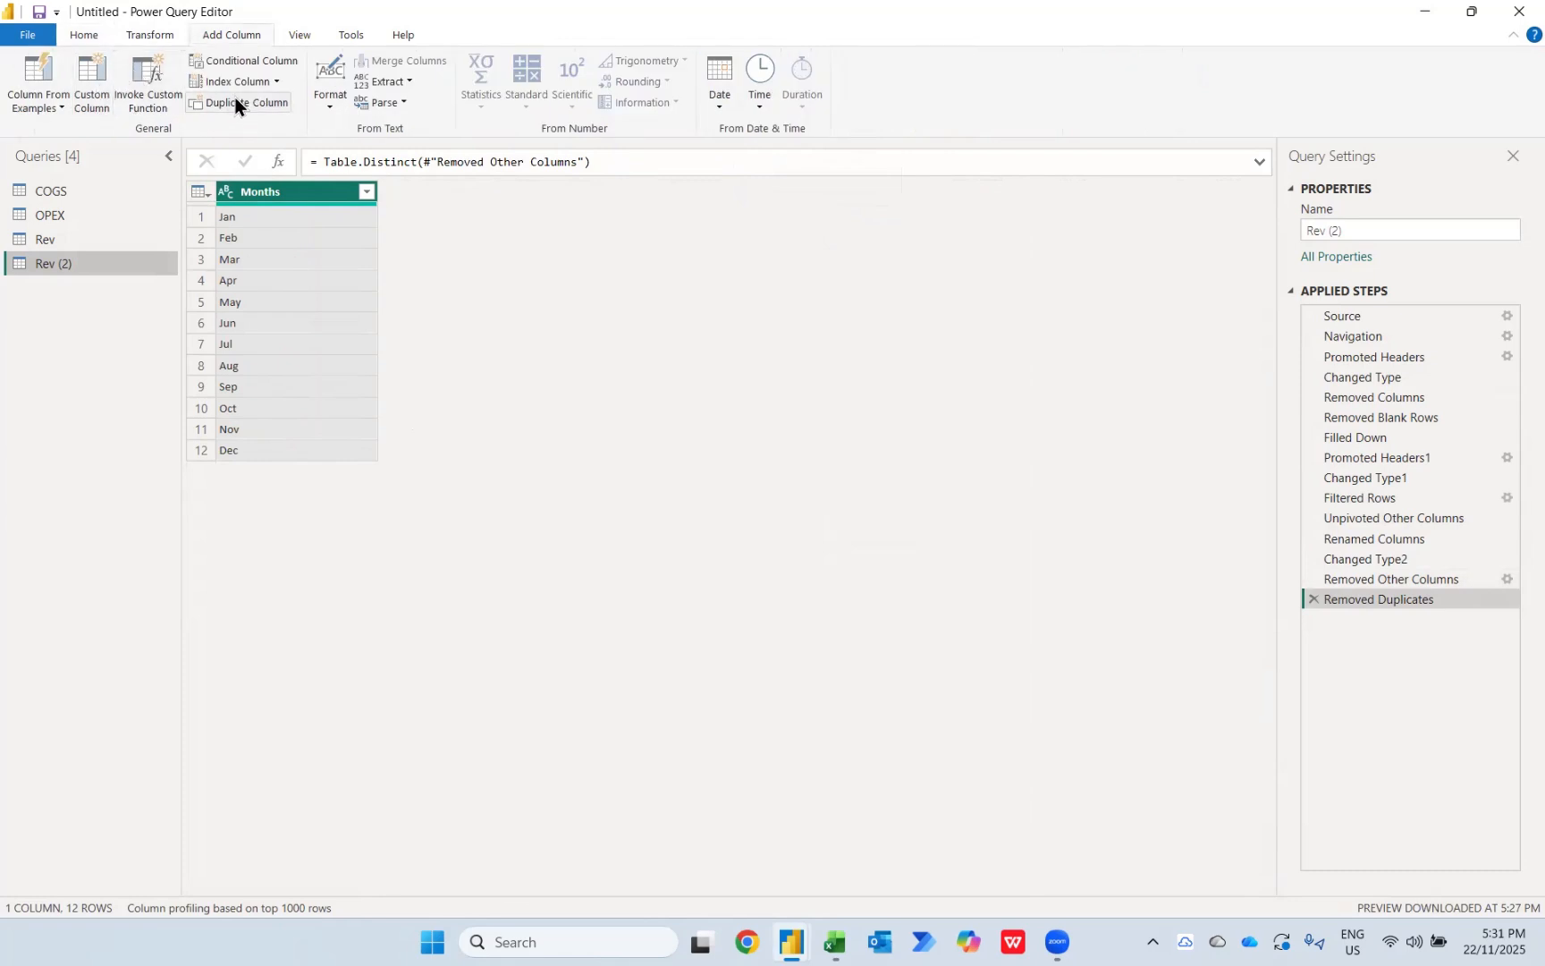
left_click(236, 98)
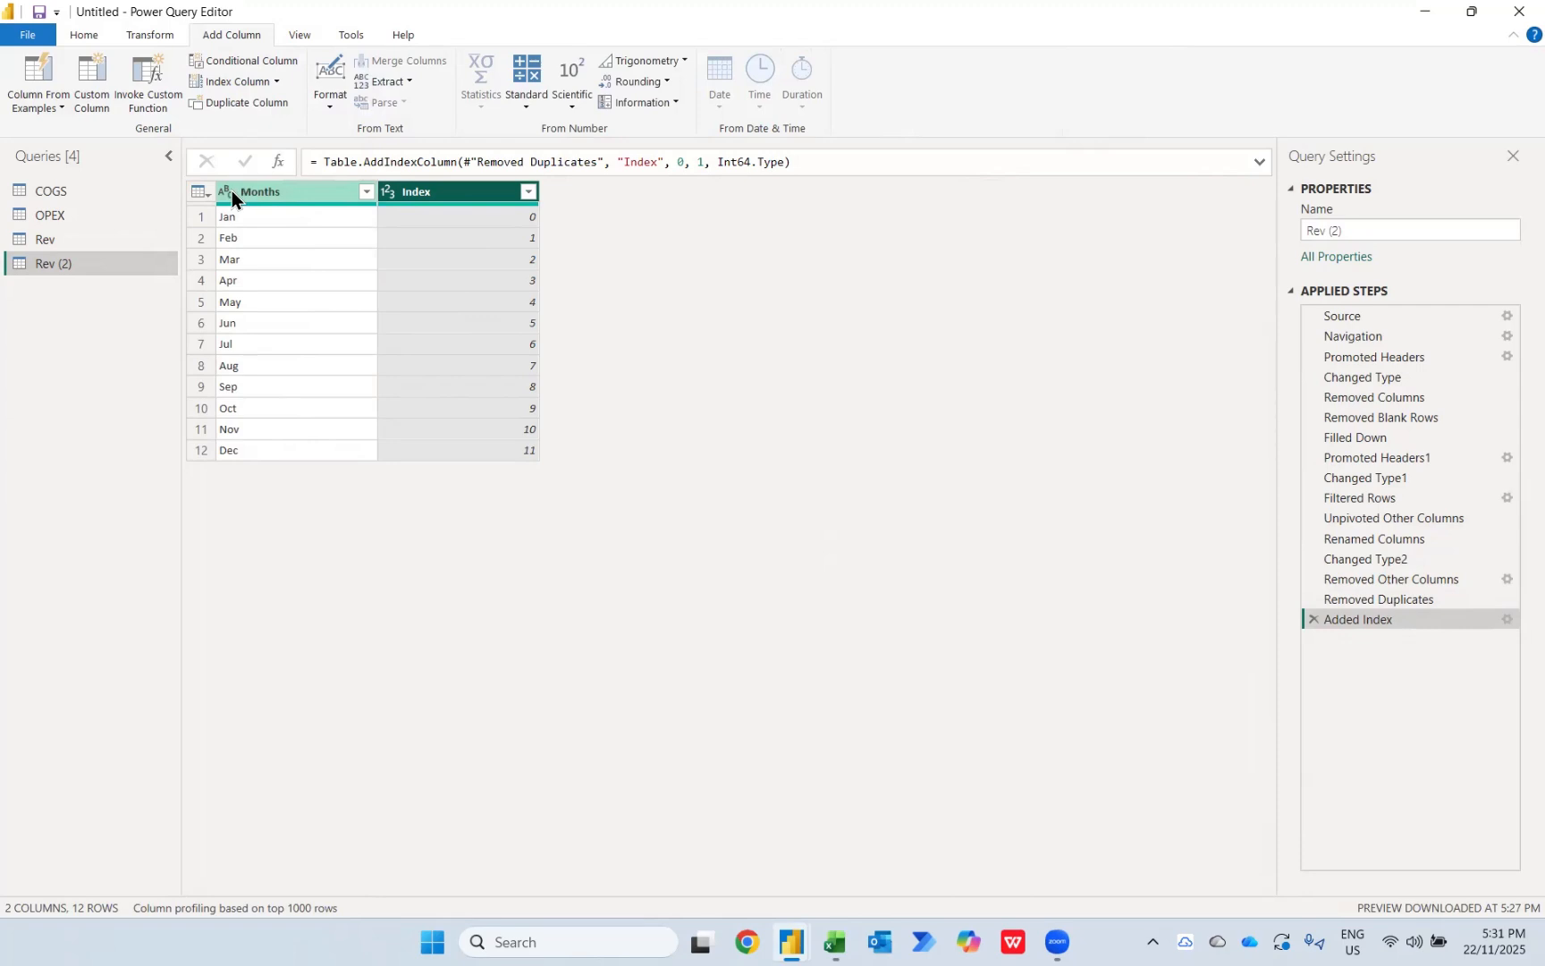
Step: Try sorting the months query by Months in ascending order, and remove that sort step
left_click(364, 191)
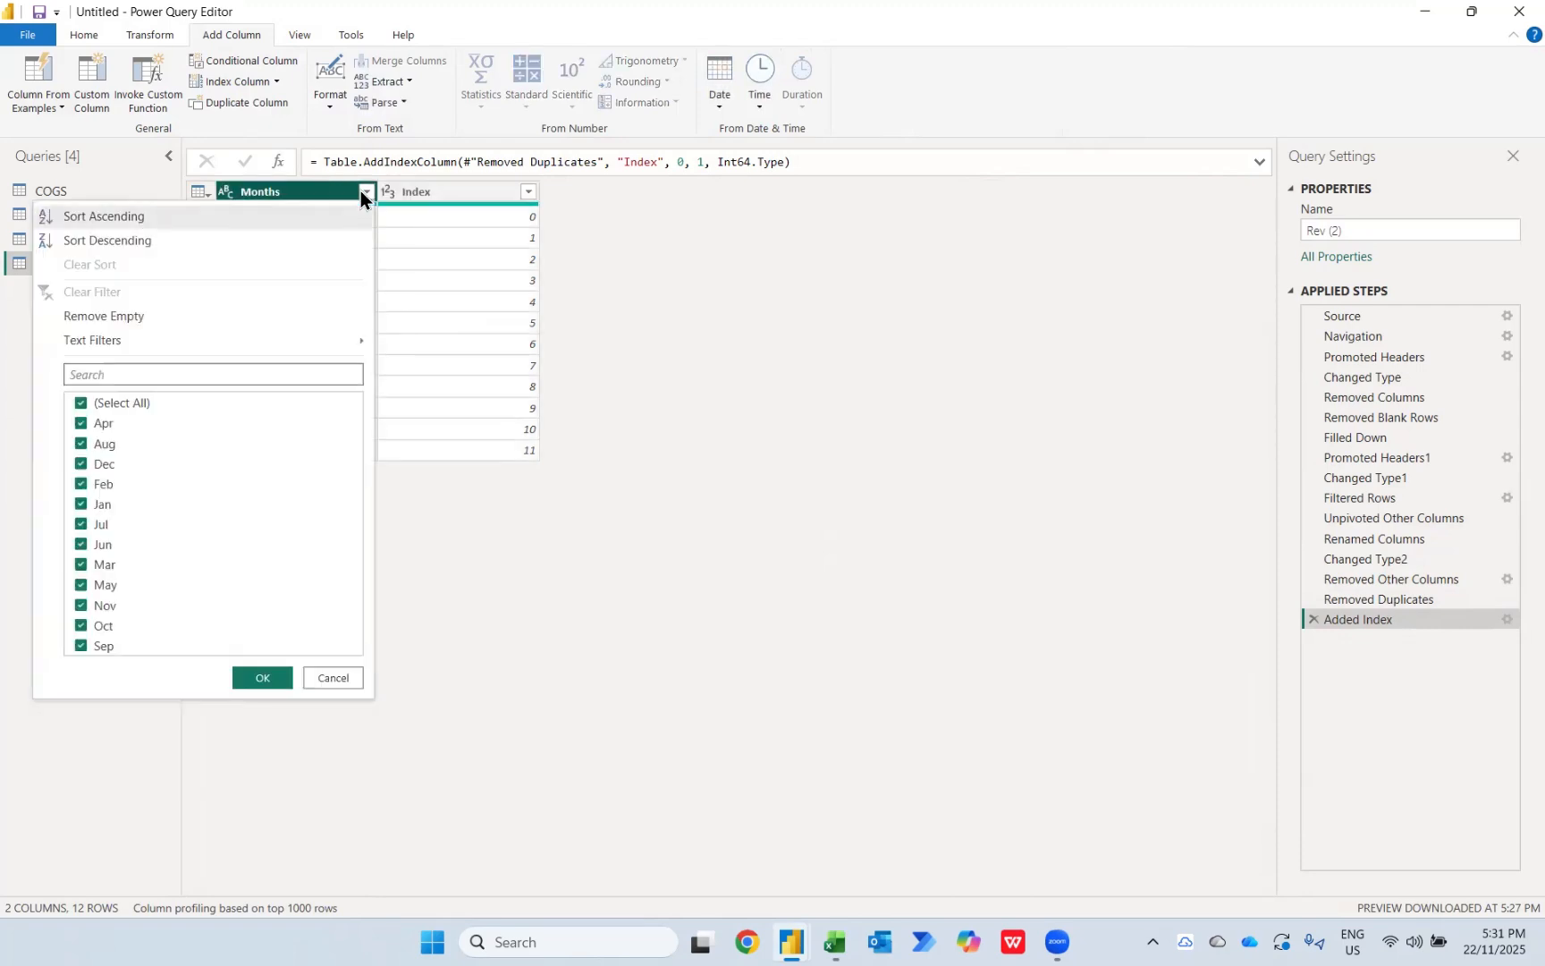
left_click(248, 216)
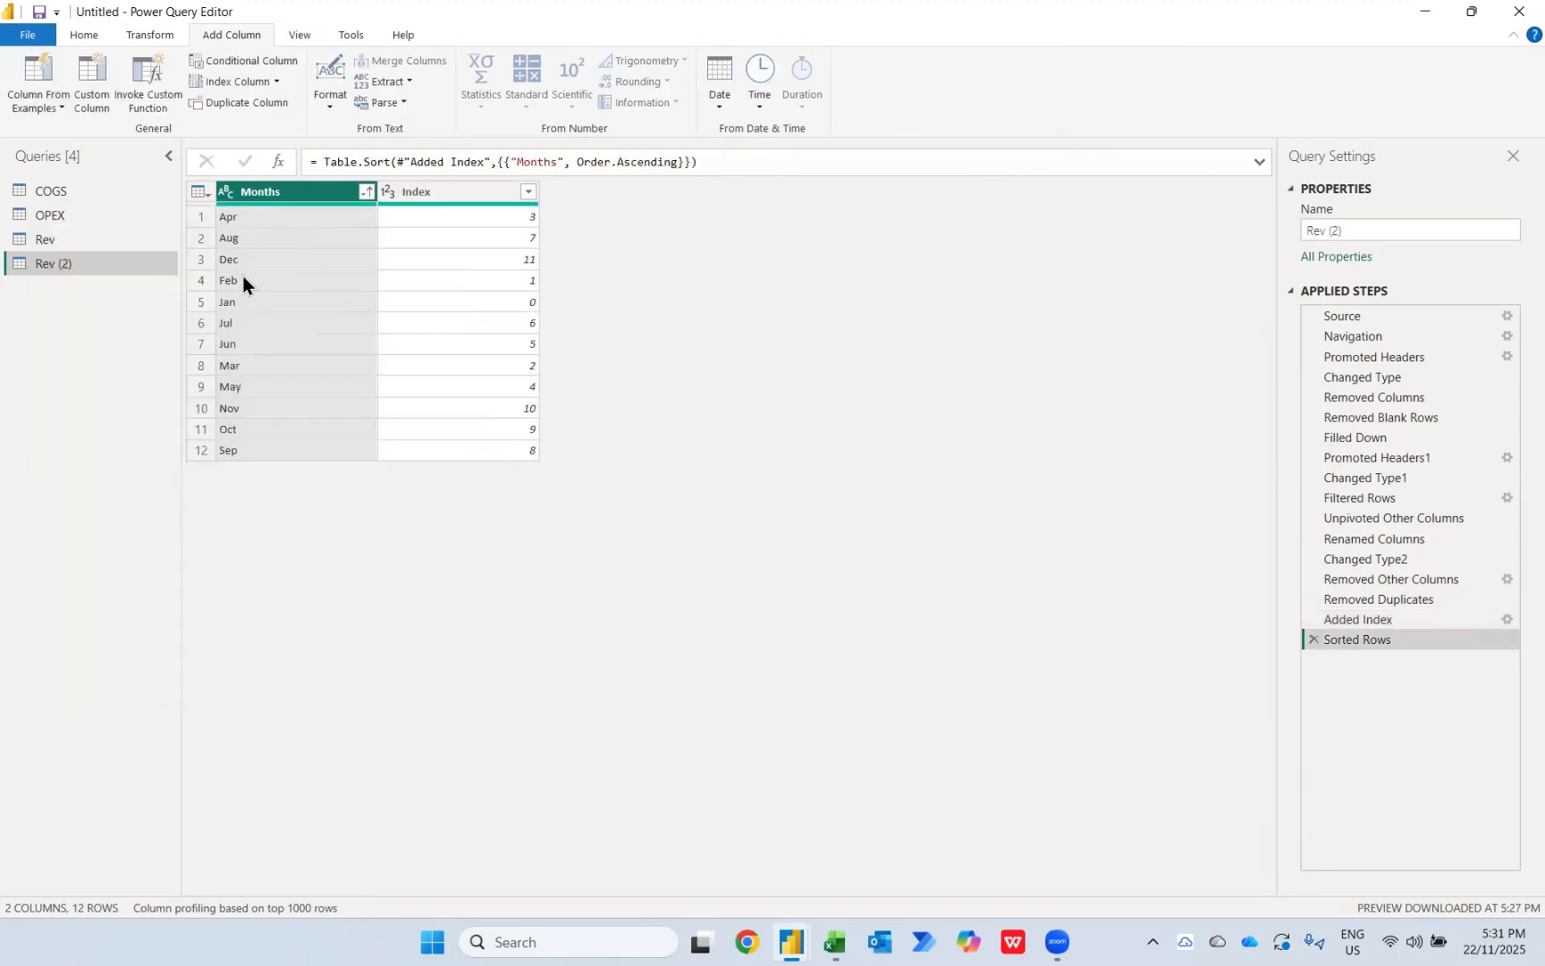
left_click(1314, 640)
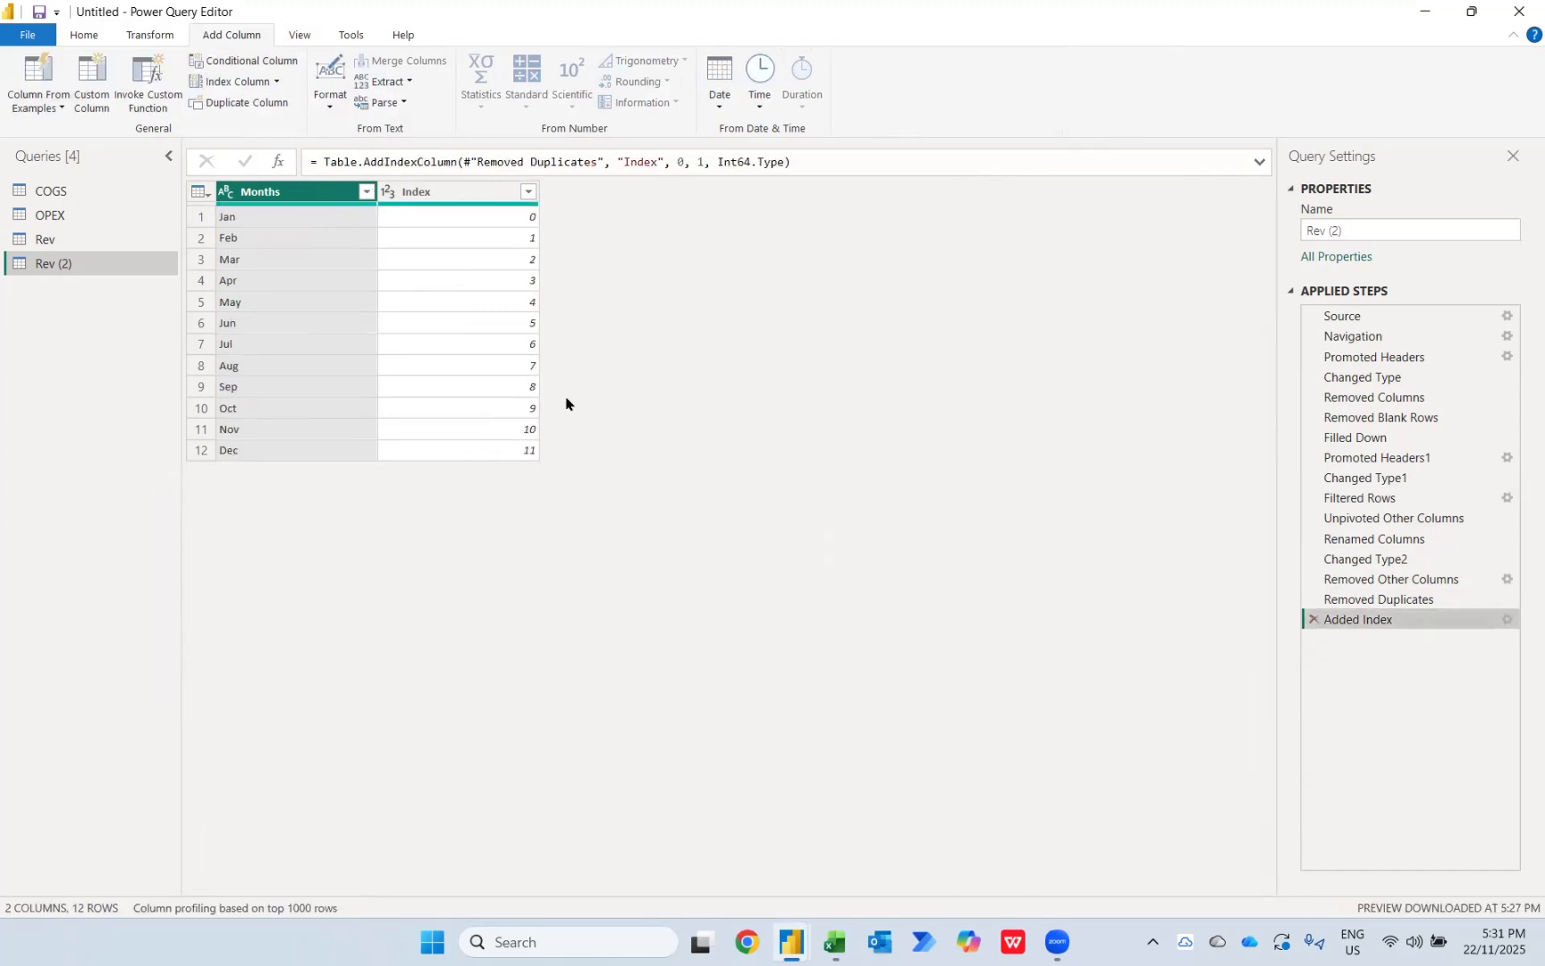
Step: Rename the duplicated months query to "Date Dataset" and apply all query changes to the report
triple_click(1359, 230)
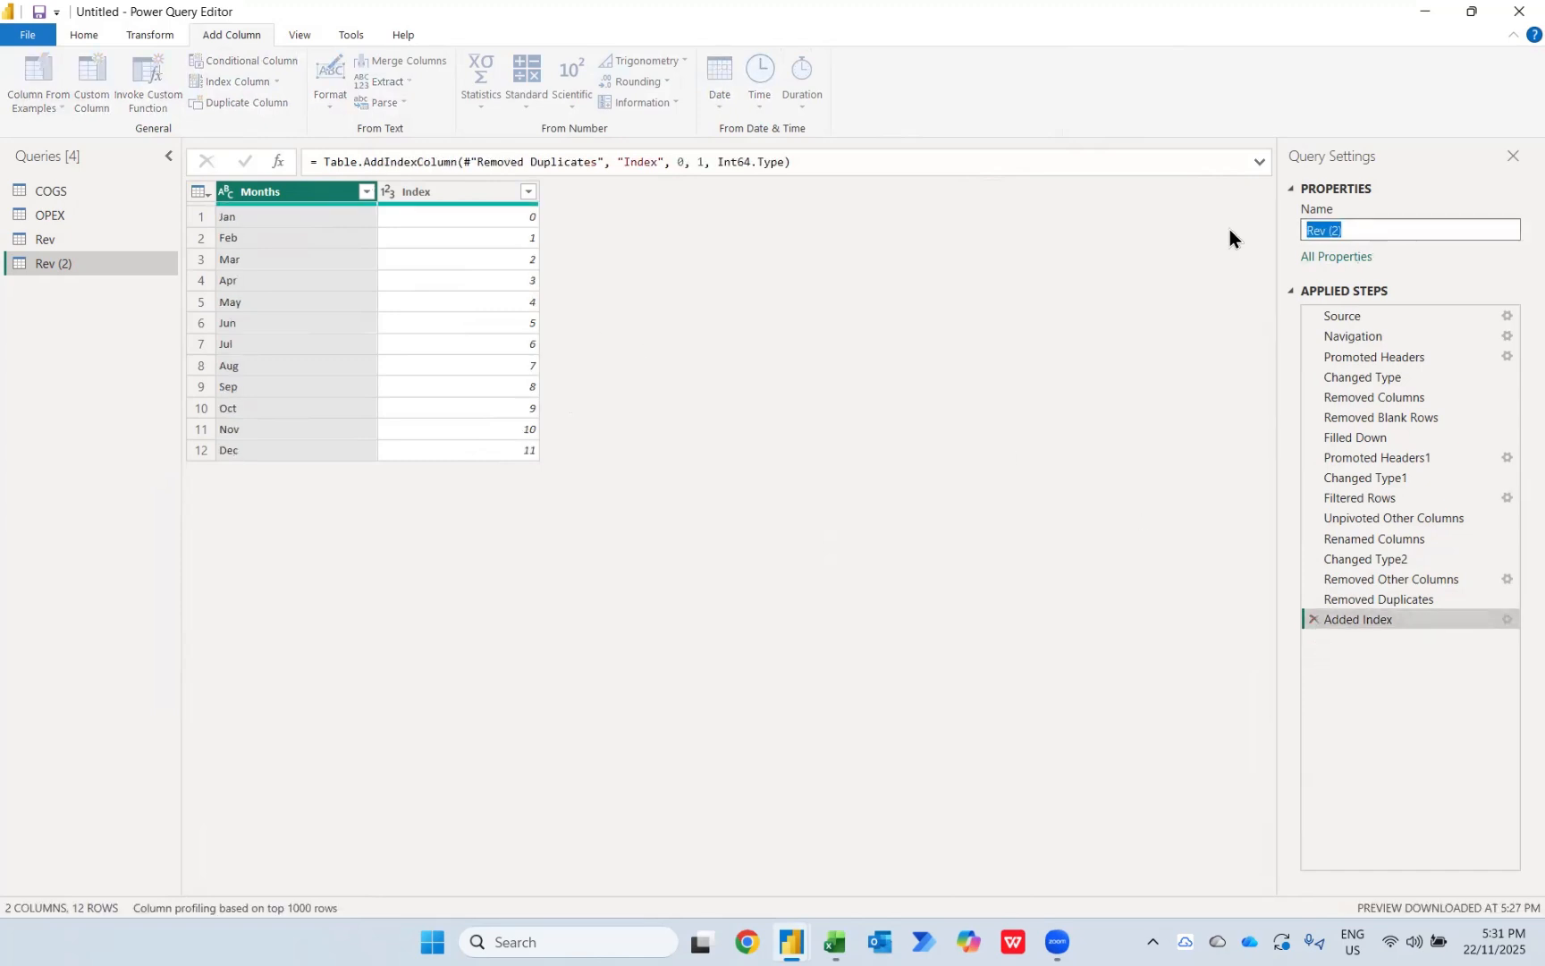
type("Date")
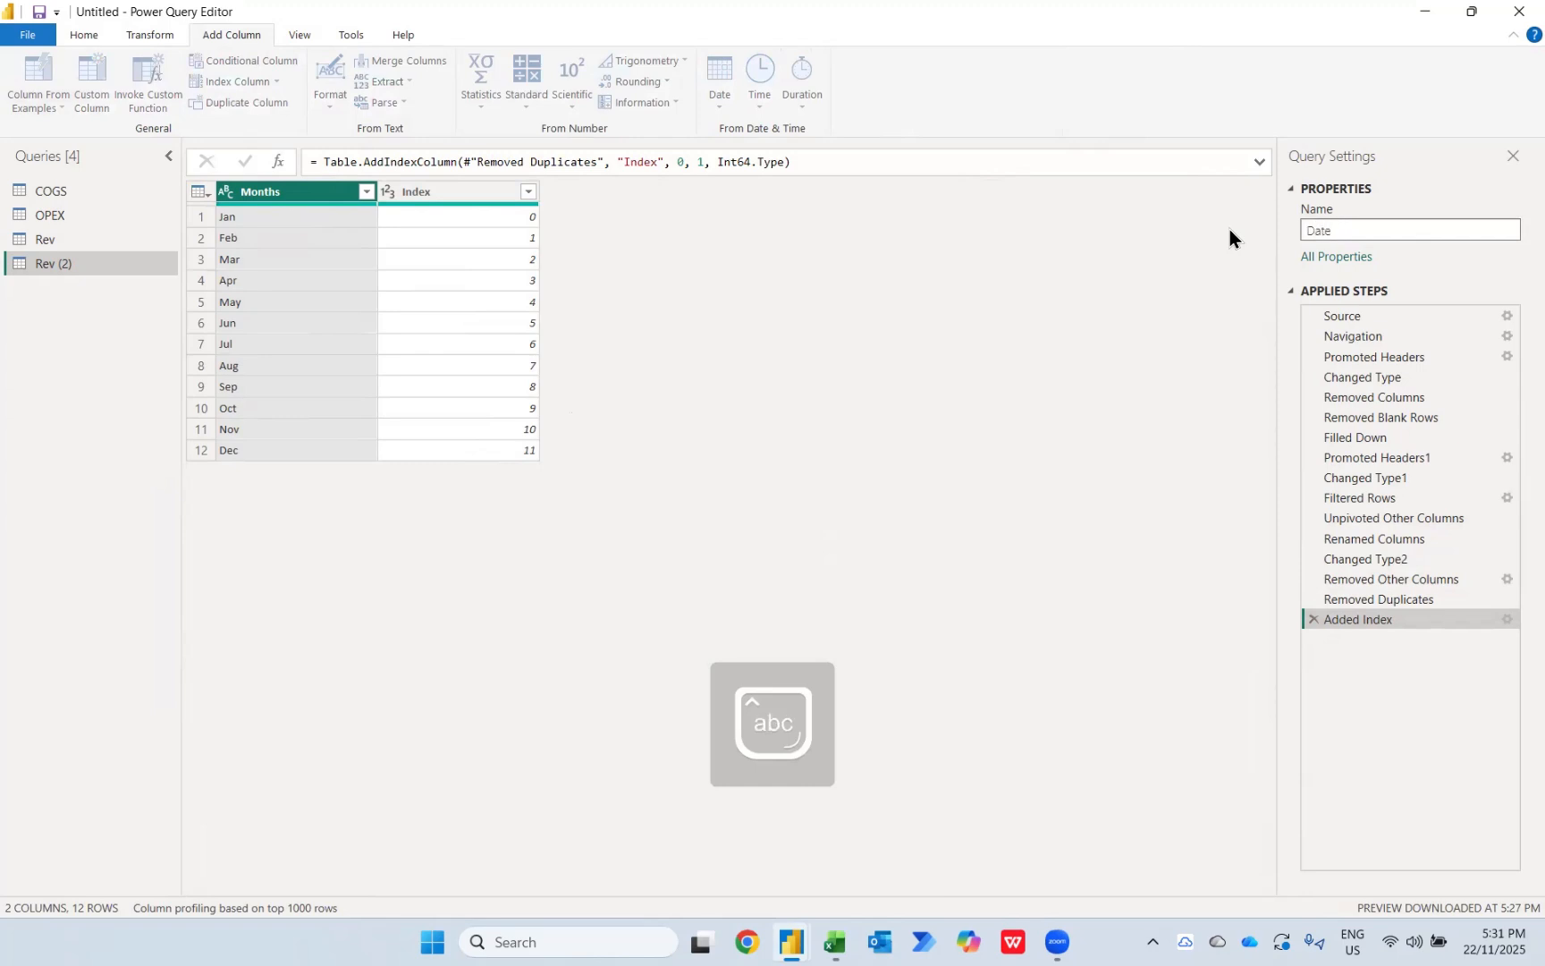
type(" Datats")
key("BackSpace")
key("BackSpace")
type("set")
key("Return")
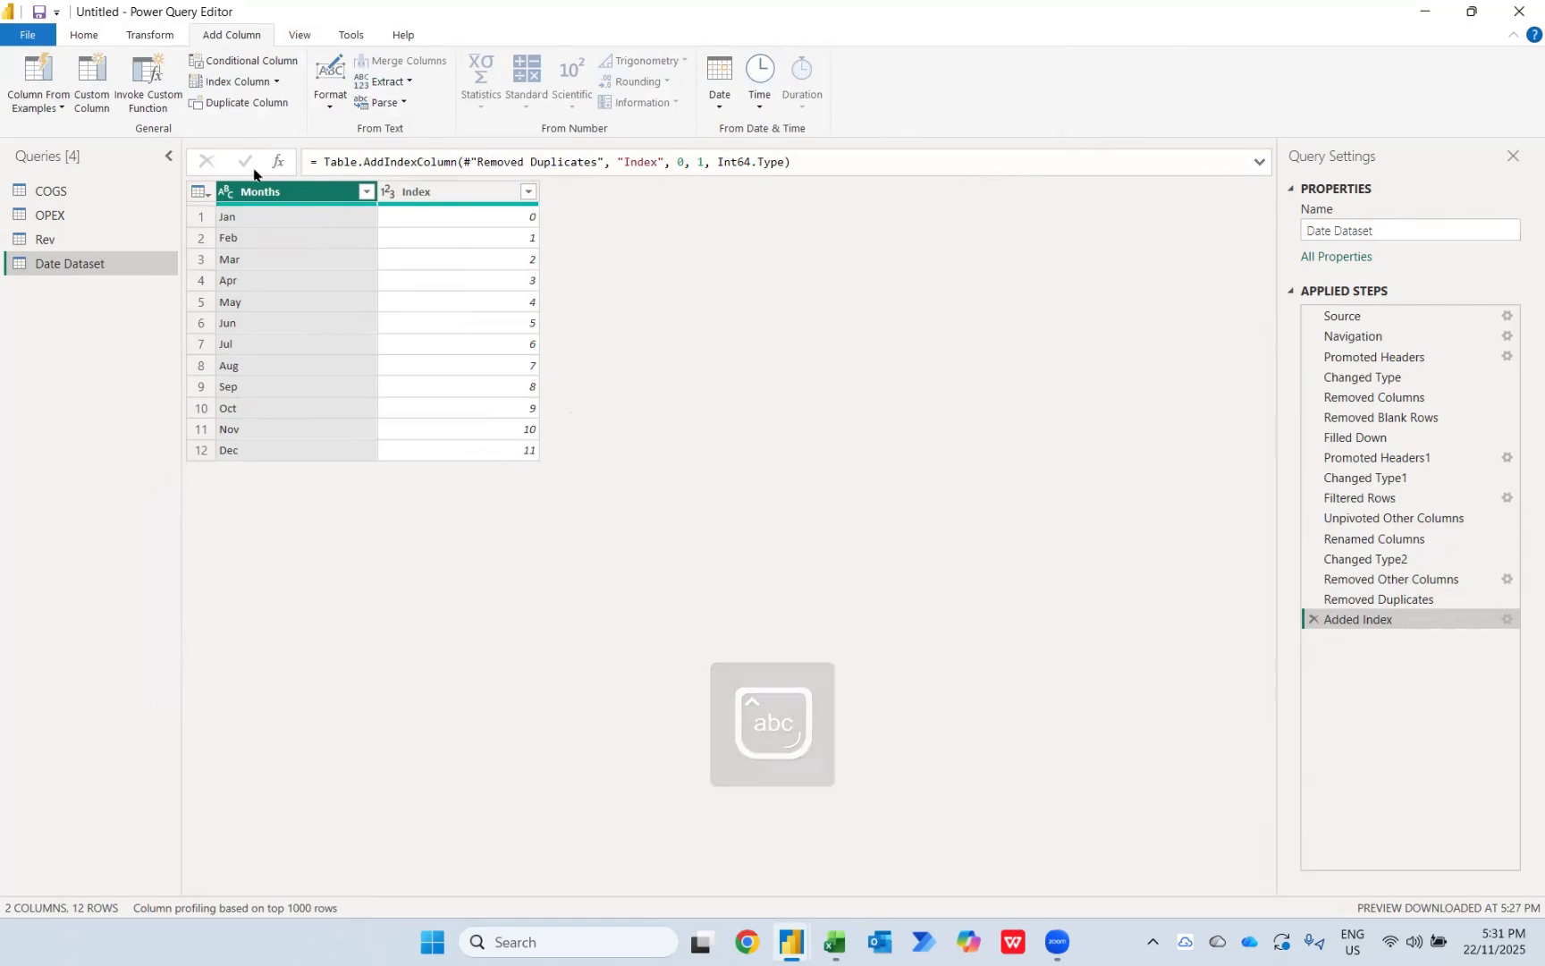
left_click(84, 35)
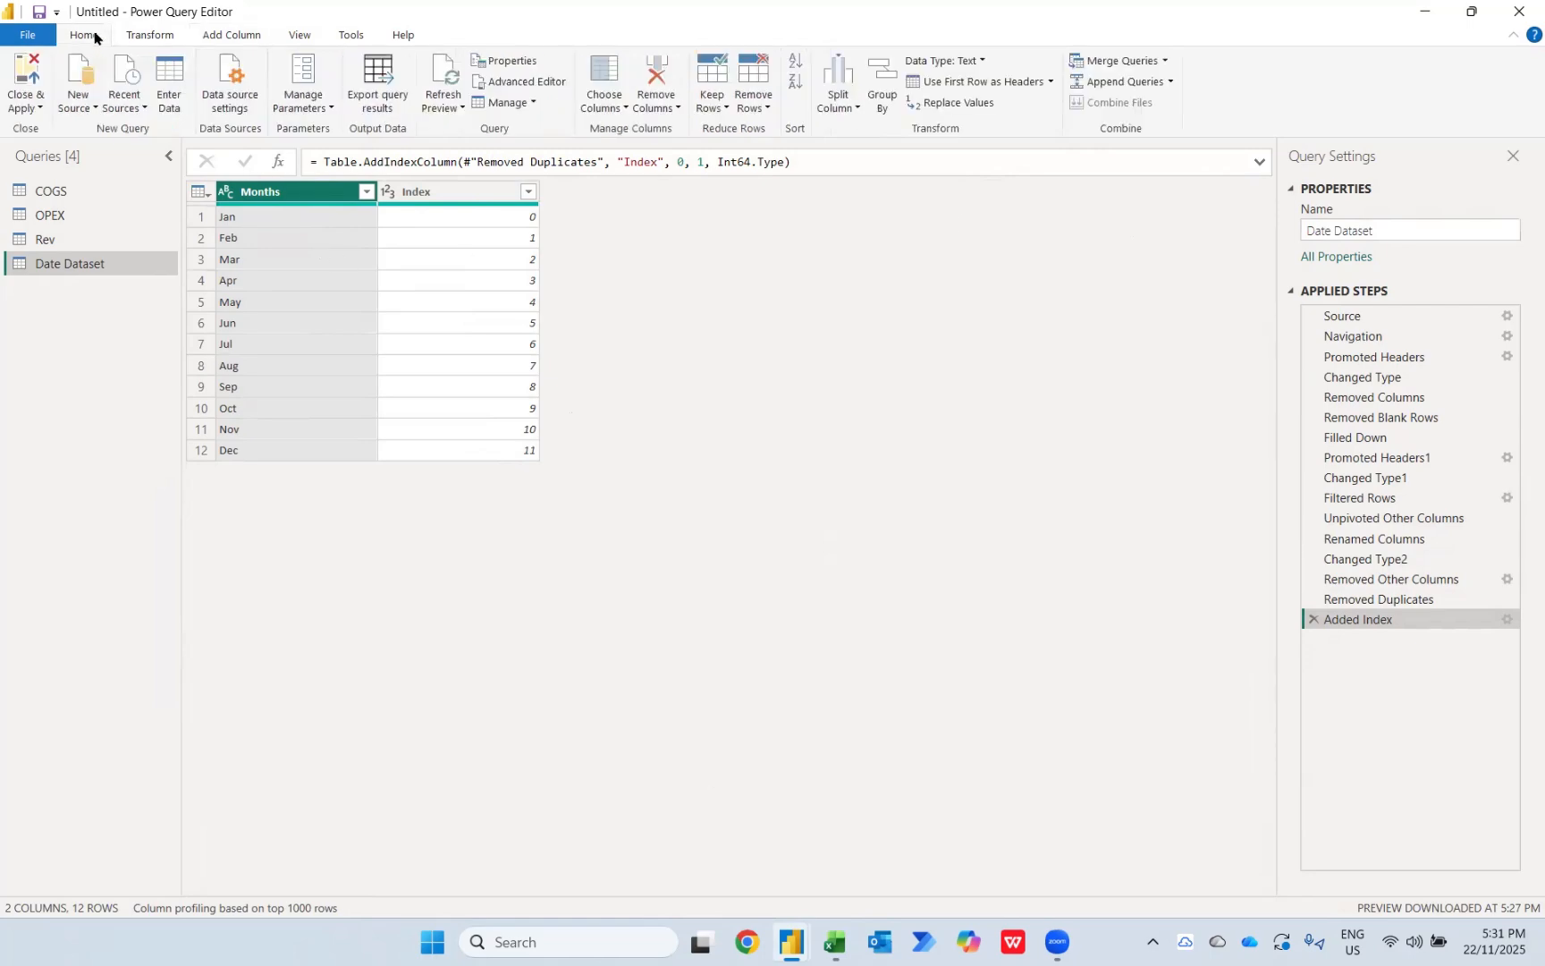
left_click(22, 76)
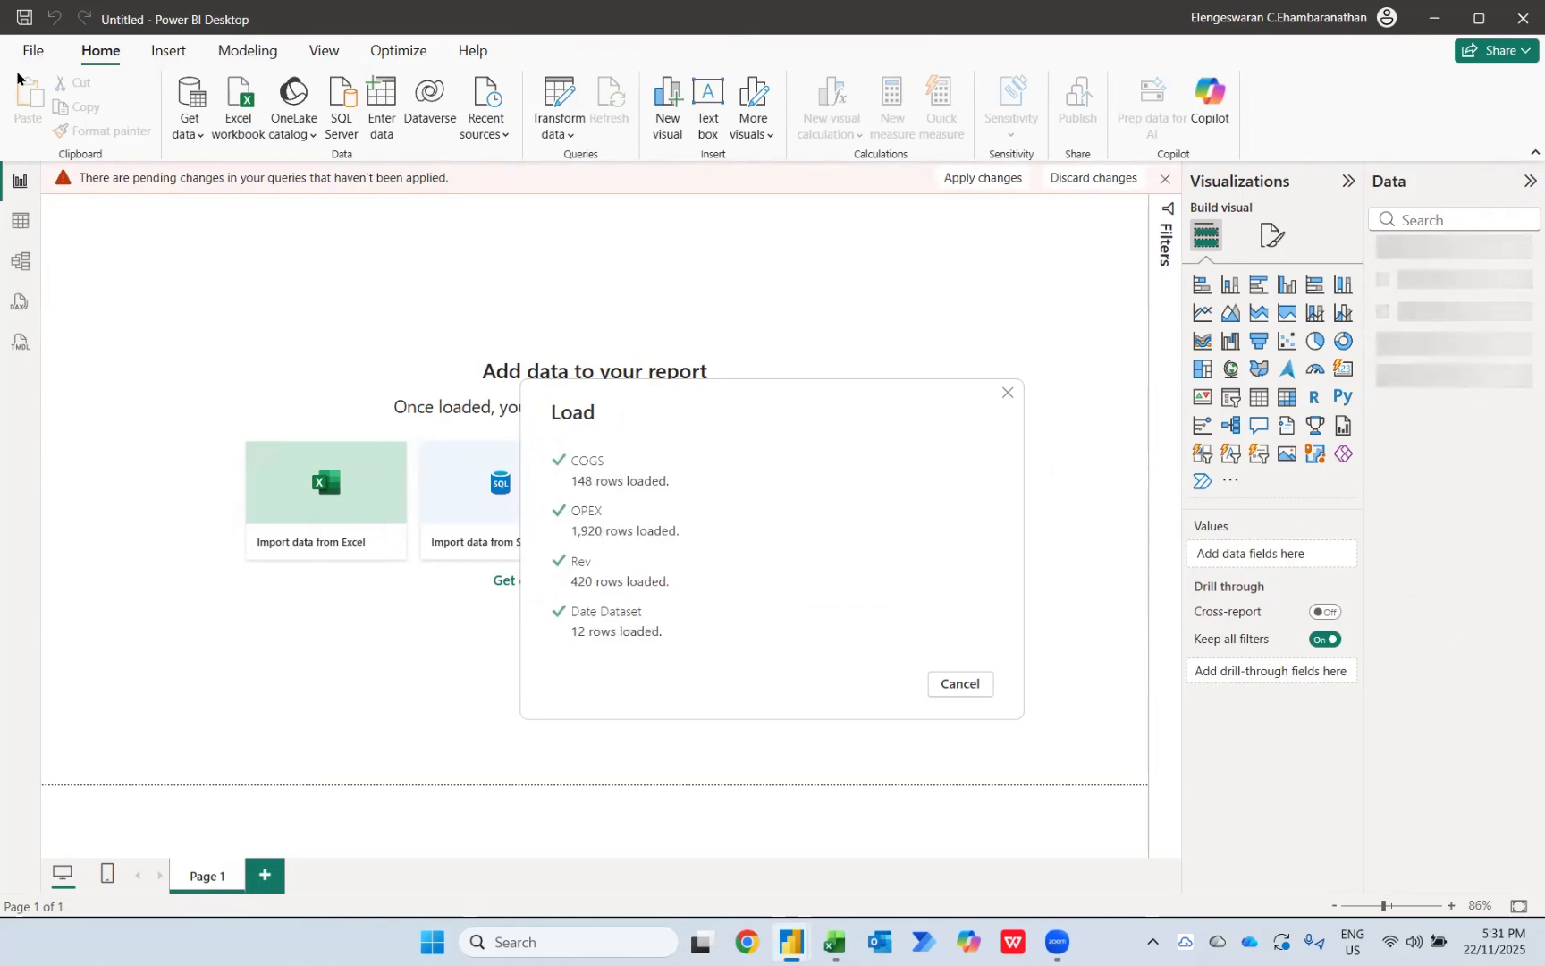
Step: Delete the inactive relationship between the Rev and OPEX tables in the data model
left_click(21, 267)
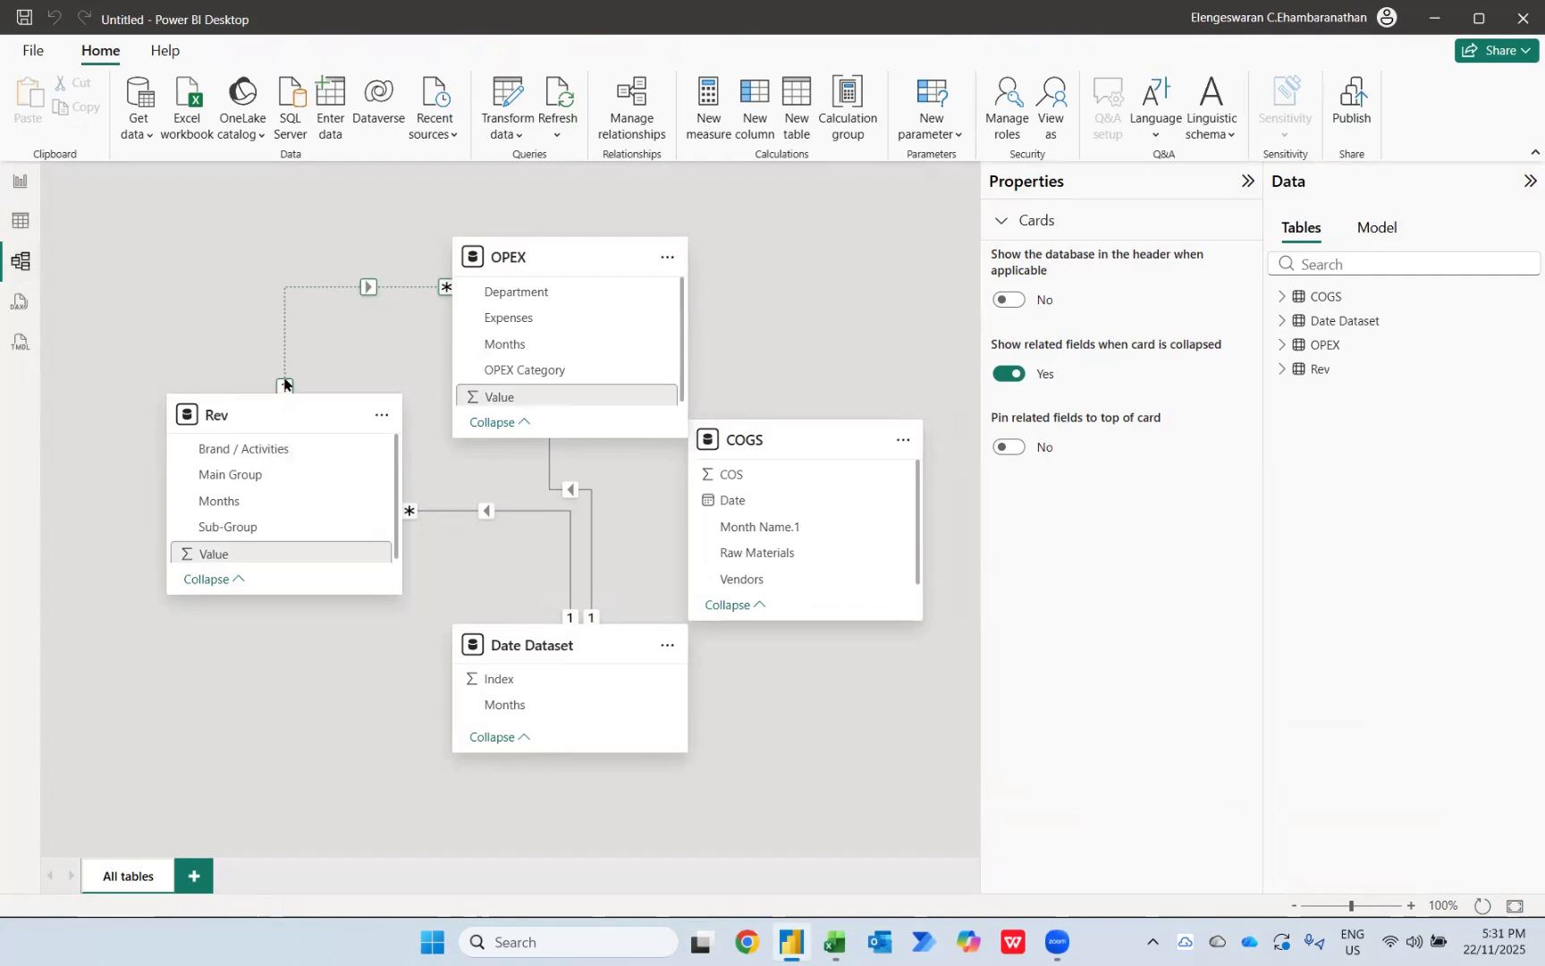
right_click(342, 287)
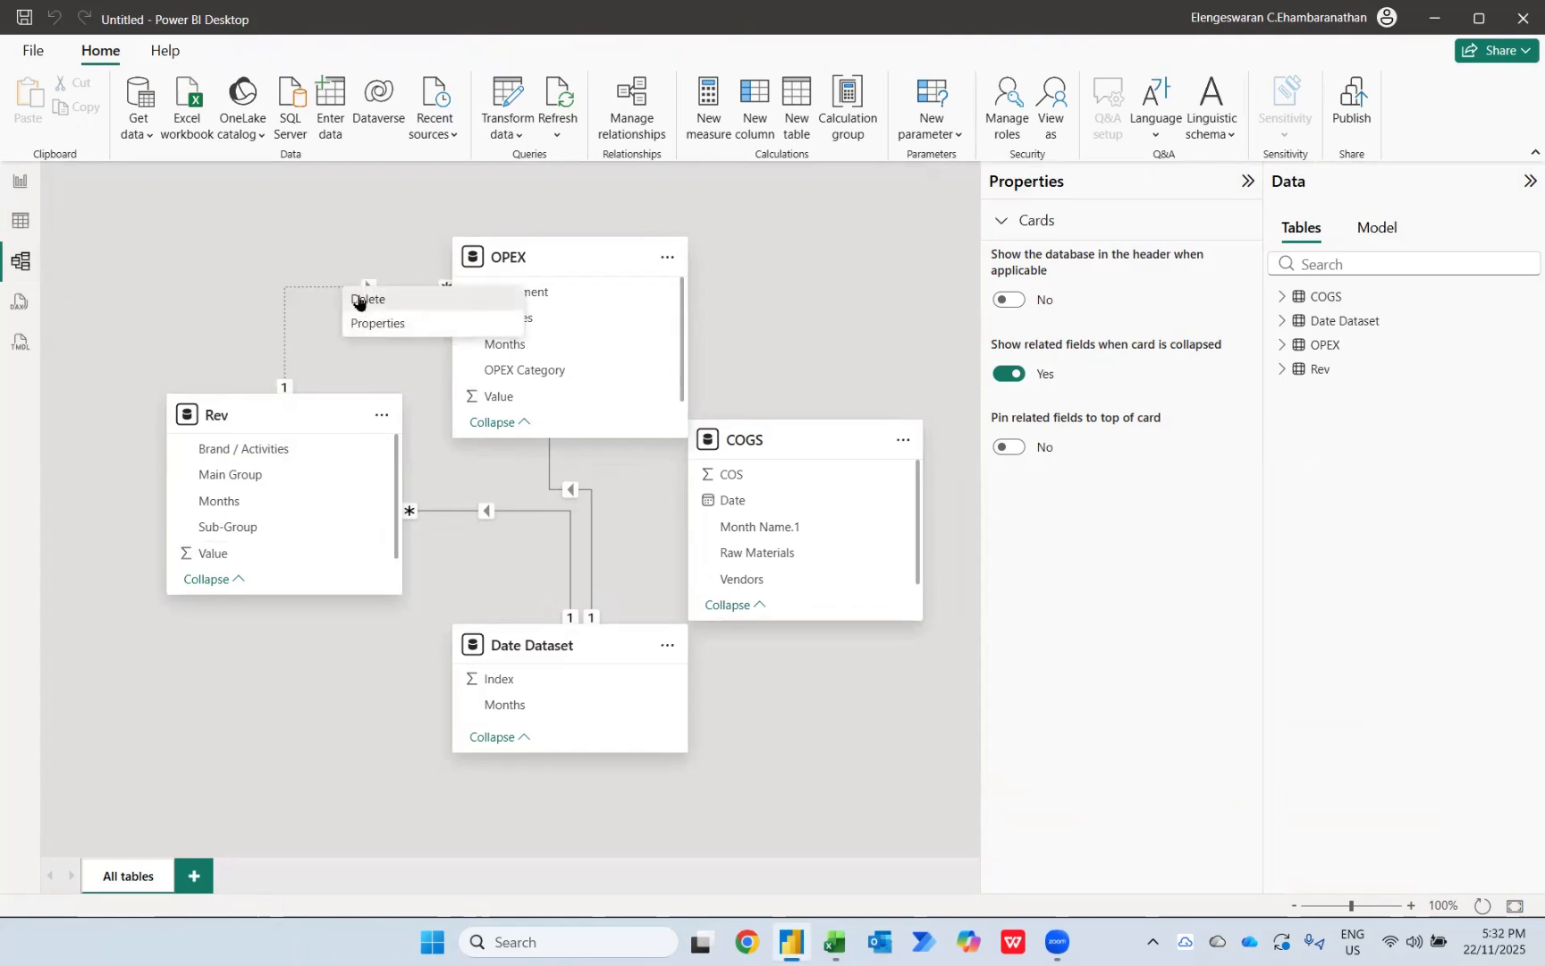
left_click(357, 301)
left_click(887, 532)
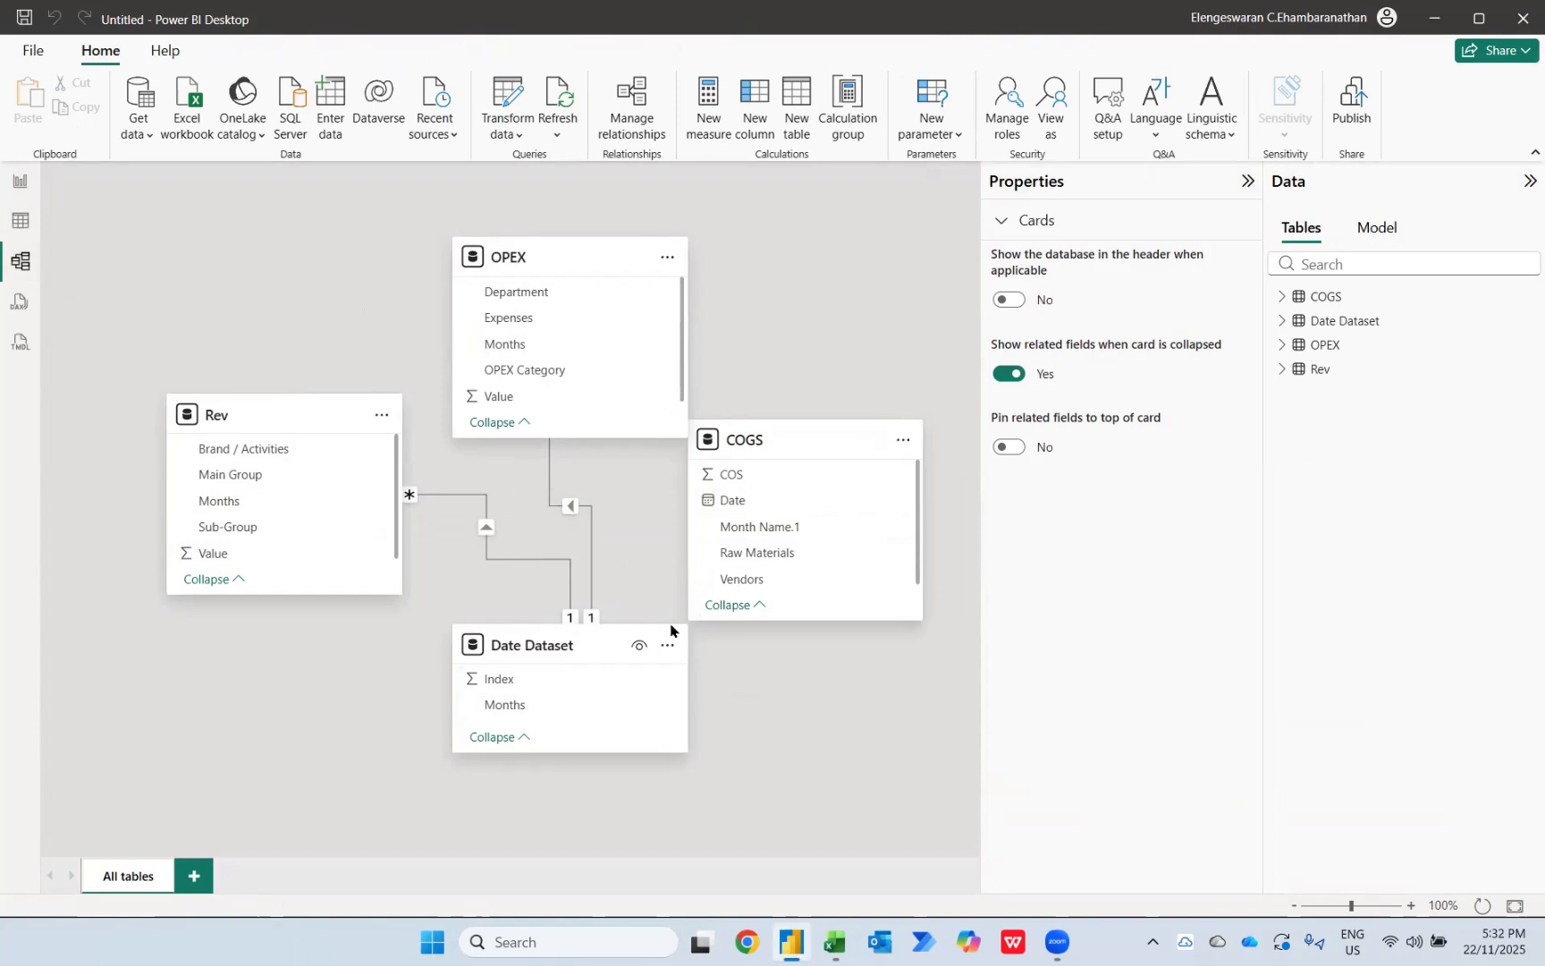
Step: Create an active many-to-one, single-direction relationship from Month Name.1 in COGS to Months in Date Dataset
left_click(750, 532)
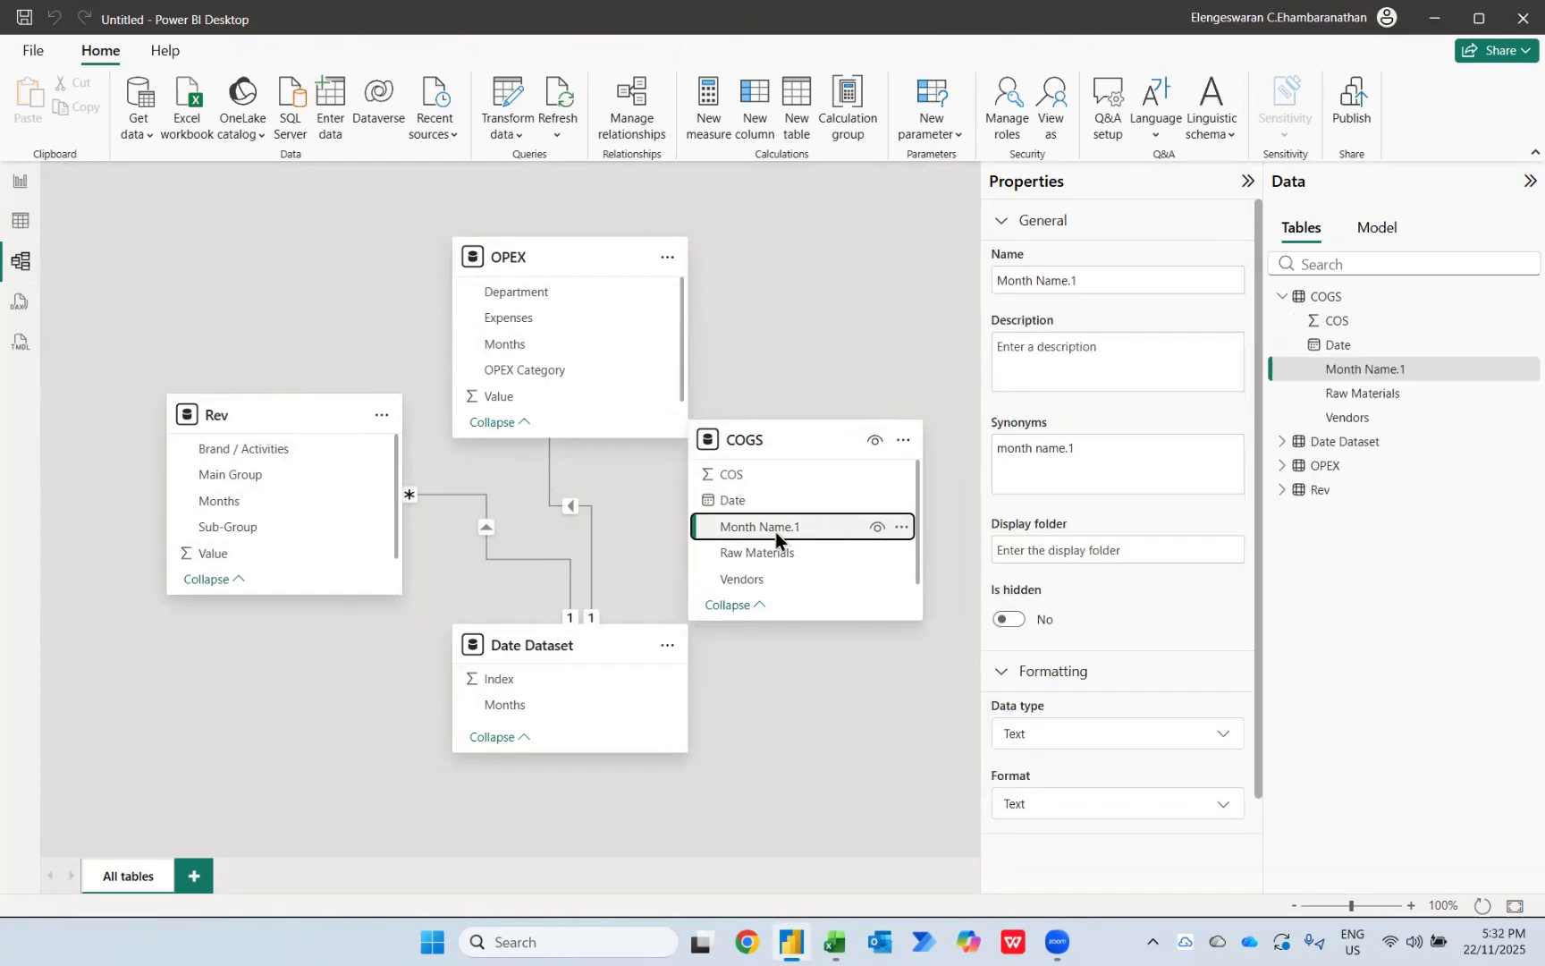
left_click_drag(776, 531, 584, 708)
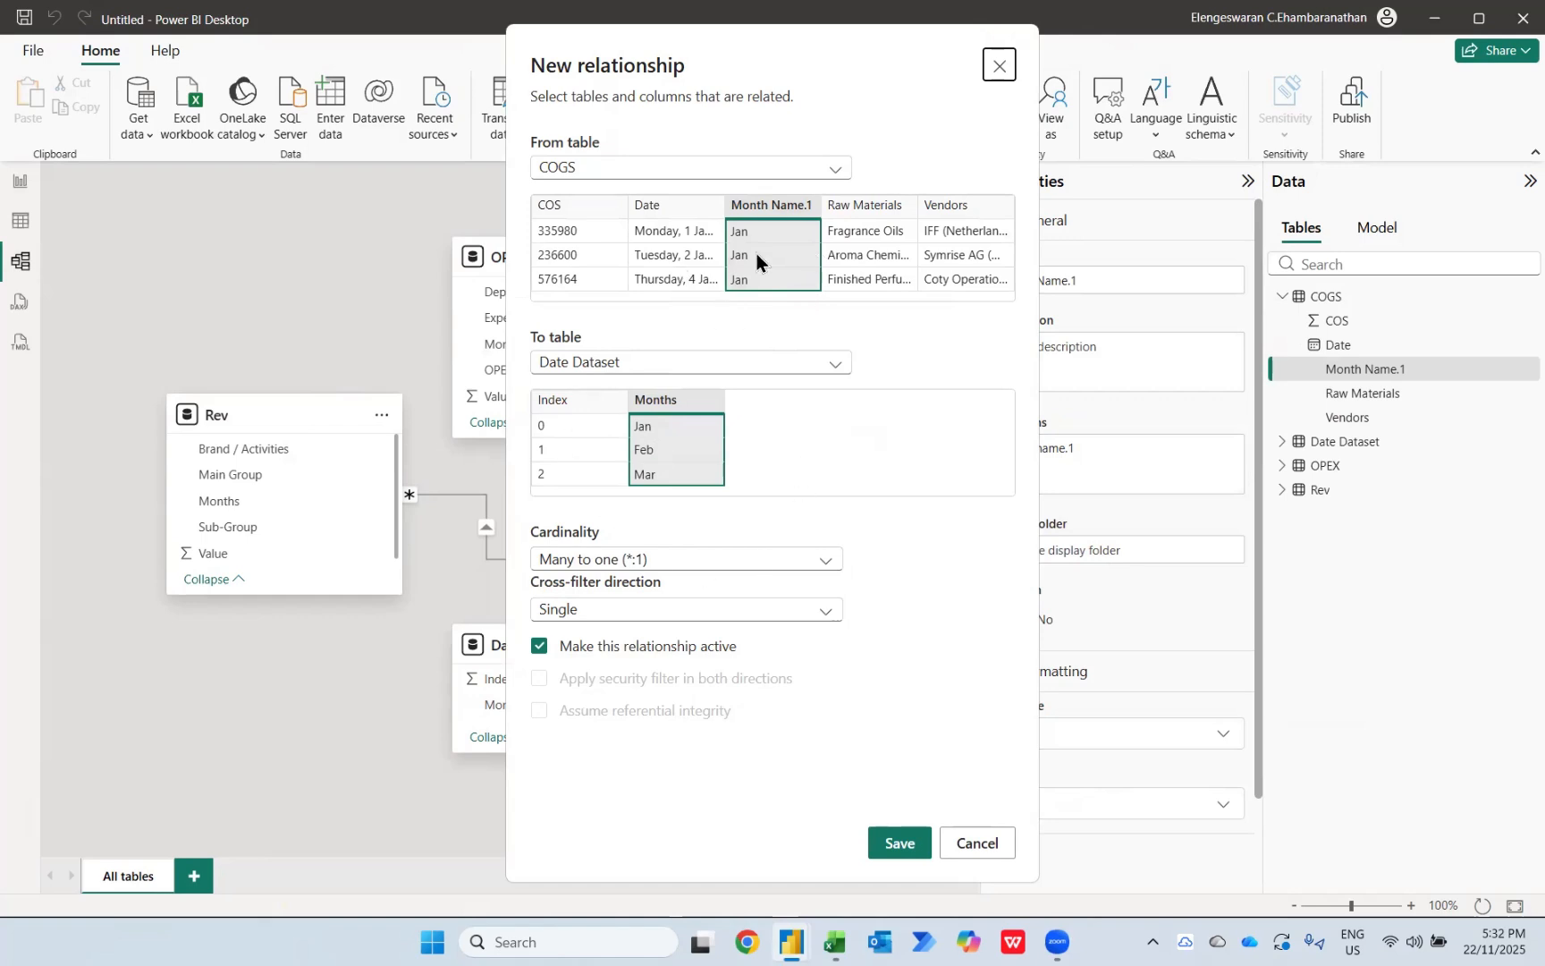
left_click(910, 841)
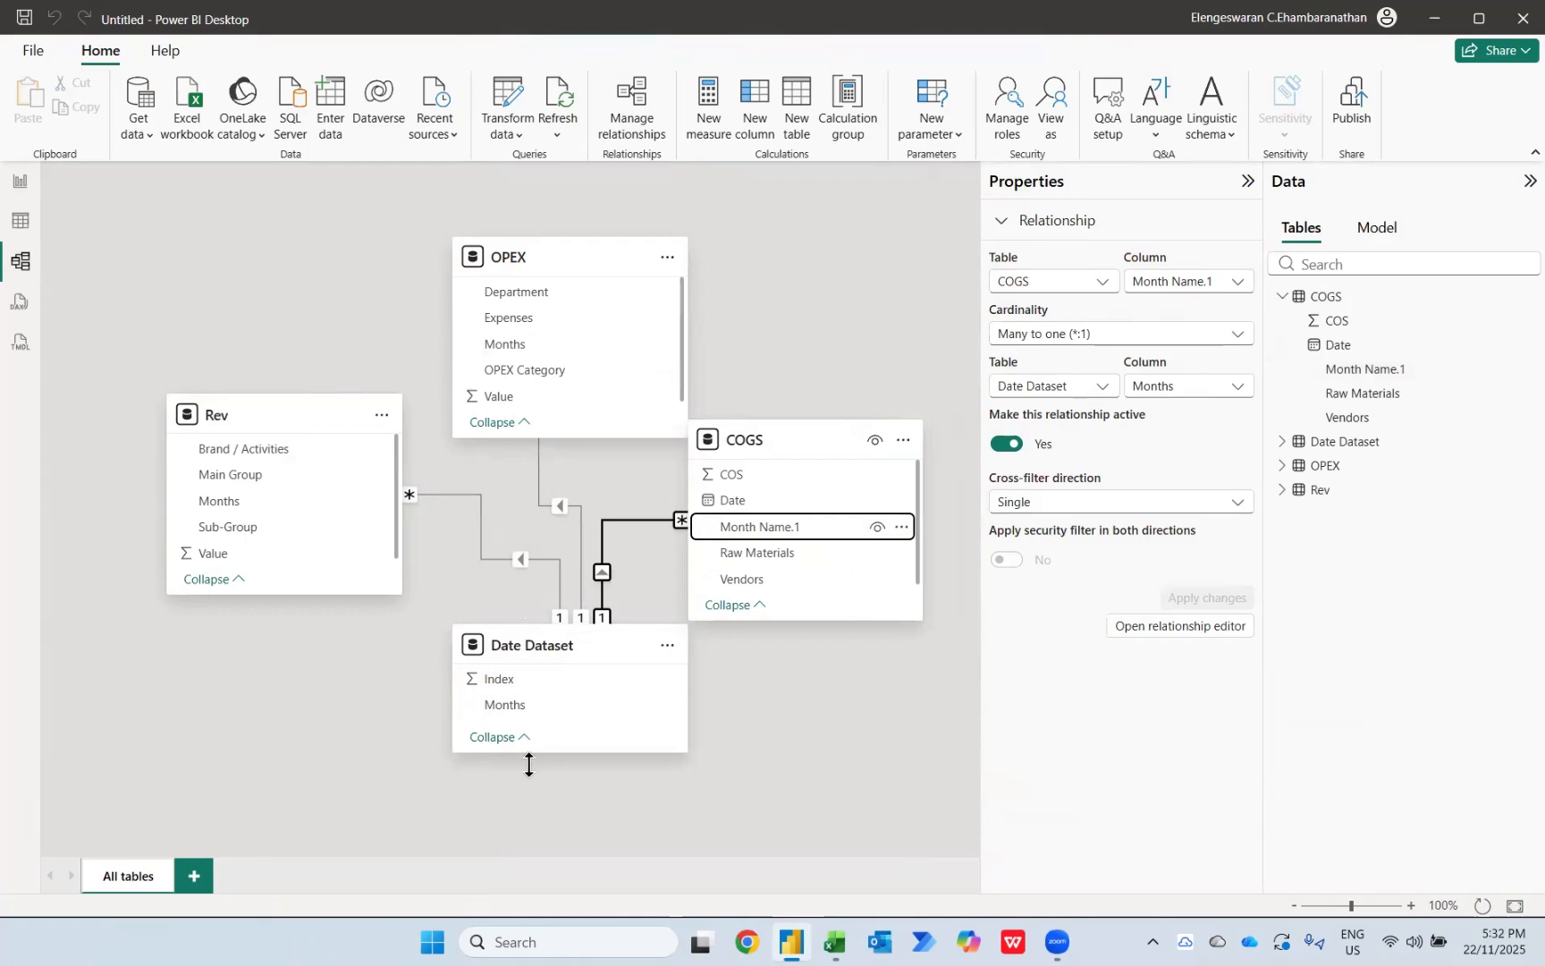
Step: Build a clustered column chart of Rev's Value by Rev's Months on the report page and enlarge it
left_click(14, 188)
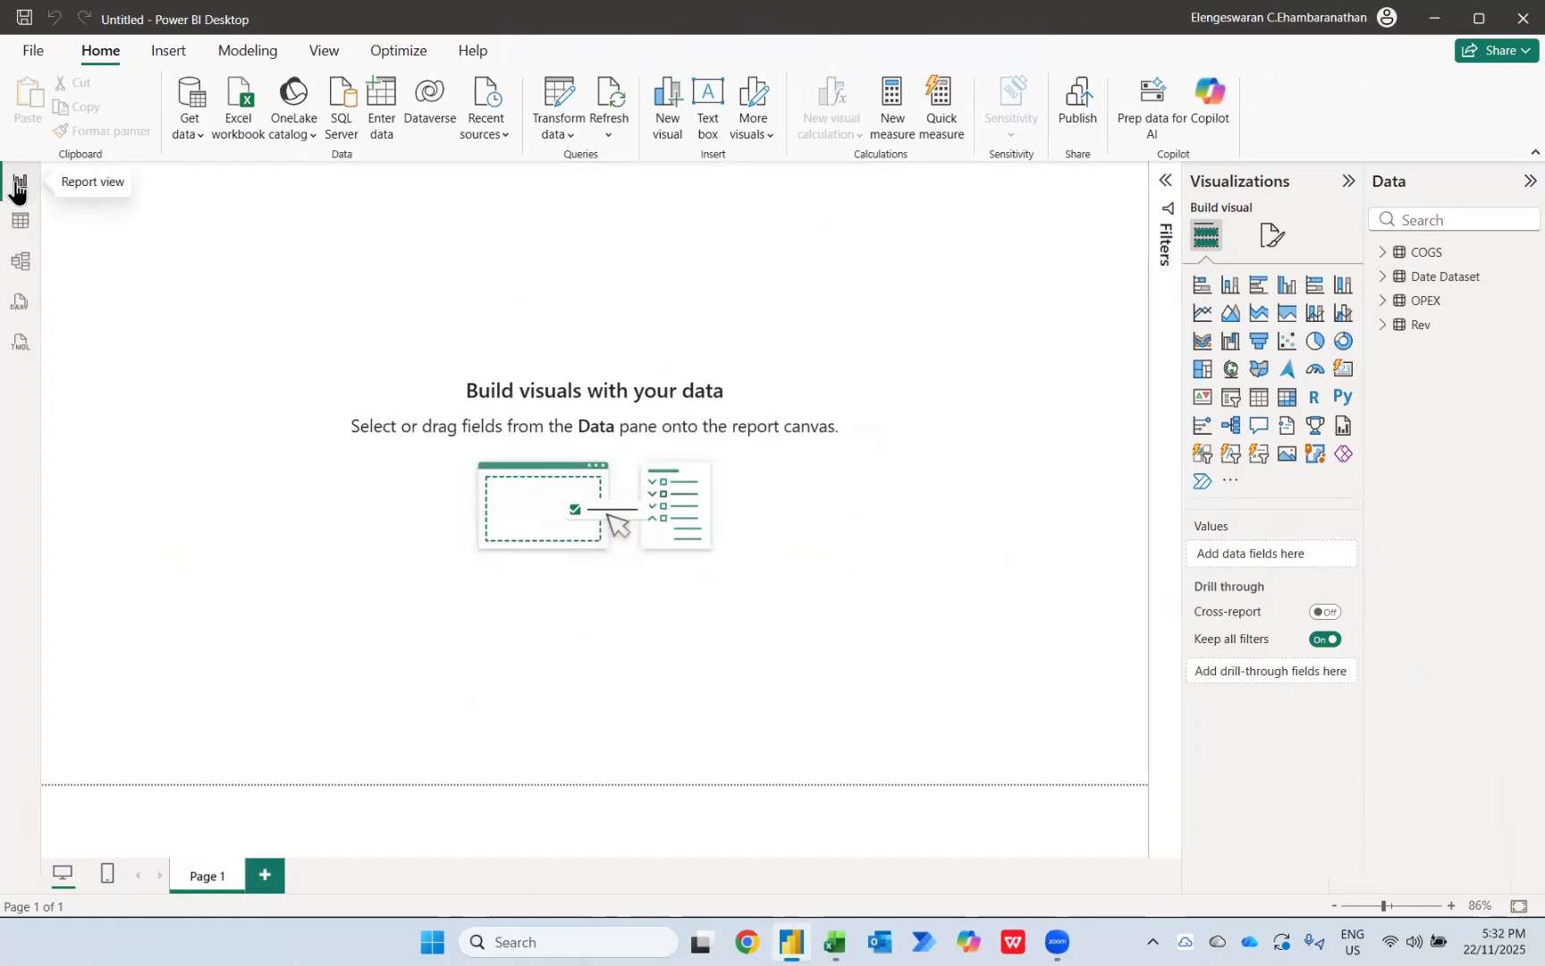
left_click(1382, 327)
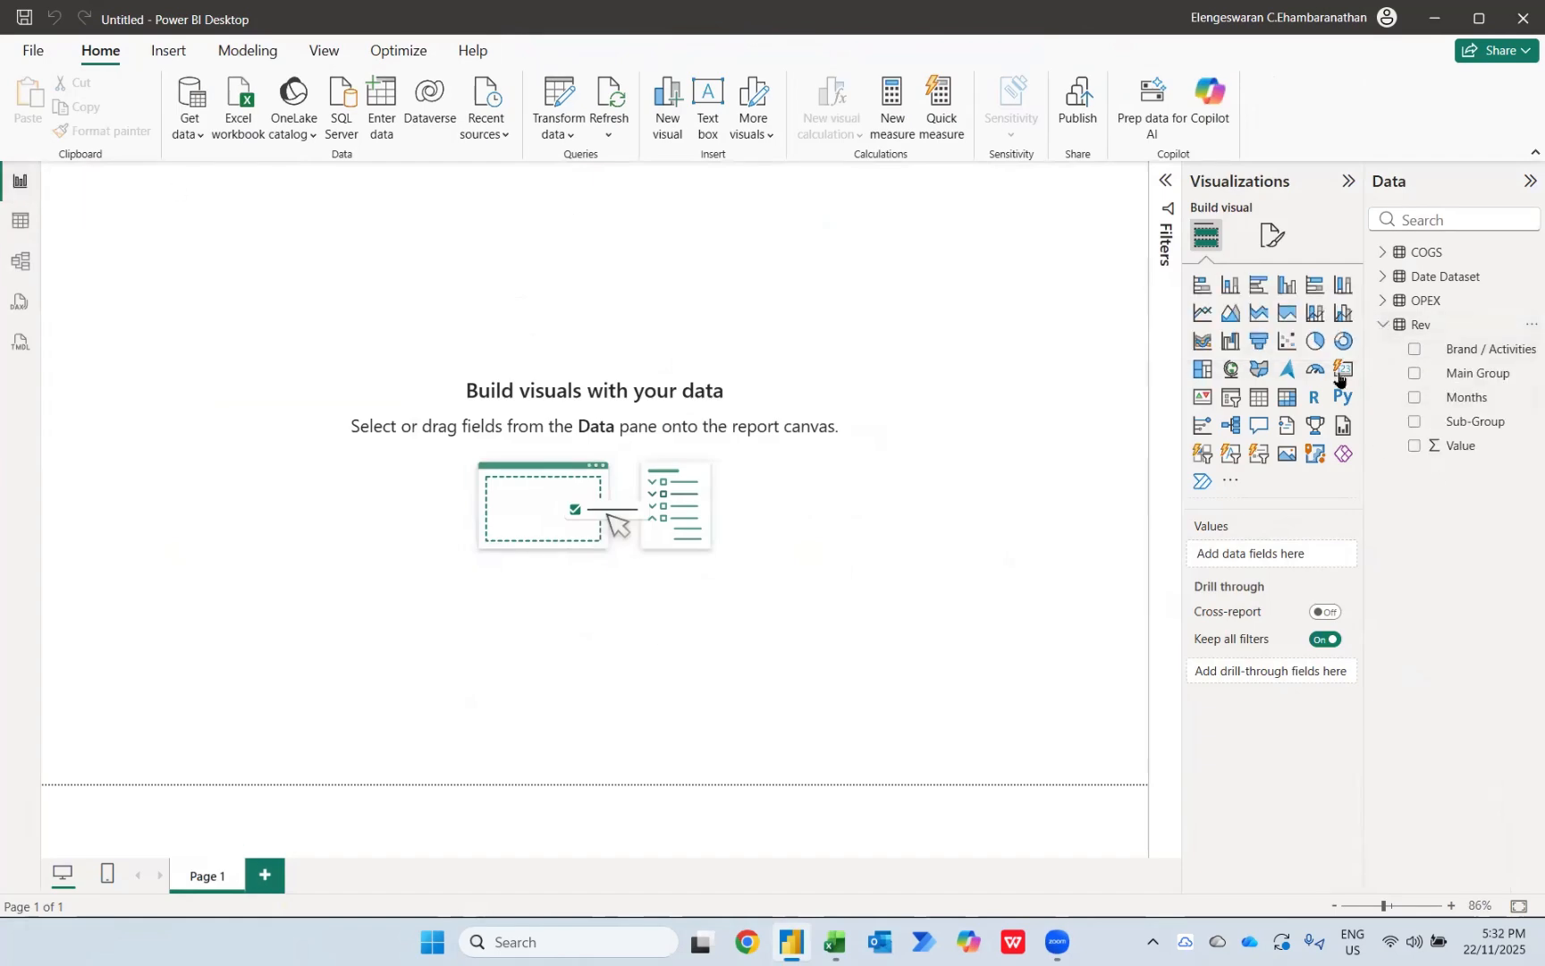
left_click(1288, 290)
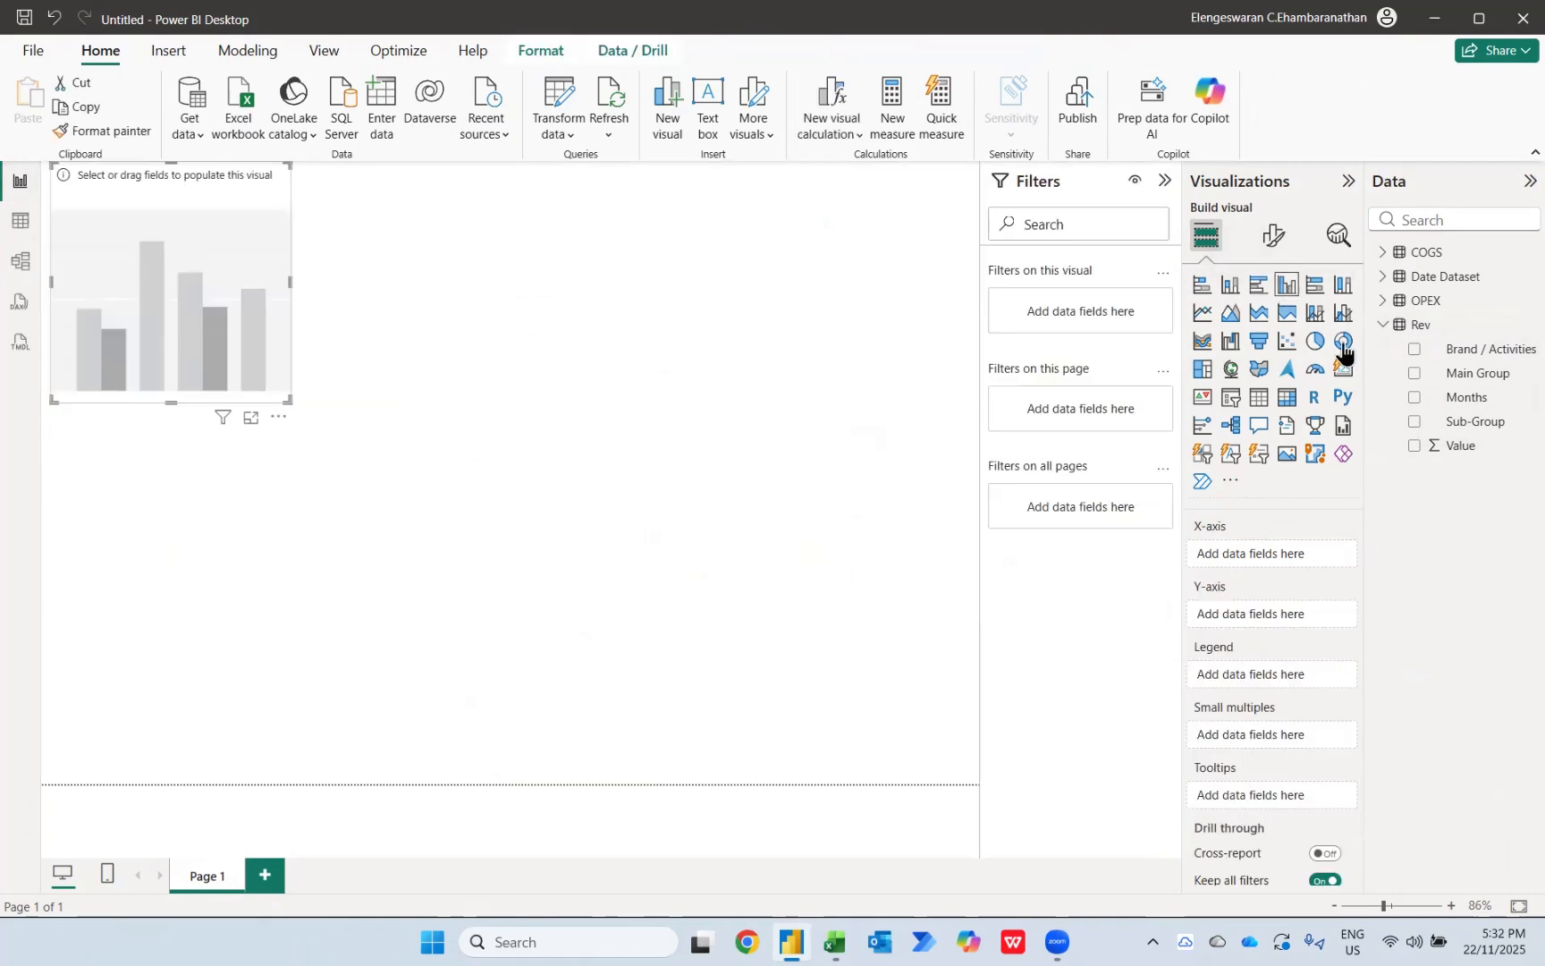
left_click(1413, 446)
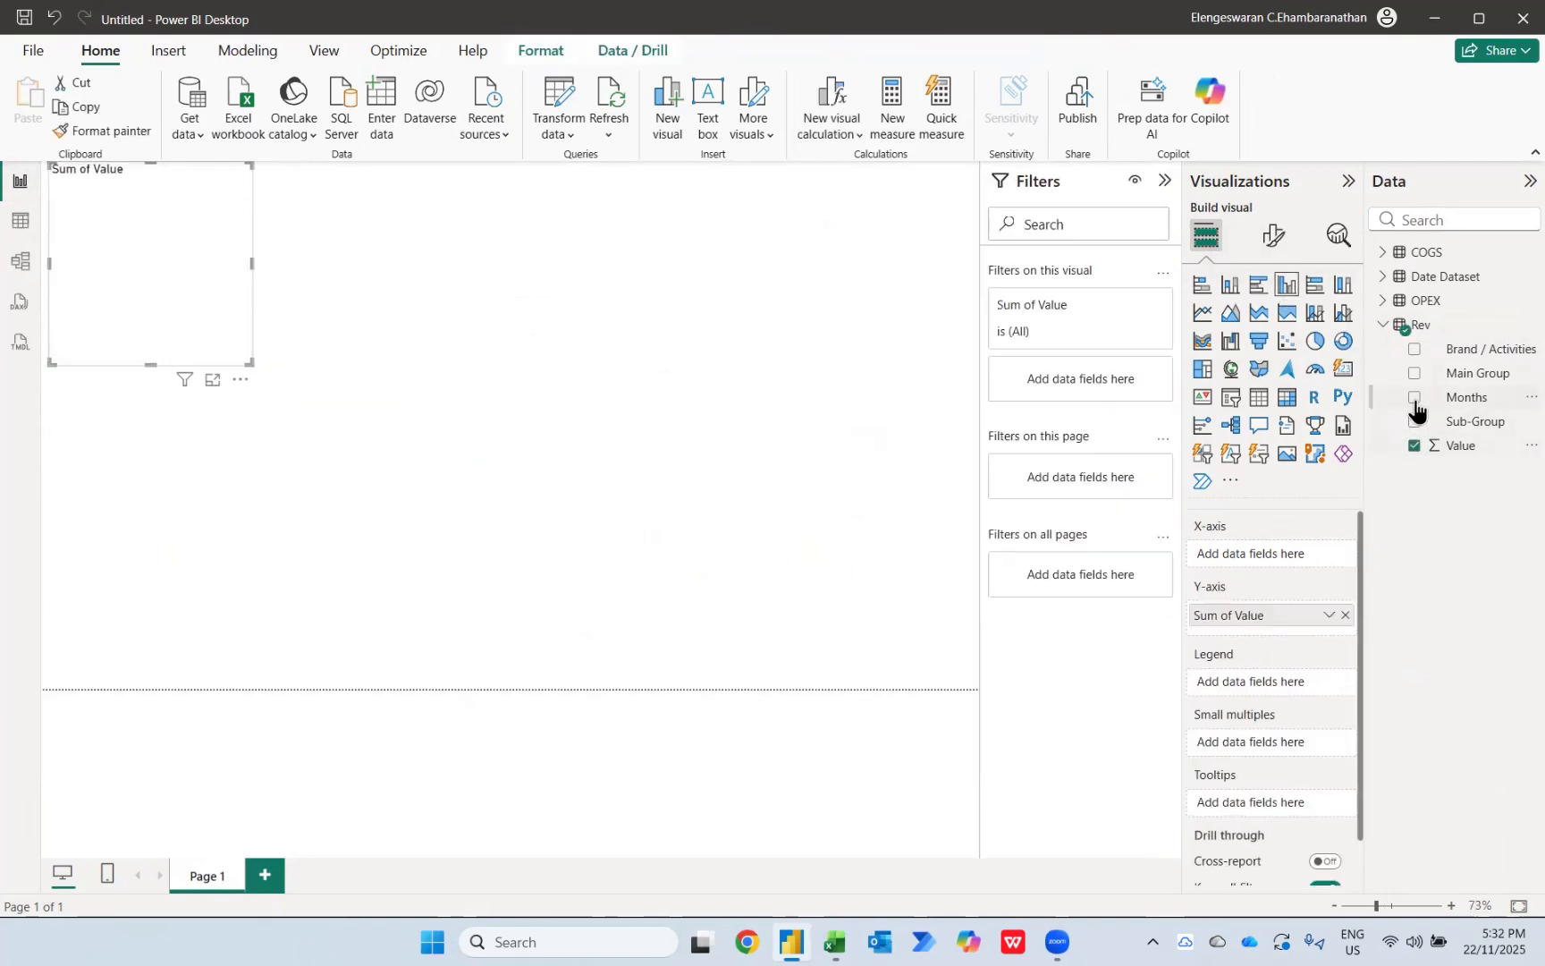
left_click(1413, 398)
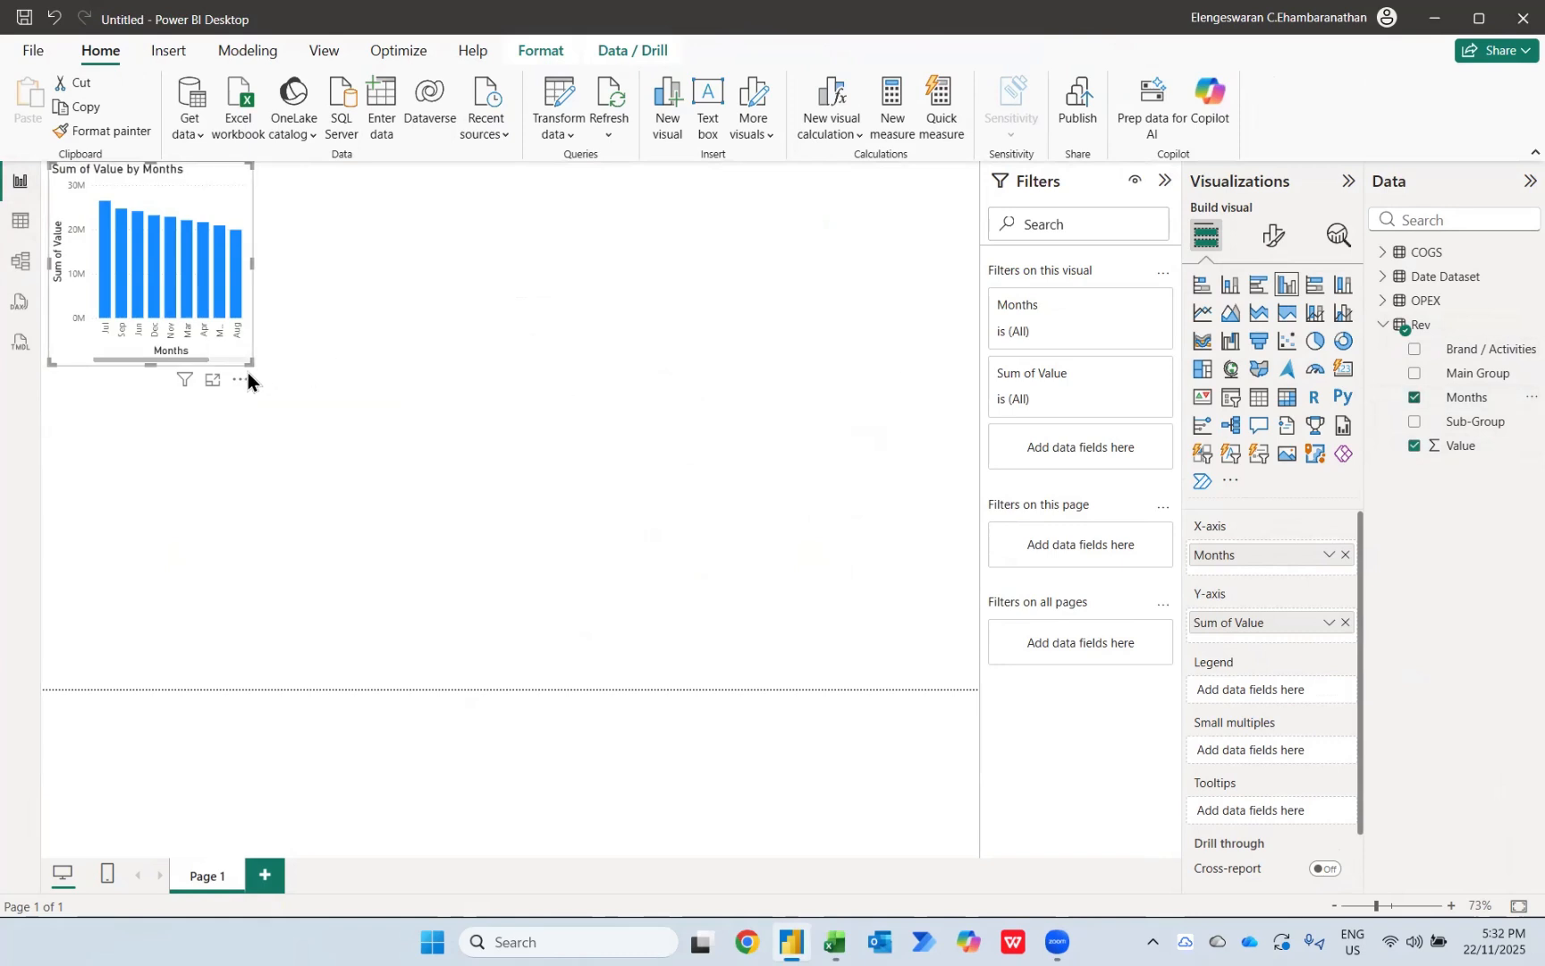
left_click_drag(250, 361, 679, 635)
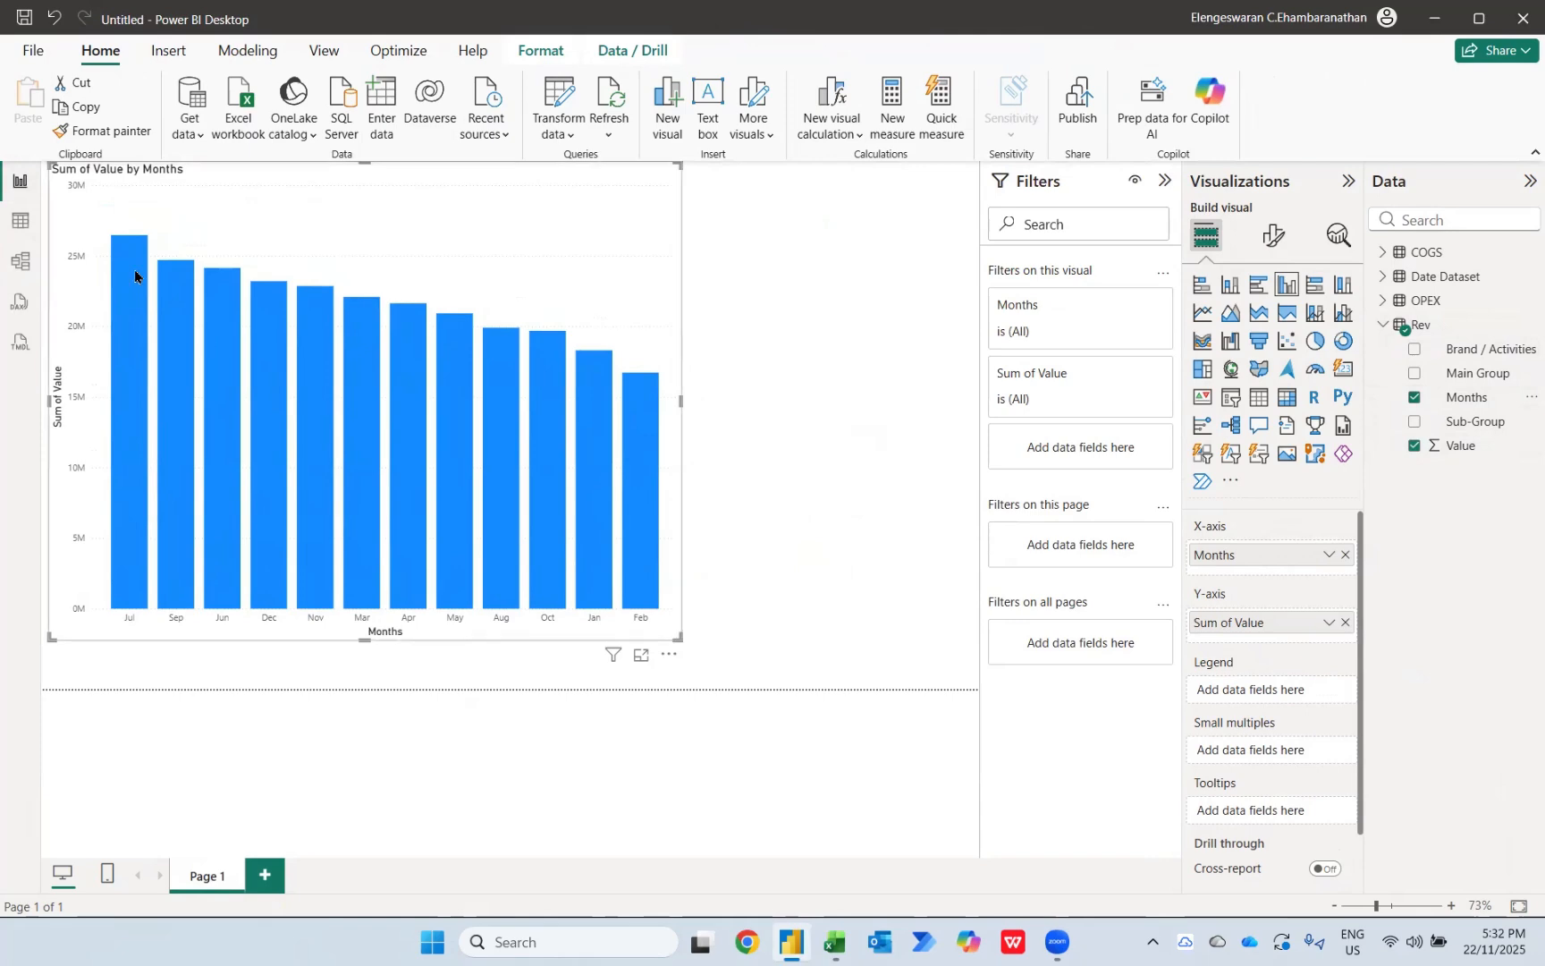
Step: Sort the column chart's axis by Months, descending and ascending, to check the month order, and delete the chart
left_click(669, 653)
mouse_move(737, 781)
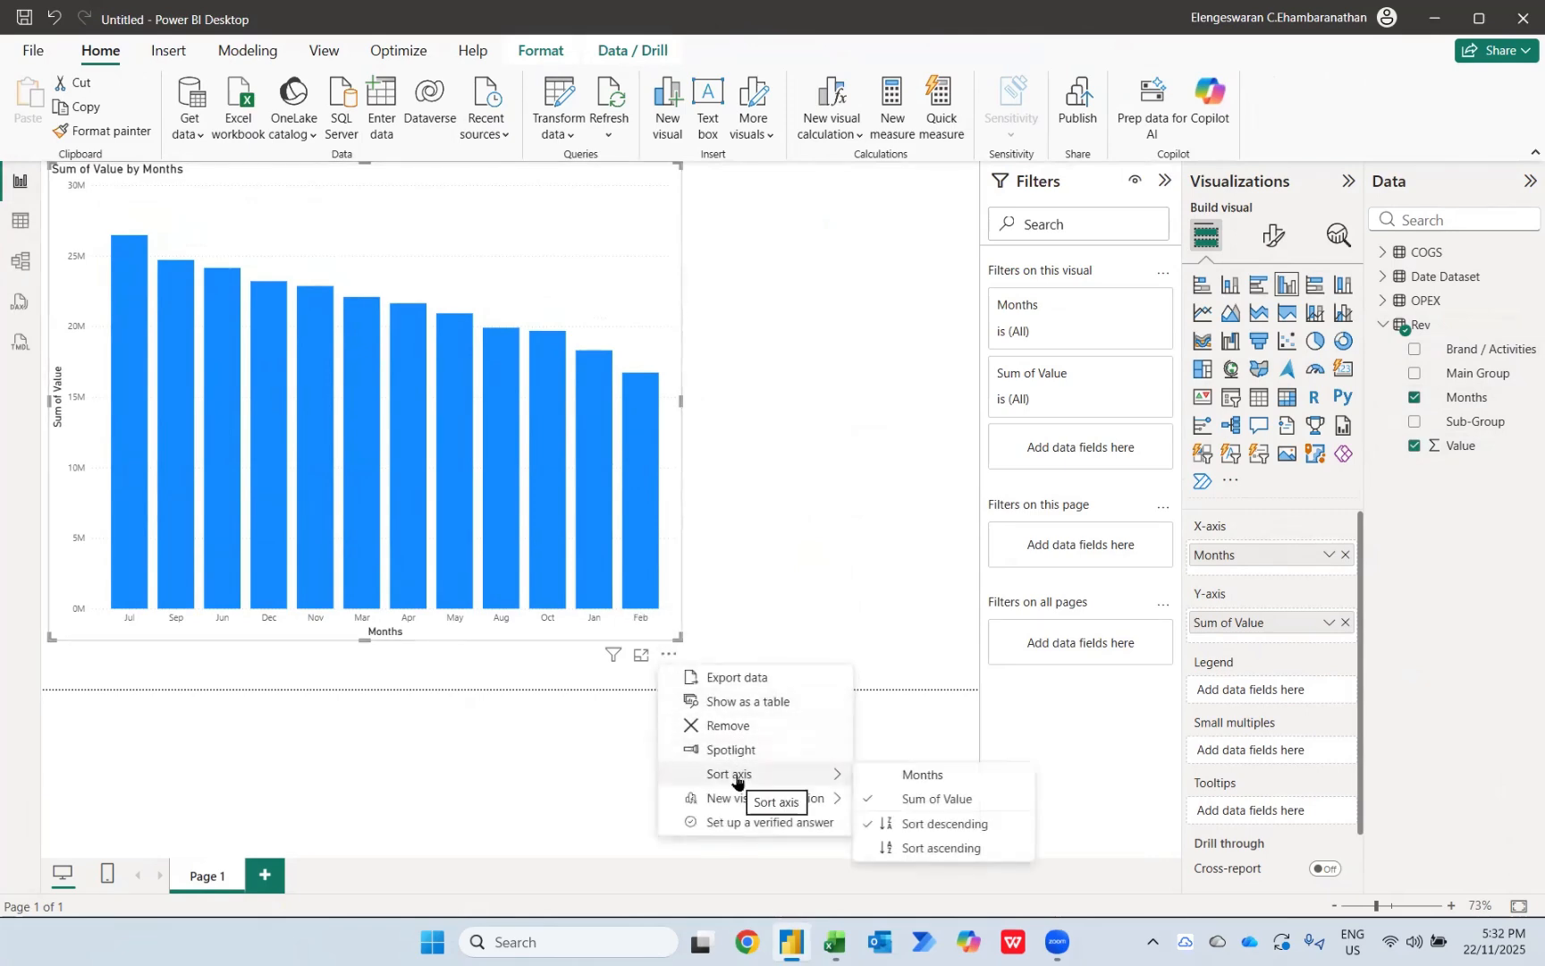
left_click(884, 781)
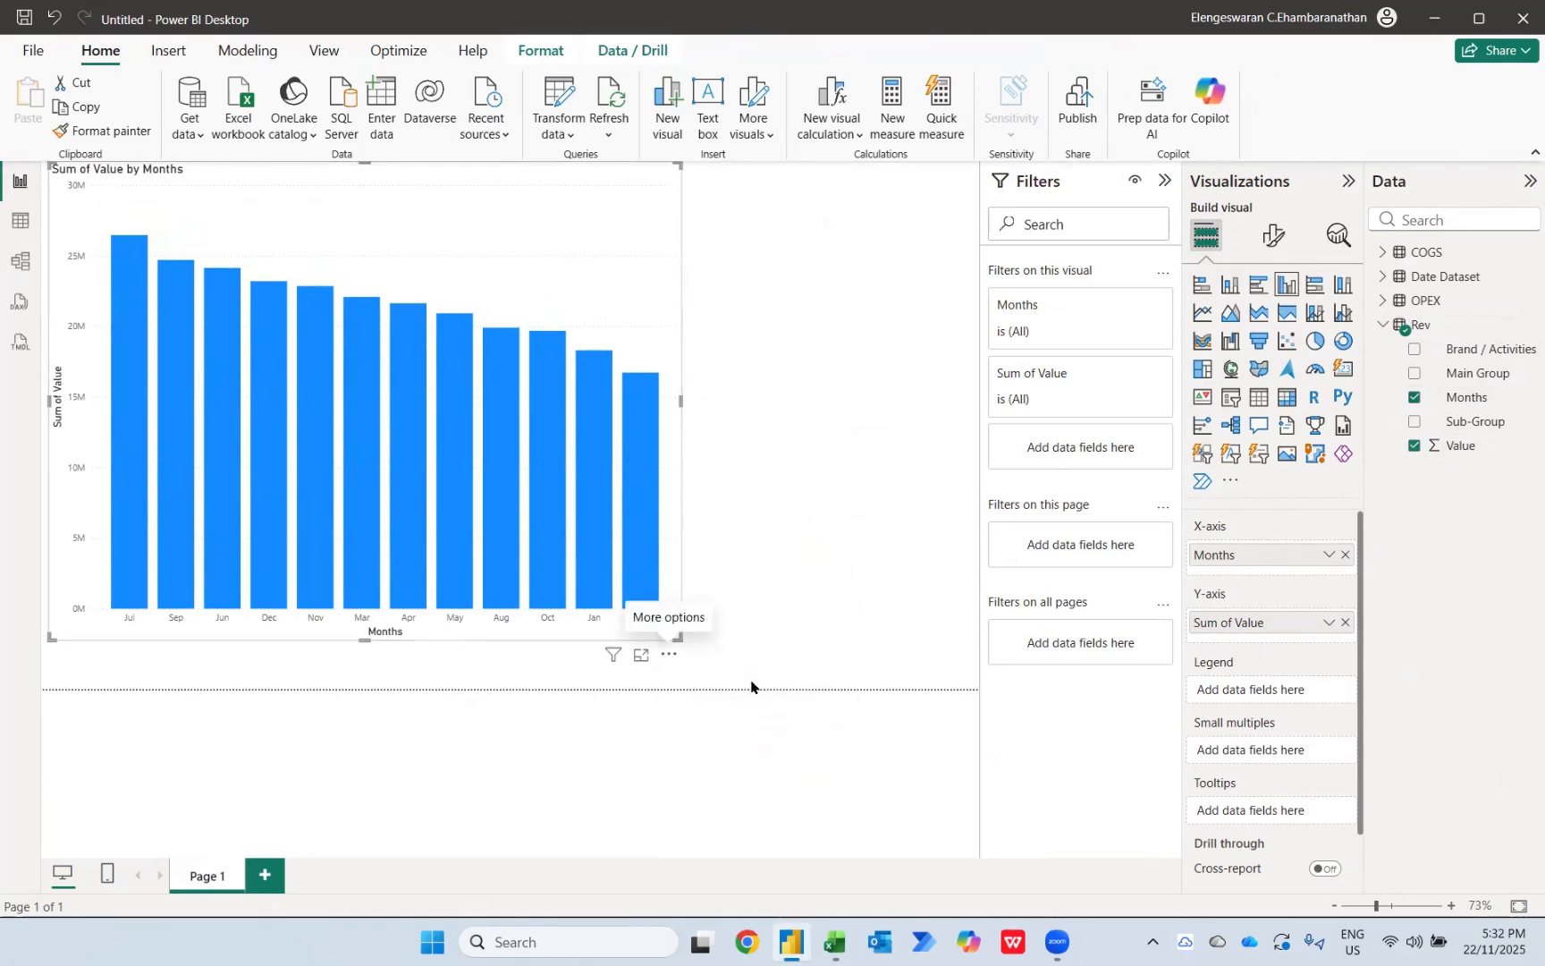
left_click(672, 658)
mouse_move(780, 775)
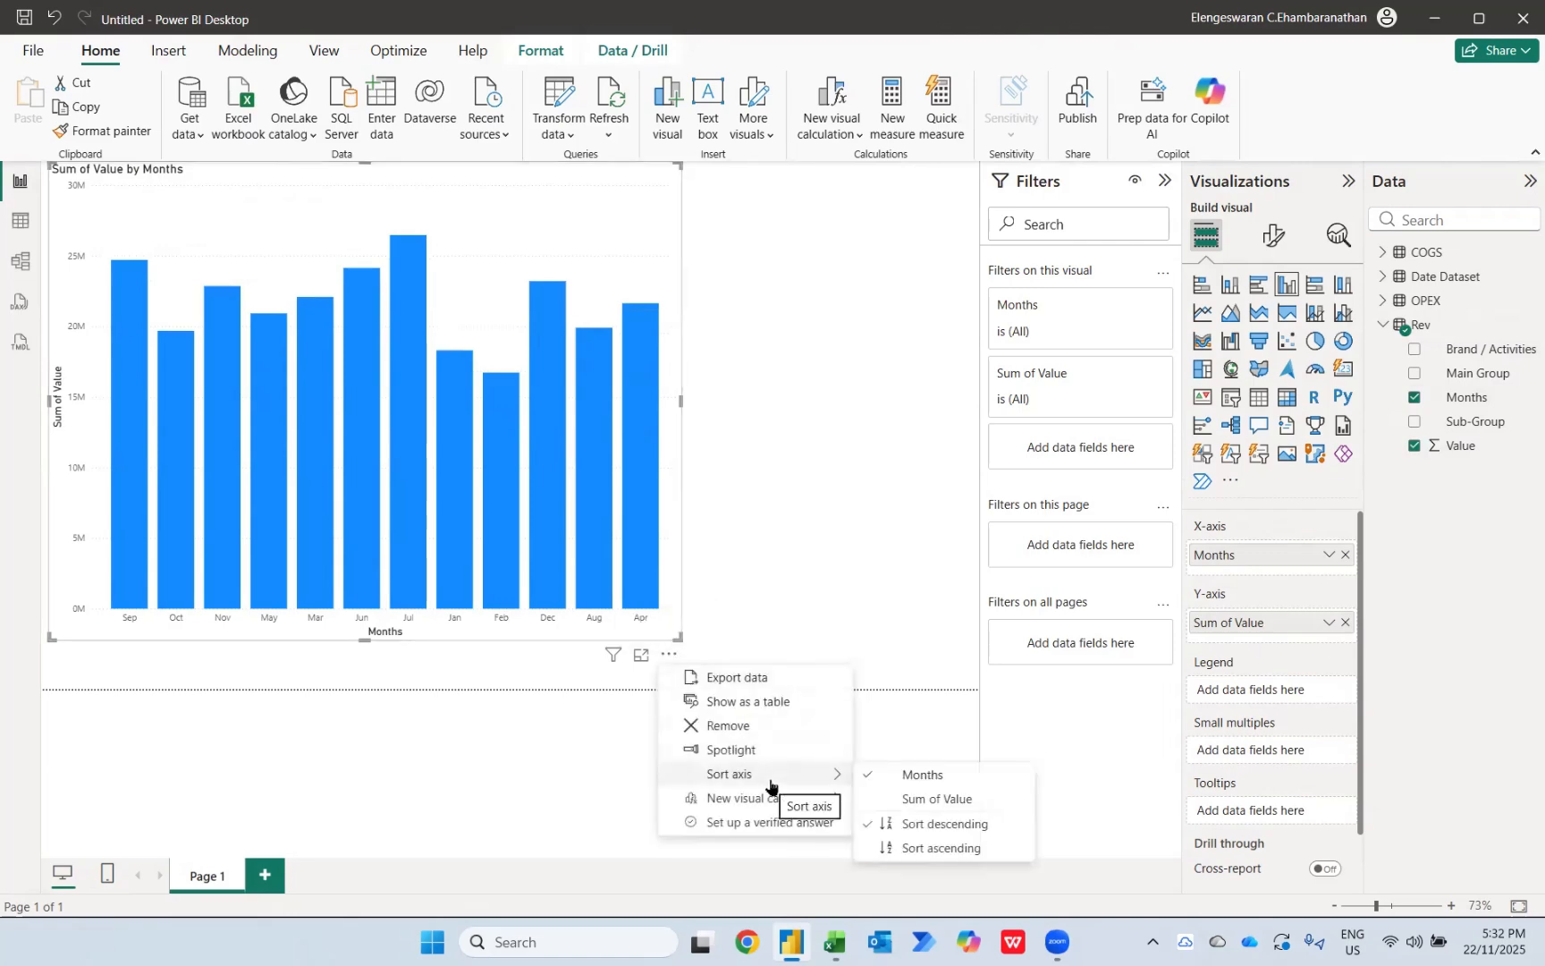
left_click(945, 847)
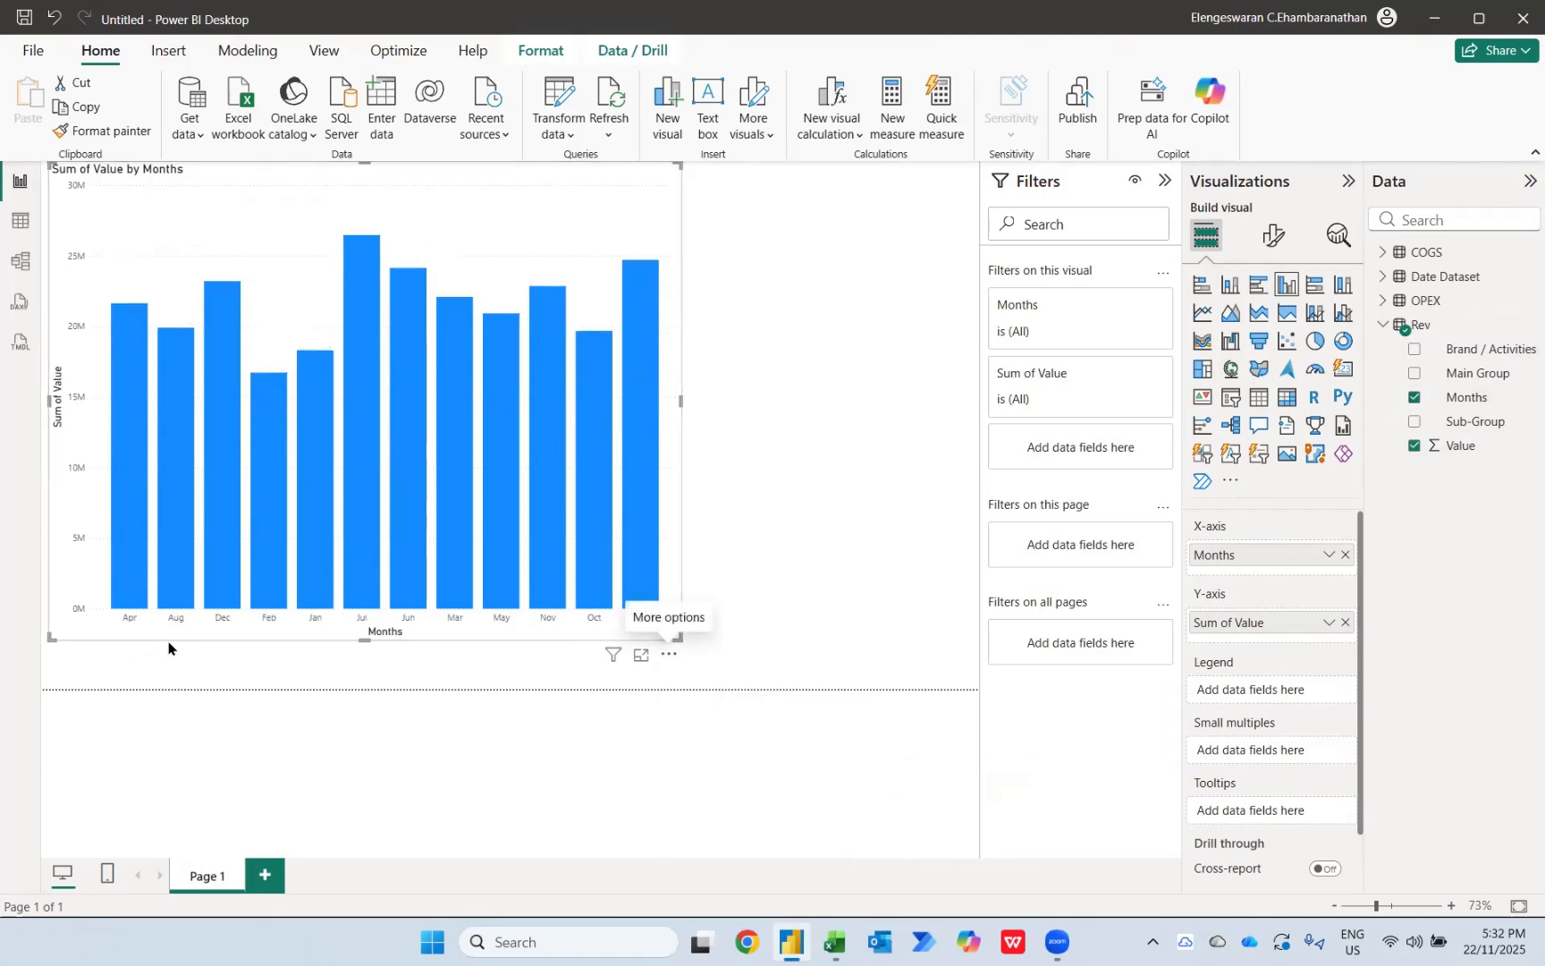
mouse_move(117, 610)
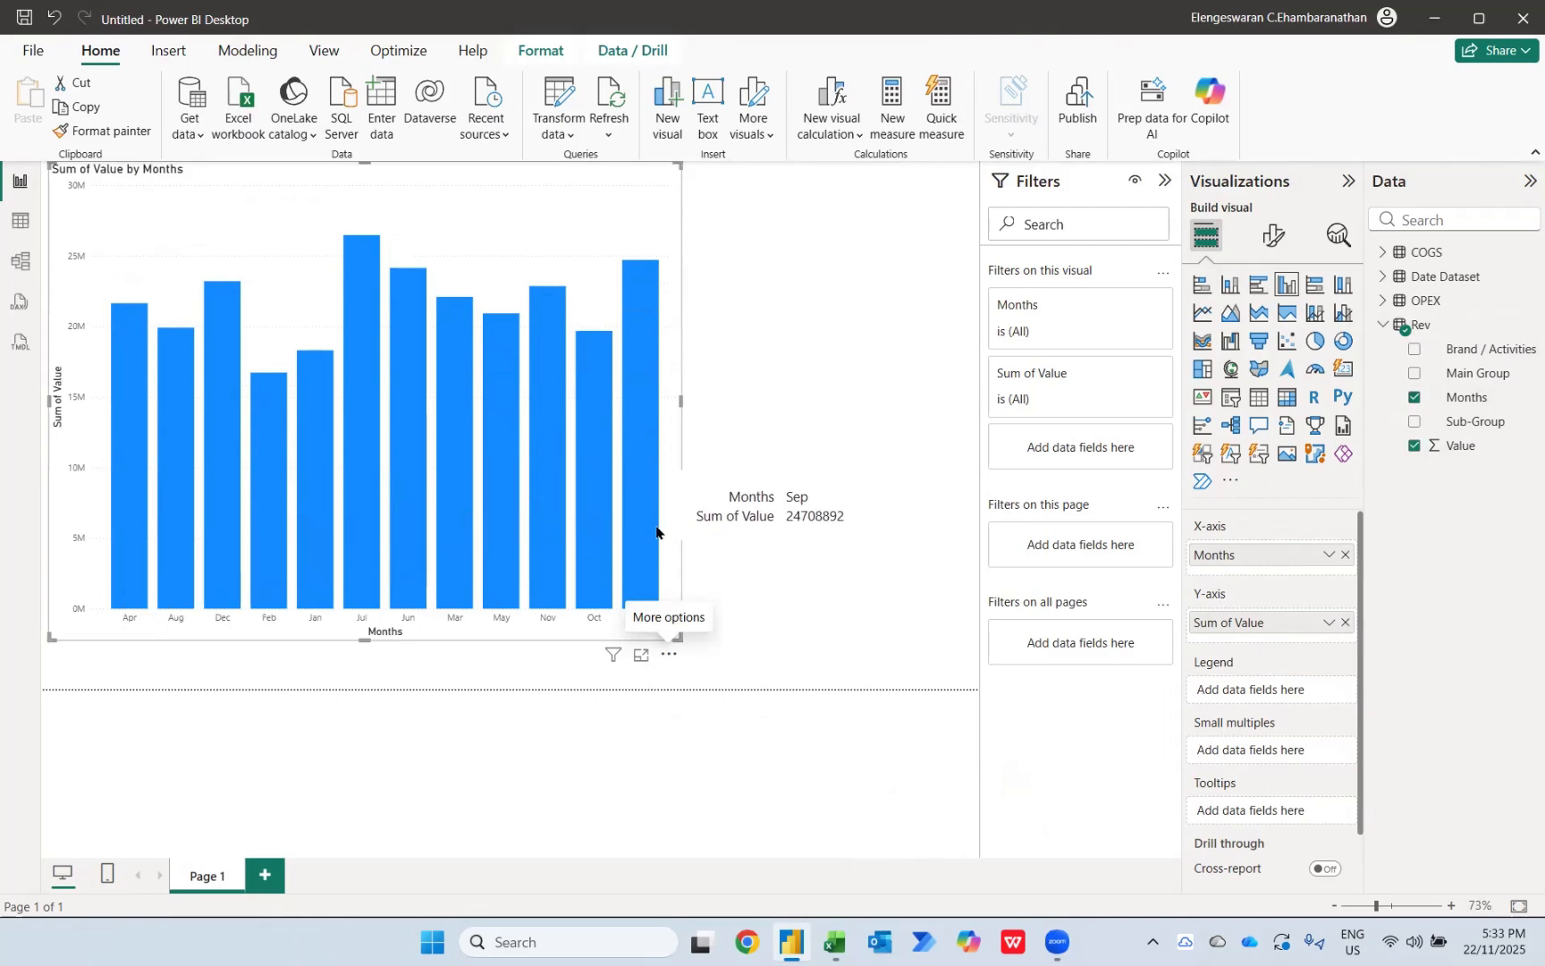
key("Delete")
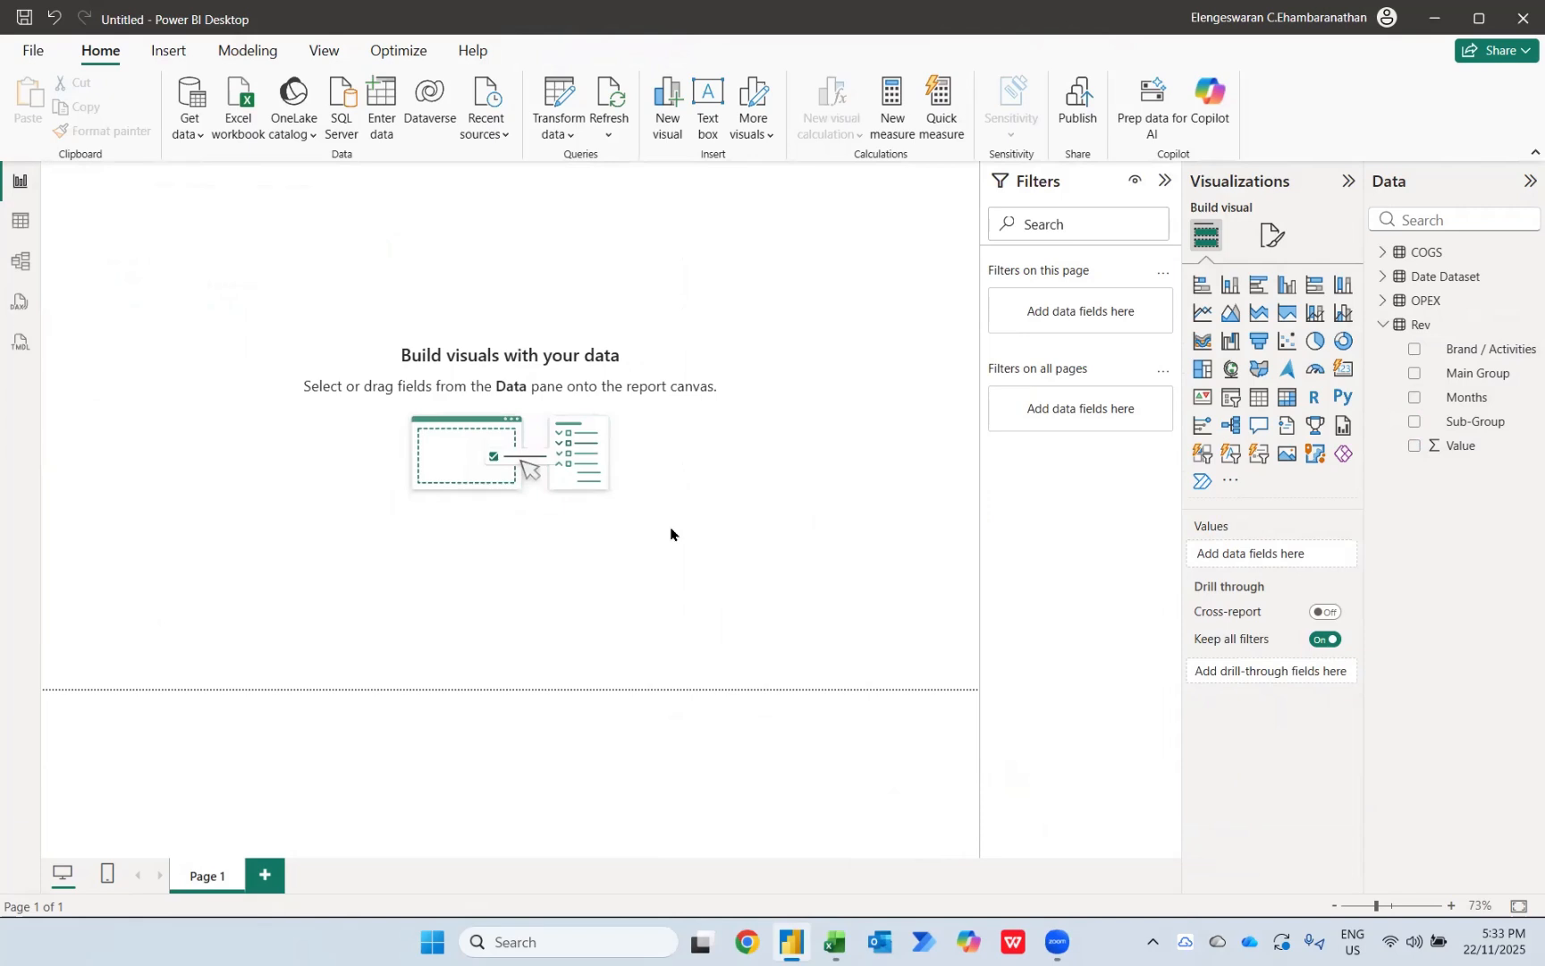
Step: Set the Months column of Date Dataset to sort by the Index column
left_click(1382, 325)
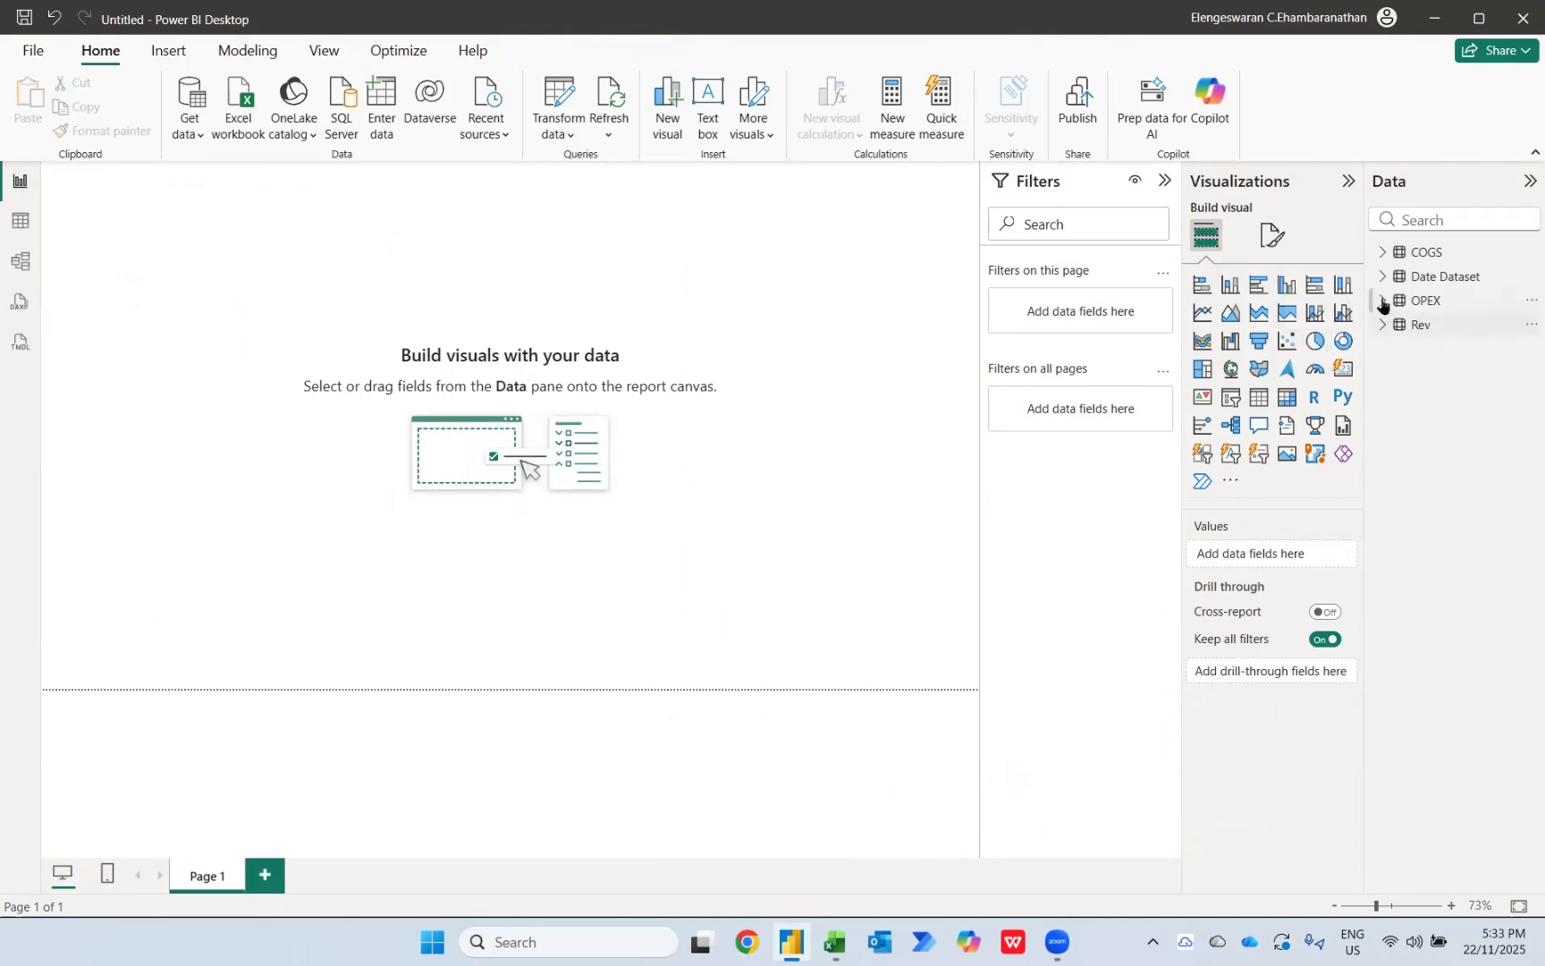
left_click(1381, 277)
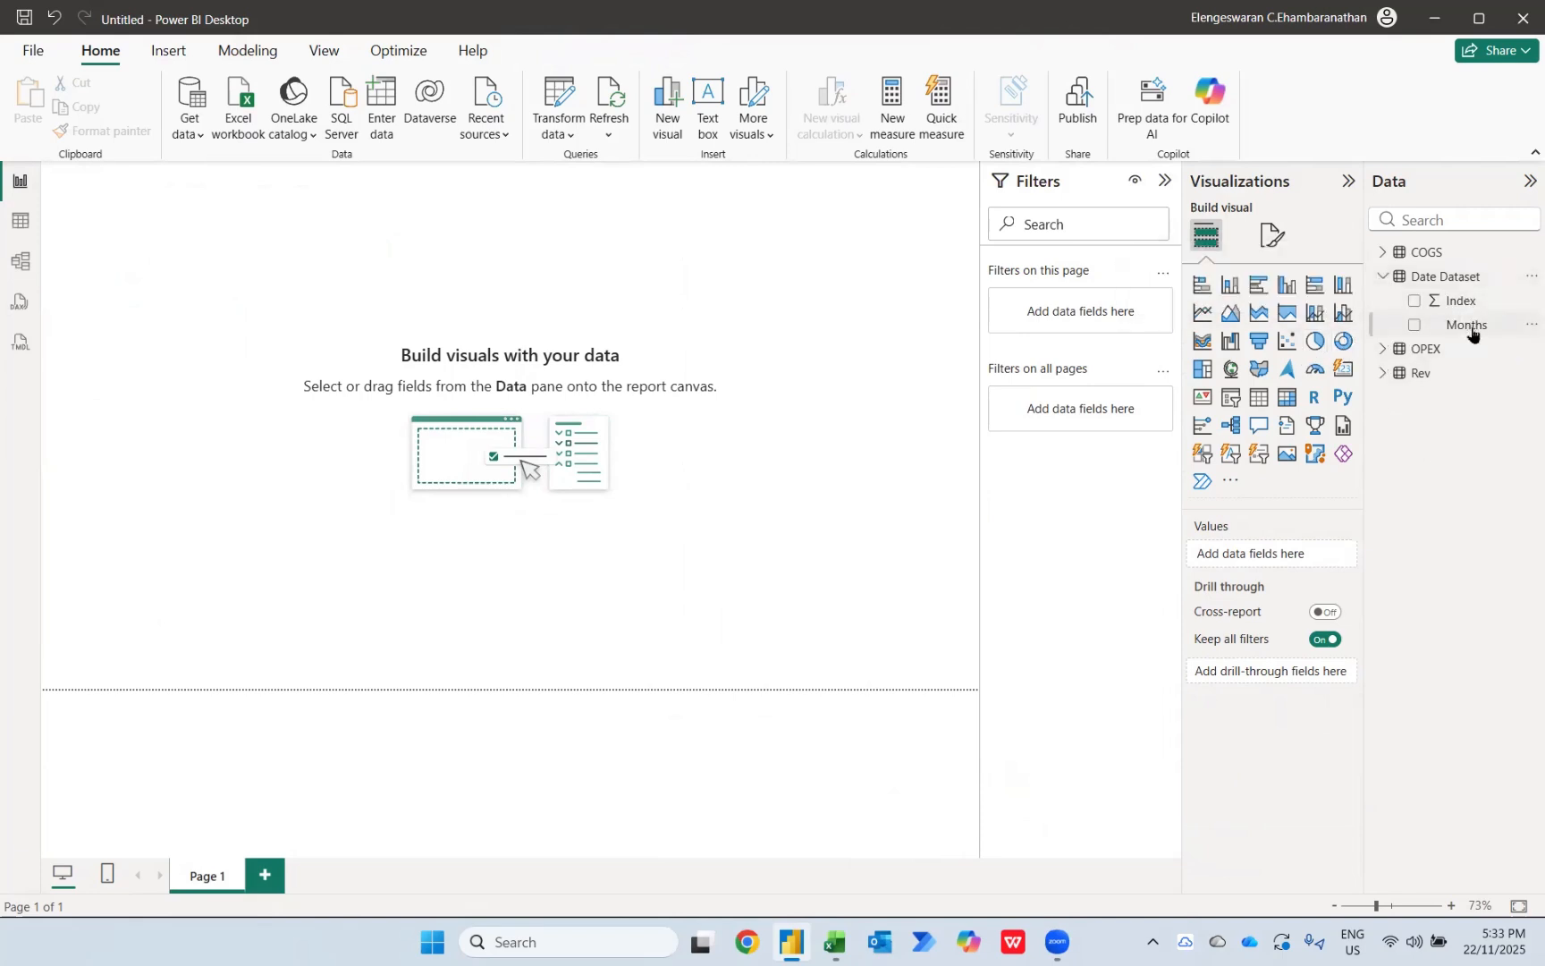
left_click(1471, 327)
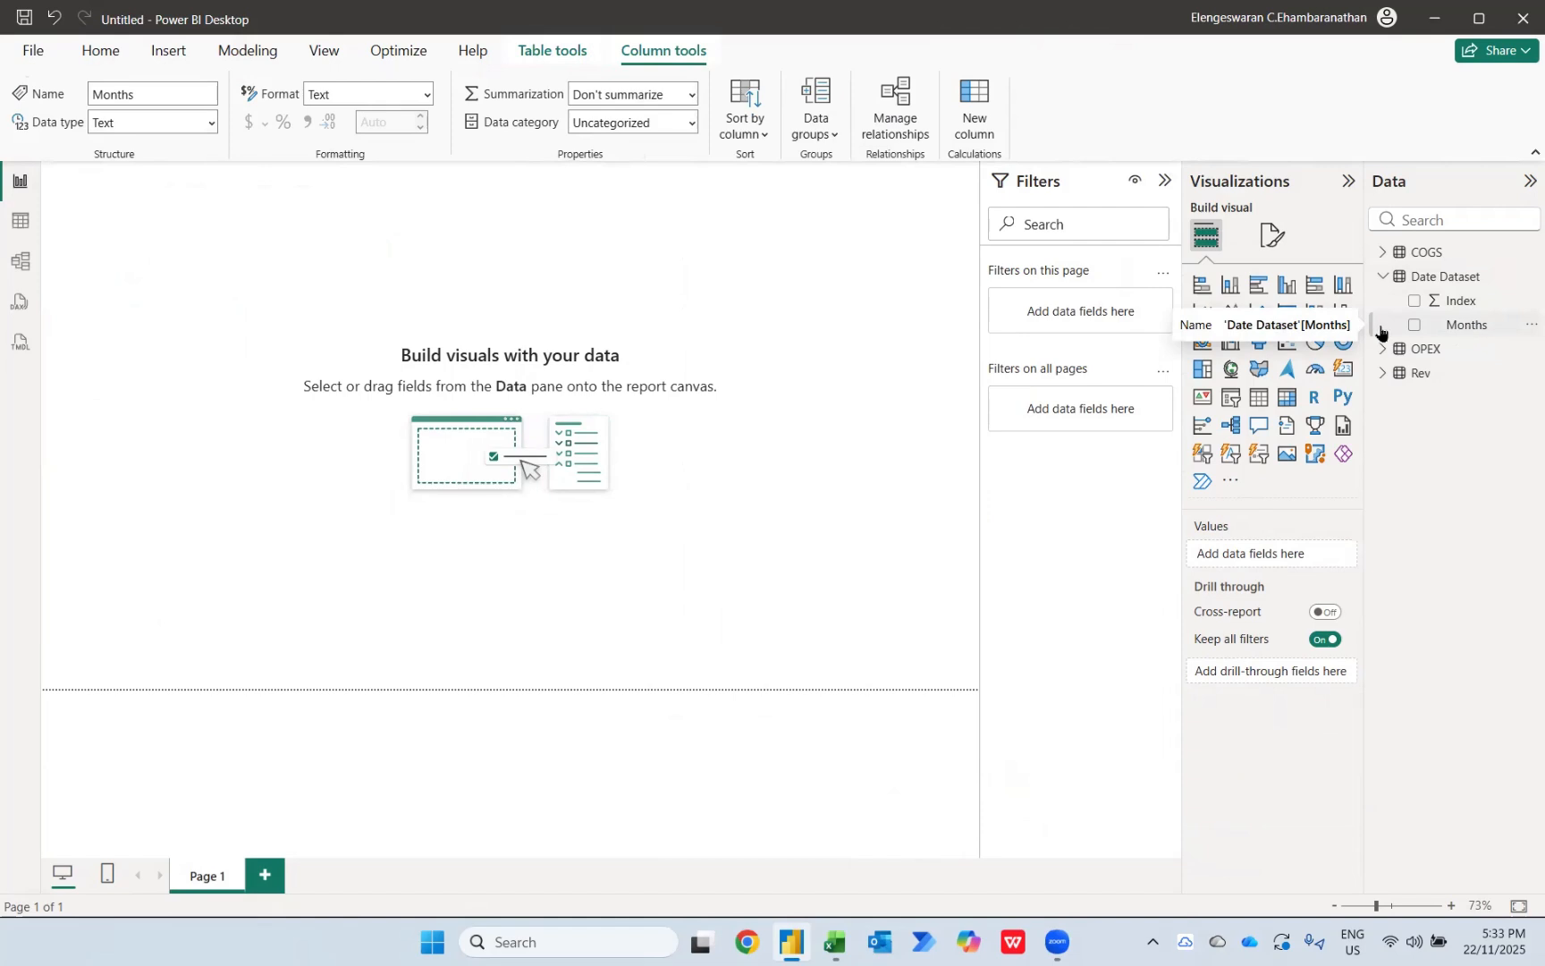
left_click(748, 134)
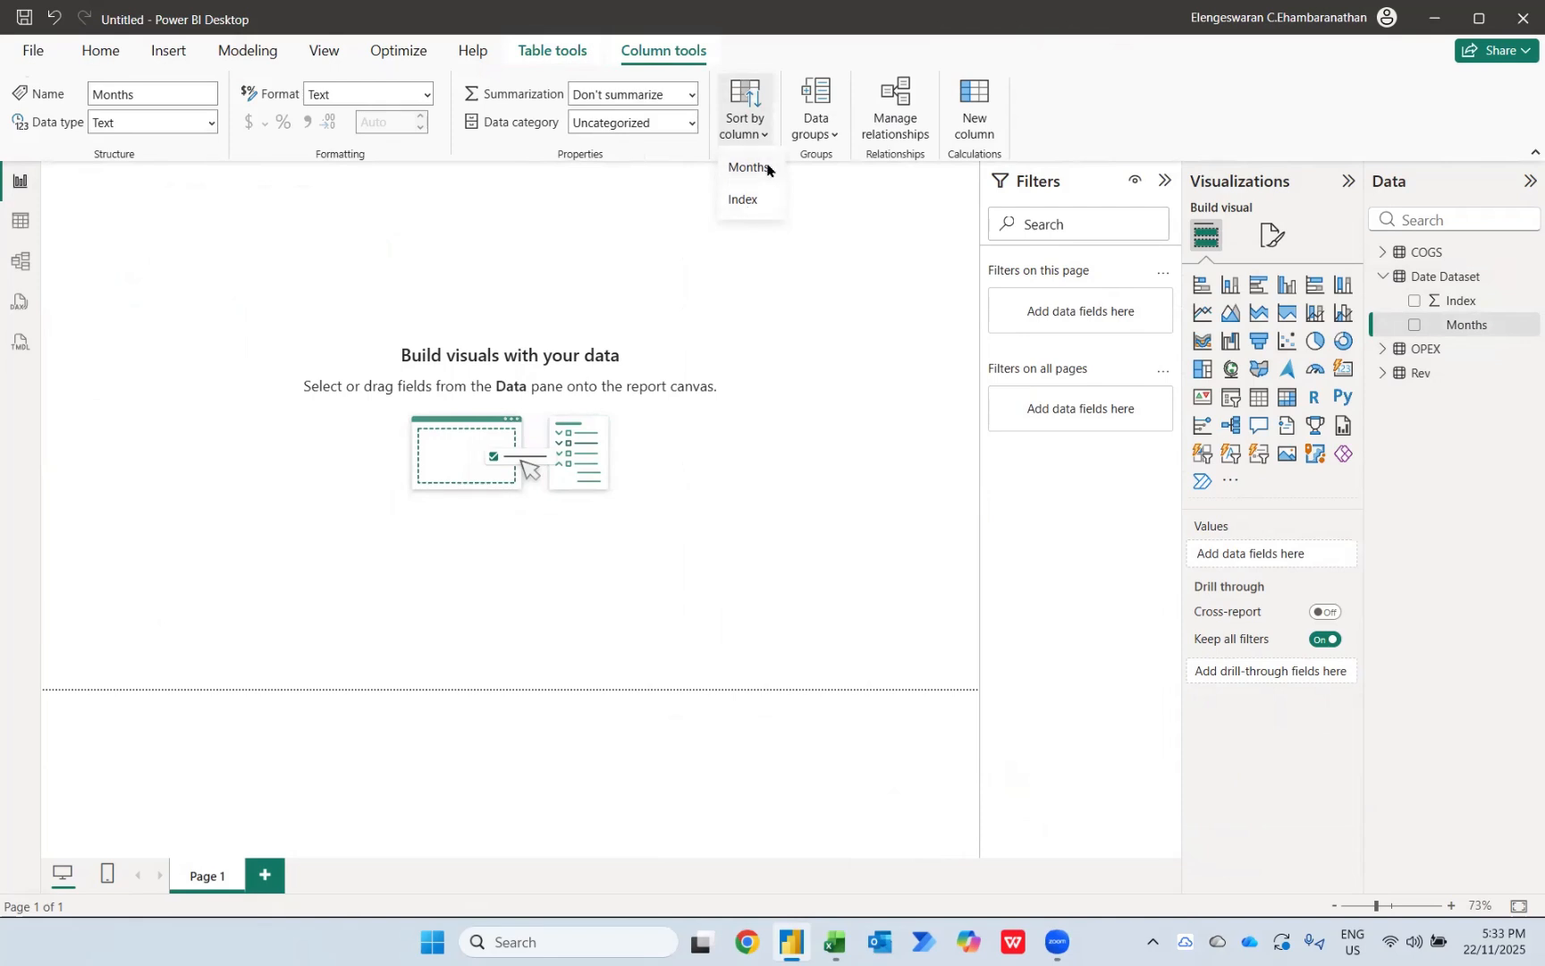
left_click(742, 200)
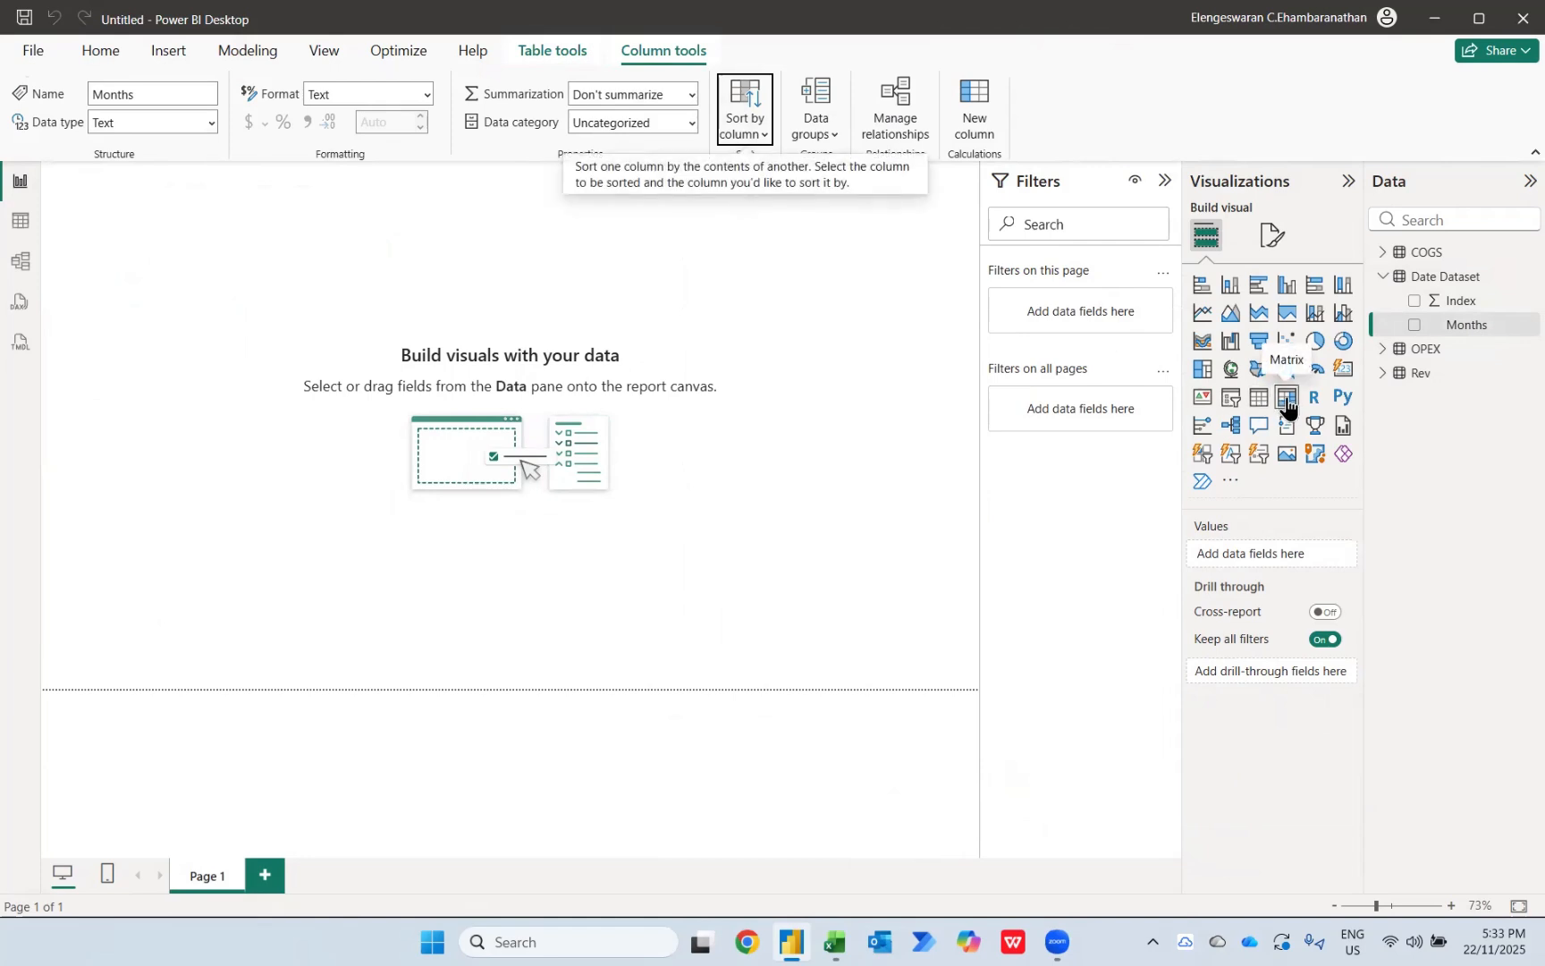
Step: Add a matrix visual to the report page with Months from Date Dataset as its rows
left_click(1286, 400)
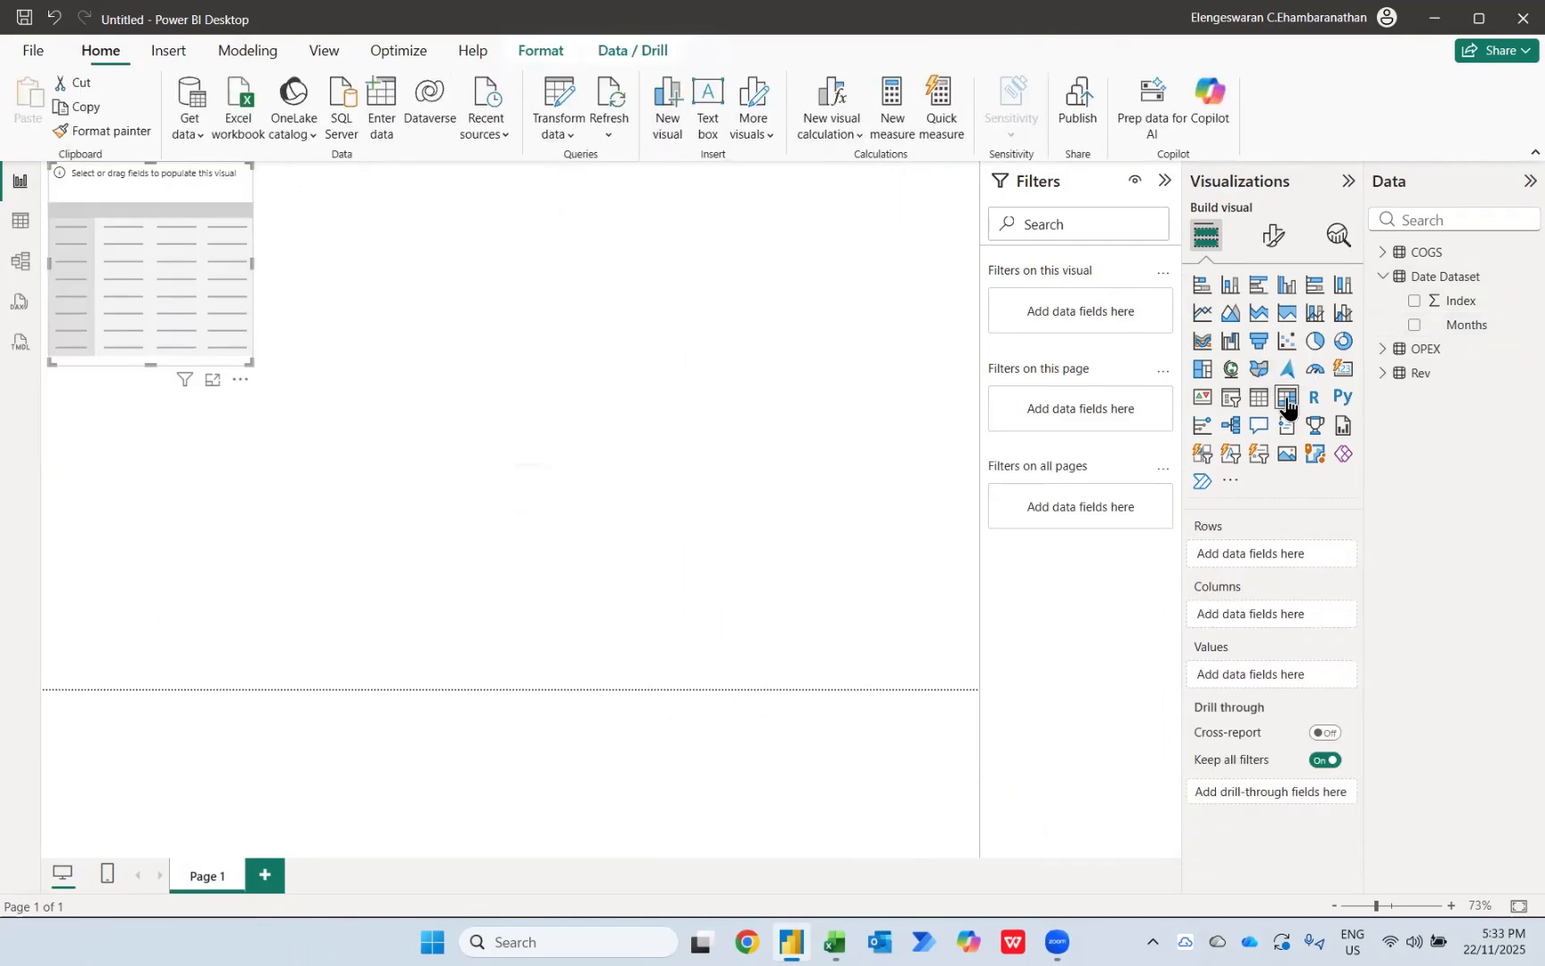
left_click(1414, 325)
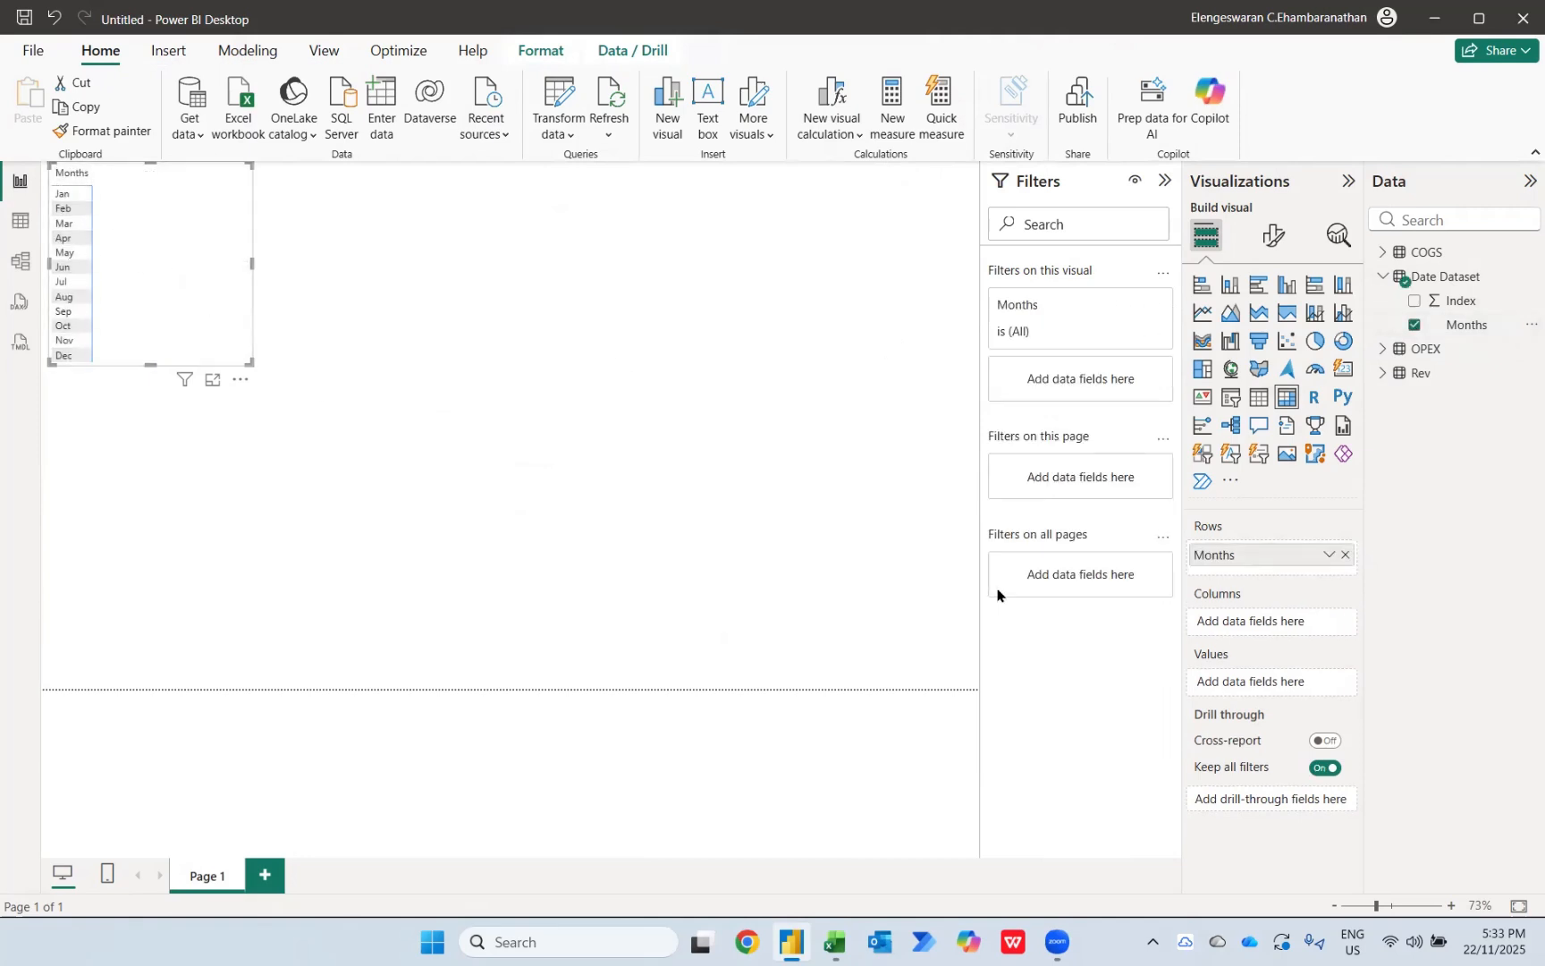
Step: Move Months from the matrix's rows to its columns and shift the matrix lower on the report page
left_click_drag(1249, 562, 1262, 637)
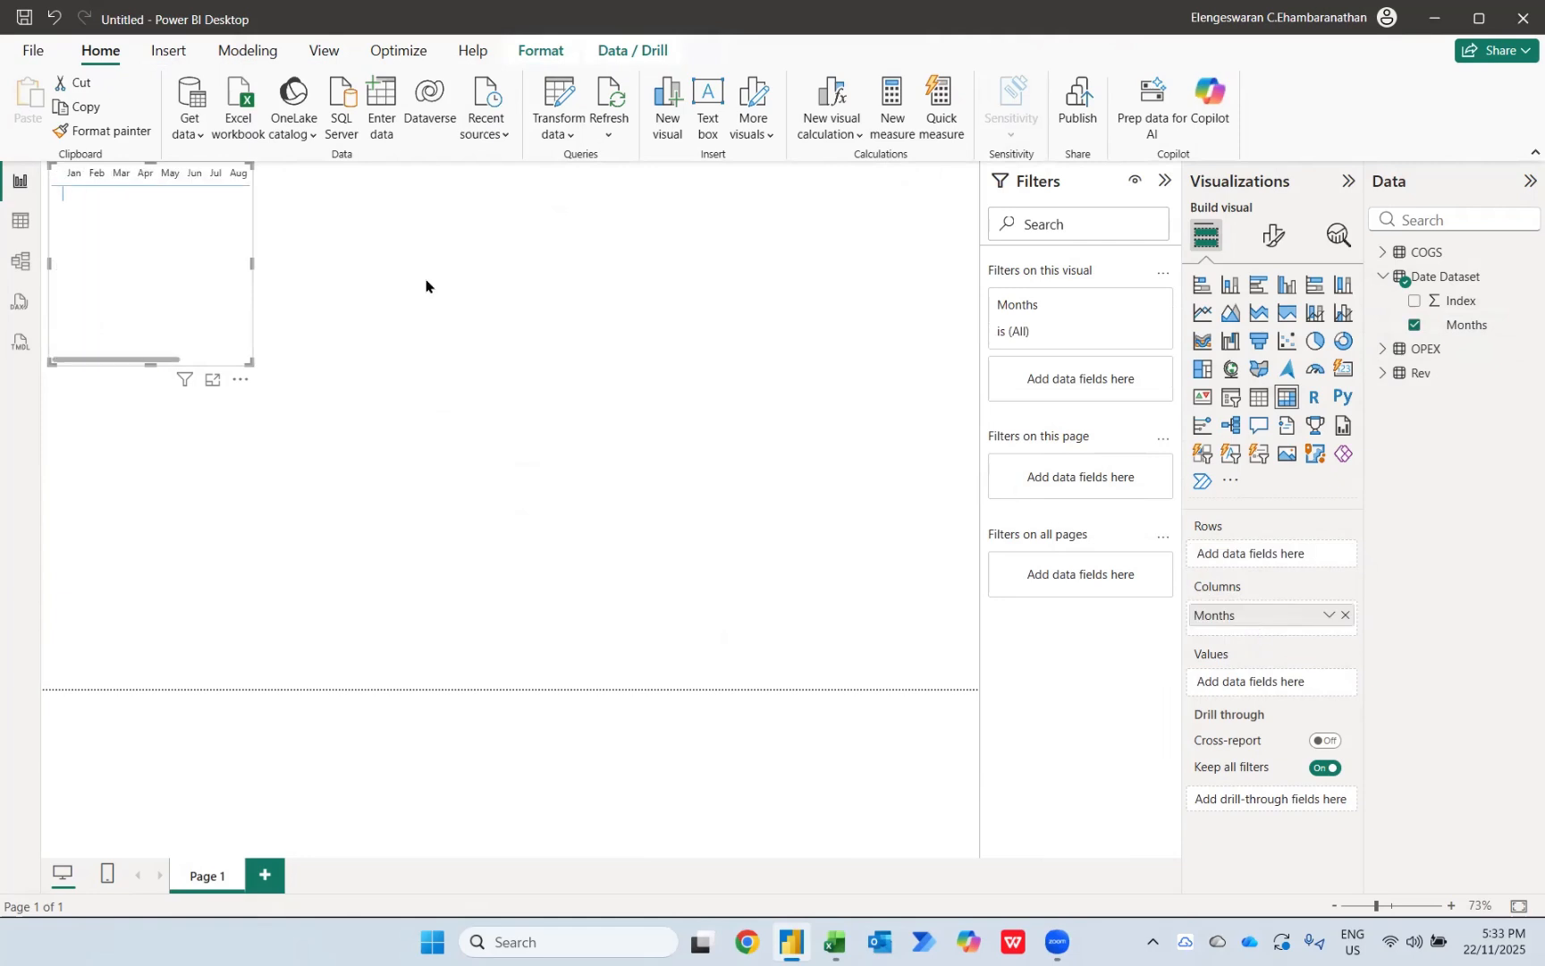
left_click_drag(168, 242, 160, 337)
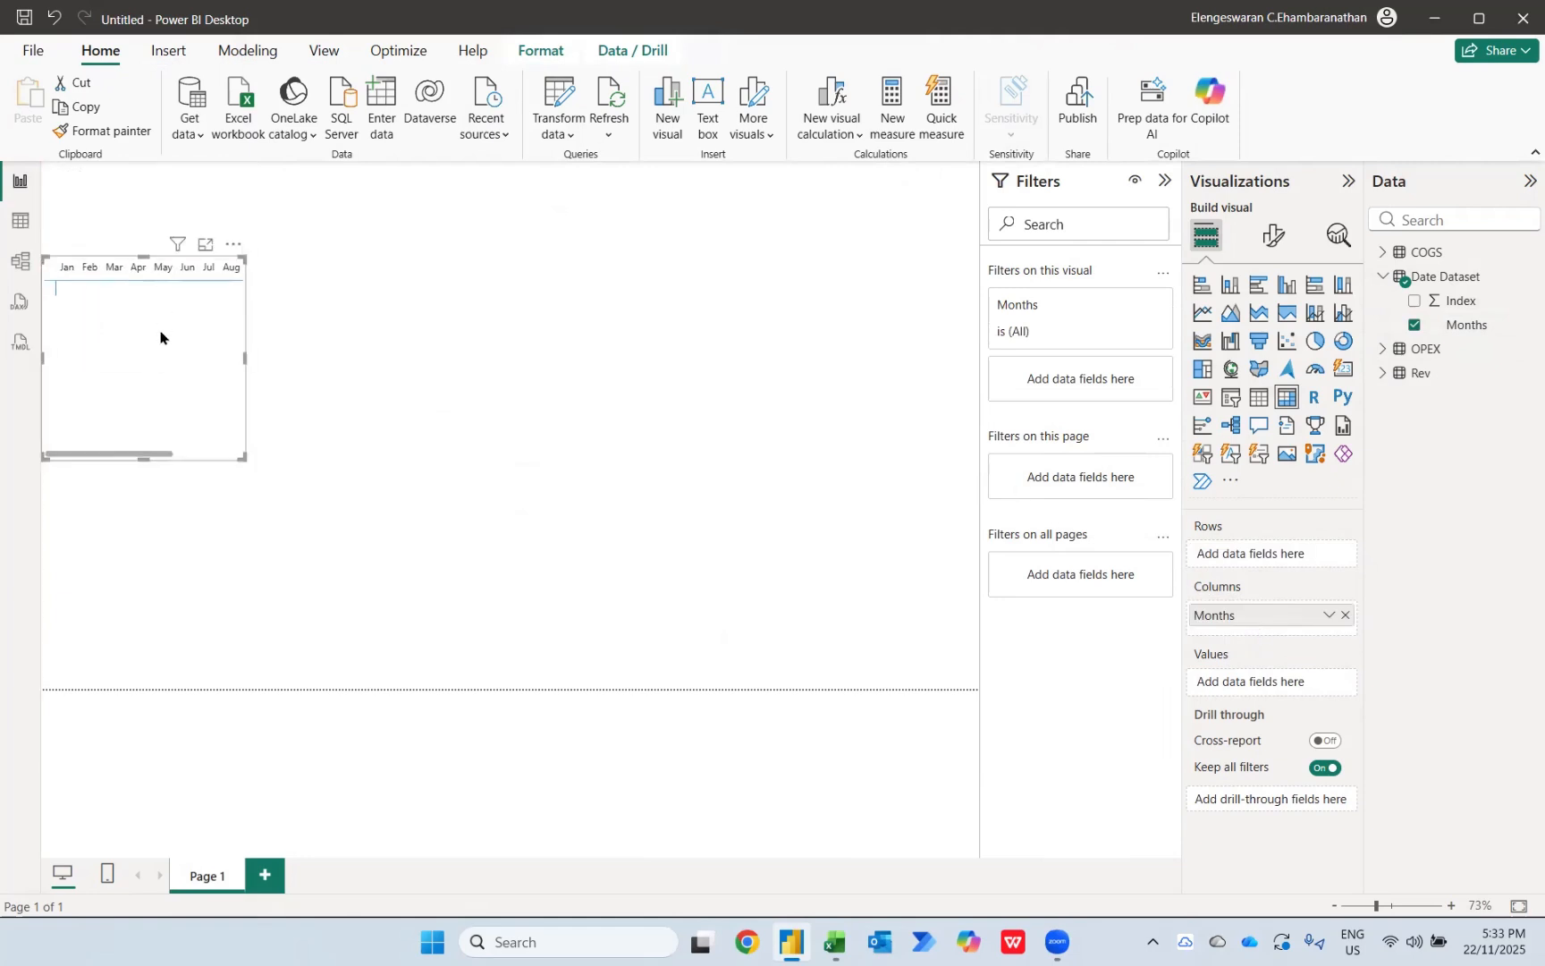
Step: Create the measure Revenue = SUM(Rev[Value]) in Date Dataset and add it to the matrix's values
left_click(1446, 277)
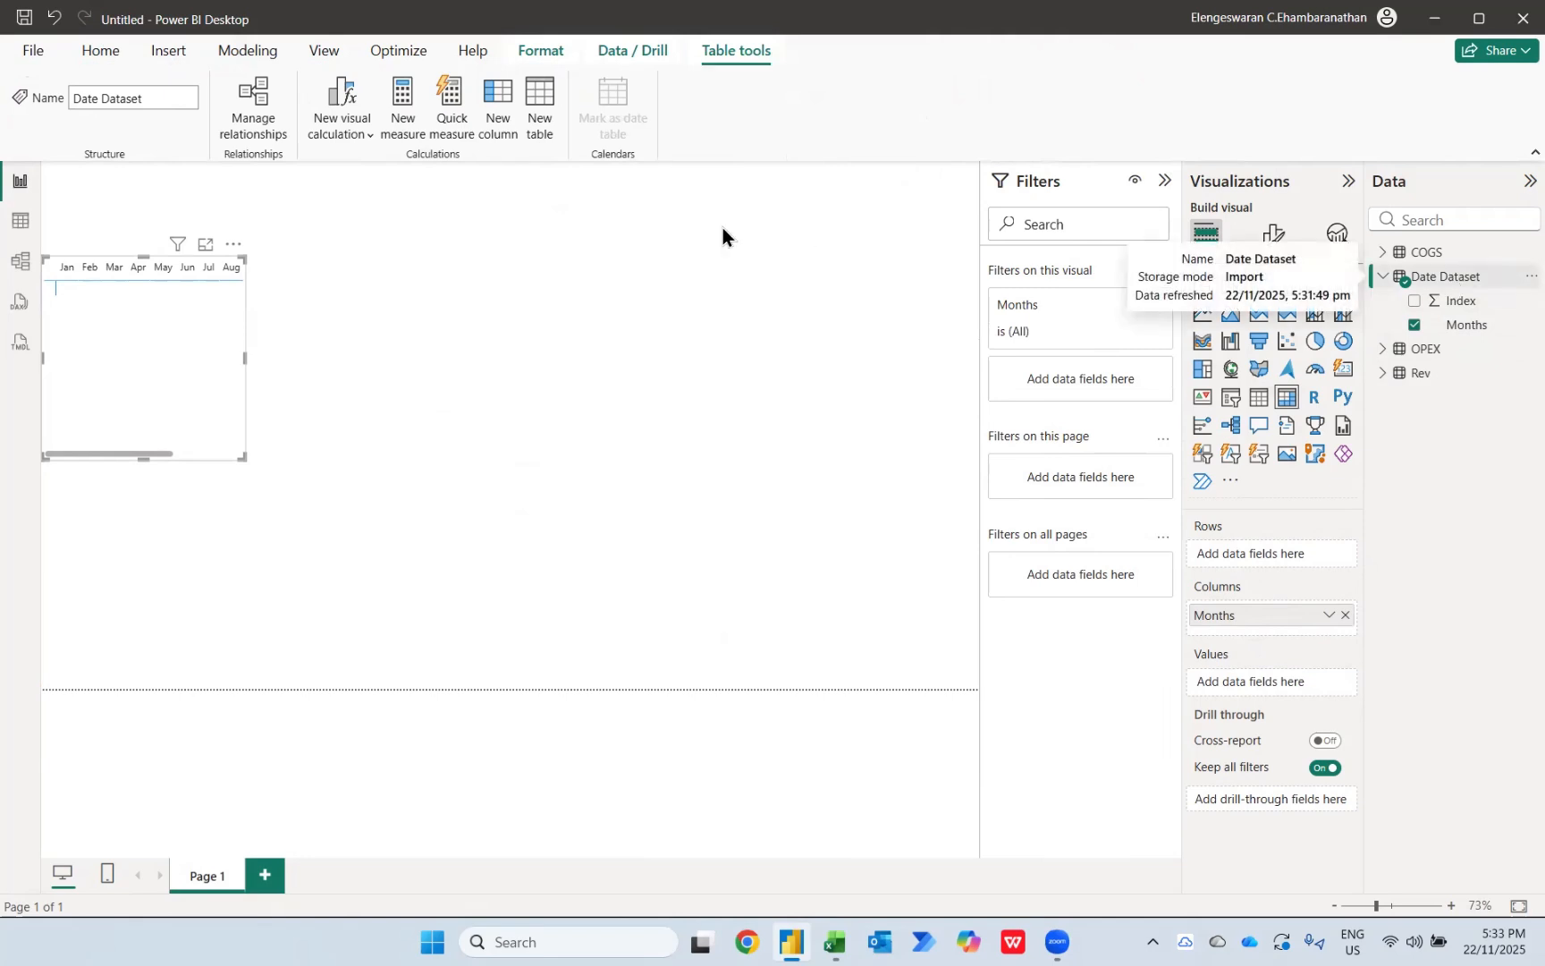
left_click(405, 108)
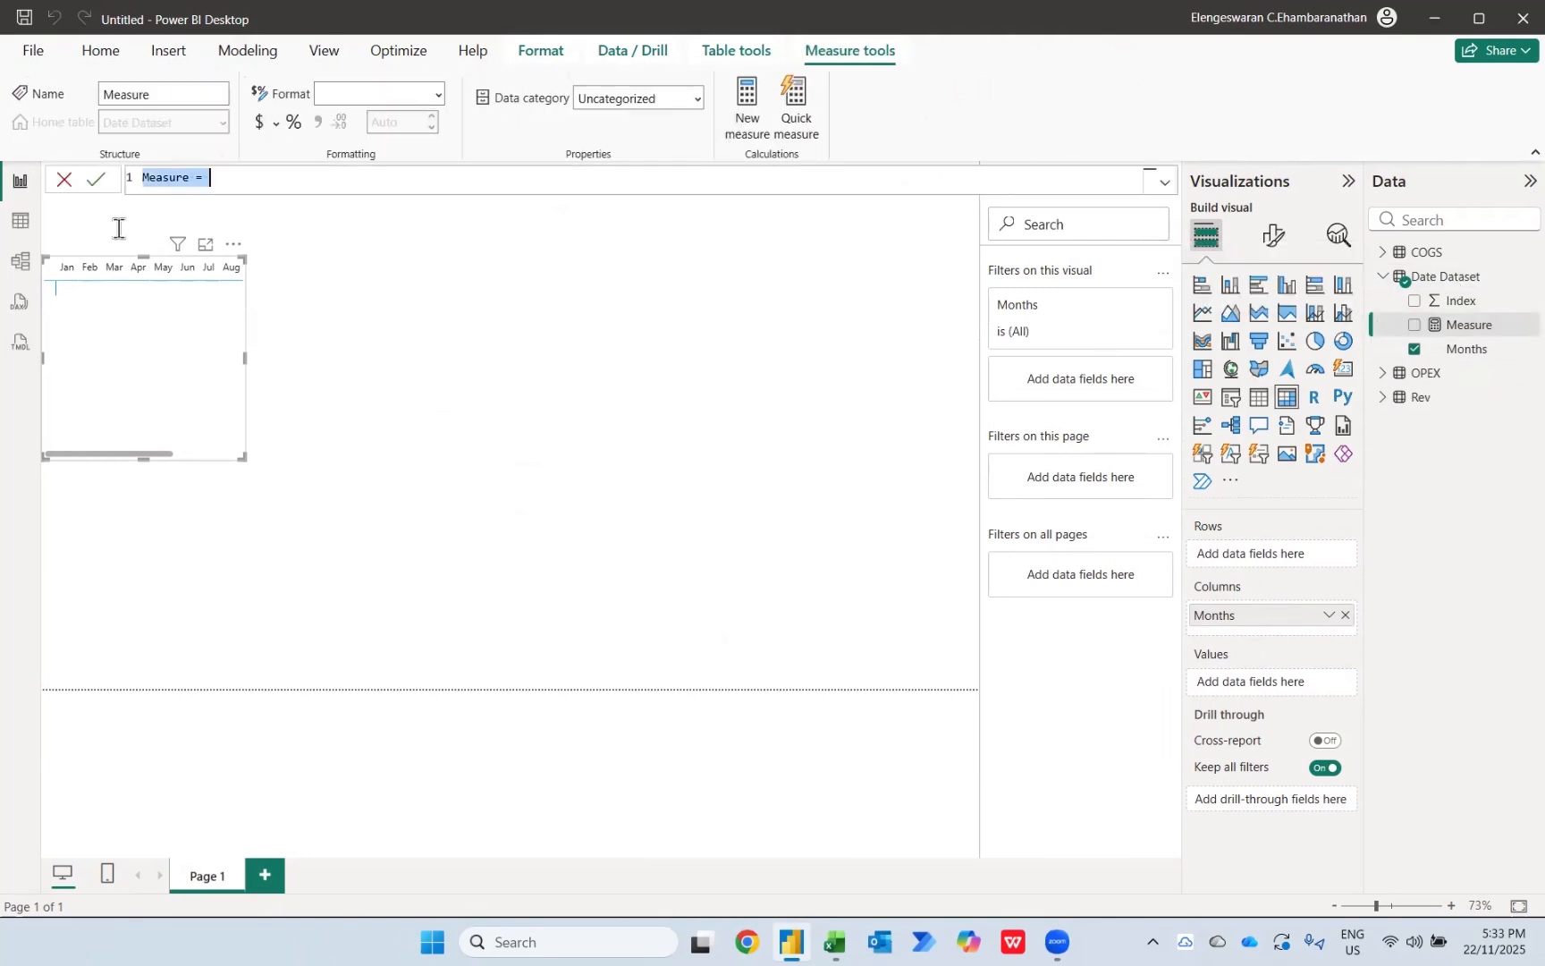
type("Revenue =")
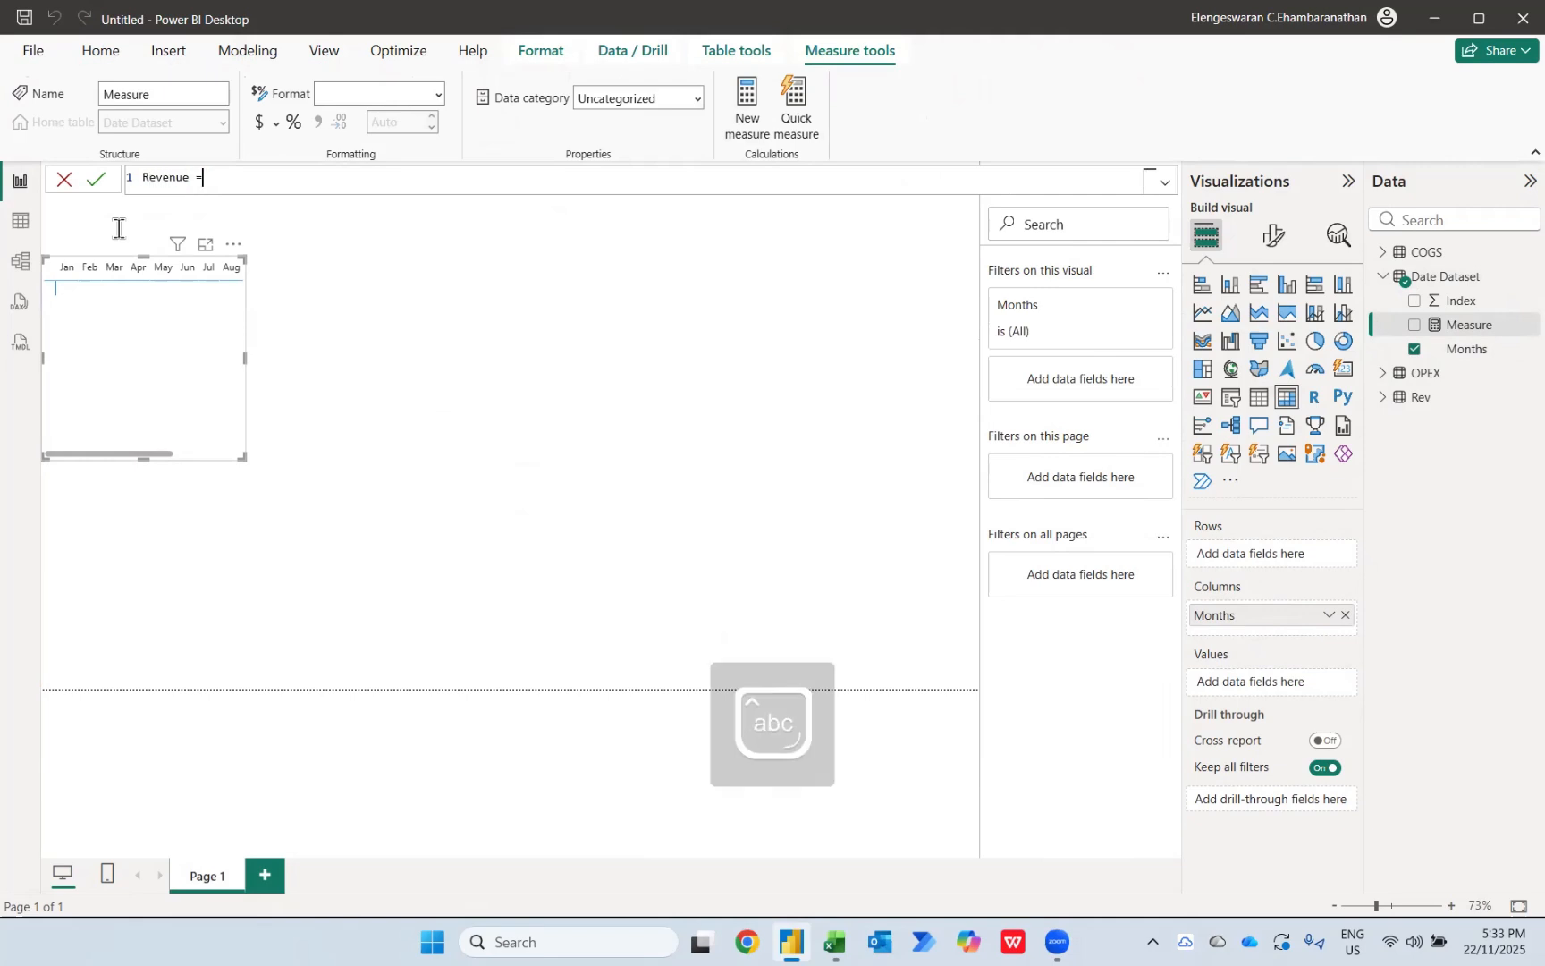
type("SUM(")
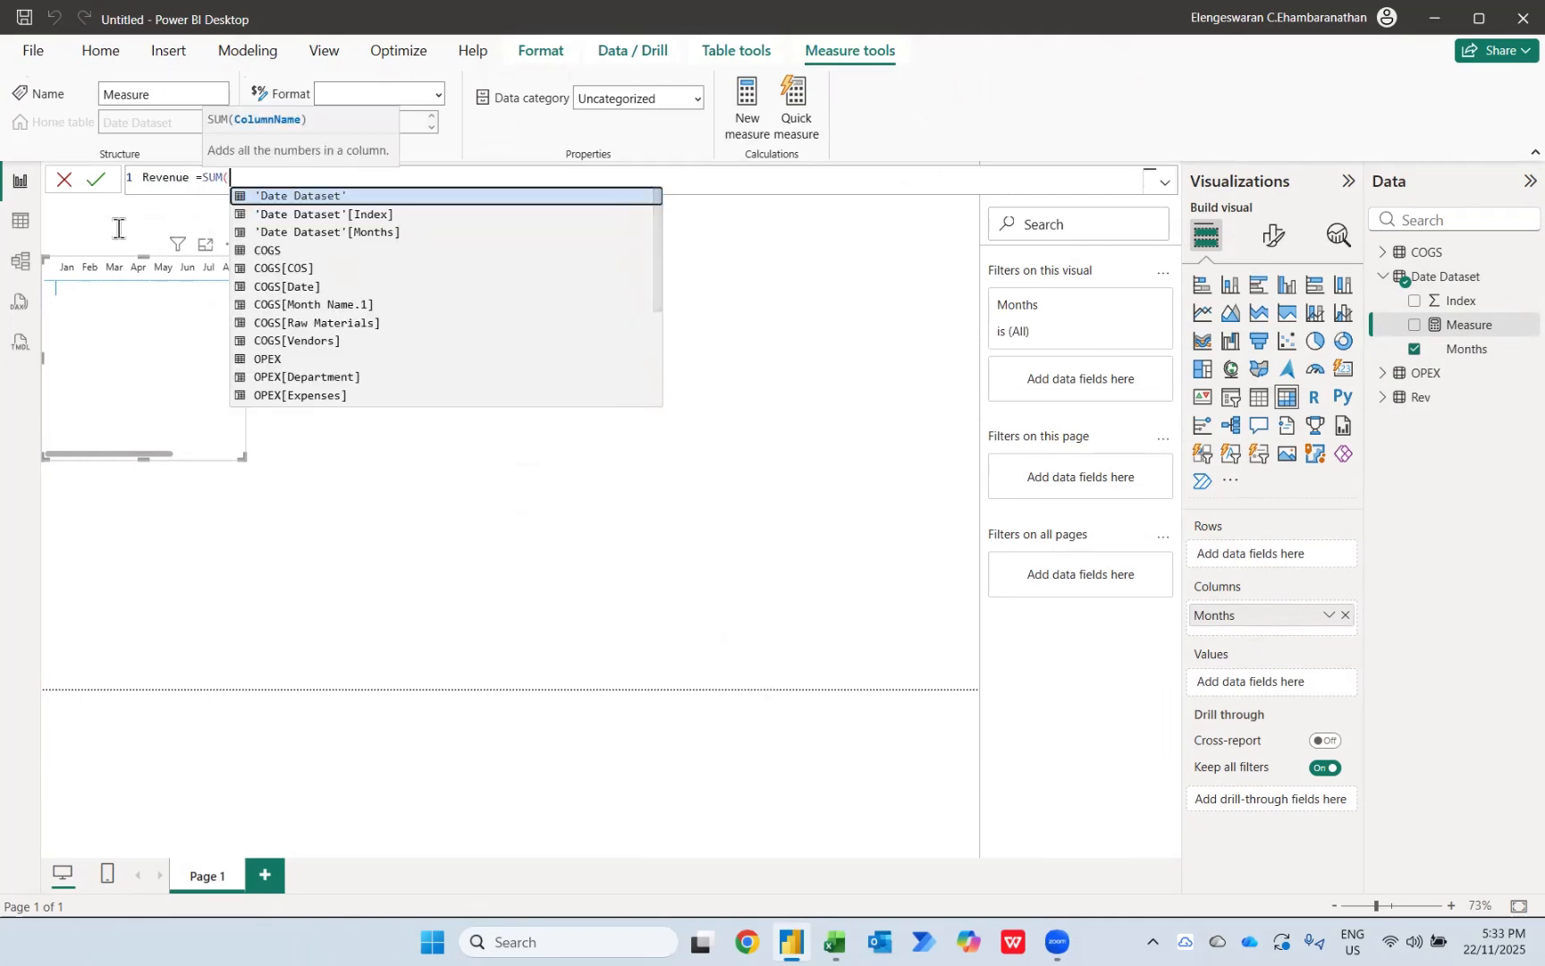
type("re")
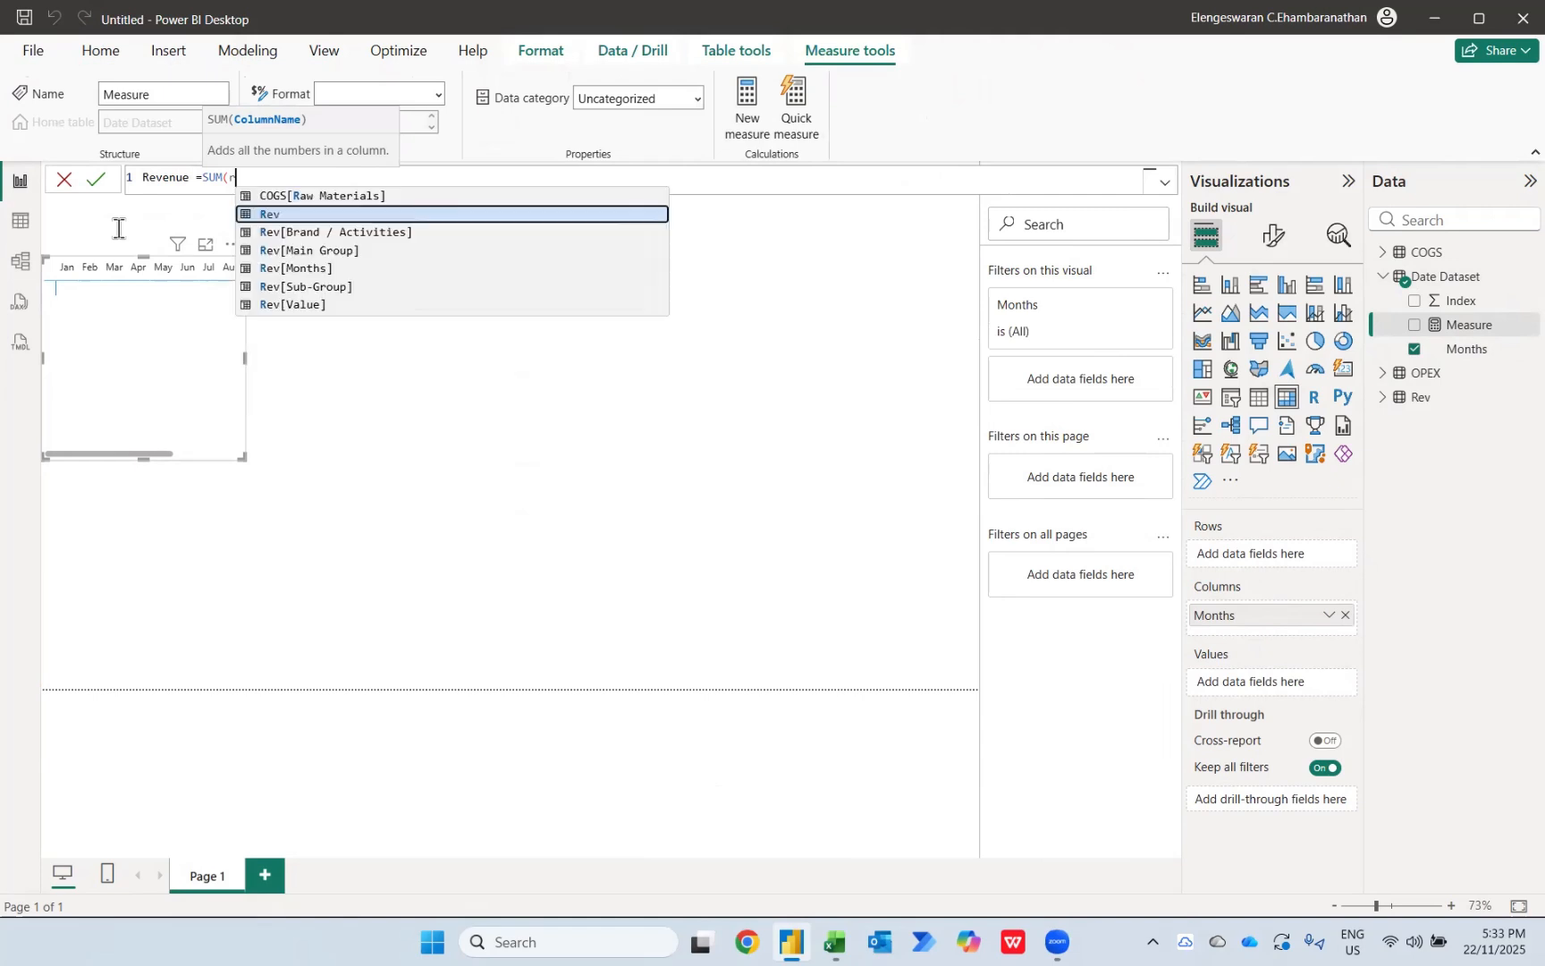
key("Down")
key("Down")
key("Down")
key("Down")
key("Down")
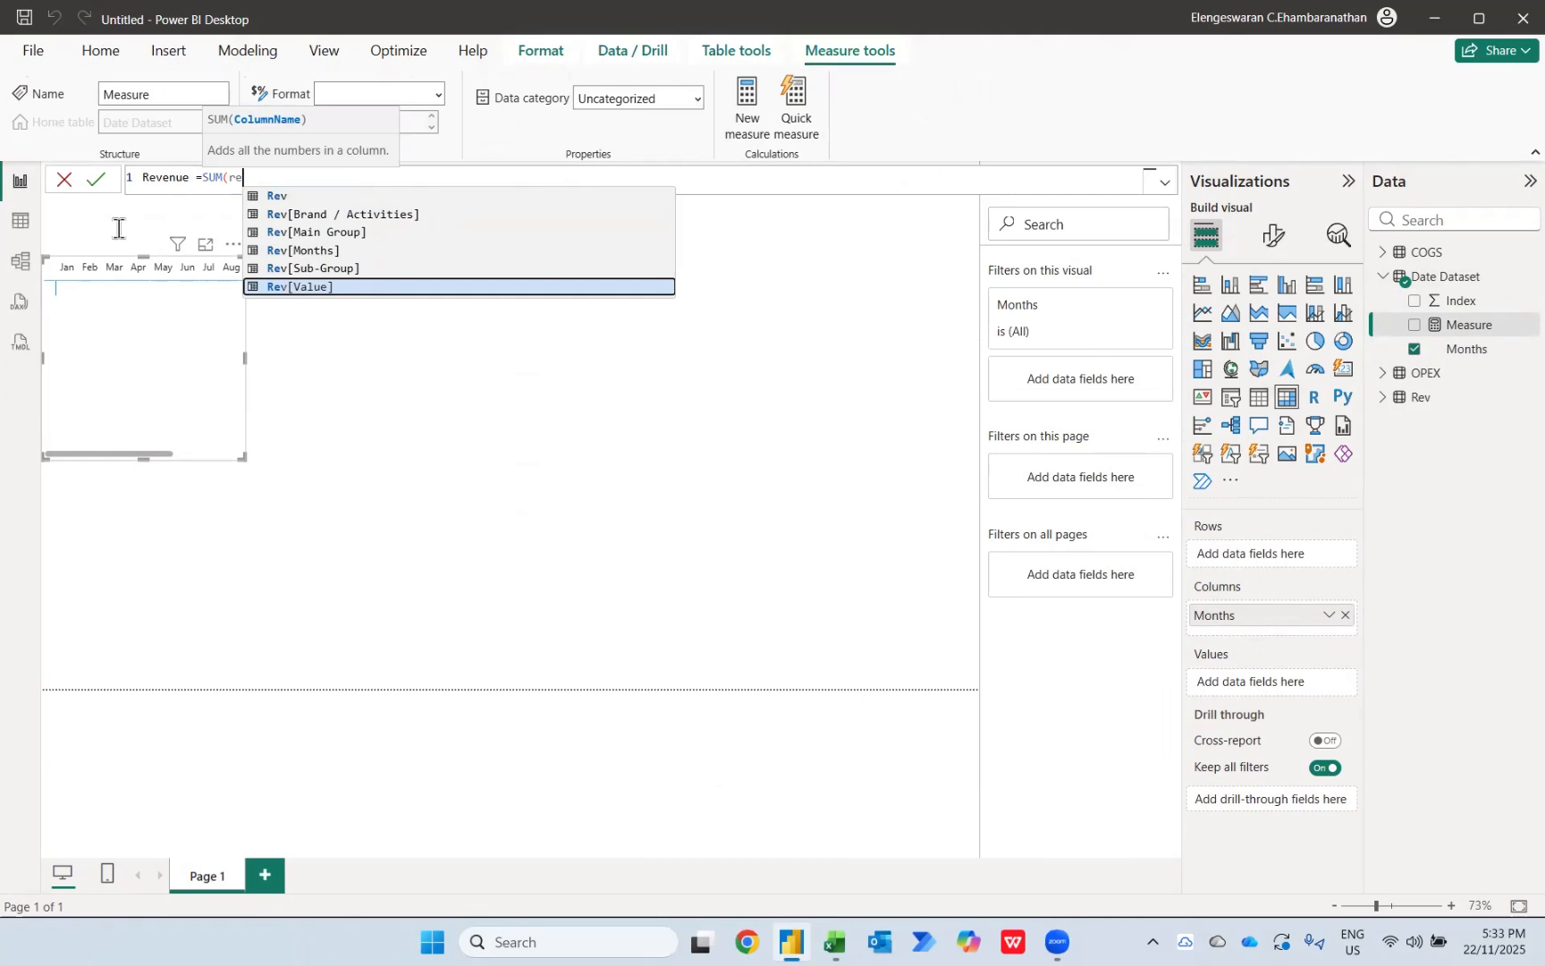
key("Tab")
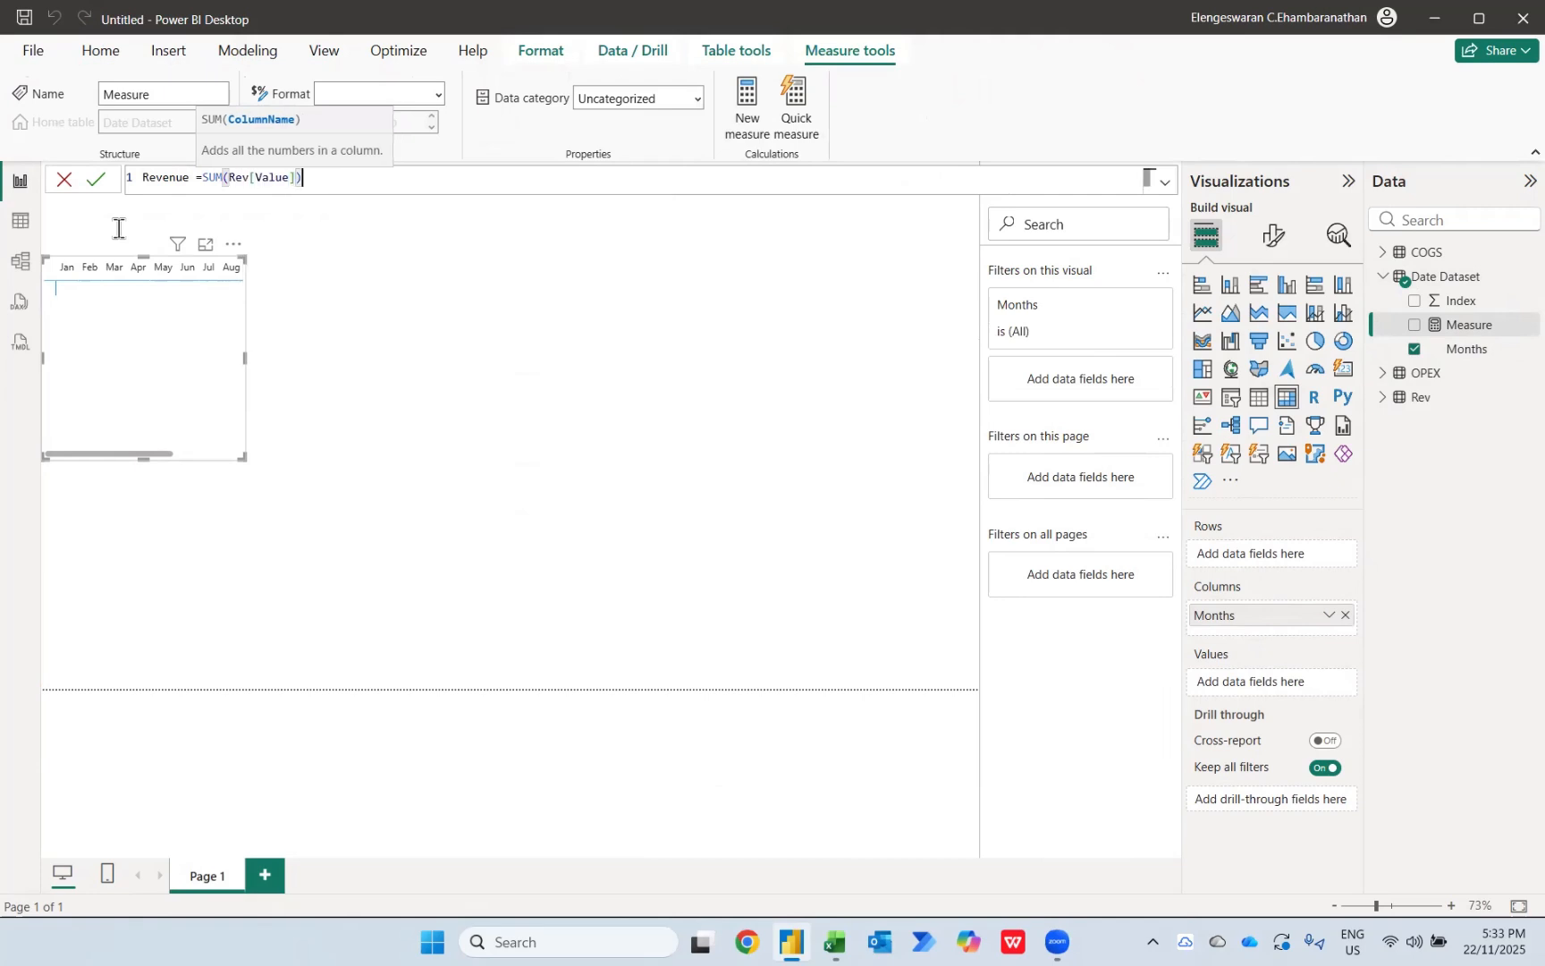
type(")")
key("Return")
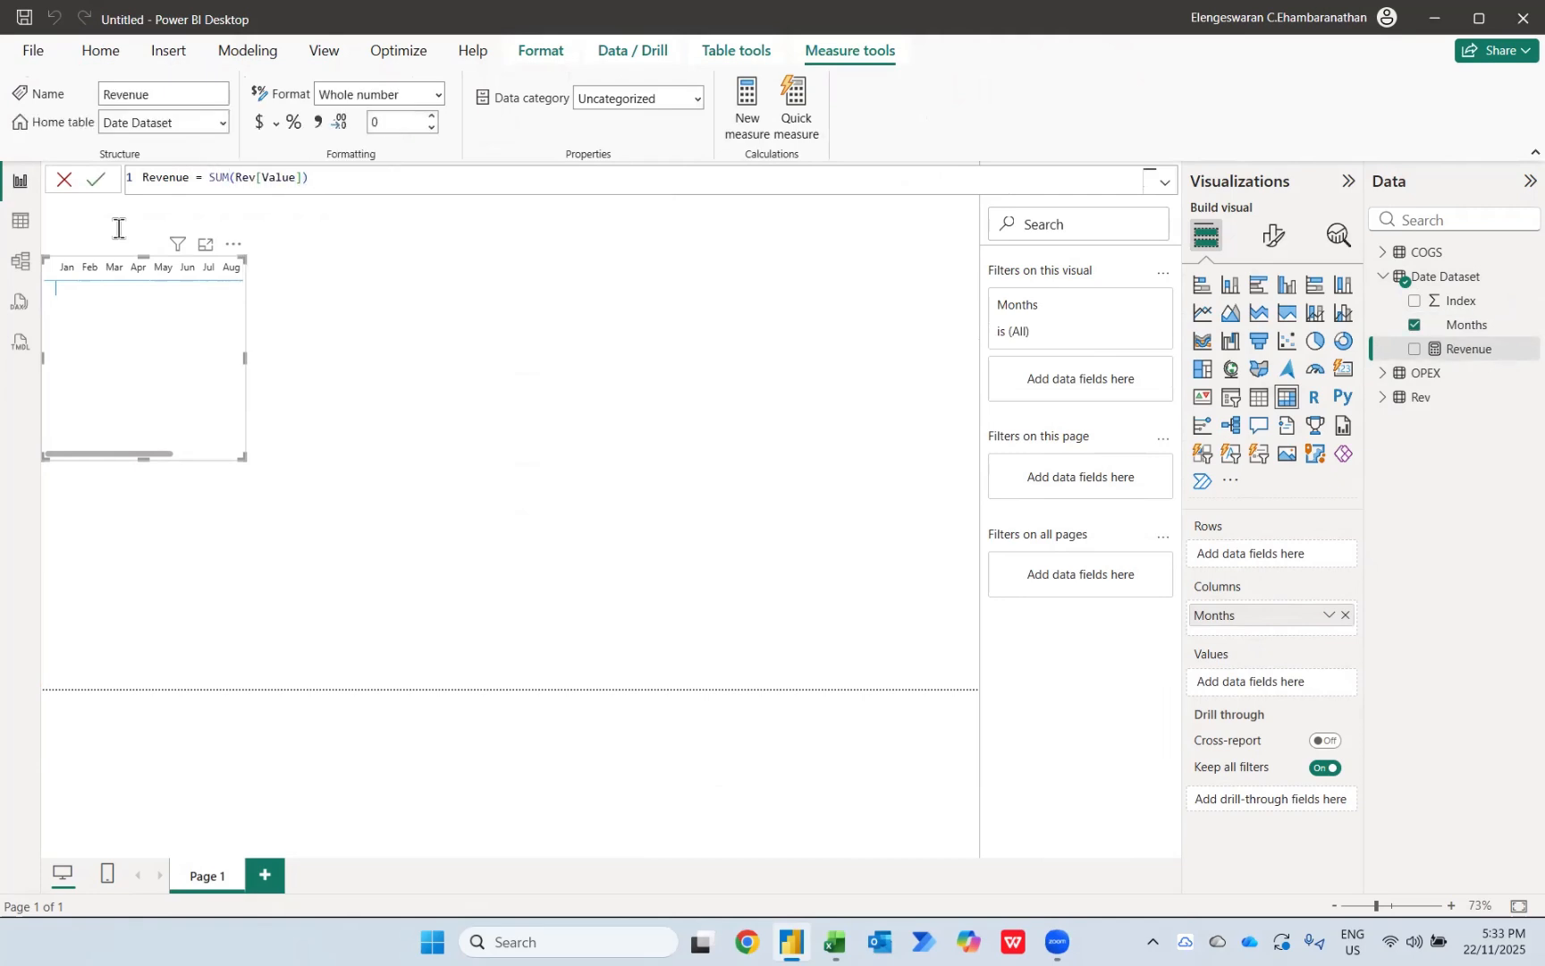
left_click(1414, 350)
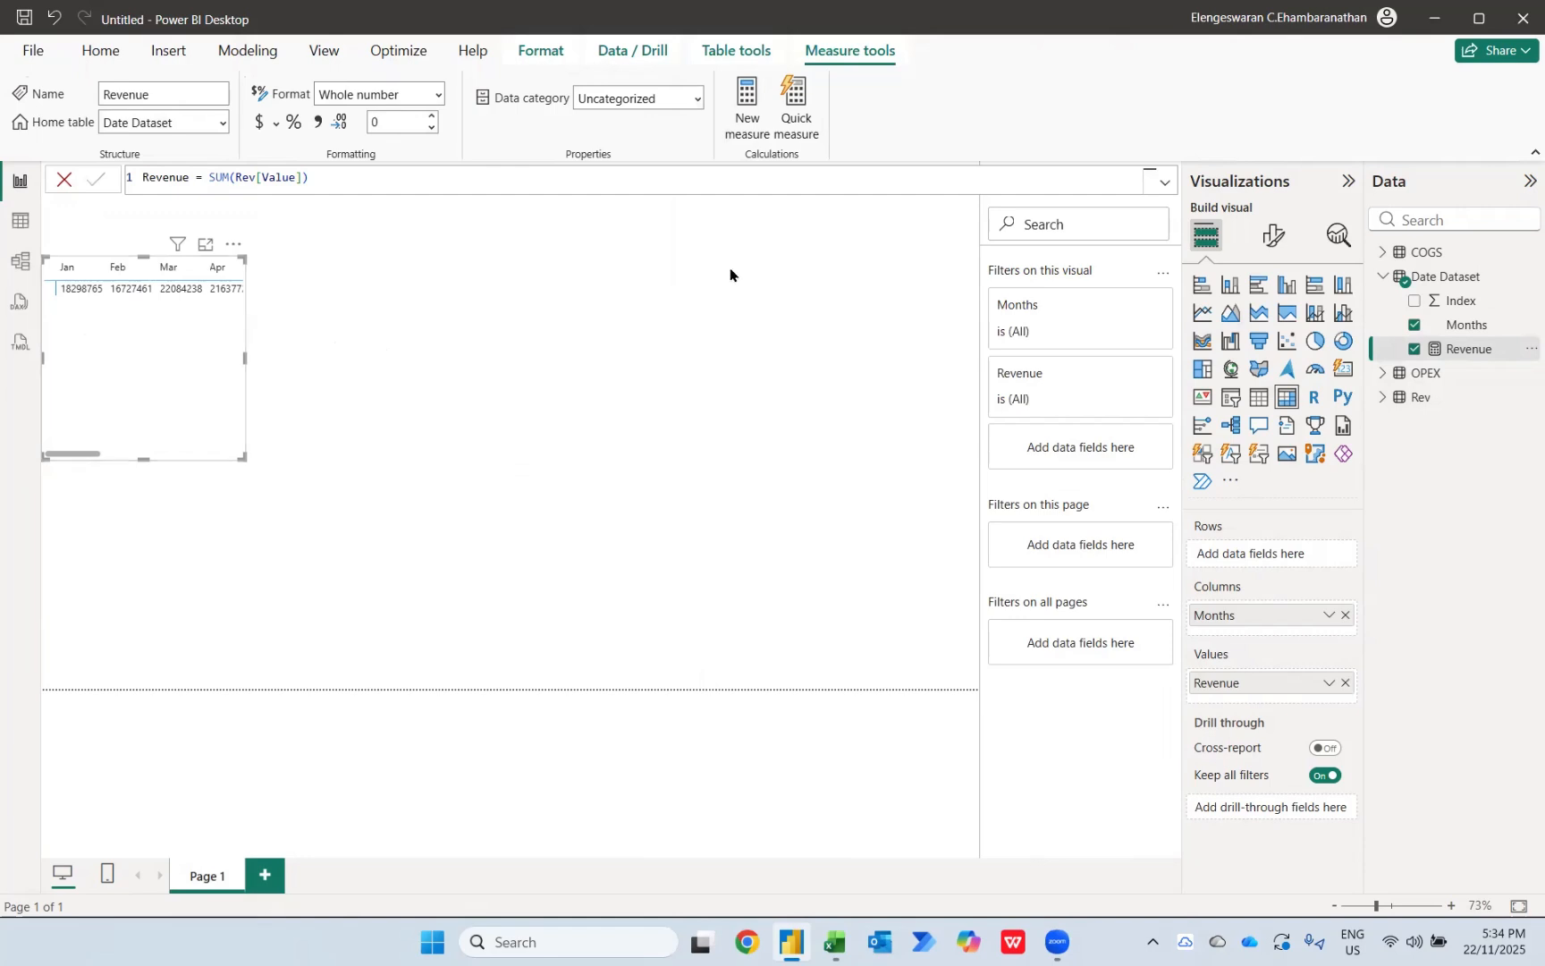
Step: Try to create a COGS measure with SUM in Date Dataset, and expand the COGS table to check its columns
left_click(1457, 279)
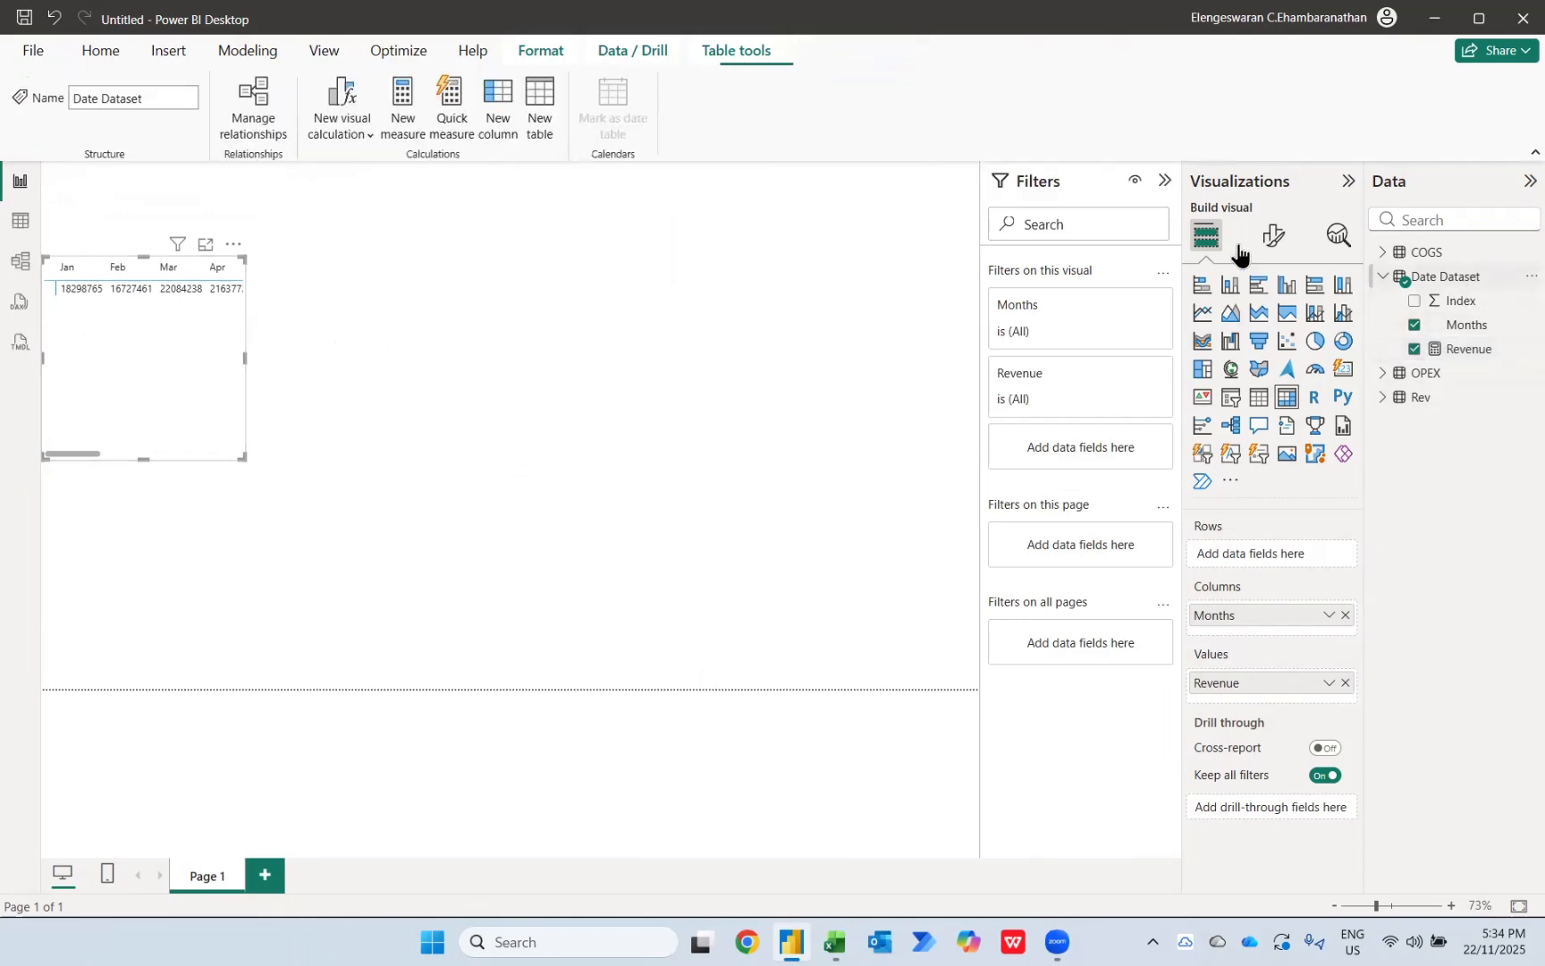
left_click(386, 105)
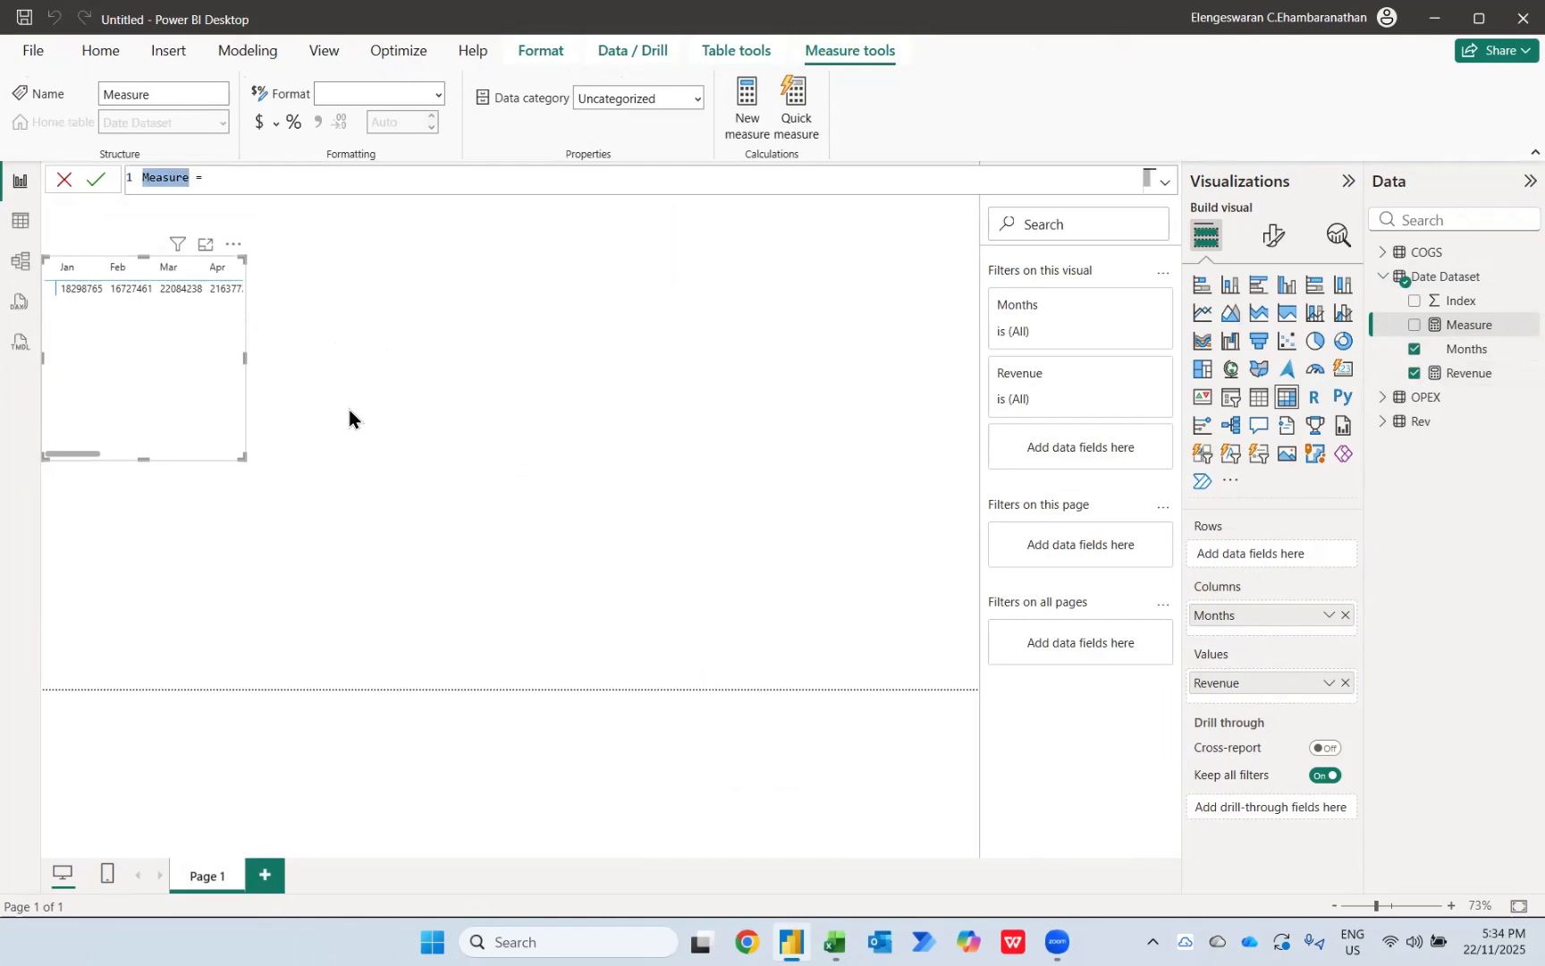
type("COGS =")
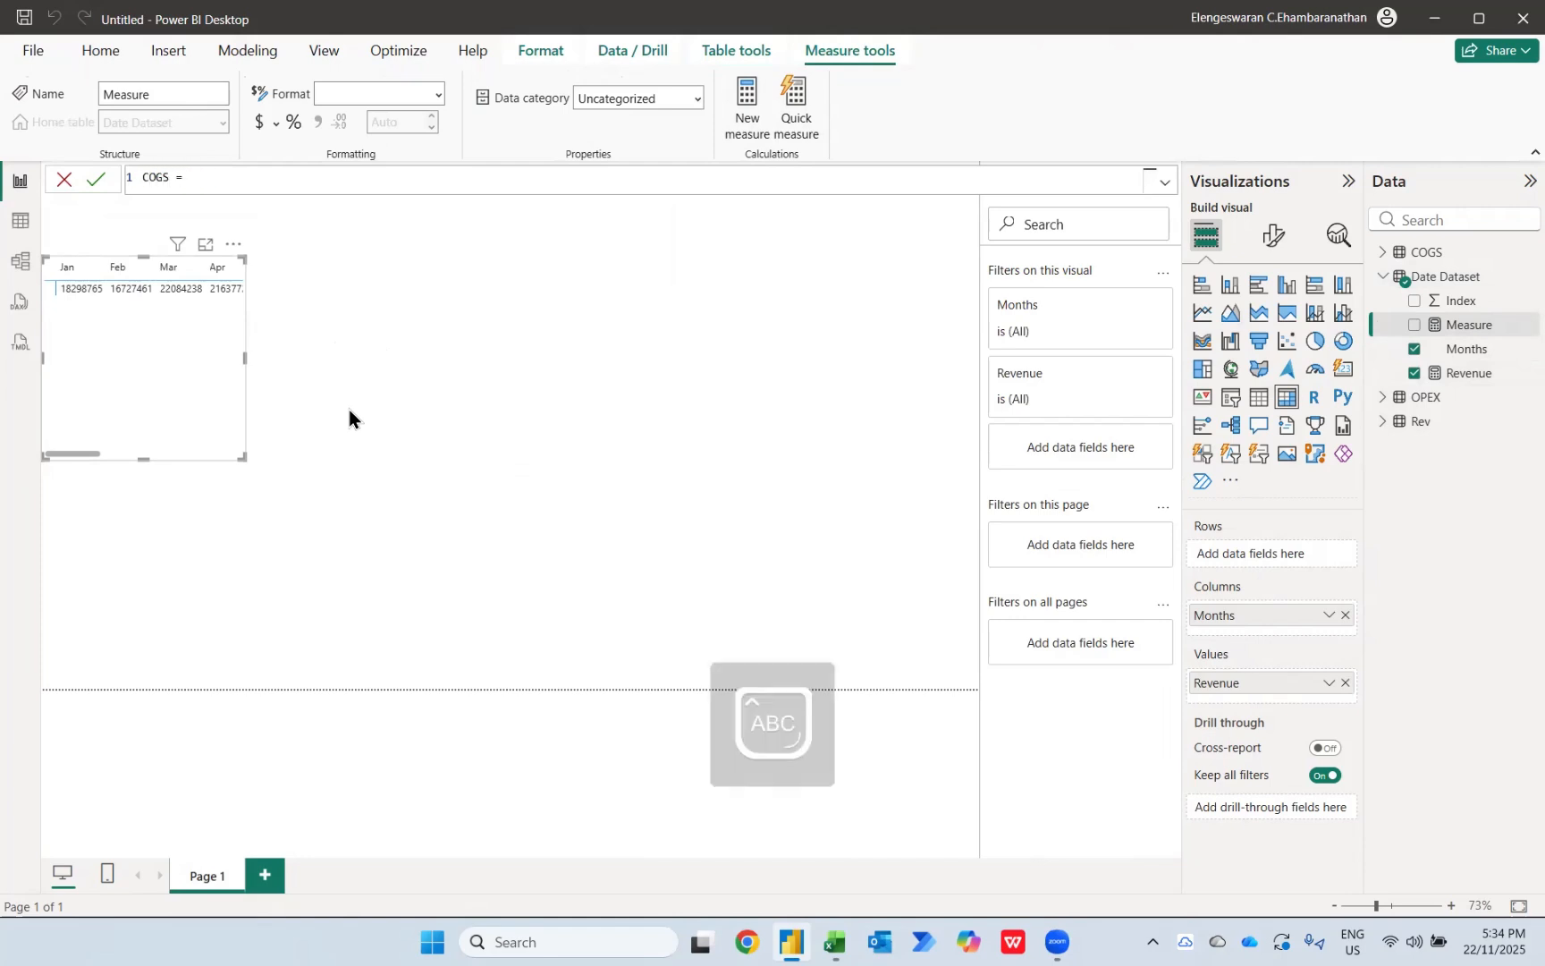
type("SUM(")
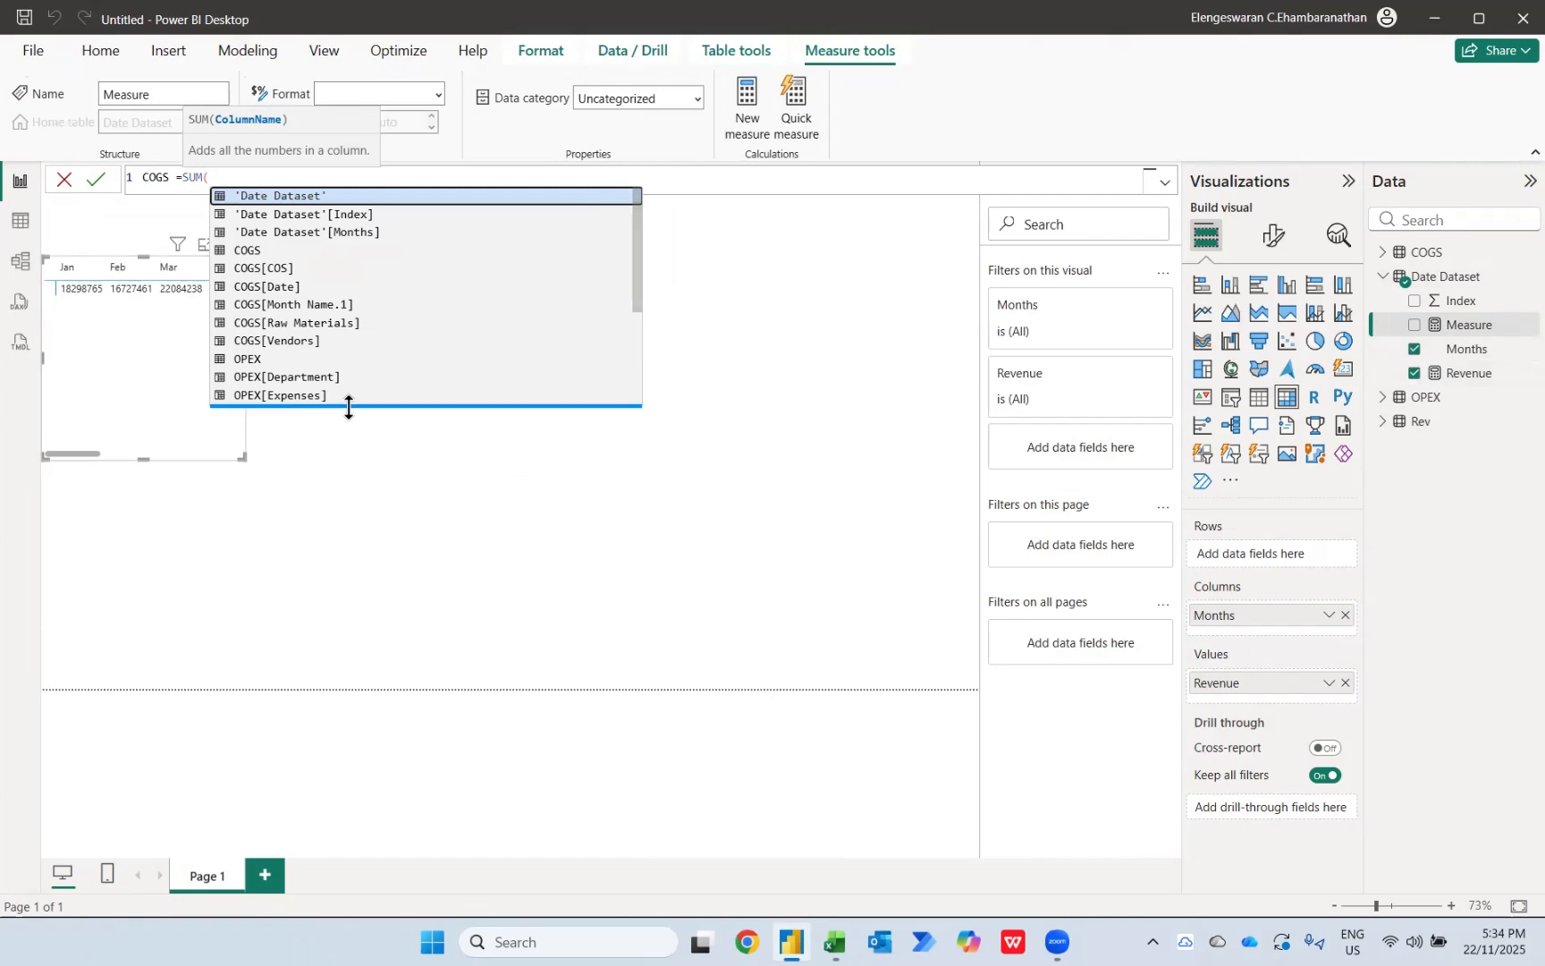
key("Down")
key("Down")
key("Down")
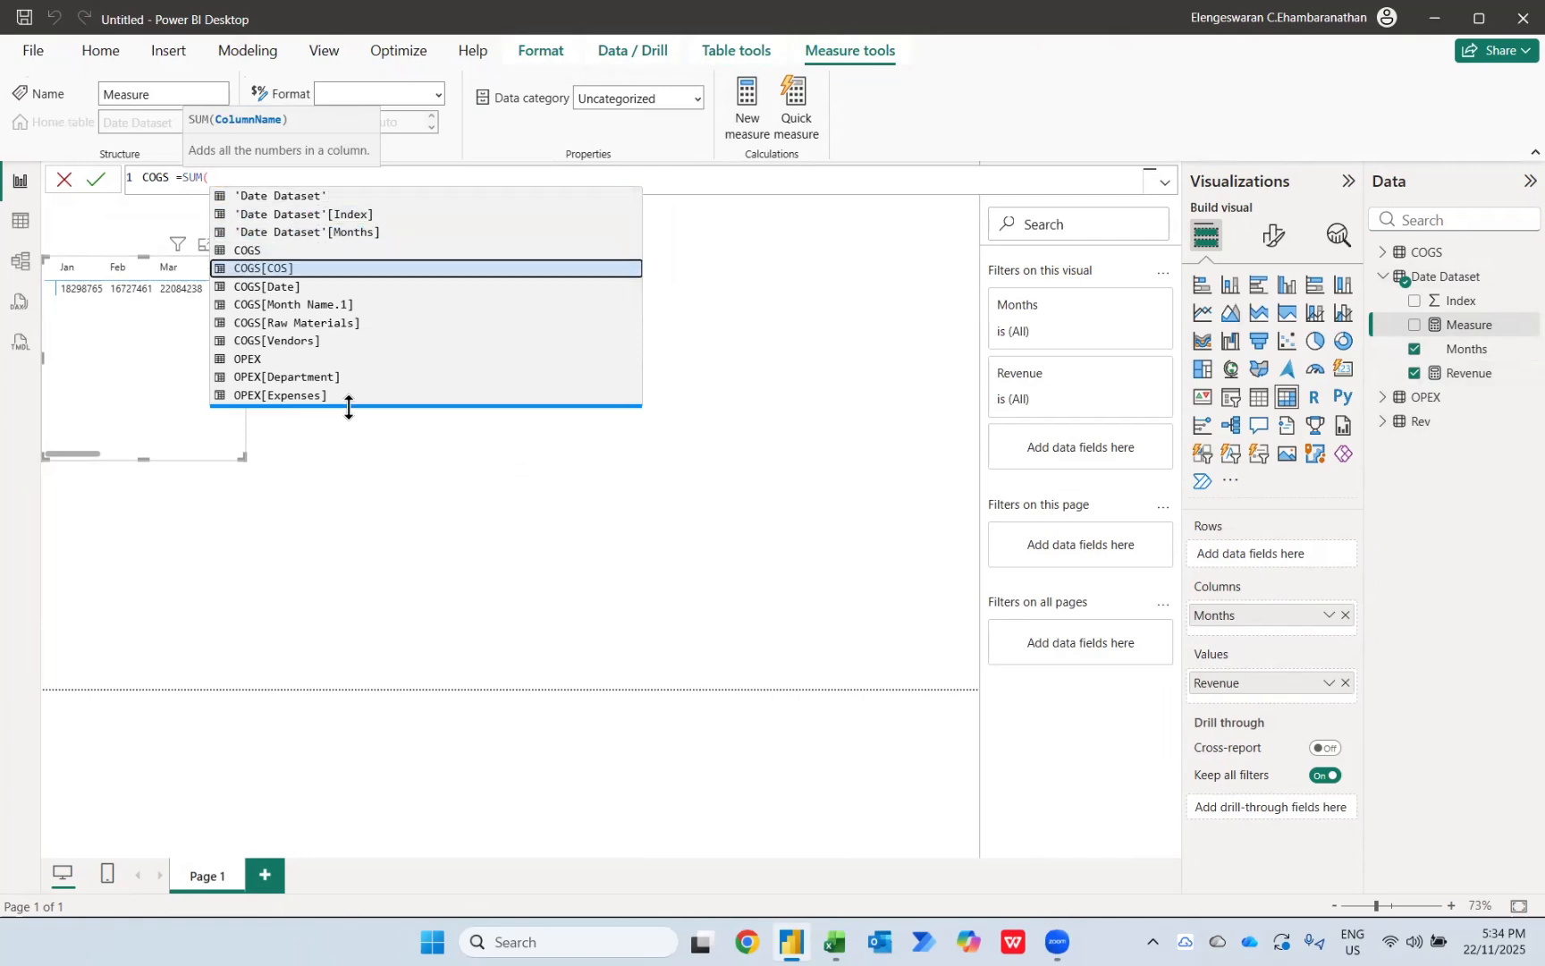
scroll(332, 318, "down", 2)
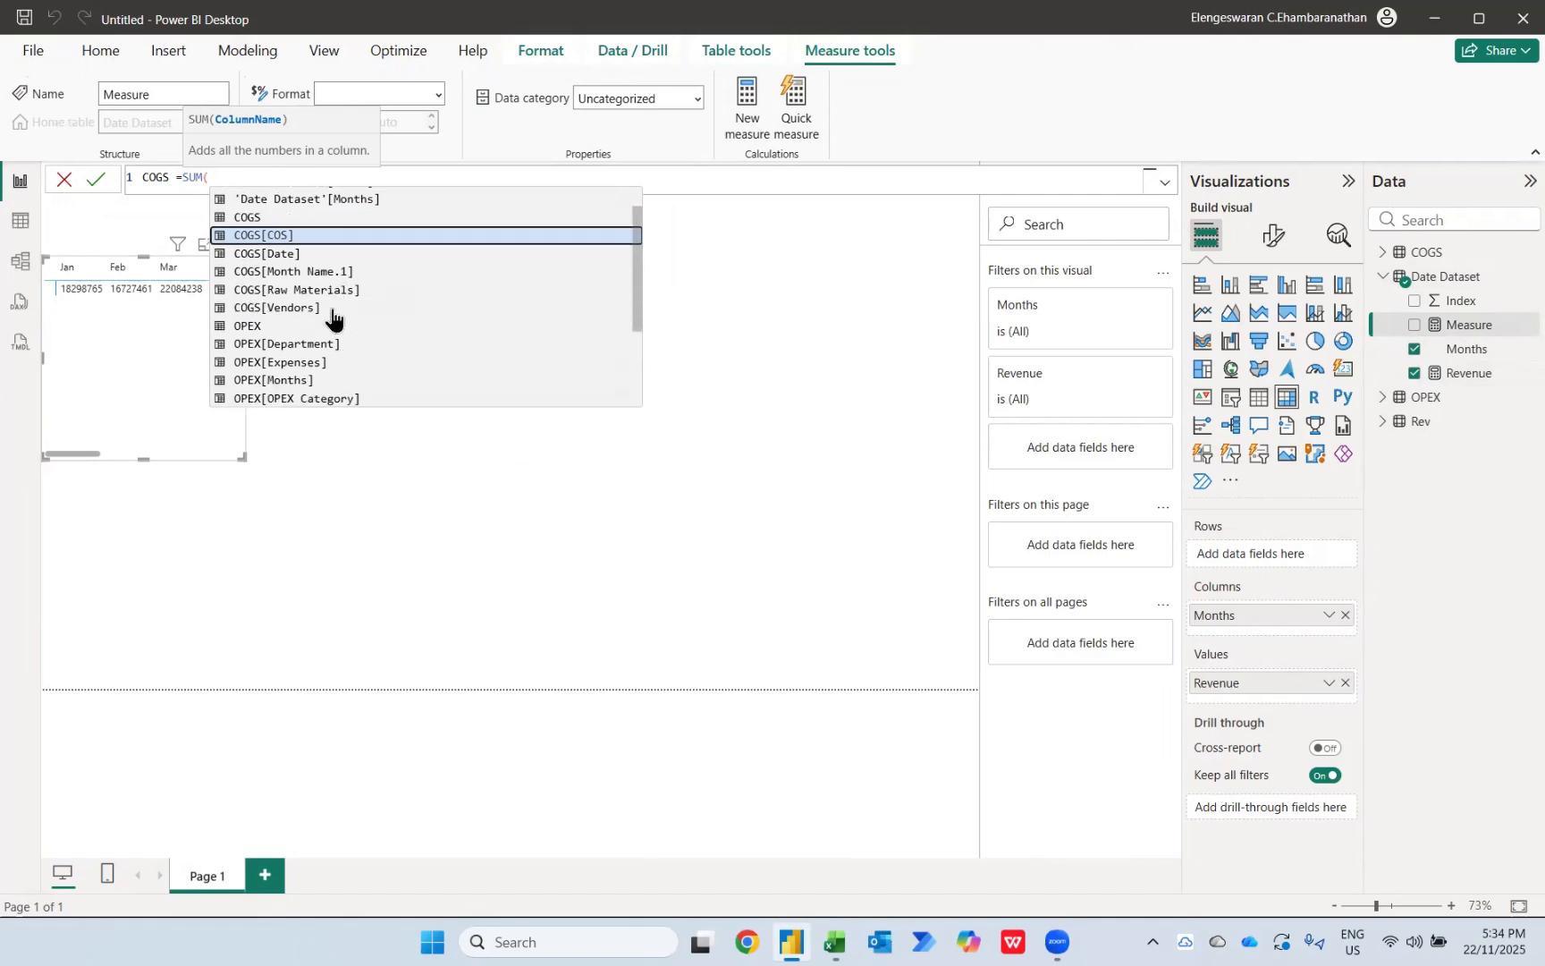
left_click(1385, 252)
left_click(1383, 251)
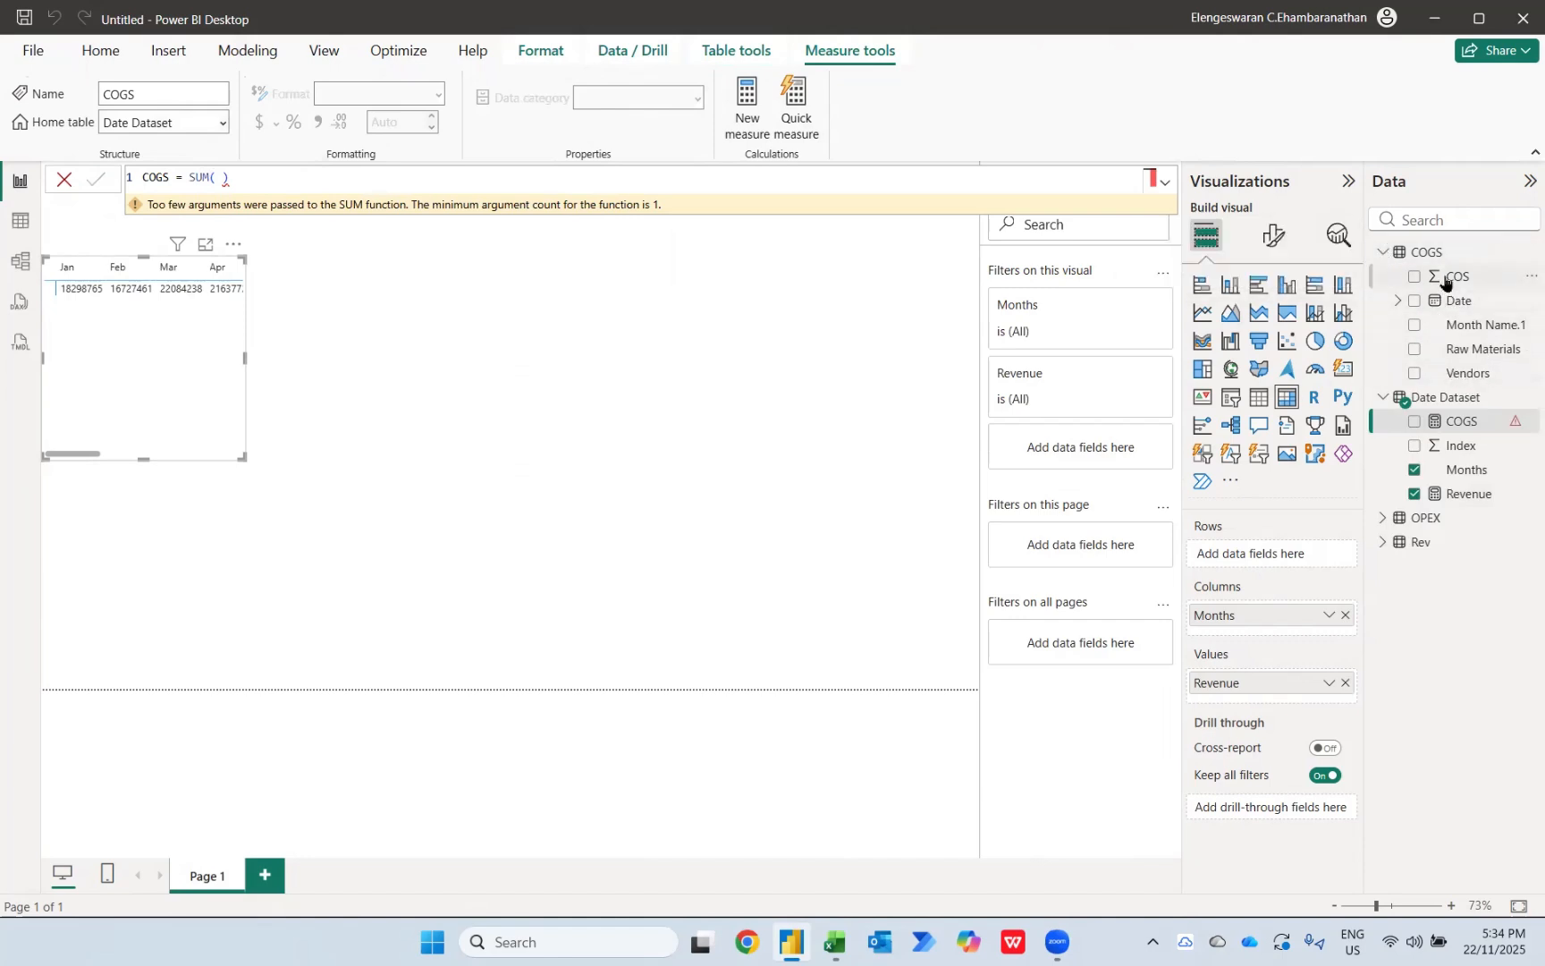
Step: Write a new measure in Date Dataset as COGS = SUM(COGS[COS])*-1 and try to commit it
left_click(1438, 398)
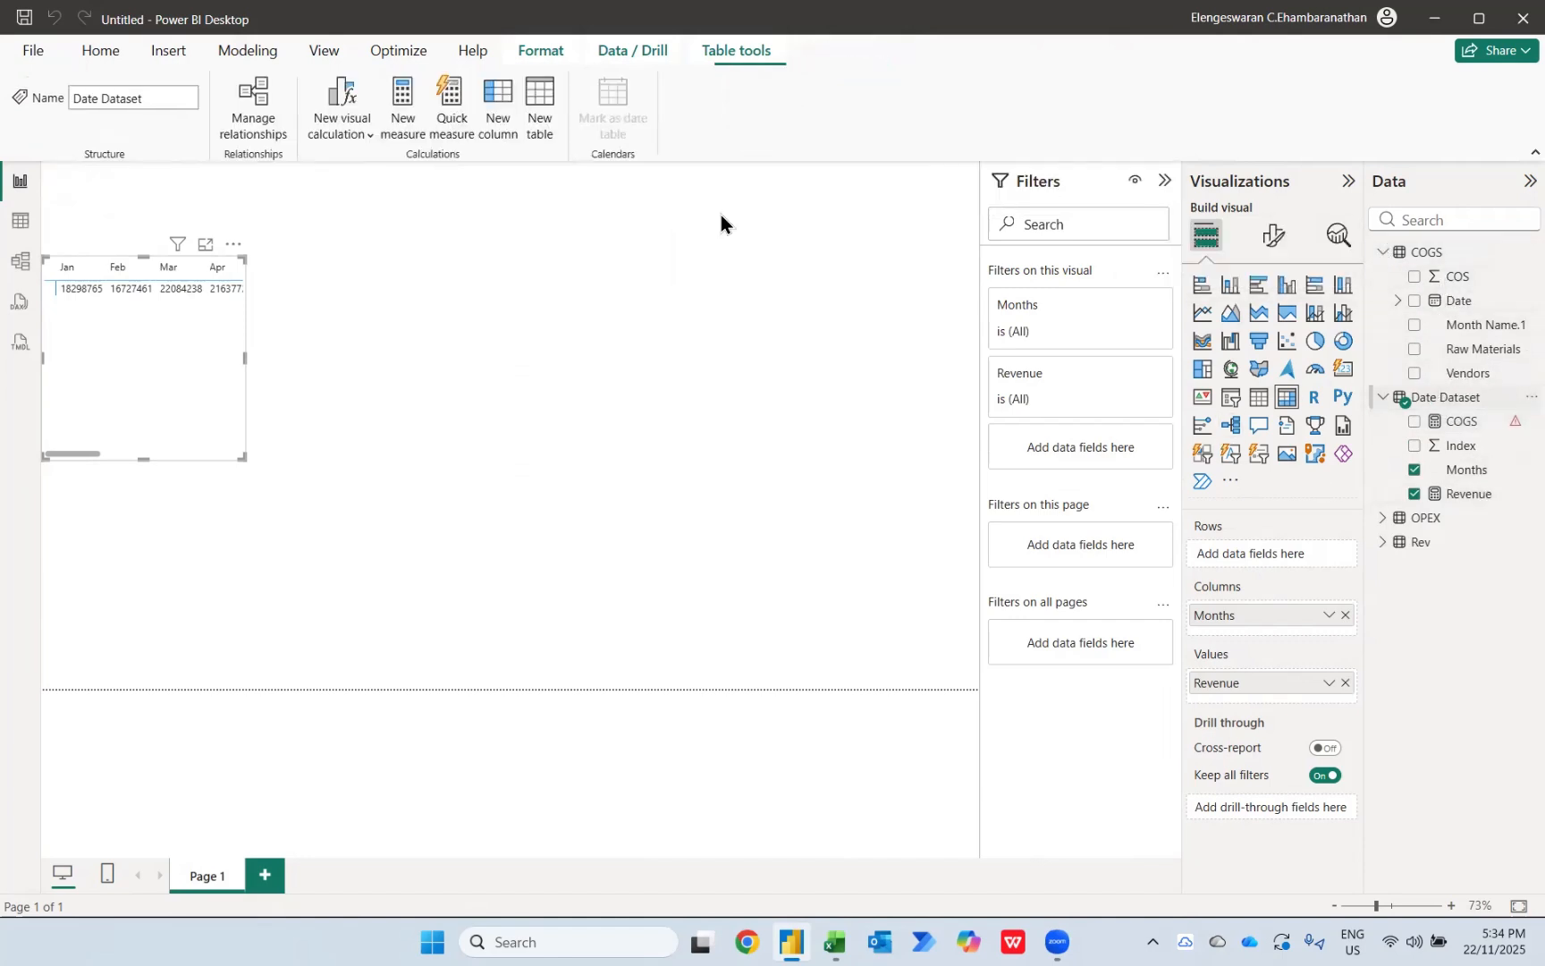
left_click(401, 107)
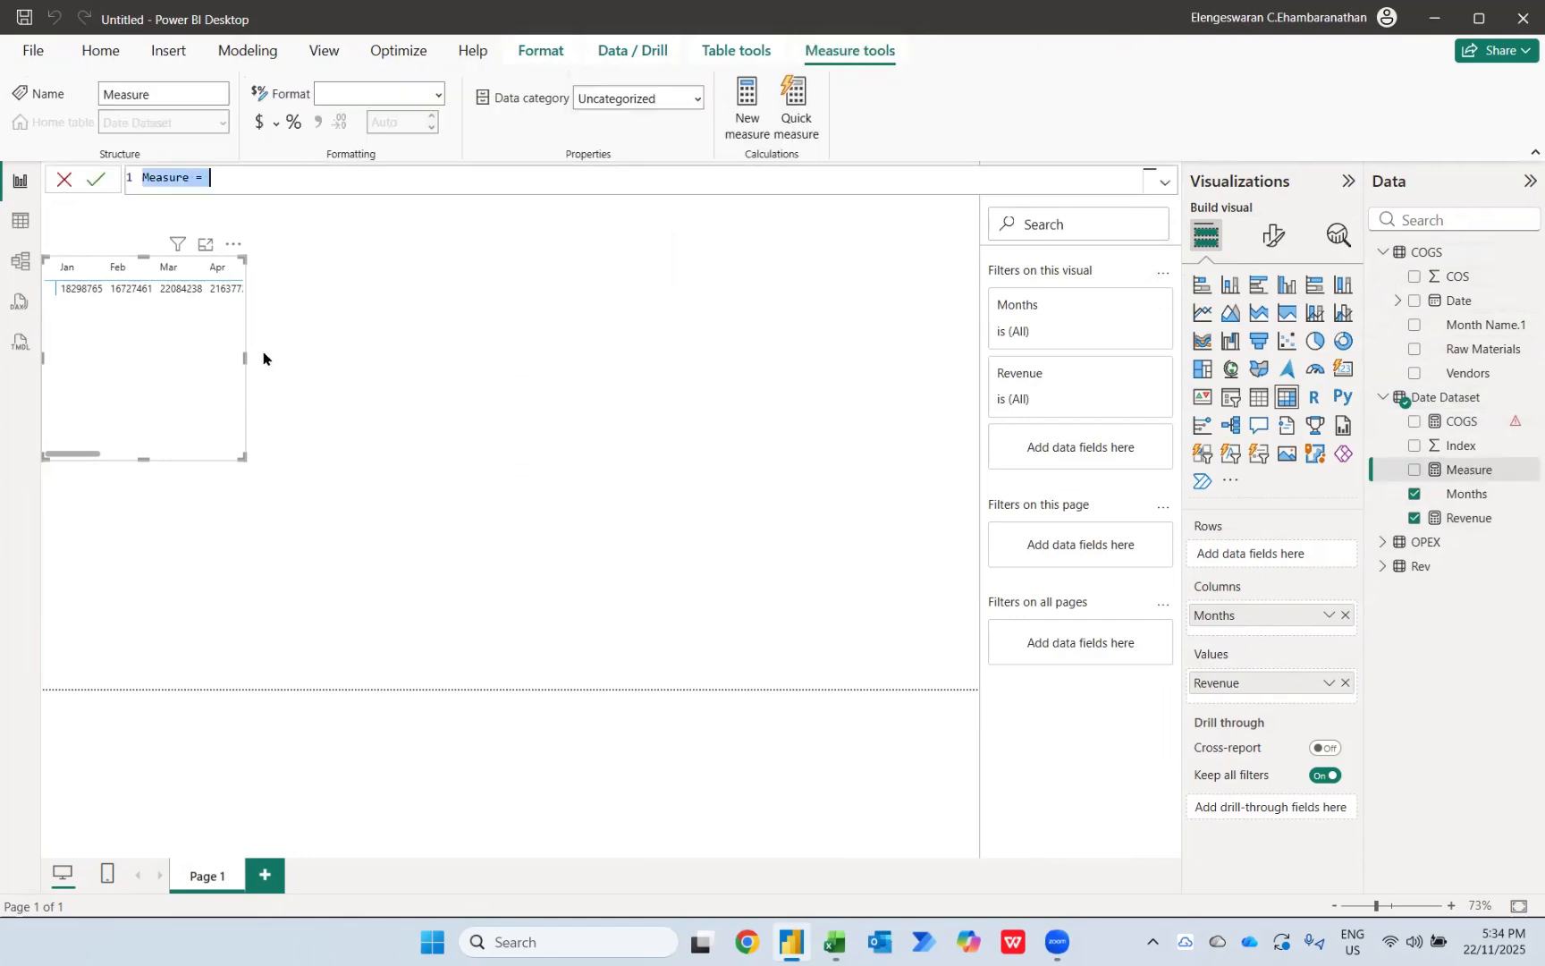
type("cogs")
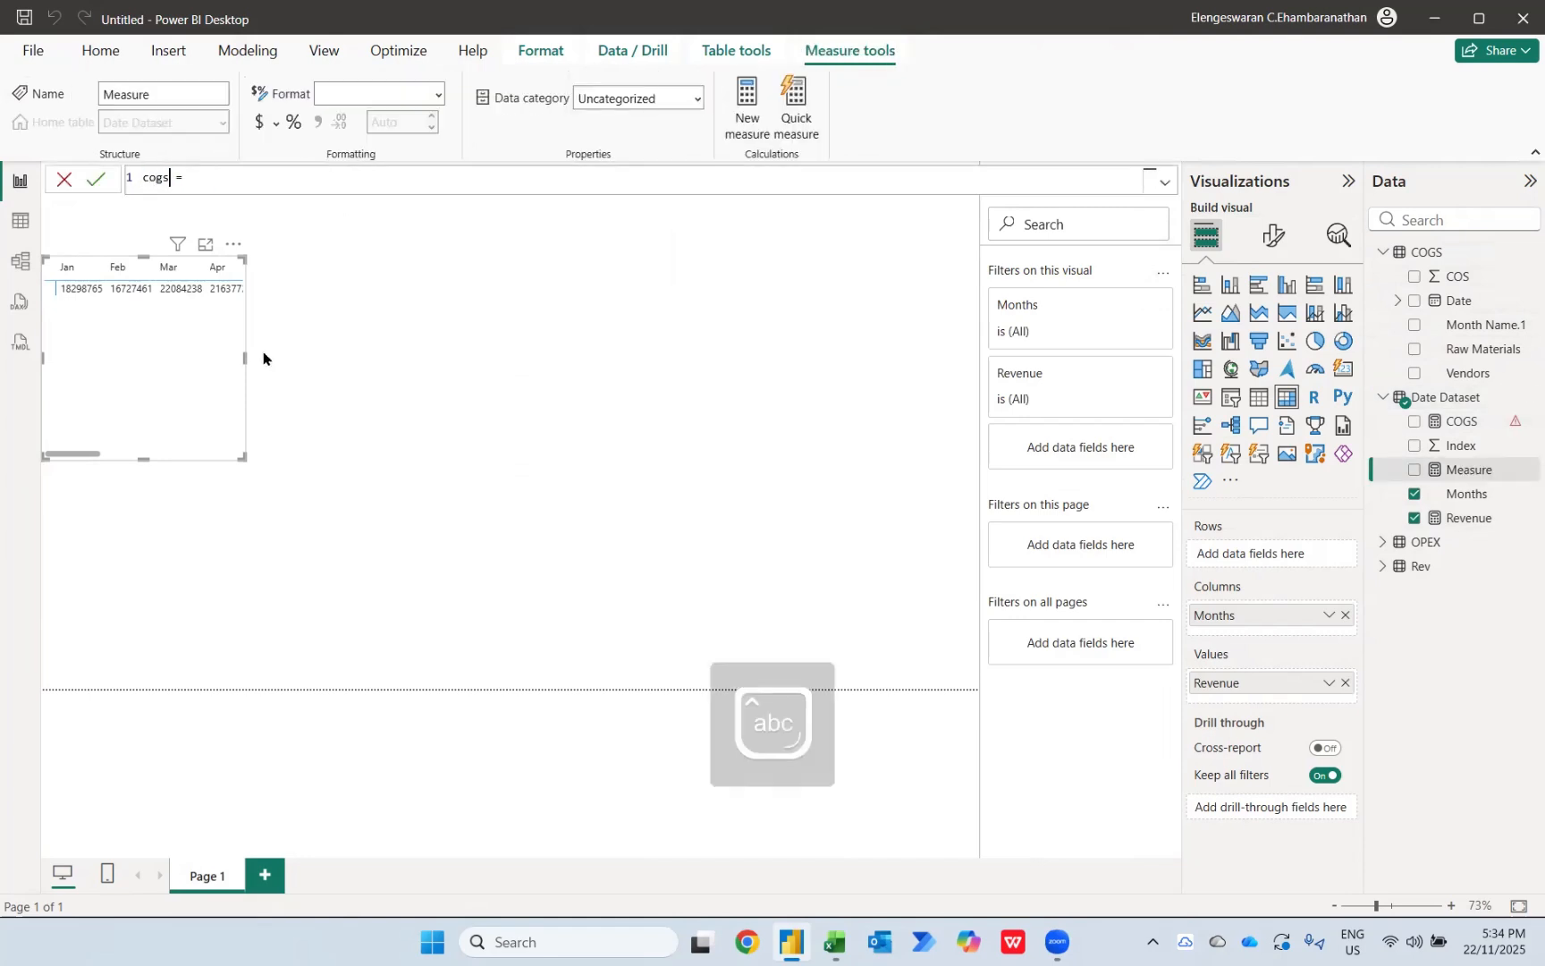
key("ctrl+shift+Left")
key("Caps_Lock")
type("COGS")
key("End")
type("SUM(")
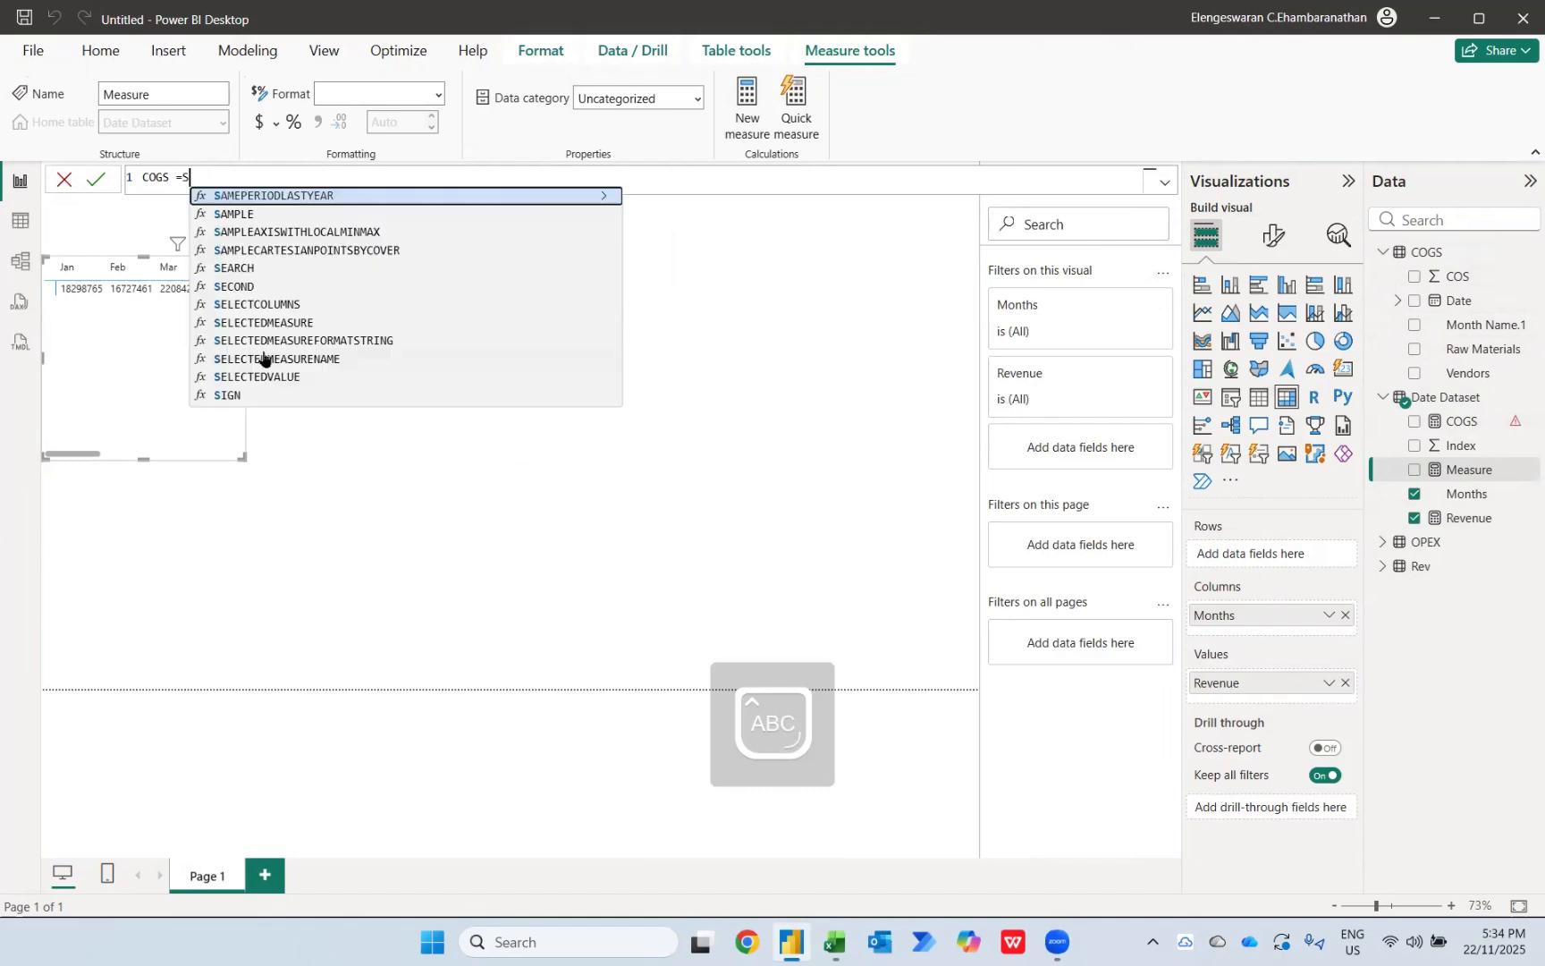
key("Down")
key("Down")
key("Down")
key("Down")
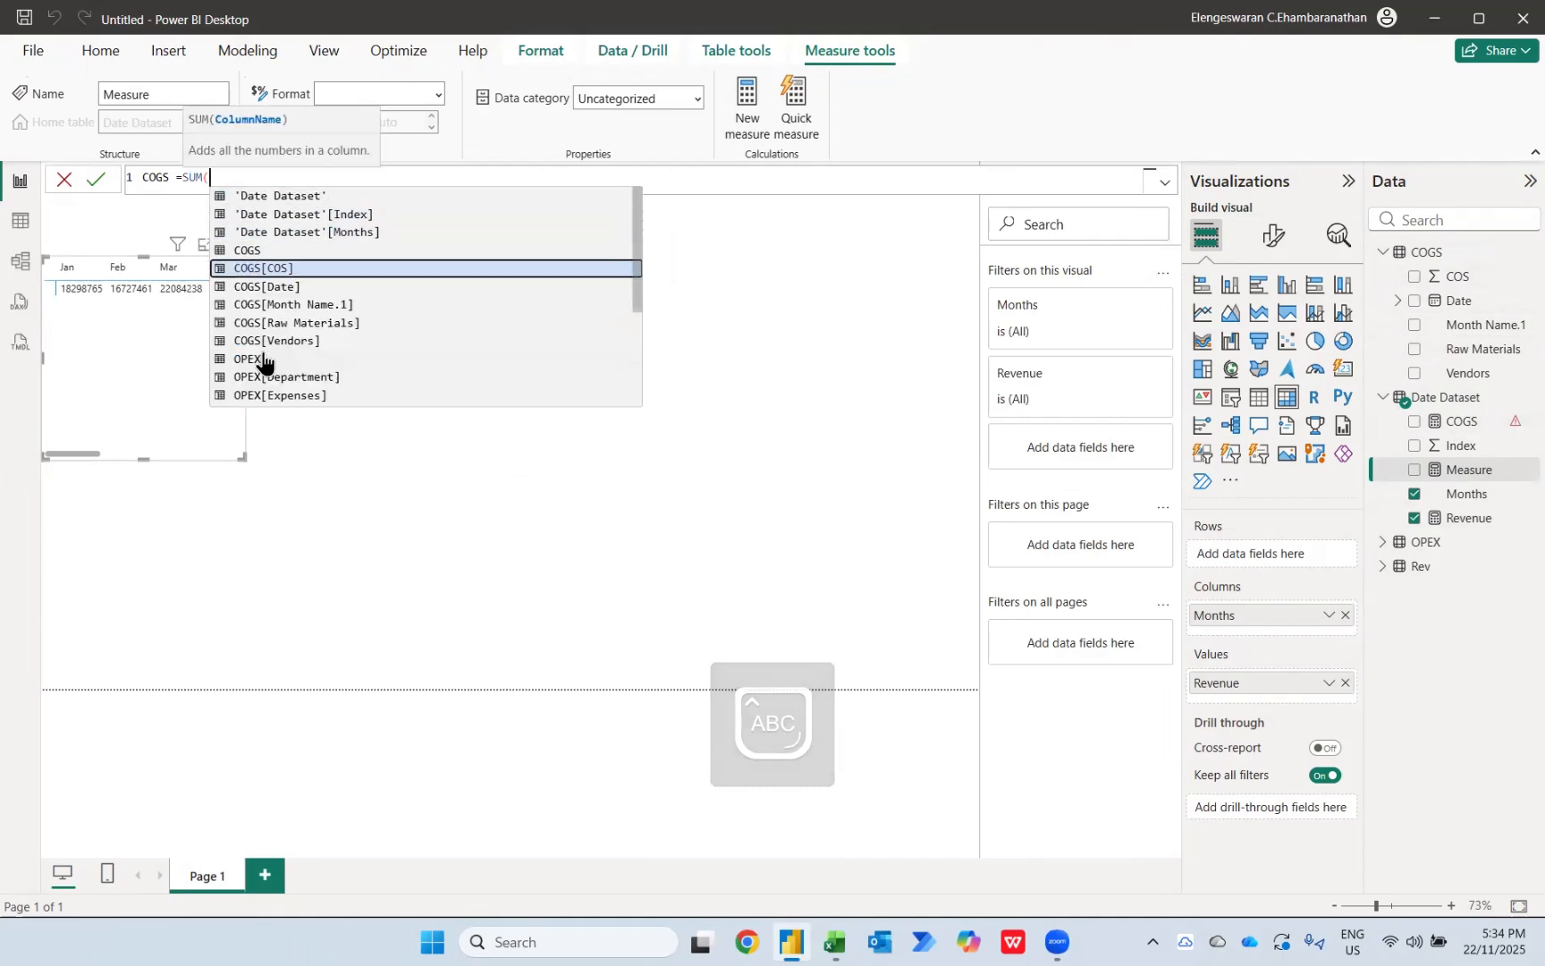
key("Tab")
type(")")
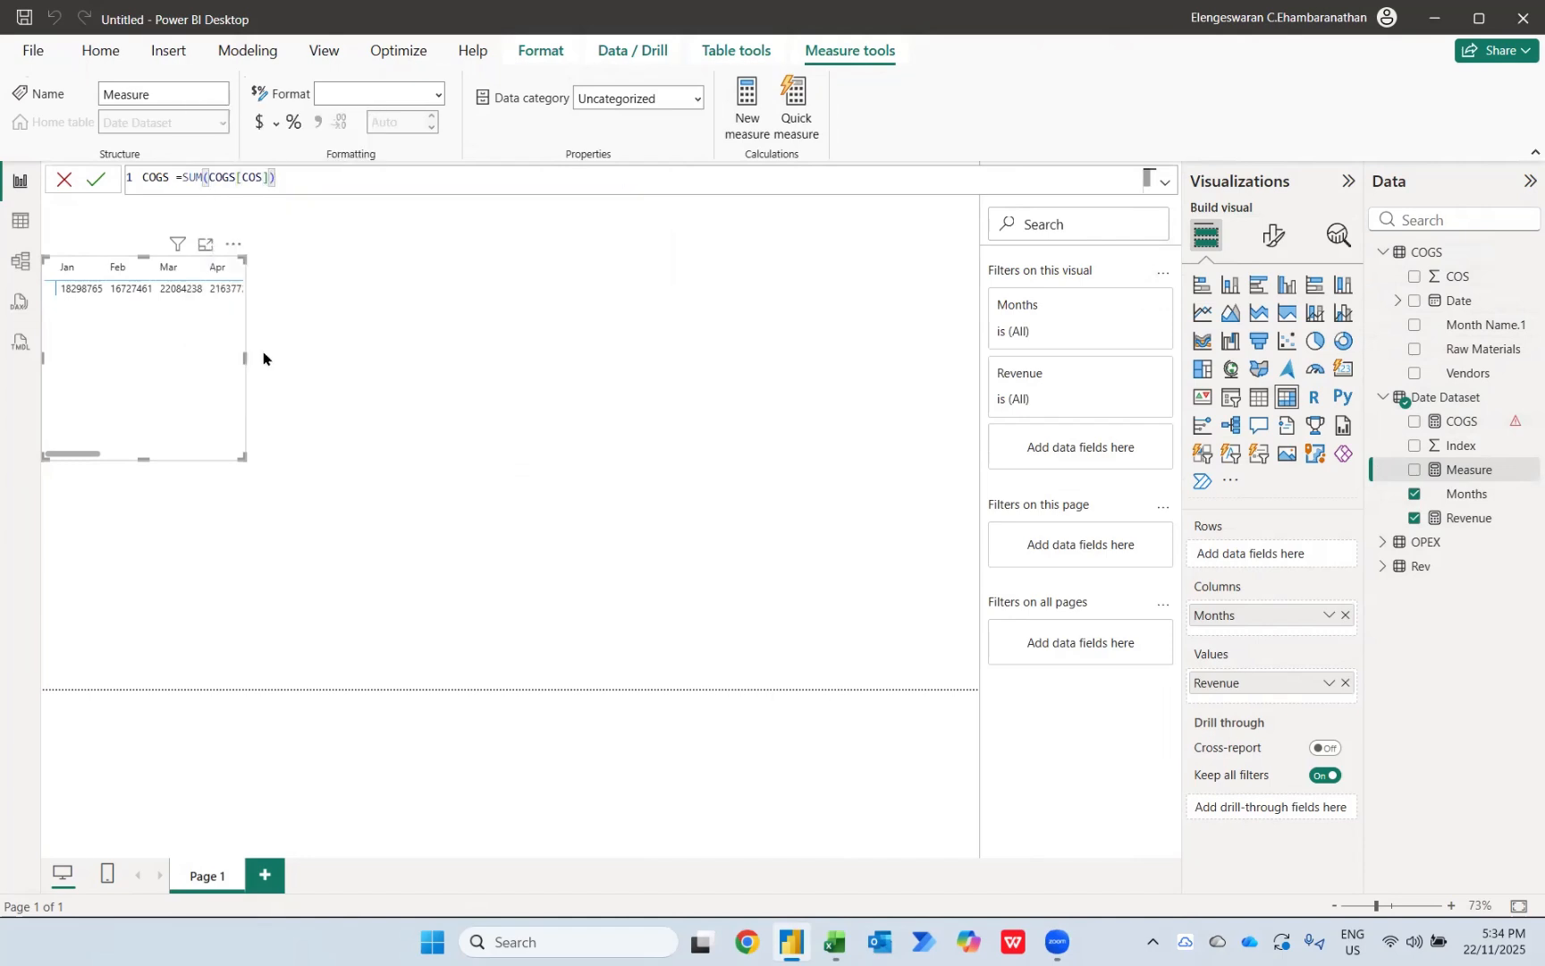
type("*")
key("Return")
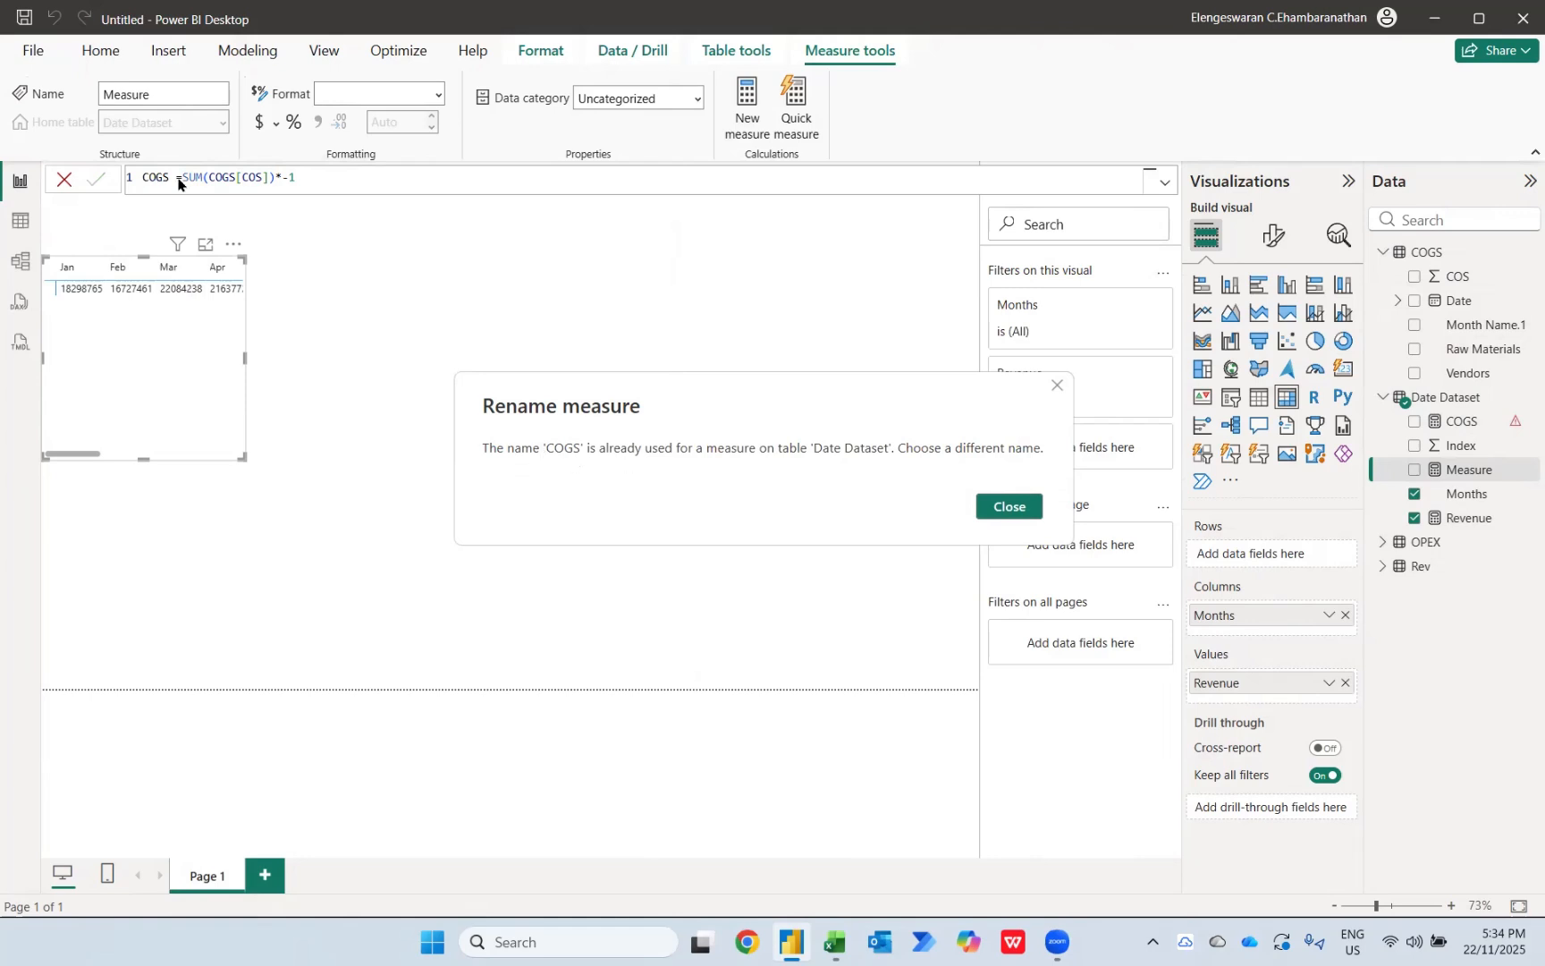
Step: Change the new measure's name to Total COGS, commit it, and add it to the matrix's values
left_click(993, 503)
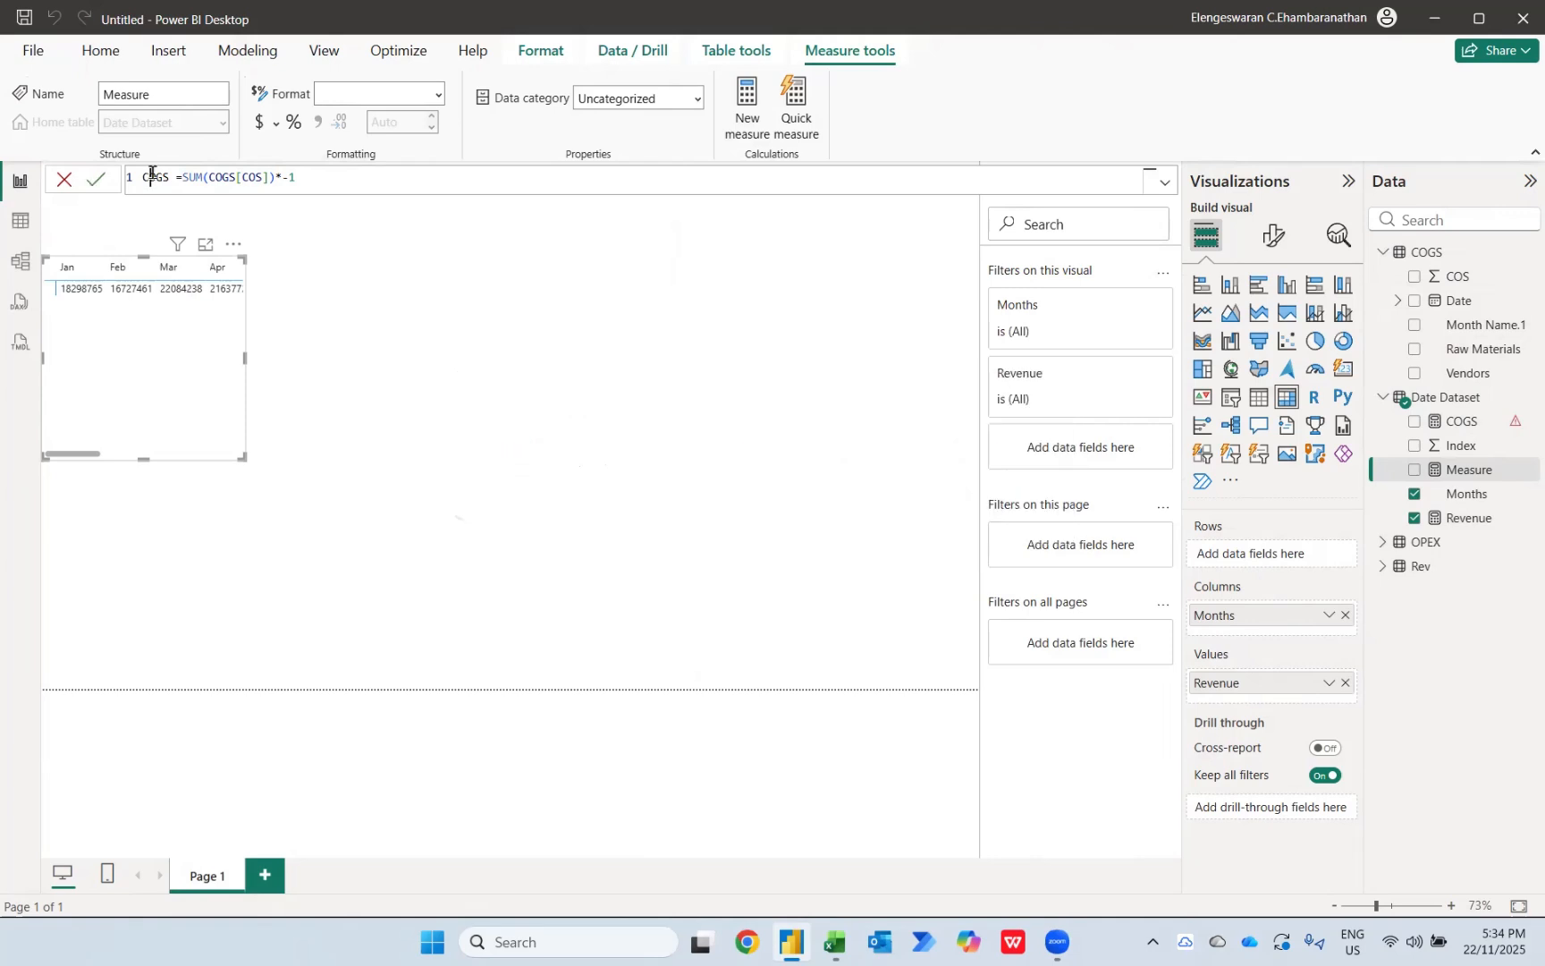
type("t")
key("Caps_Lock")
type("OTAL")
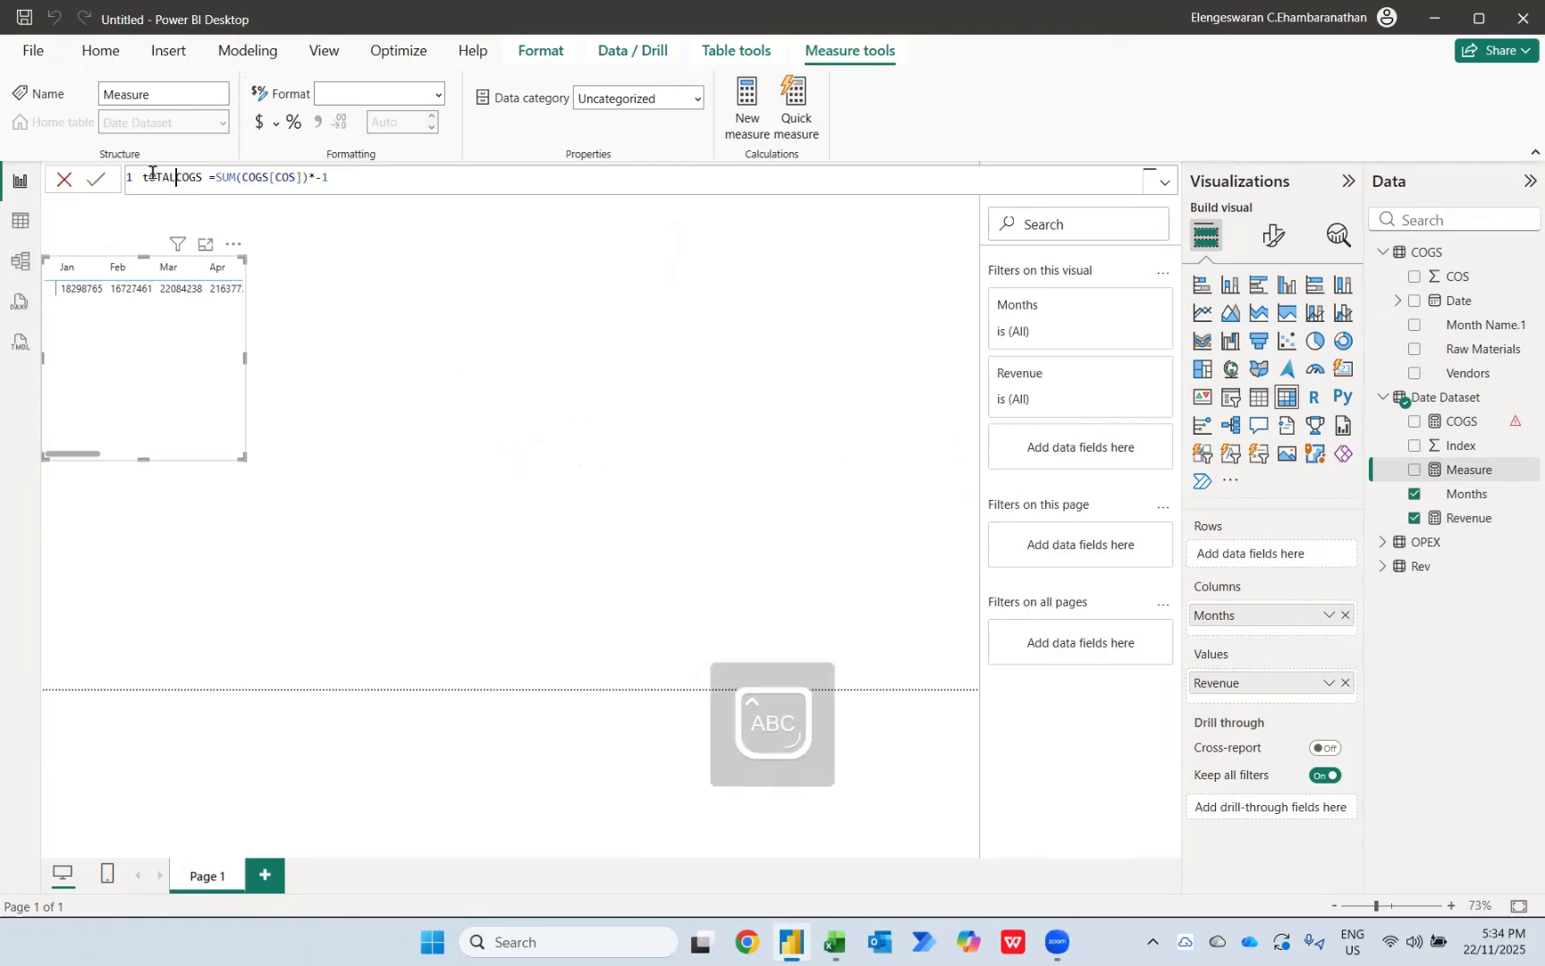
key("shift+Home")
key("BackSpace")
key("Caps_Lock")
type("Total")
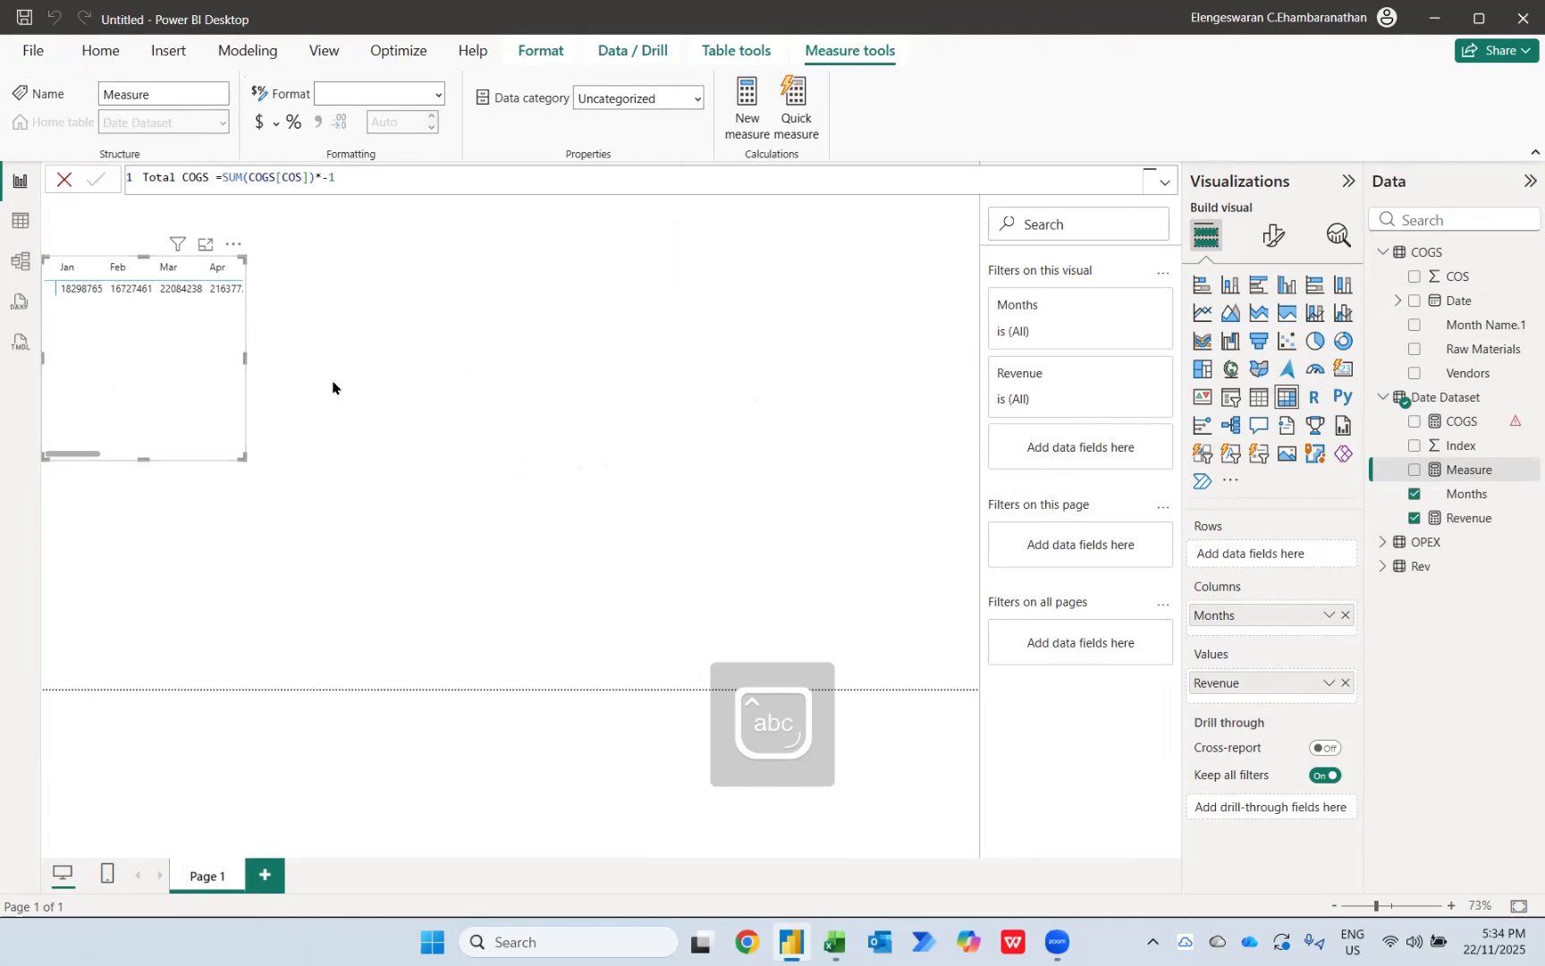
key("Return")
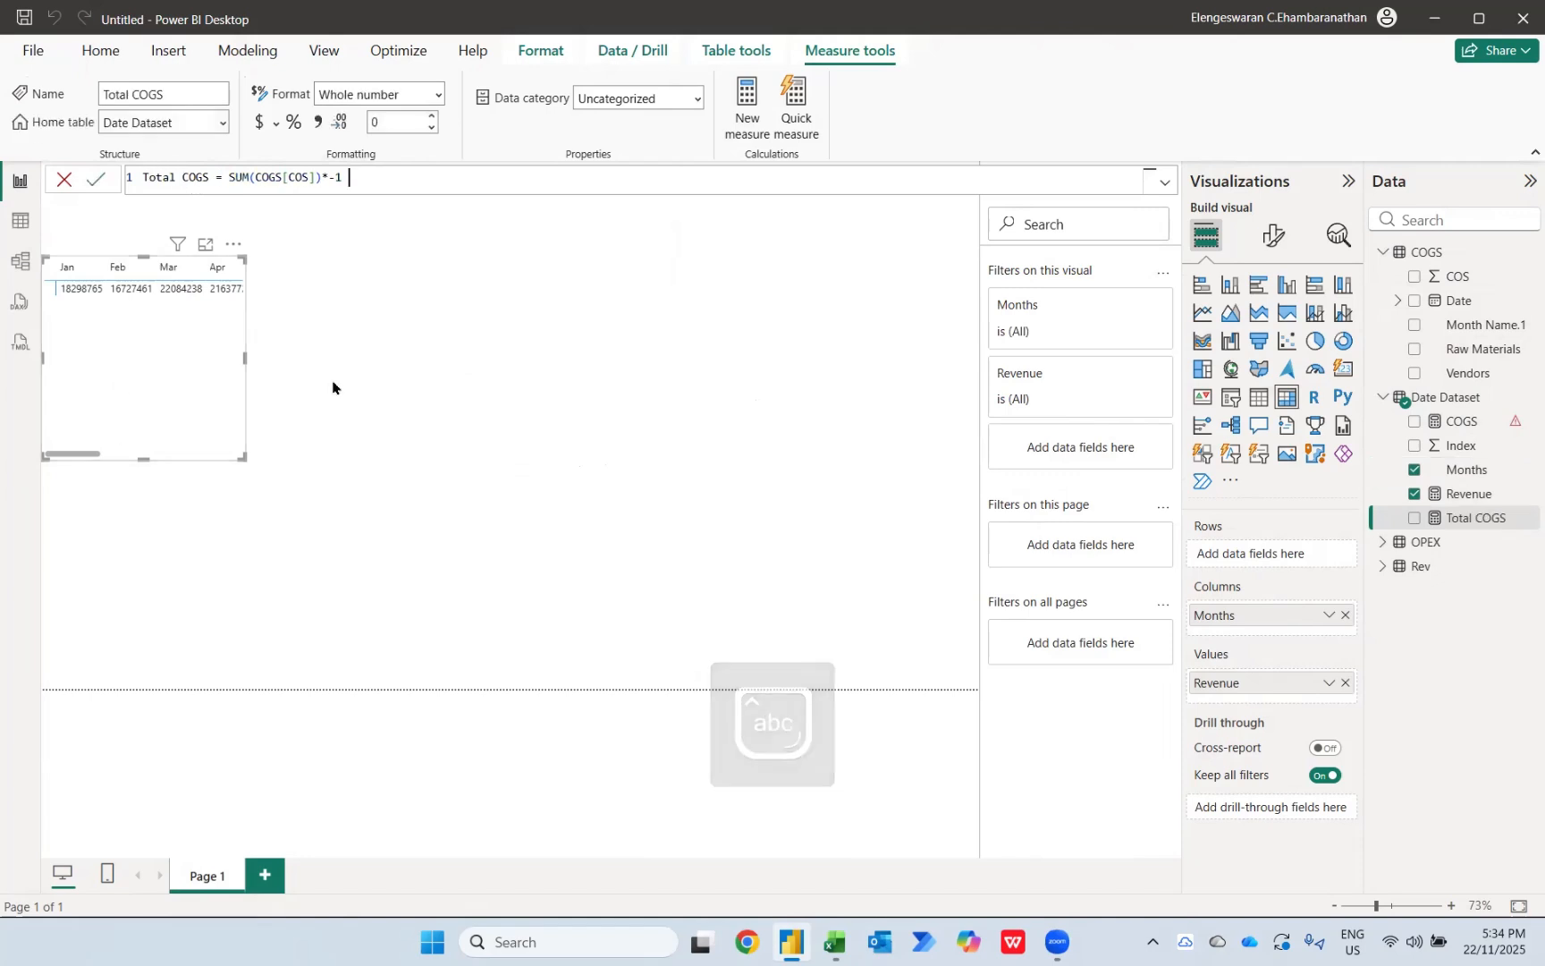
left_click(1413, 518)
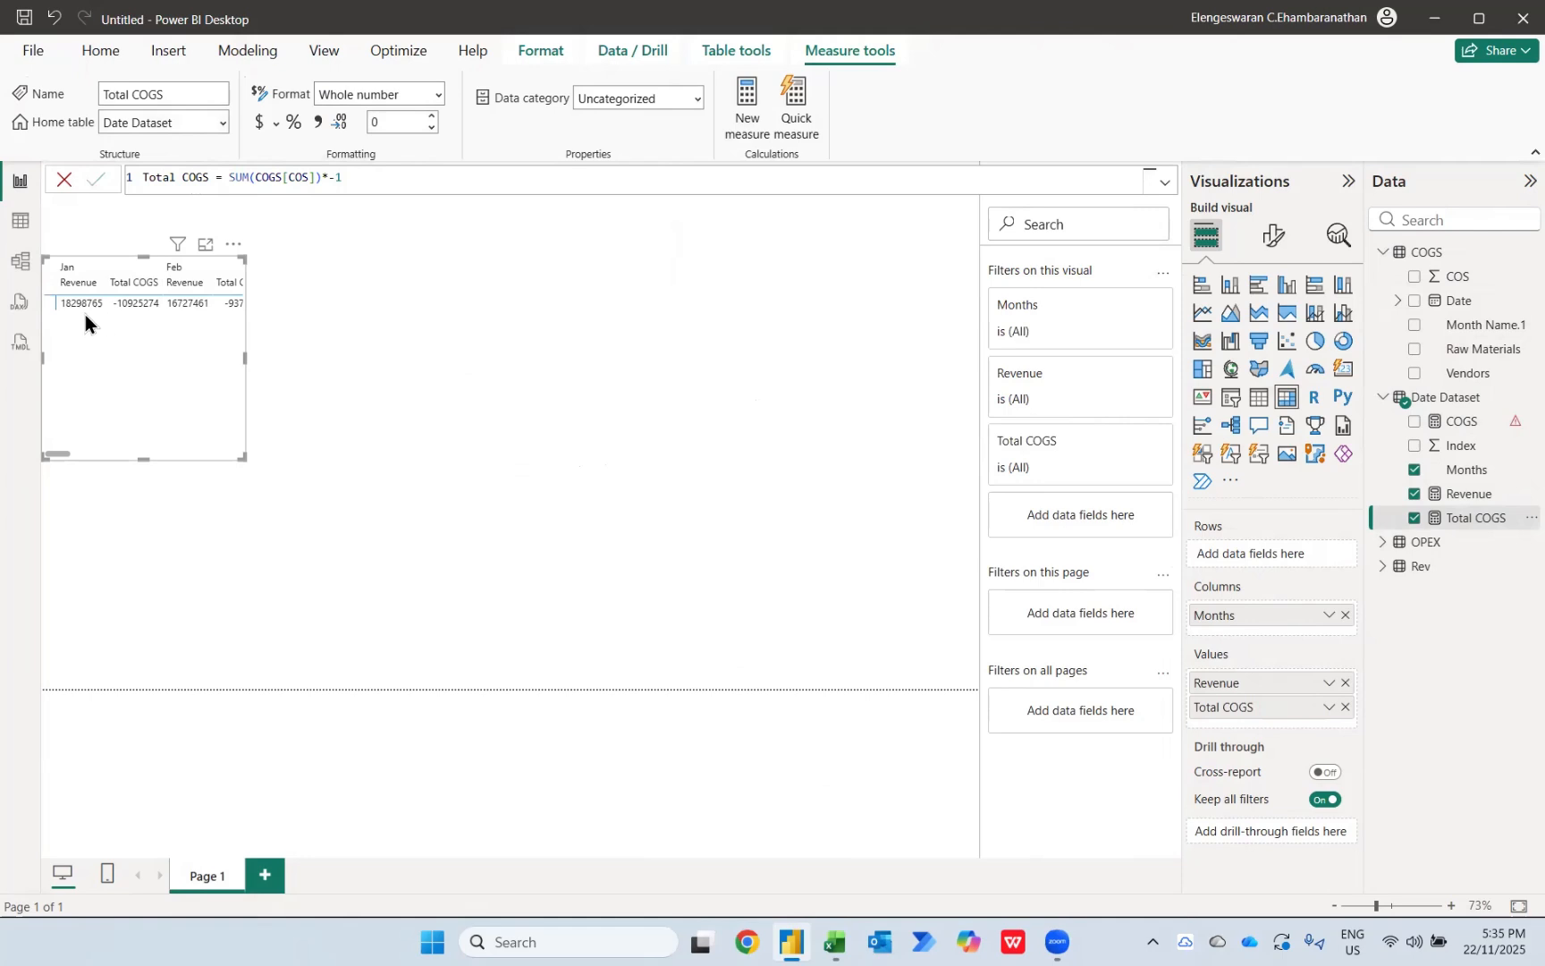
Step: Turn on the matrix's option to switch values to rows
left_click(1273, 249)
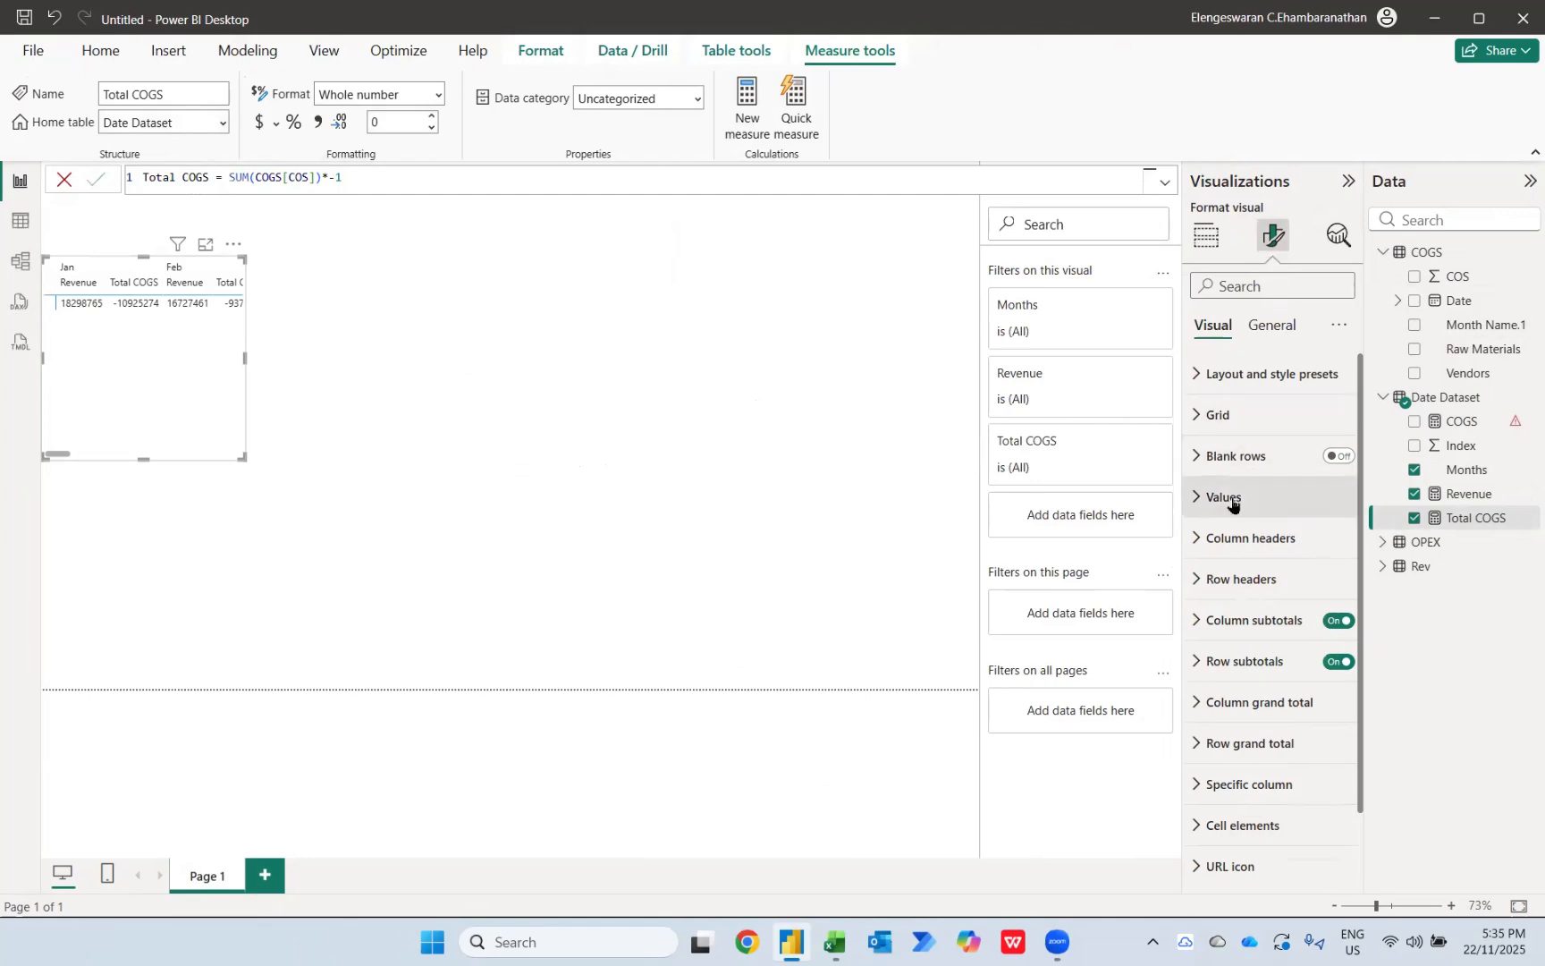
left_click(1232, 503)
scroll(1257, 715, "down", 2)
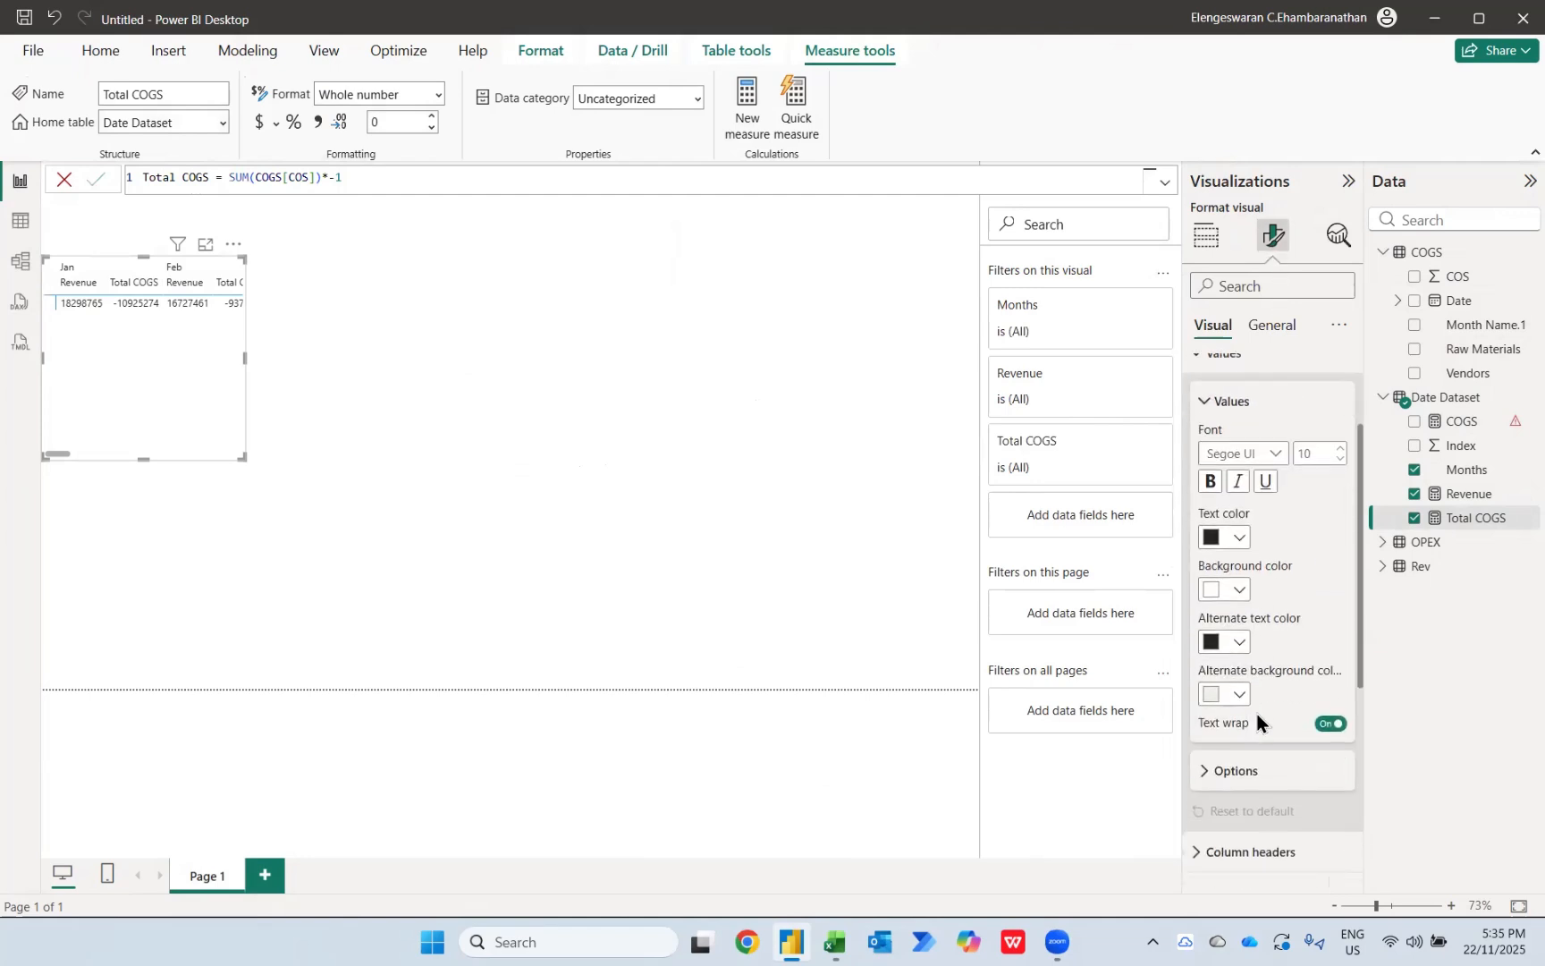
left_click(1223, 727)
scroll(1223, 726, "down", 1)
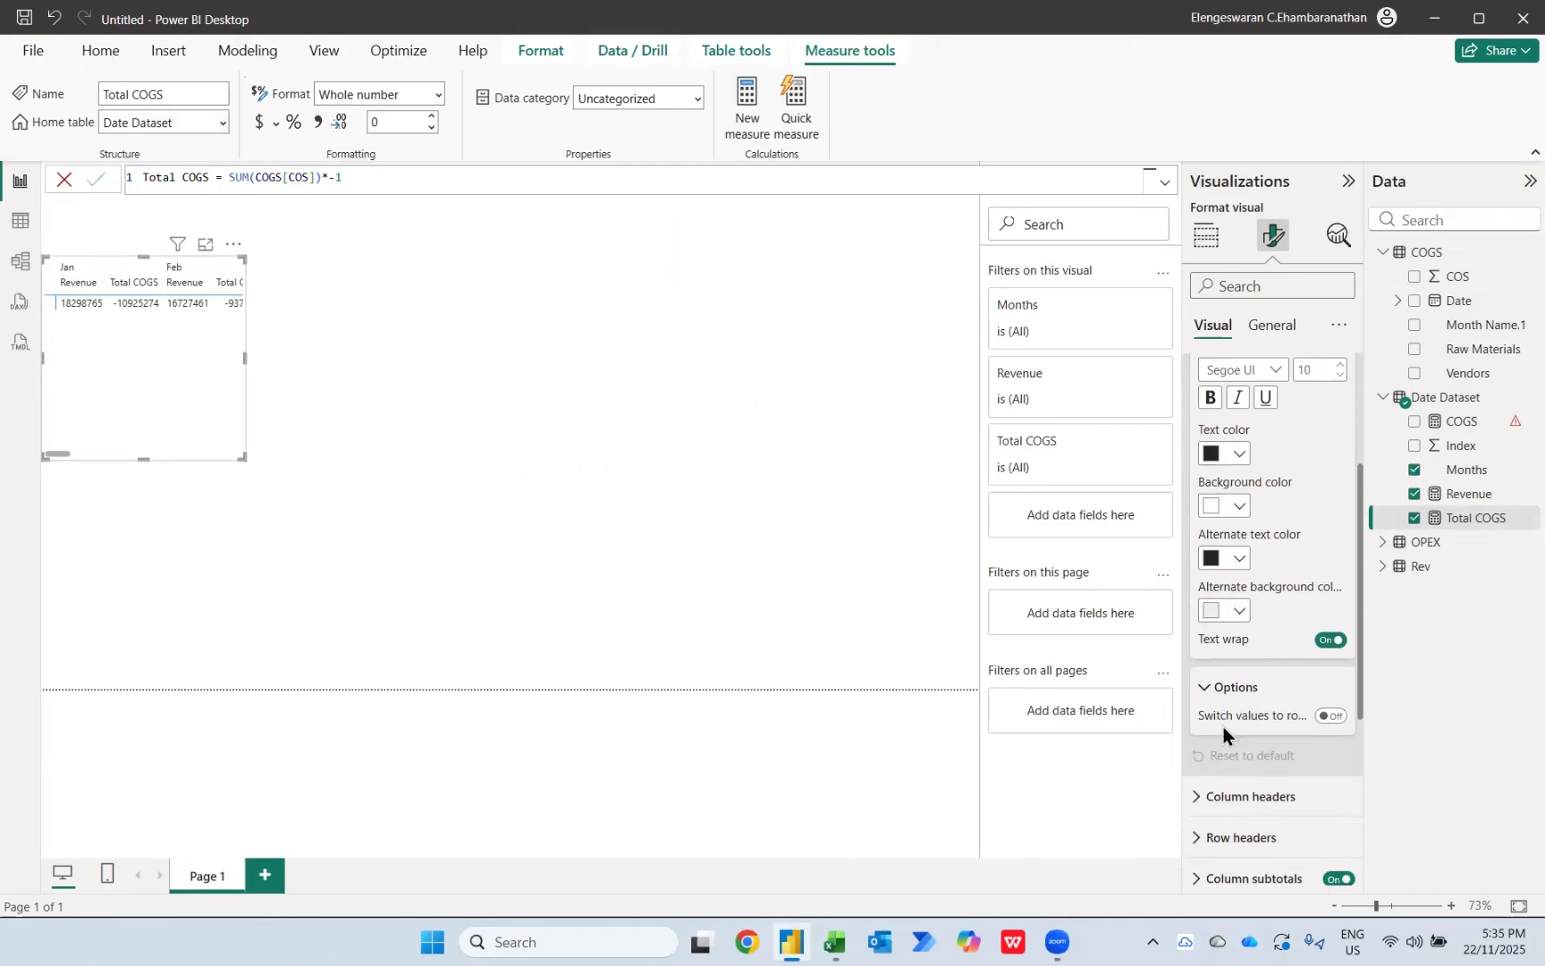
left_click(1332, 716)
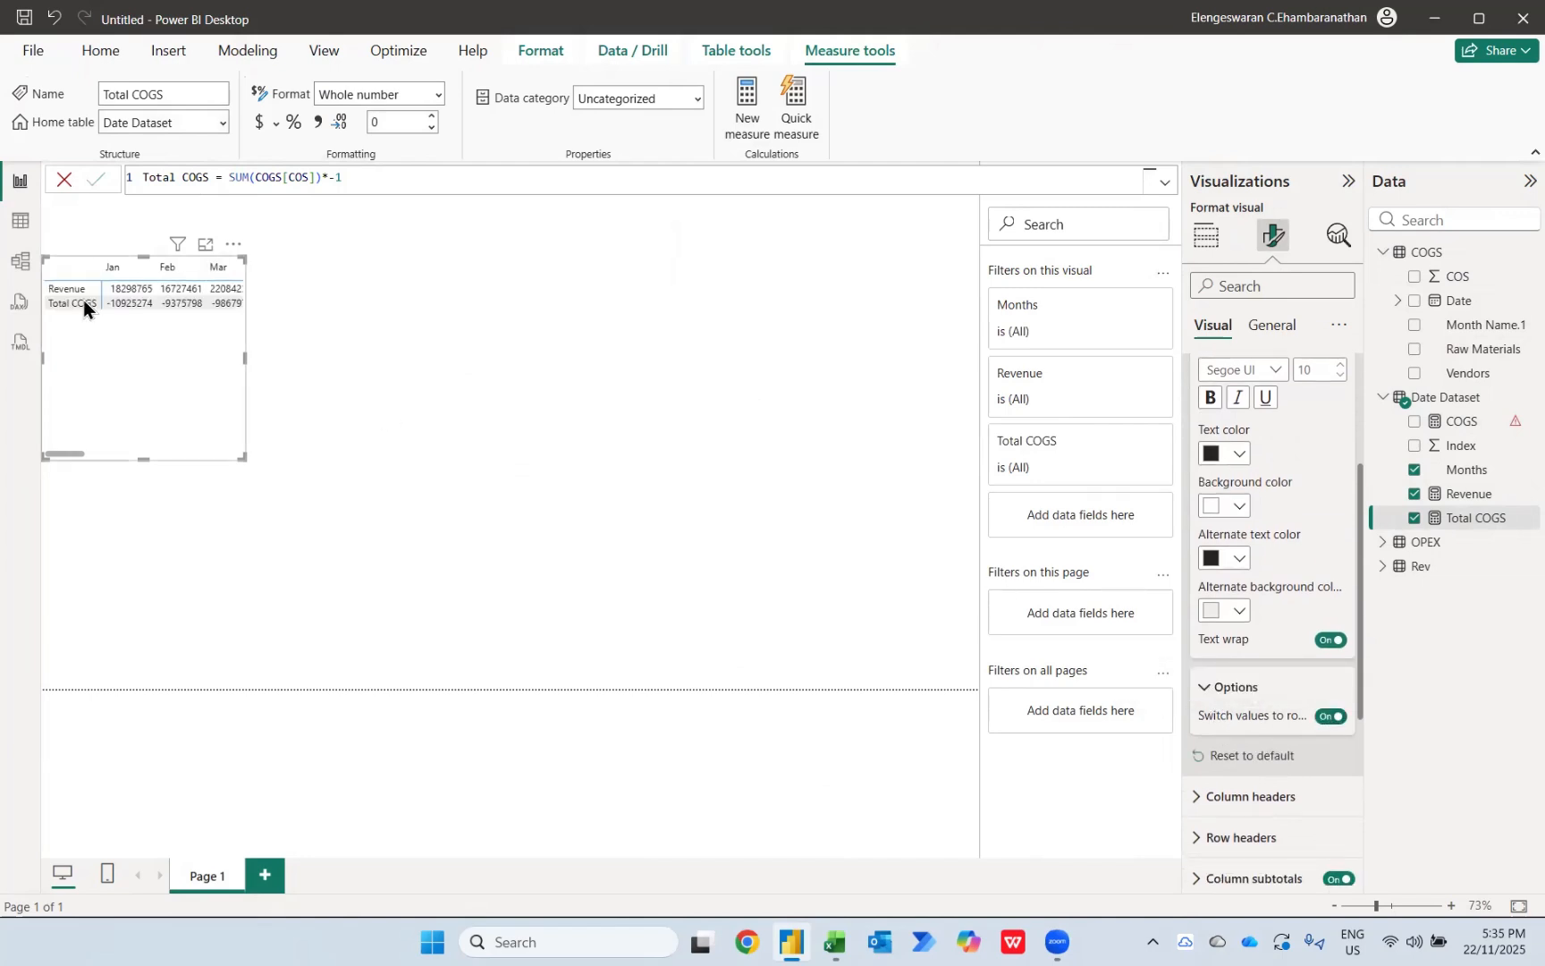
Step: Rename the Revenue measure in Date Dataset as Total Revenue
left_click(1488, 494)
double_click(1488, 494)
key("Home")
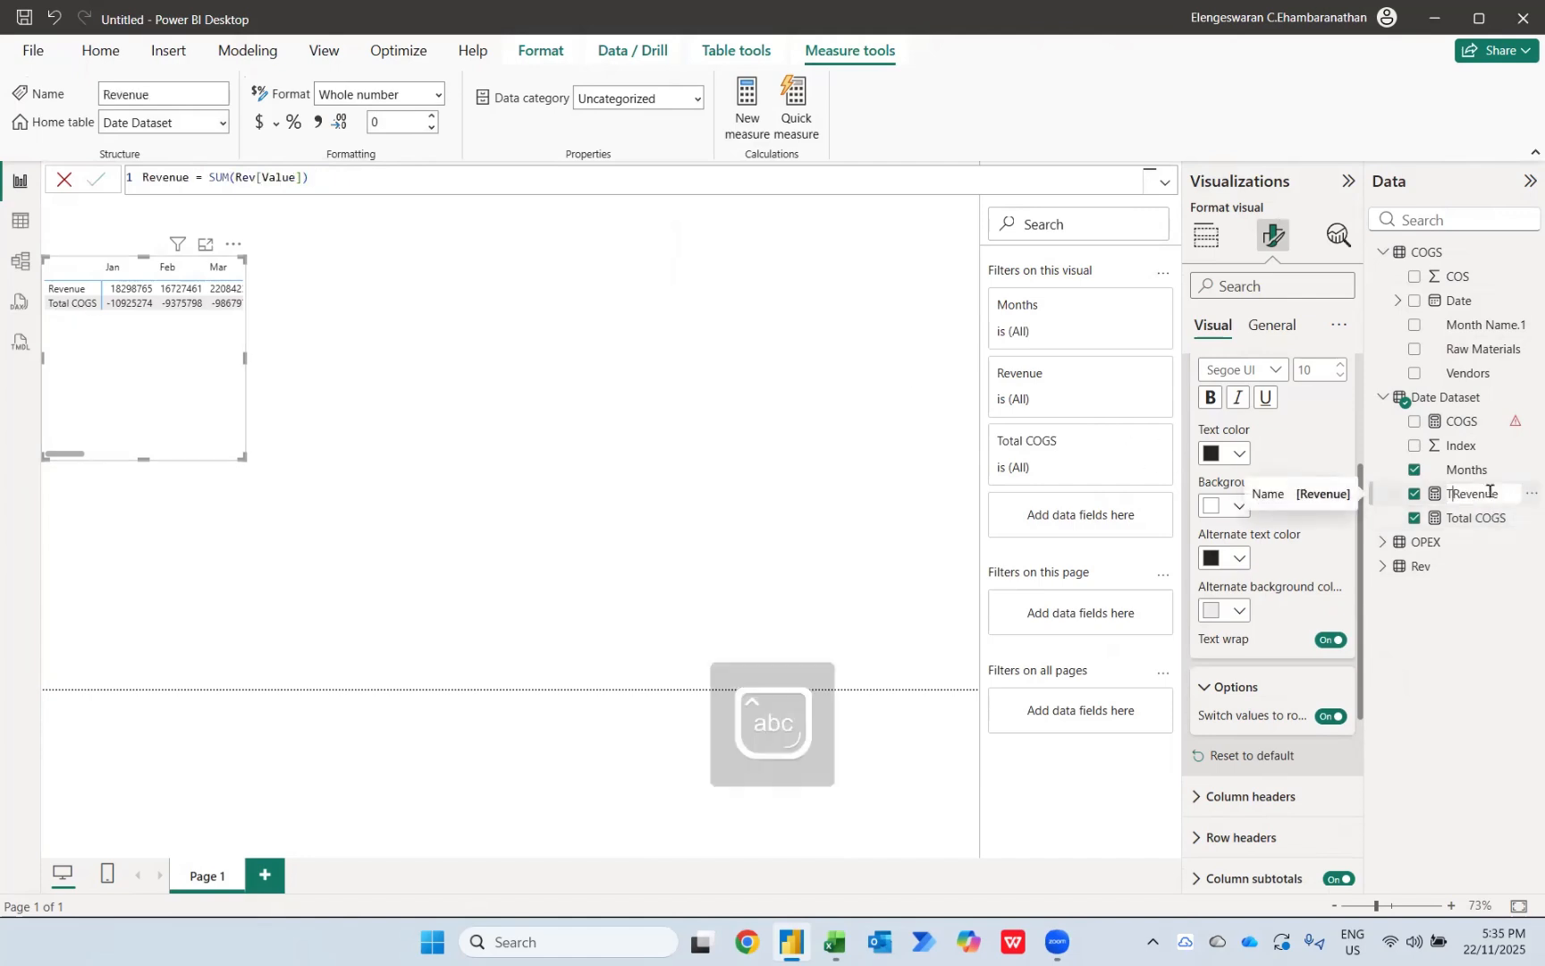
type("Total")
key("Return")
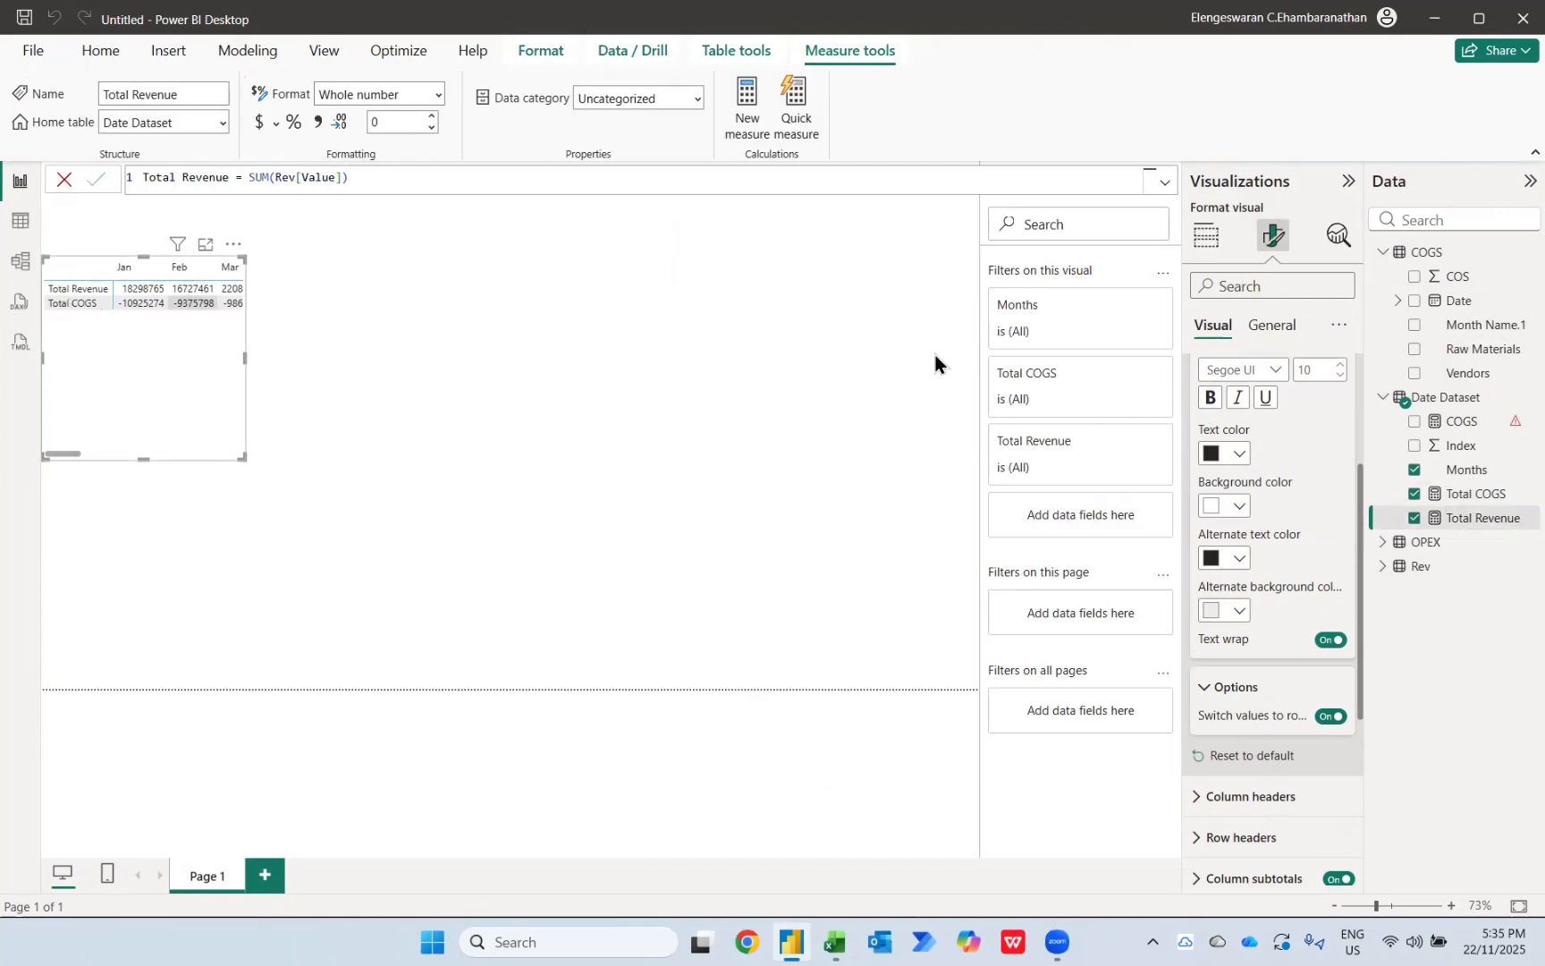
Step: Replace the faulty COGS measure's formula with Gross Profit = [Total Revenue] - [Total COGS]
left_click(1472, 421)
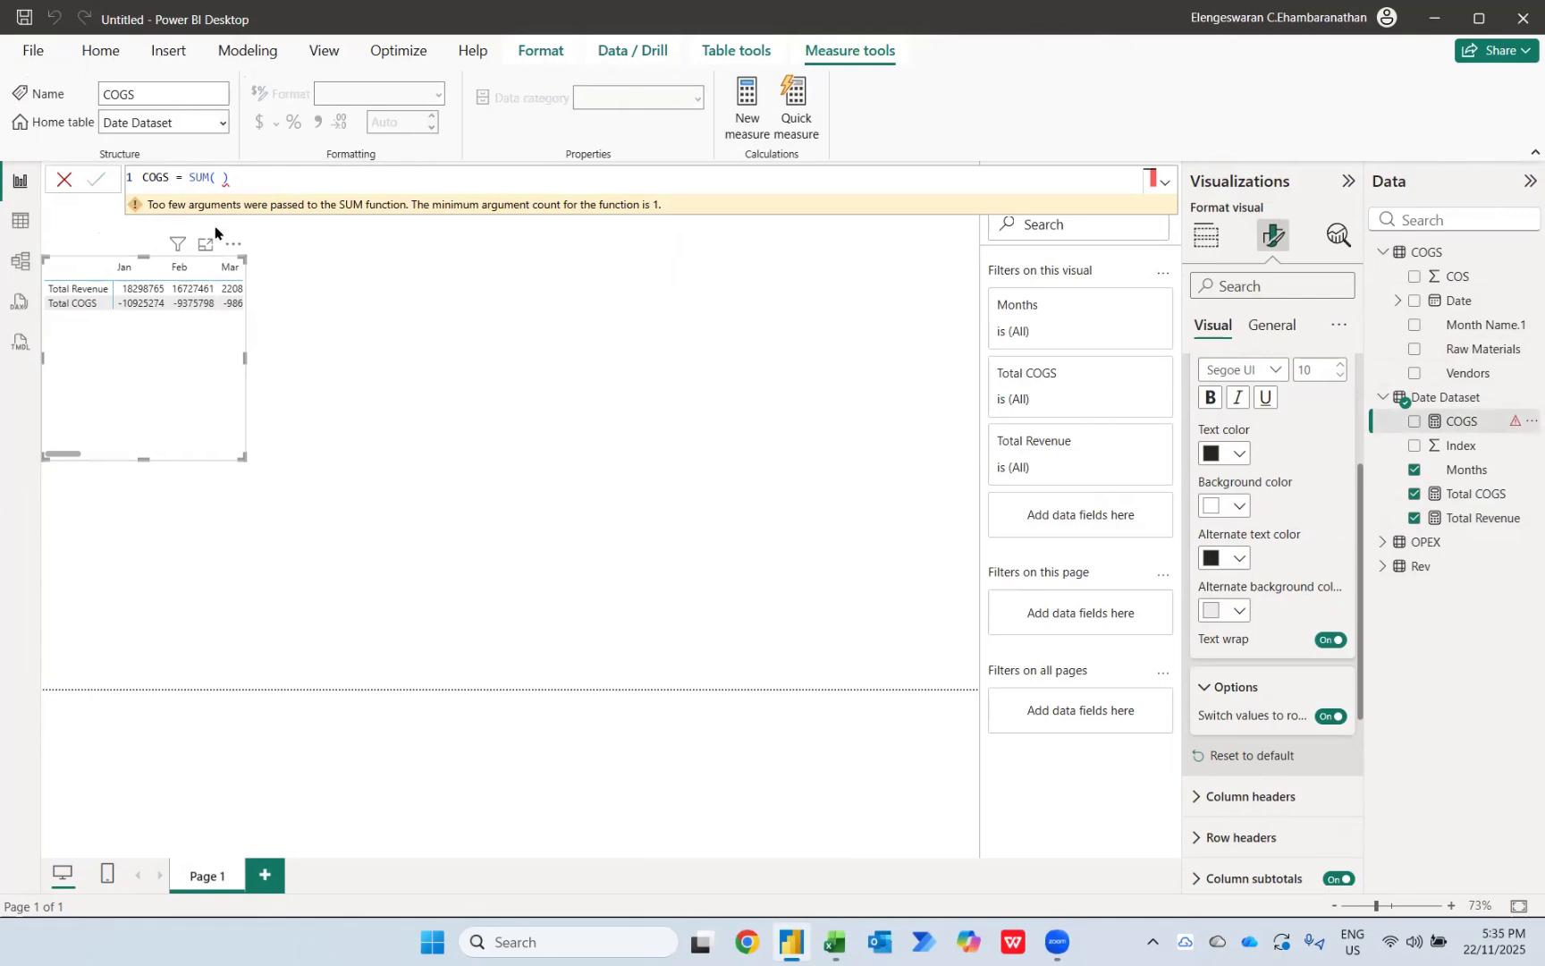
triple_click(238, 178)
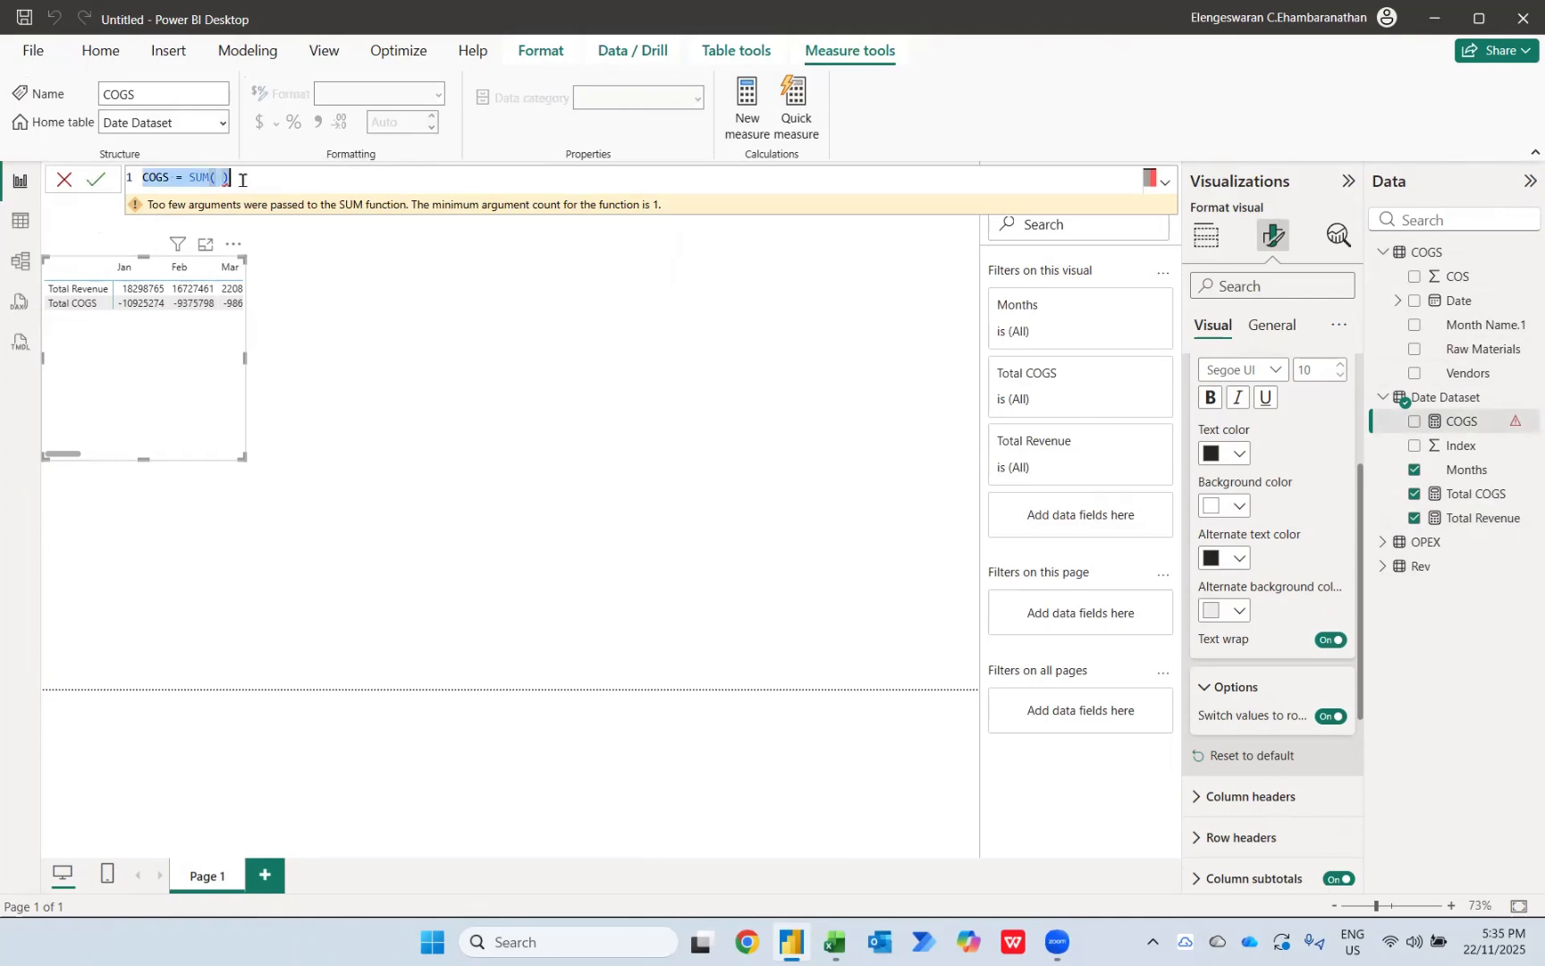
type("Gros")
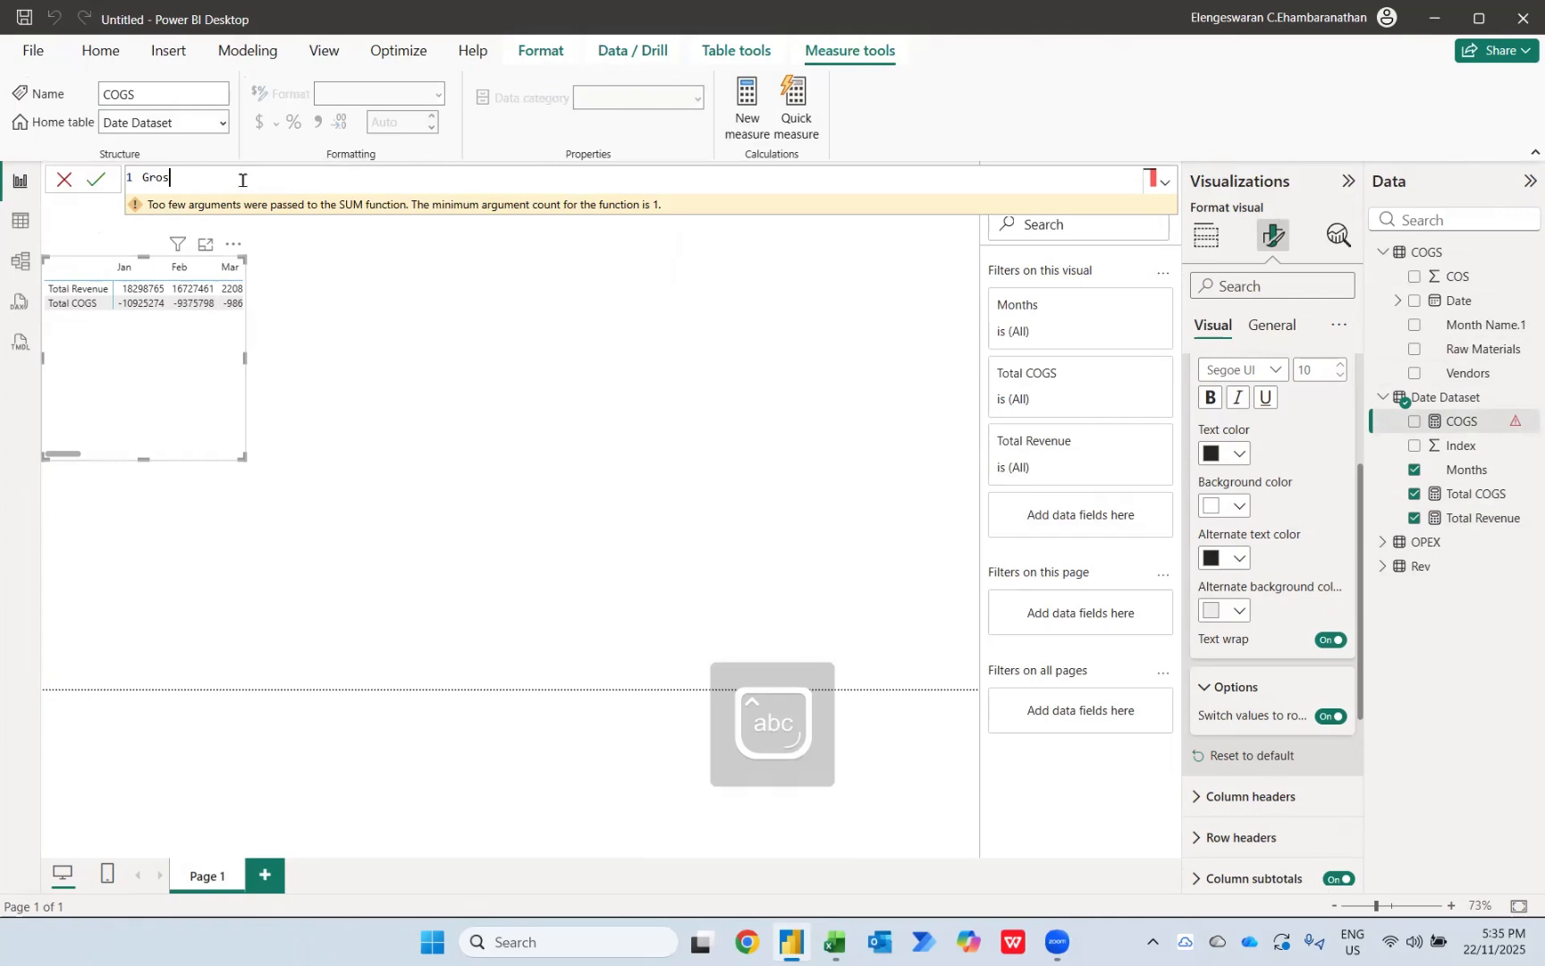
type("s Profit =")
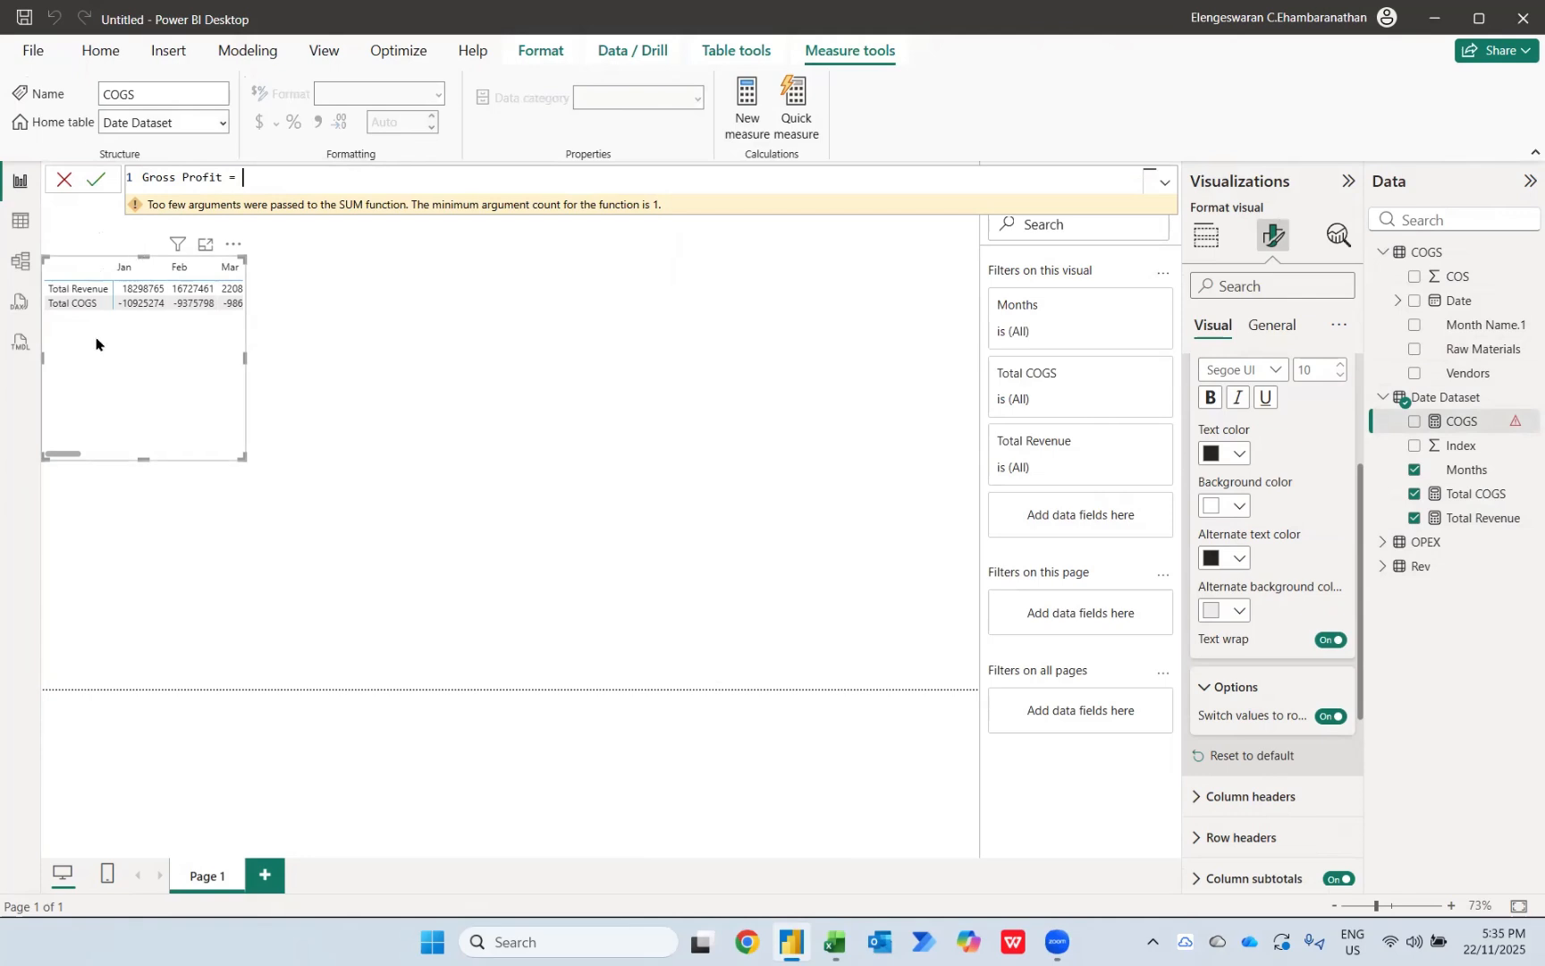
type("reve")
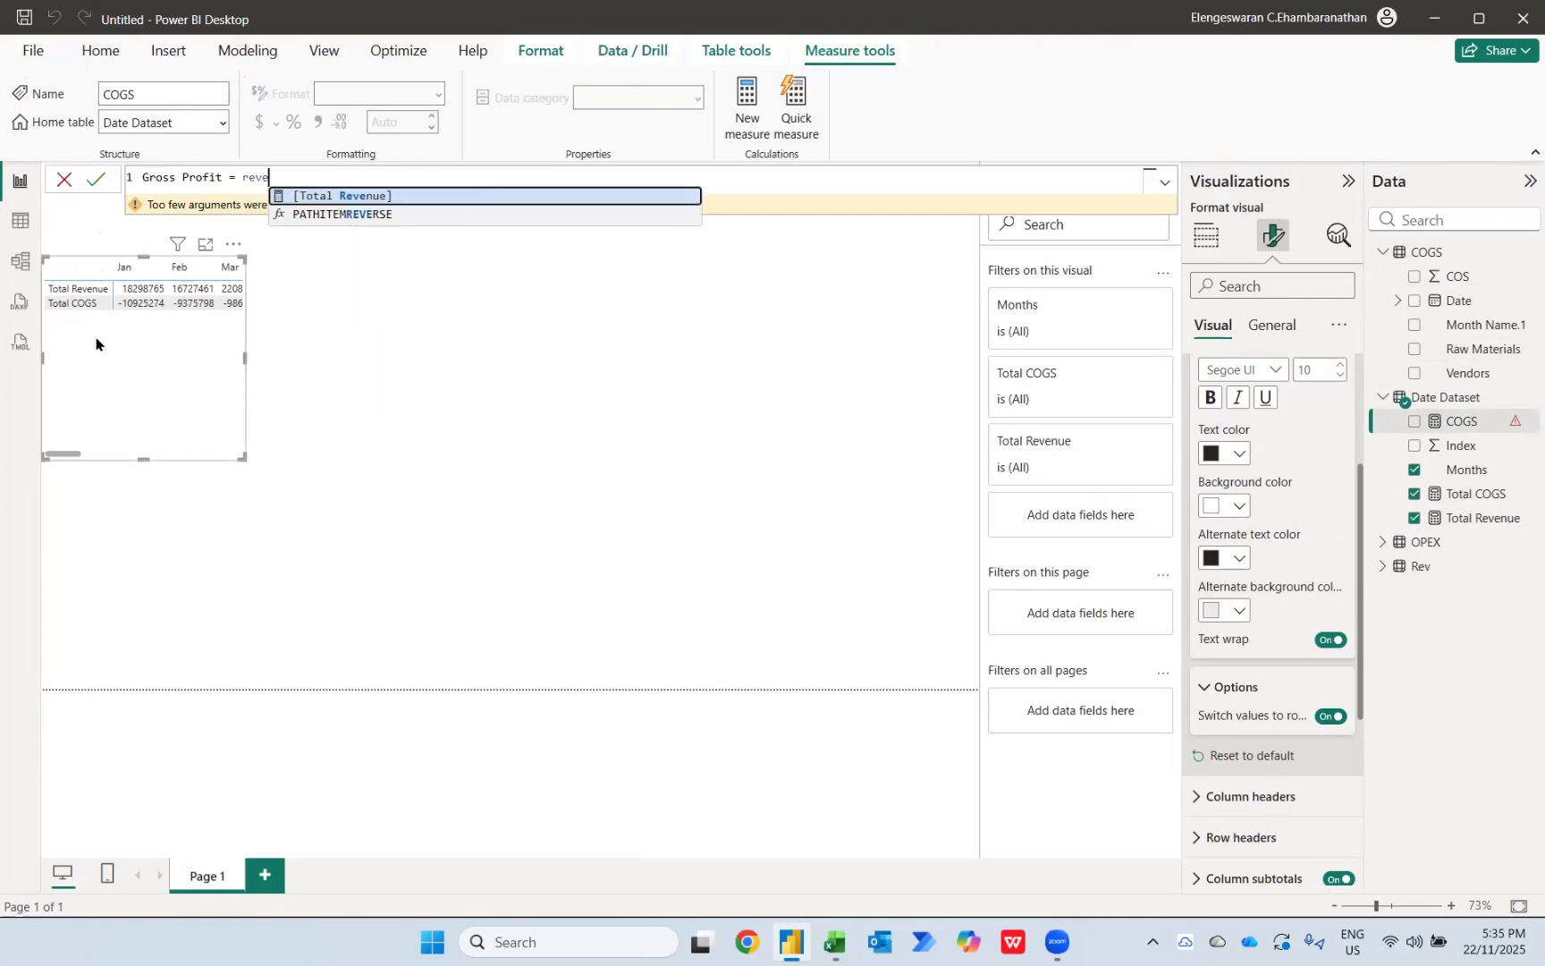
key("Tab")
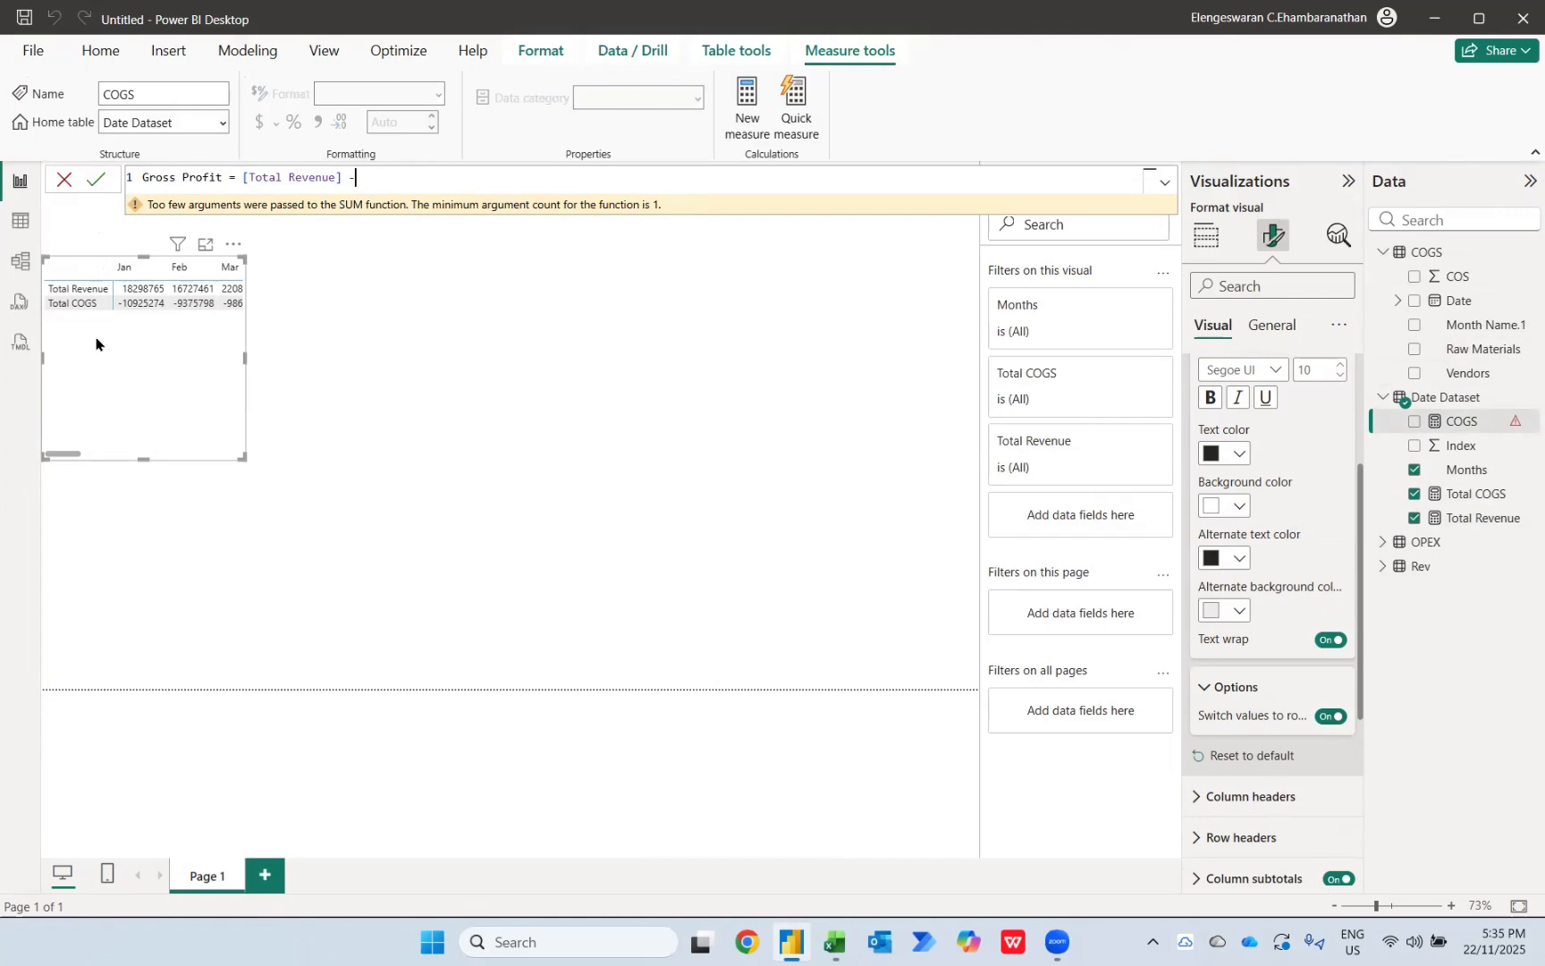
type("- cogs")
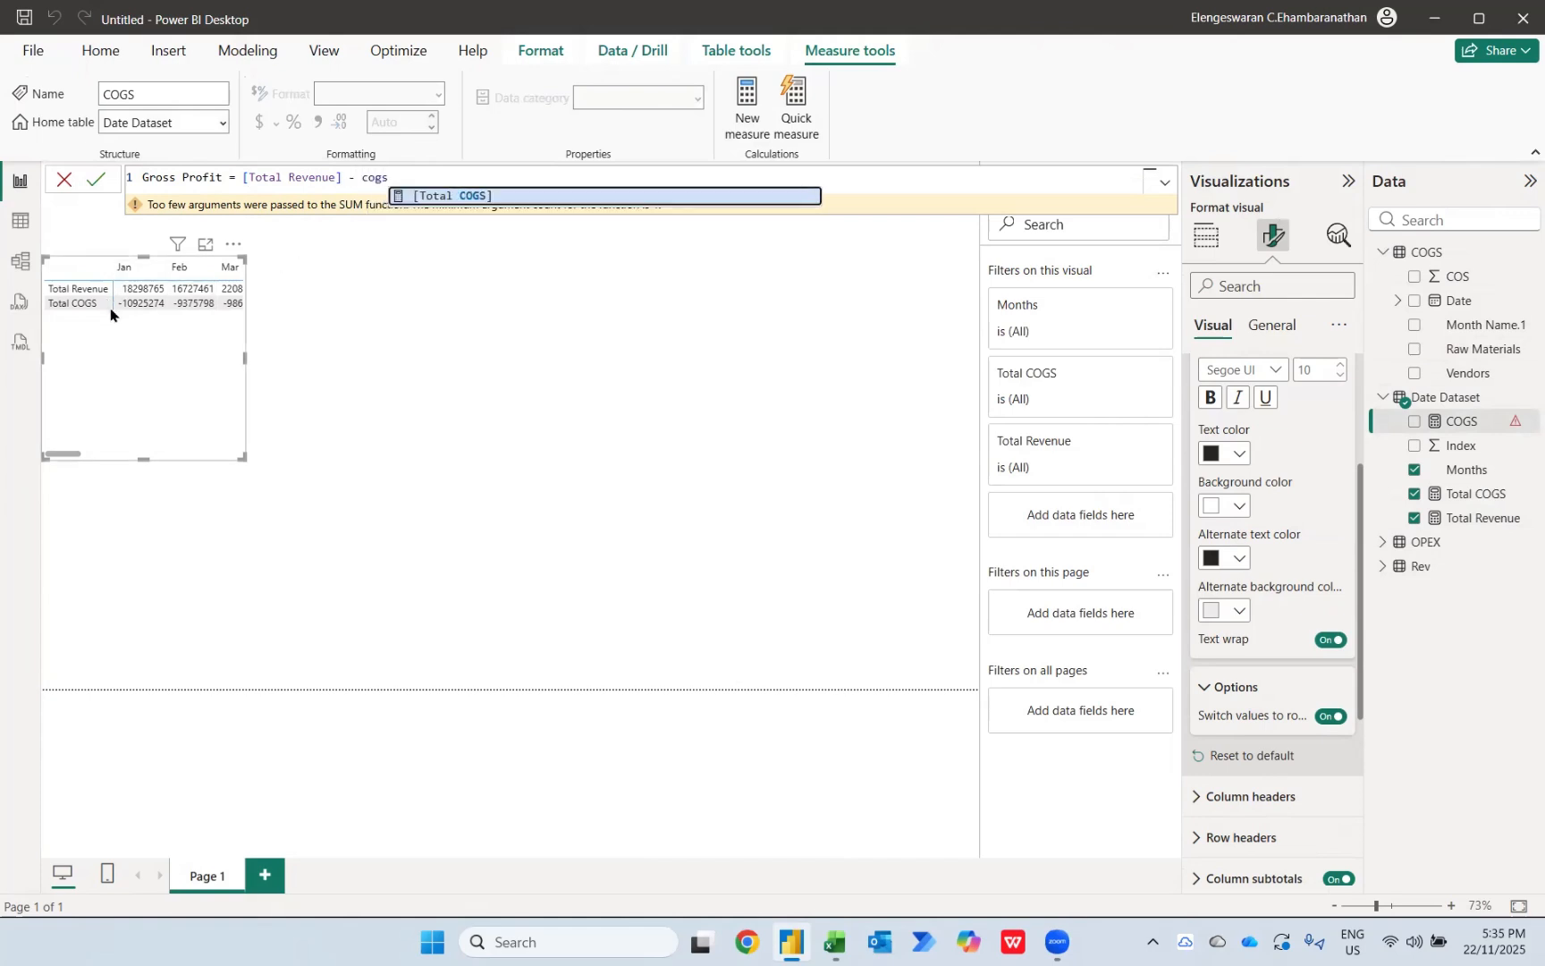
left_click(432, 196)
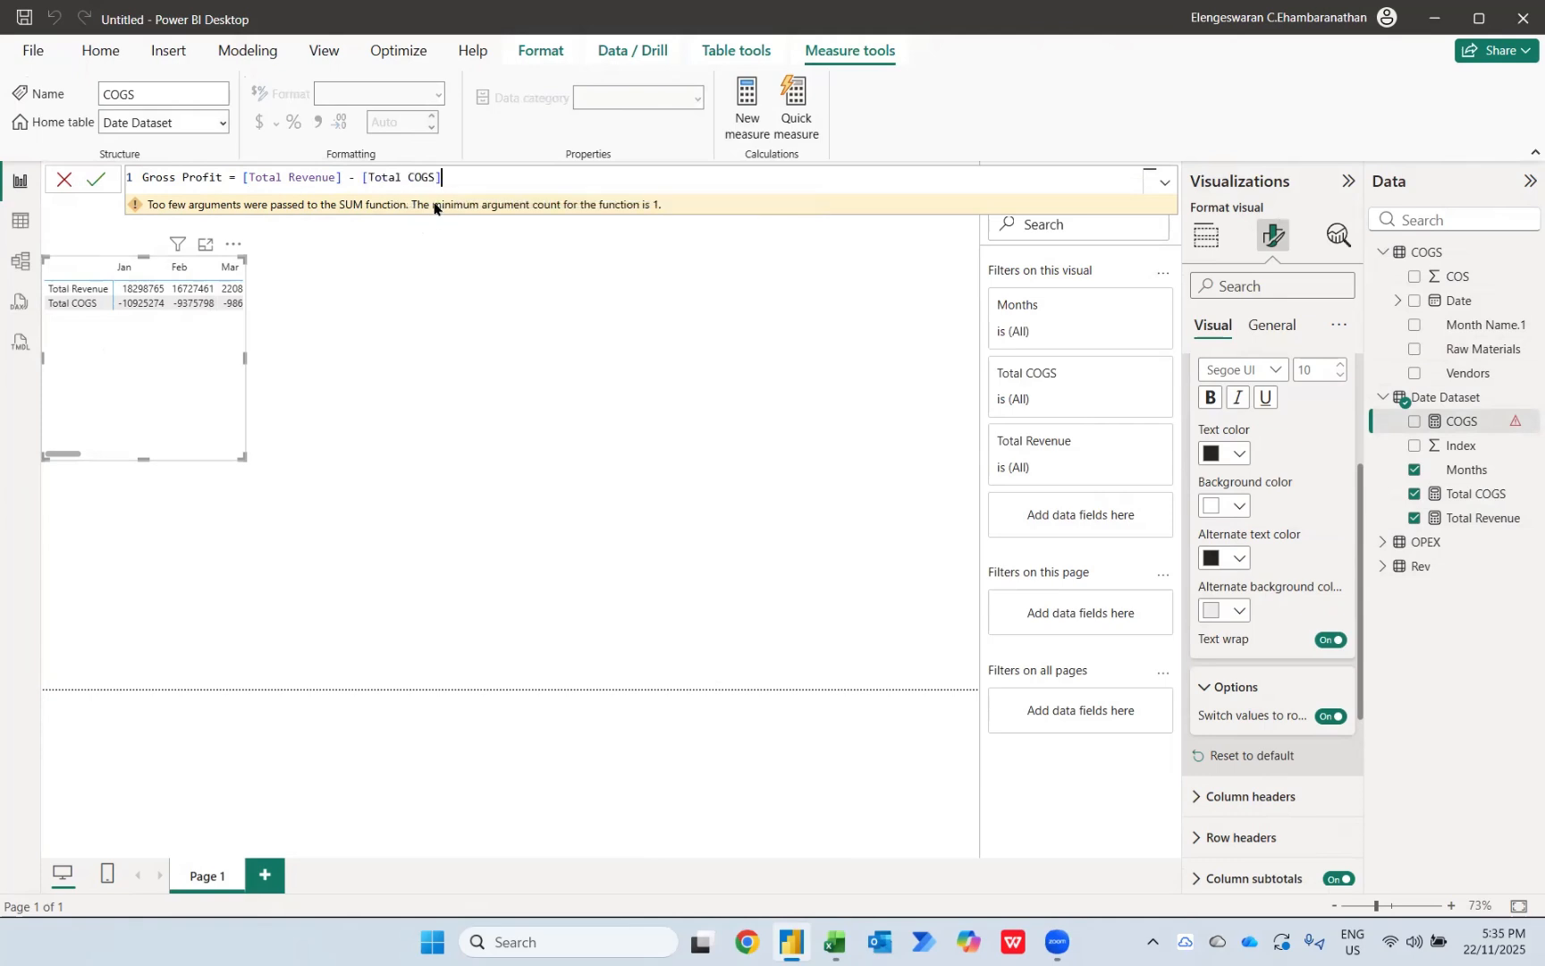
Step: Wrap [Total COGS] in ABS within the Gross Profit formula, commit the measure, and add it to the matrix
left_click(346, 171)
type("ABS(")
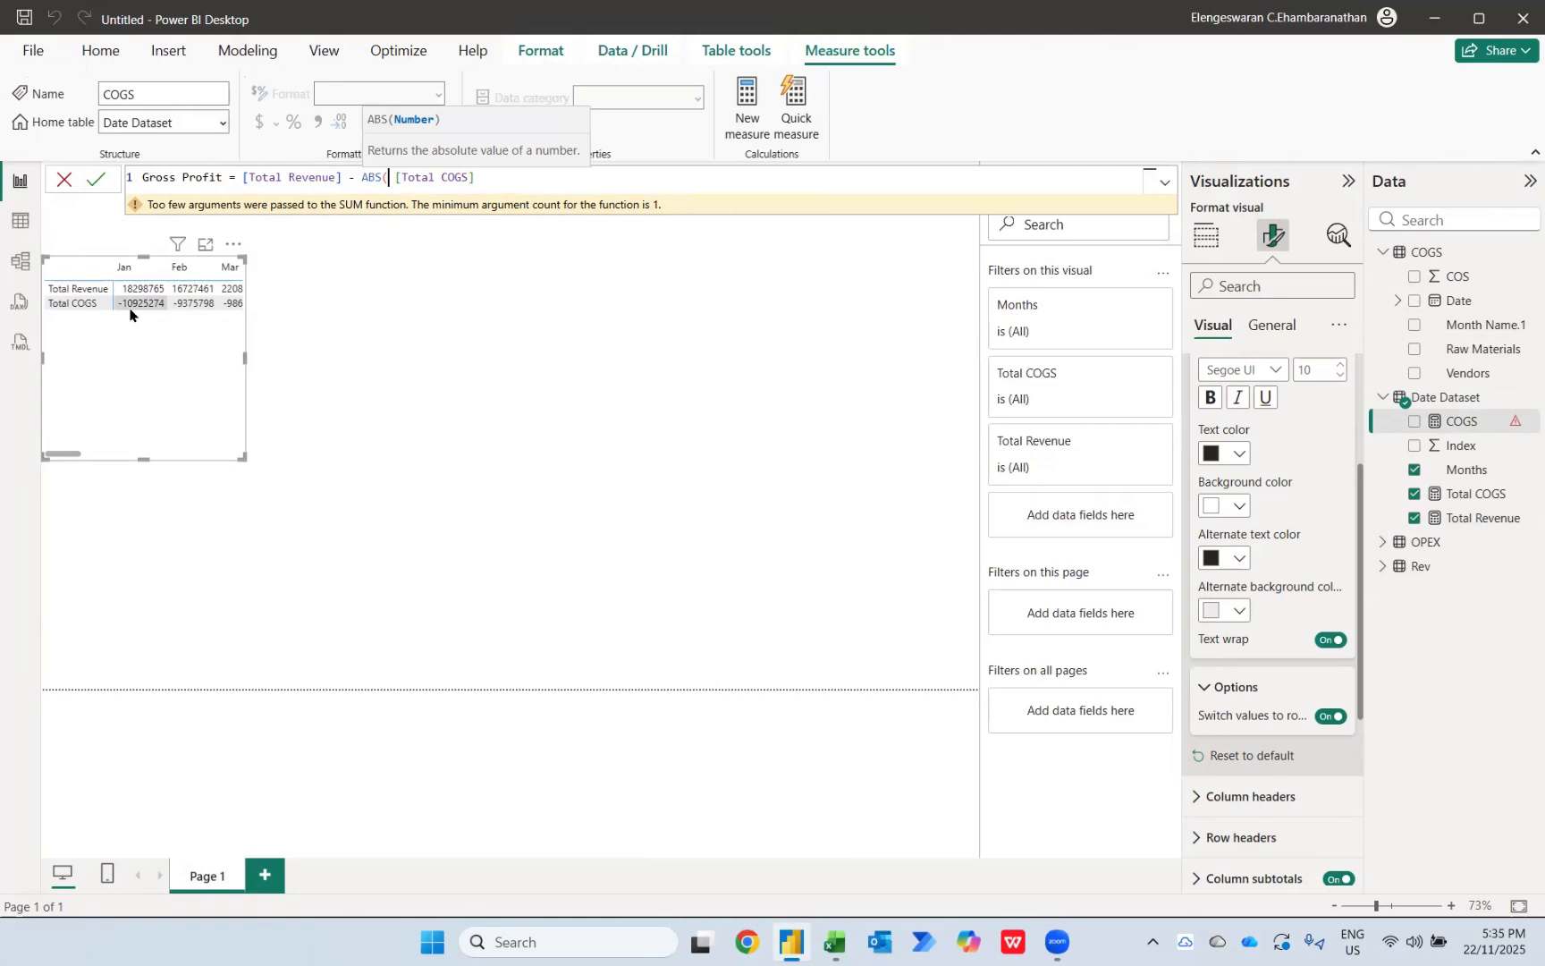
left_click(493, 184)
type(")")
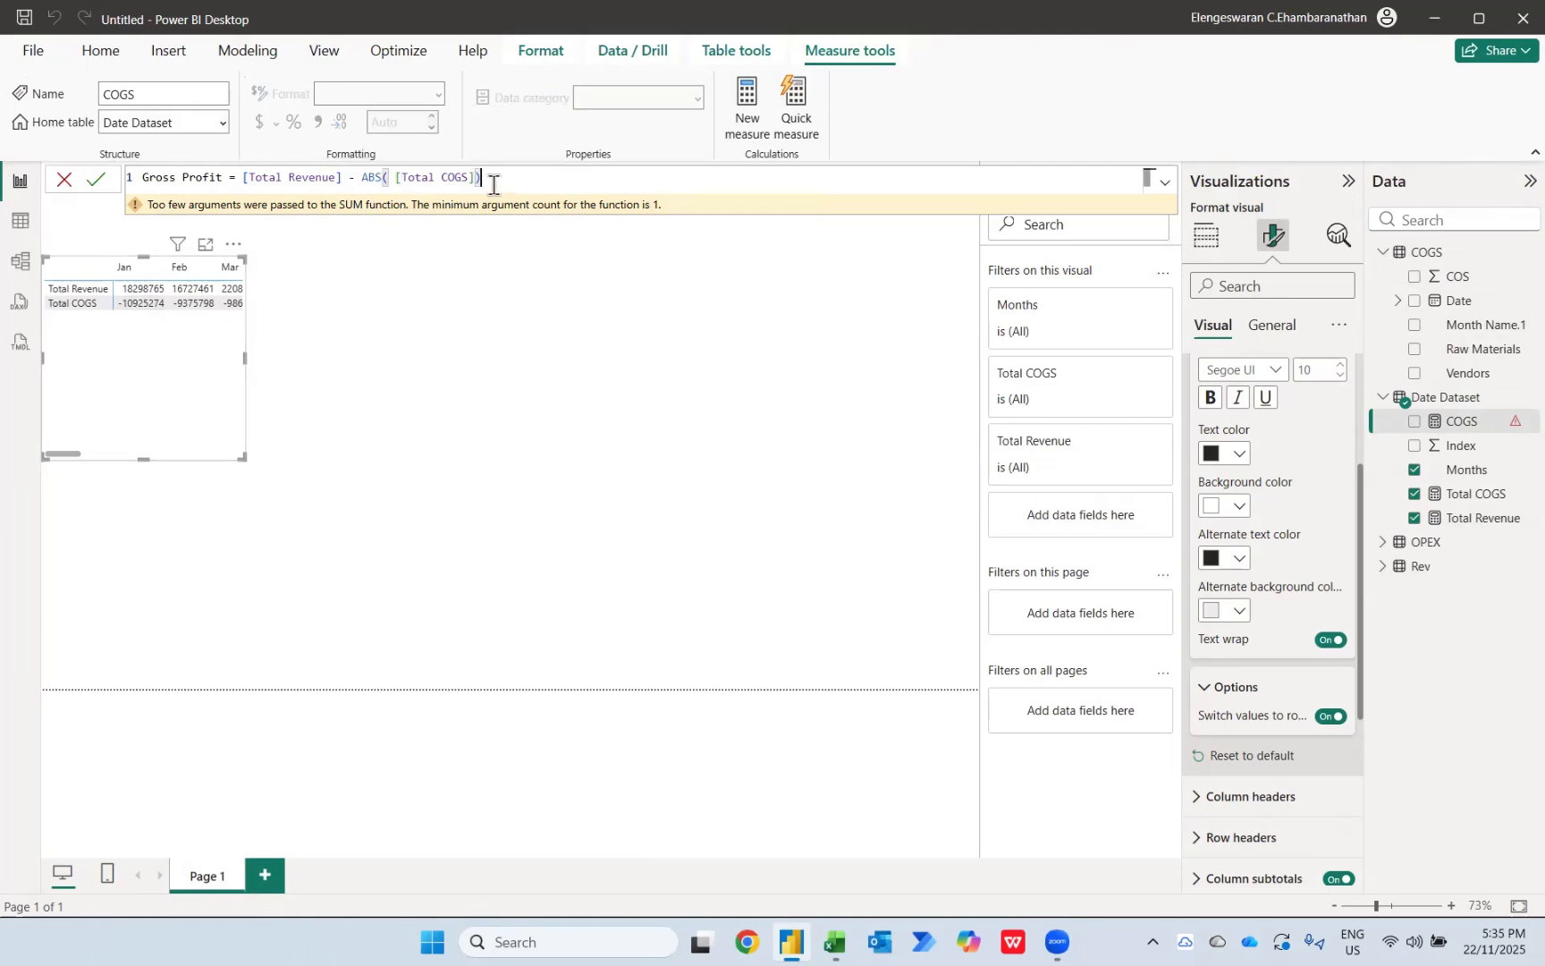
key("Return")
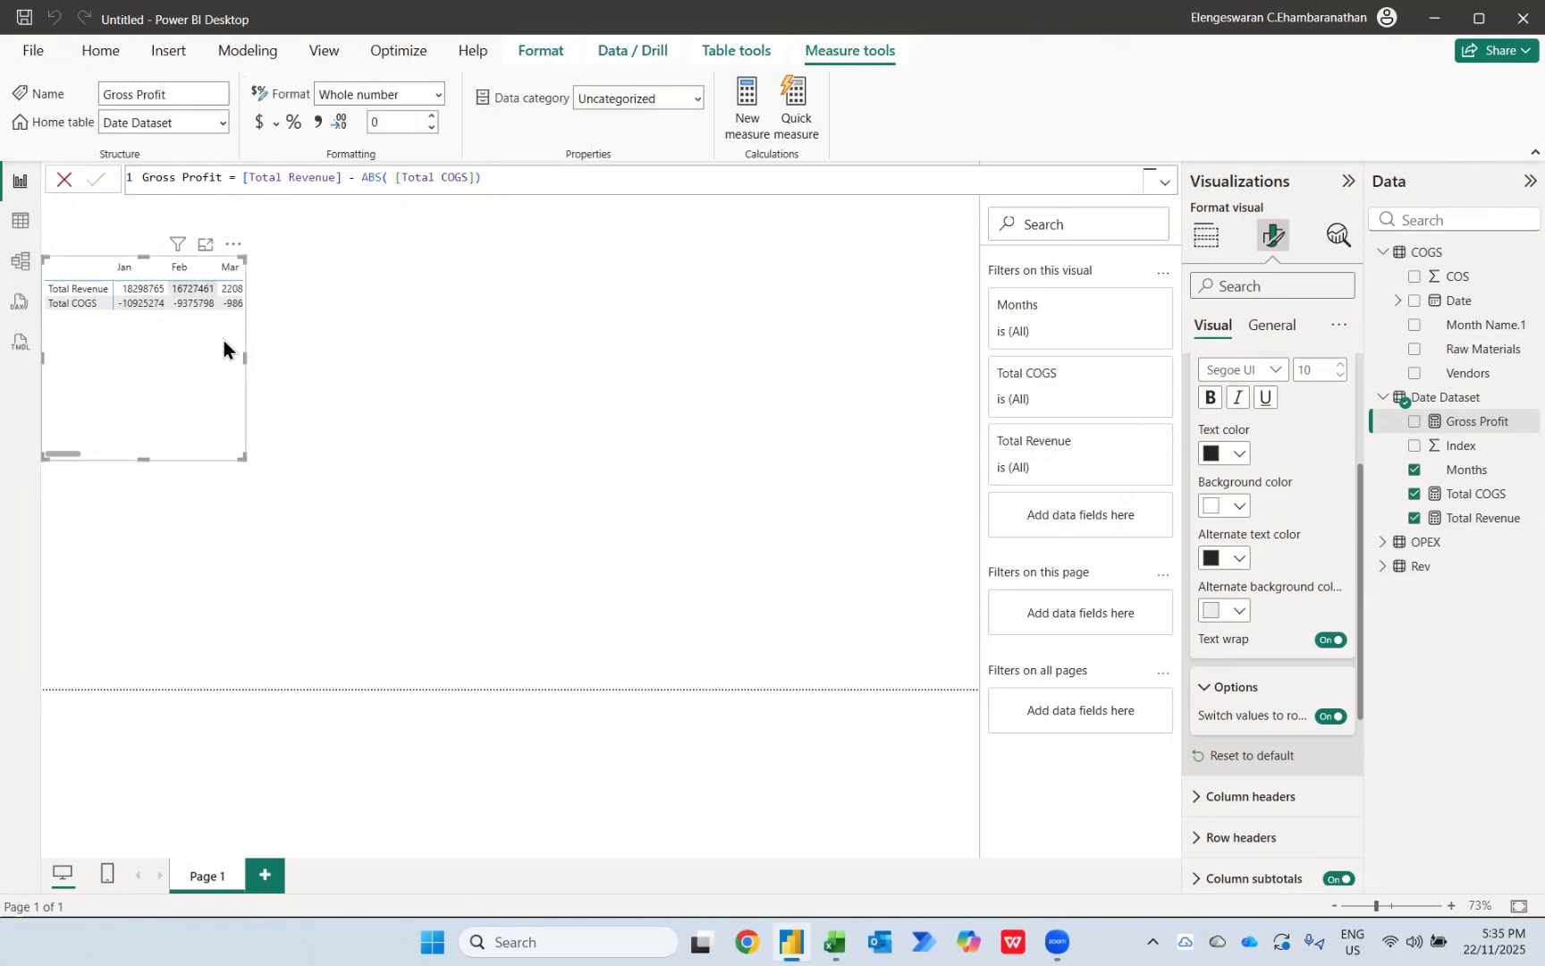
left_click(1413, 420)
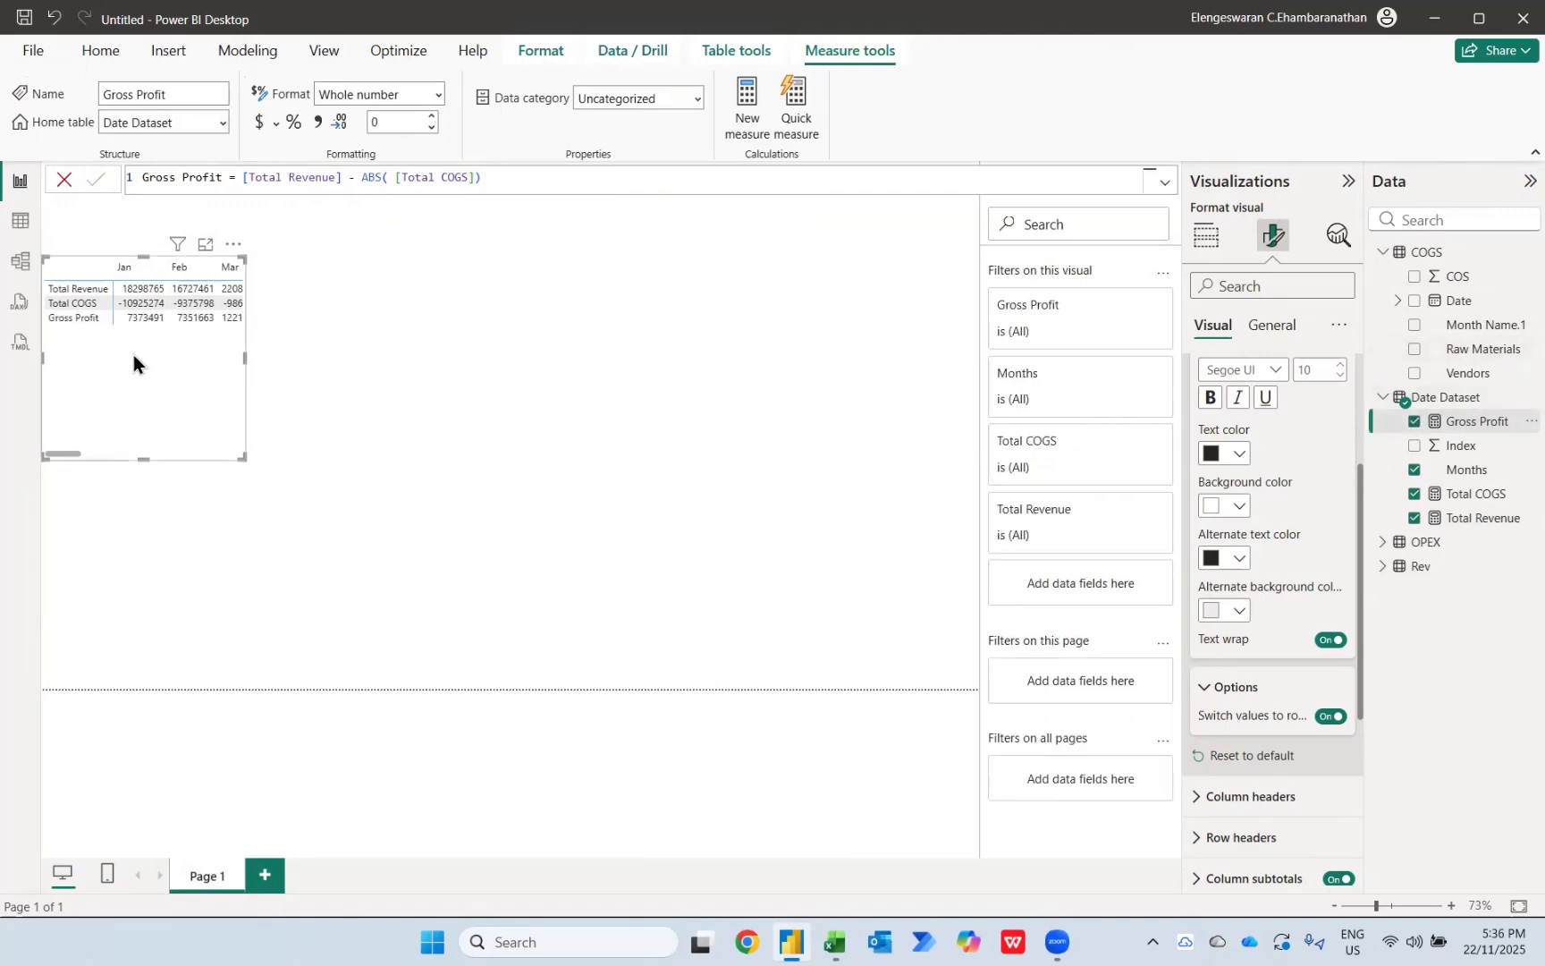
Step: Create a new measure in Date Dataset and name it Total OPEX in its formula
left_click(1451, 400)
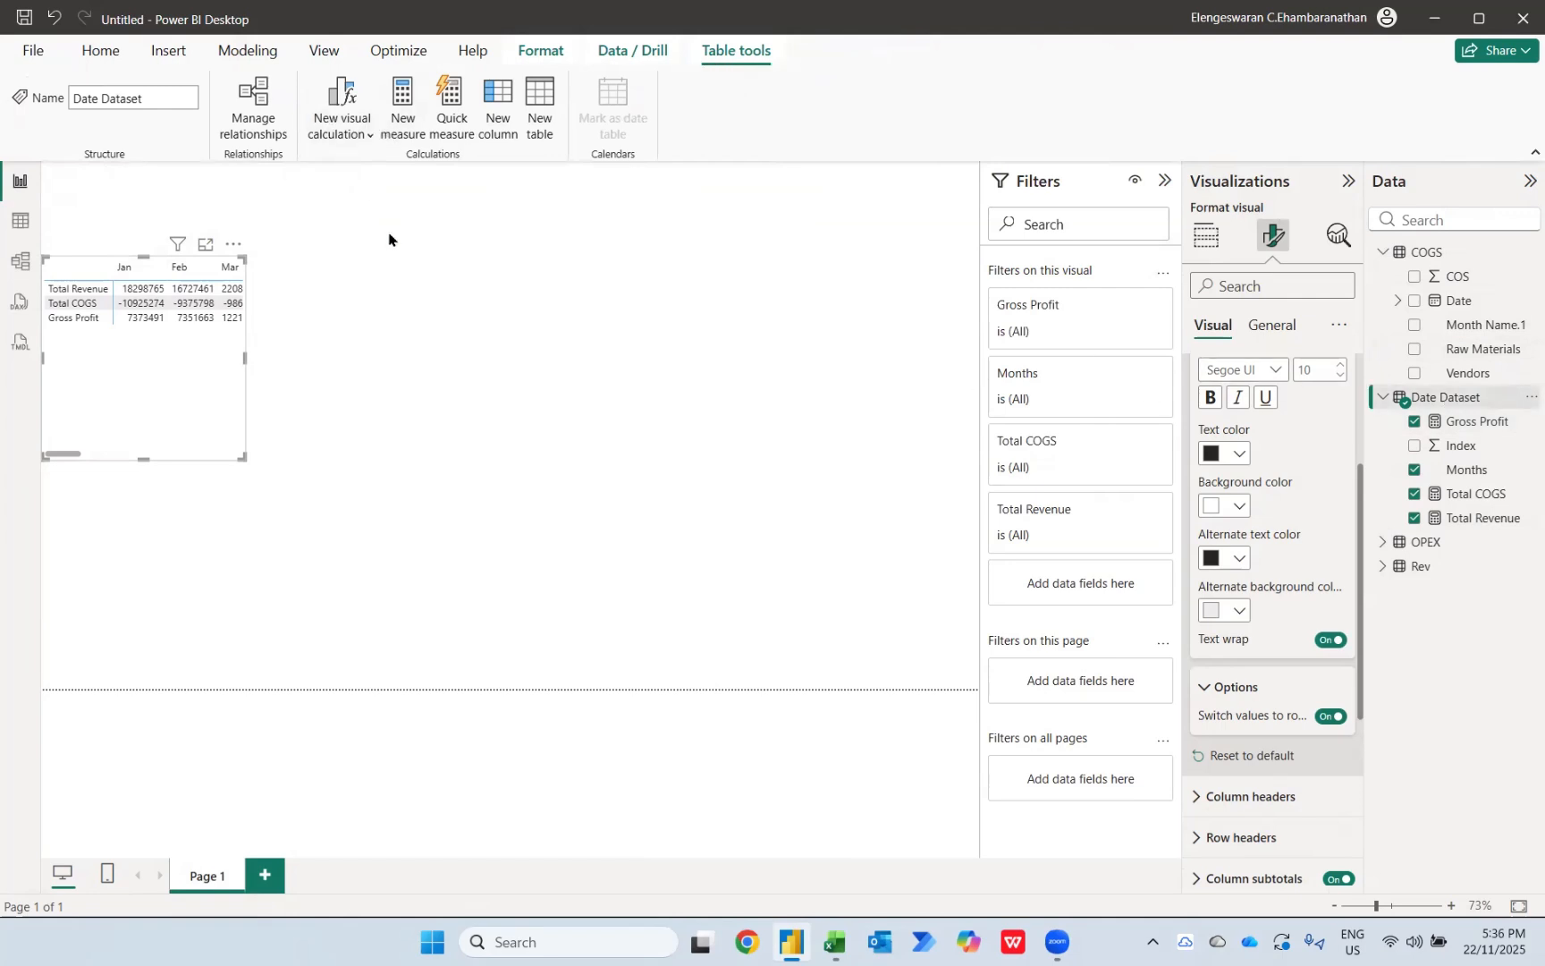
left_click(404, 112)
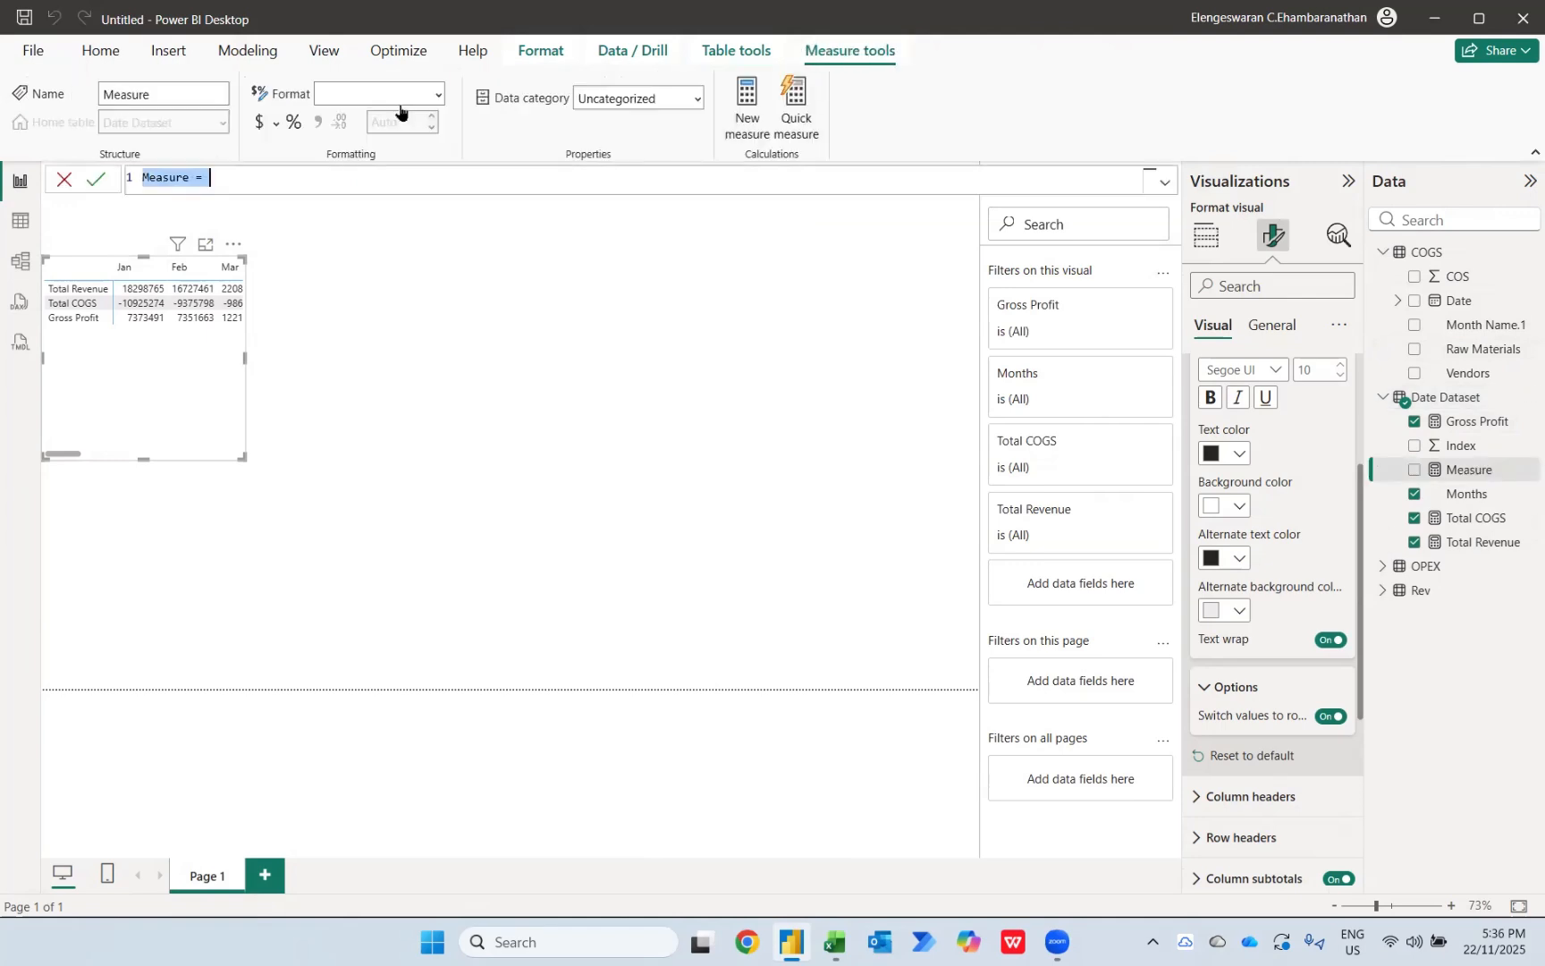
key("Home")
key("ctrl+shift+Right")
key("Caps_Lock")
type("OPE")
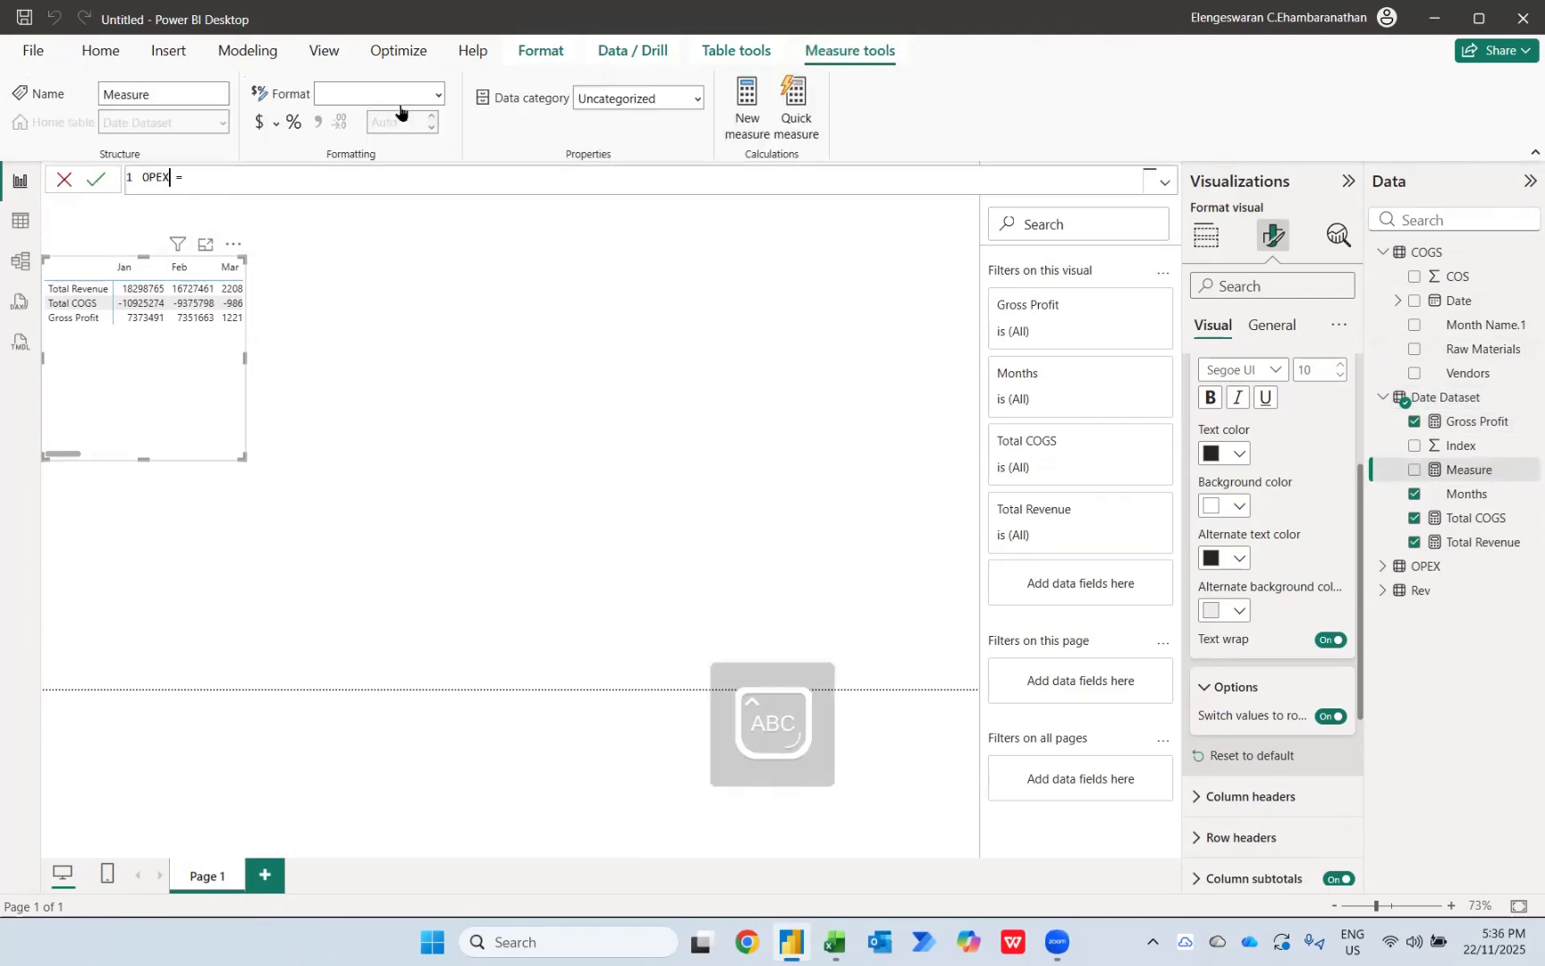
type("TOT")
key("shift+Home")
type("Total")
key("End")
Step: Define Total OPEX as SUM(OPEX[Value])*-1, commit it, and add it to the matrix
type("SUM(op")
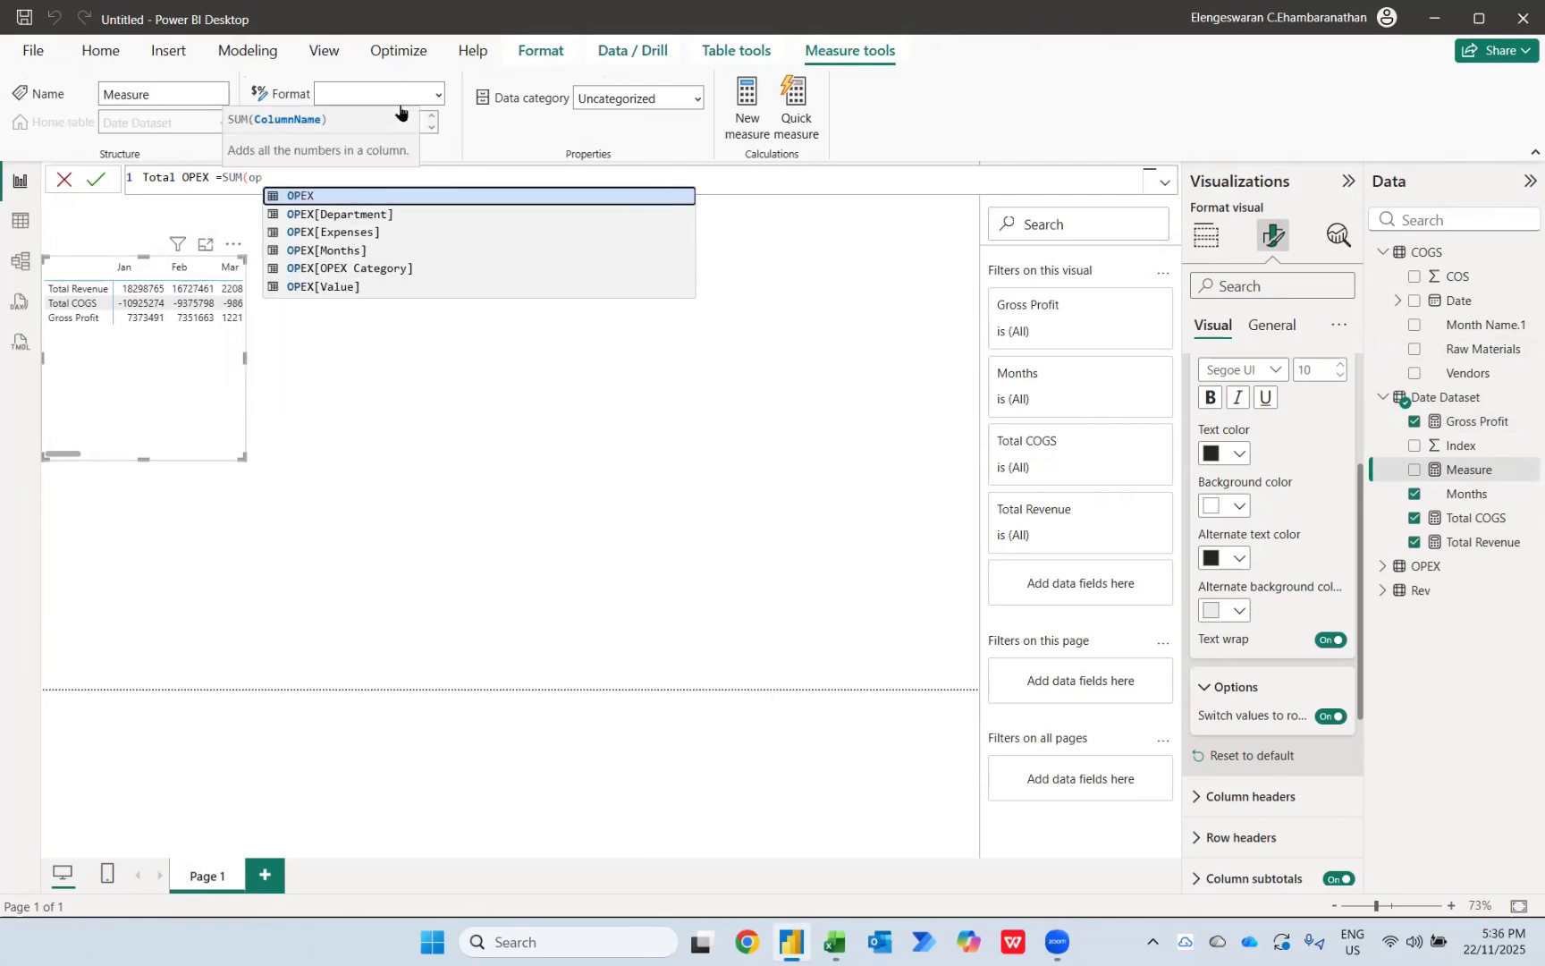
key("Down")
key("Down")
key("Down")
key("Down")
key("Down")
key("Tab")
type(")*-1")
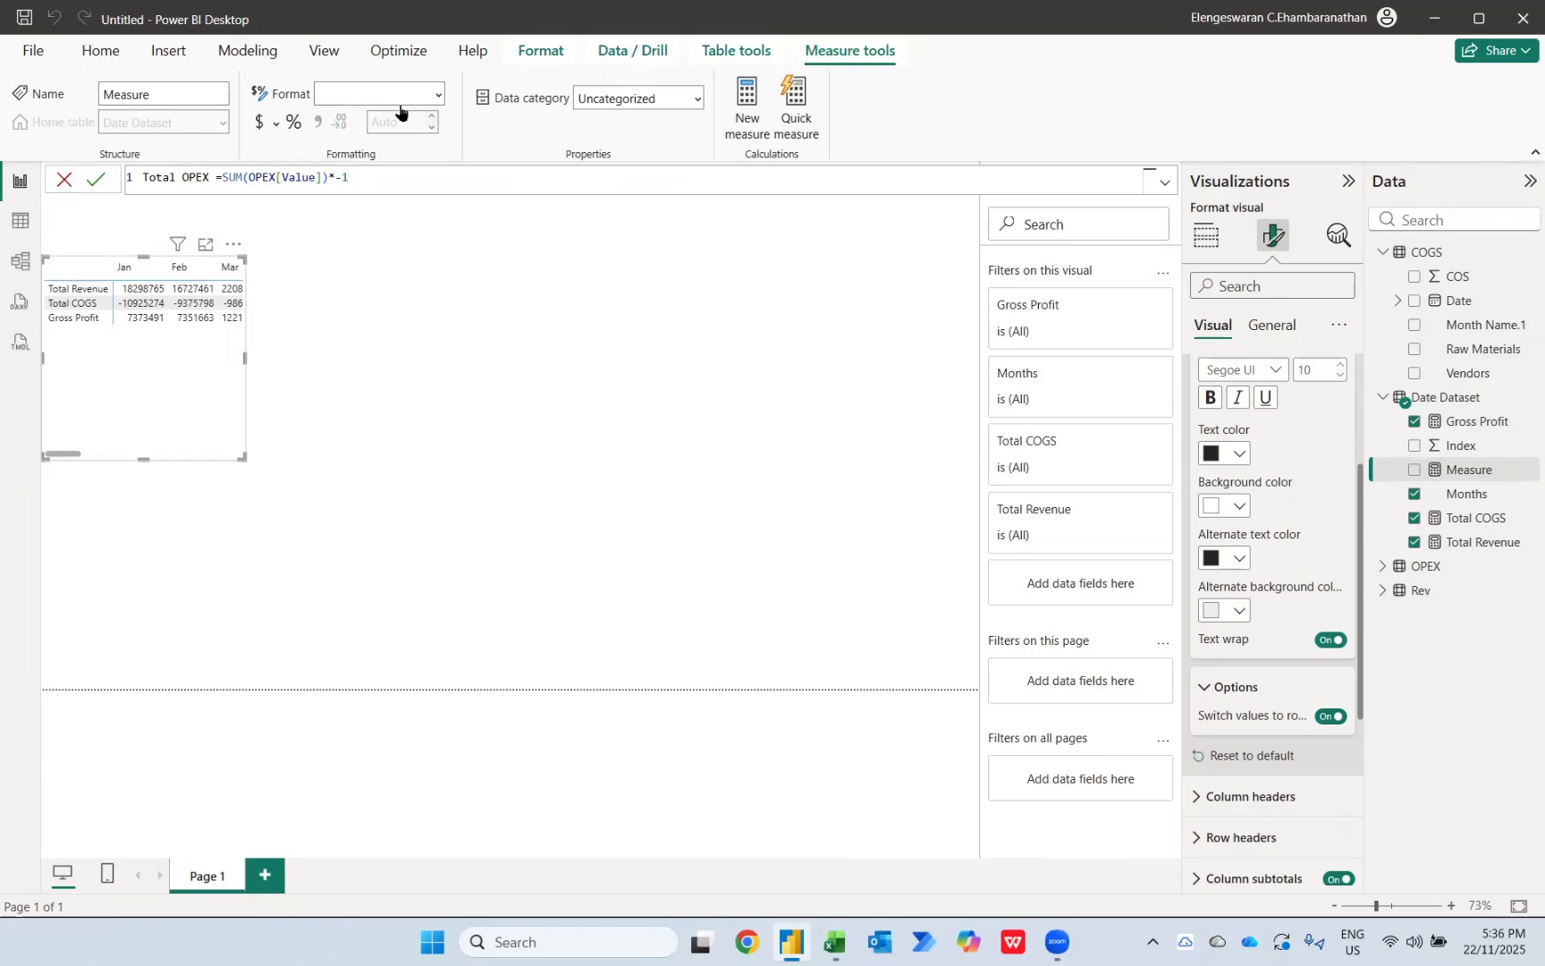
key("Return")
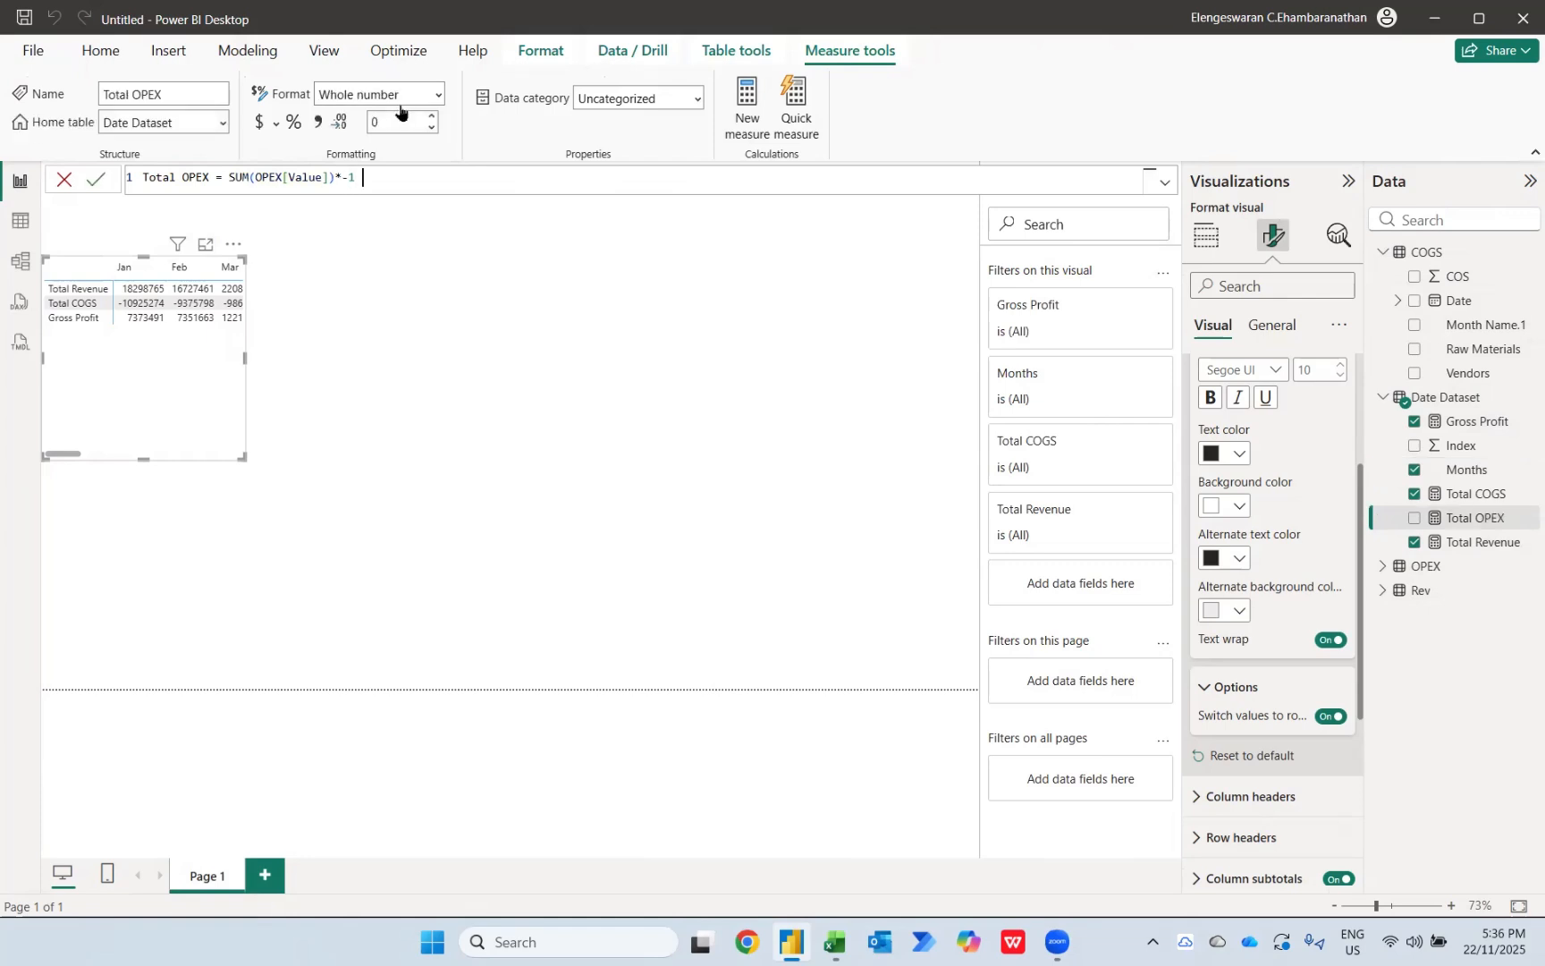
left_click(1414, 518)
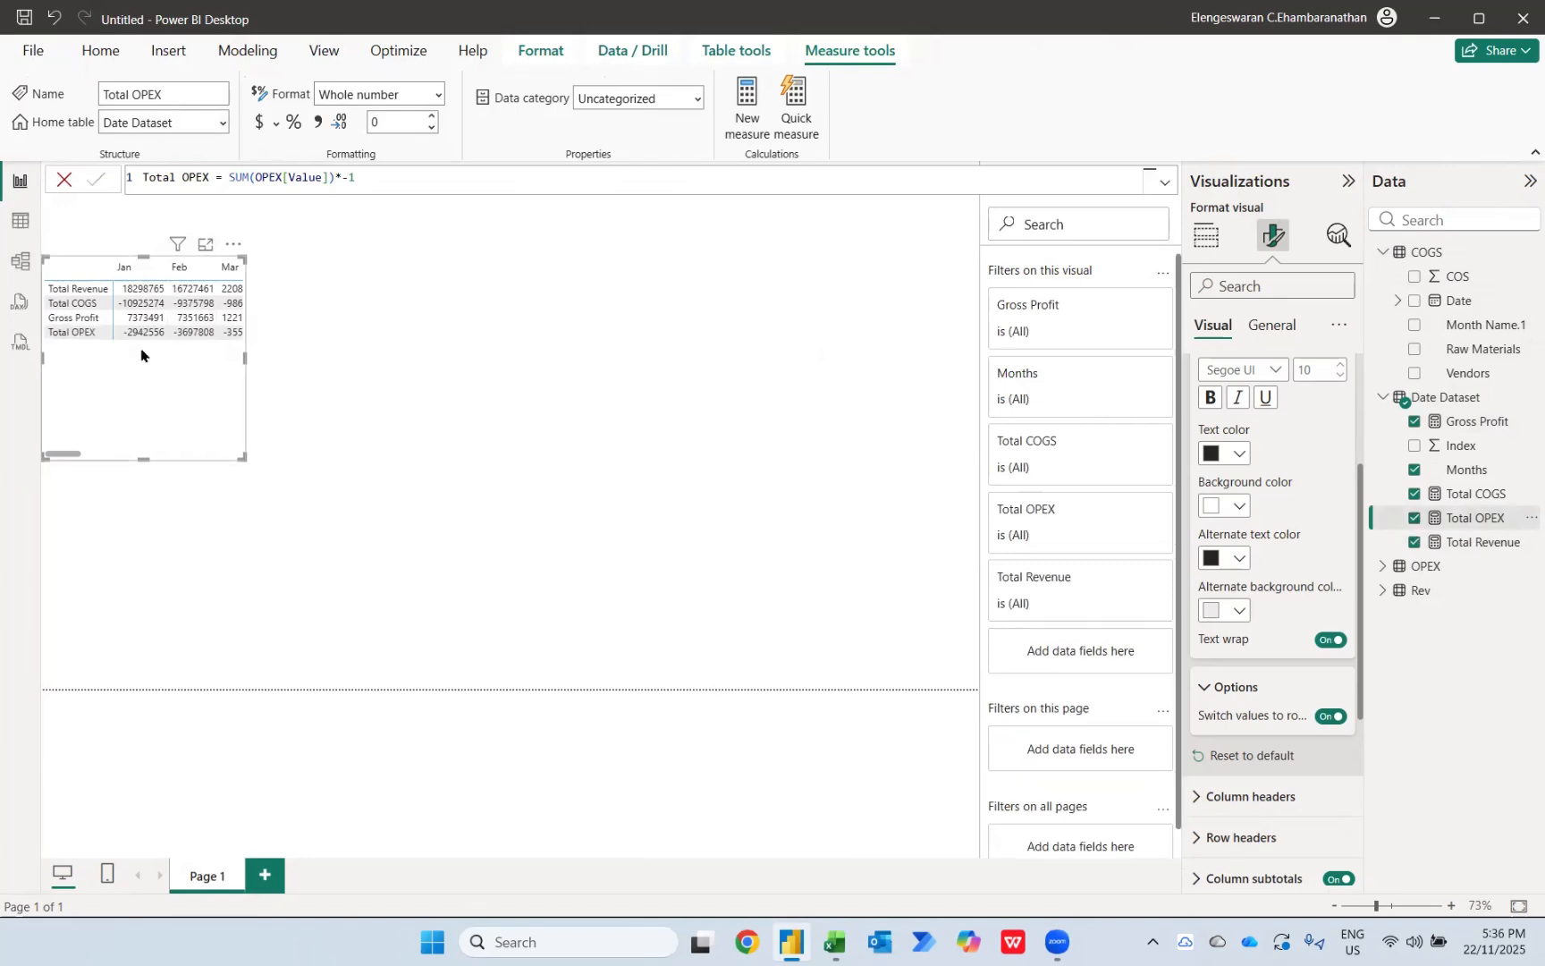
Step: Create another measure in Date Dataset and name it Net Profit in its formula
left_click(747, 116)
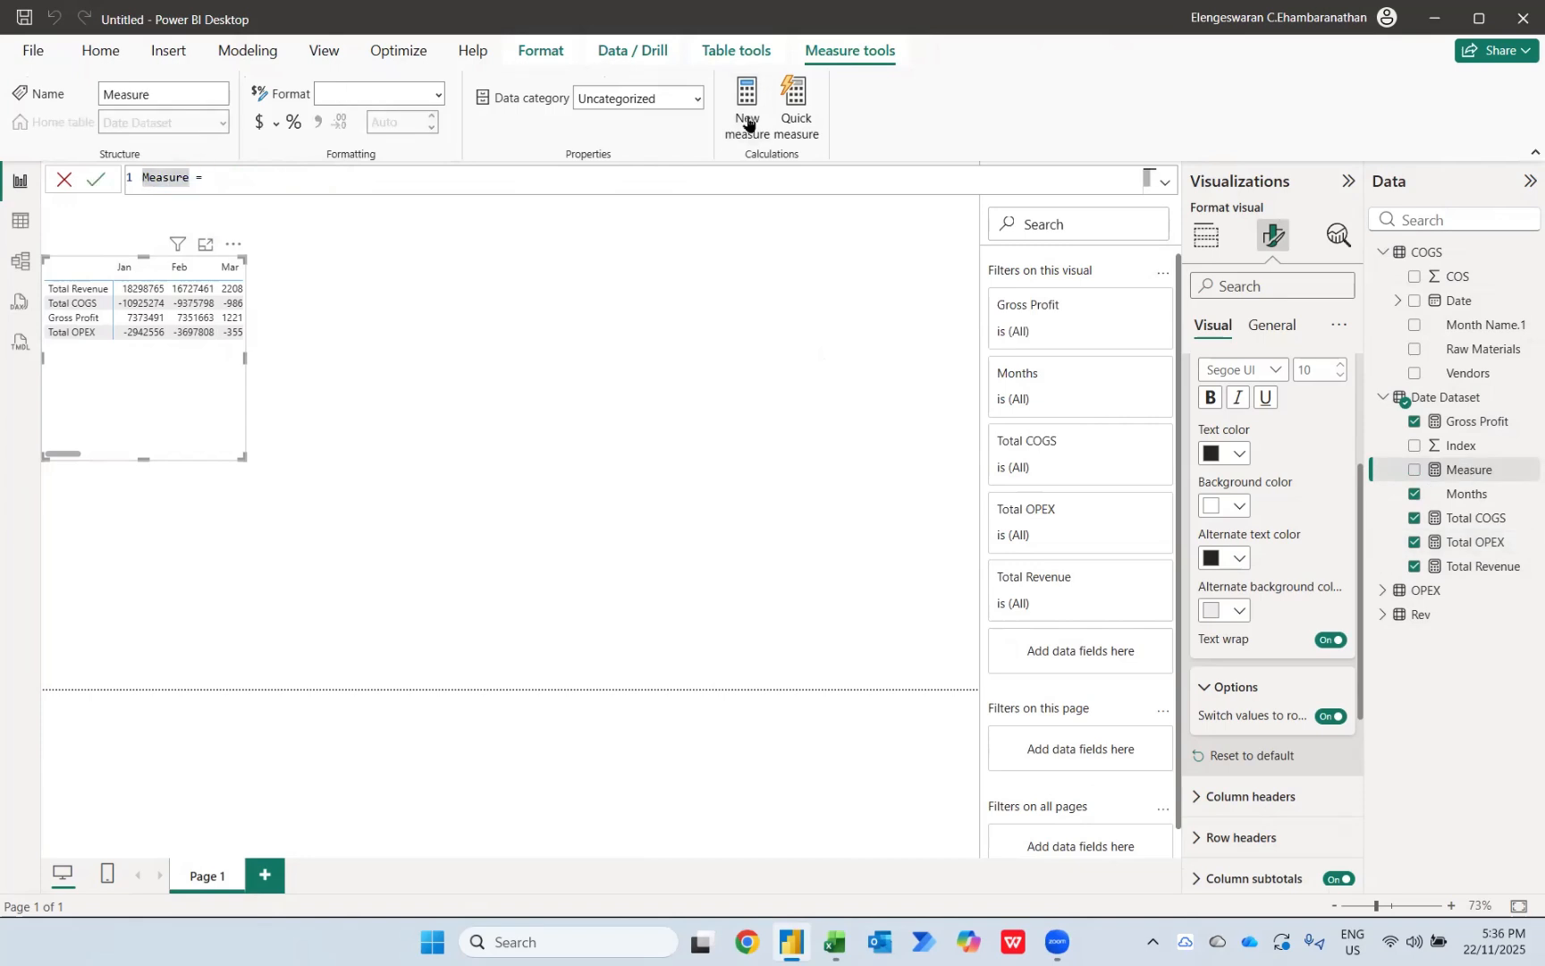
type("Net Pro")
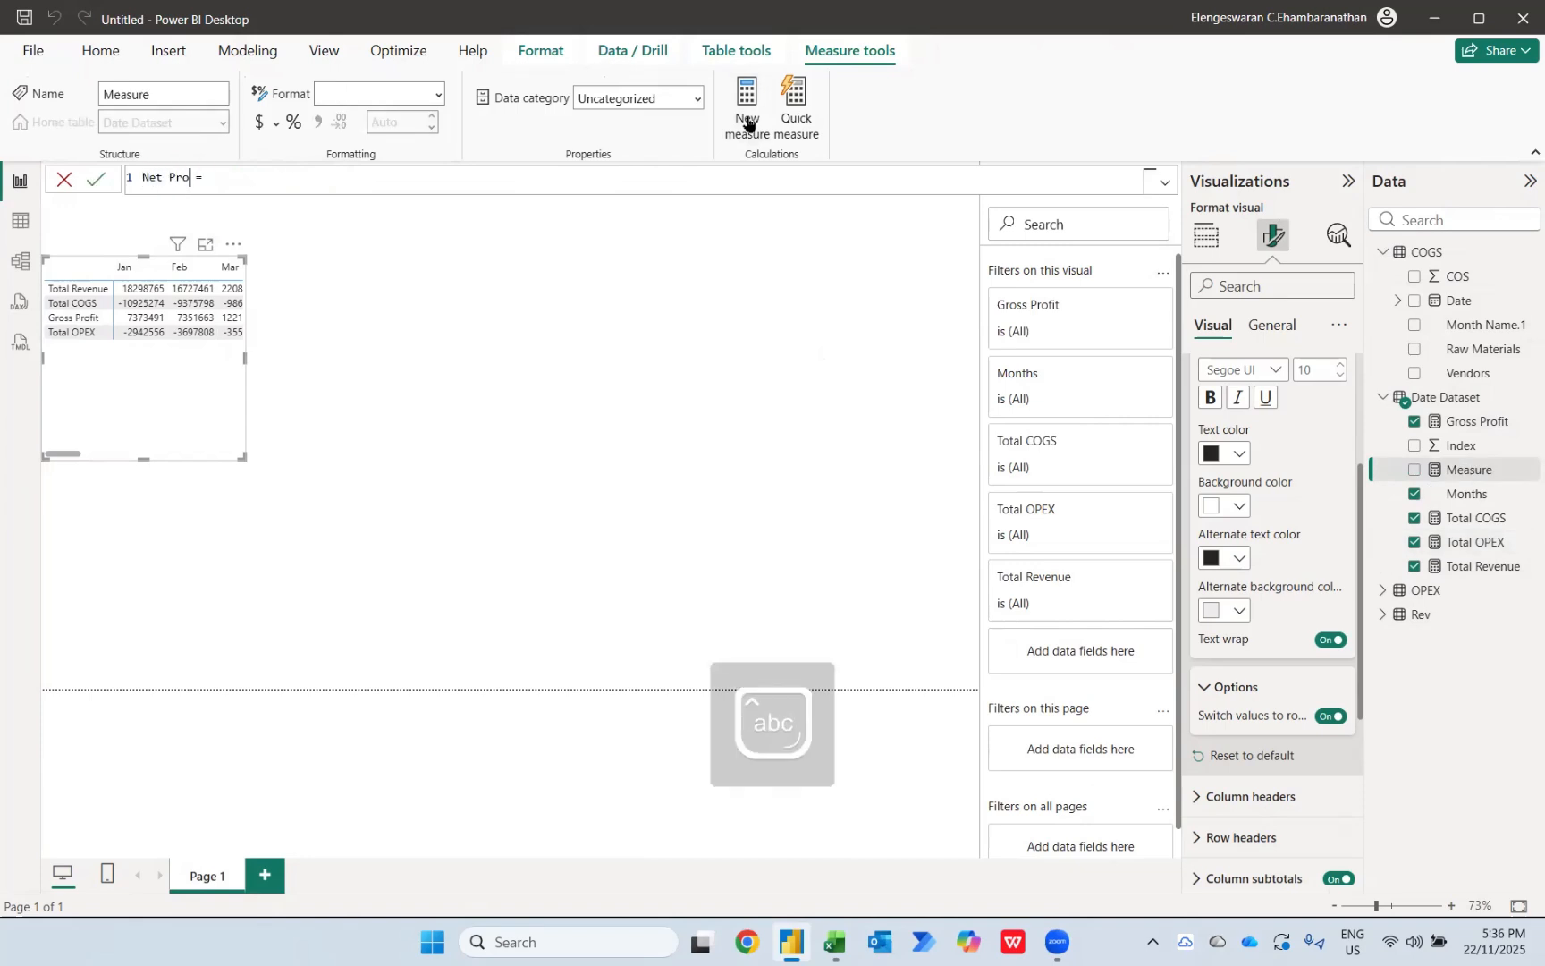
type("fit")
type("su")
key("BackSpace")
key("BackSpace")
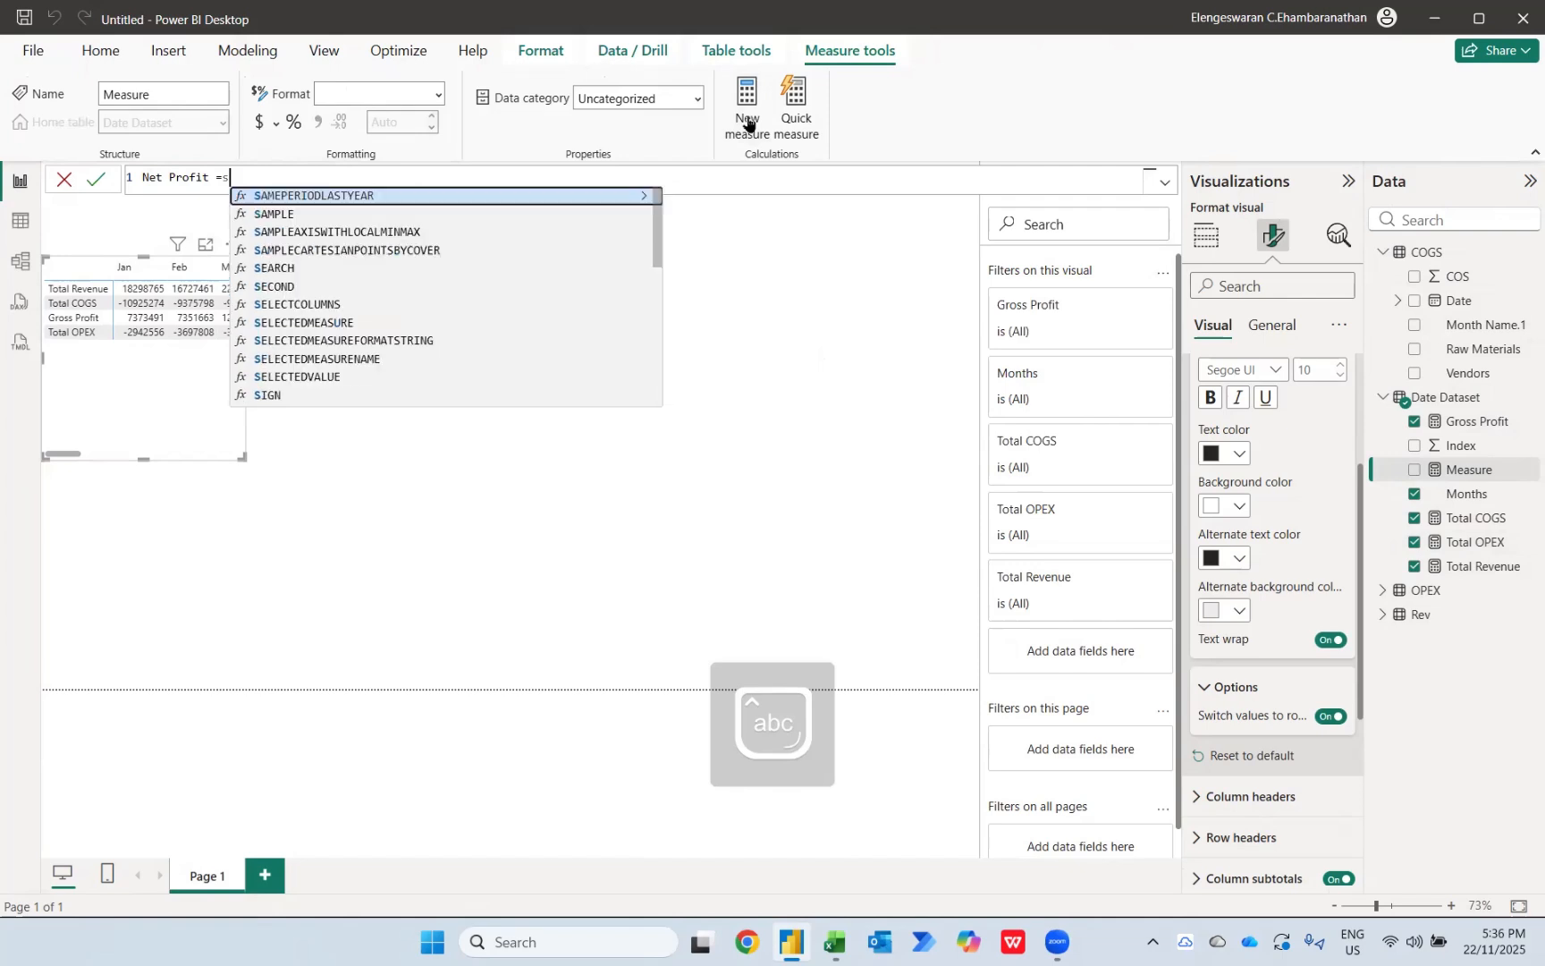
Step: Define Net Profit as [Gross Profit]-[Total OPEX], commit it, and add it to the matrix
type("gro")
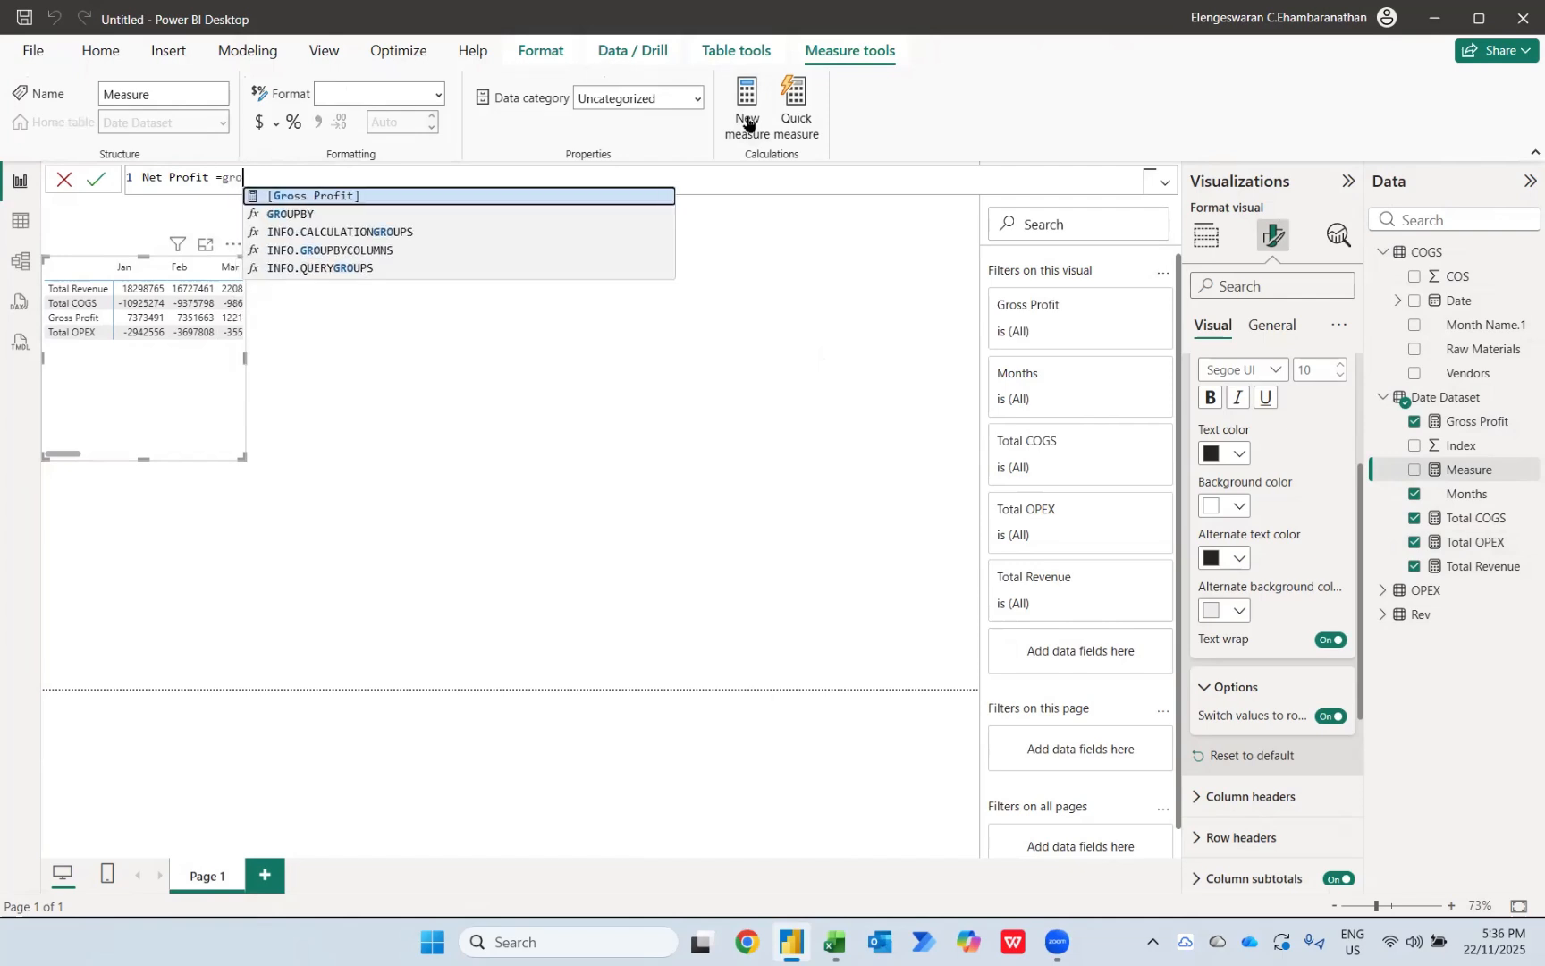
key("Tab")
type("-")
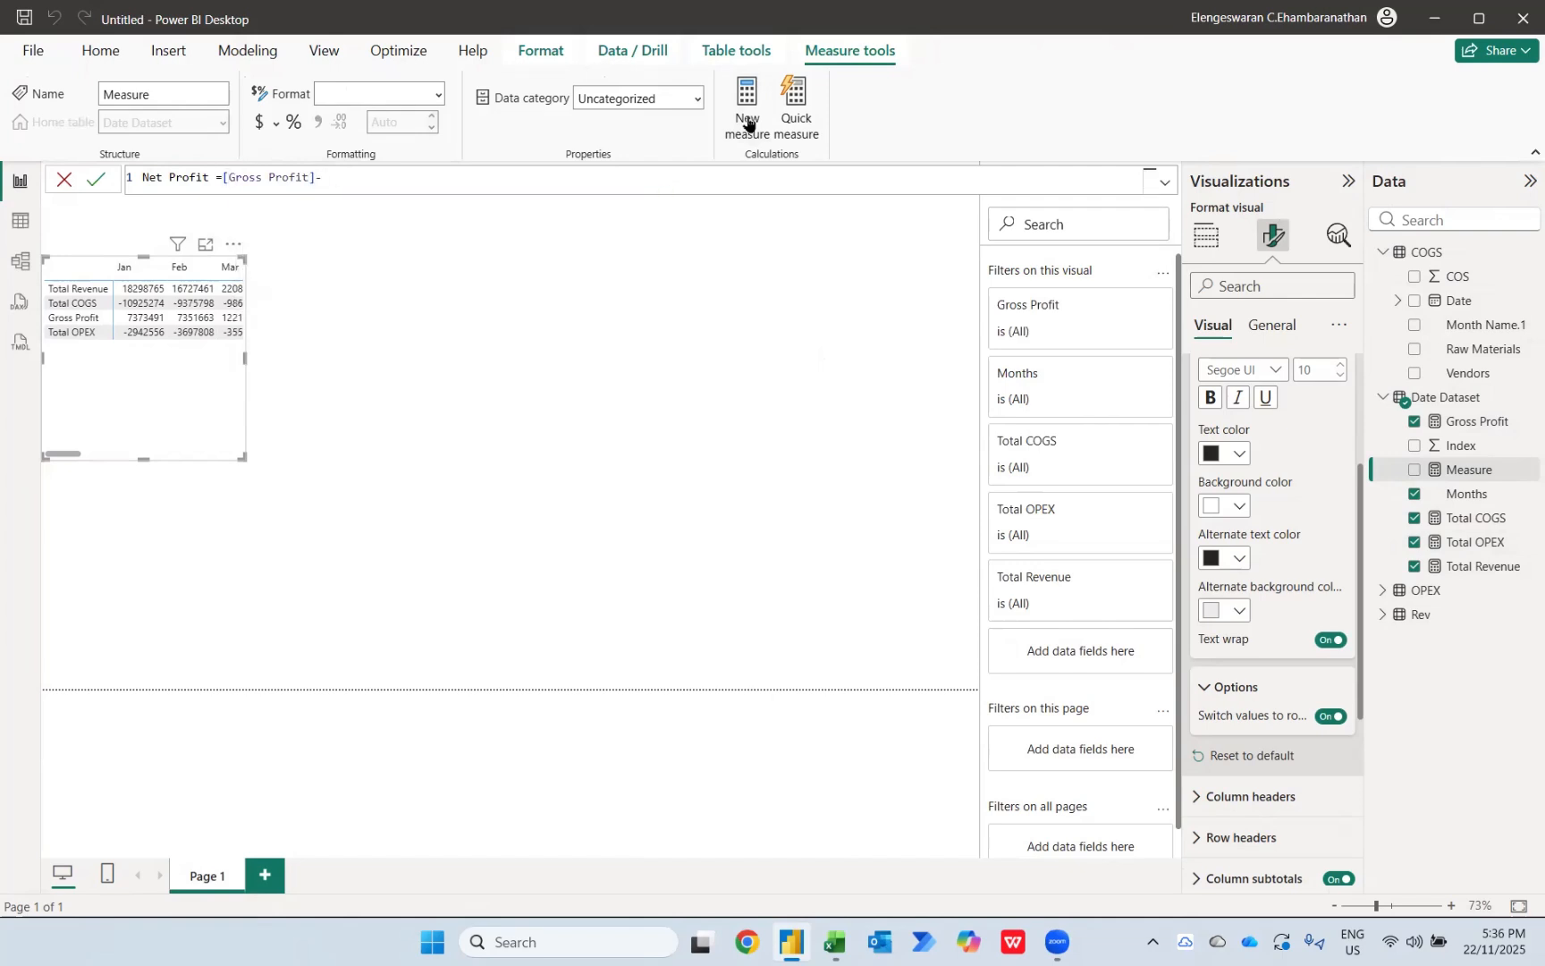
type("tot")
key("Down")
key("Tab")
key("Return")
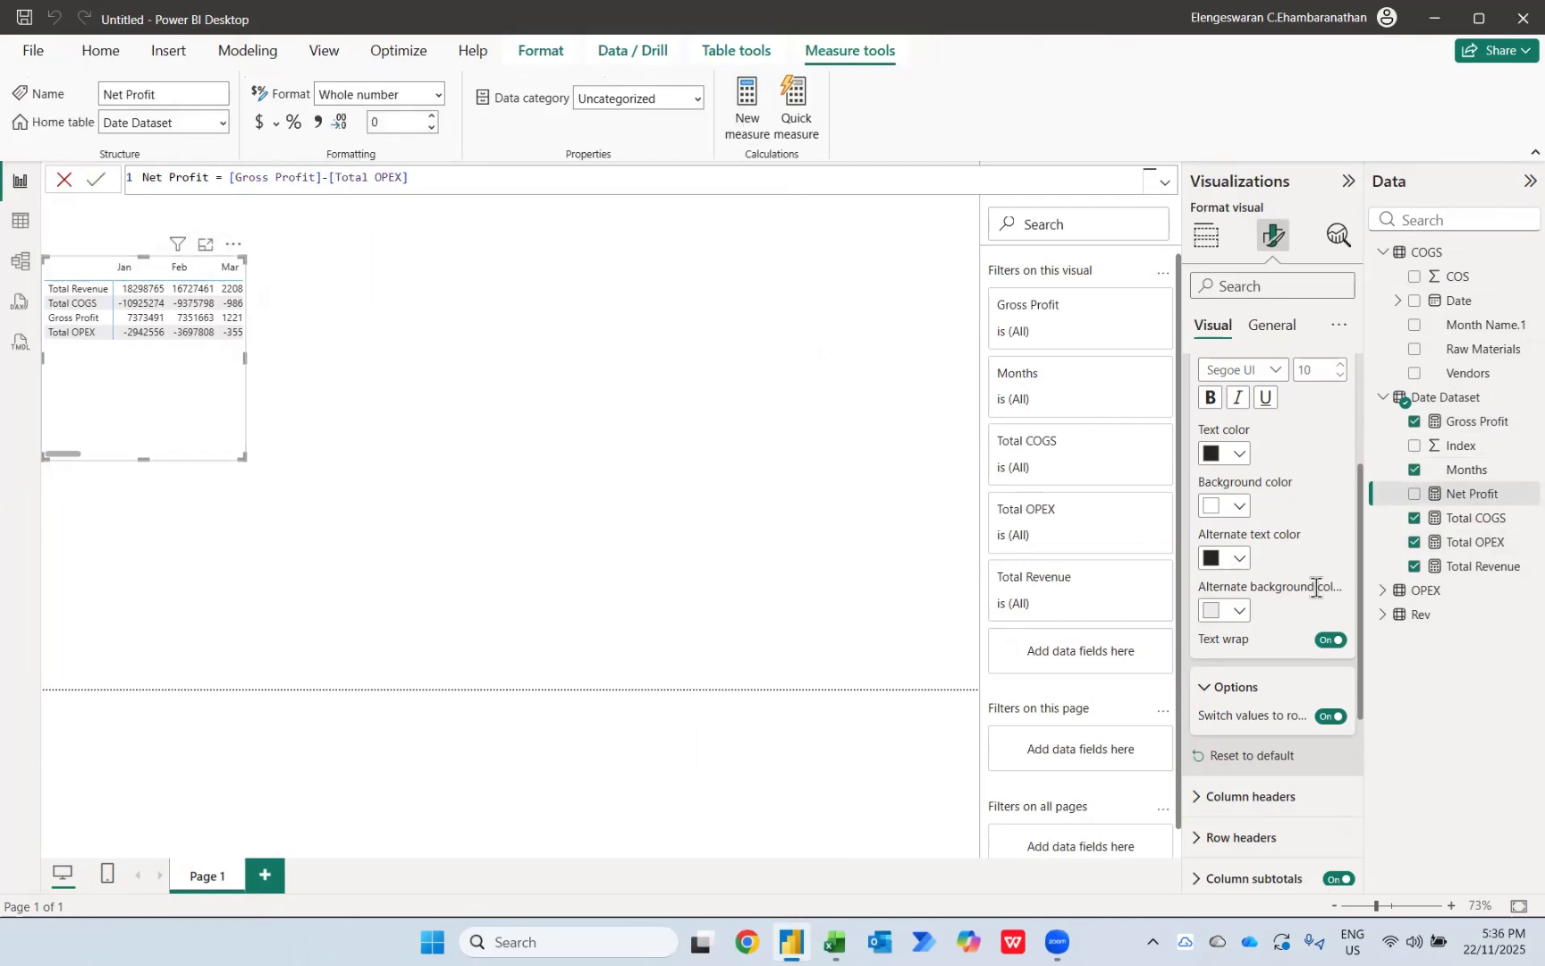
left_click(1413, 494)
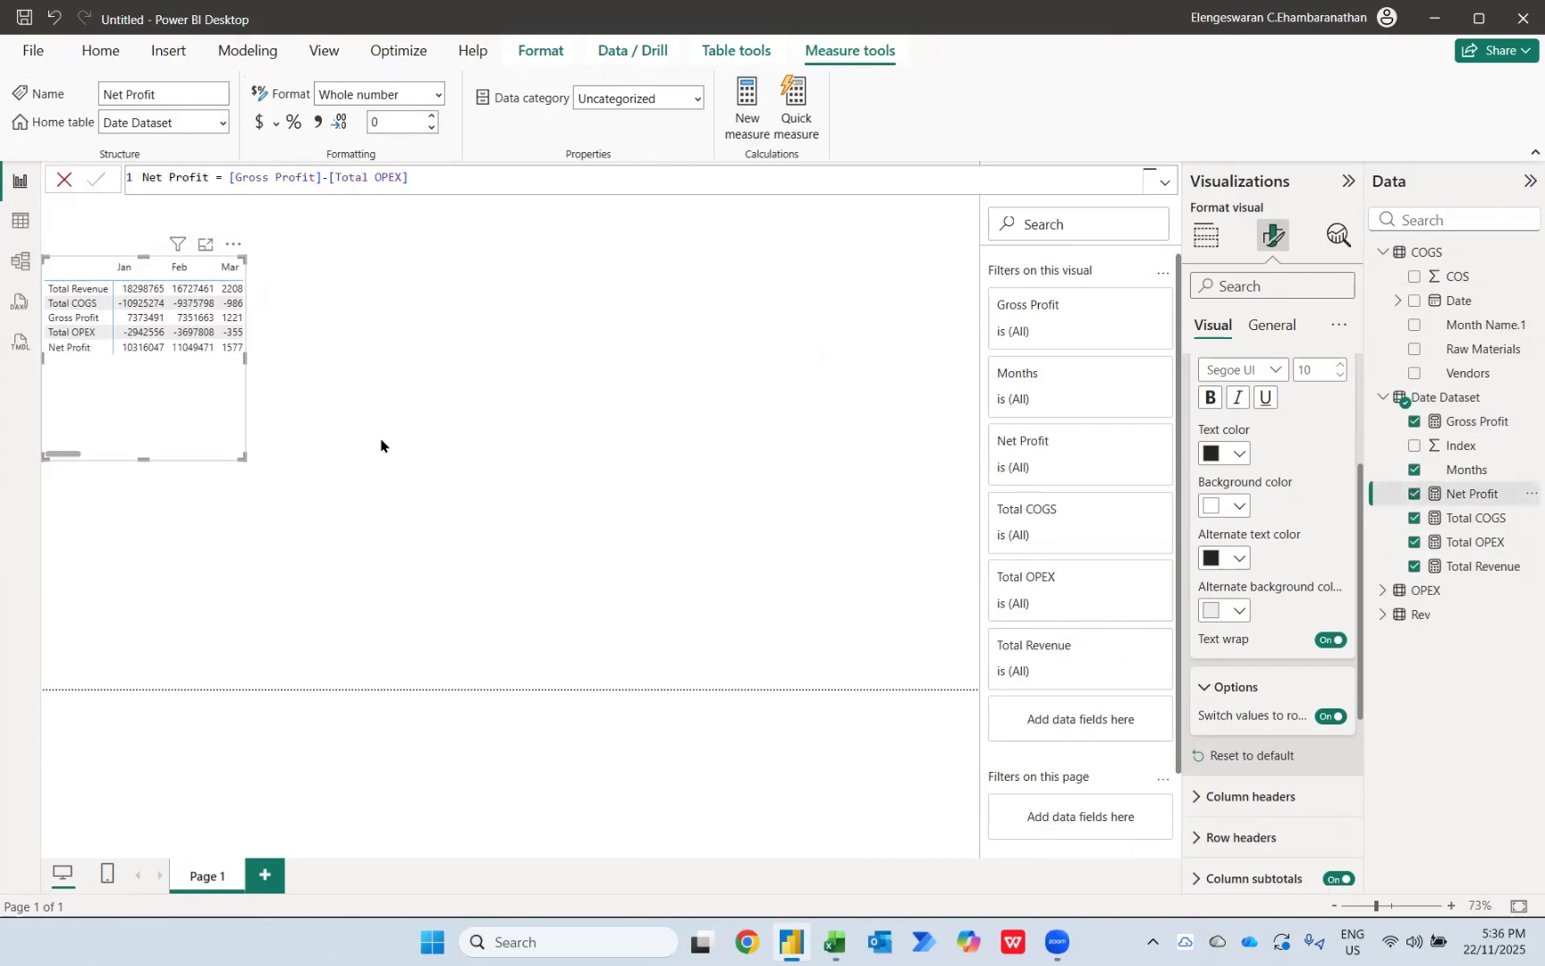
Step: Lay out the matrix lower on the page, wide enough for all months and the total, and apply thousands separators to Net Profit
left_click_drag(244, 358, 924, 402)
left_click_drag(758, 435, 771, 664)
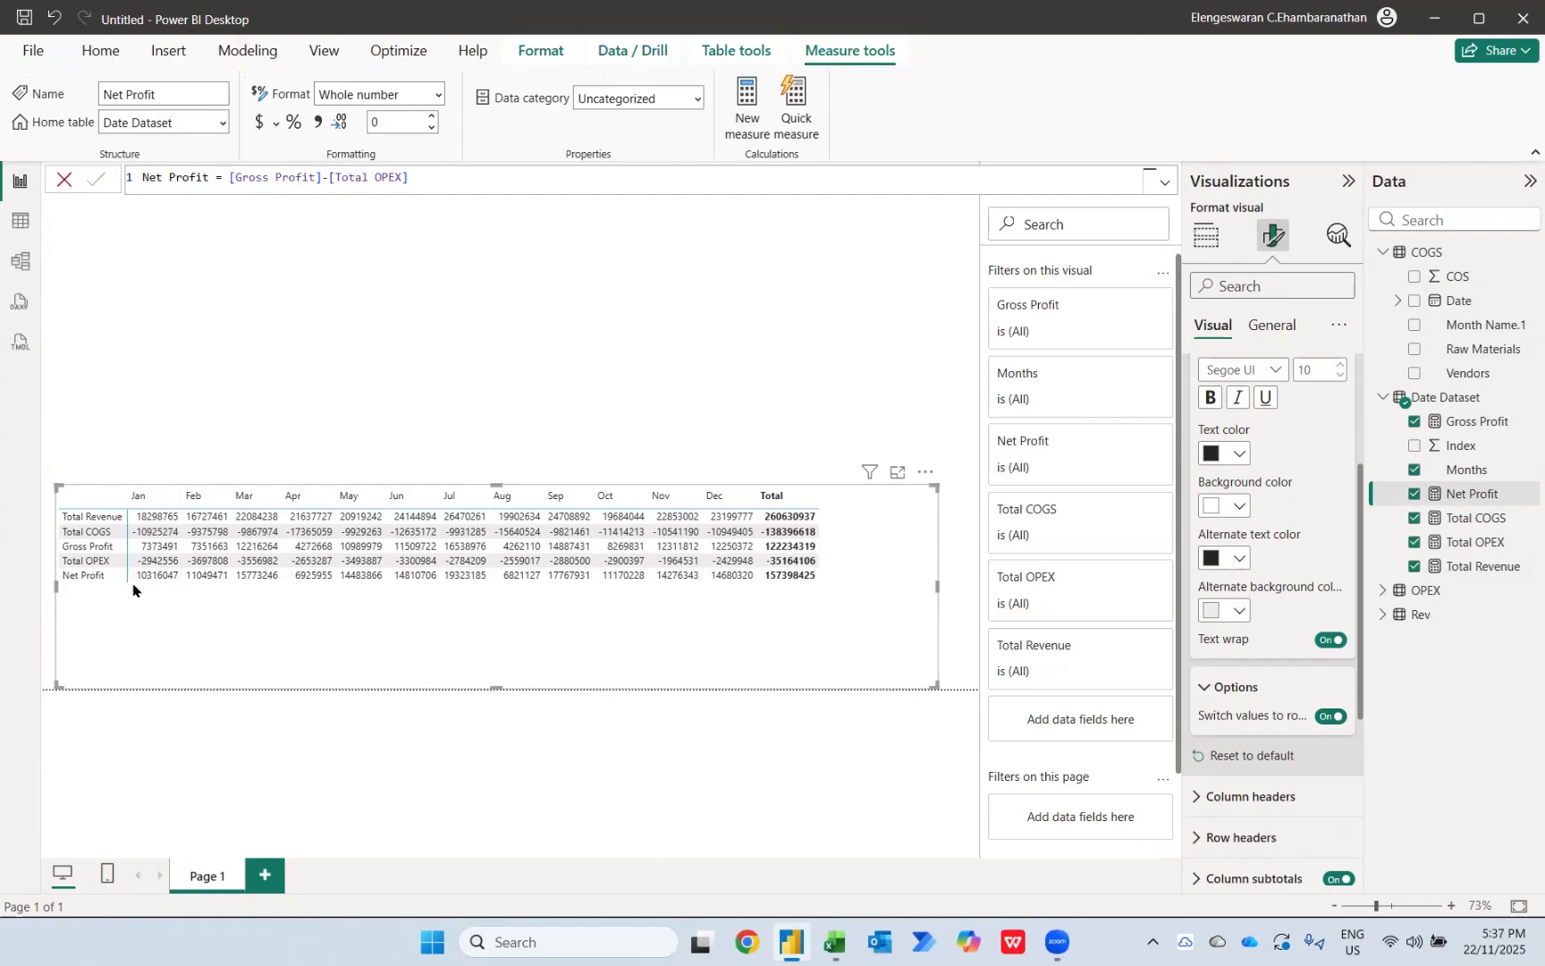
left_click(317, 125)
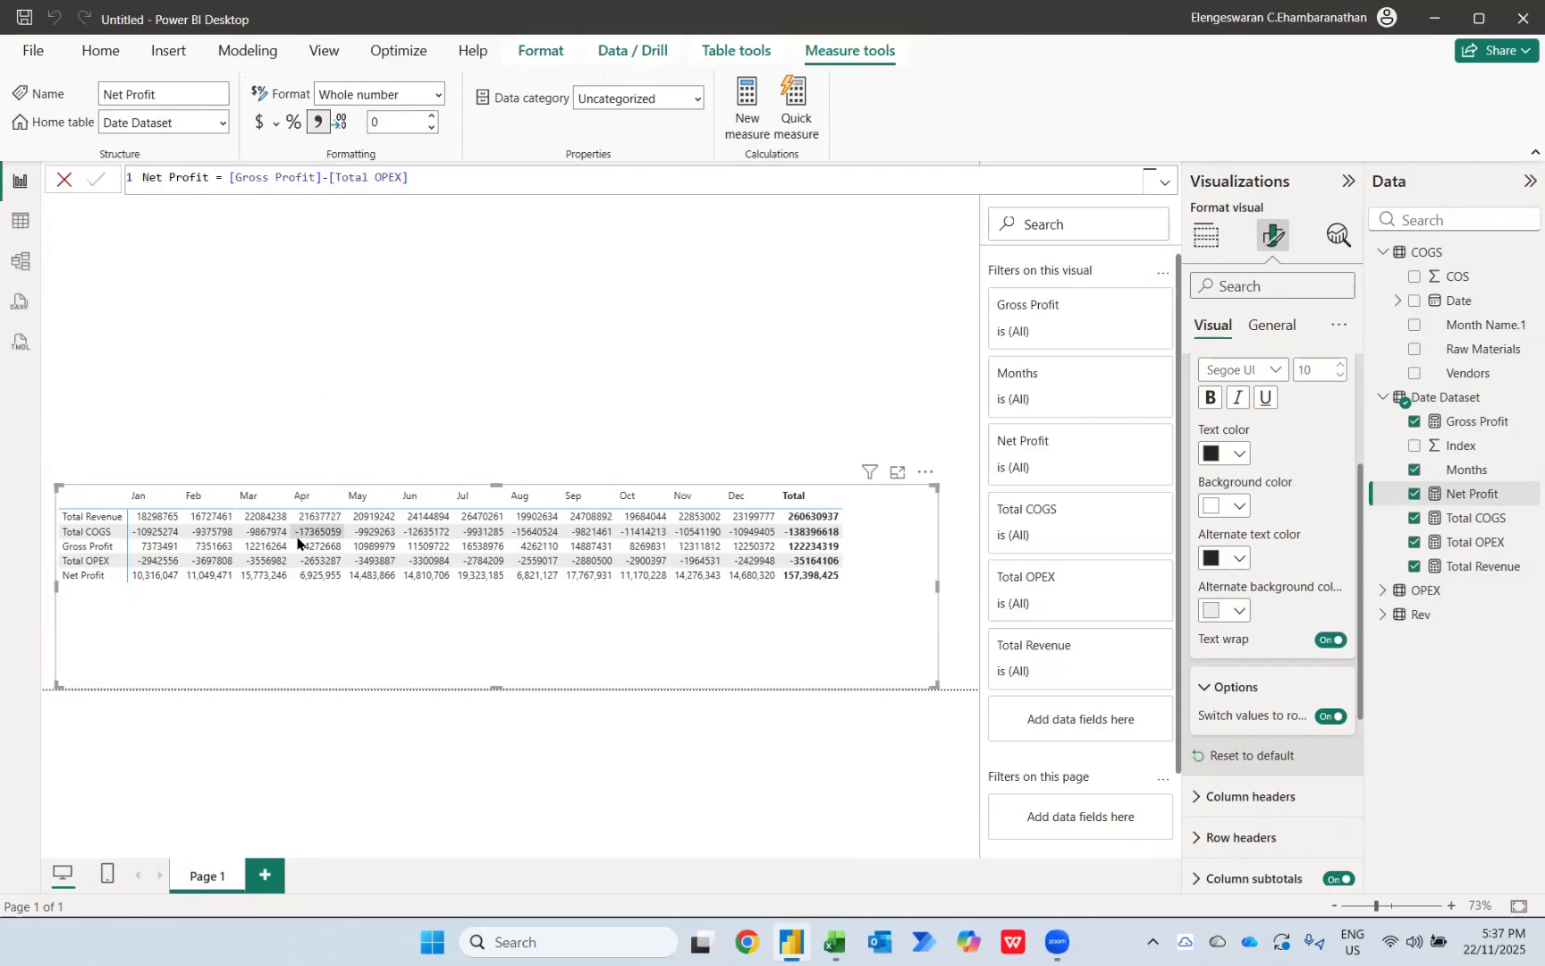
Step: In the model view, enlarge and reposition the Date Dataset table to fit all its measures, and select Gross Profit
left_click(21, 261)
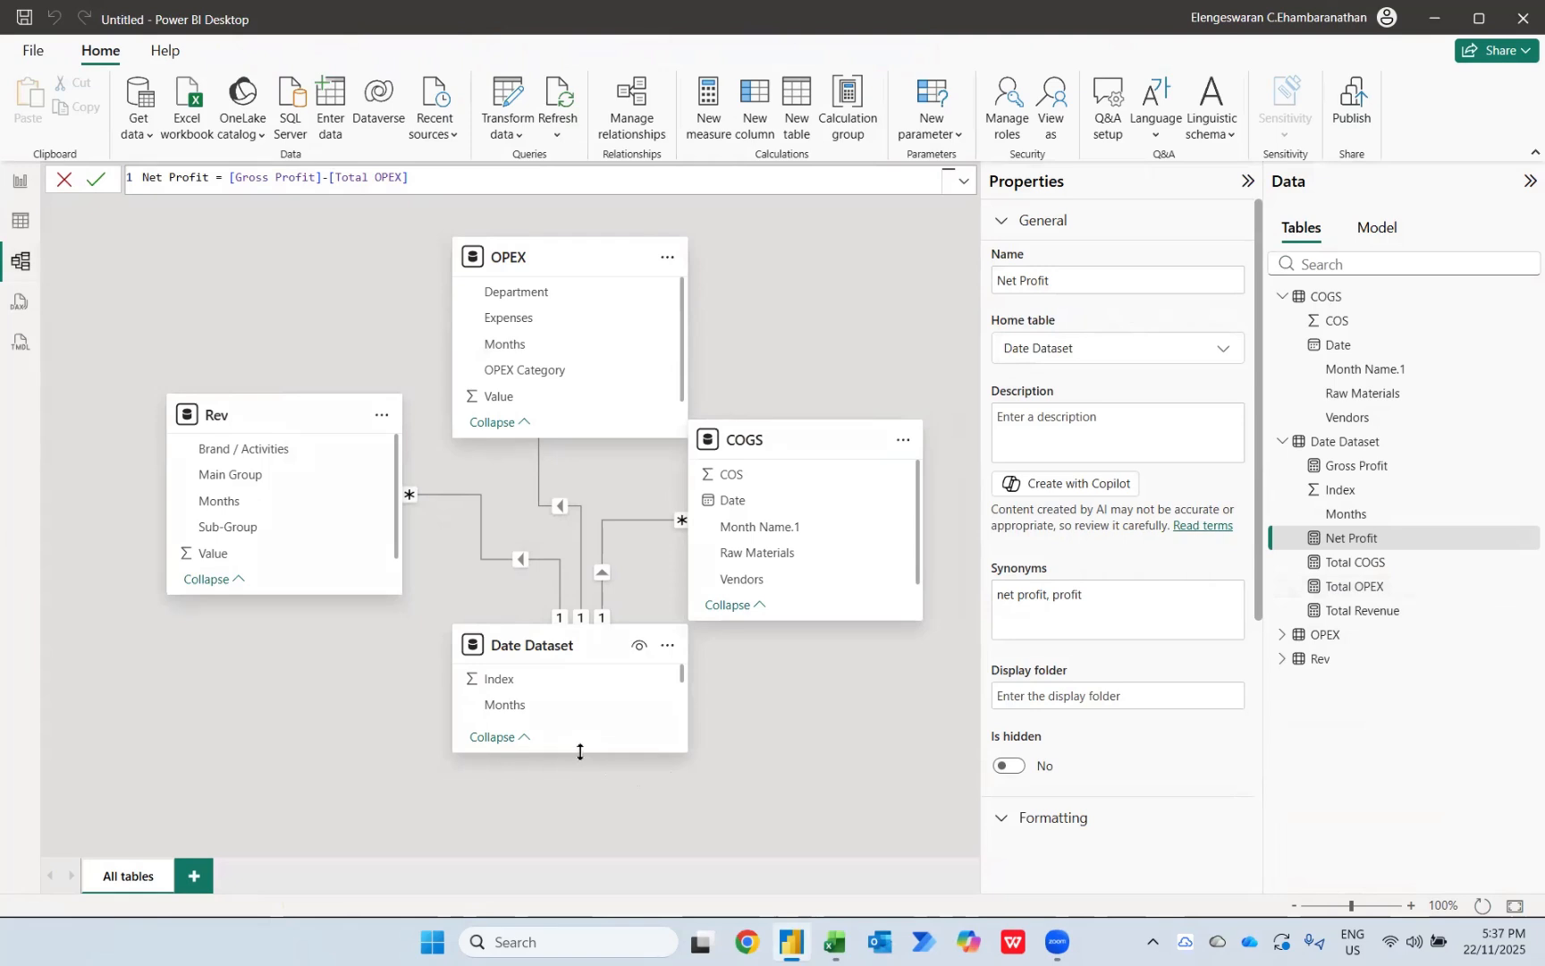
left_click_drag(579, 751, 592, 860)
scroll(606, 654, "down", 1)
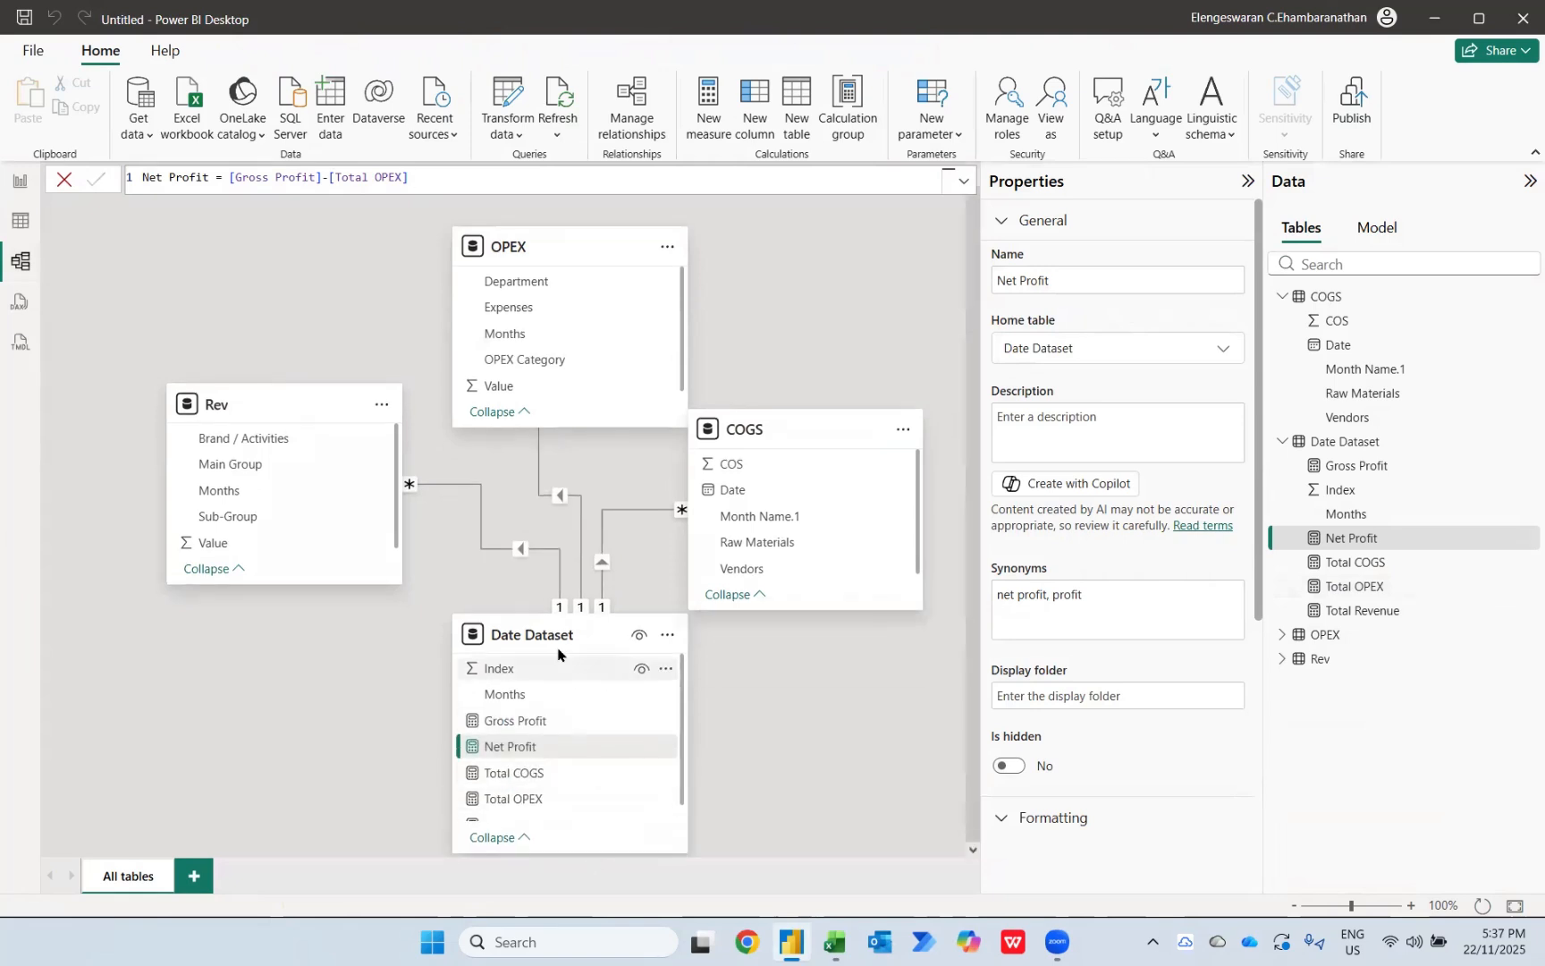
left_click_drag(534, 624, 524, 574)
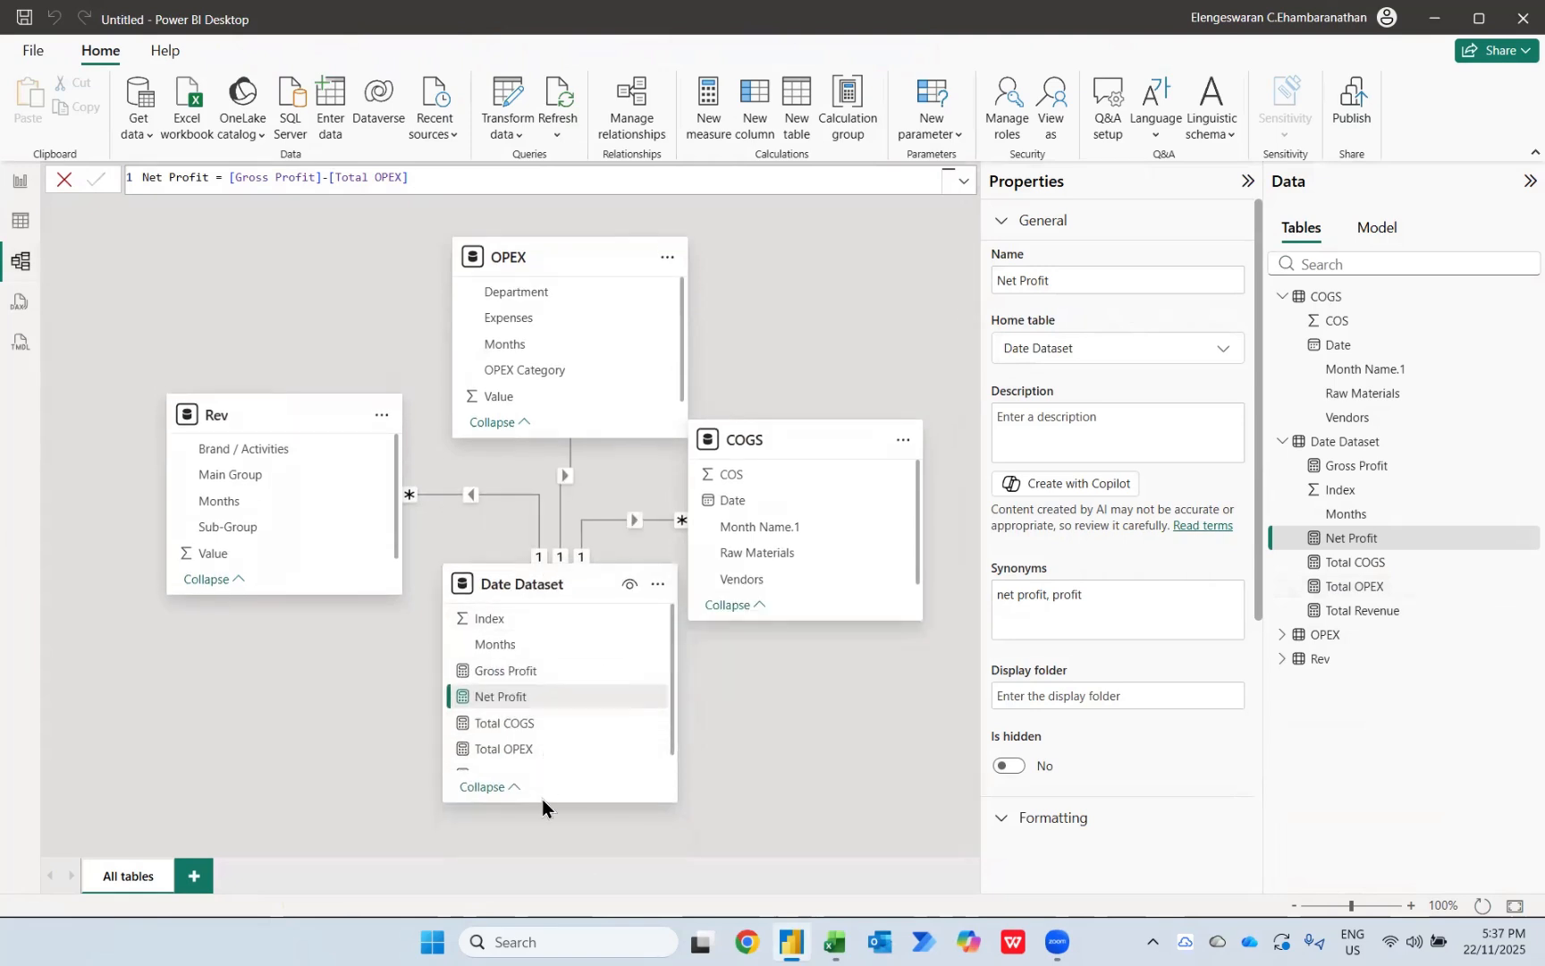
left_click_drag(542, 800, 536, 831)
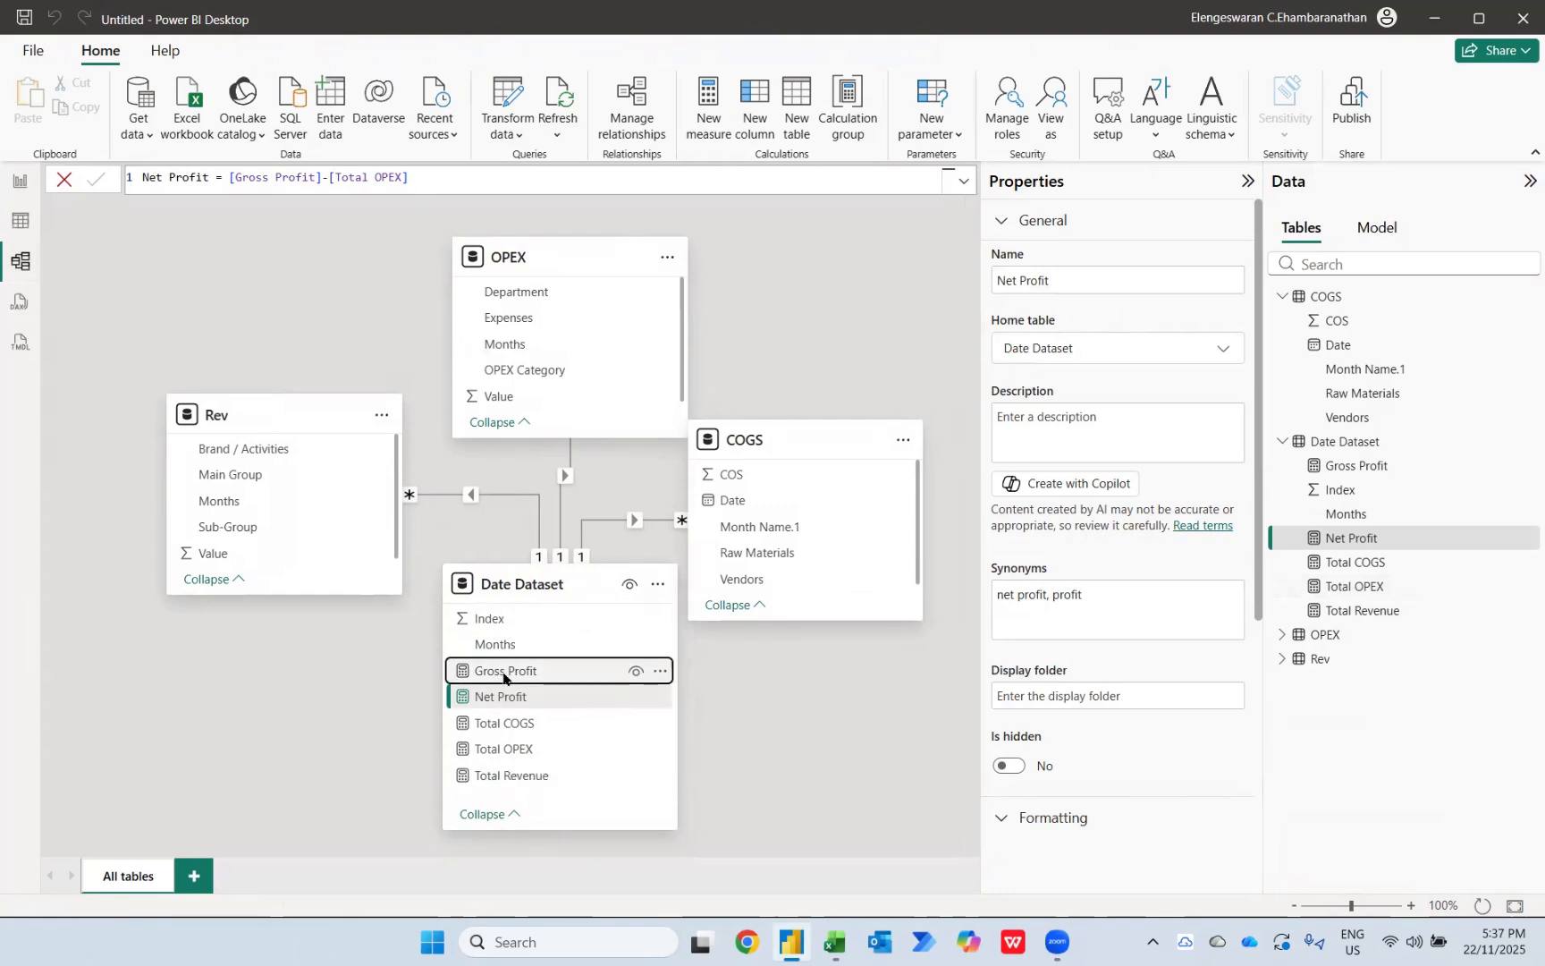
left_click(532, 671)
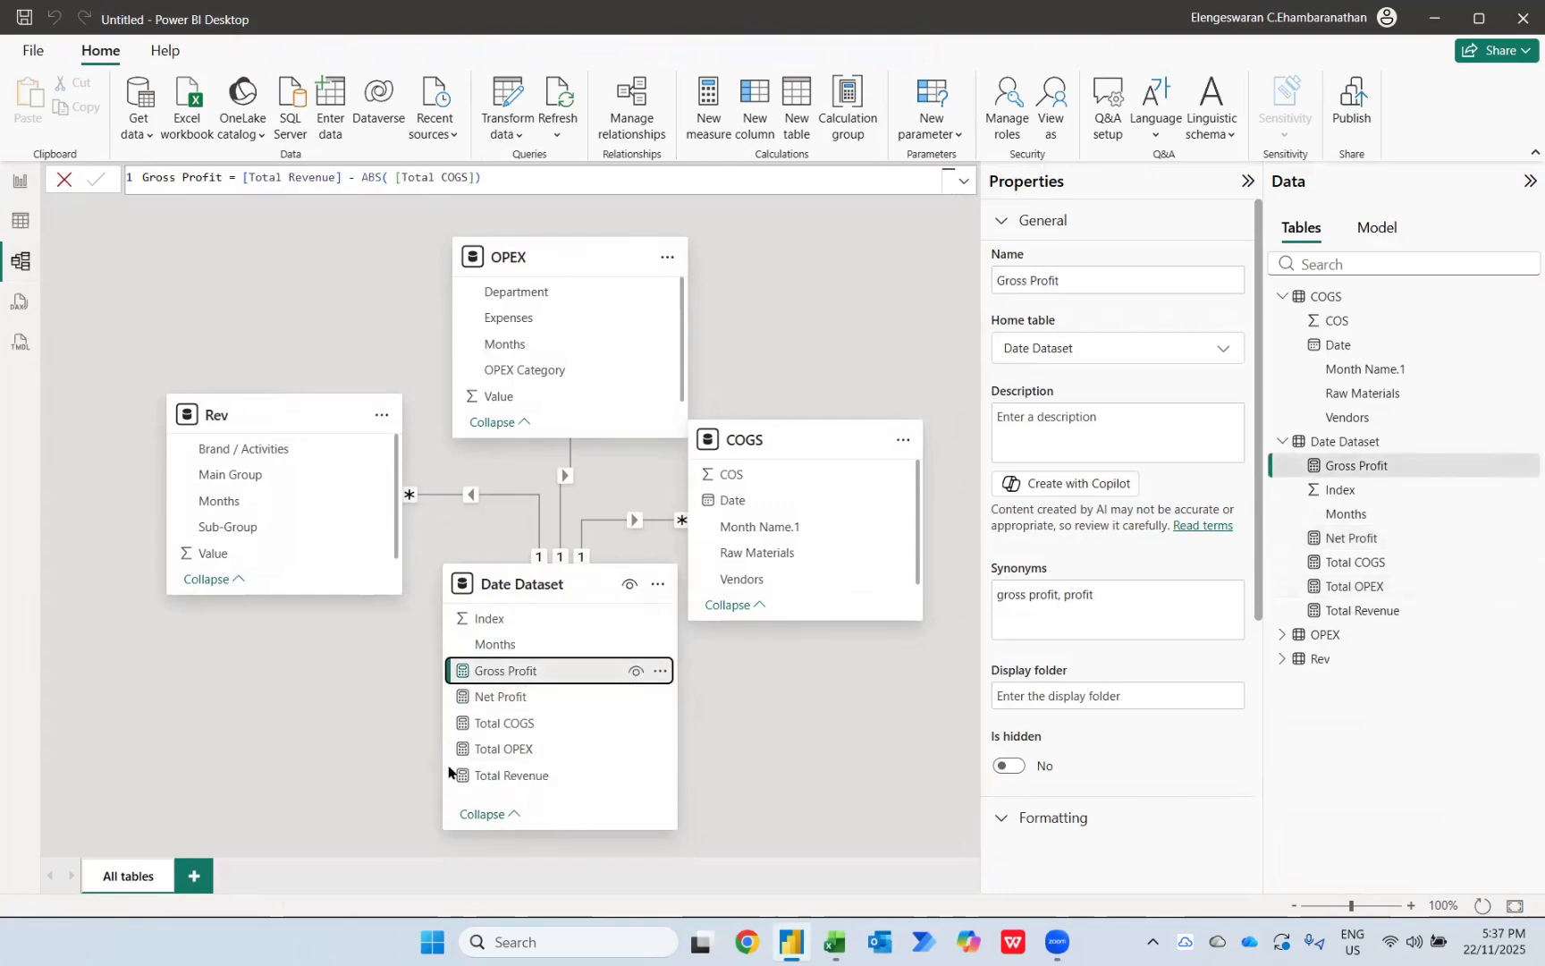
Step: Select all five Date Dataset measures together and give them the custom format #,0;(#,0);-
left_click(512, 776, "shift")
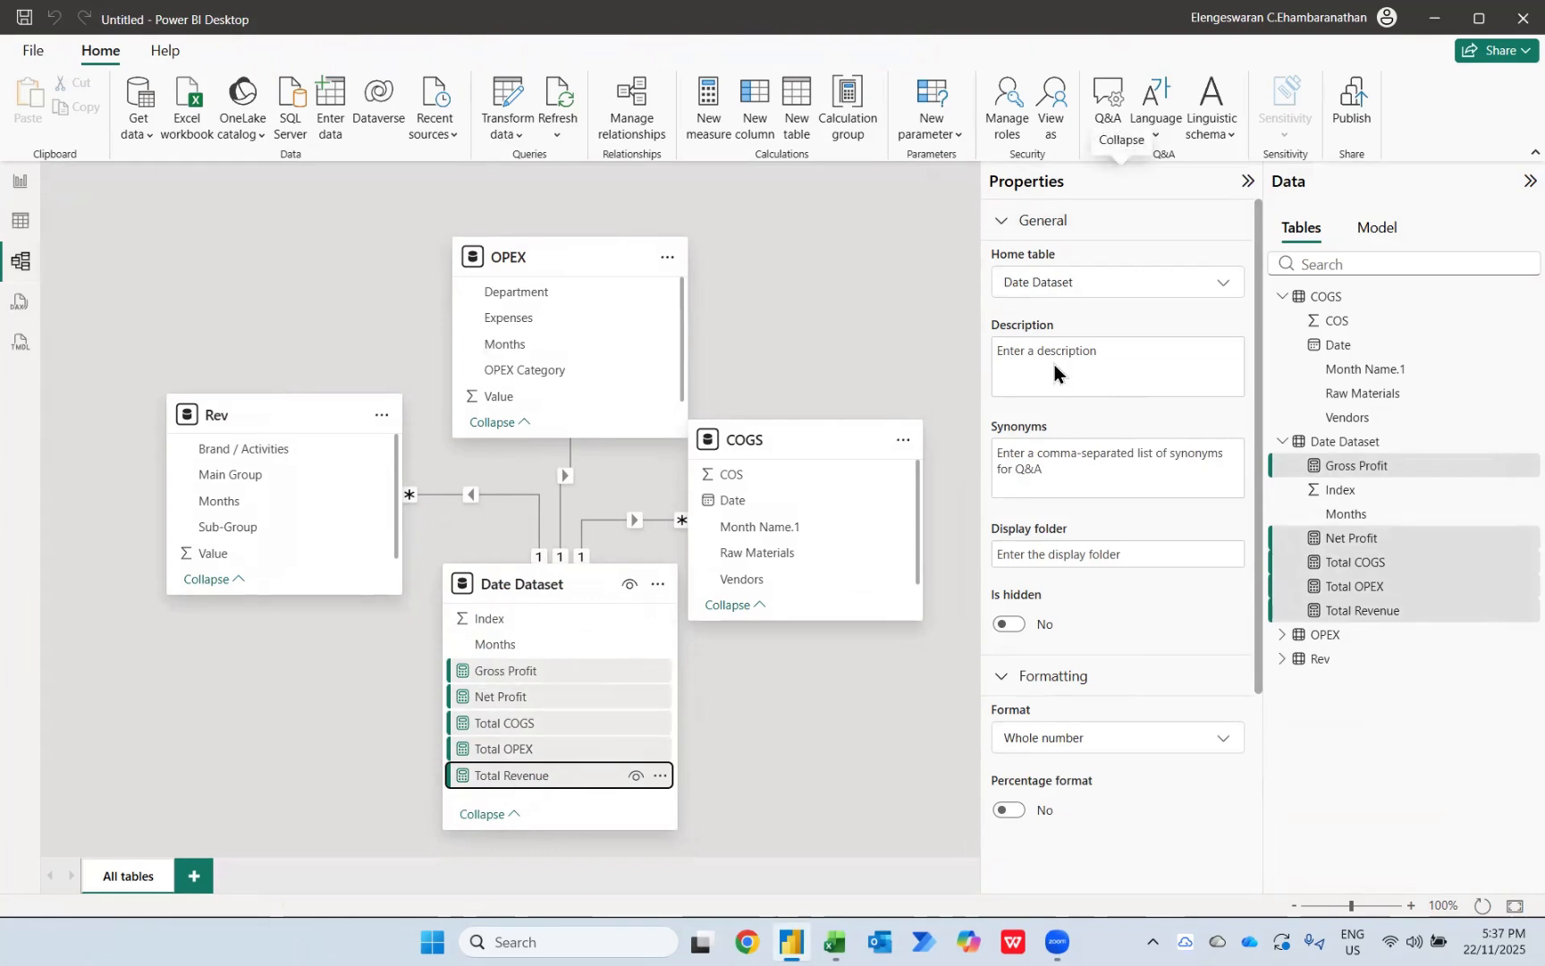
left_click(1104, 740)
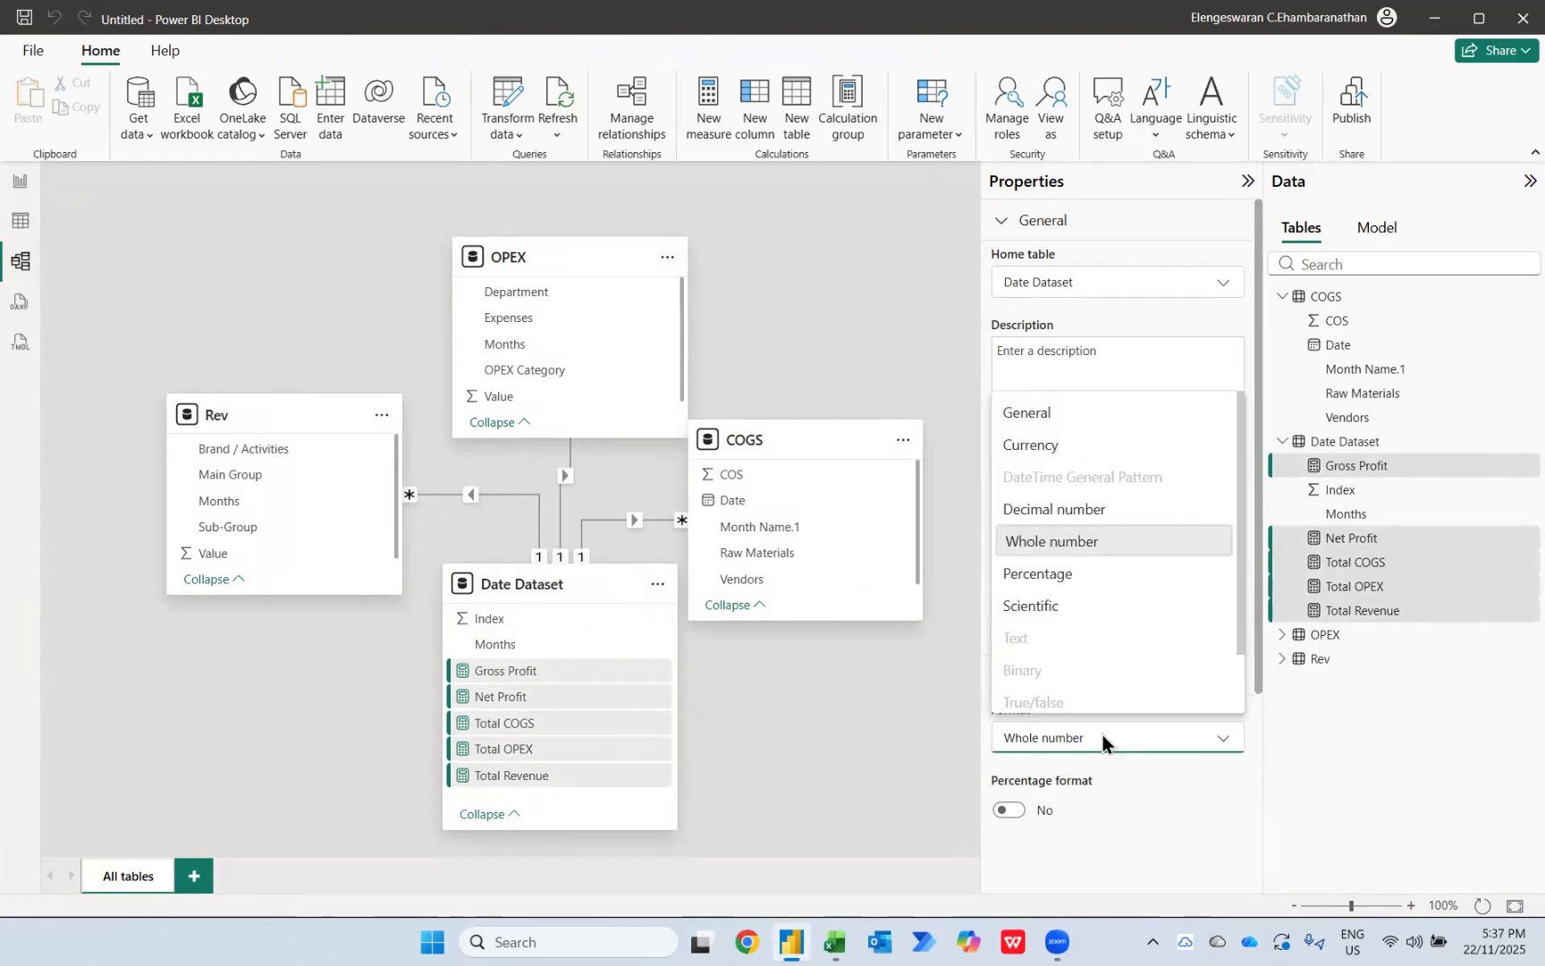
scroll(1101, 697, "down", 2)
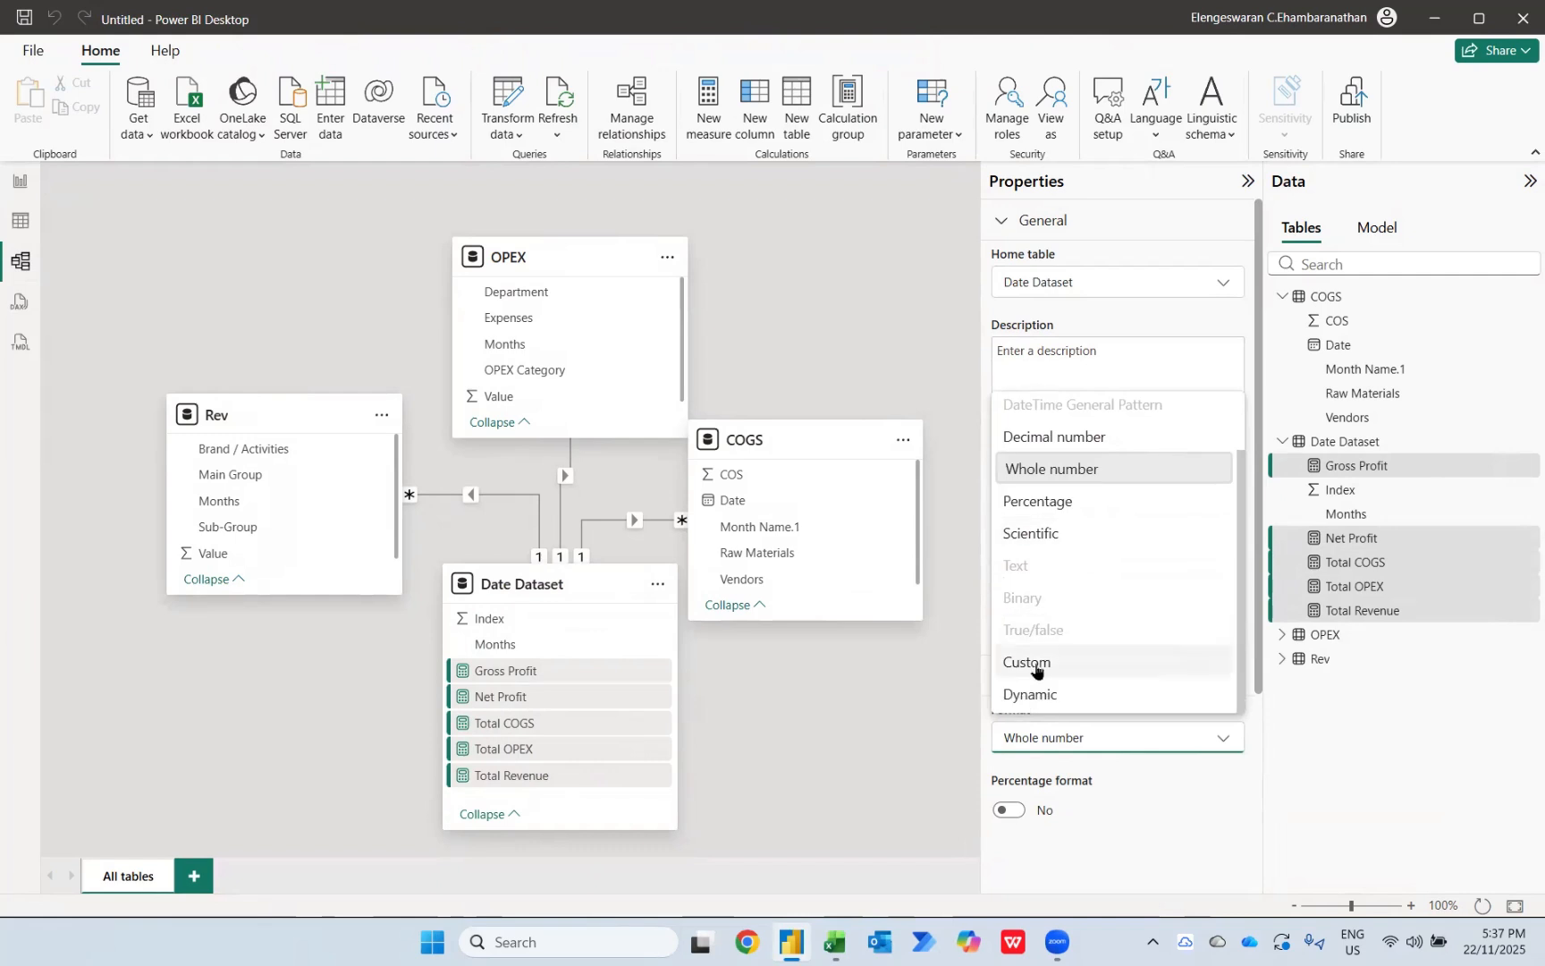
left_click(1032, 662)
scroll(1058, 726, "down", 2)
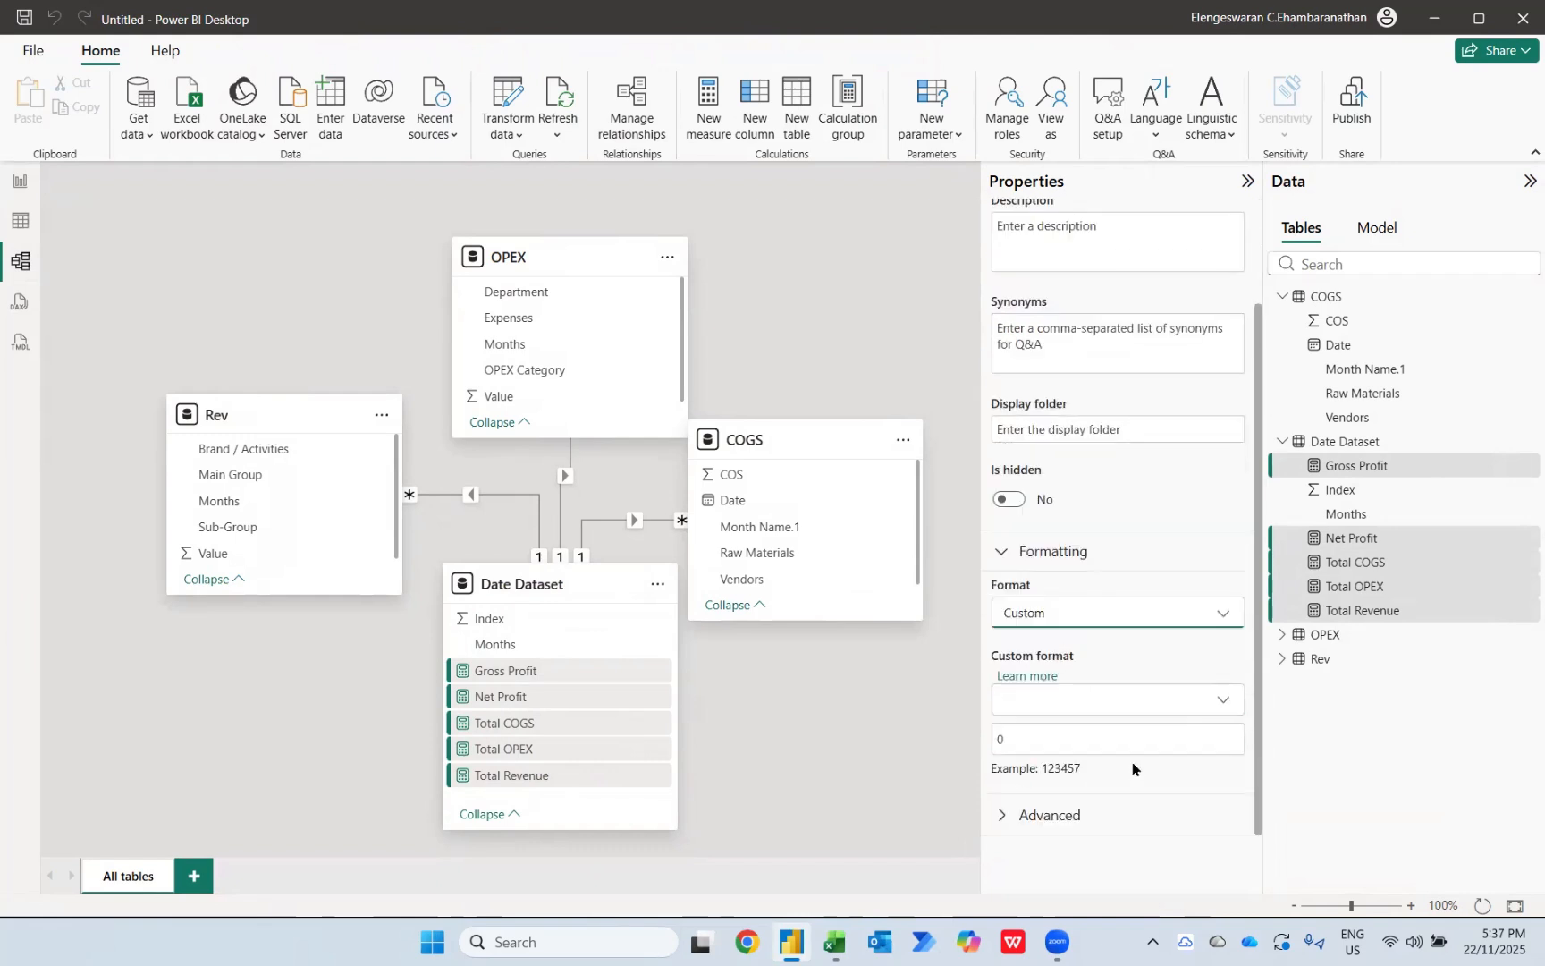
left_click(1048, 738)
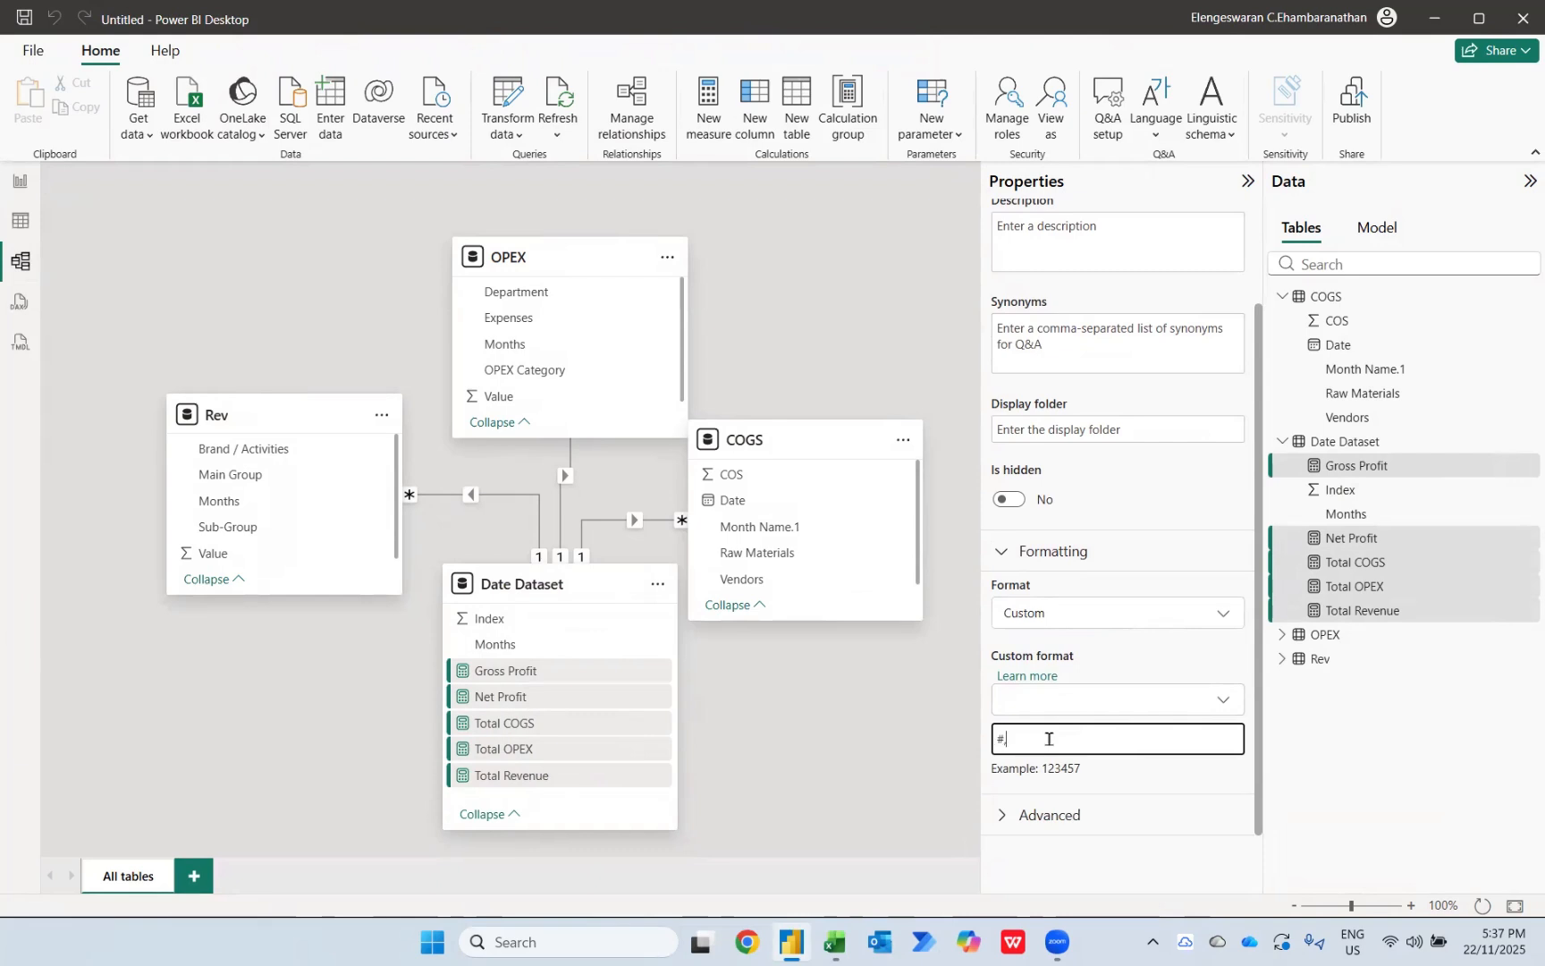
type("#,0);-")
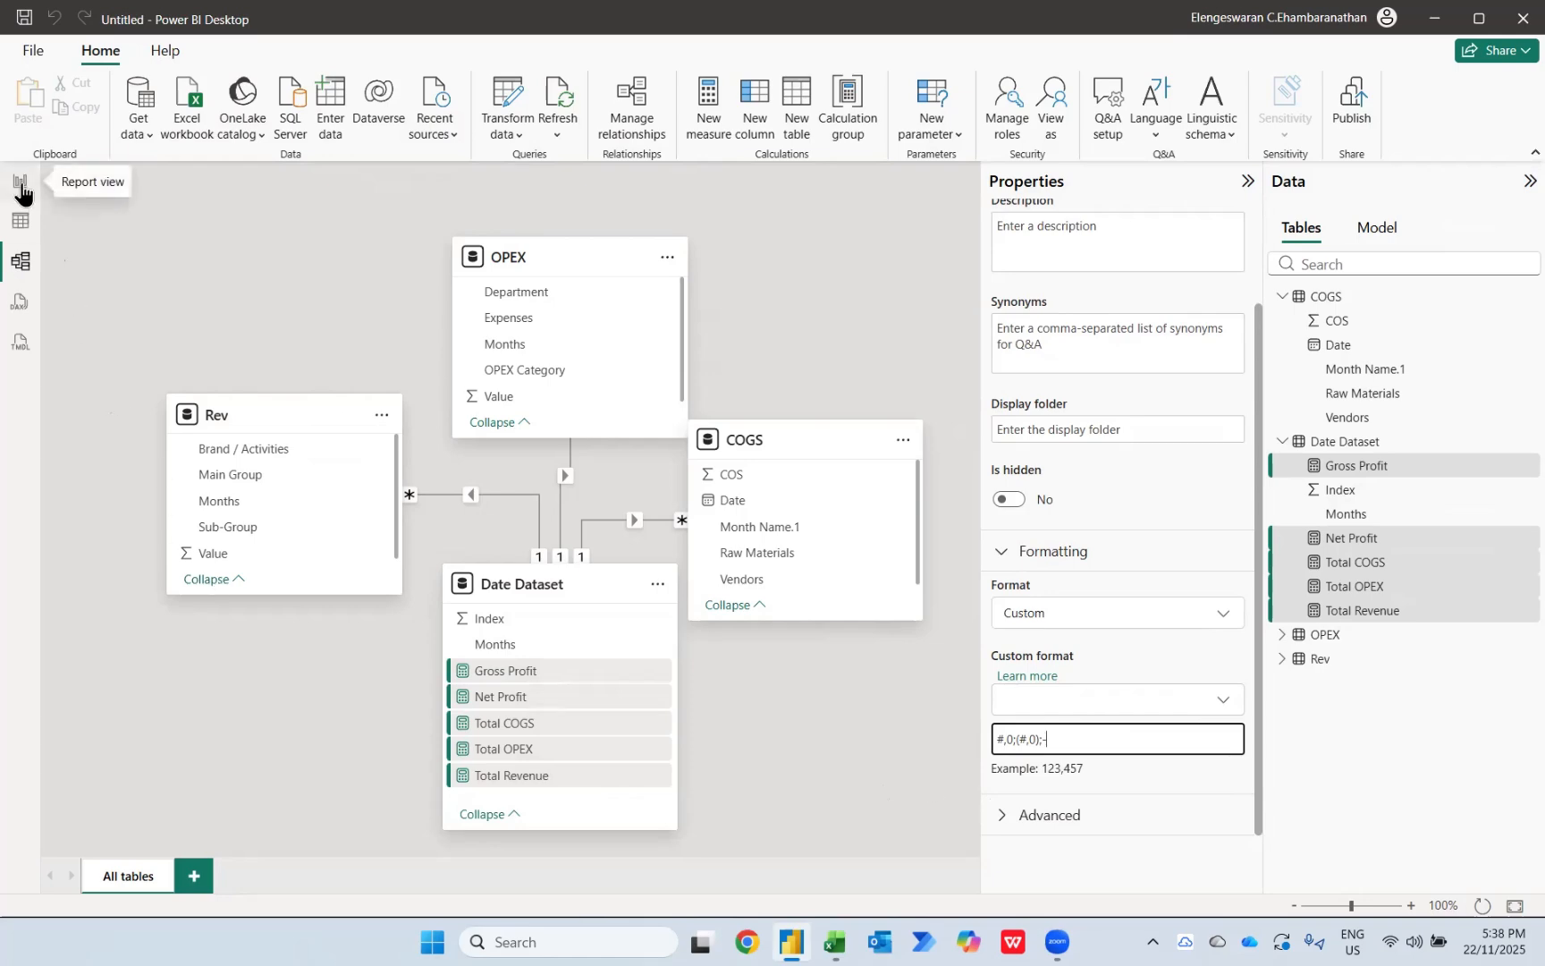
Step: Back in the report view, set the matrix values' font size to 13 and widen the matrix to the page edge
left_click(22, 192)
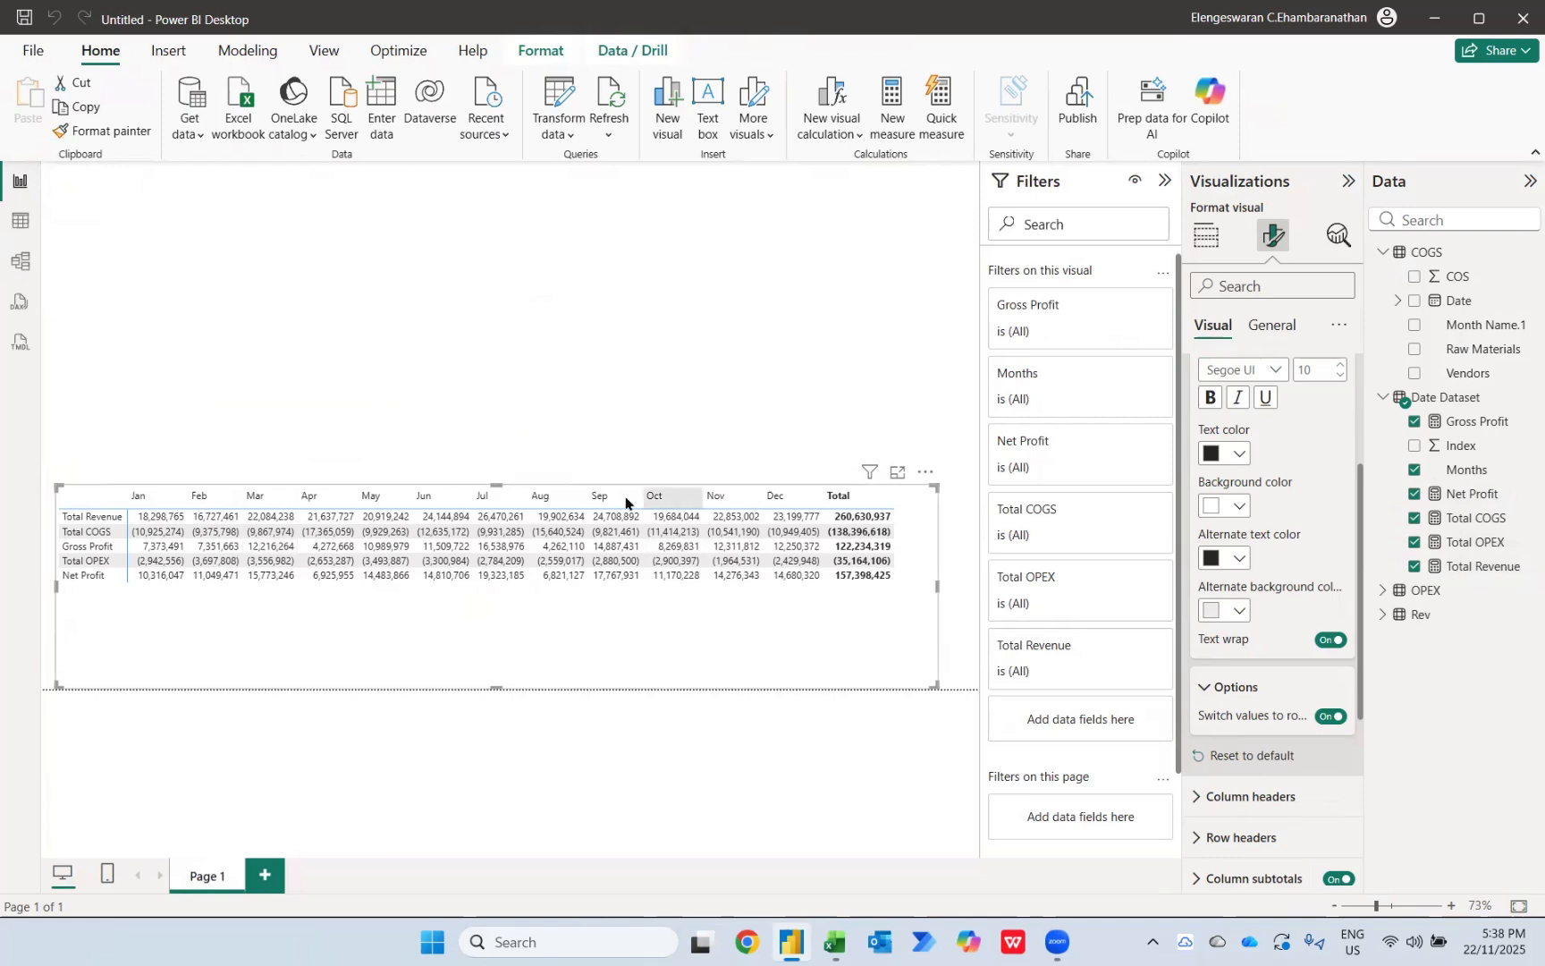
scroll(1259, 762, "up", 3)
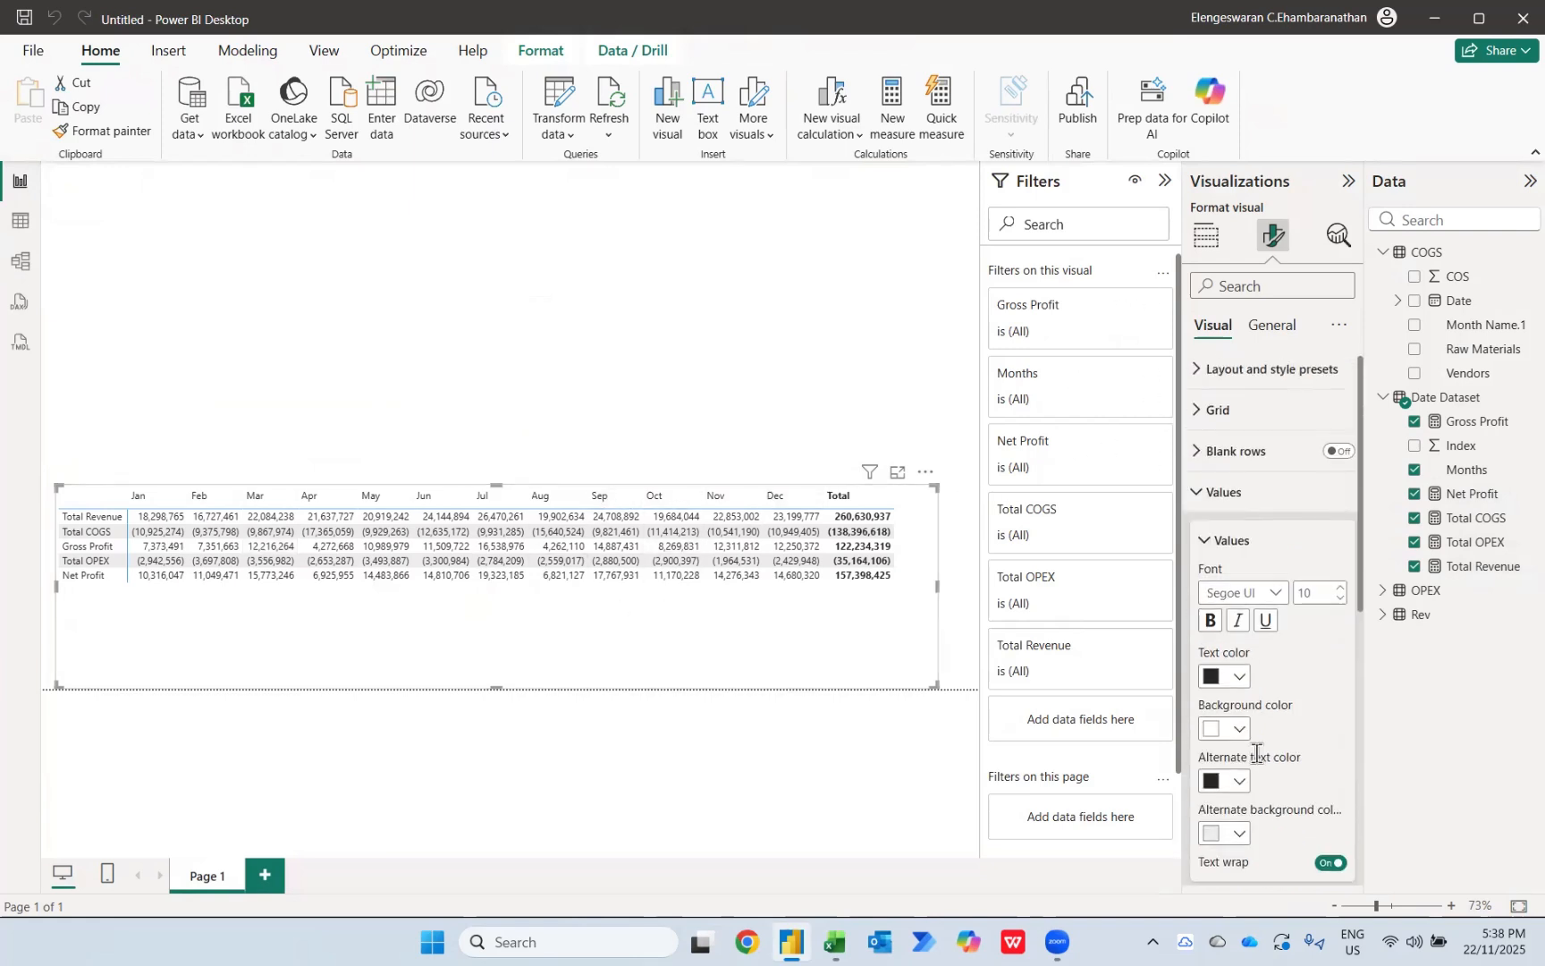
double_click(1315, 596)
type("1")
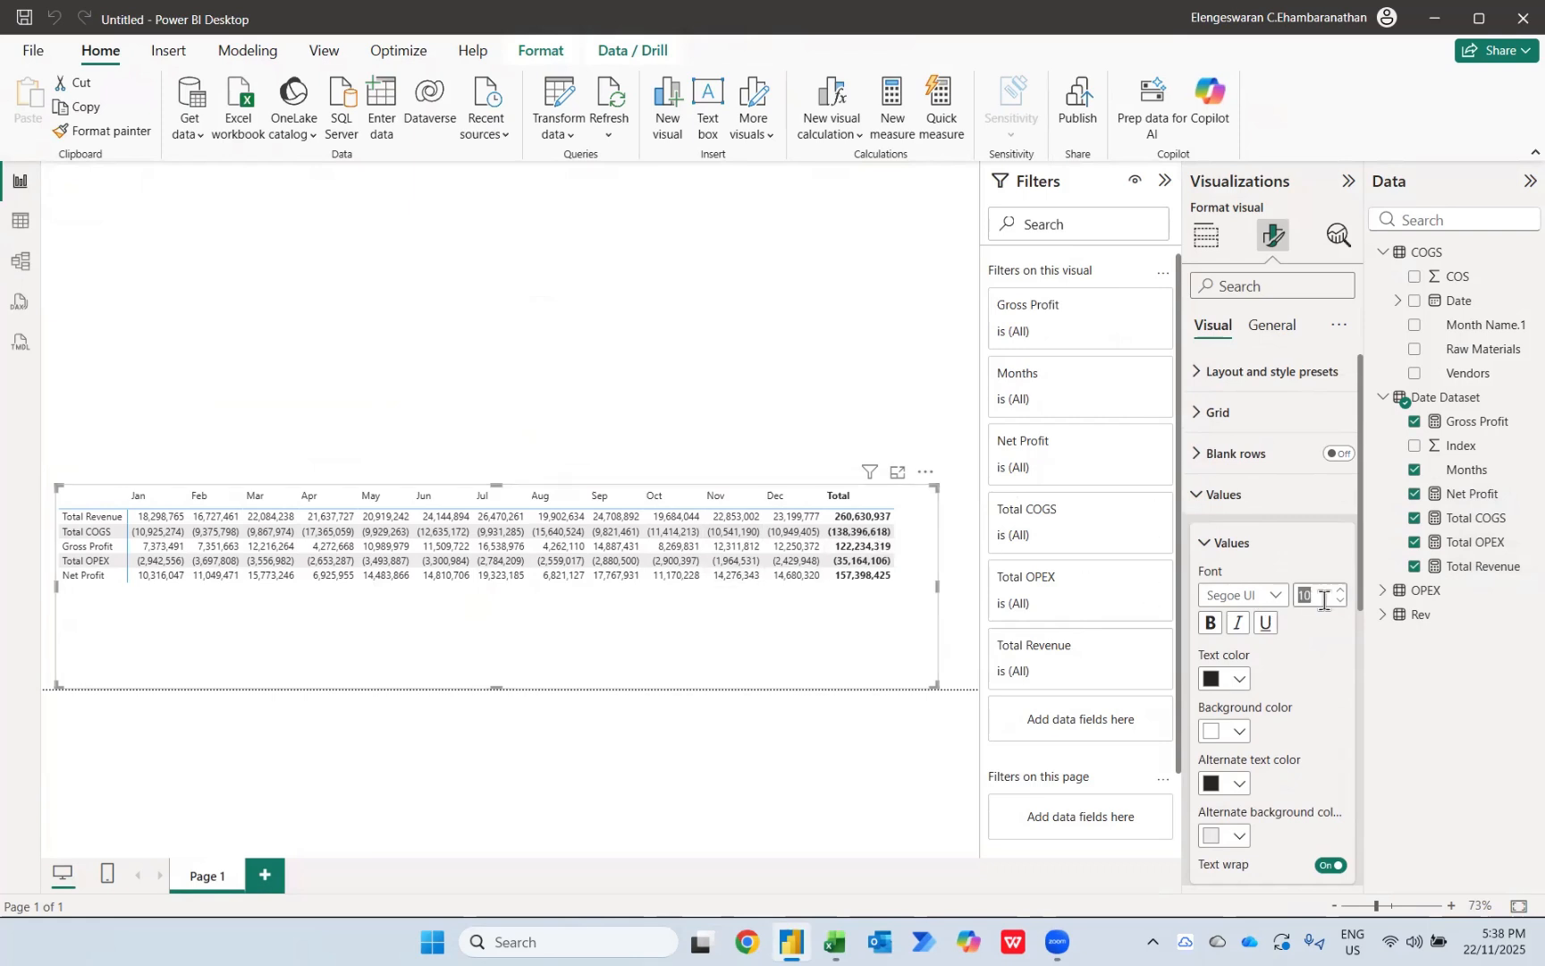
type("3")
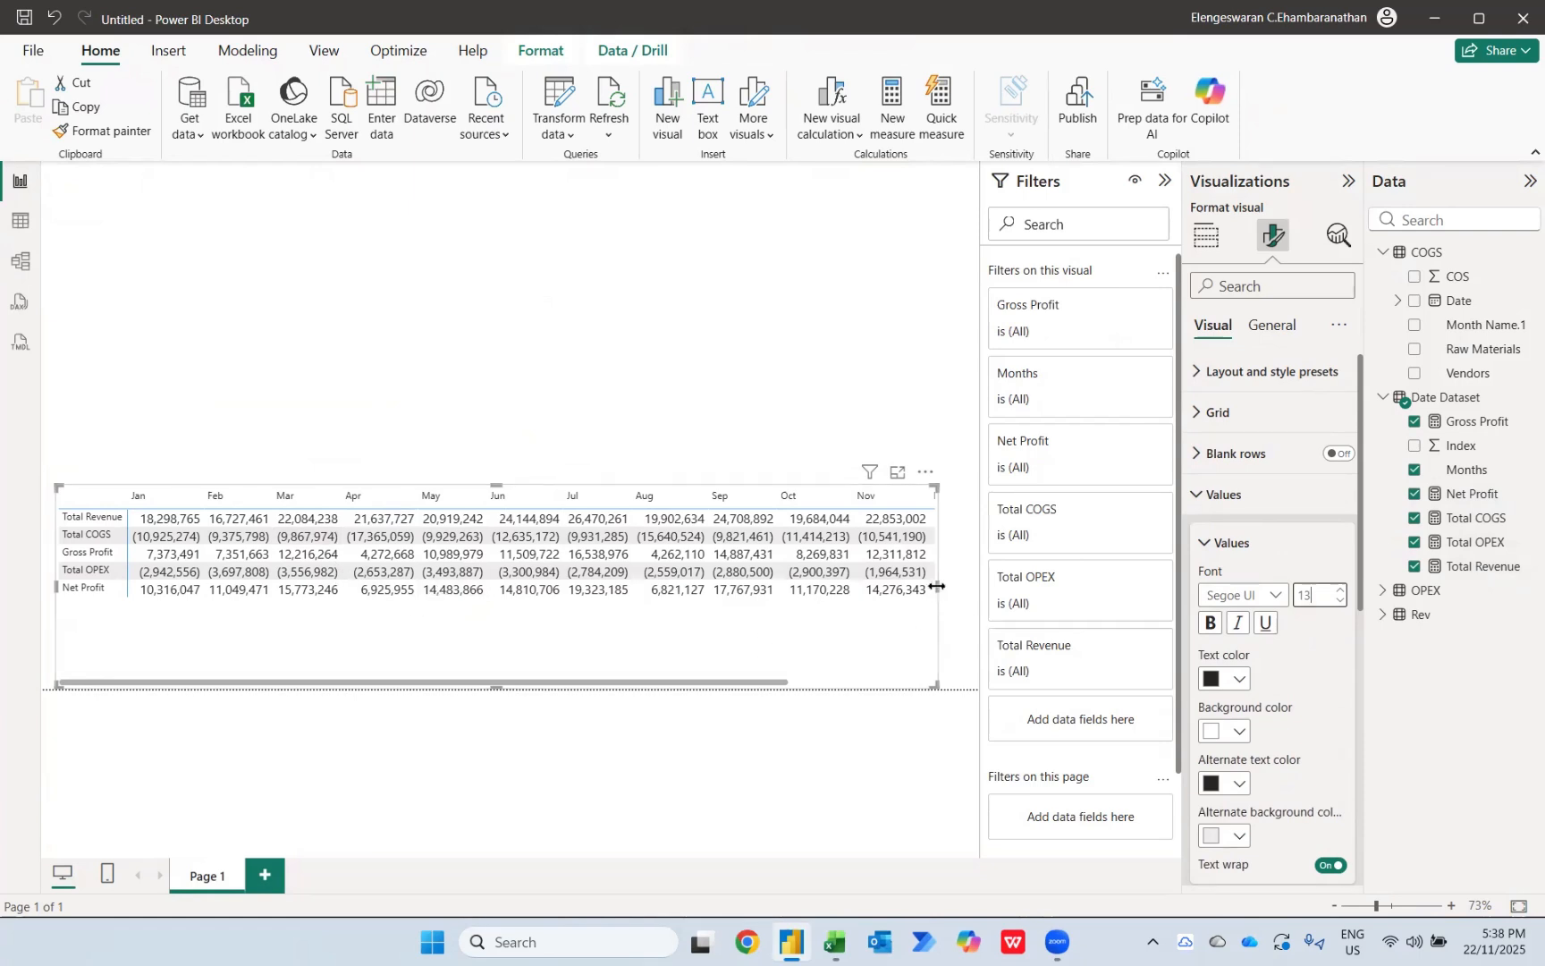
left_click_drag(938, 586, 978, 585)
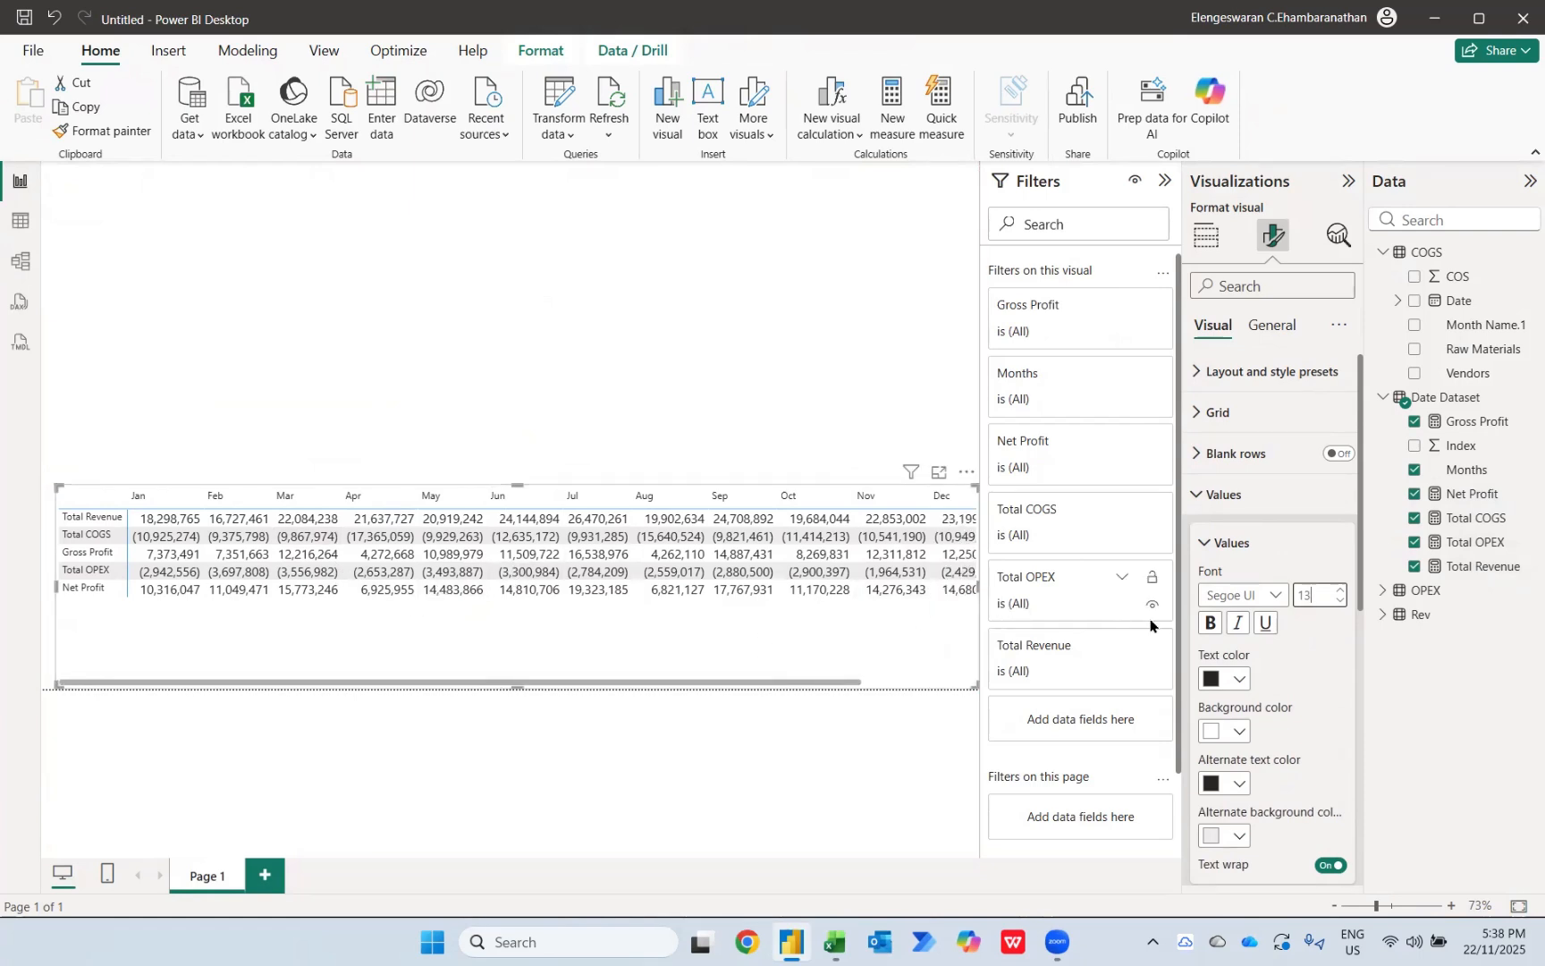
Step: Set the matrix values' font size to 12
left_click(1223, 495)
left_click(1224, 495)
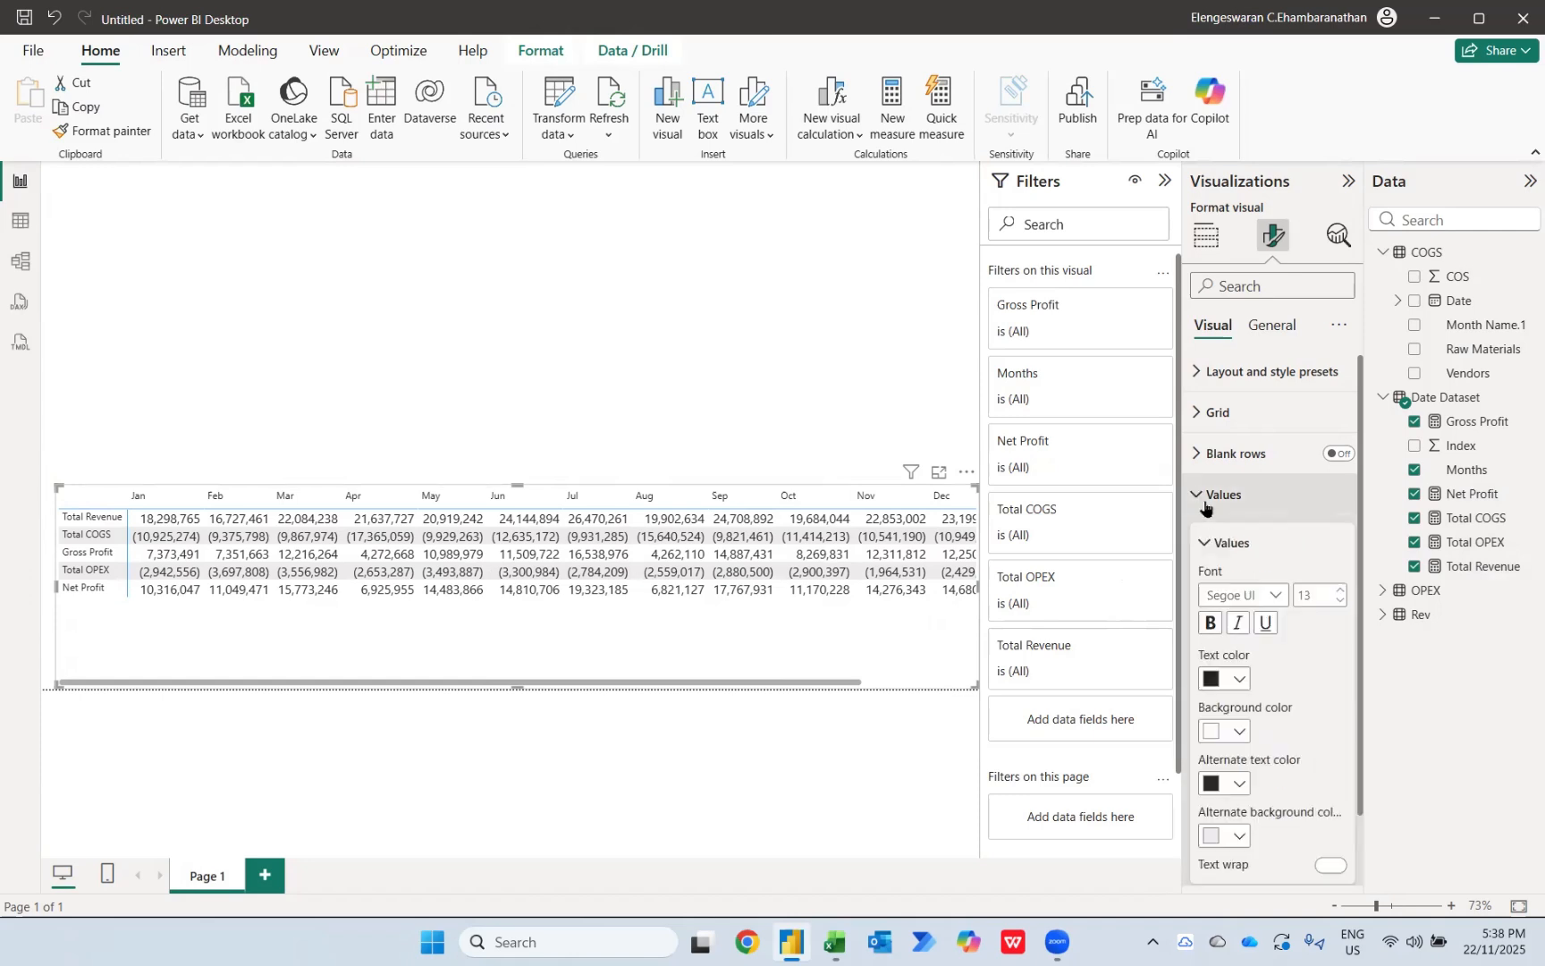
double_click(1323, 598)
type("12")
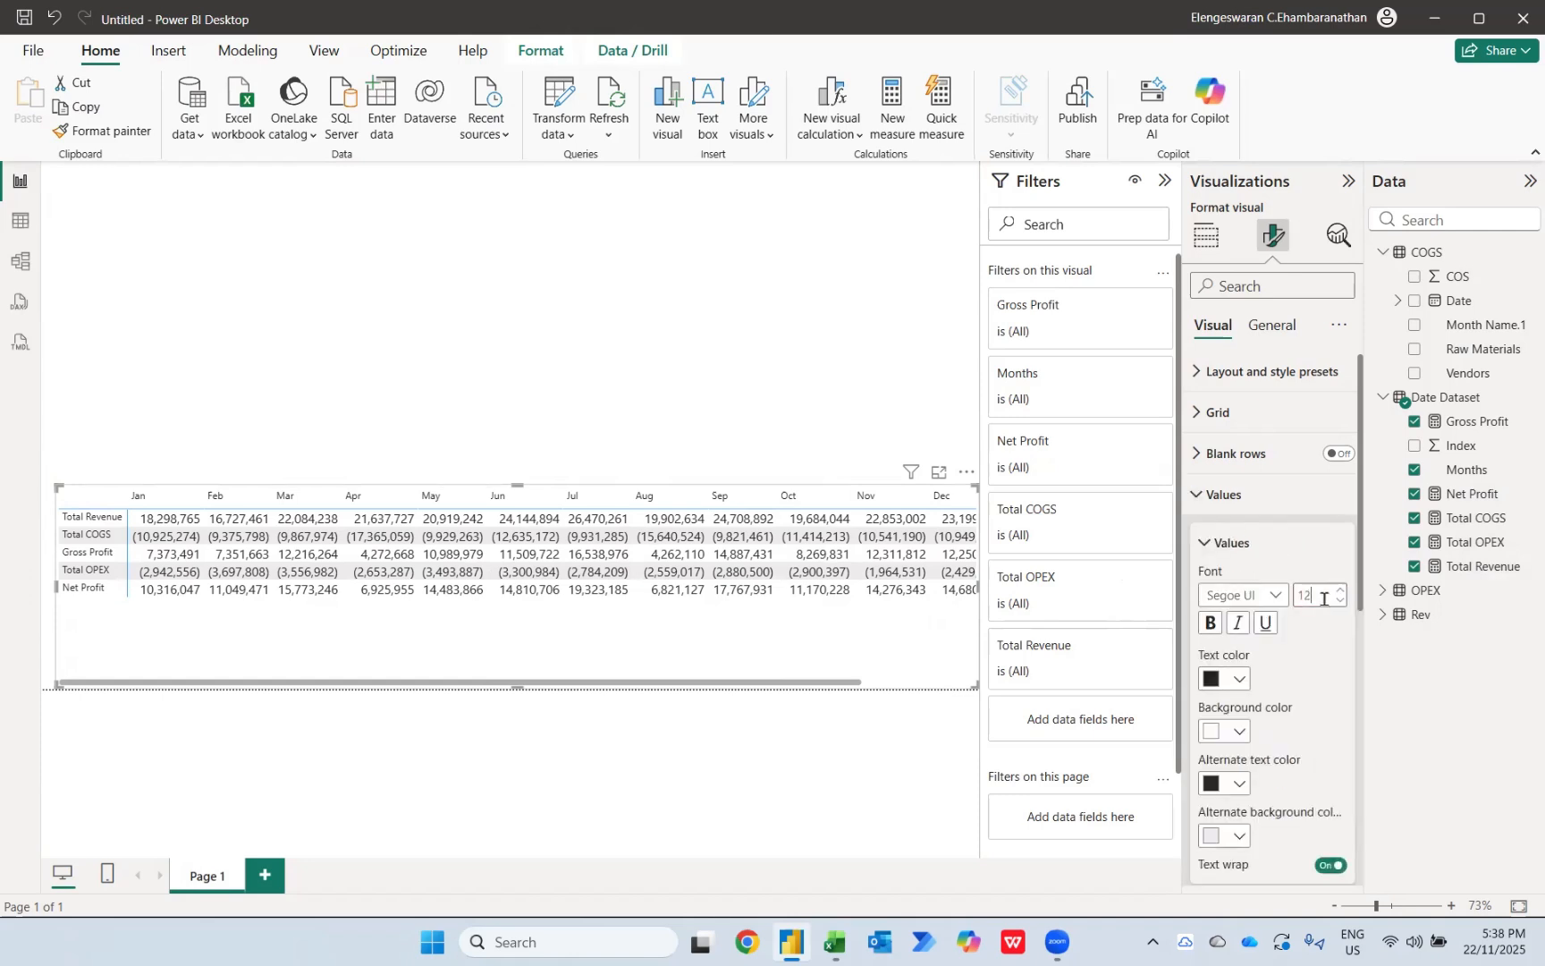
key("Return")
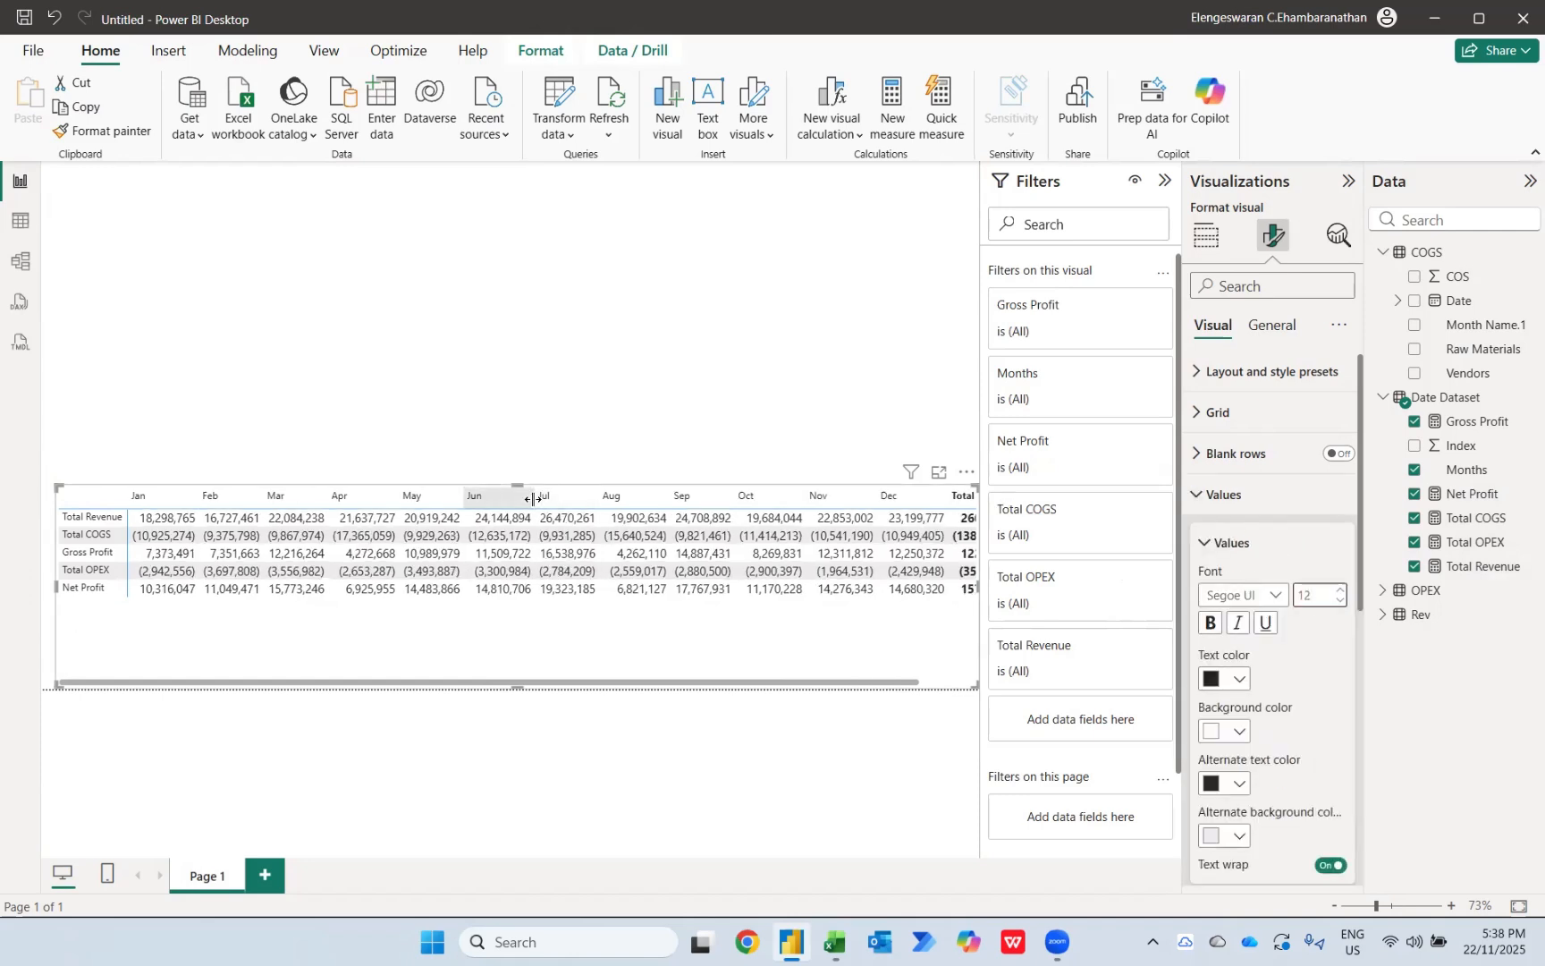
Step: Set the font size of the matrix's column headers to 12
left_click(1222, 513)
left_click(1234, 534)
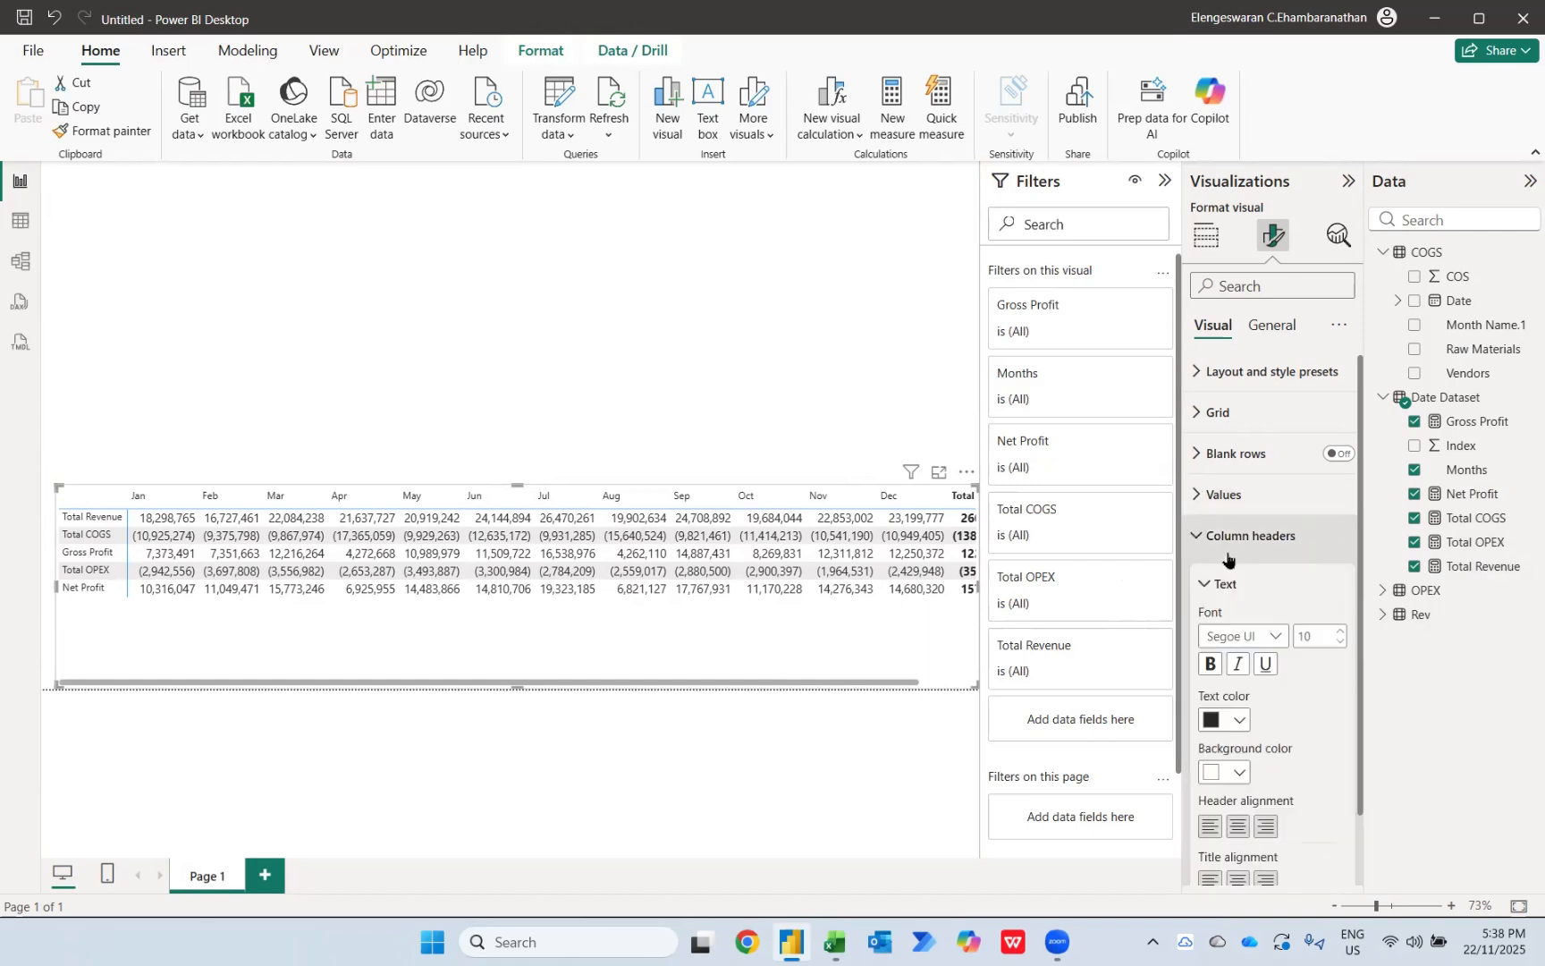
double_click(1310, 636)
type("12")
key("Return")
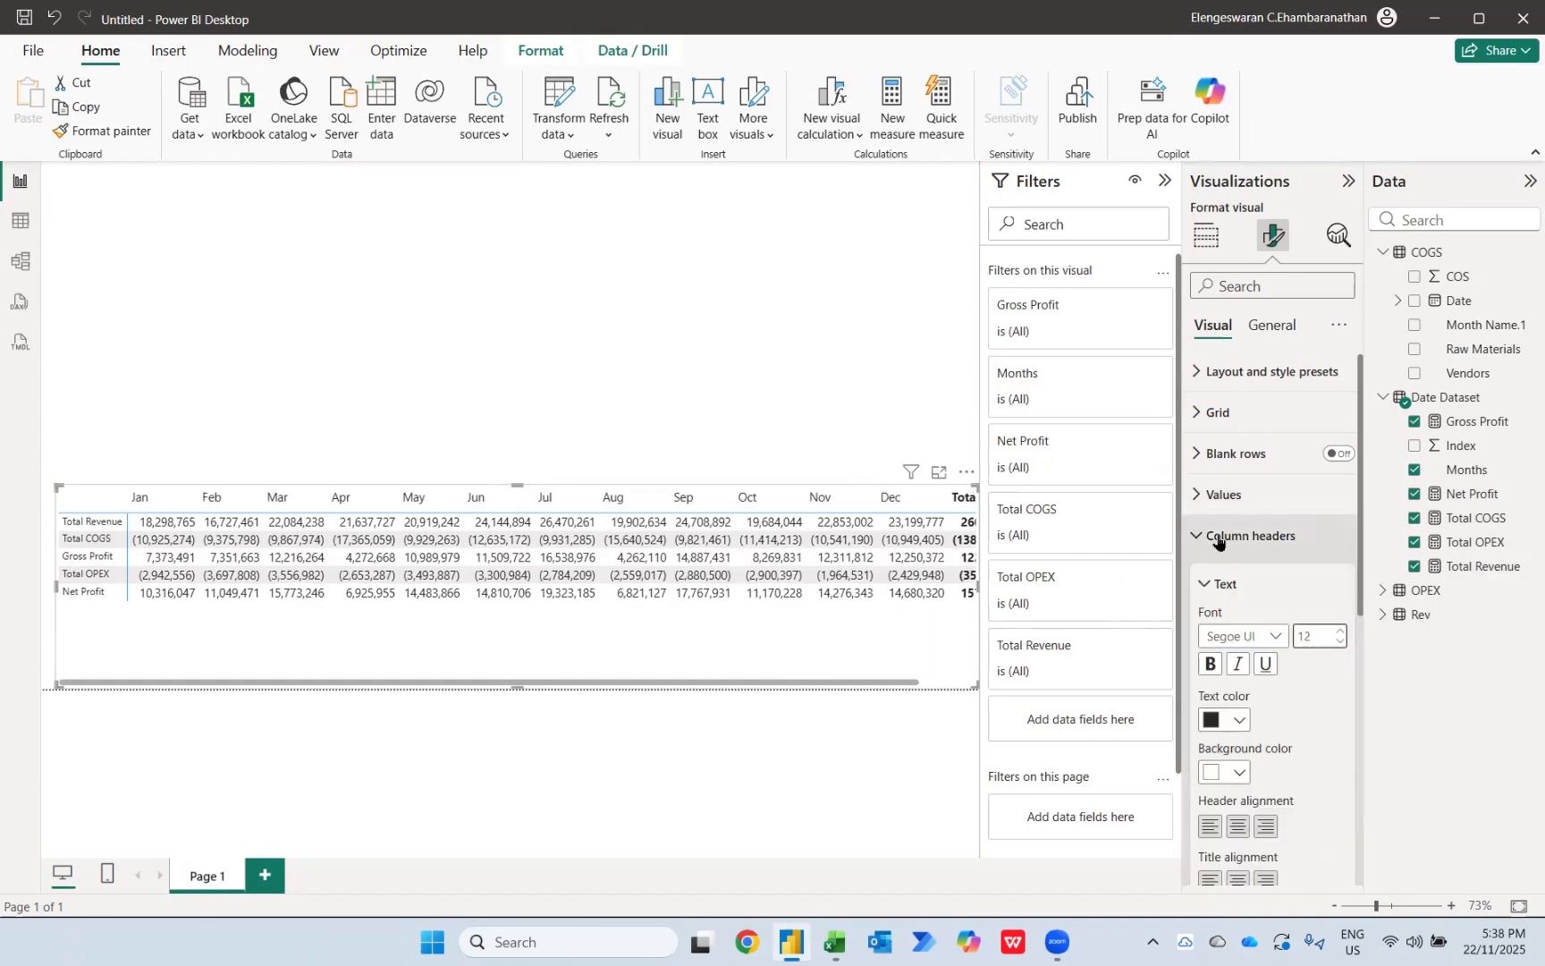
Step: Set the font size of the matrix's row headers to 12
left_click(1218, 536)
left_click(1234, 576)
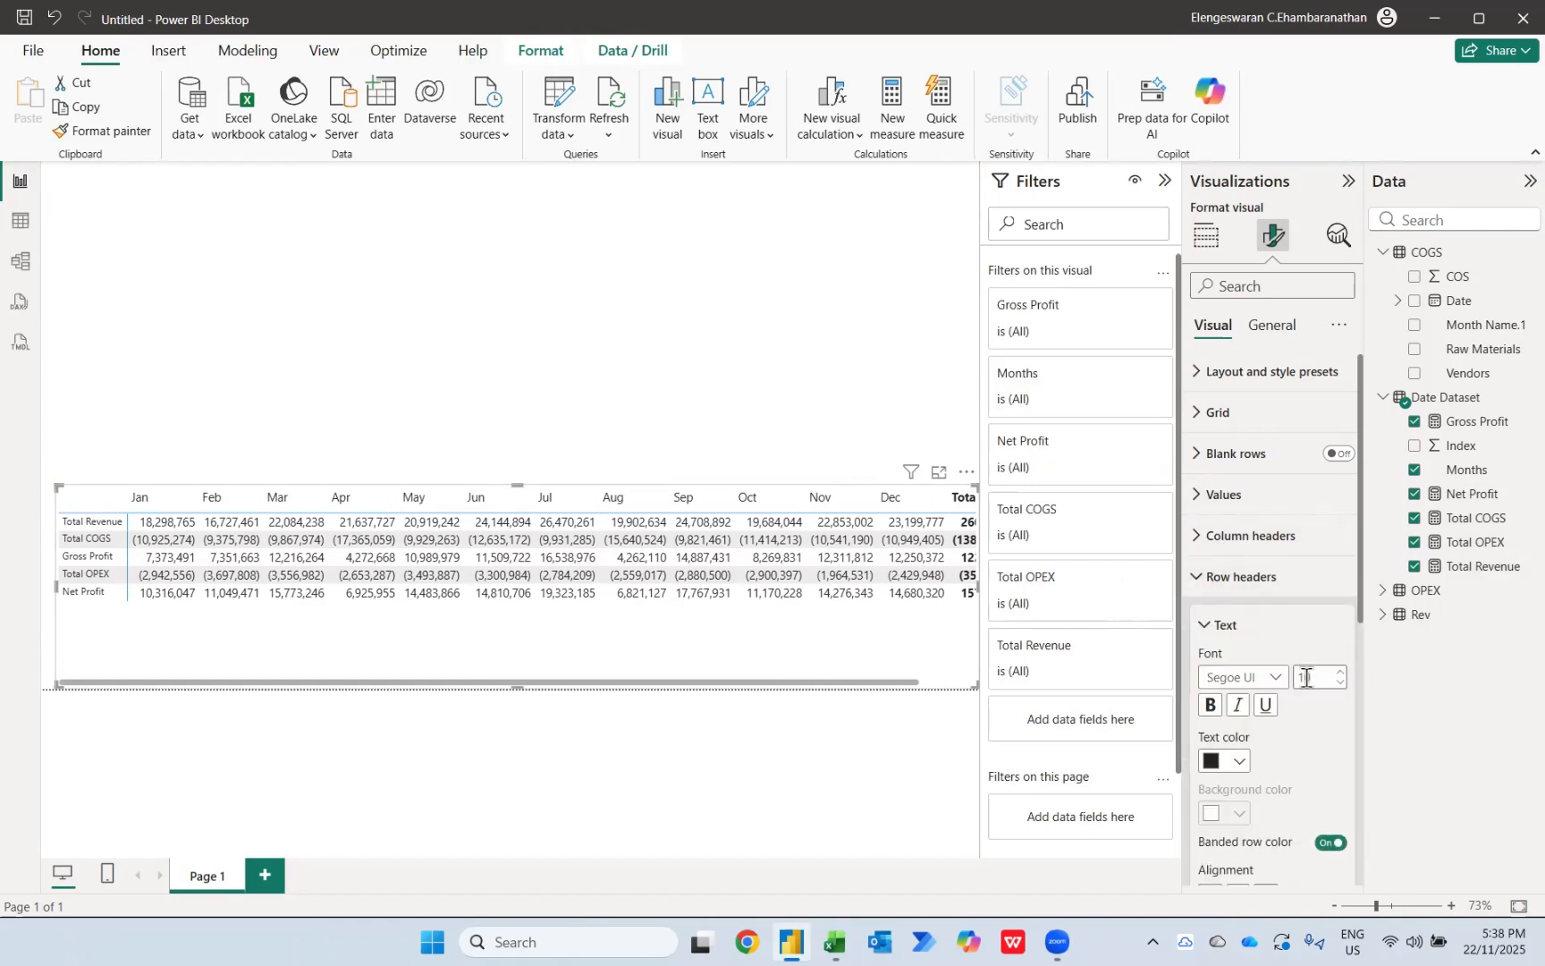
type("12")
key("Return")
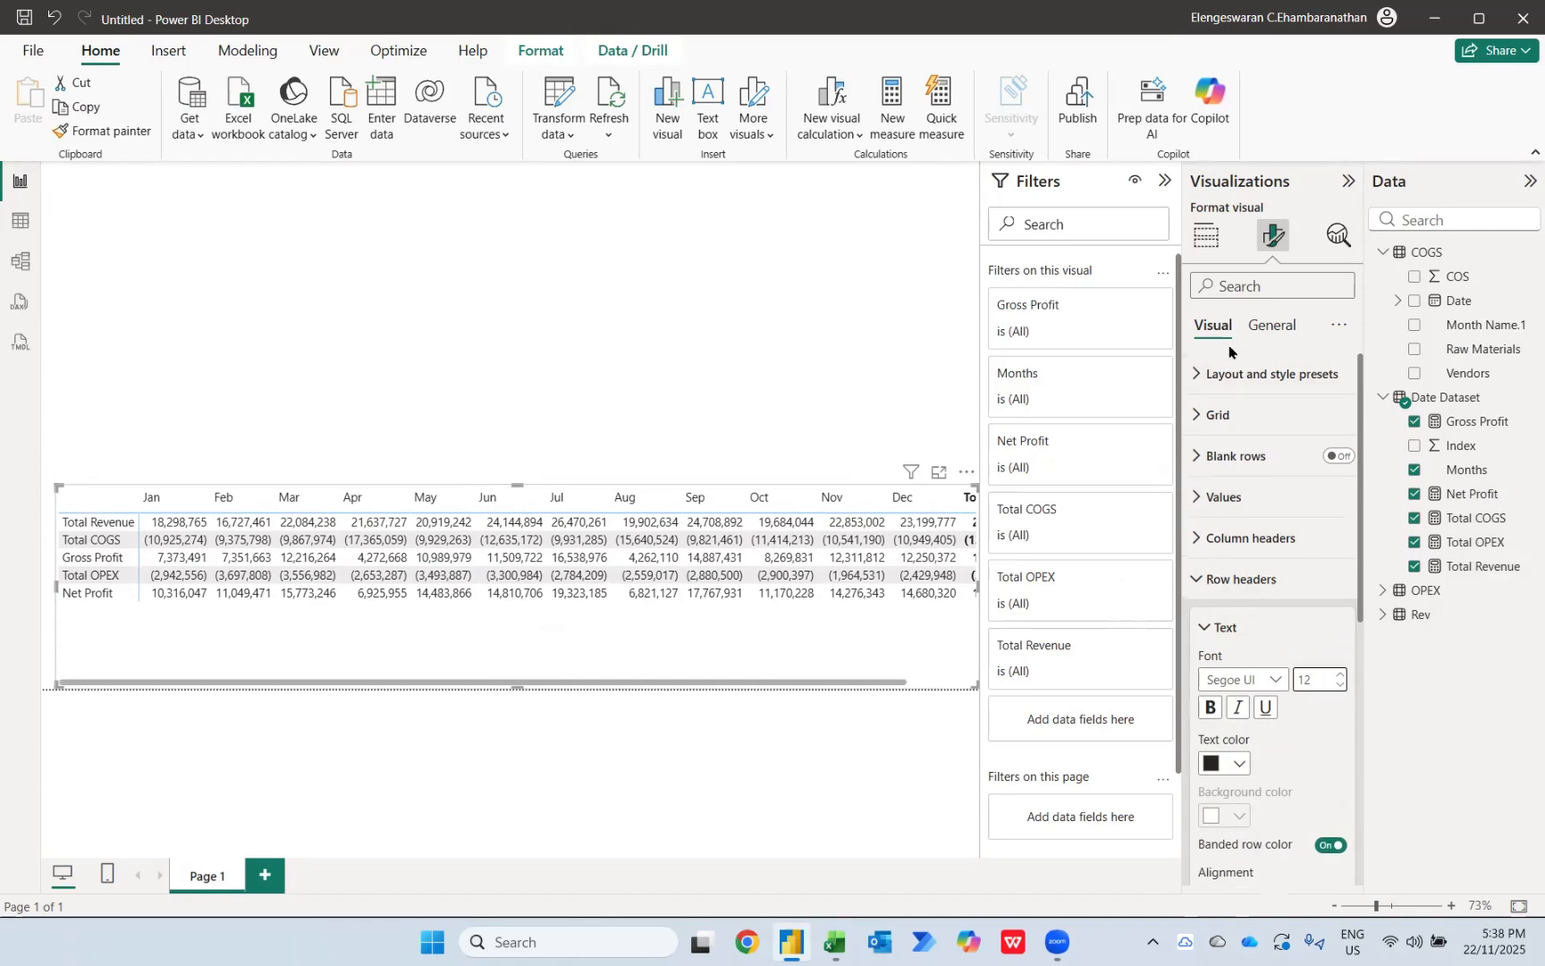
Step: Apply the Bold header flashy rows style preset to the matrix
left_click(1217, 364)
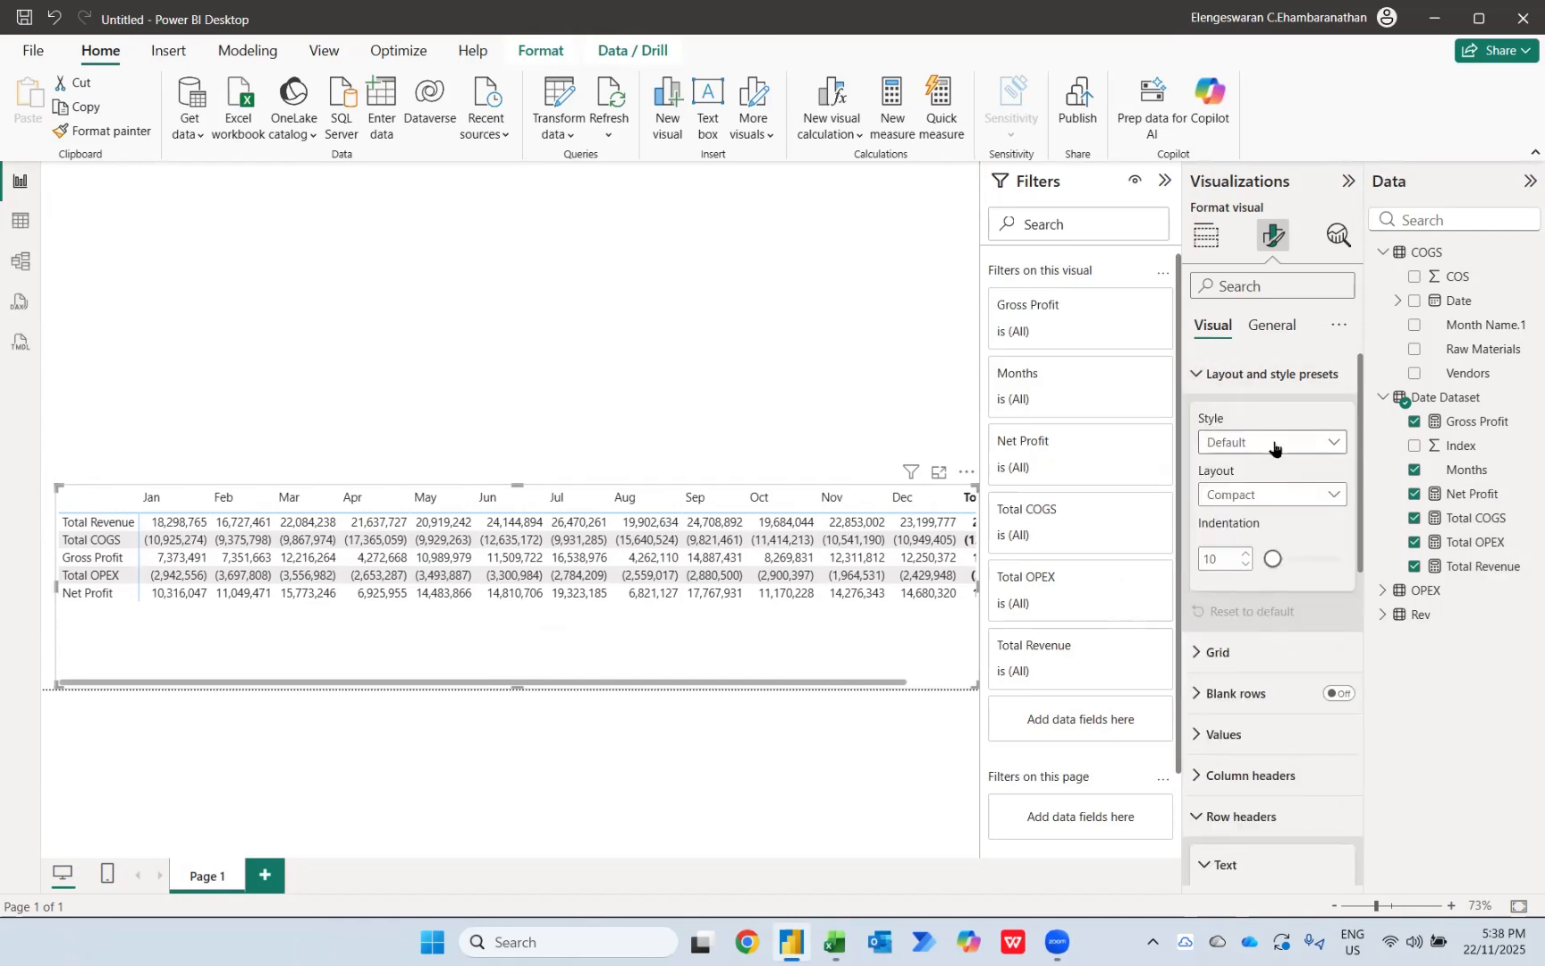
left_click(1274, 444)
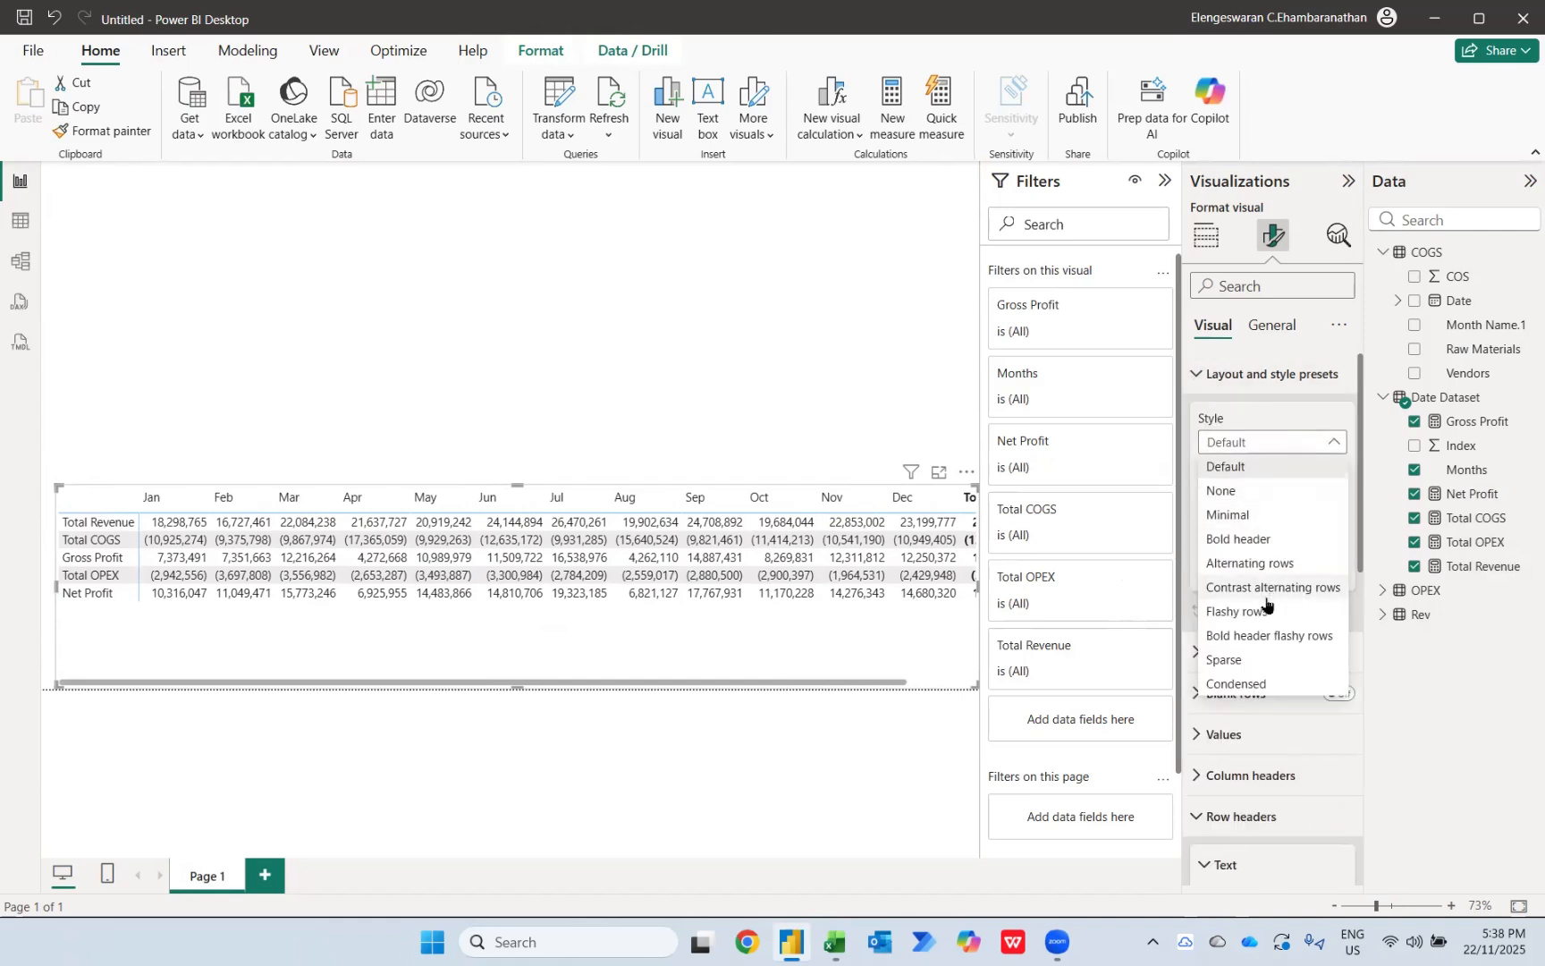
left_click(1245, 636)
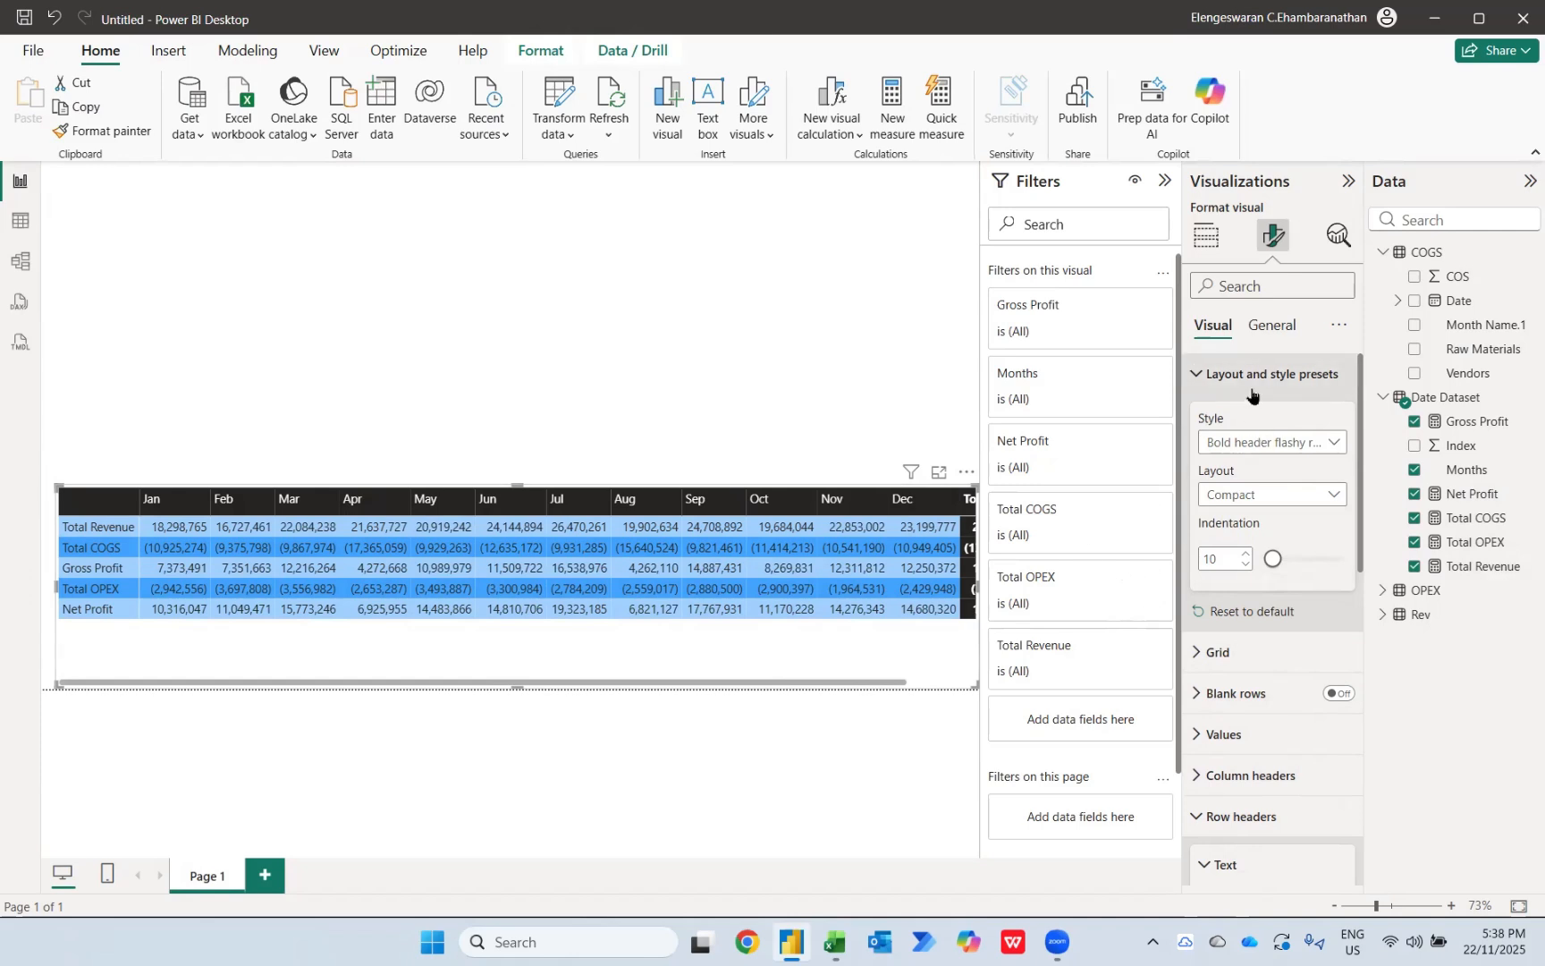
Step: Turn off the column subtotals to remove the matrix's Total column
scroll(1232, 599, "down", 5)
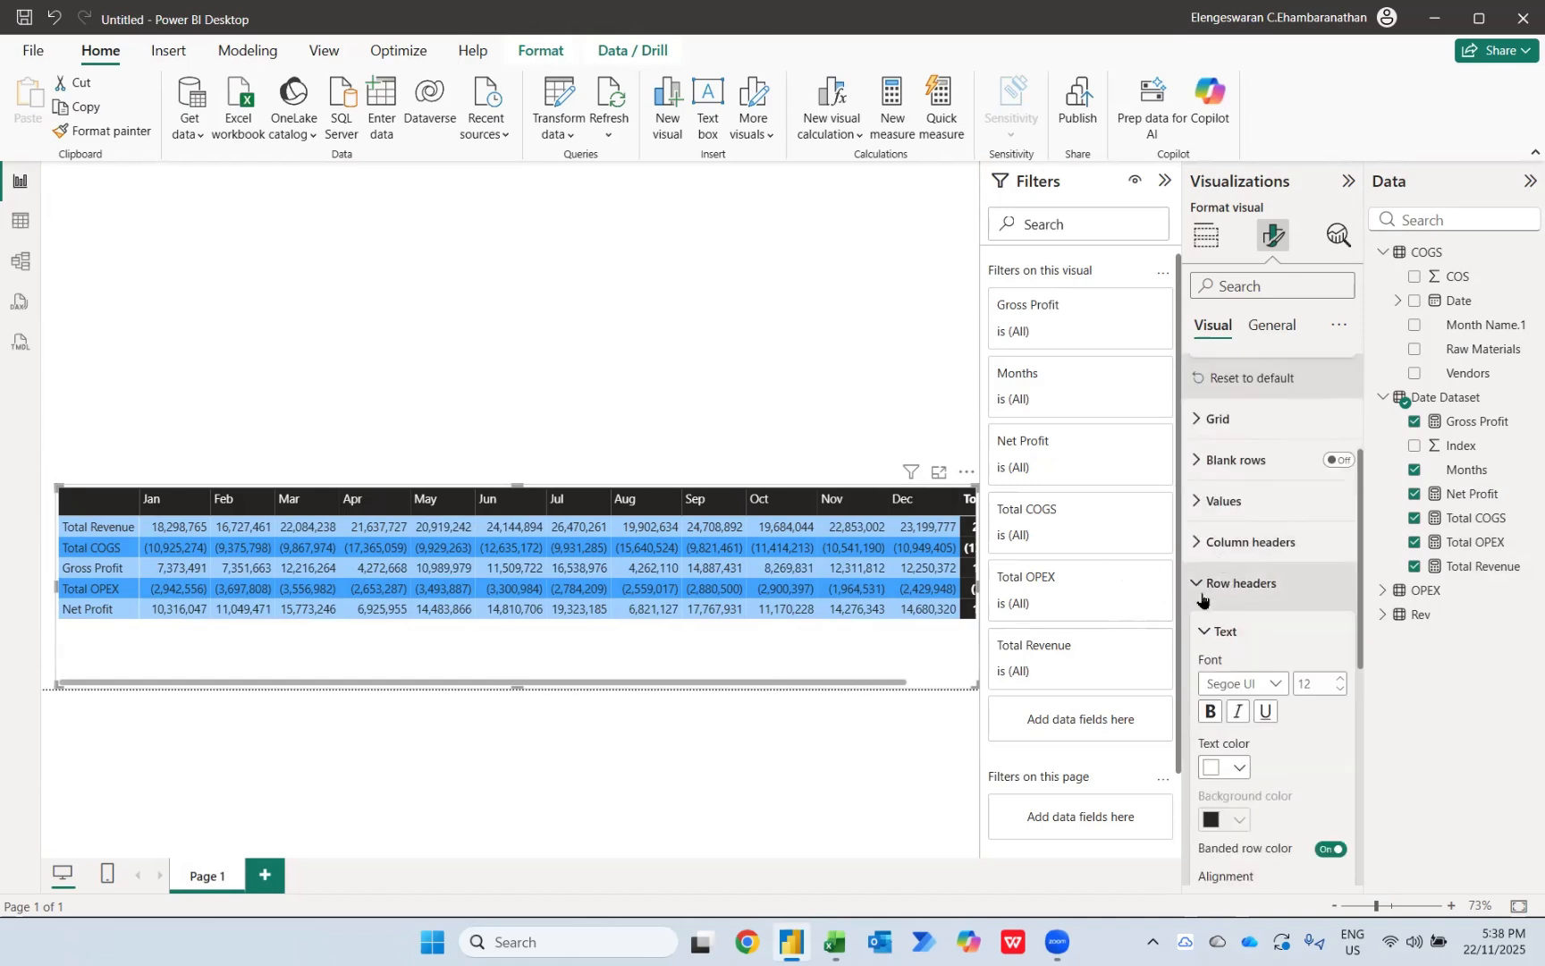
left_click(1198, 583)
left_click(1336, 627)
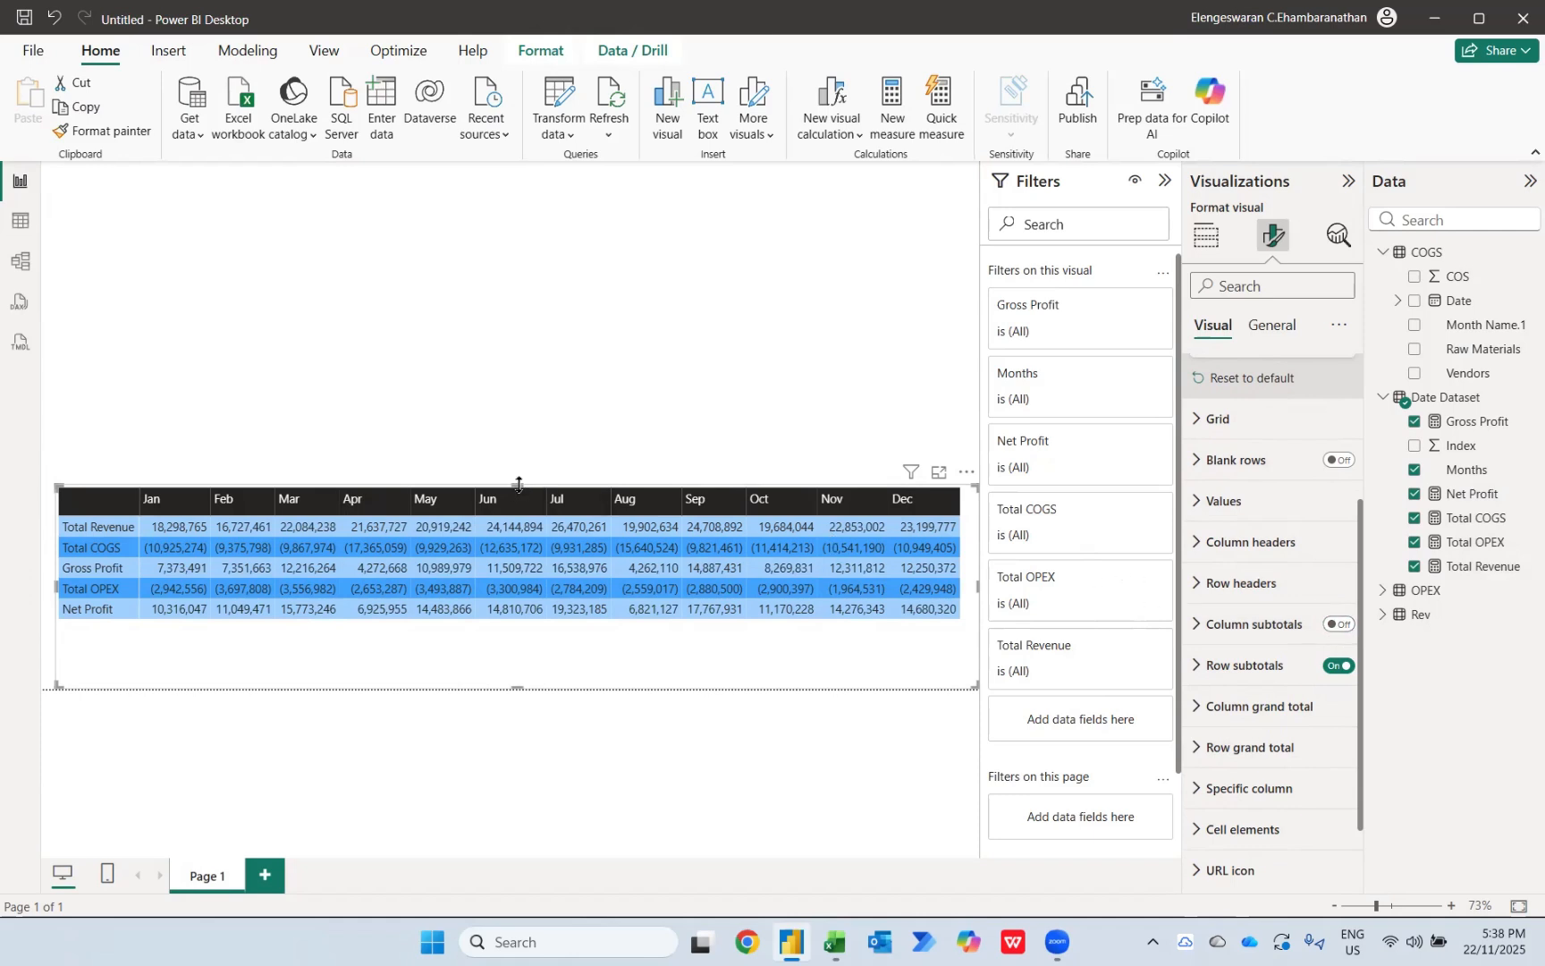
Step: Reduce the matrix's height to fit its five rows at the page bottom and centre its column headers
left_click_drag(519, 484, 531, 539)
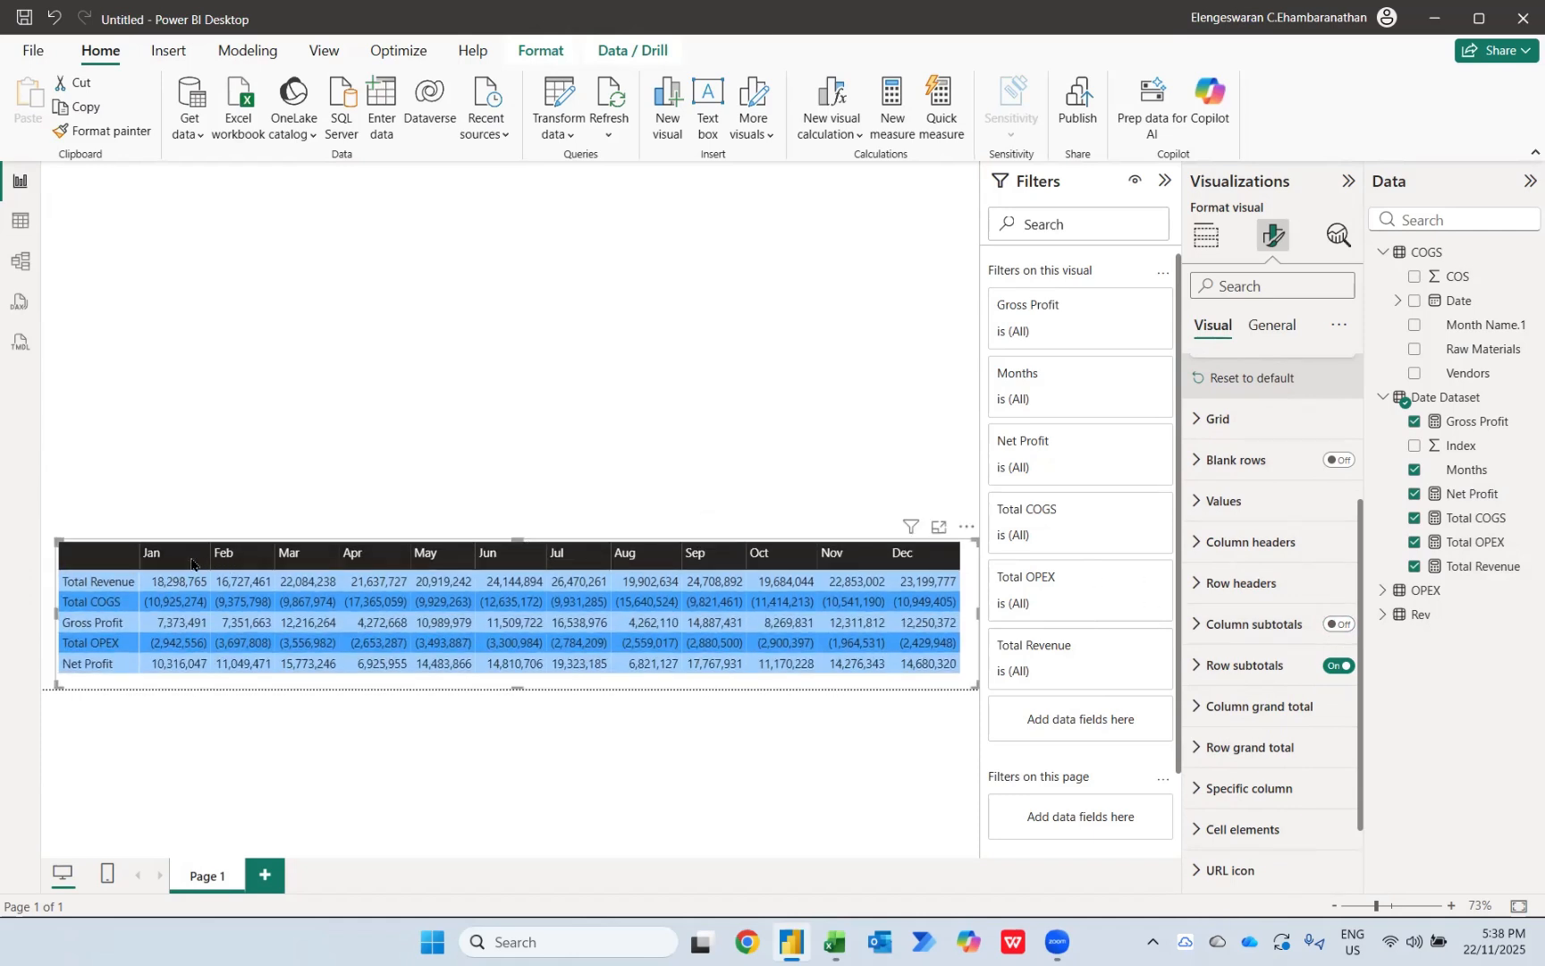
left_click(1217, 541)
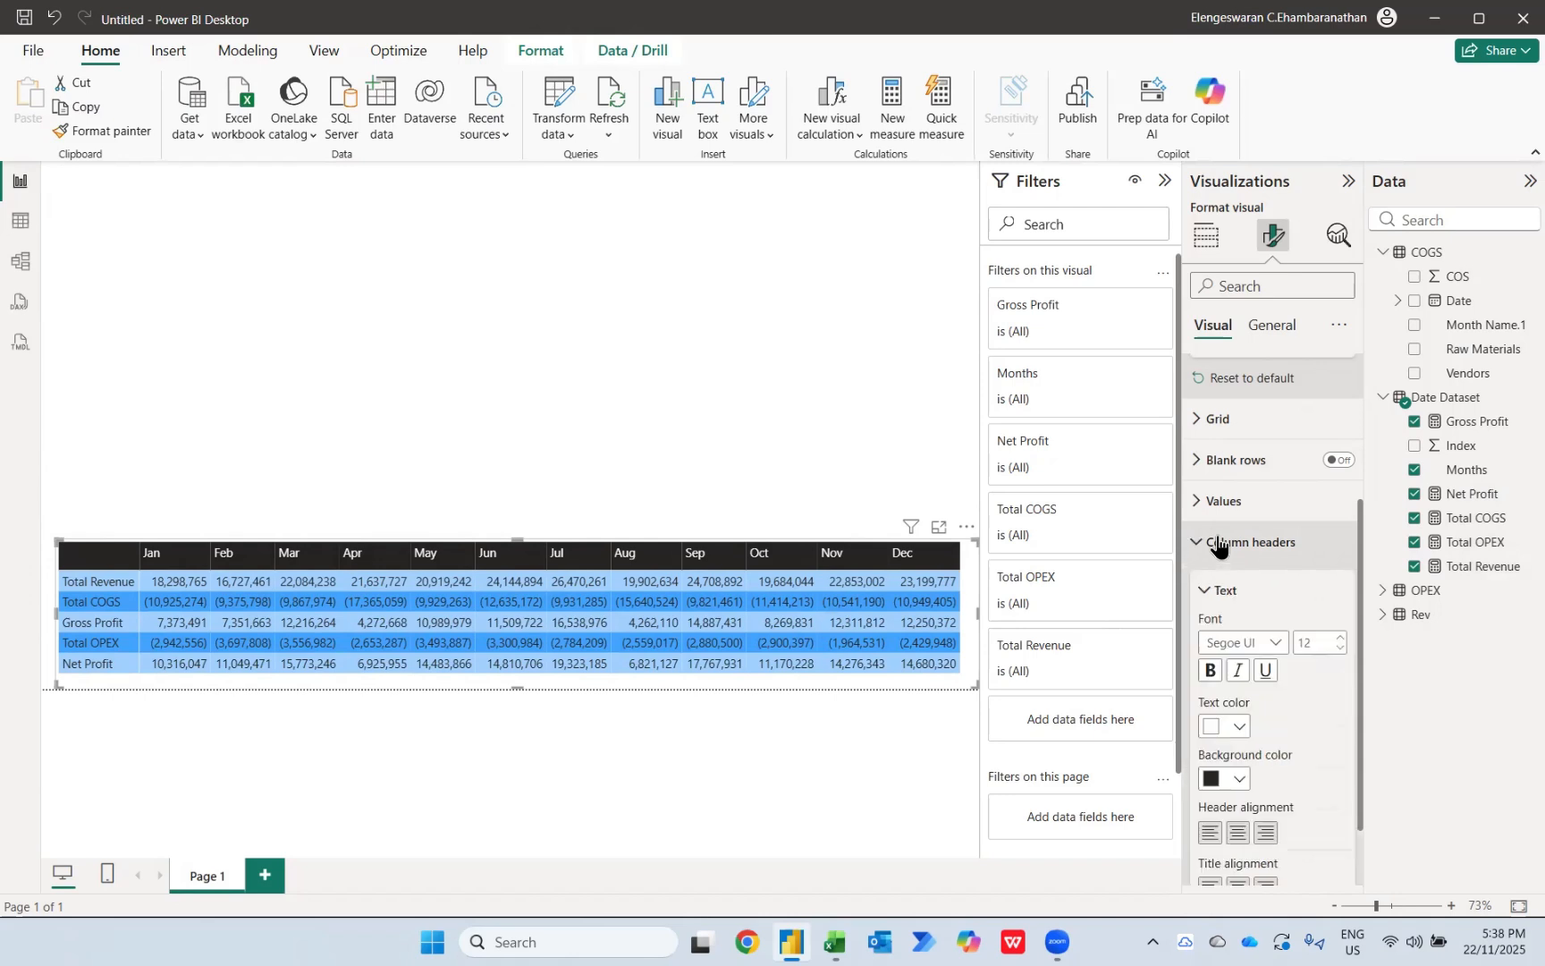
left_click(1237, 832)
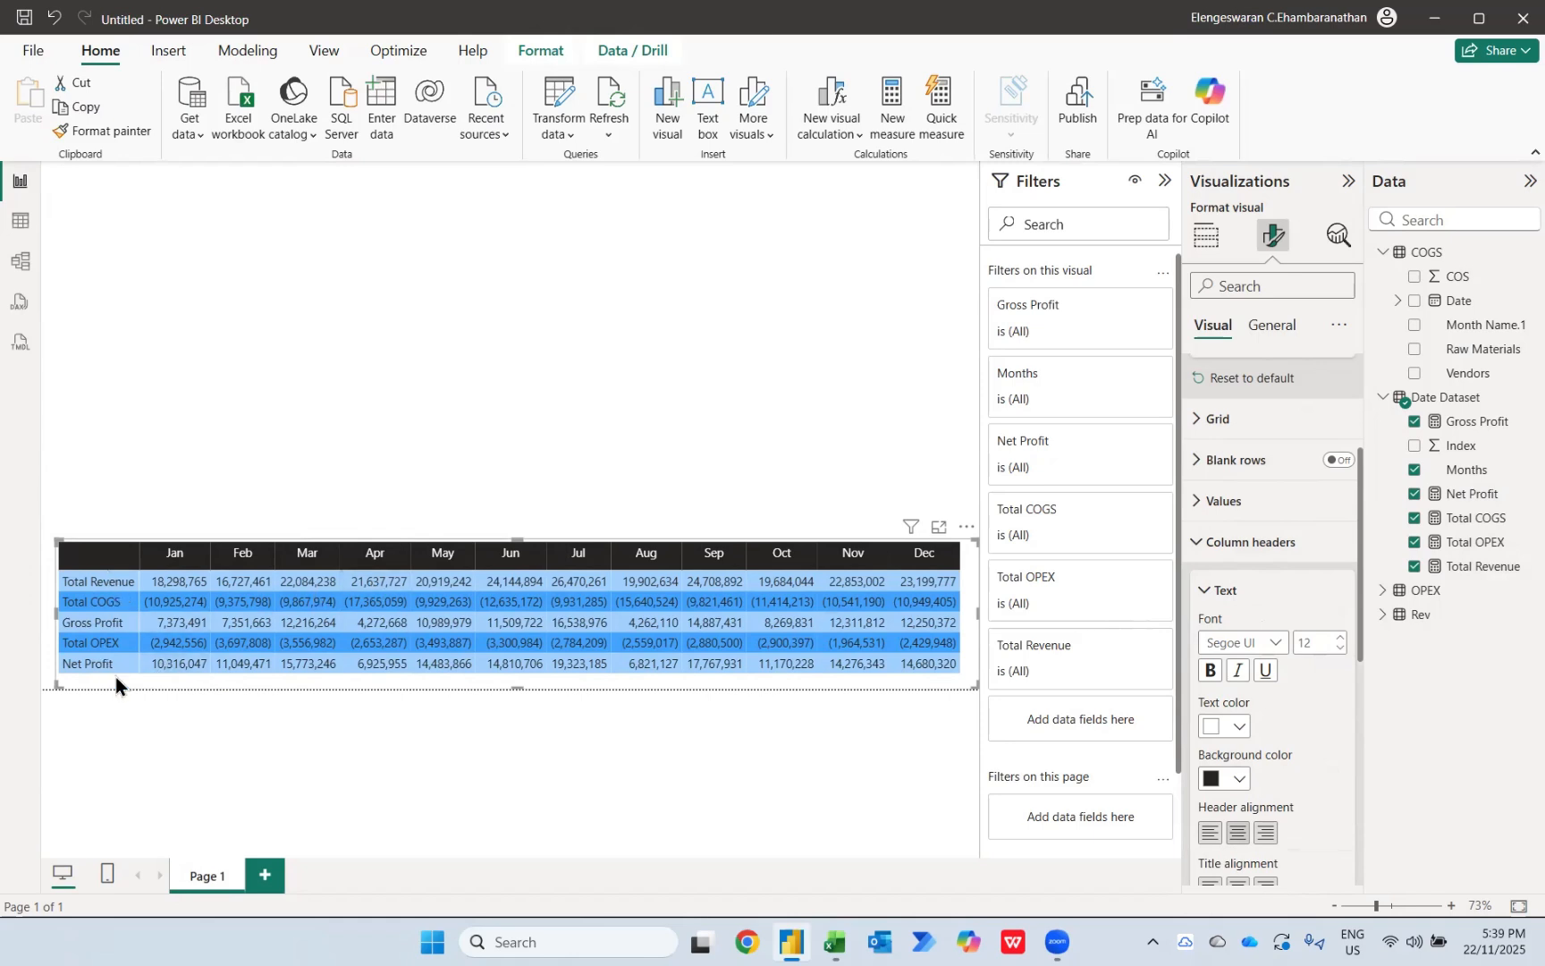
Step: Add a clustered column chart of Net Profit by Months and enlarge it to fill the space above the matrix
left_click(211, 480)
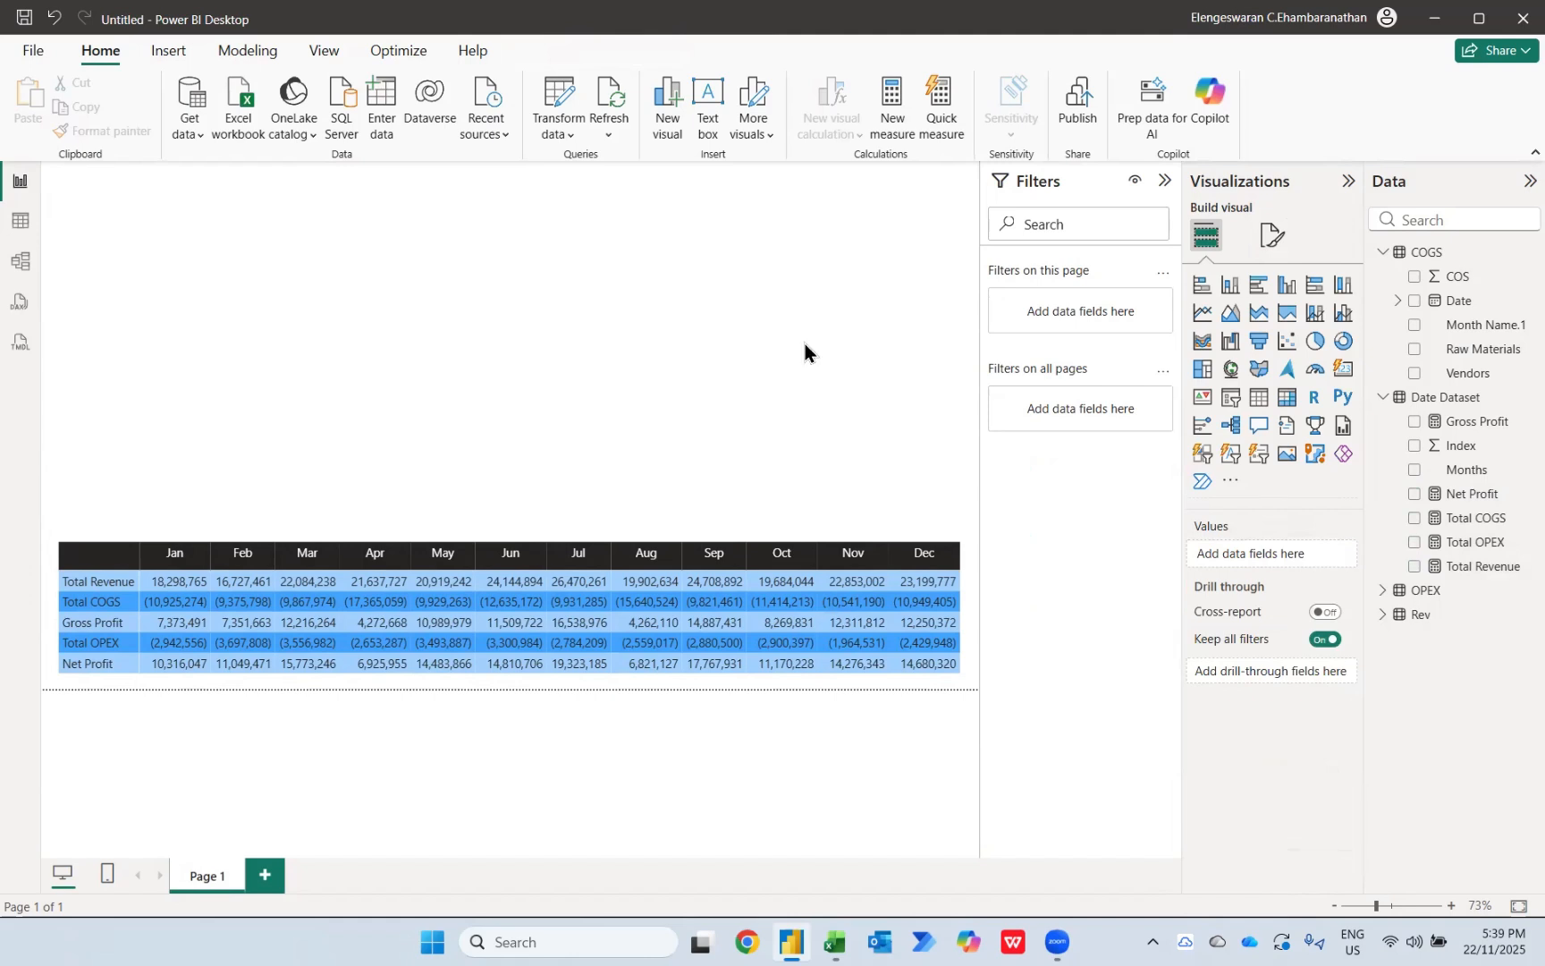
left_click(1279, 291)
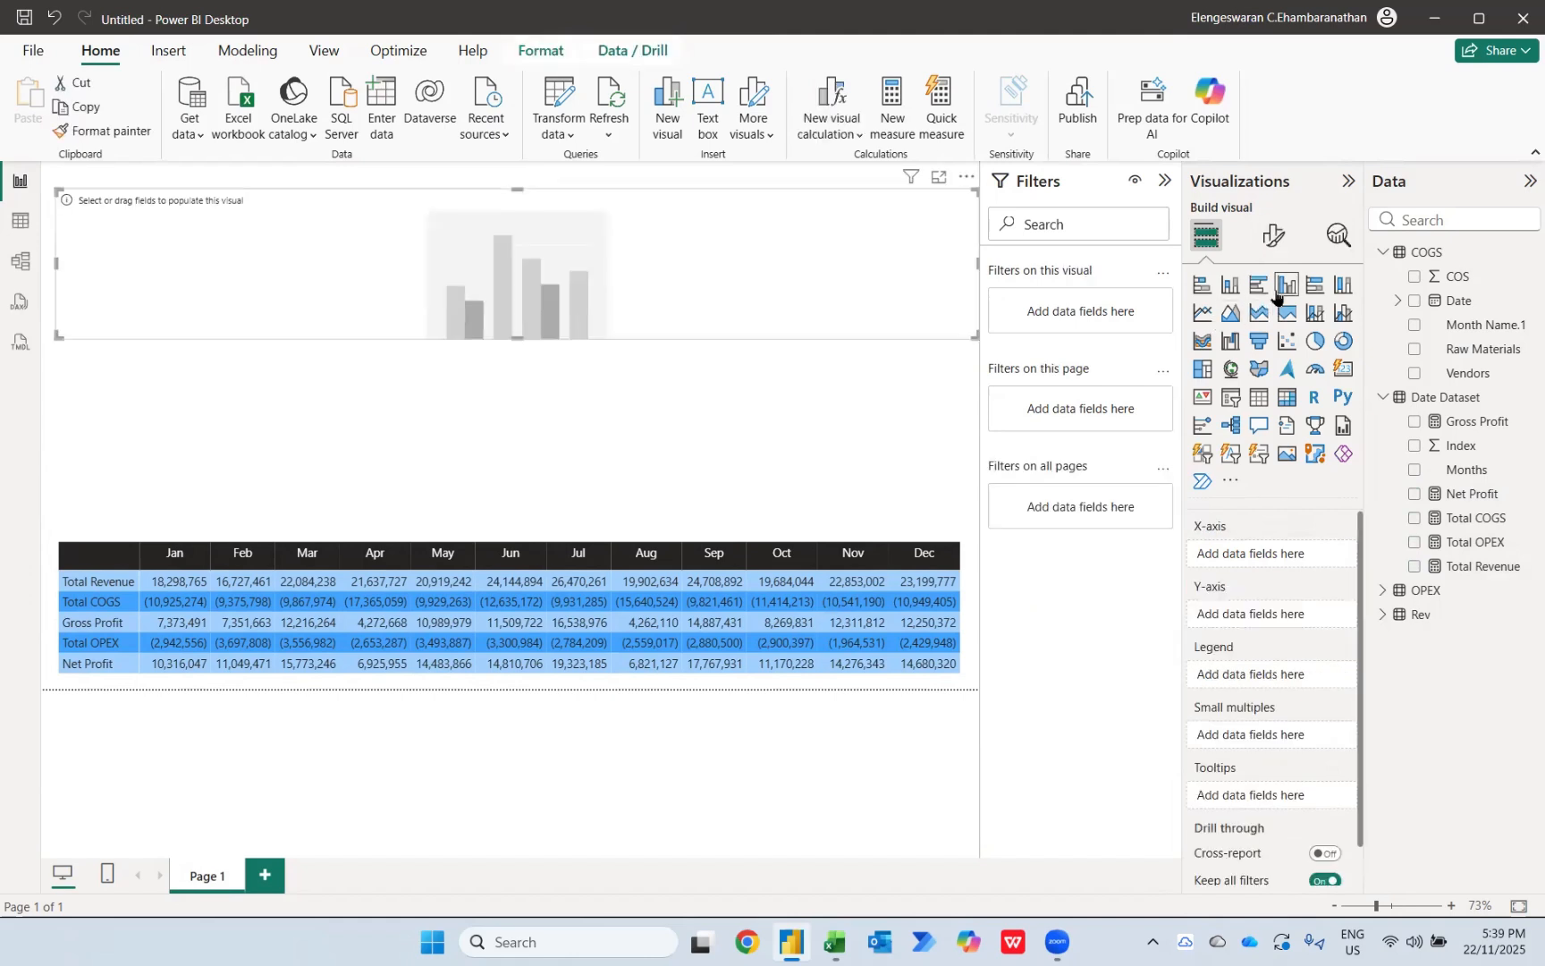
left_click(1416, 472)
left_click(1415, 496)
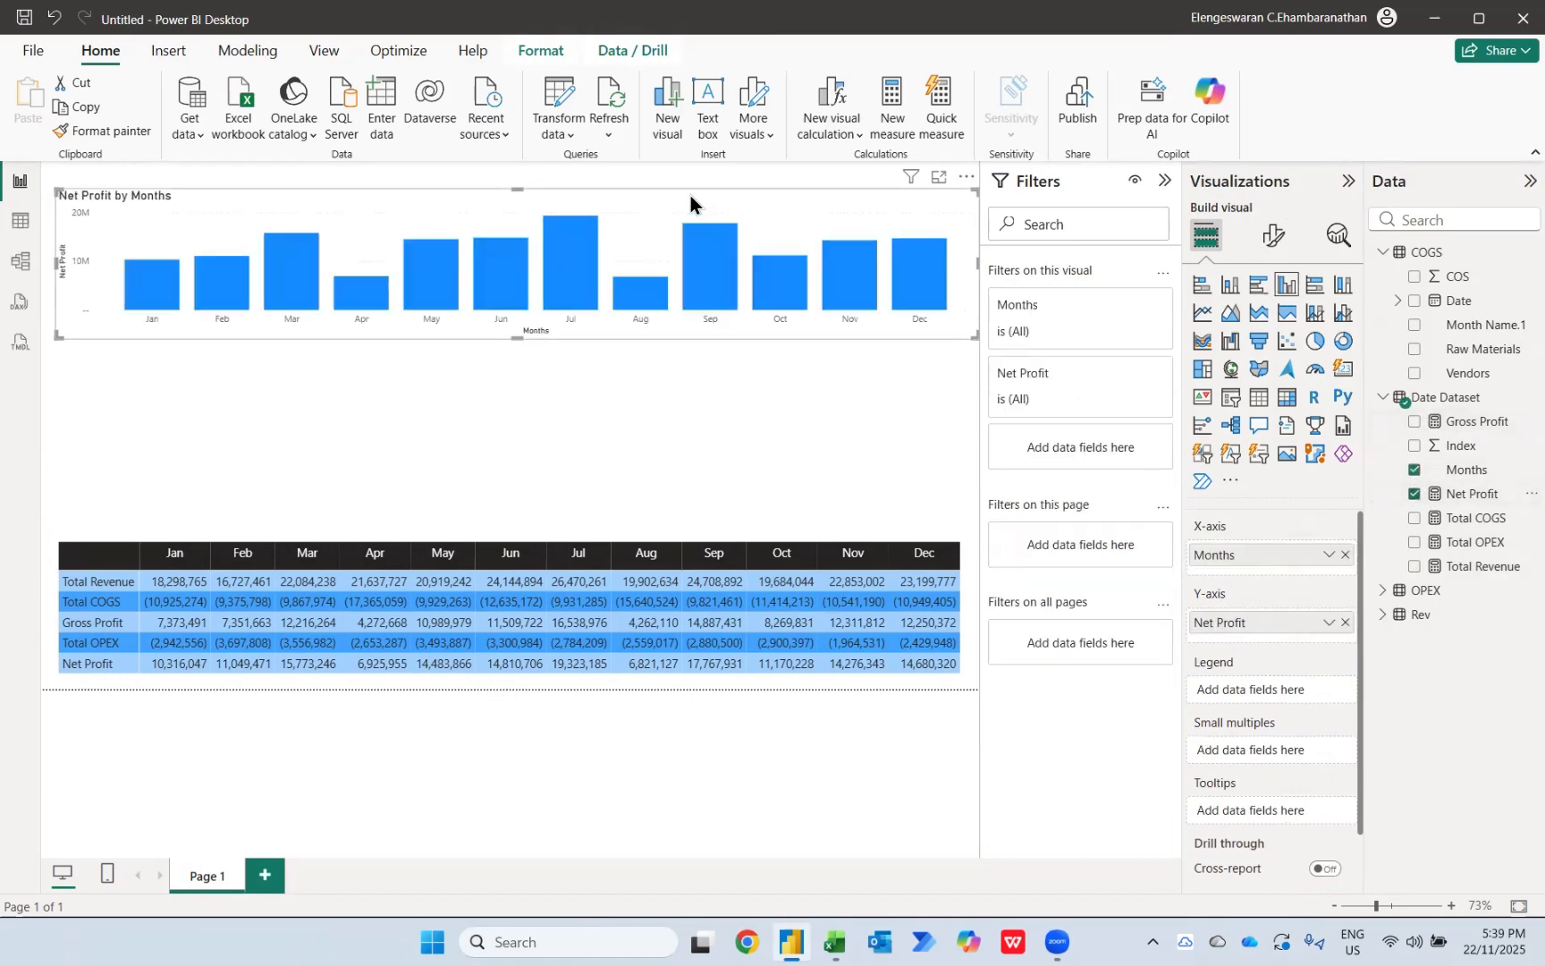
left_click_drag(672, 196, 662, 259)
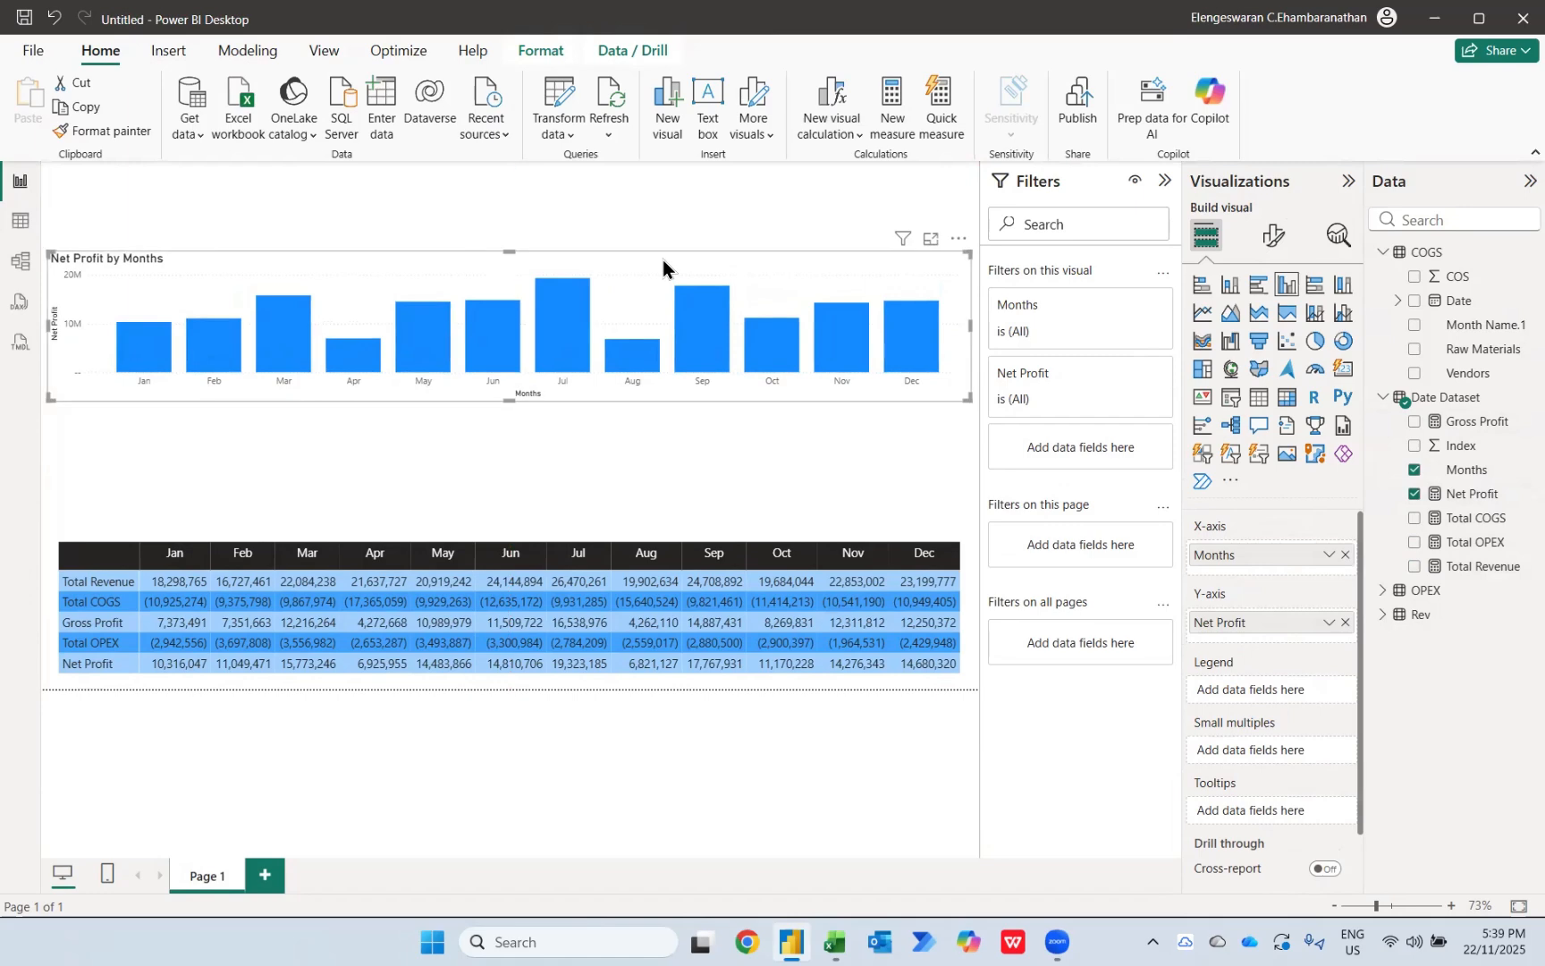
left_click_drag(508, 402, 511, 526)
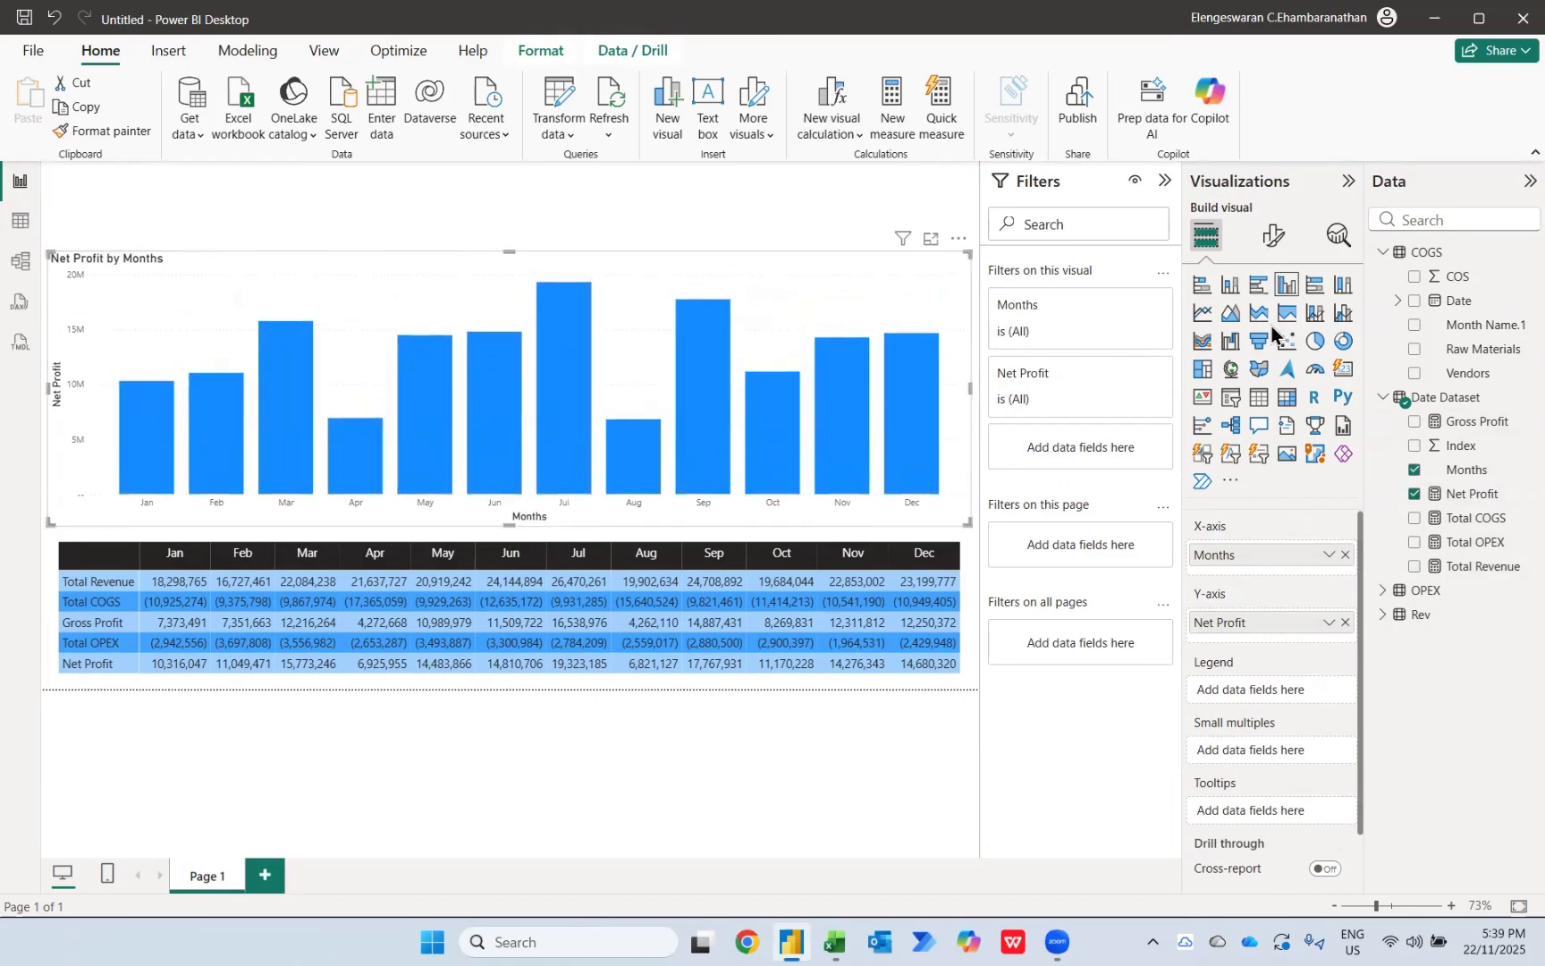
Step: Turn on data labels for the Net Profit chart and move it slightly lower, directly above the matrix
left_click(1273, 236)
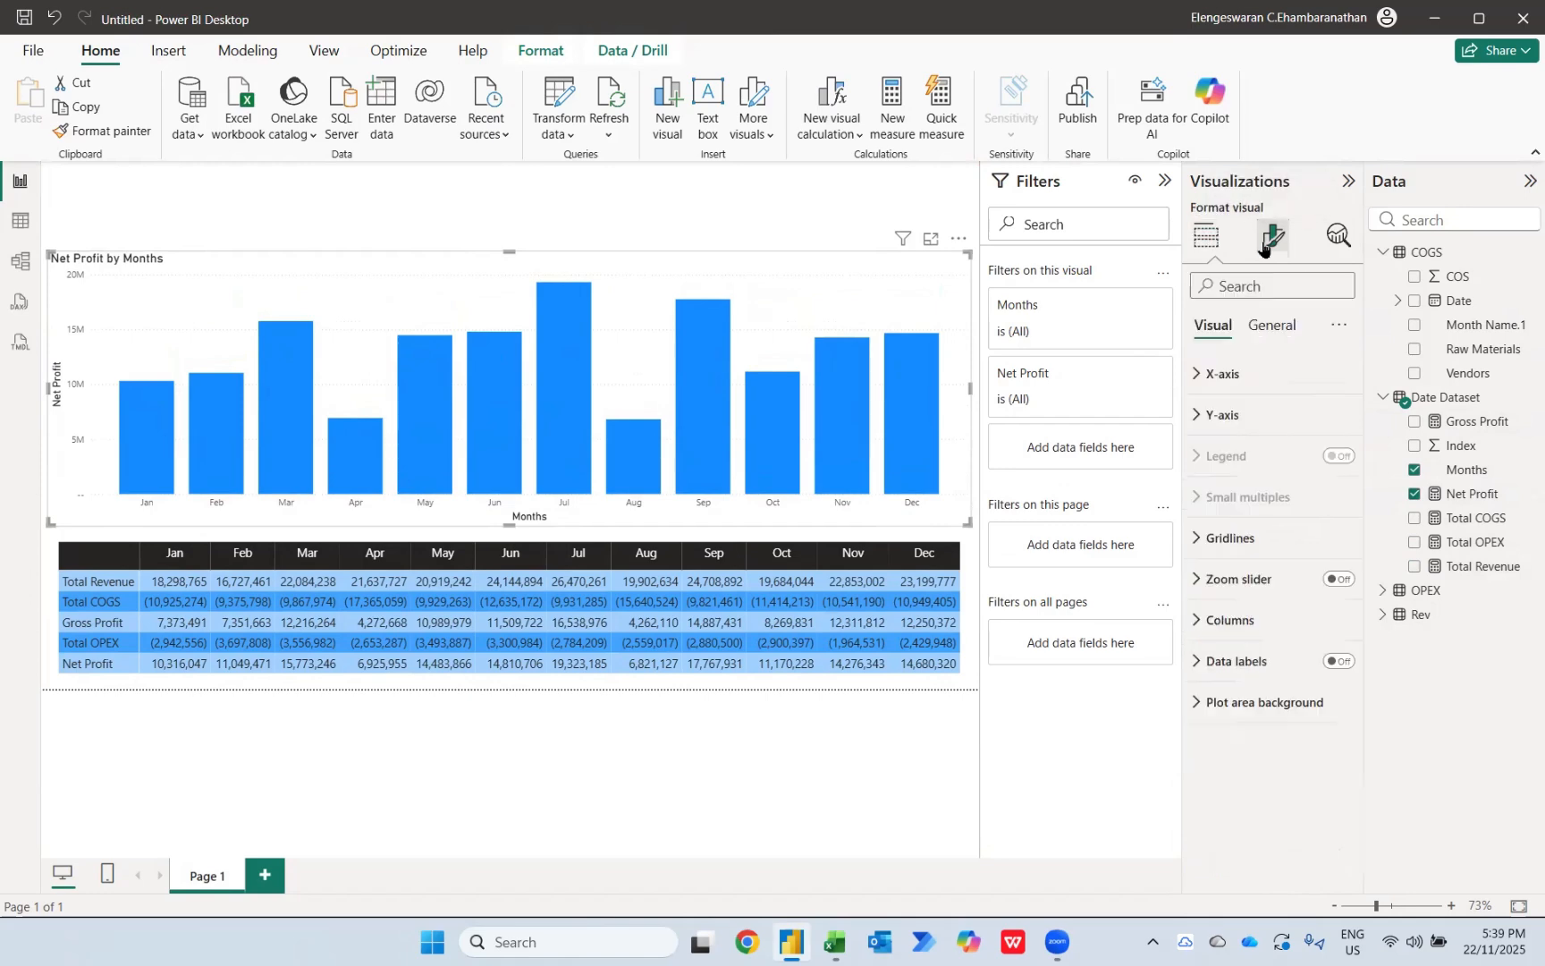
left_click(1341, 661)
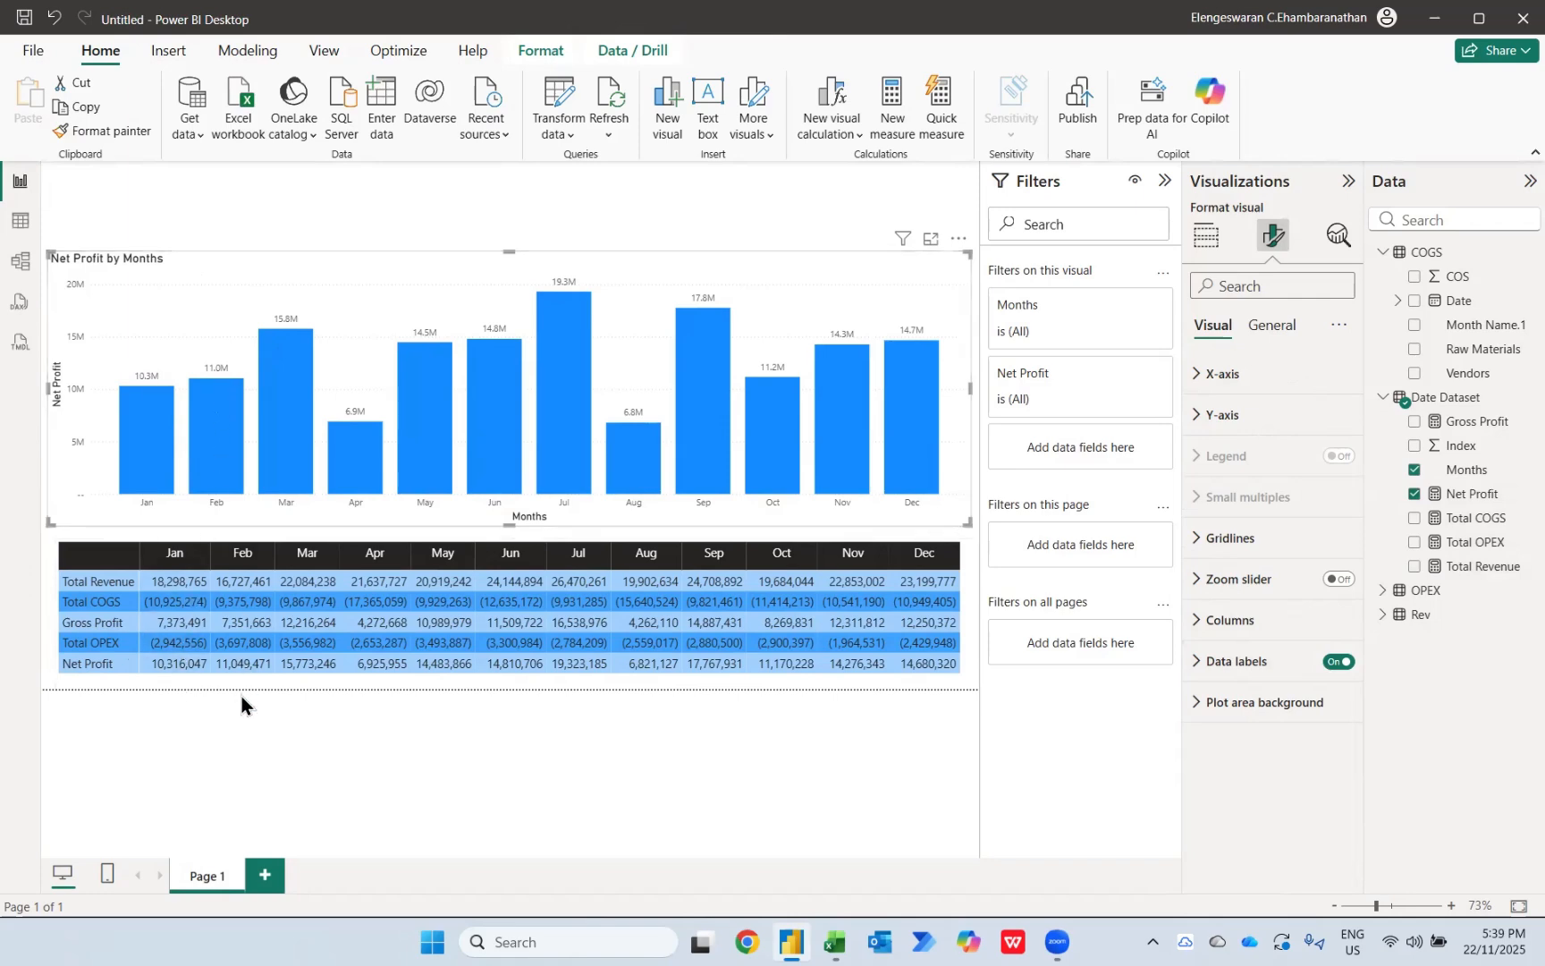
left_click_drag(427, 287, 425, 294)
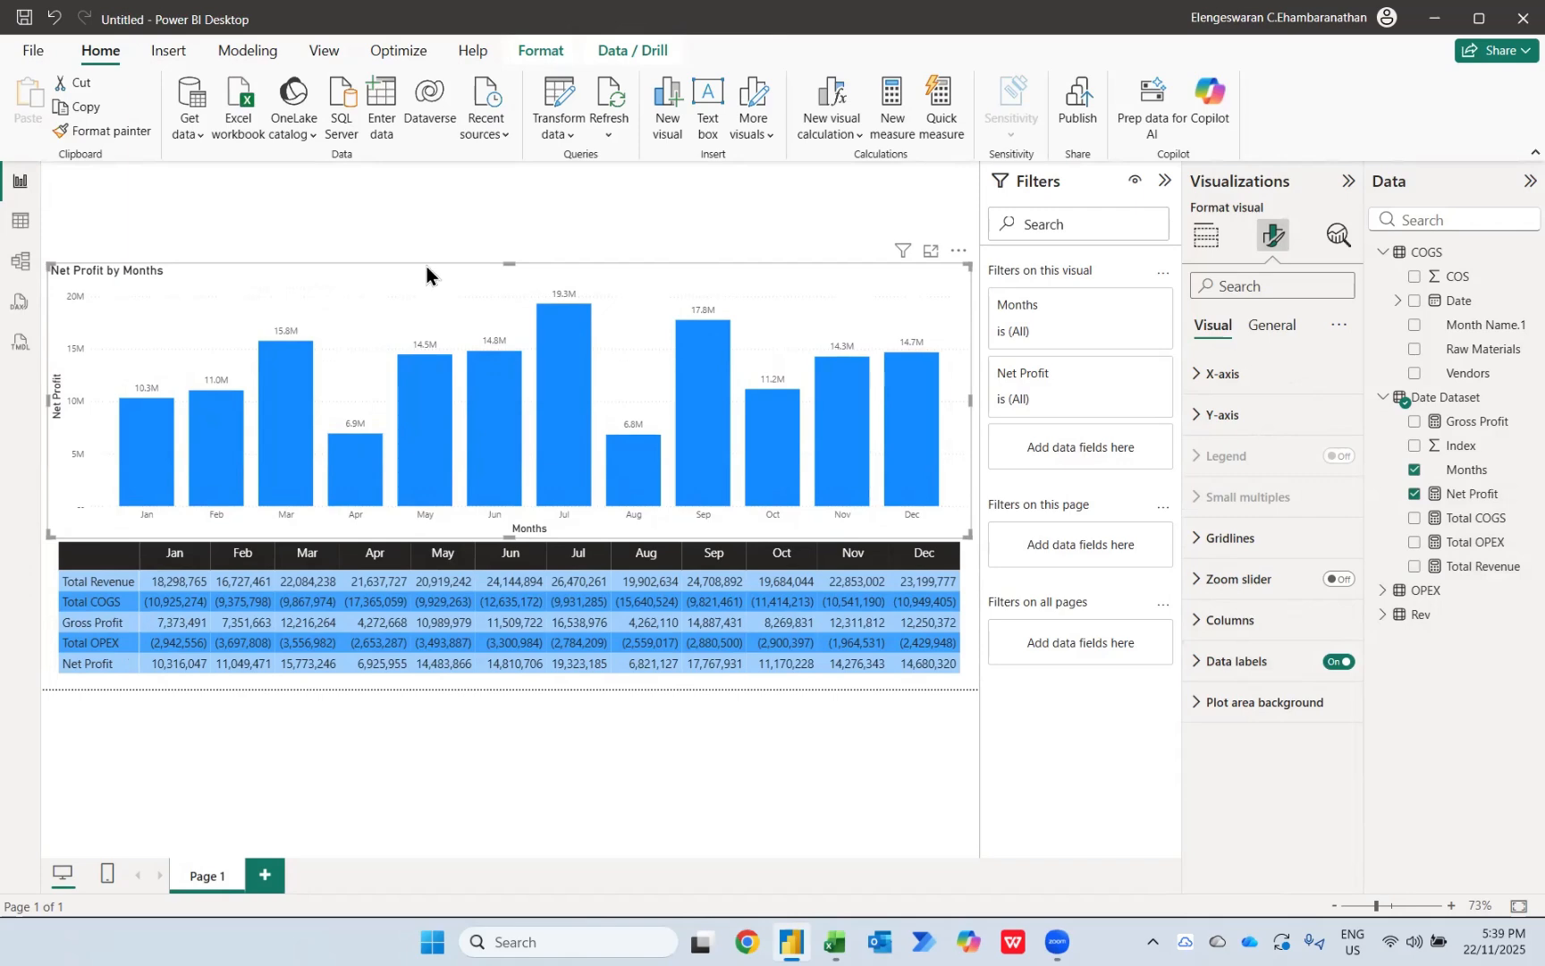
left_click(792, 208)
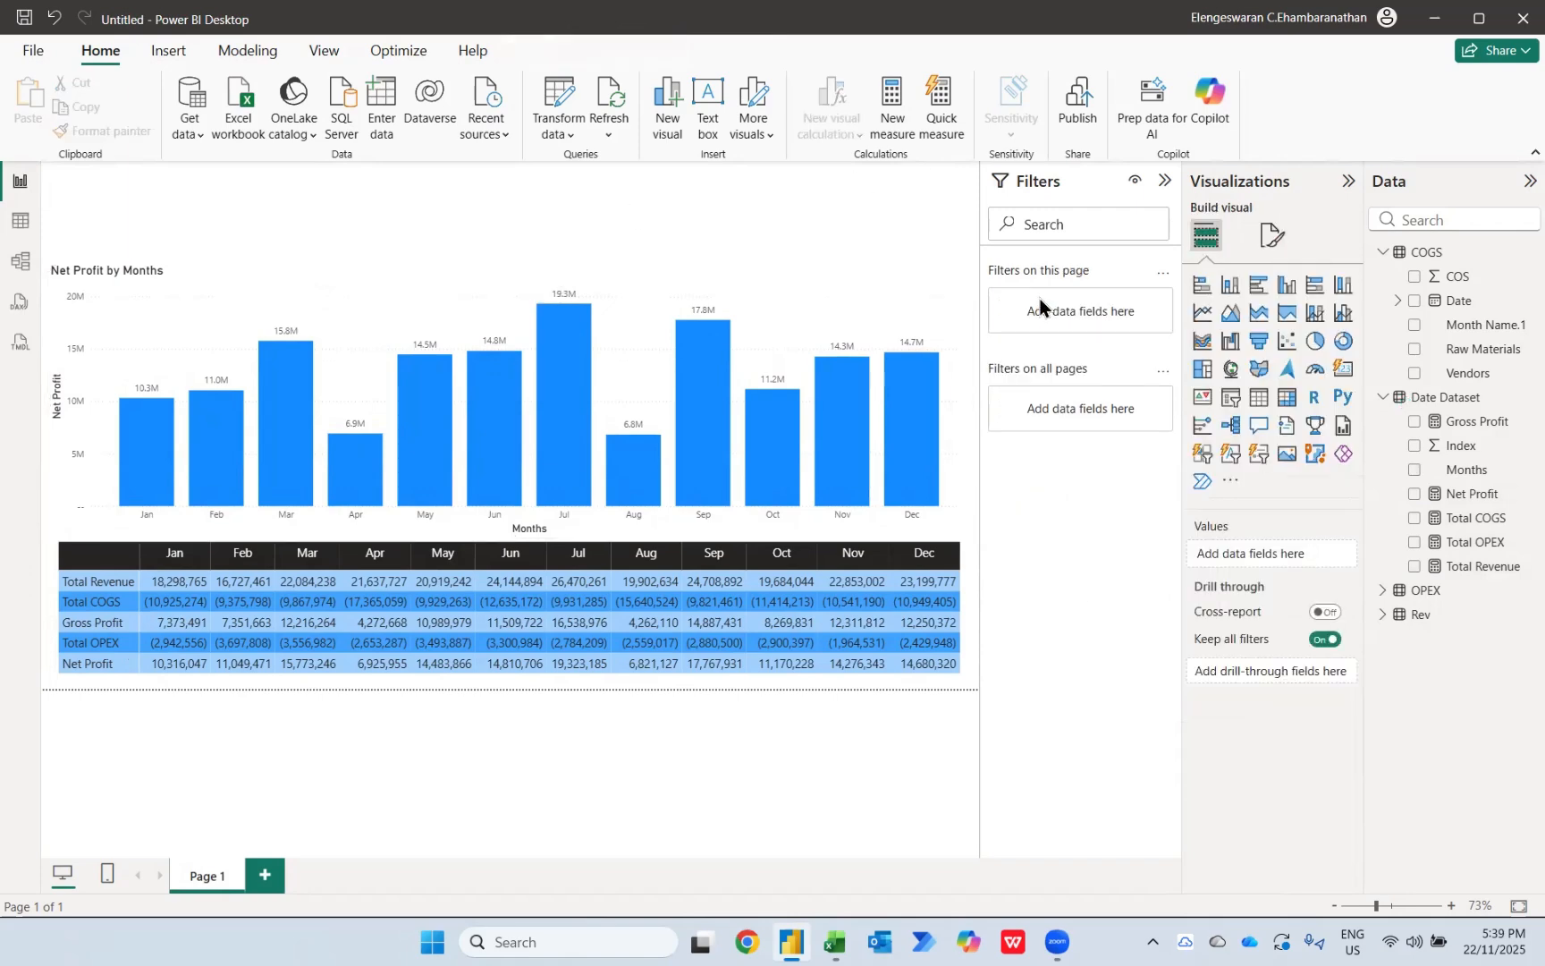
Step: Add a slicer to the page using the Main Group field from the Rev table
left_click(1232, 399)
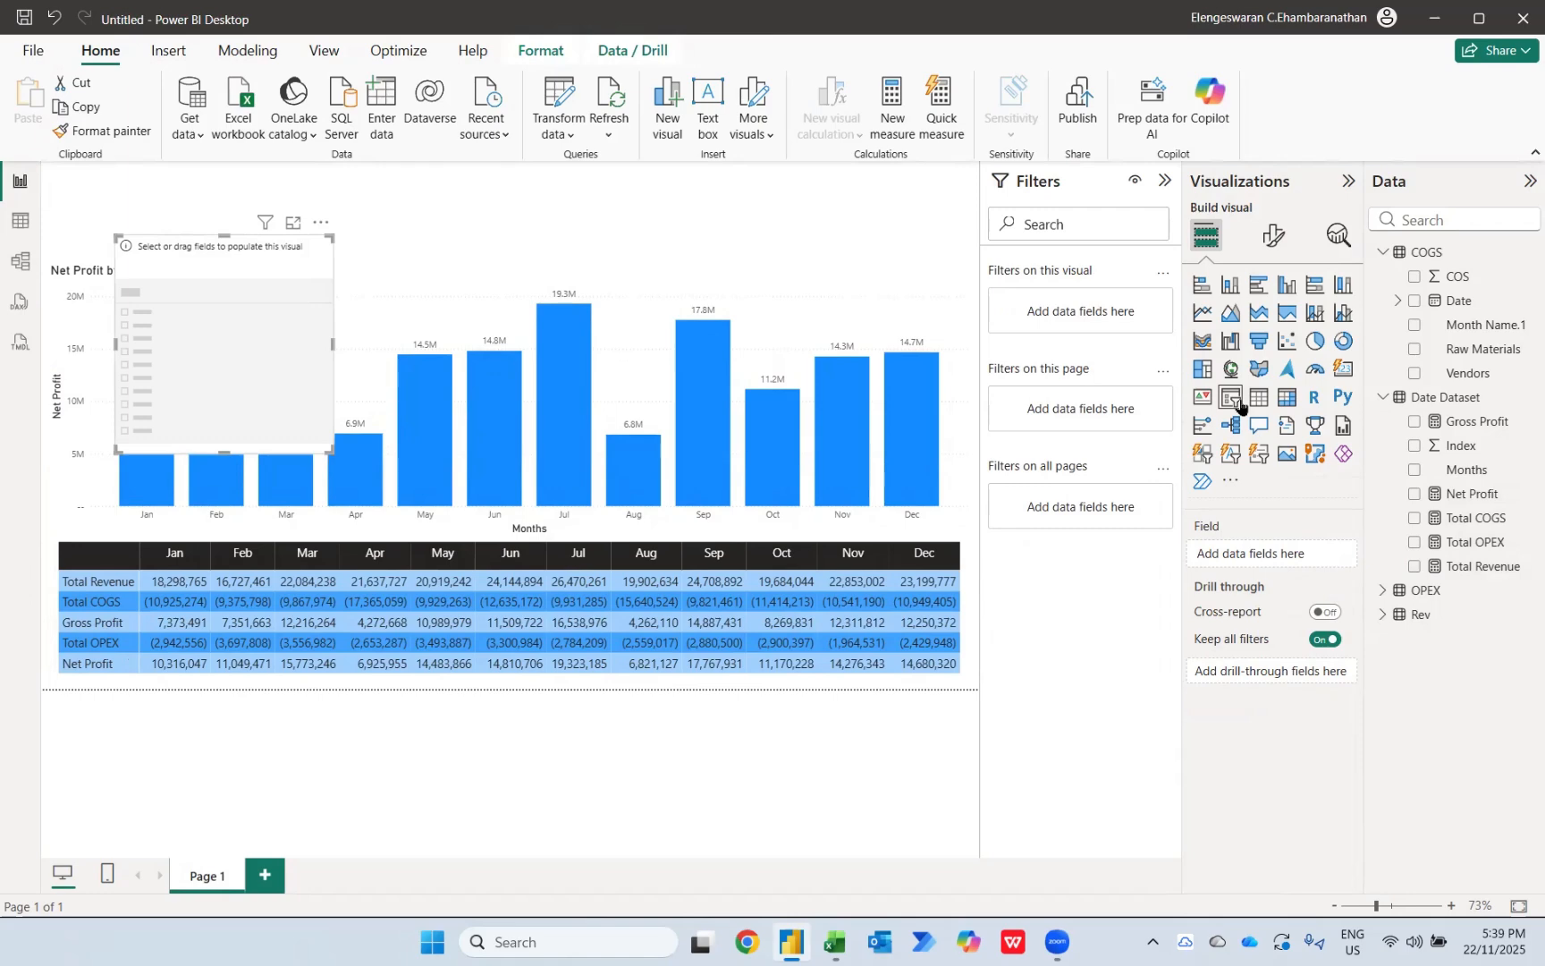
left_click(1386, 624)
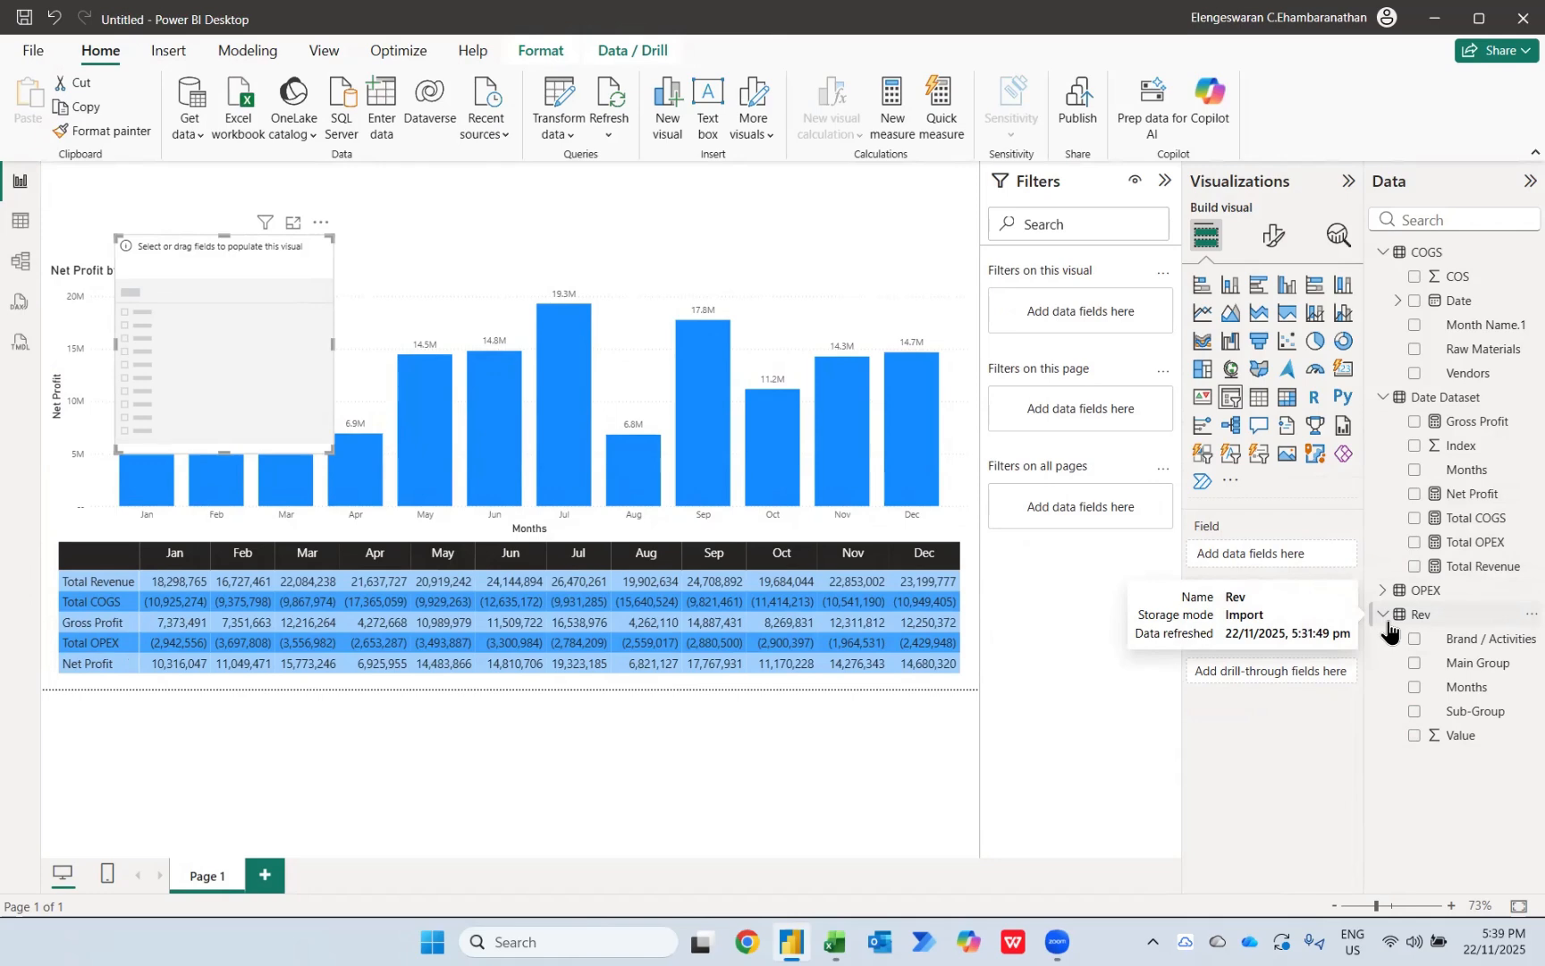
left_click(1413, 663)
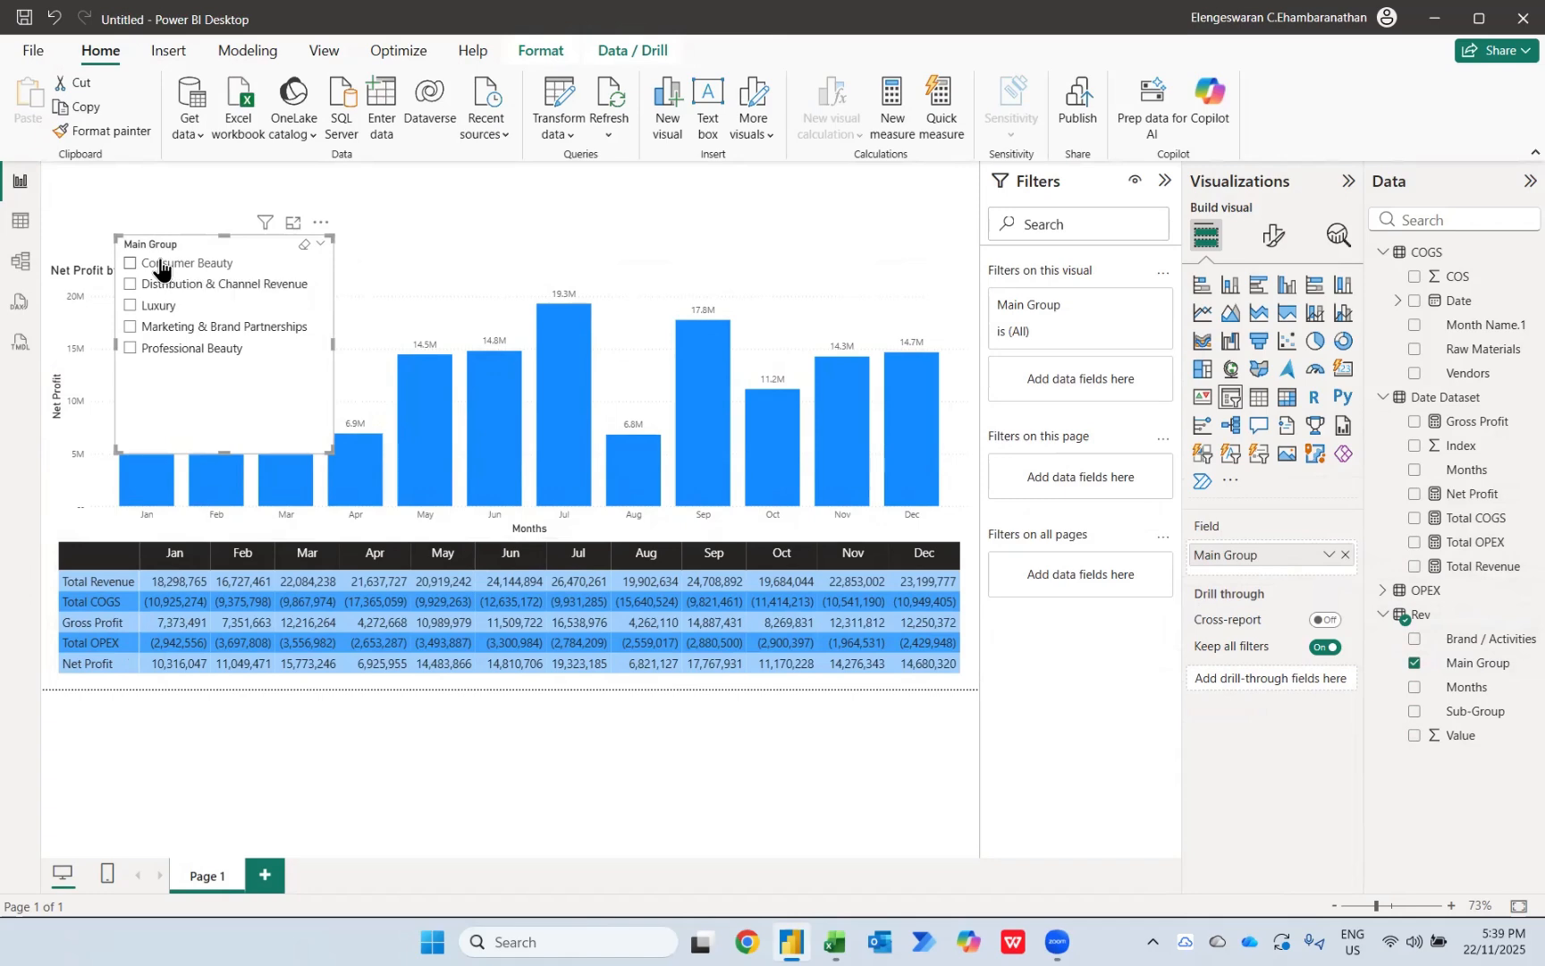
Step: Try each Main Group value from Consumer Beauty to Professional Beauty in the slicer, checking the chart and matrix, and clear the selection
left_click(160, 268)
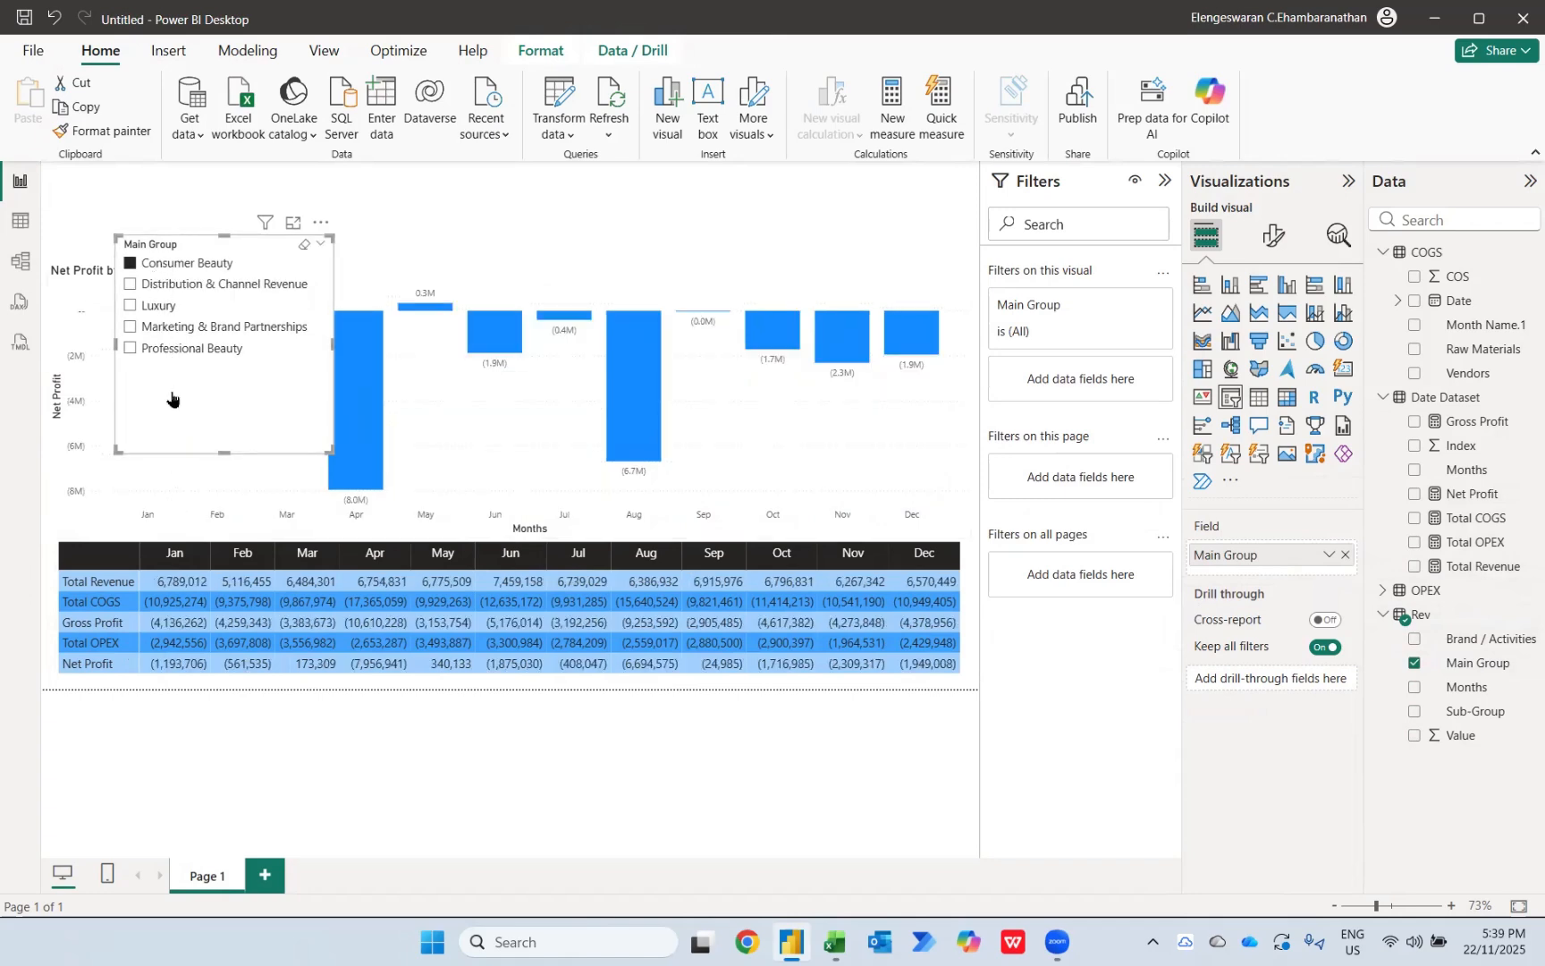
left_click(157, 286)
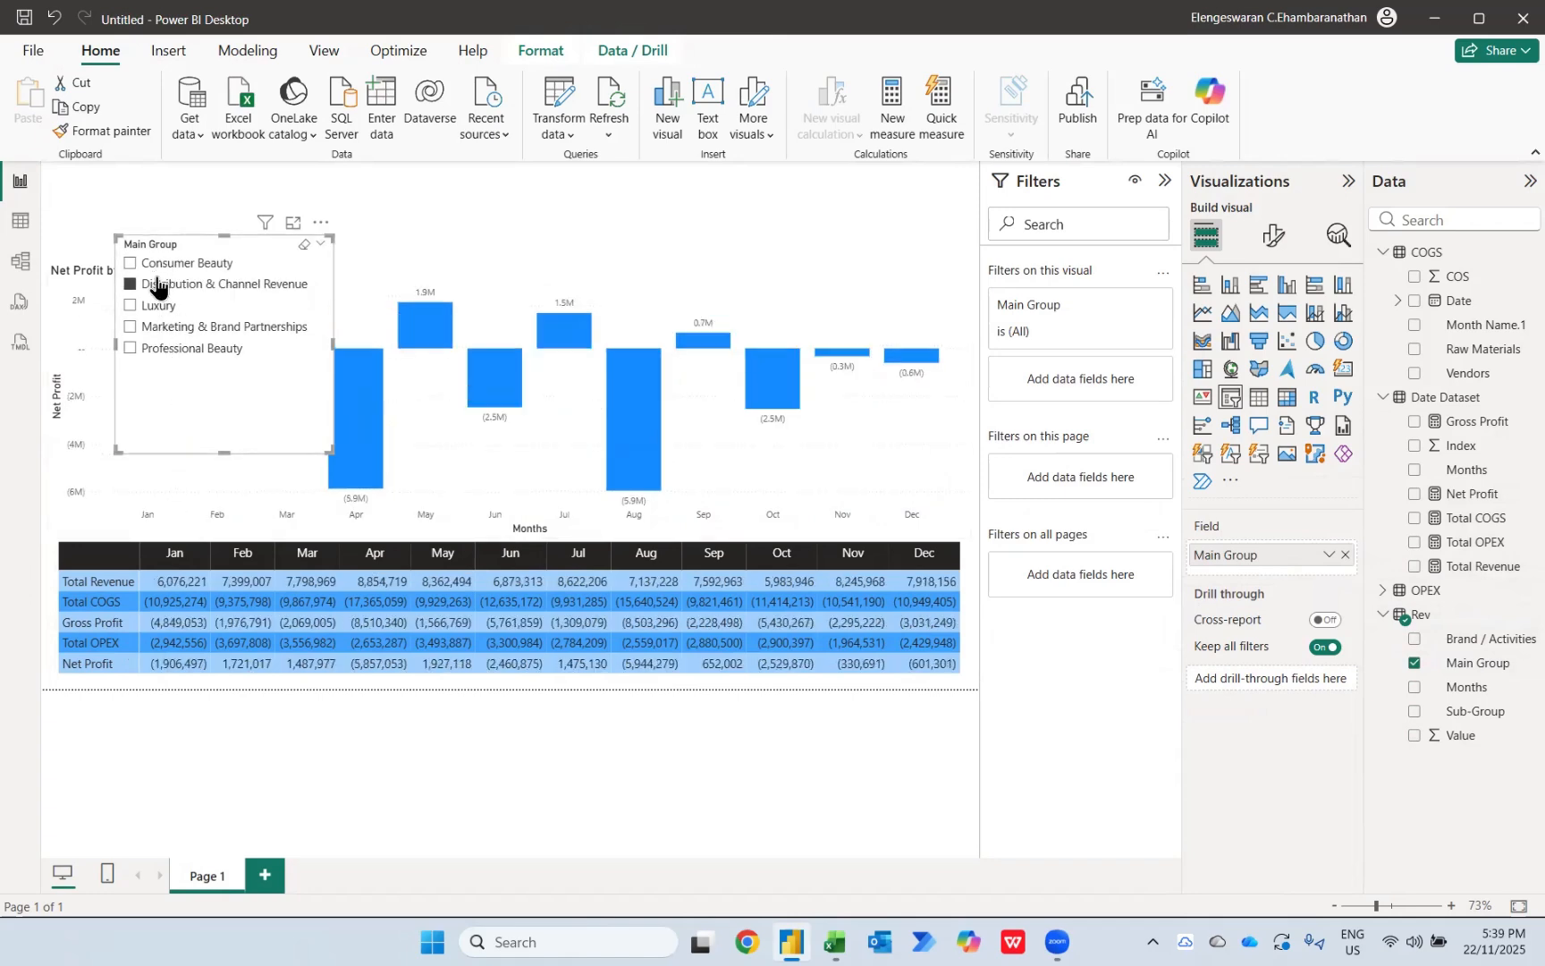
left_click(156, 309)
left_click(158, 329)
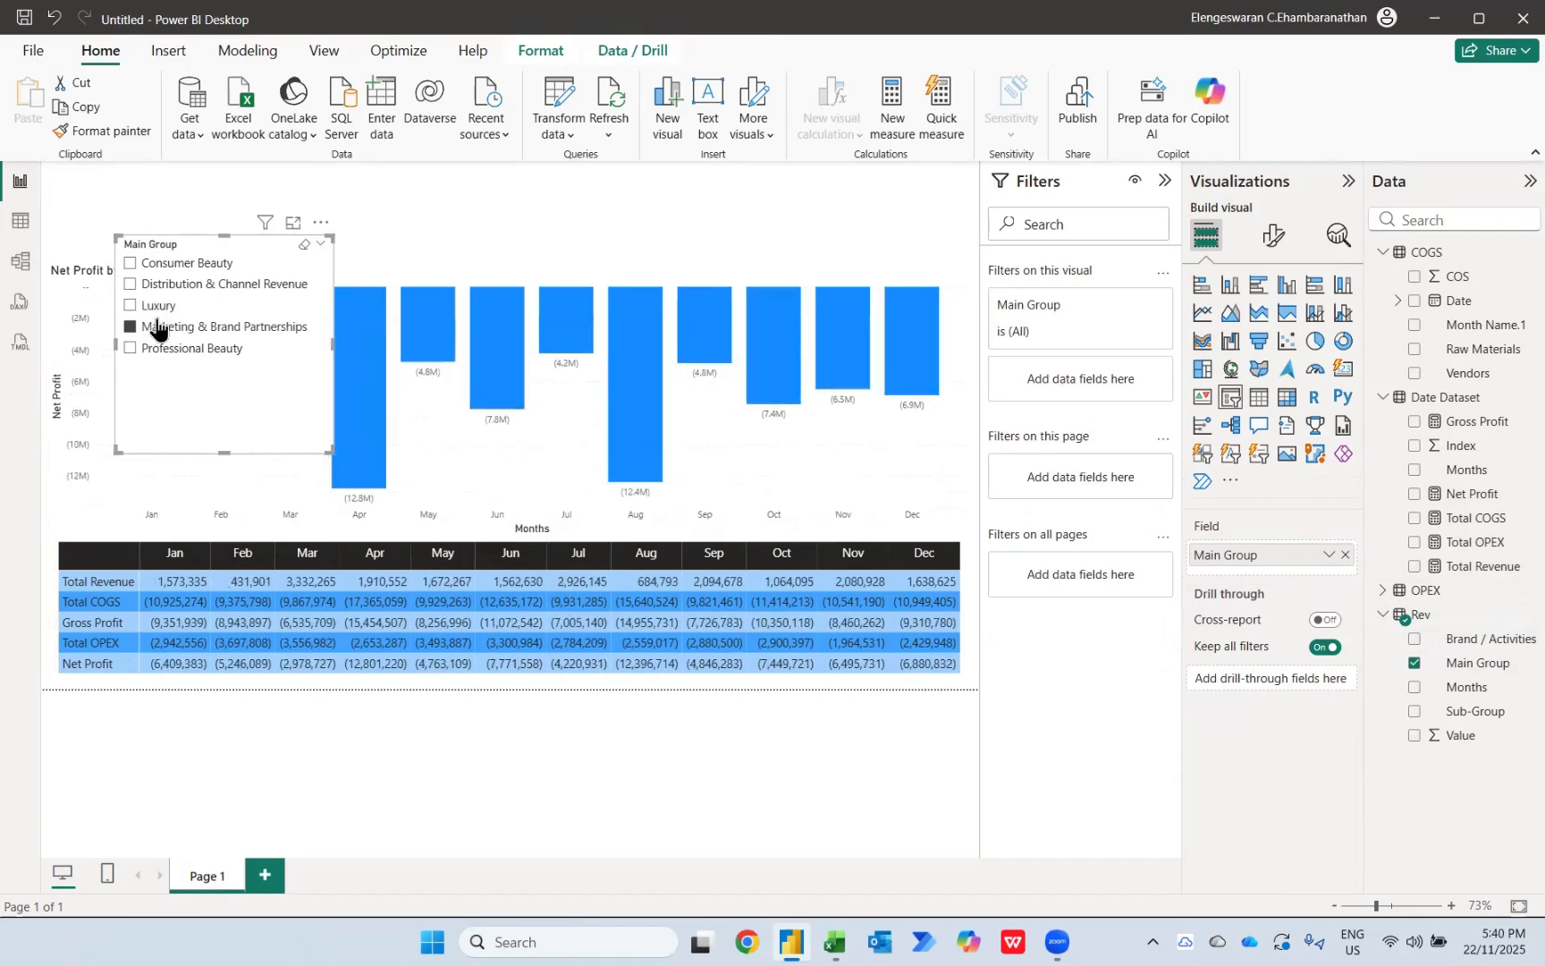
left_click(160, 351)
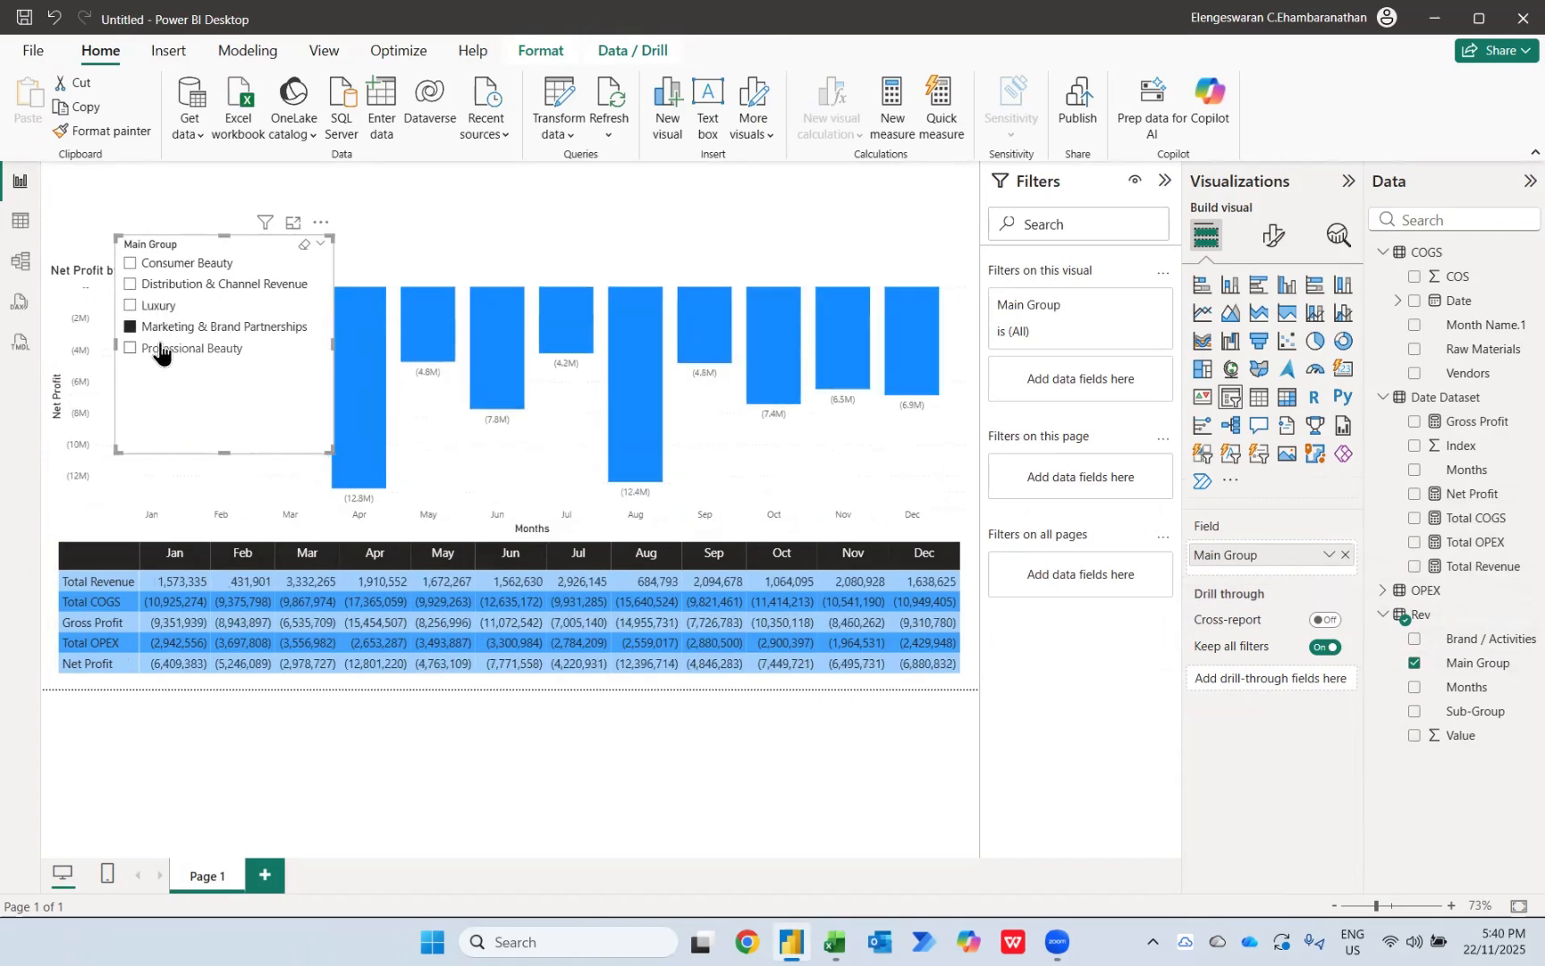
left_click(302, 245)
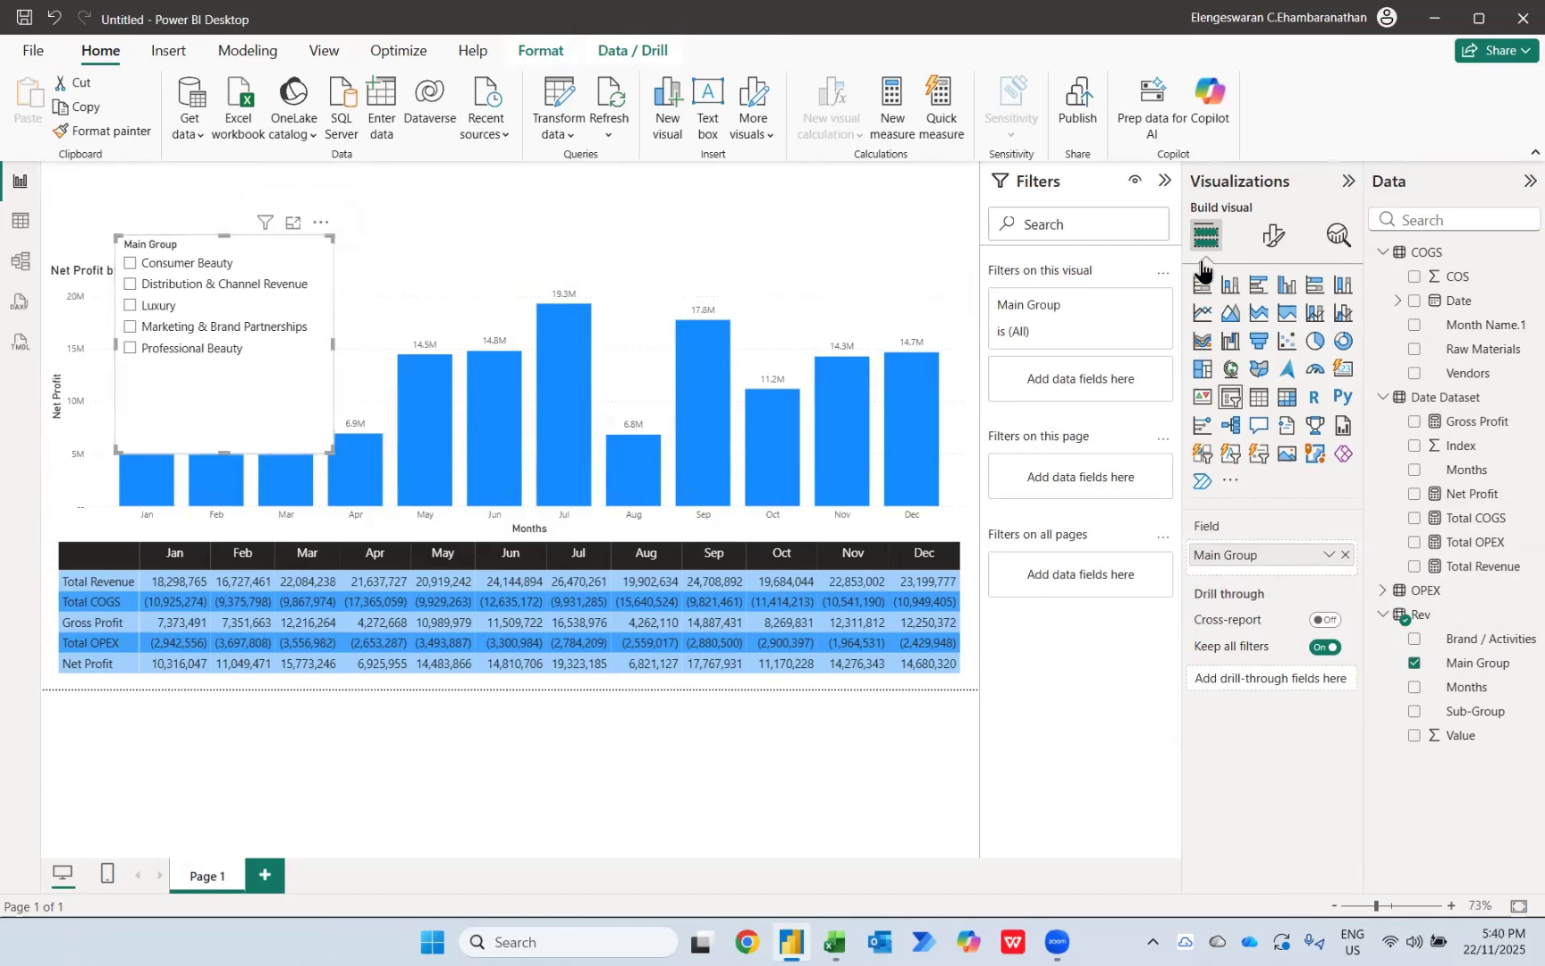
Step: Change the Main Group slicer's style to Dropdown
left_click(1273, 235)
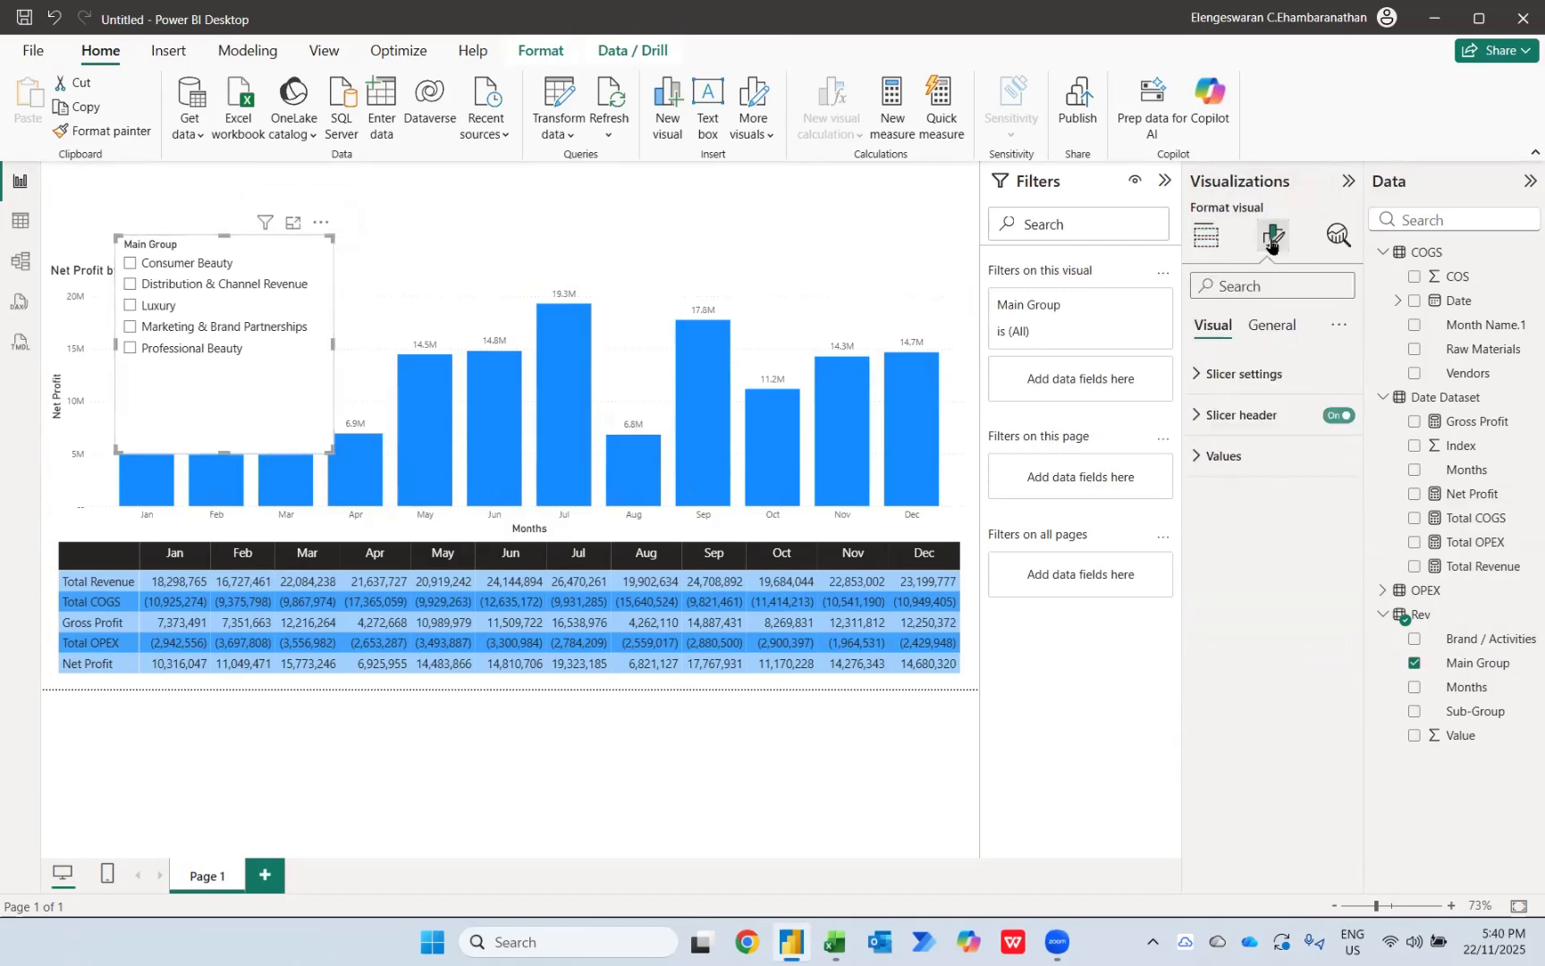
left_click(1250, 373)
left_click(1269, 475)
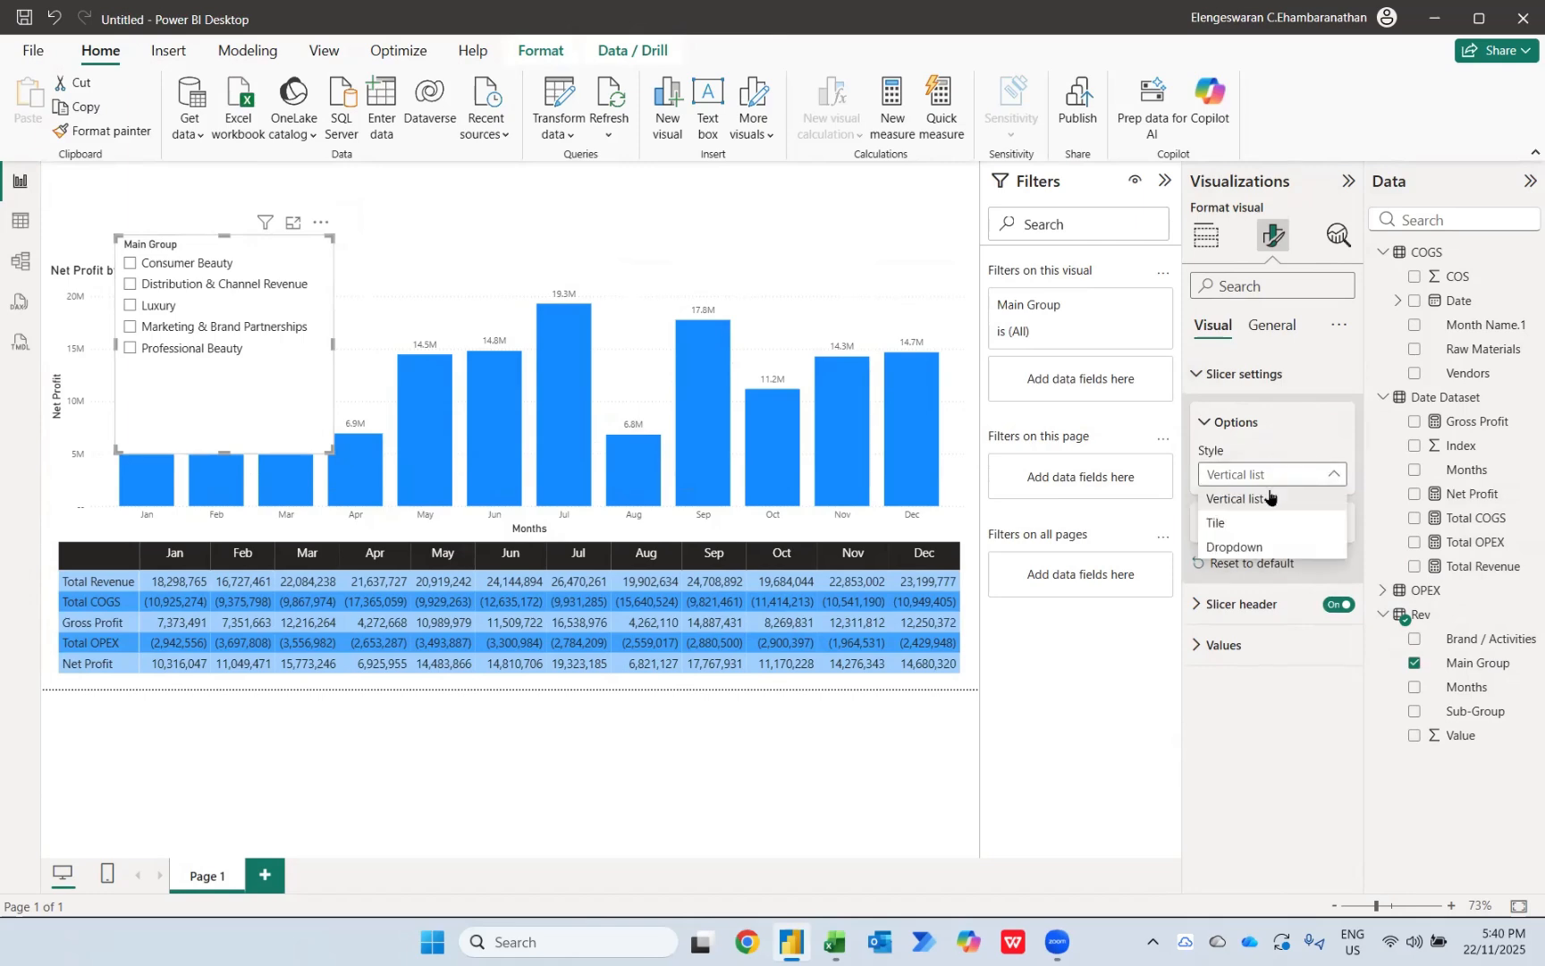
left_click(1231, 547)
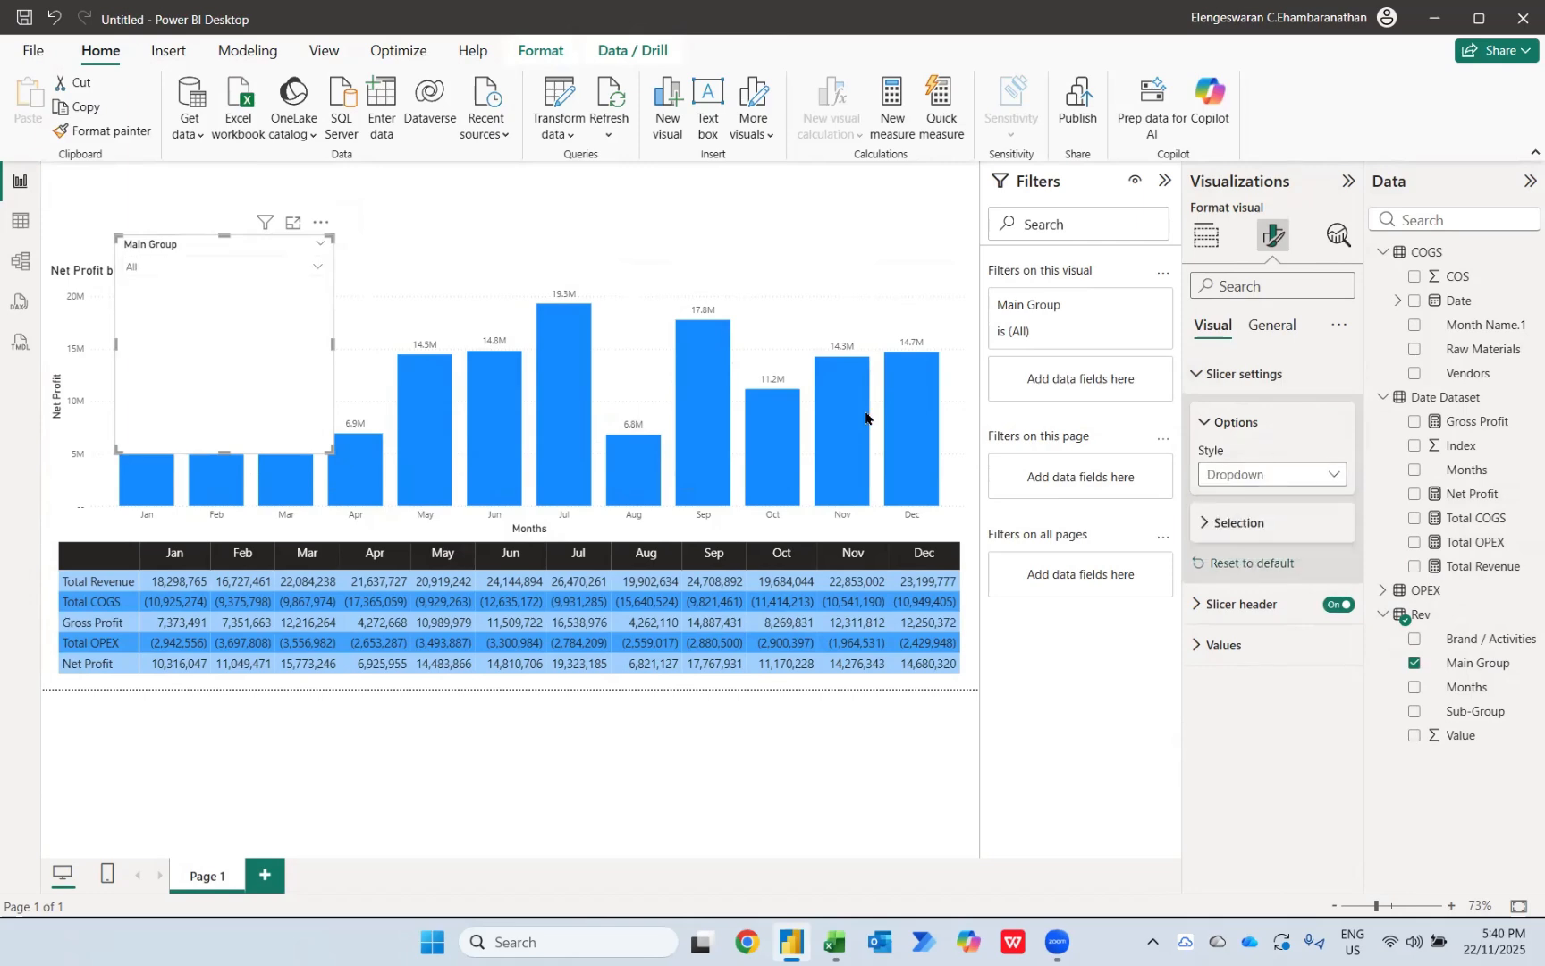
Step: Set the font size of both the slicer's values and its header to 20
left_click(1222, 646)
left_click(1328, 740)
type("20")
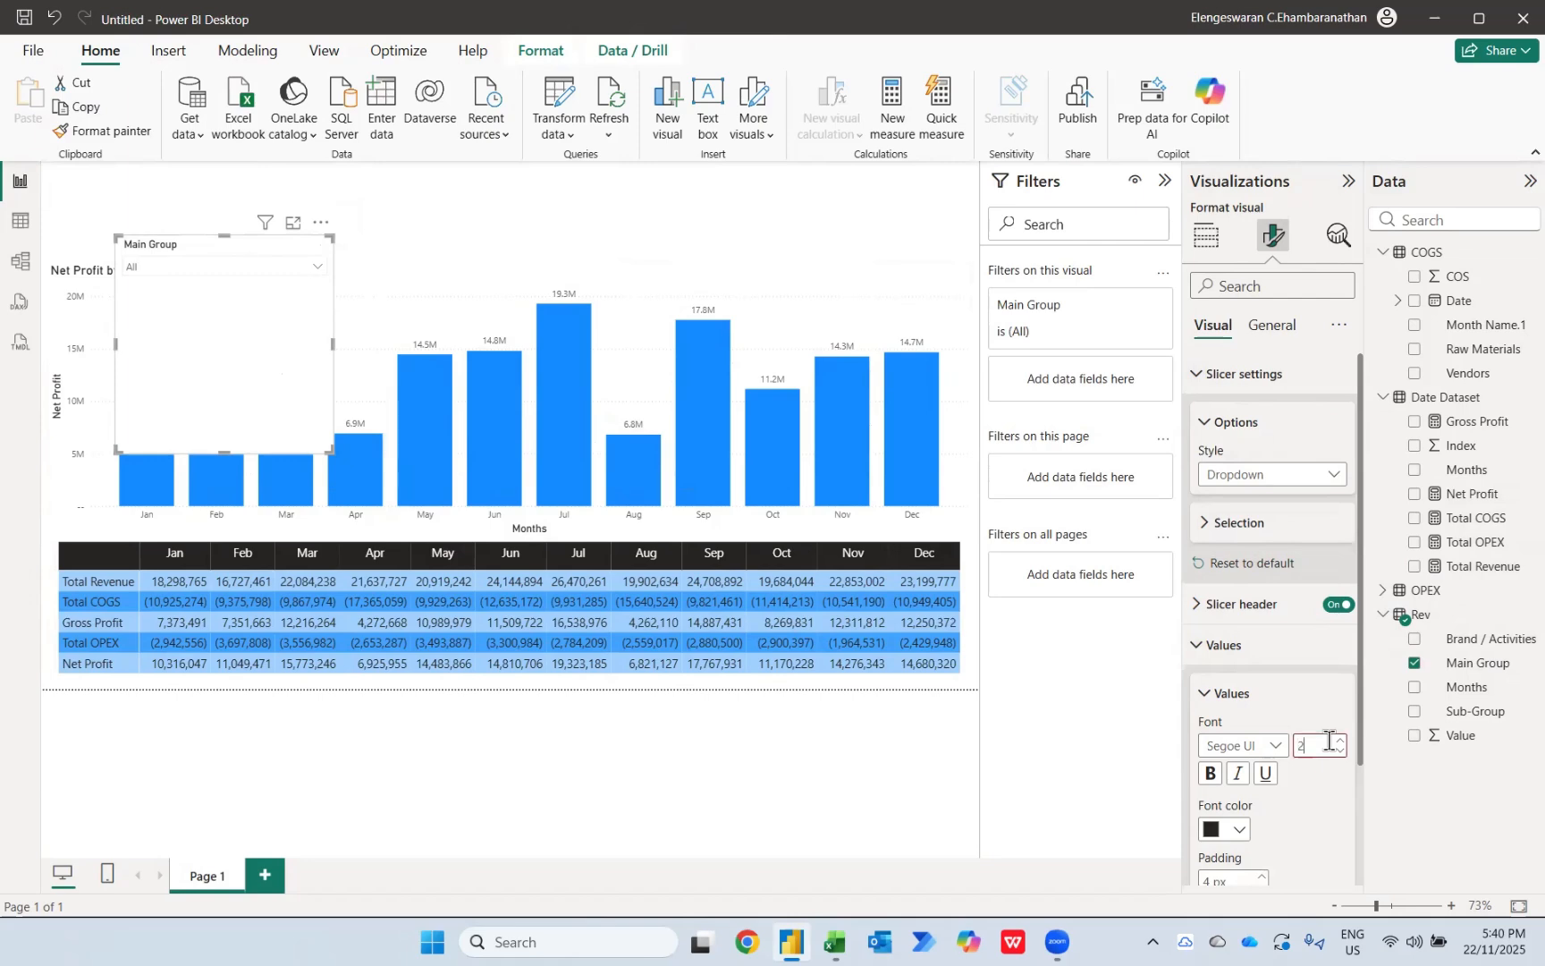
left_click(1212, 608)
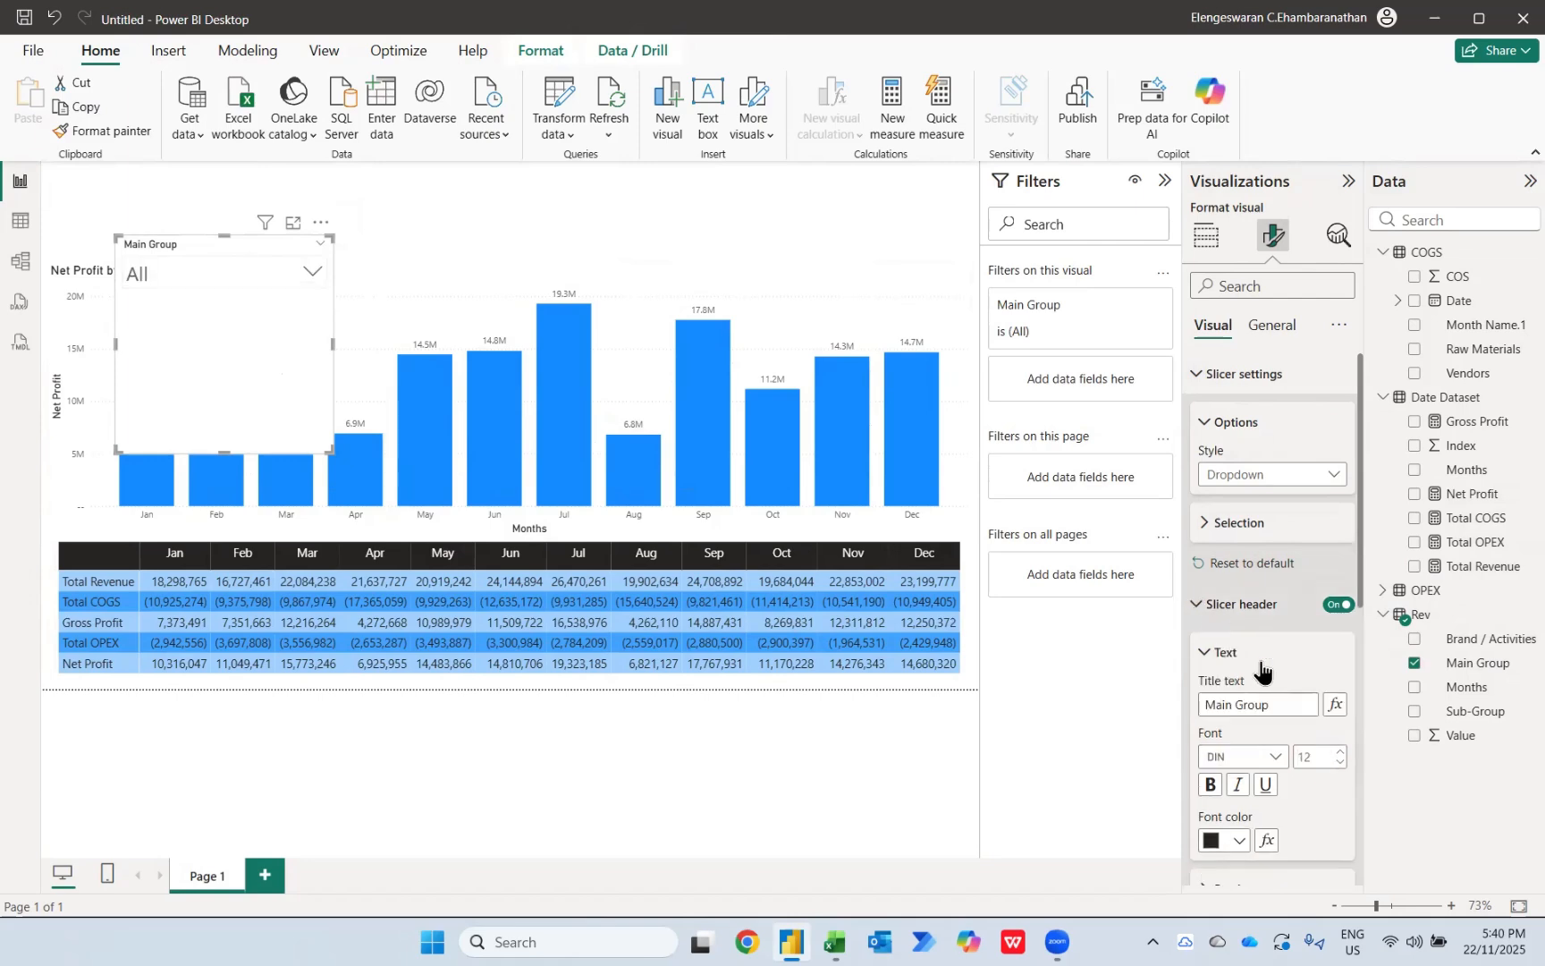
key("Return")
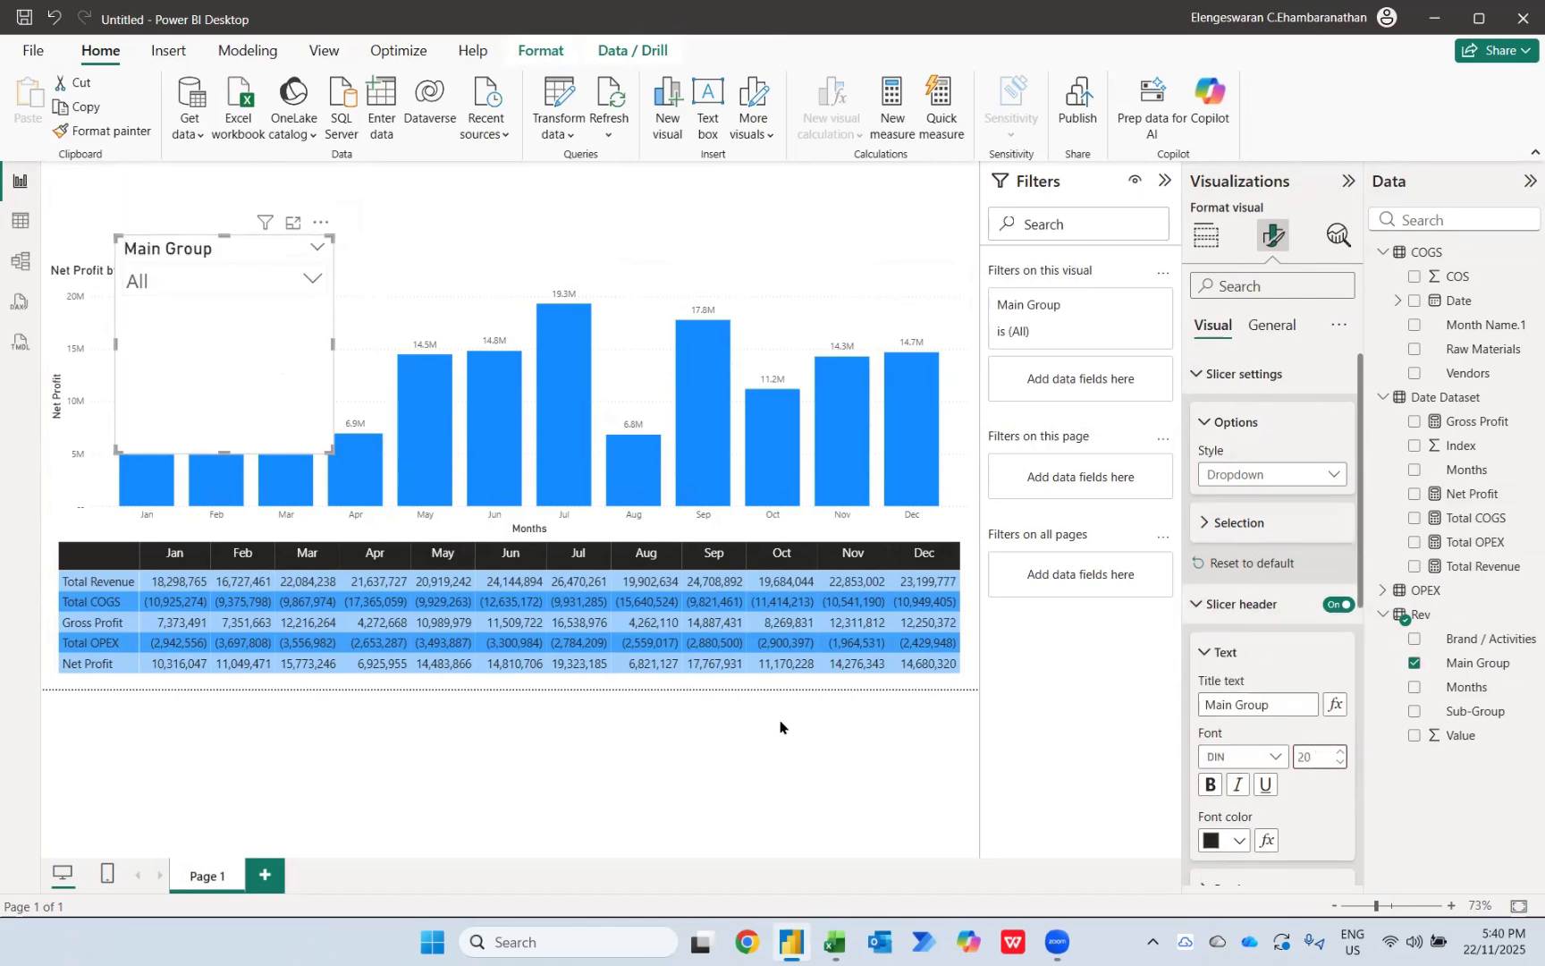
Step: Shrink the Main Group slicer into the strip above the chart's left part and place a copy of it beside it
left_click_drag(115, 449, 55, 311)
left_click_drag(156, 248, 500, 199)
key("ctrl+c")
key("ctrl+v")
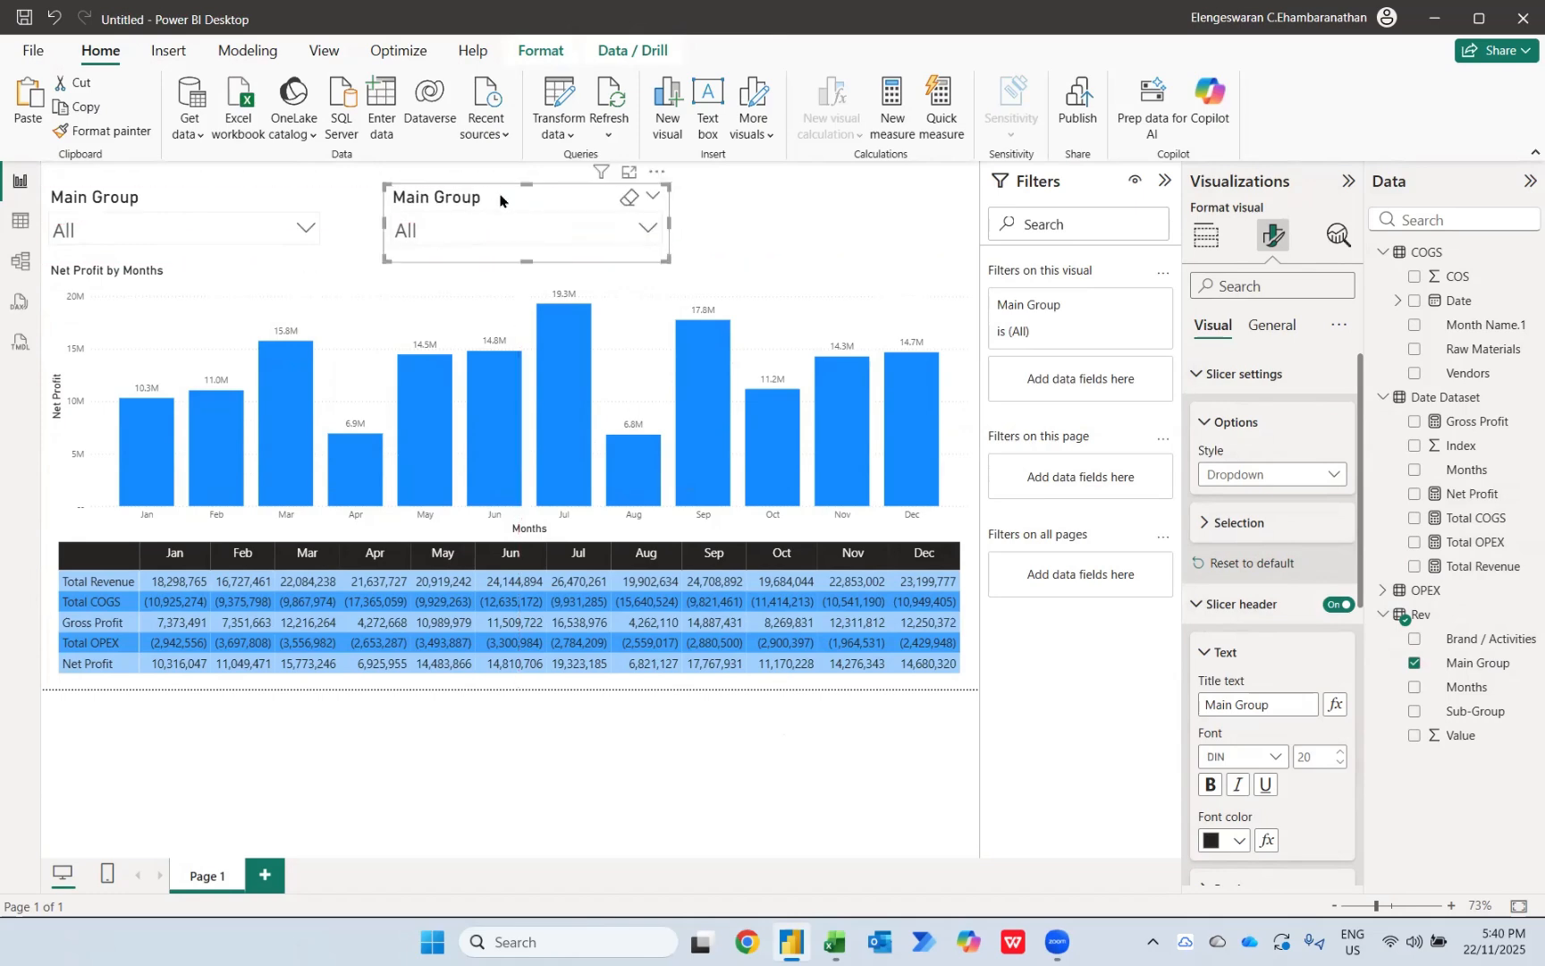
Step: Switch the copied slicer to the COGS Vendors field and try filtering by Bureau Veritas and Coty Germany GmbH
left_click(1413, 662)
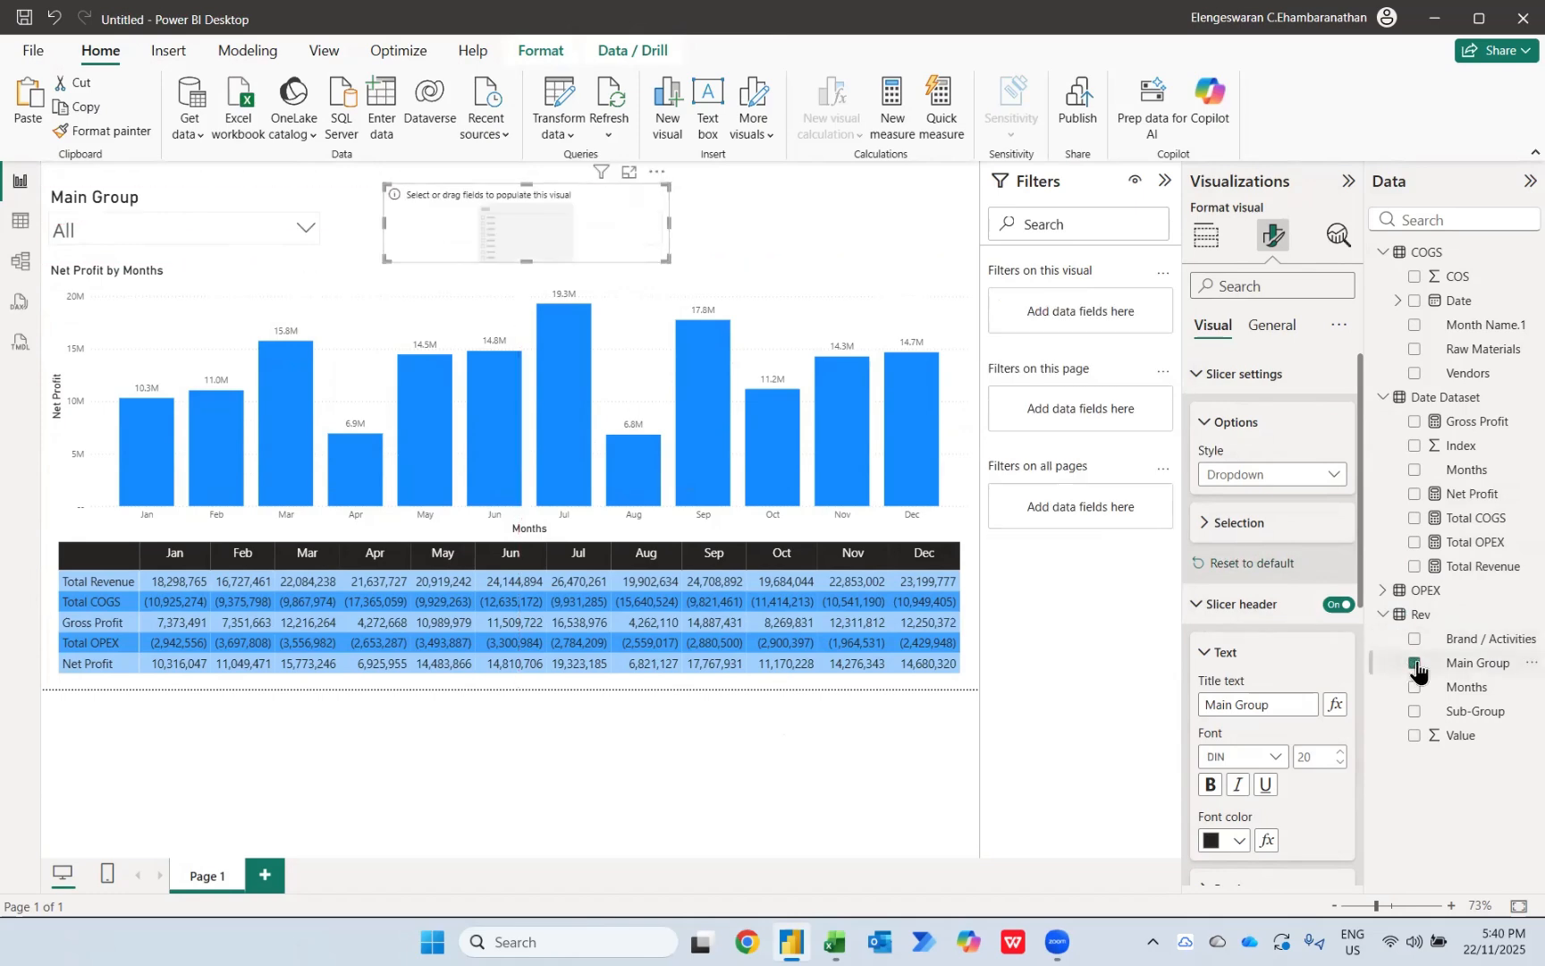
left_click(1413, 373)
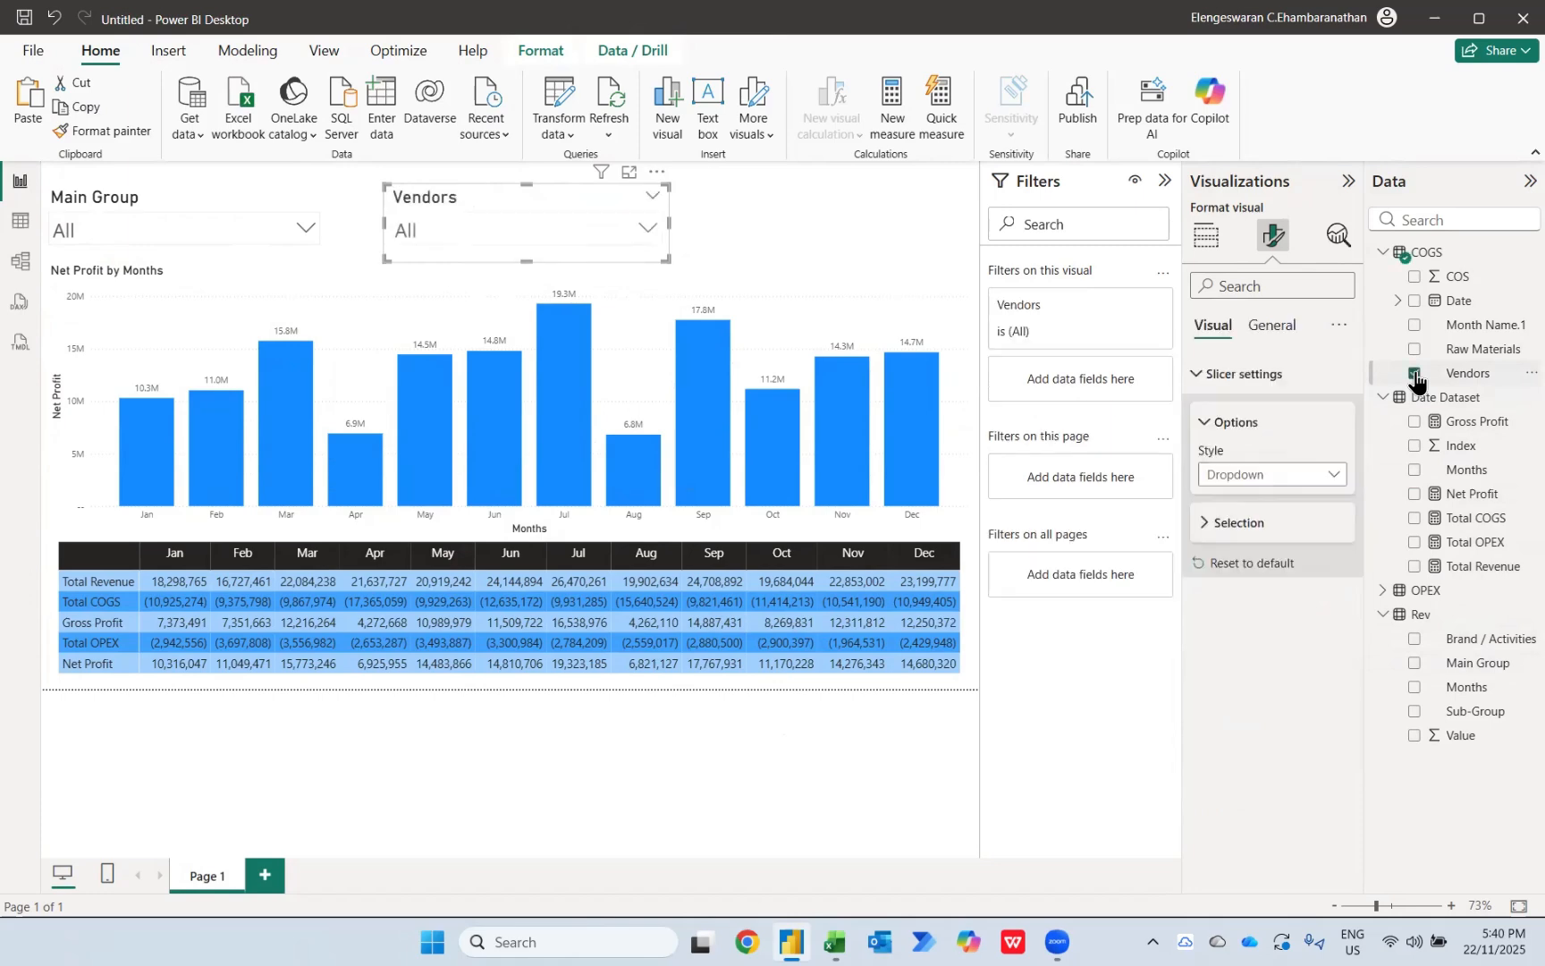
left_click(646, 228)
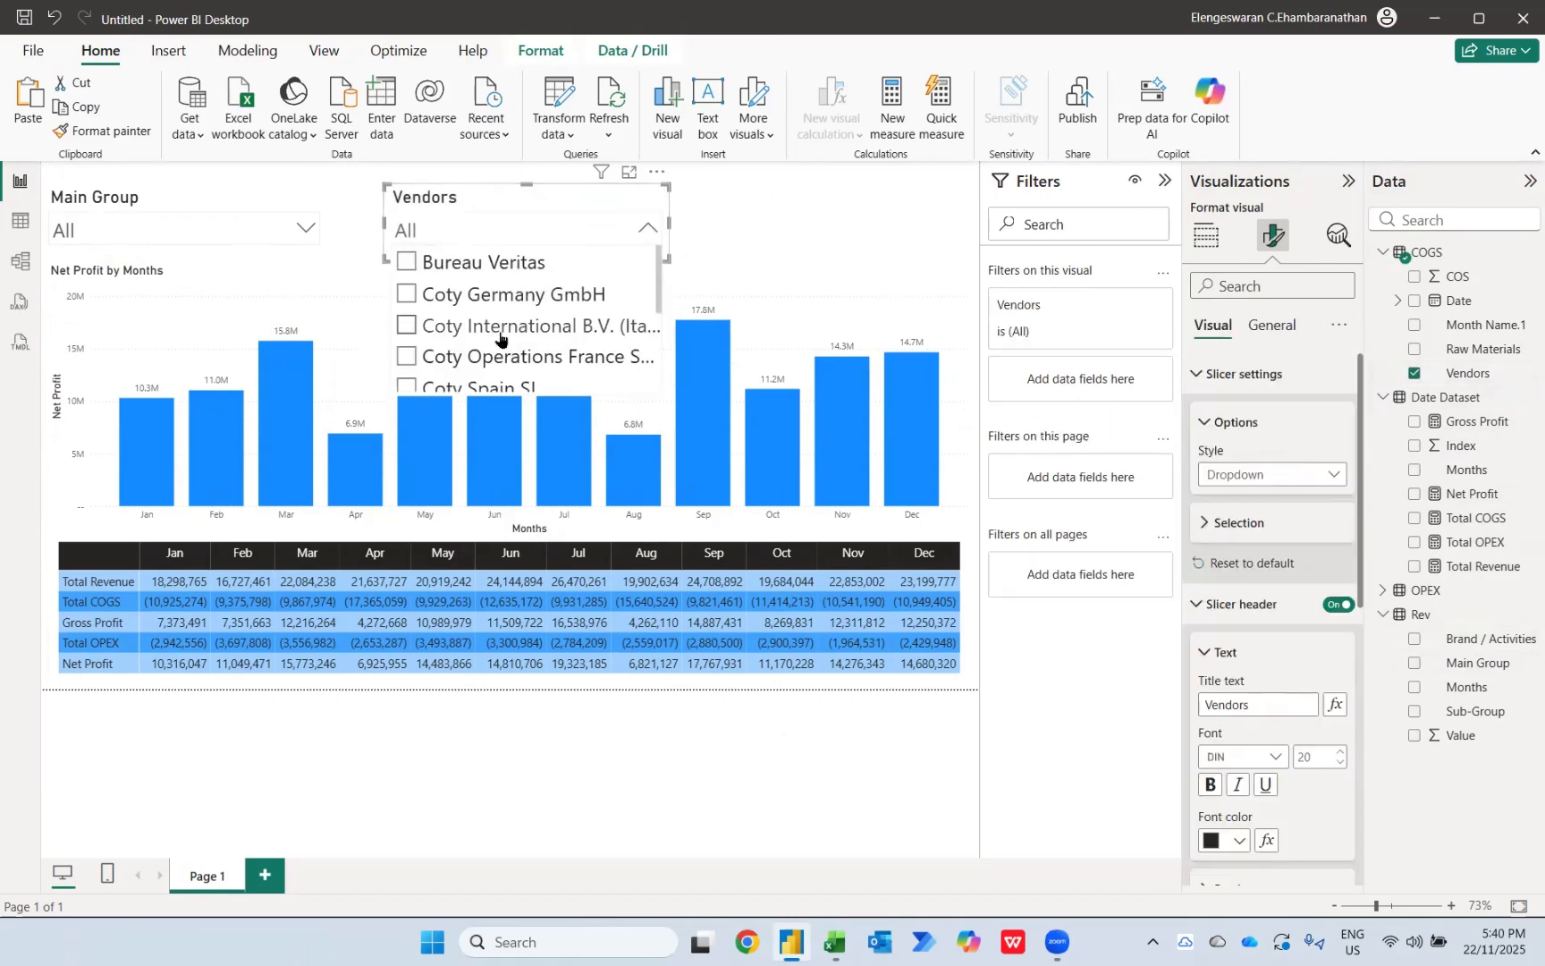
left_click(425, 271)
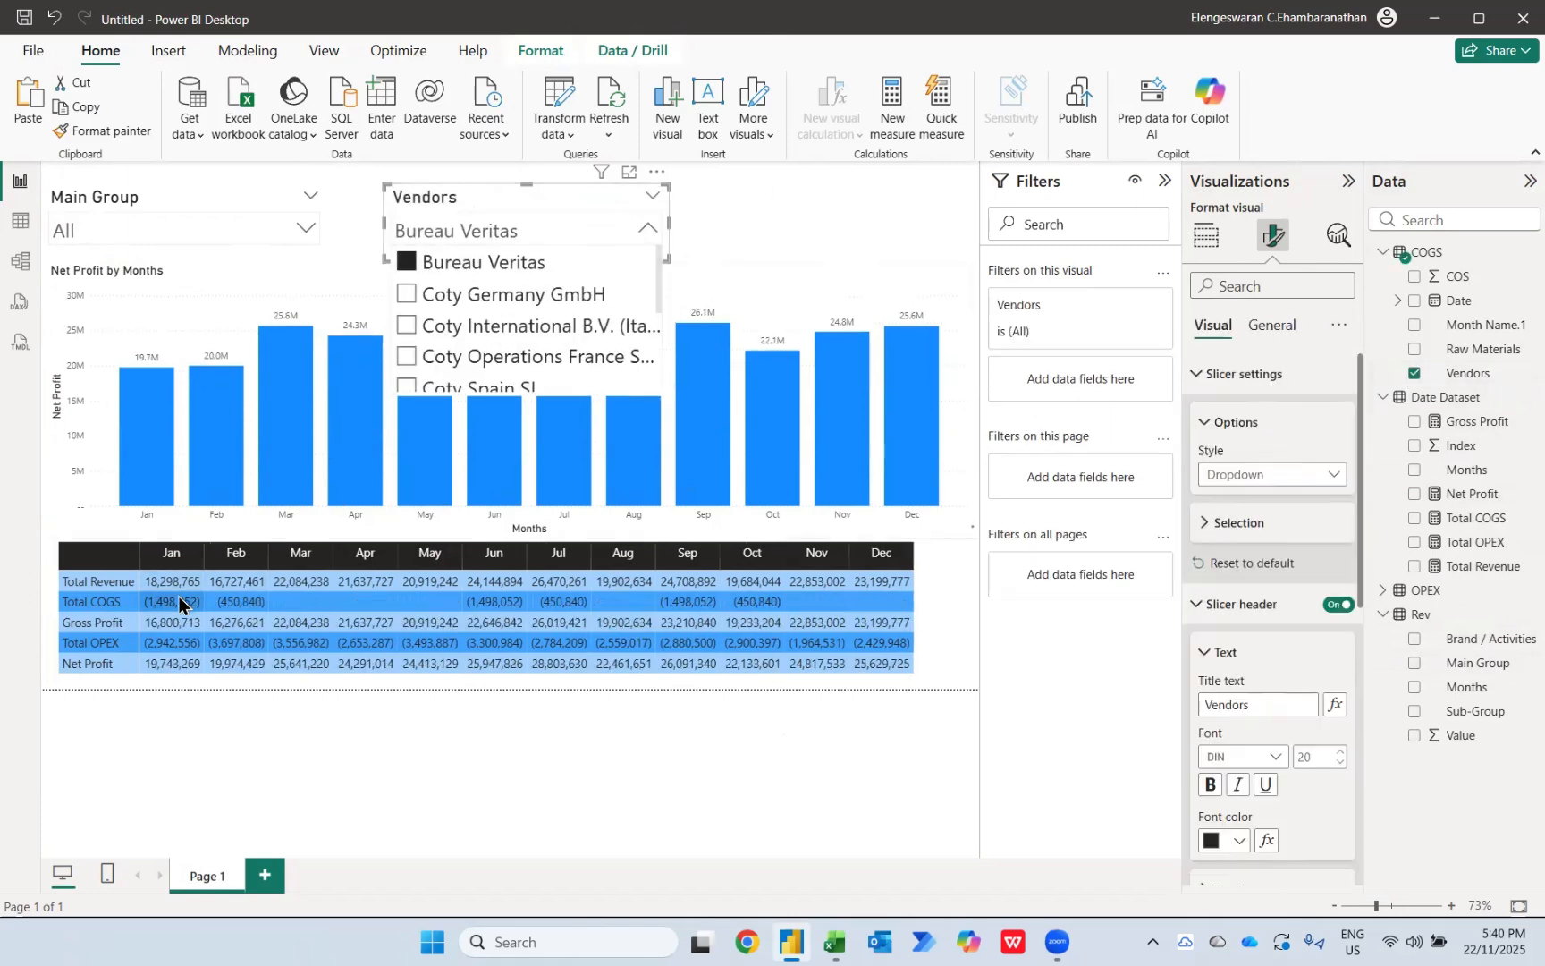
left_click(474, 295)
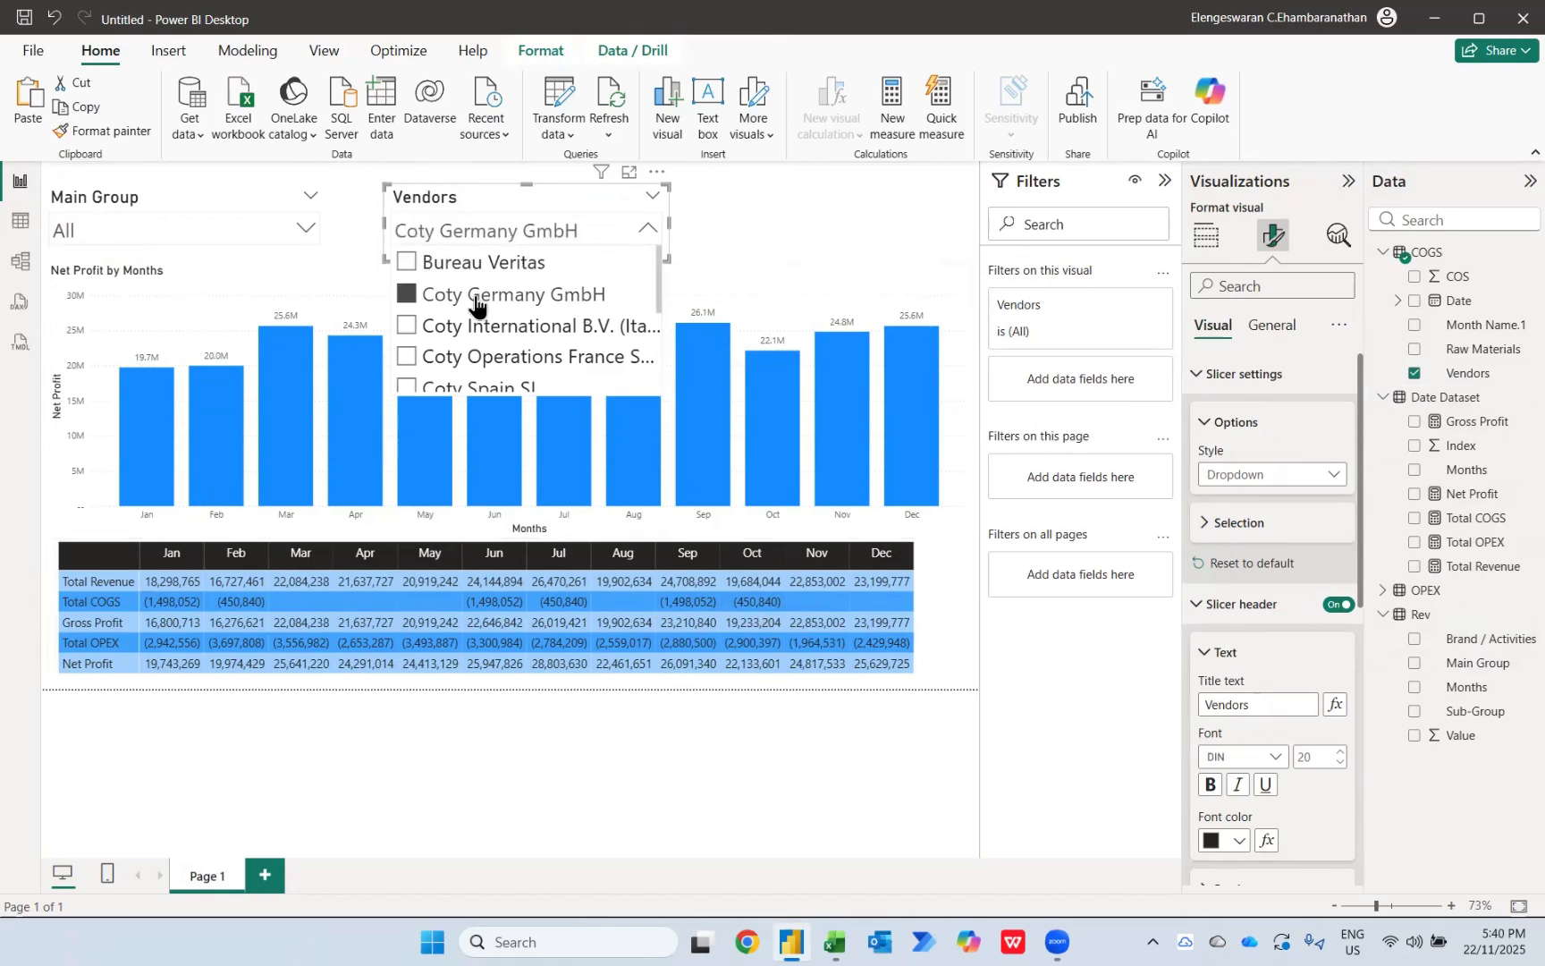
left_click(503, 230)
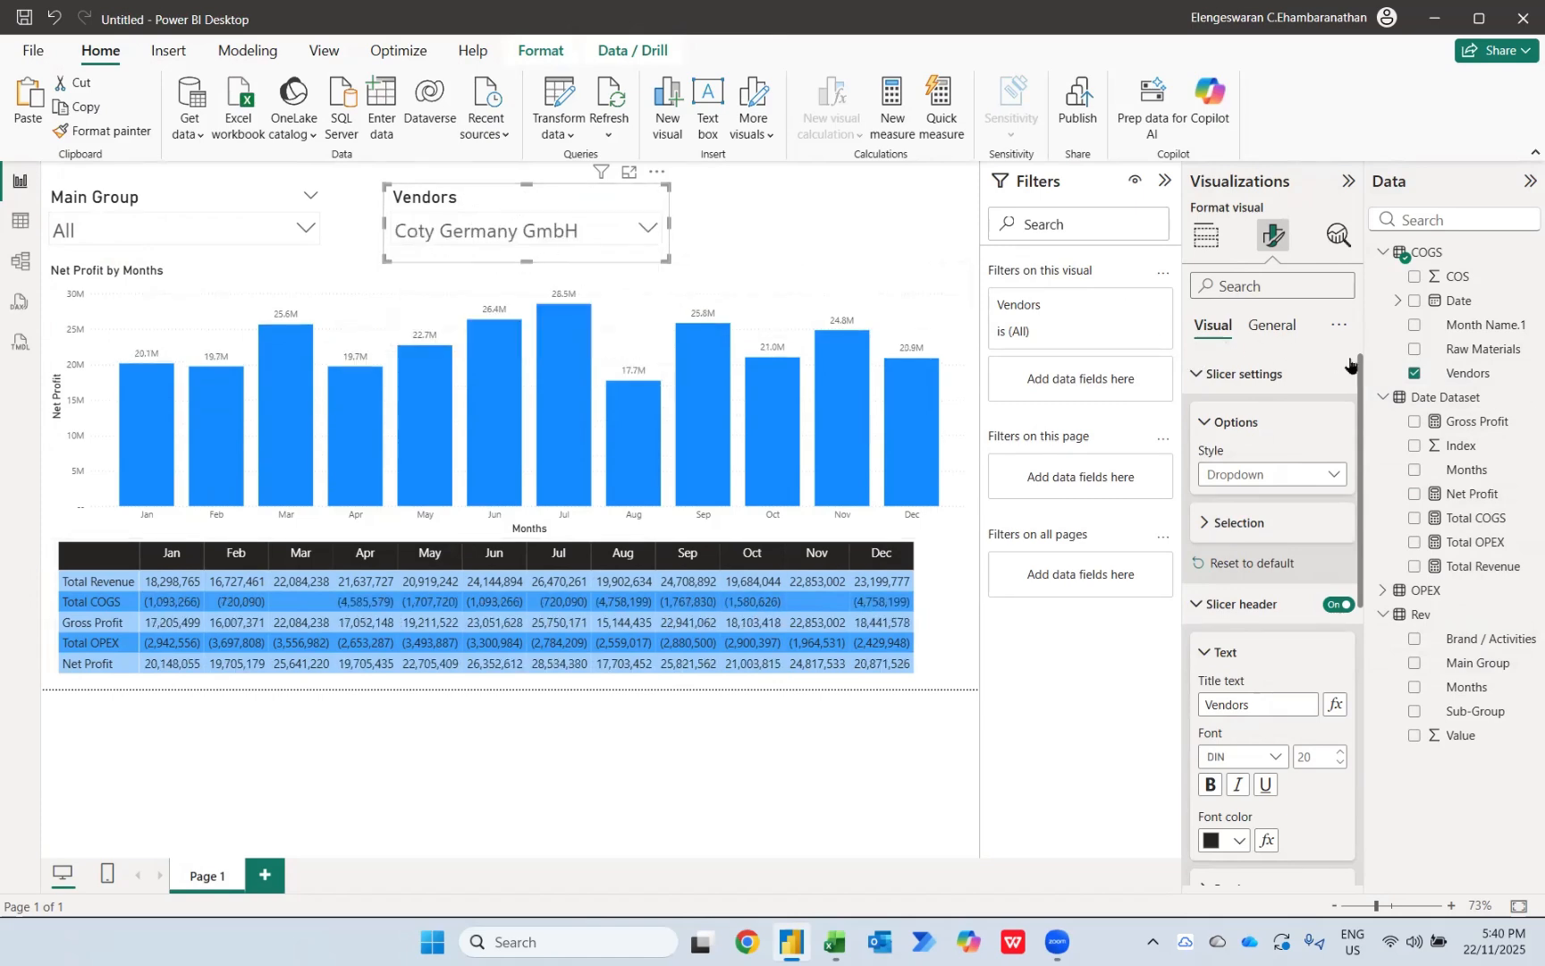
Step: Replace Vendors in the second slicer with the Raw Materials field from COGS
left_click(1414, 373)
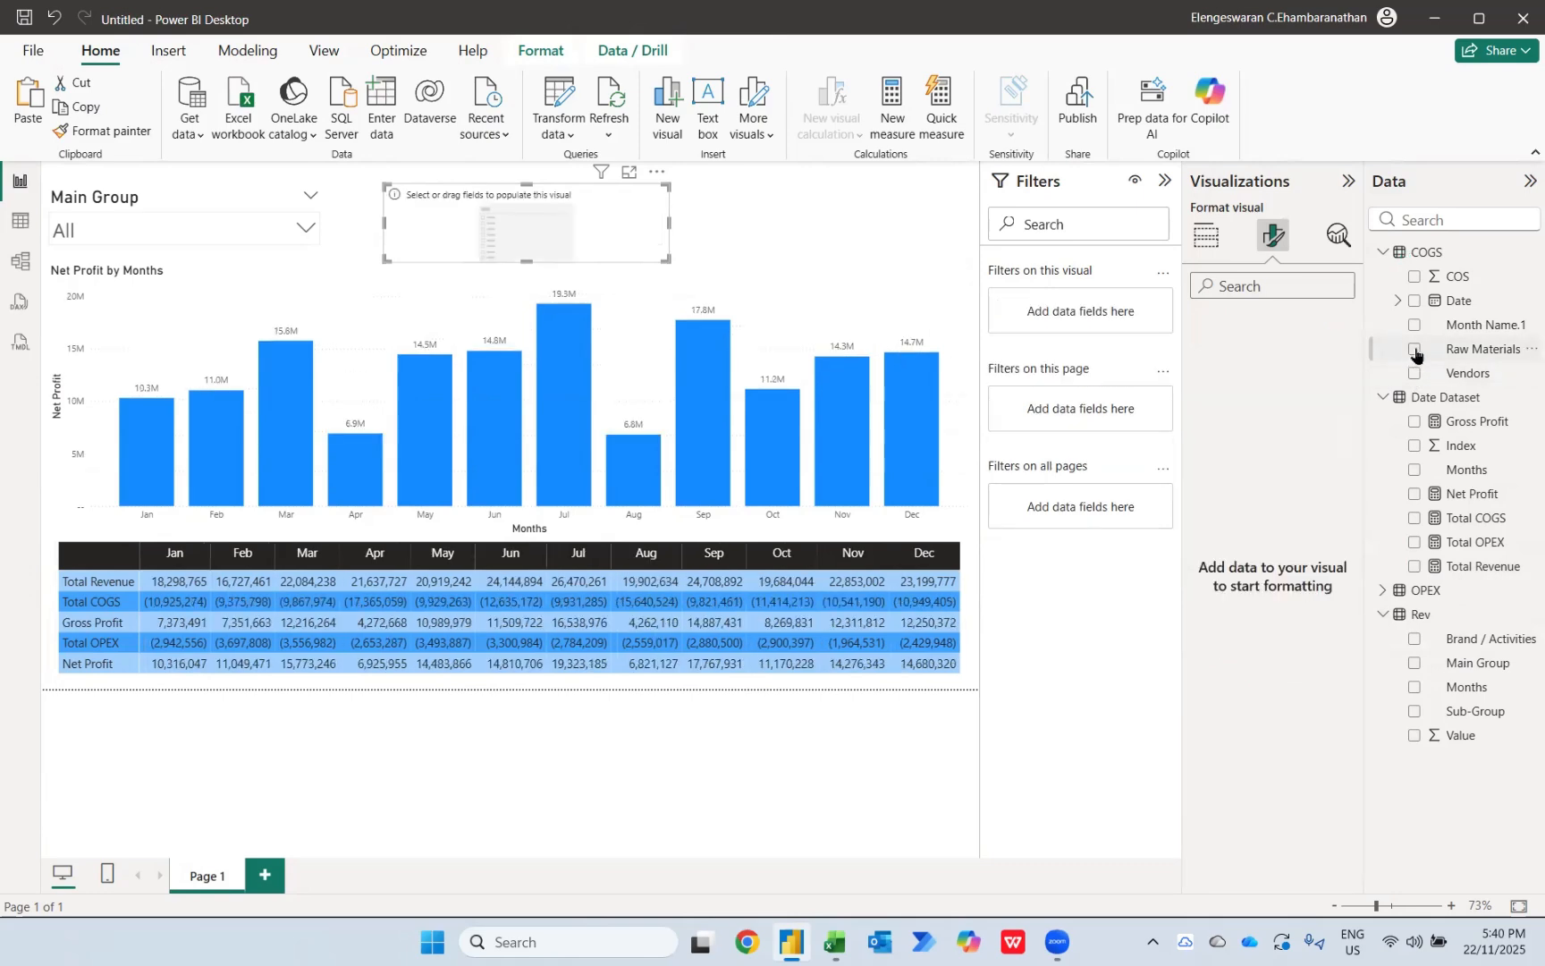
left_click(1414, 349)
Step: Try the Raw Materials slicer with Aroma Chemicals, Cosmetic Products, Customs Clearance and Essential Oils, and clear the selection
left_click(592, 224)
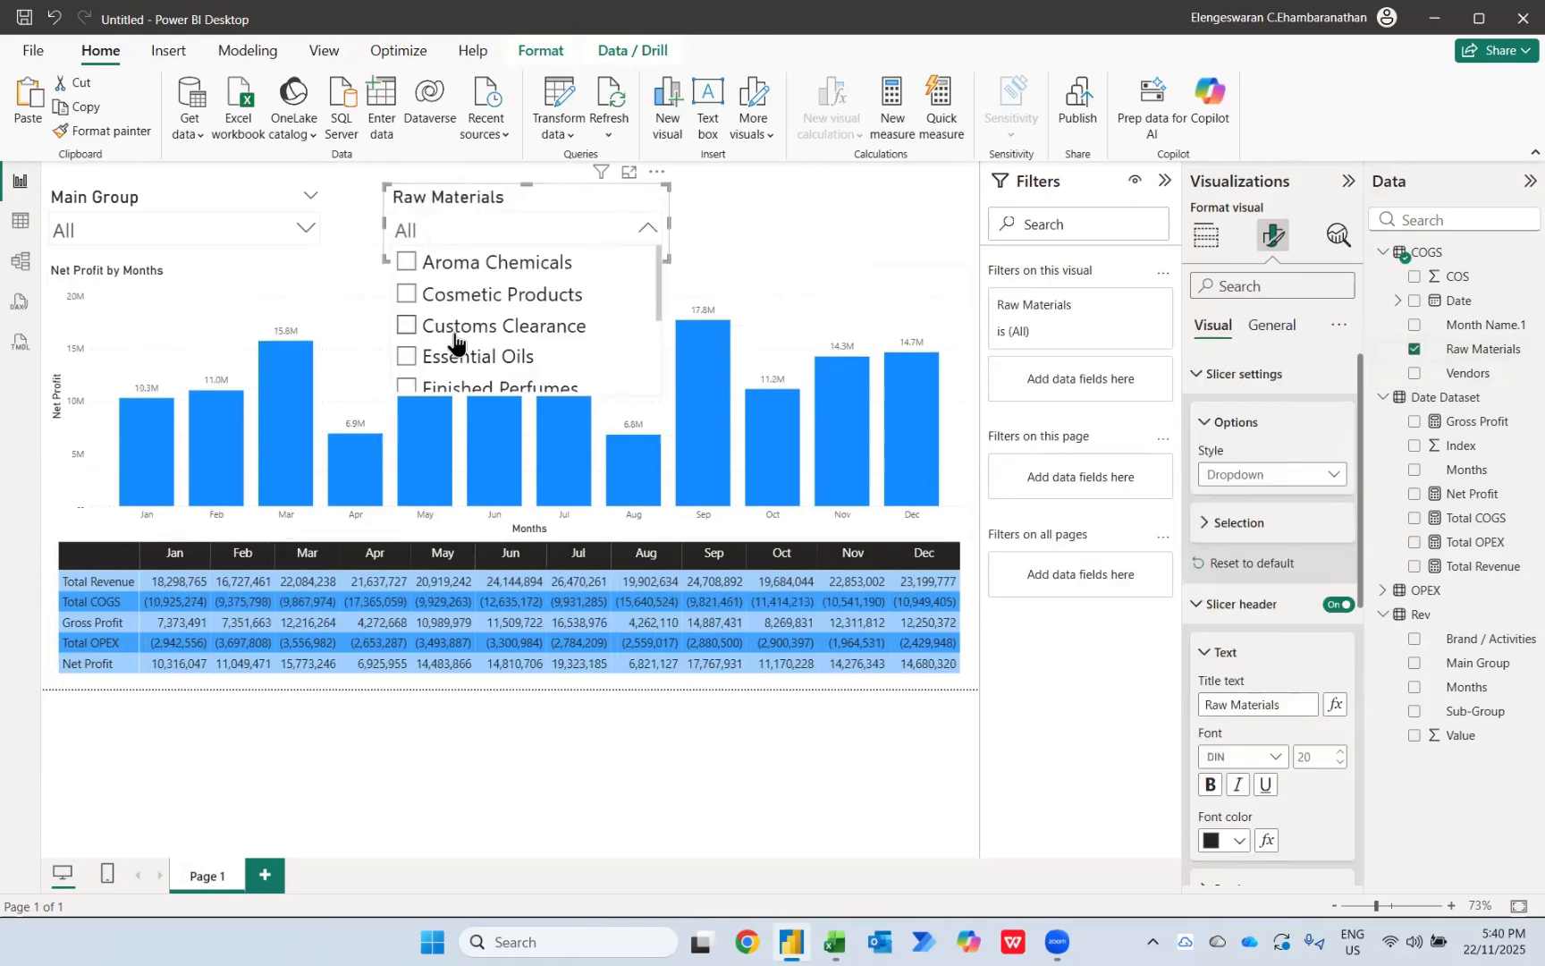
left_click(444, 265)
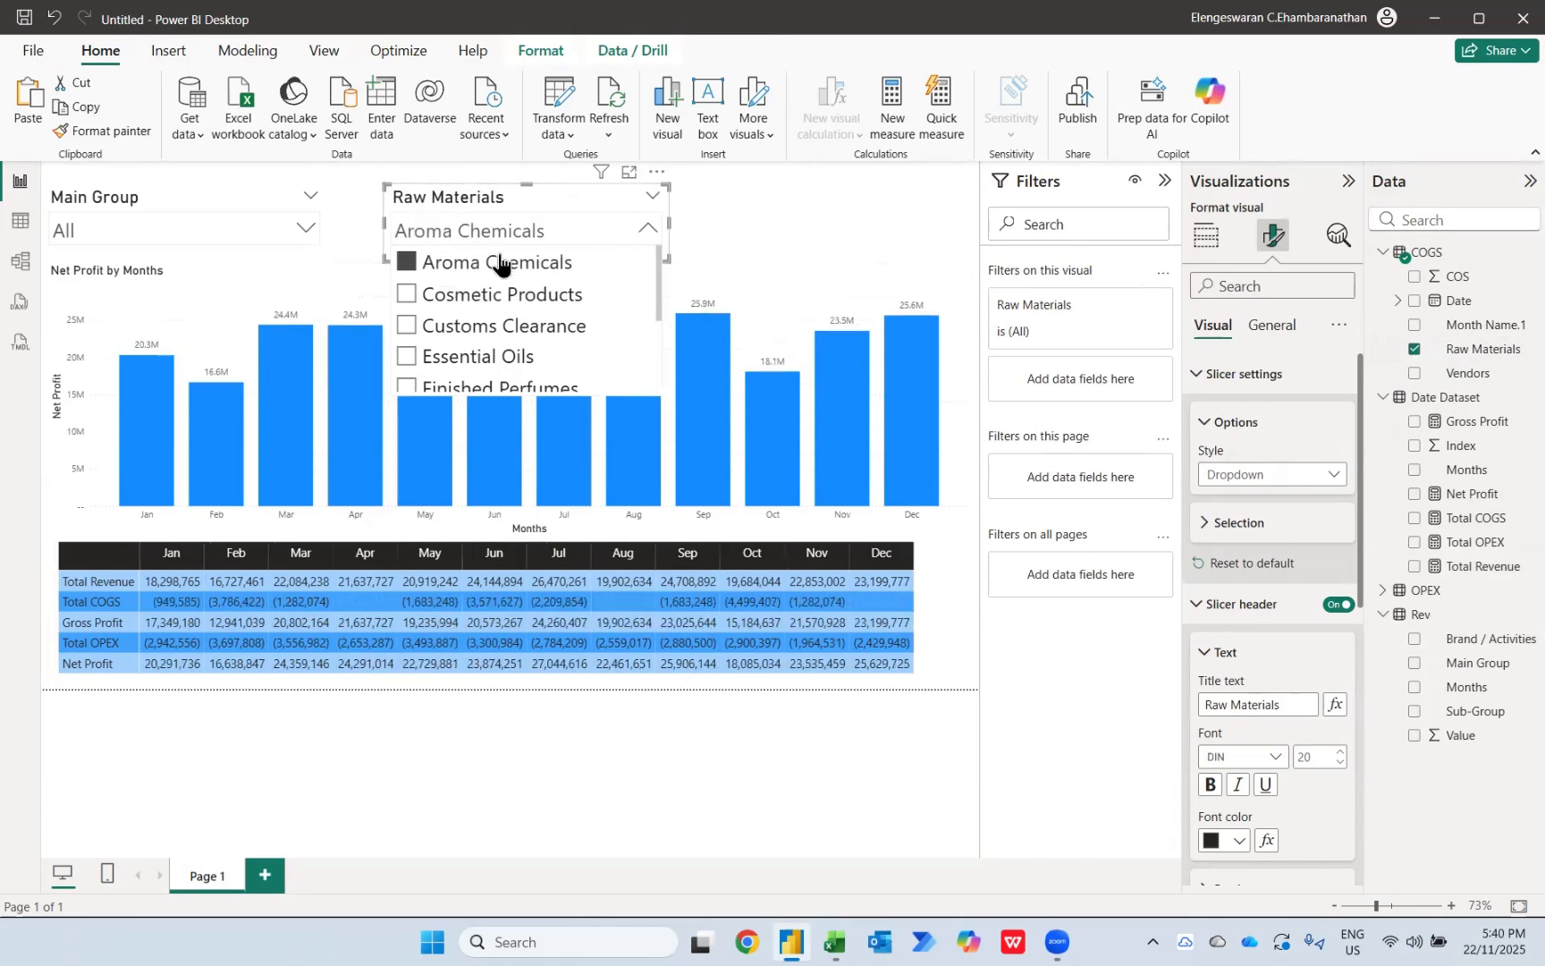
left_click(473, 297)
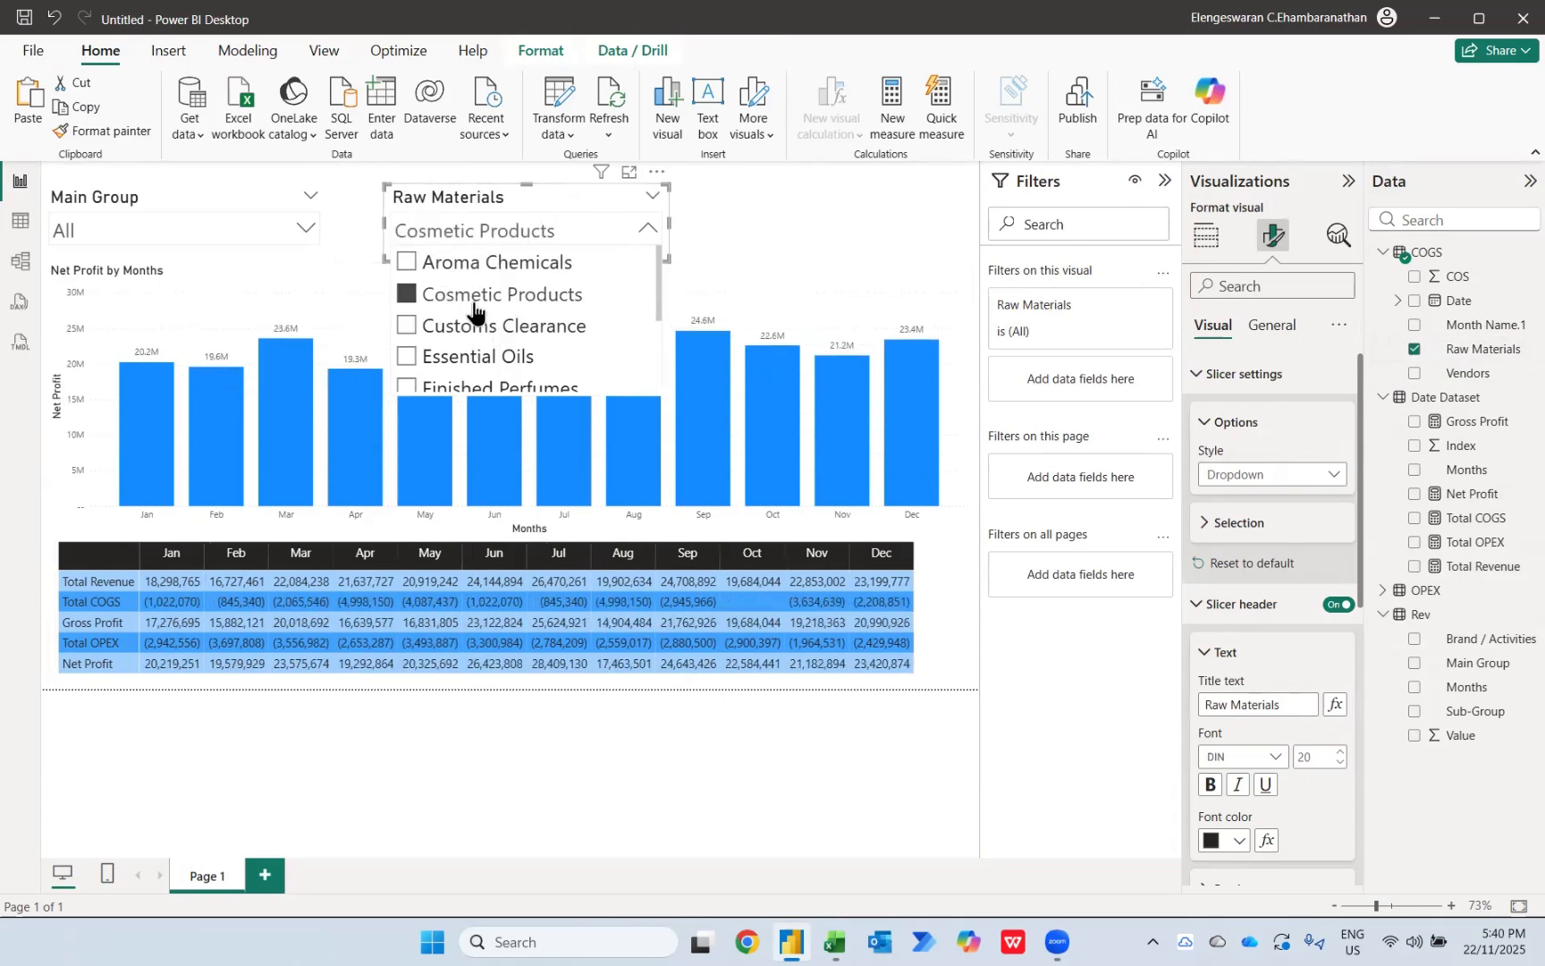
left_click(460, 327)
left_click(477, 357)
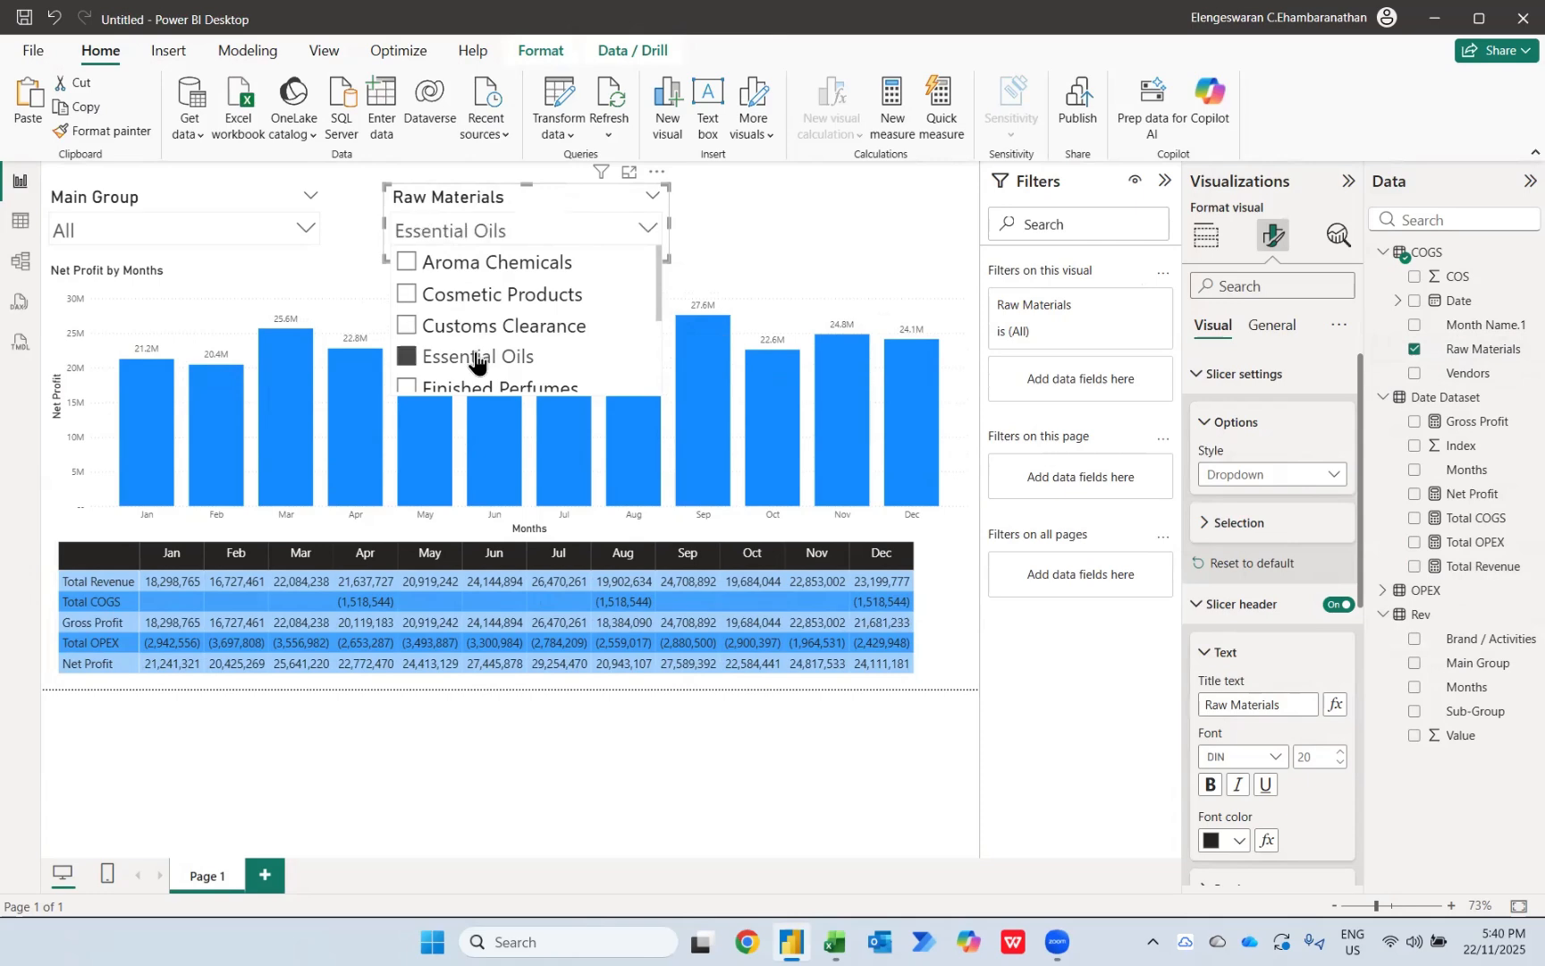
left_click(629, 202)
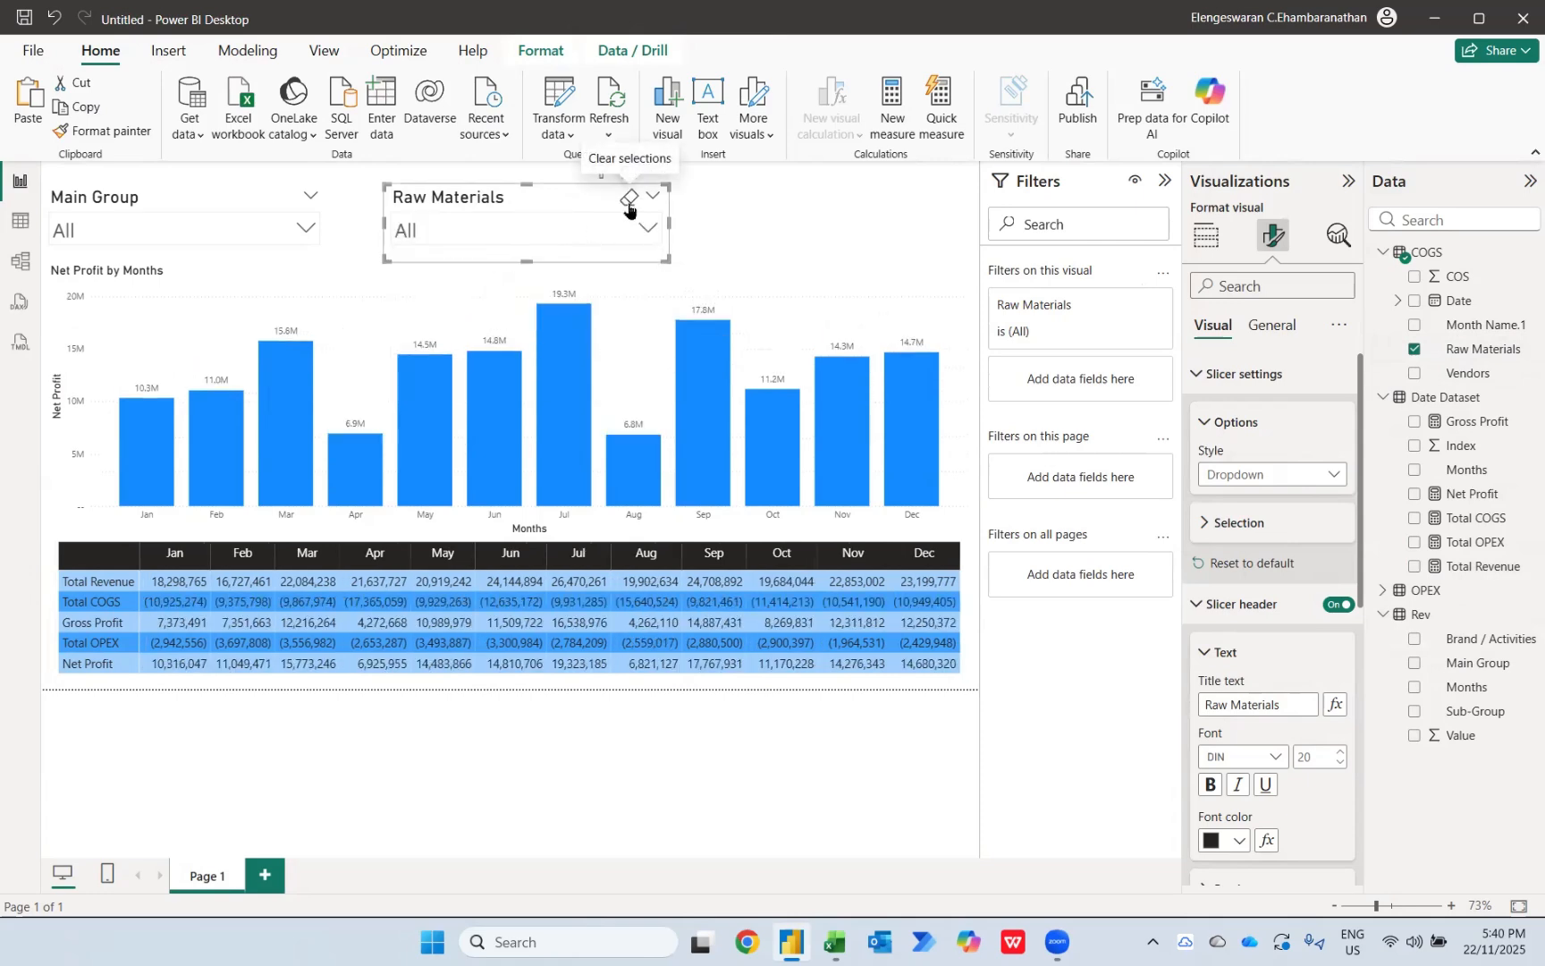
Step: Nudge the Raw Materials slicer slightly left and place a copy of it above the chart's right end
left_click_drag(560, 205, 554, 205)
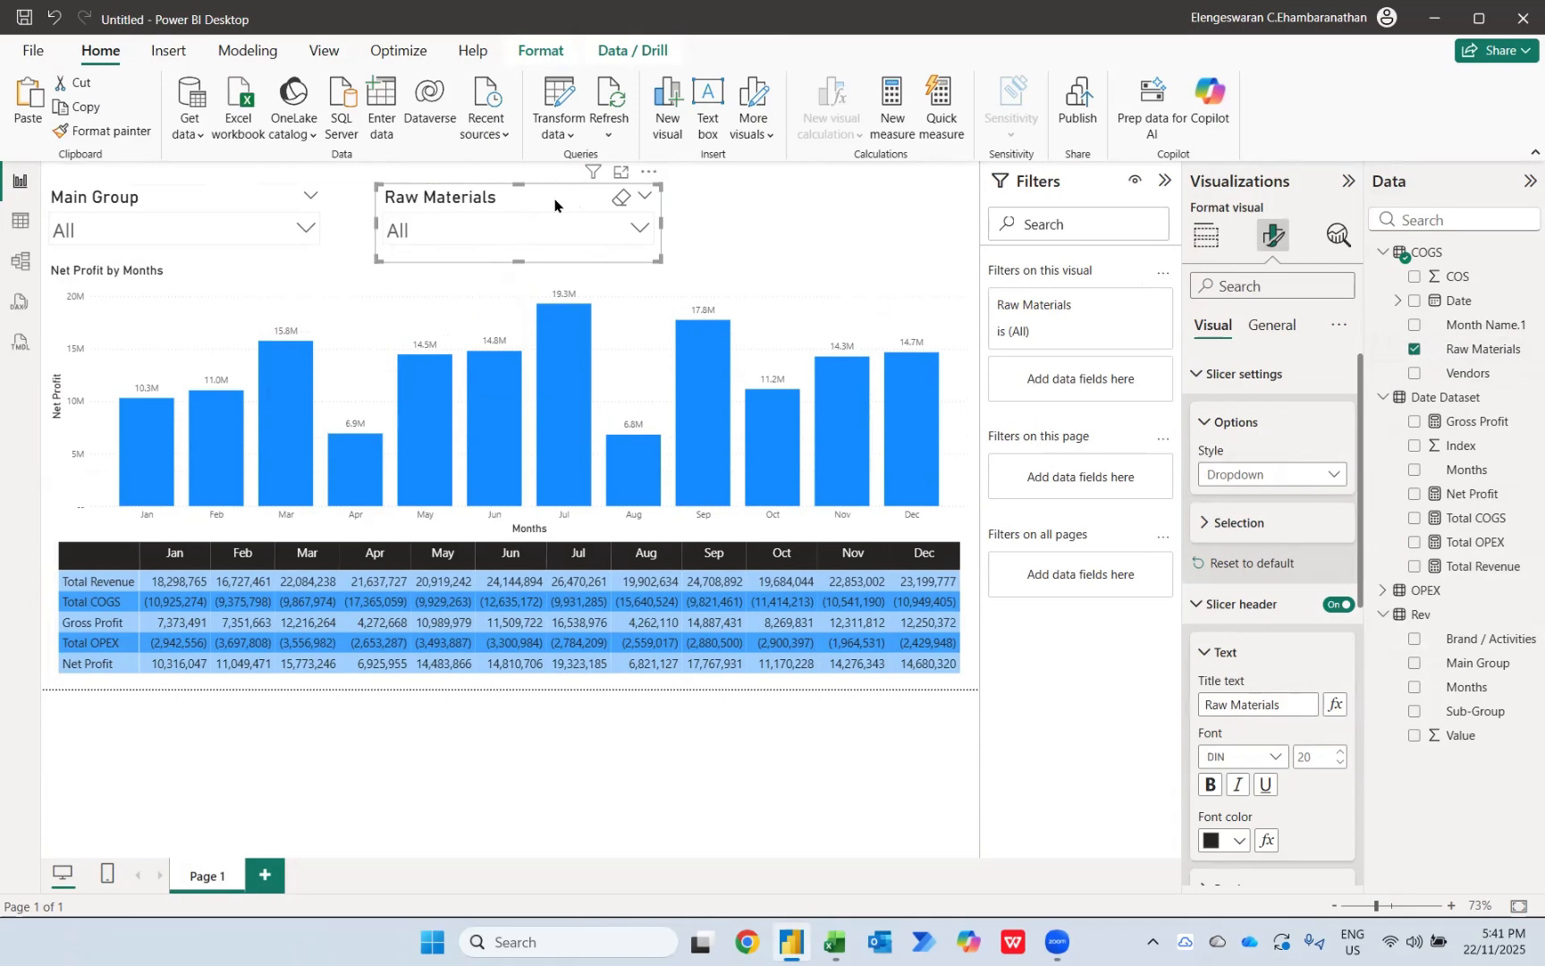
key("ctrl+z")
left_click_drag(554, 204, 877, 203)
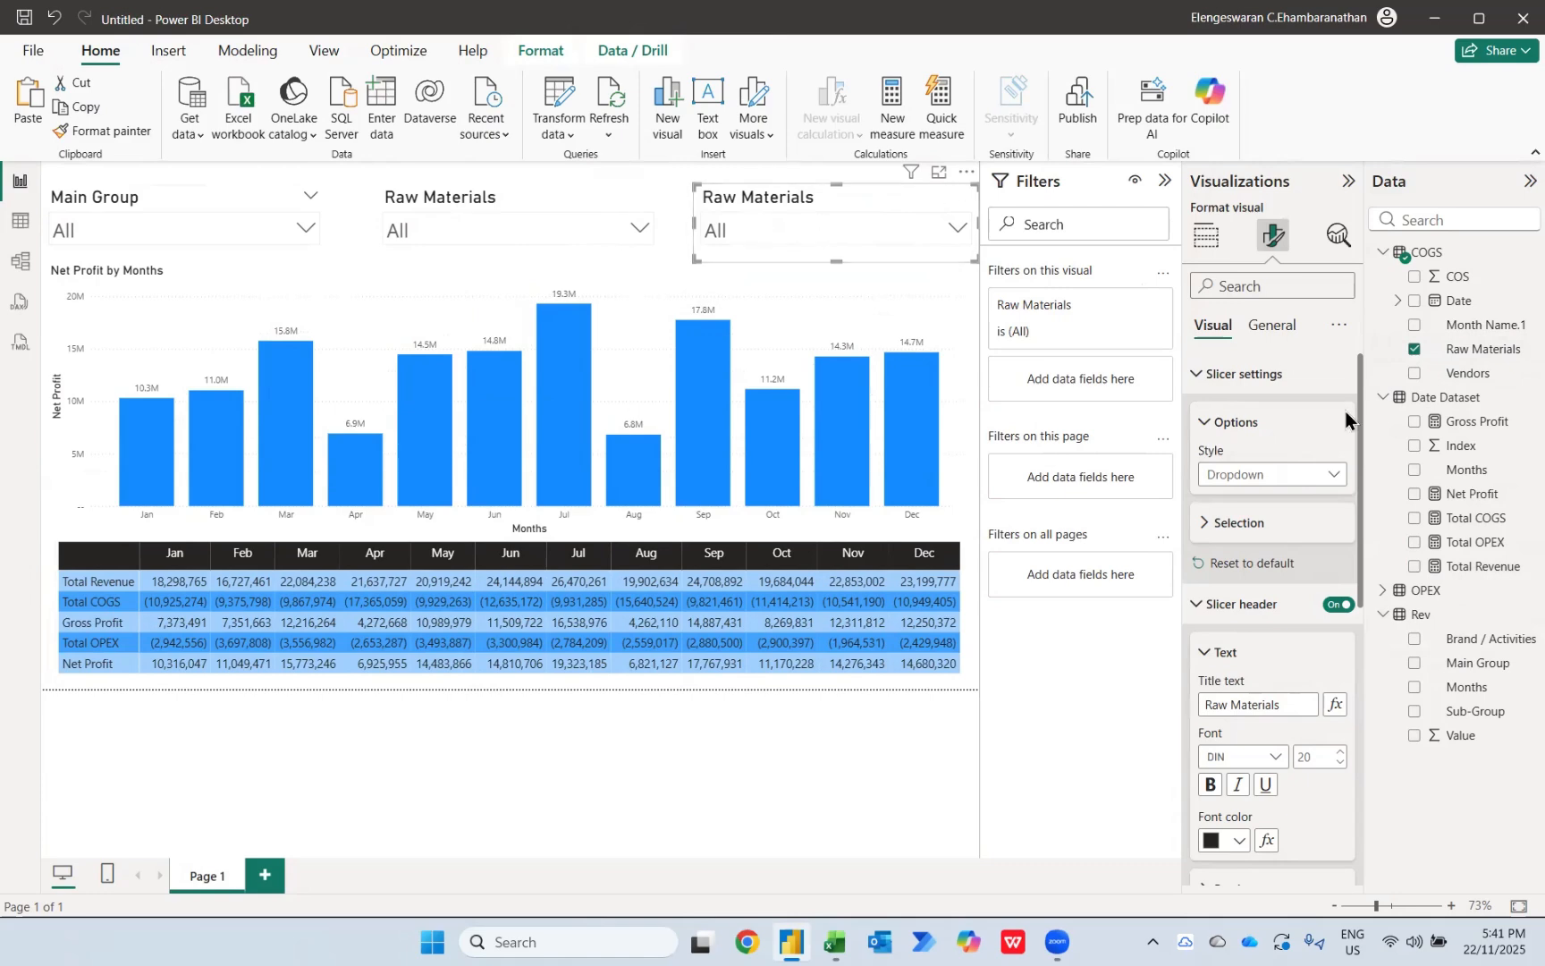
Step: Switch the third slicer from Raw Materials to the OPEX Expenses field and review its list of choices
left_click(1416, 350)
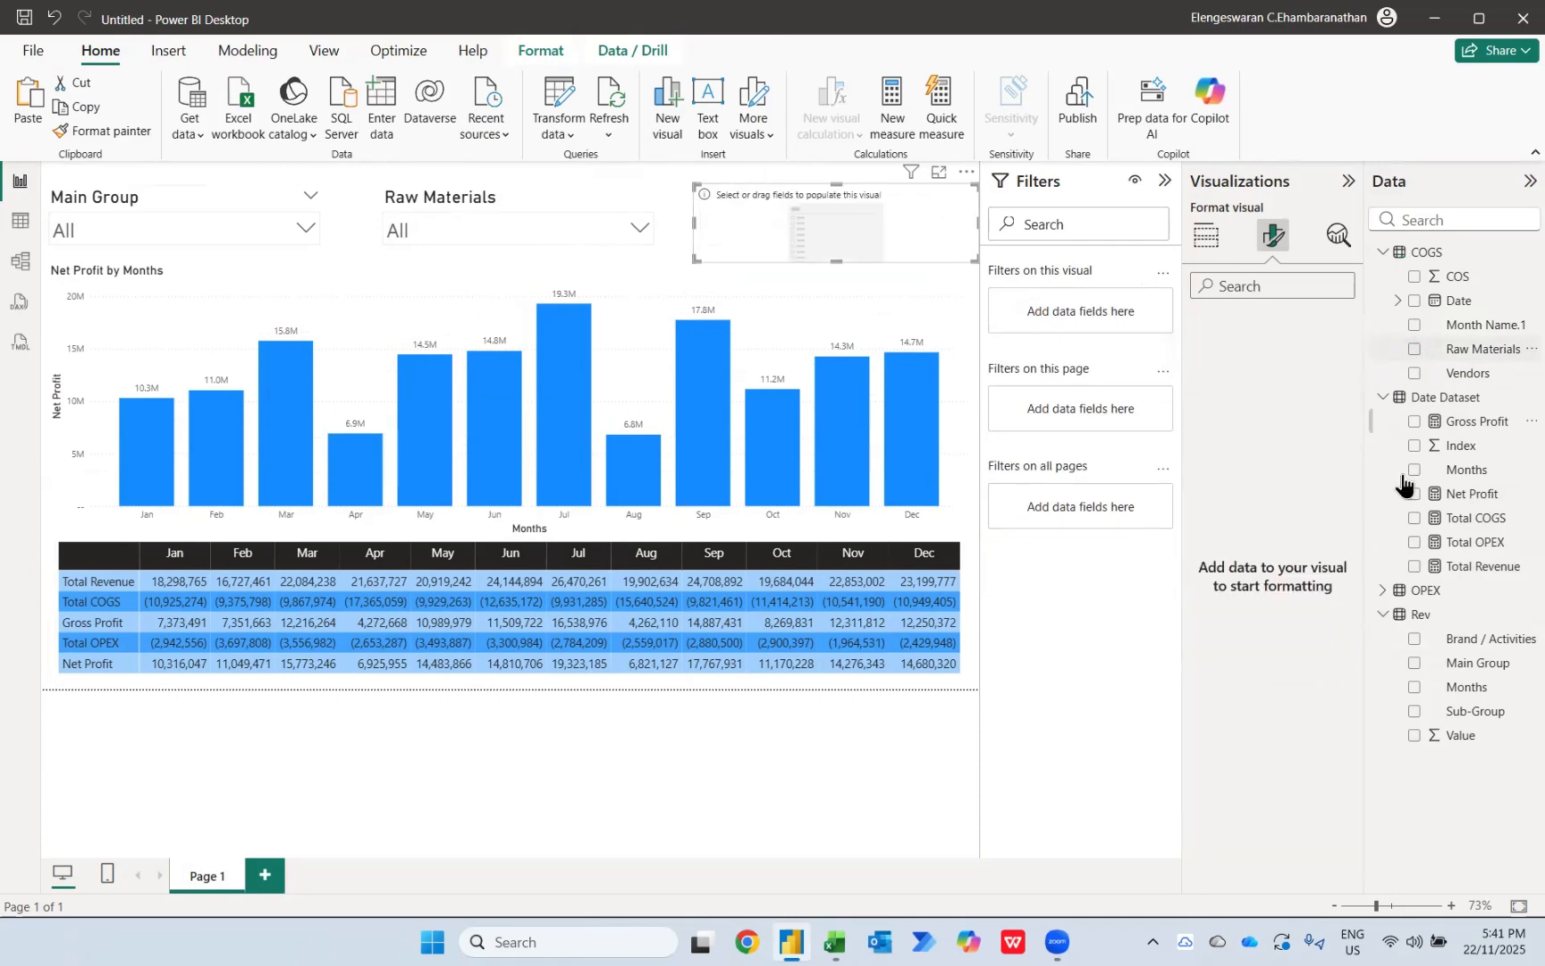
left_click(1382, 592)
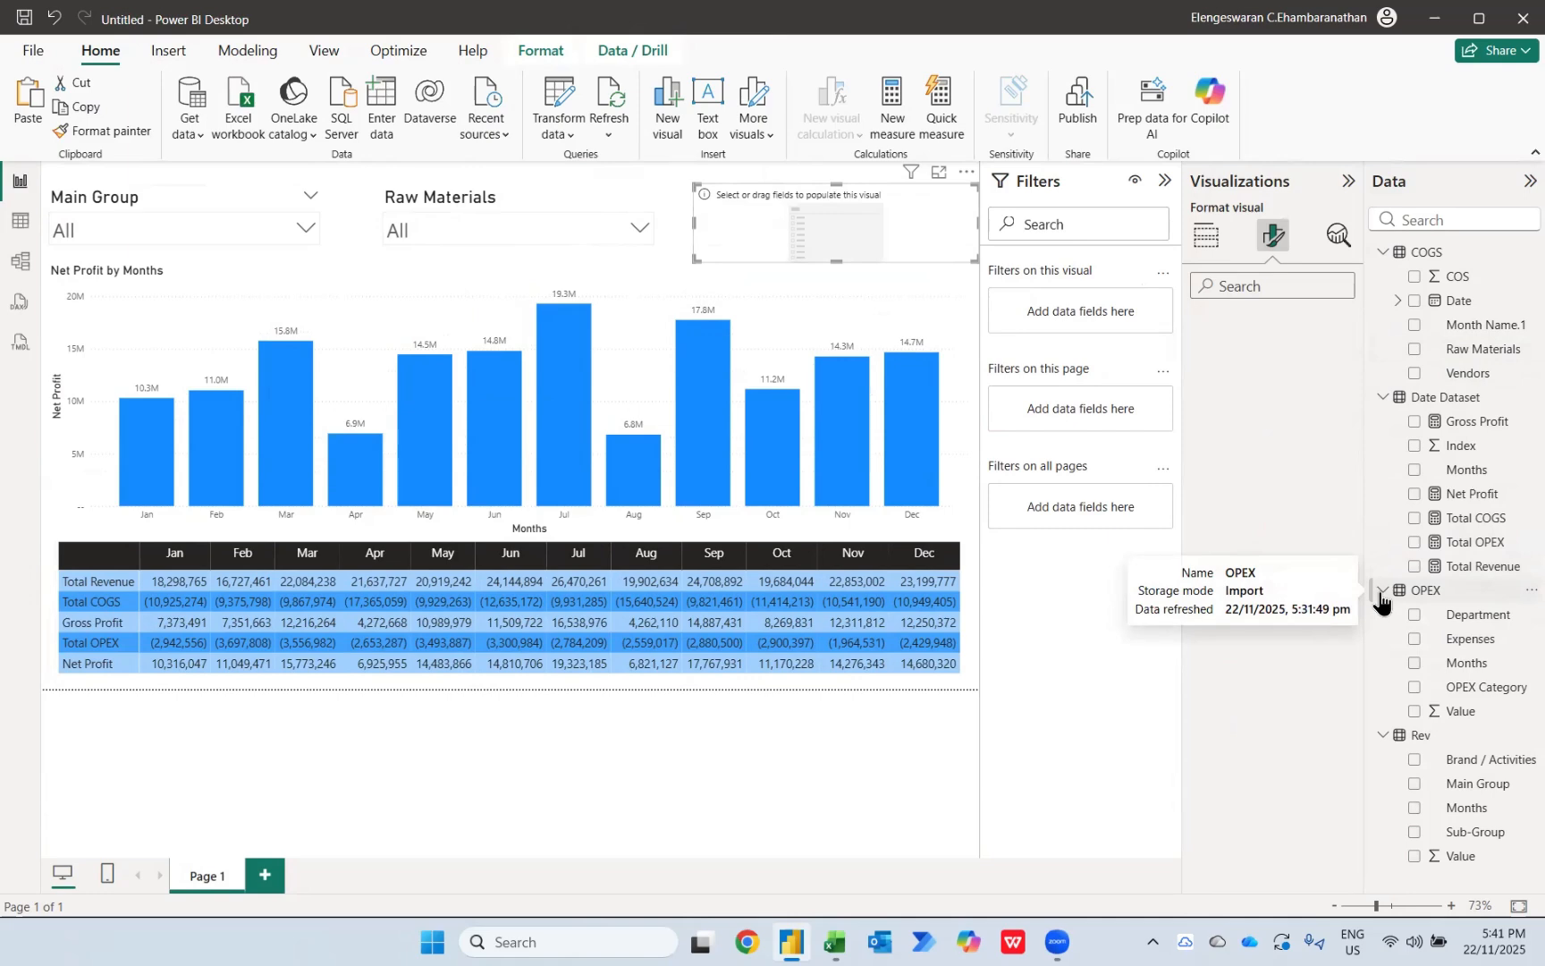
left_click(1413, 639)
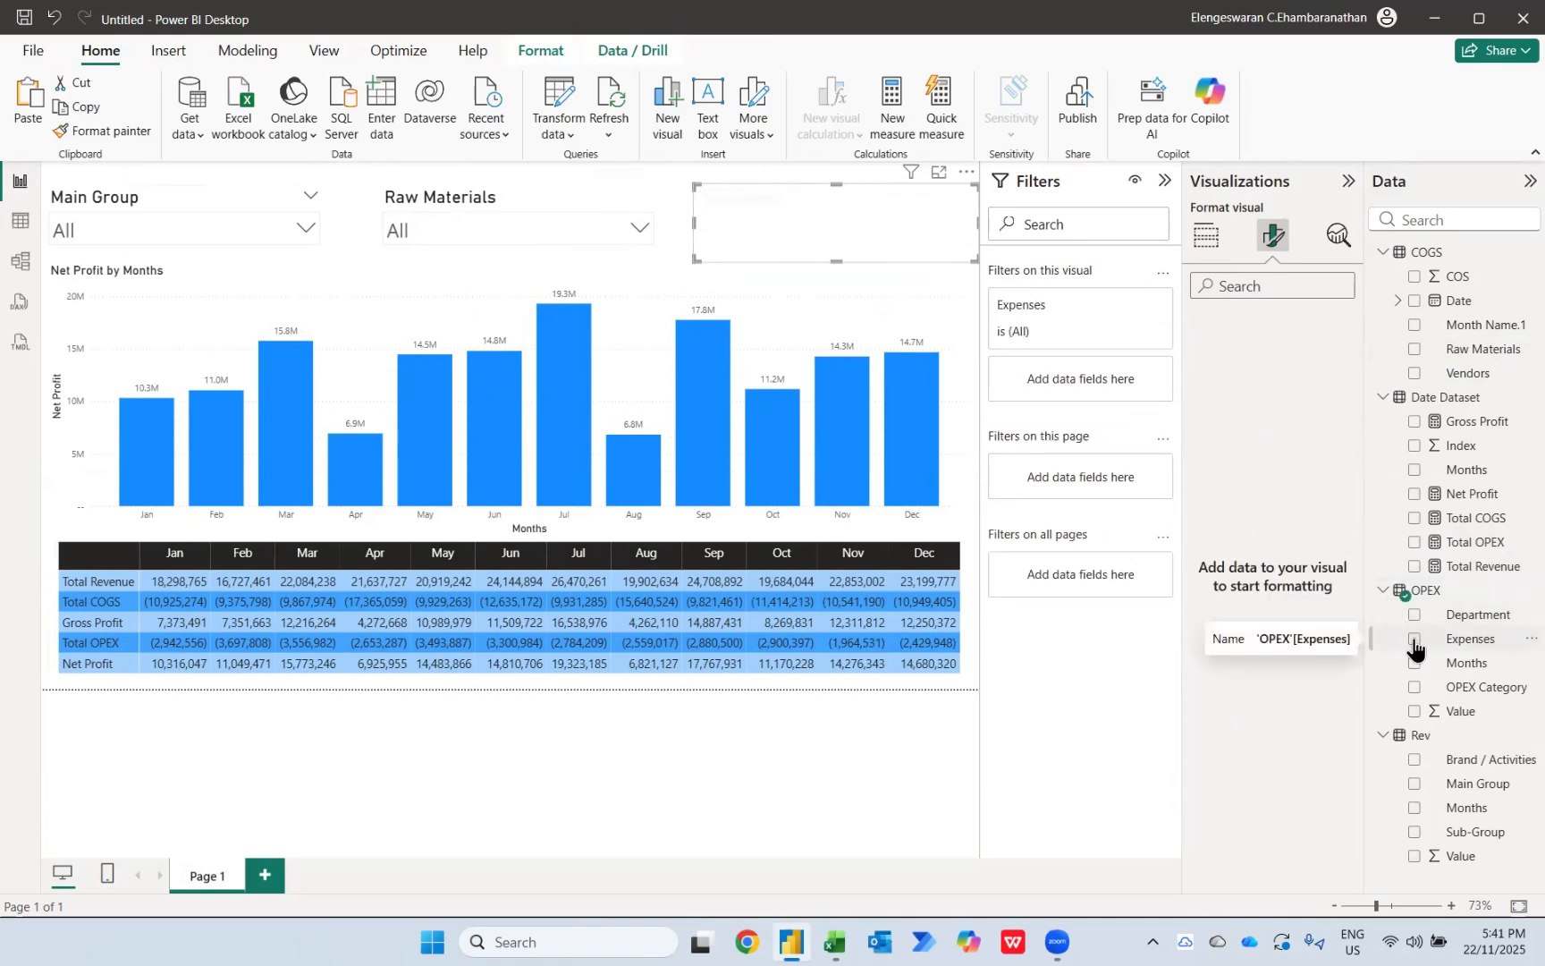
left_click(880, 225)
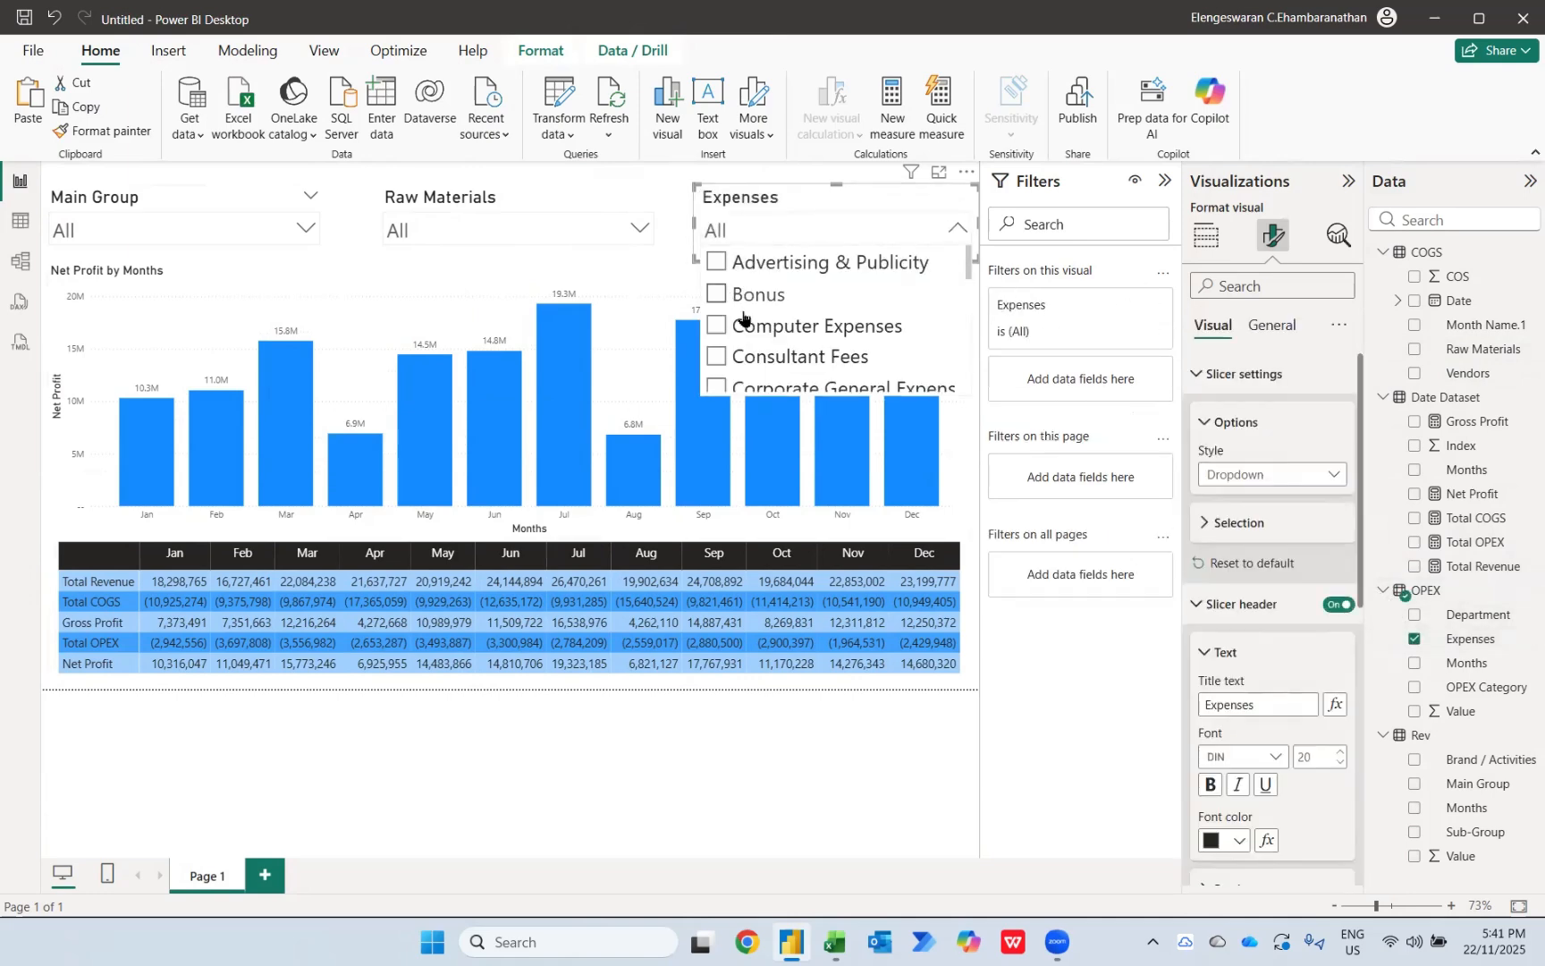
left_click(764, 205)
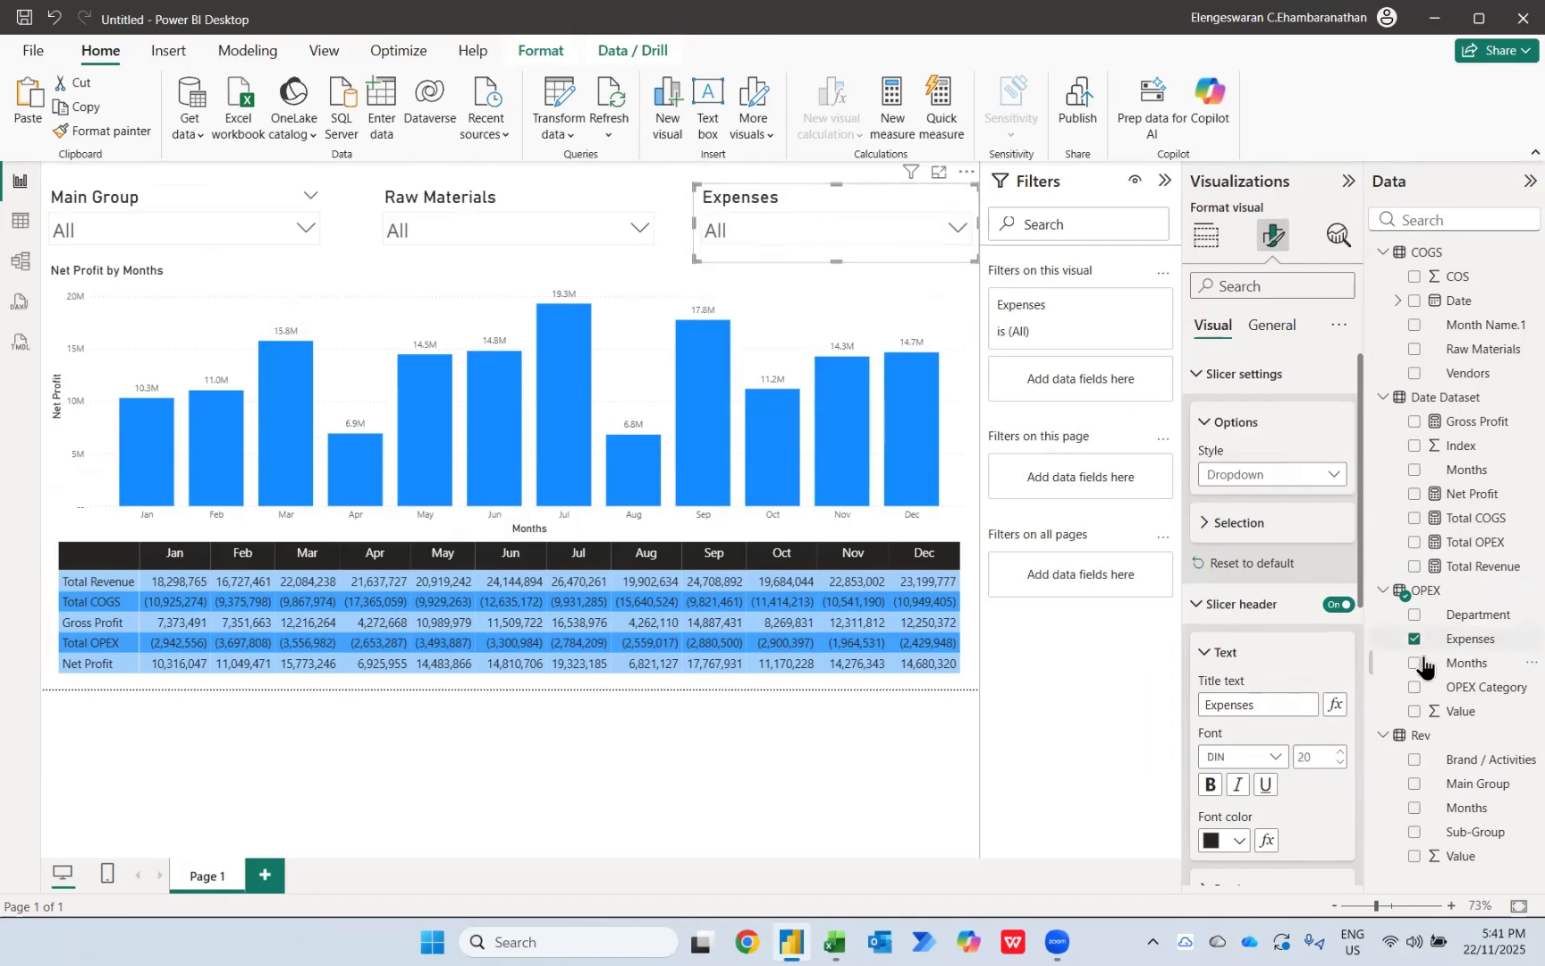
Step: Replace Expenses with OPEX Category in the third slicer, try General Depreciation, Other Operating Expenses and Staff Costs, and clear the selection
left_click(1414, 640)
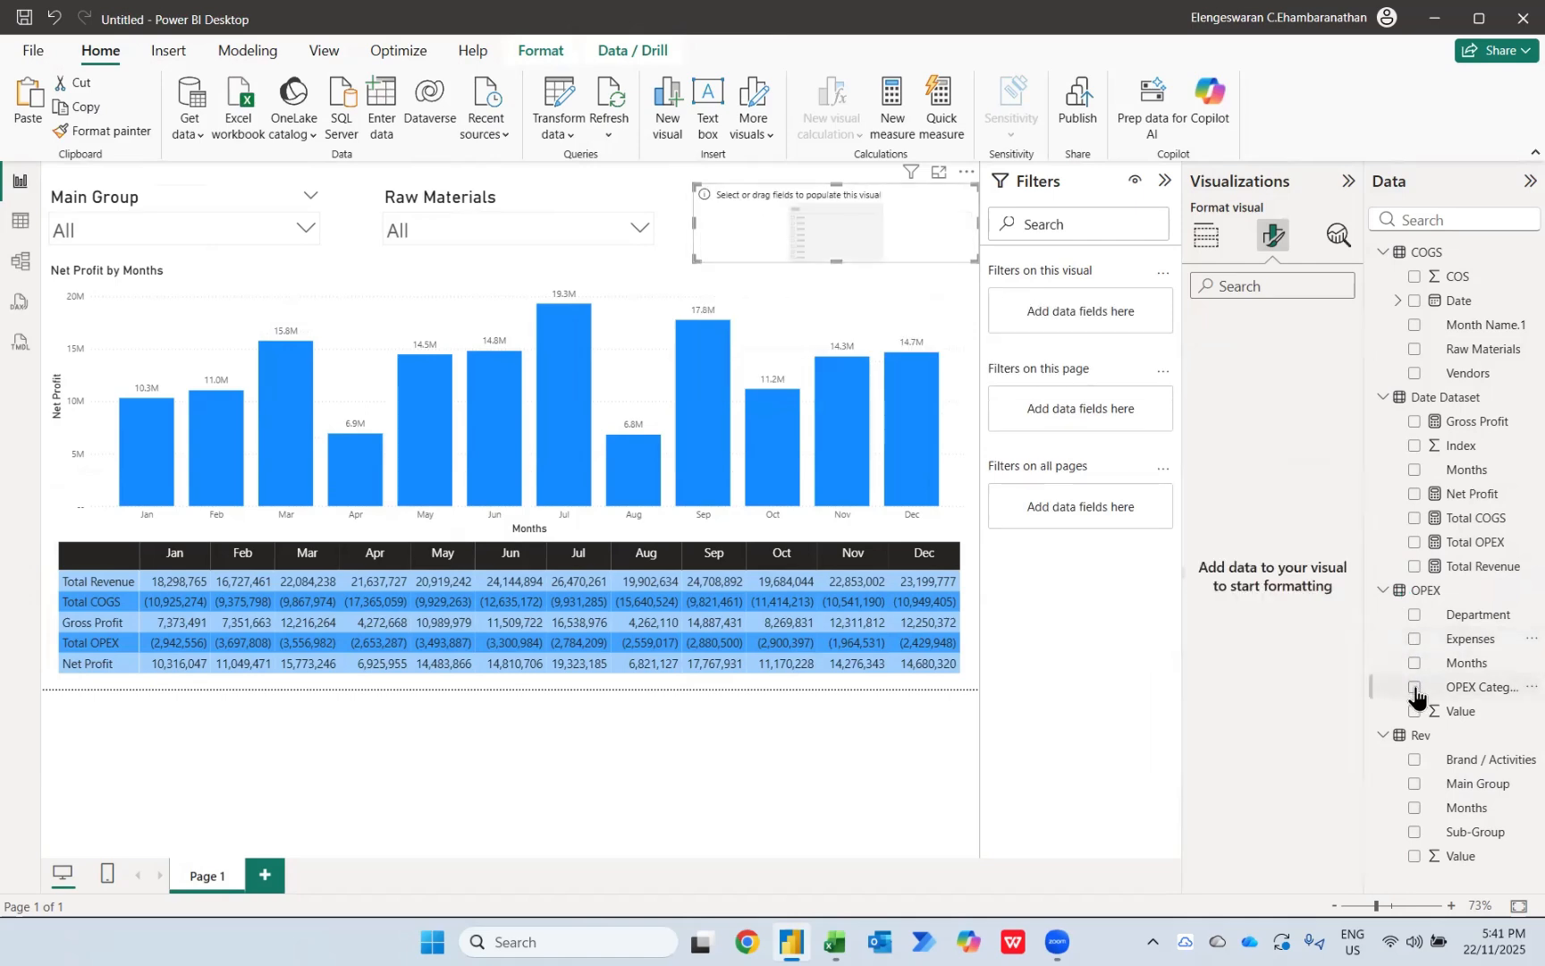
left_click(1414, 686)
left_click(817, 226)
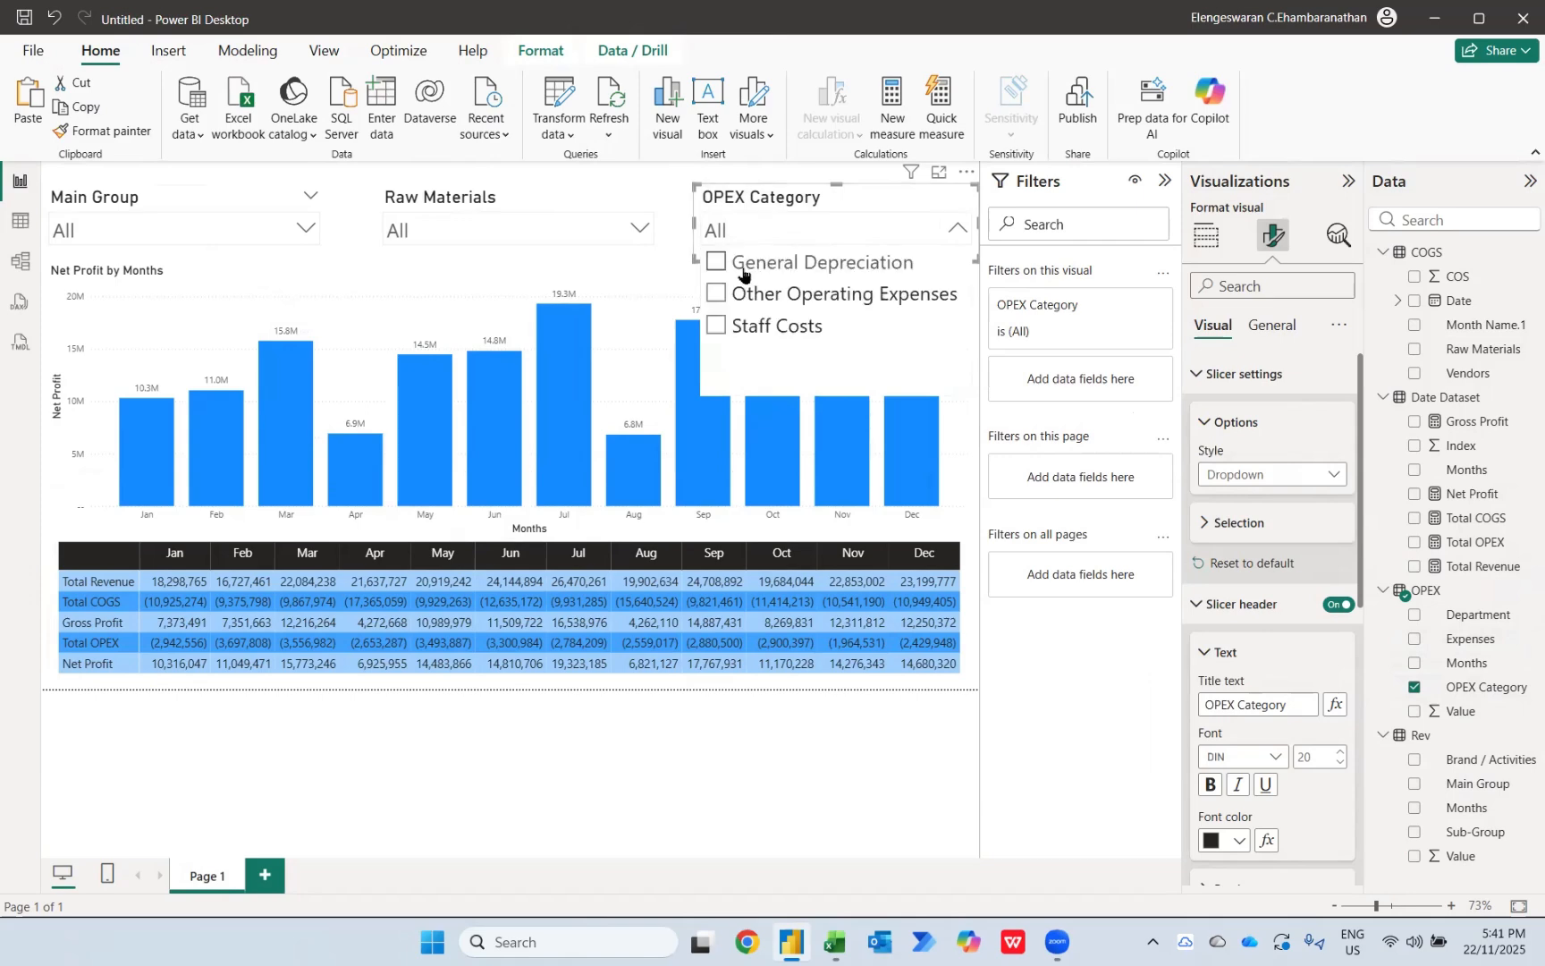
left_click(743, 268)
left_click(739, 295)
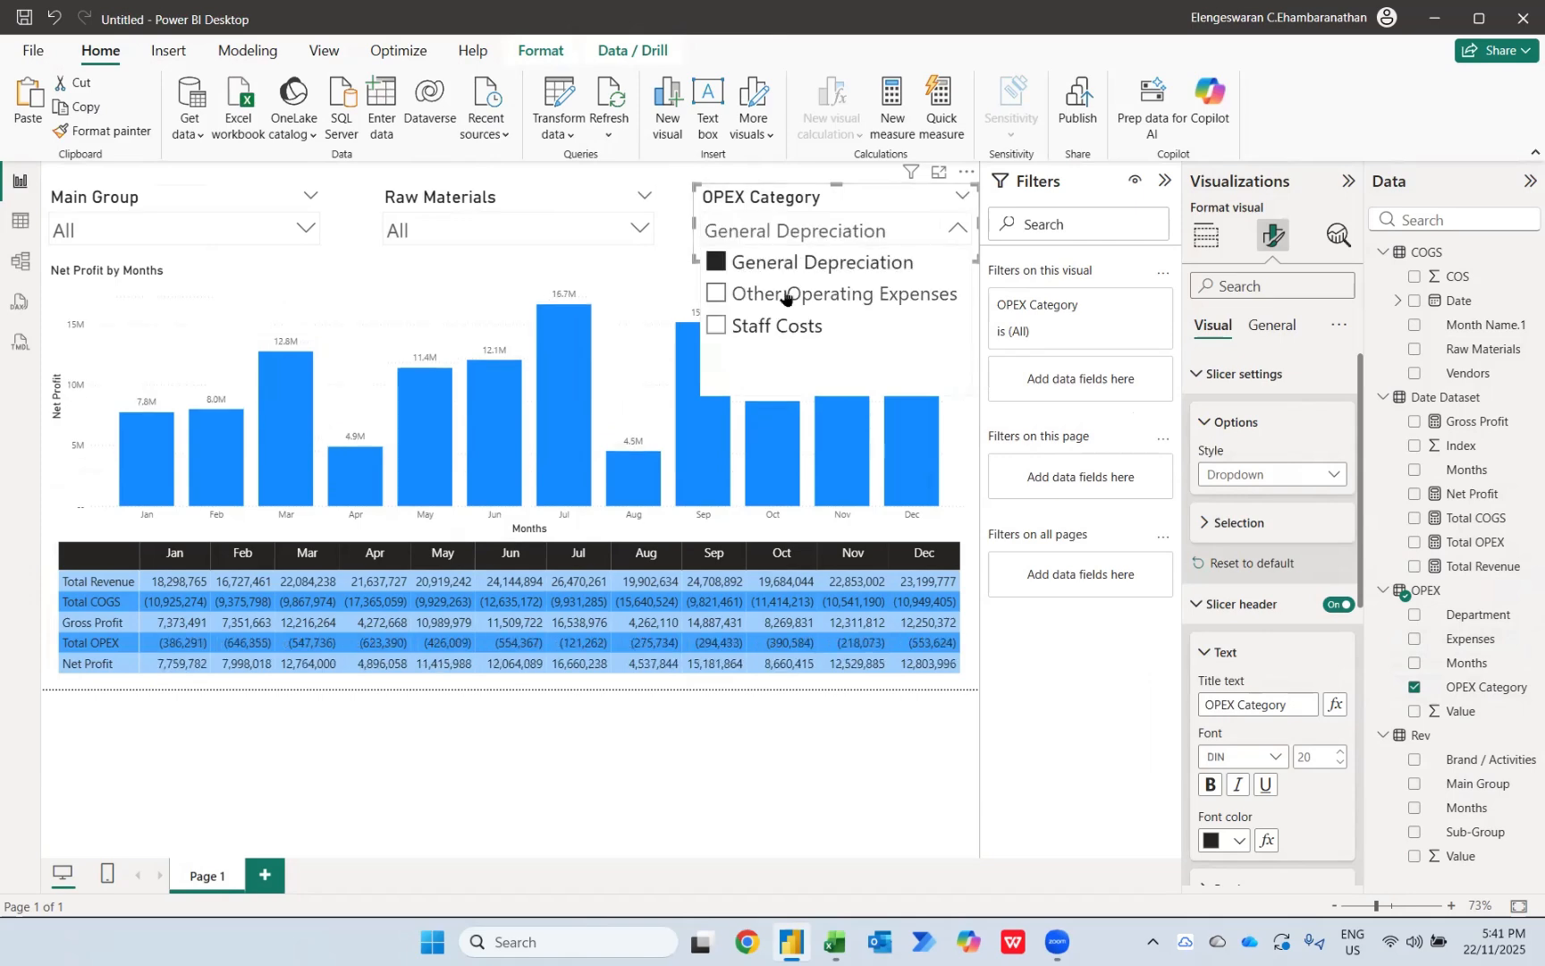
left_click(772, 331)
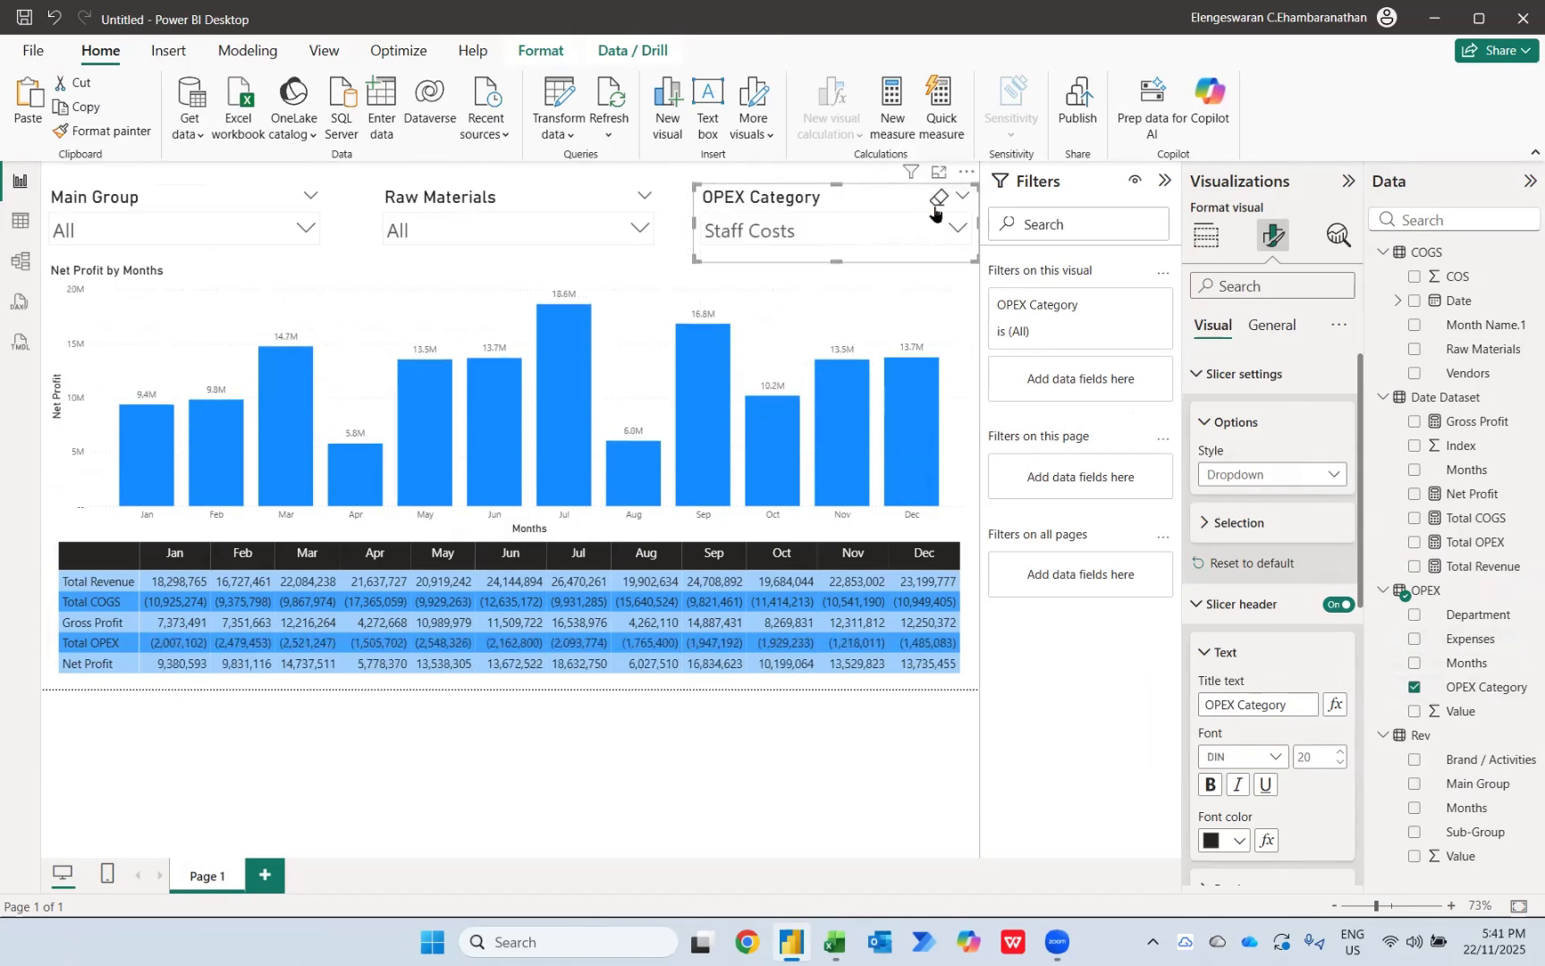
left_click(936, 202)
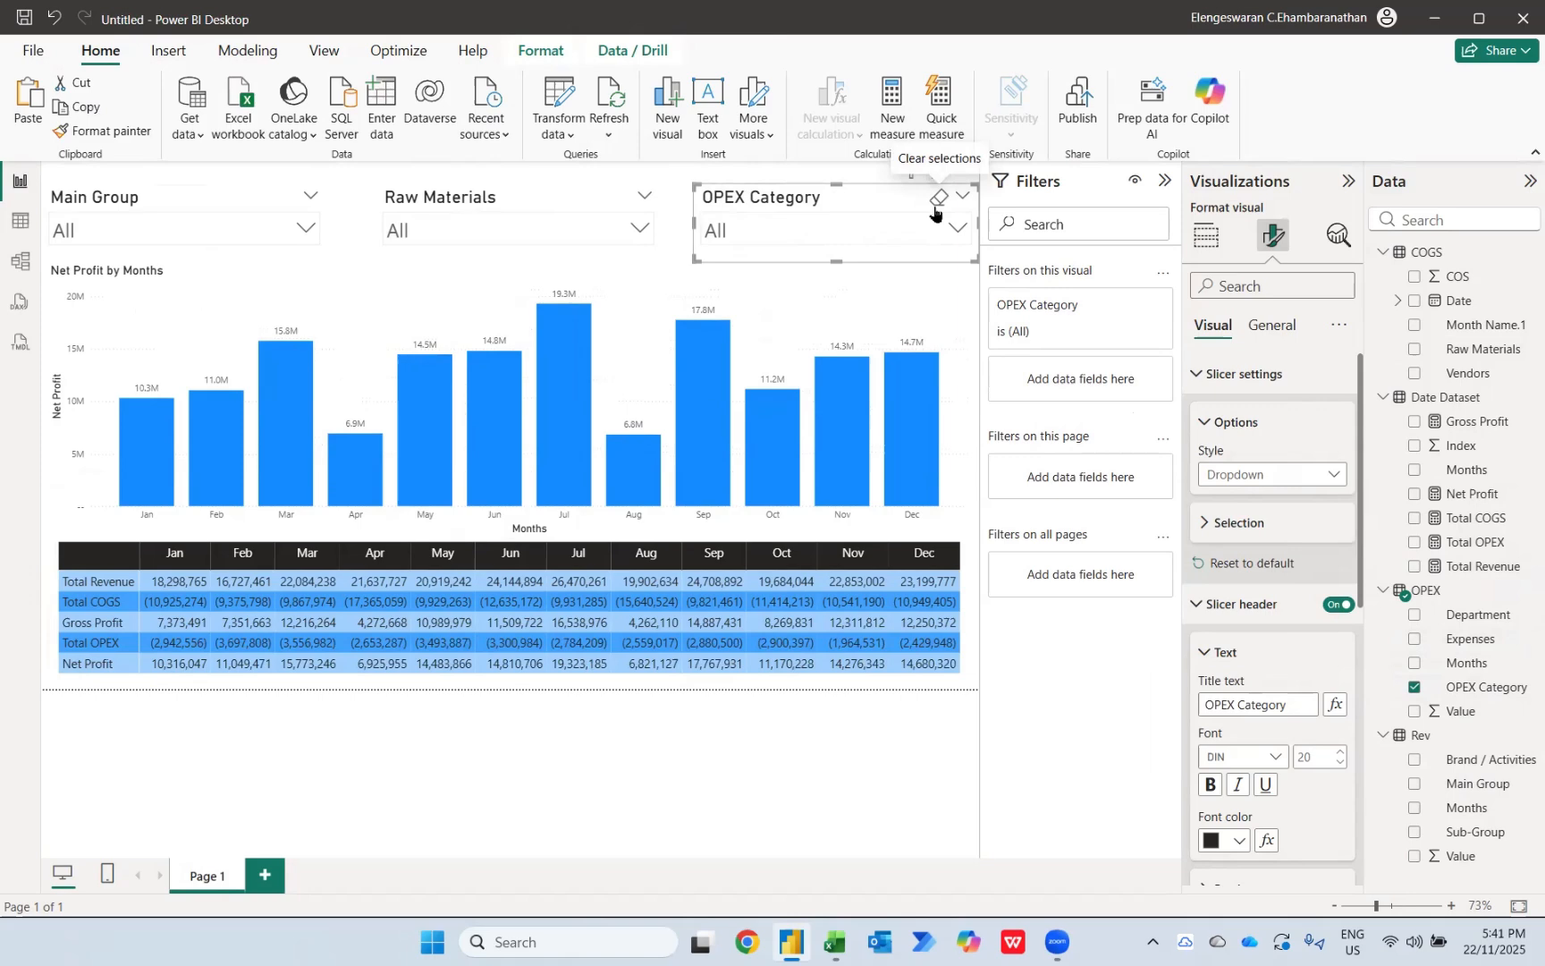
Step: Convert the Net Profit chart to a line and stacked column chart with Total Revenue as columns and Net Profit as the line
left_click(486, 285)
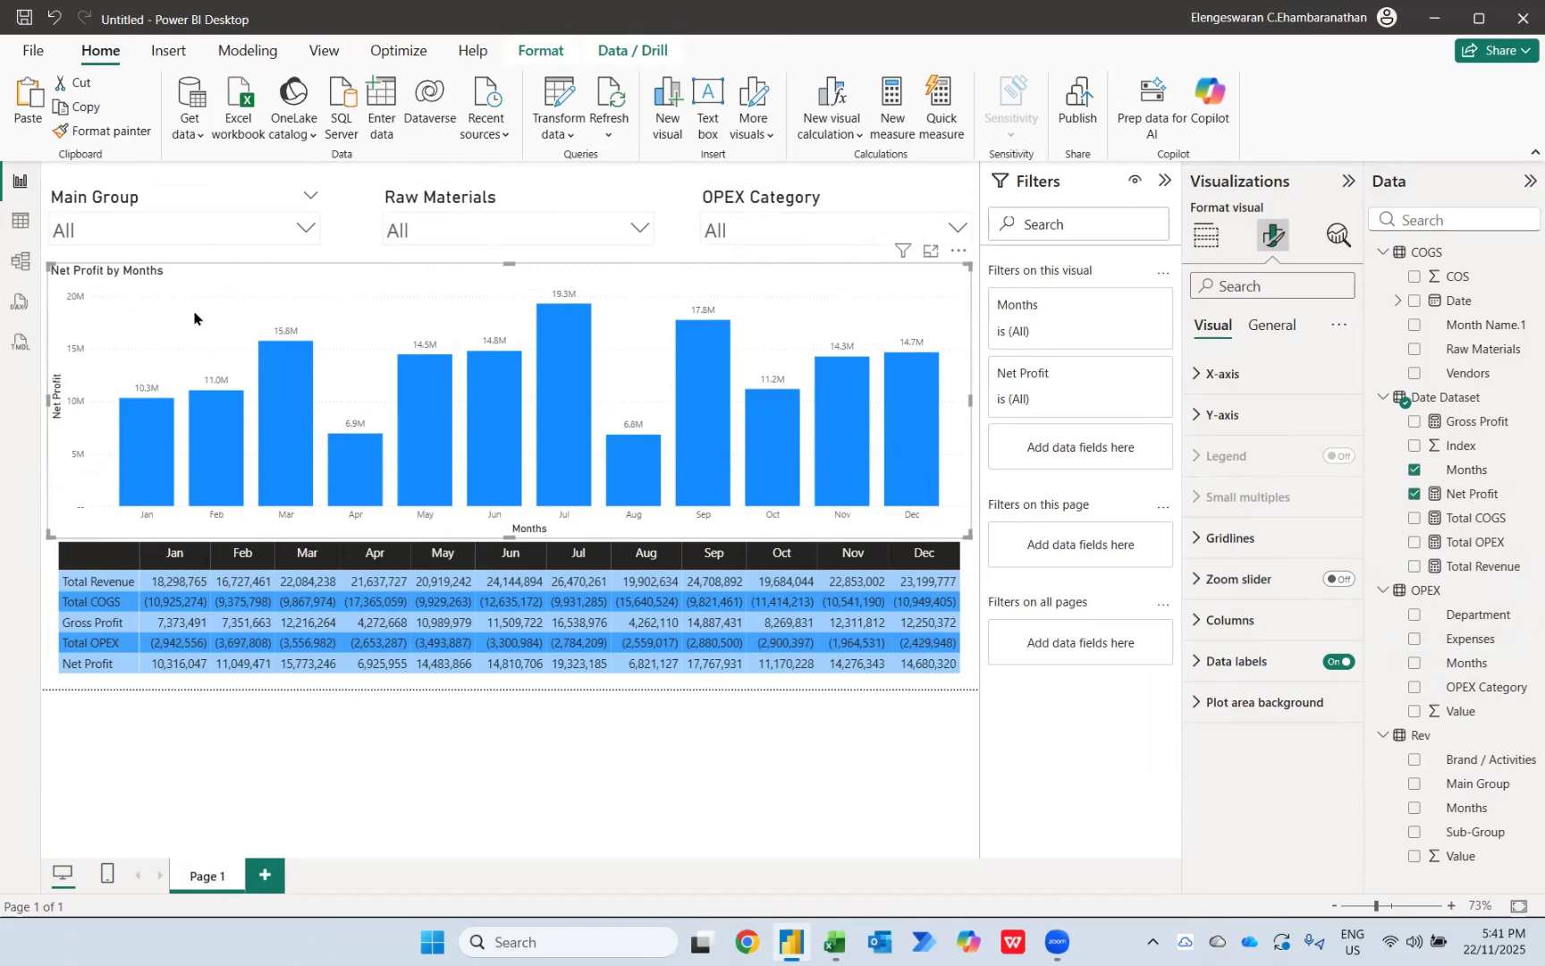
left_click(1216, 245)
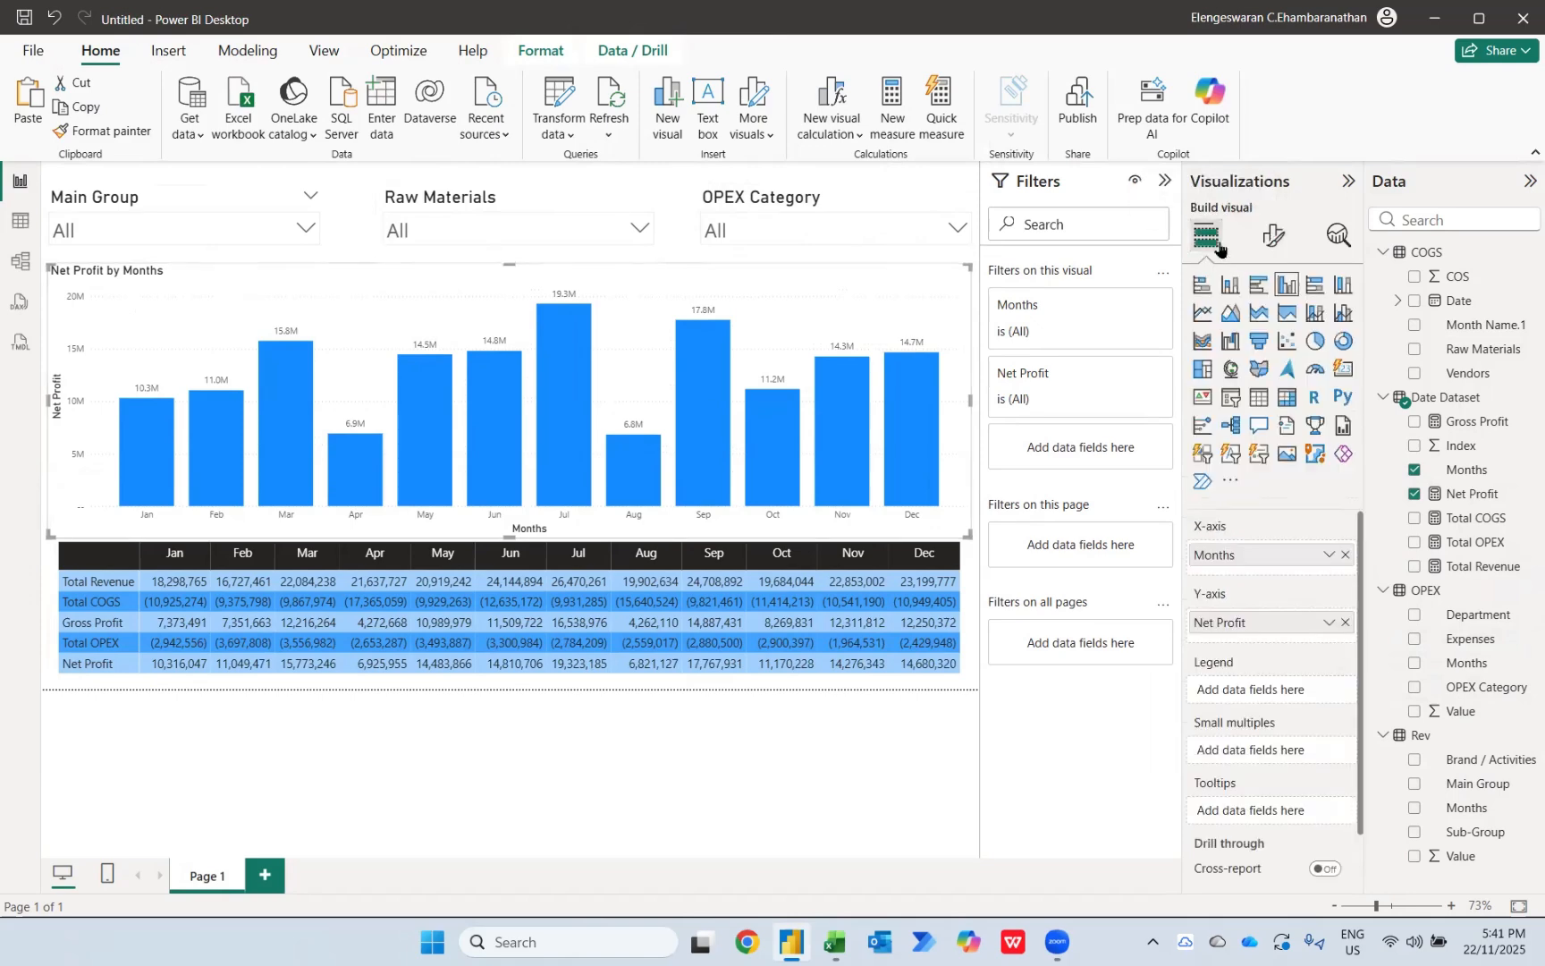
left_click(1313, 327)
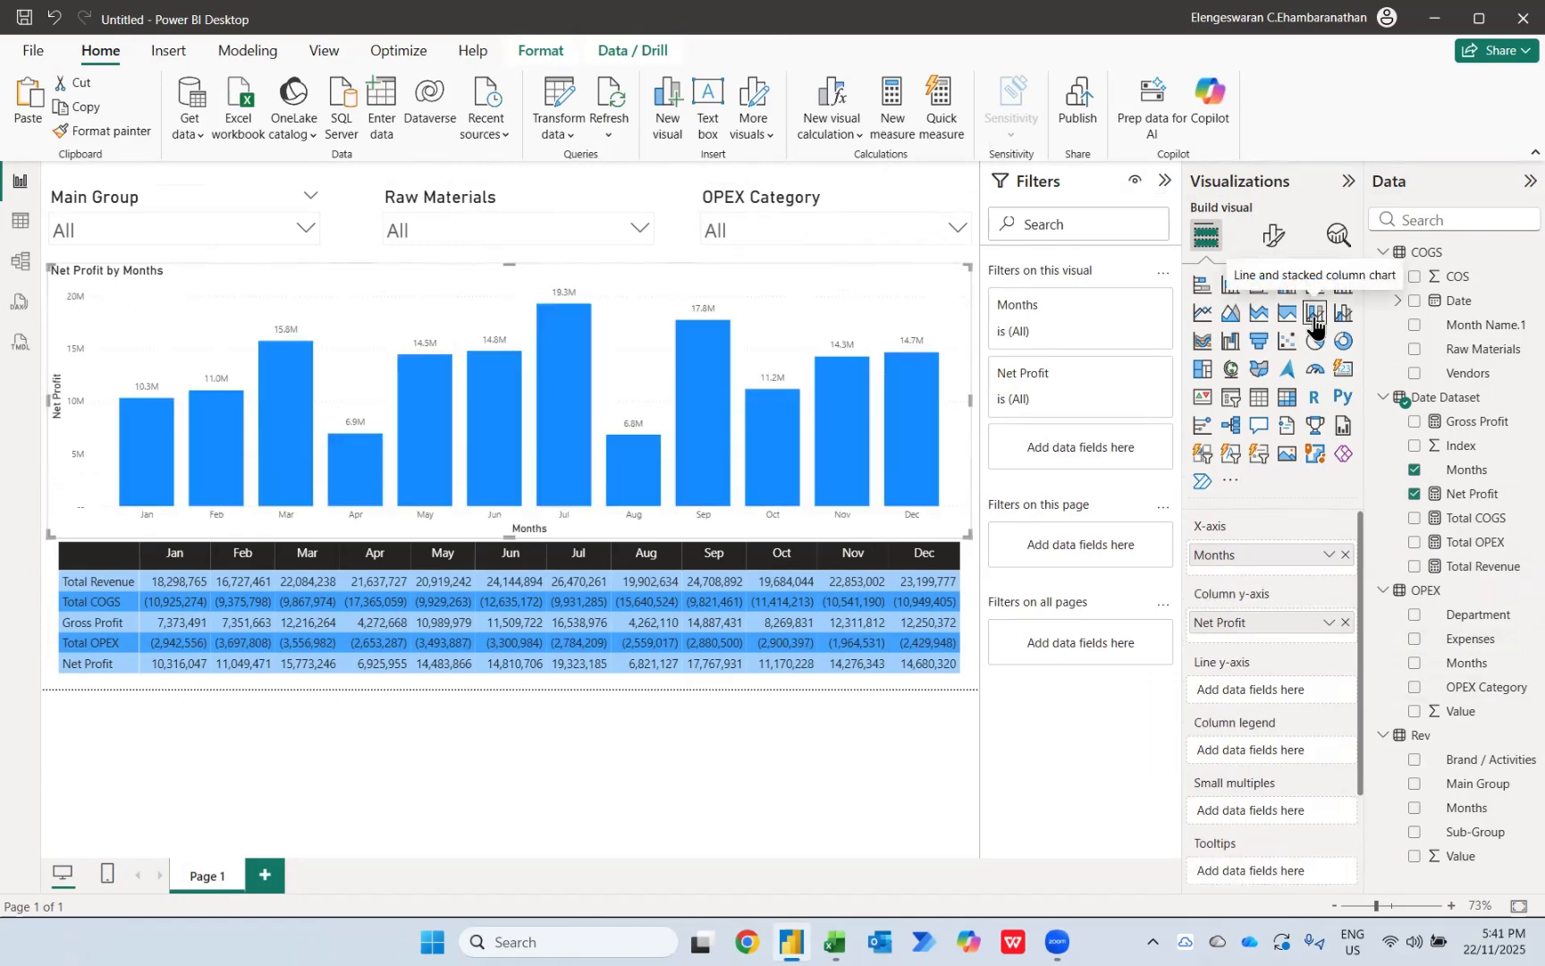
left_click_drag(1236, 623, 1238, 686)
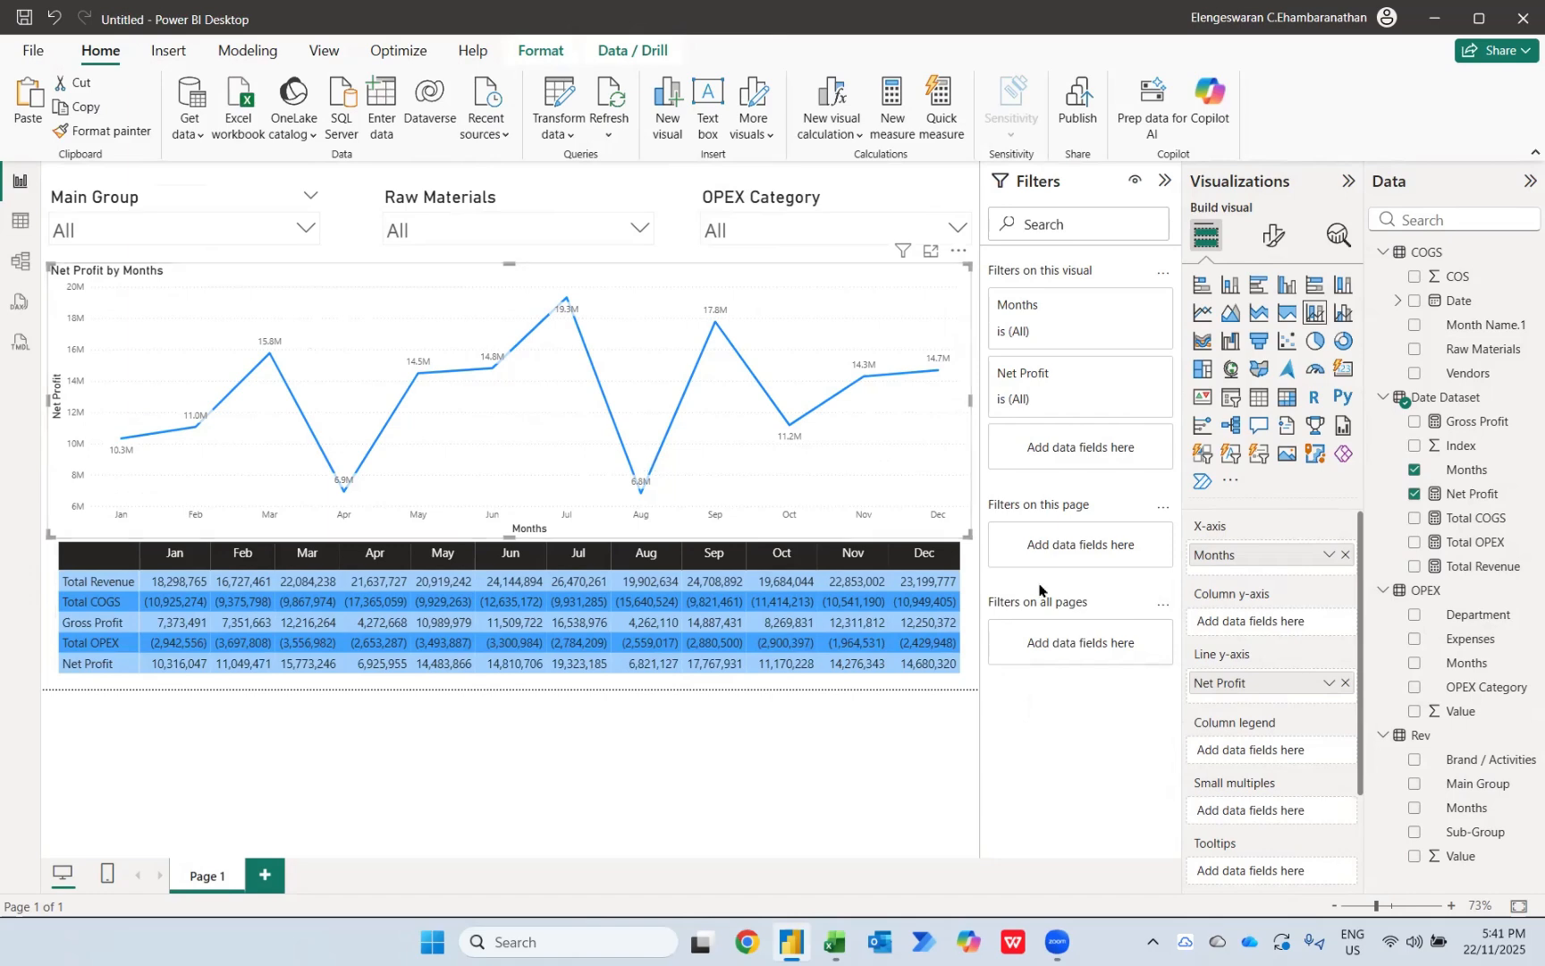
left_click_drag(1479, 569, 1293, 626)
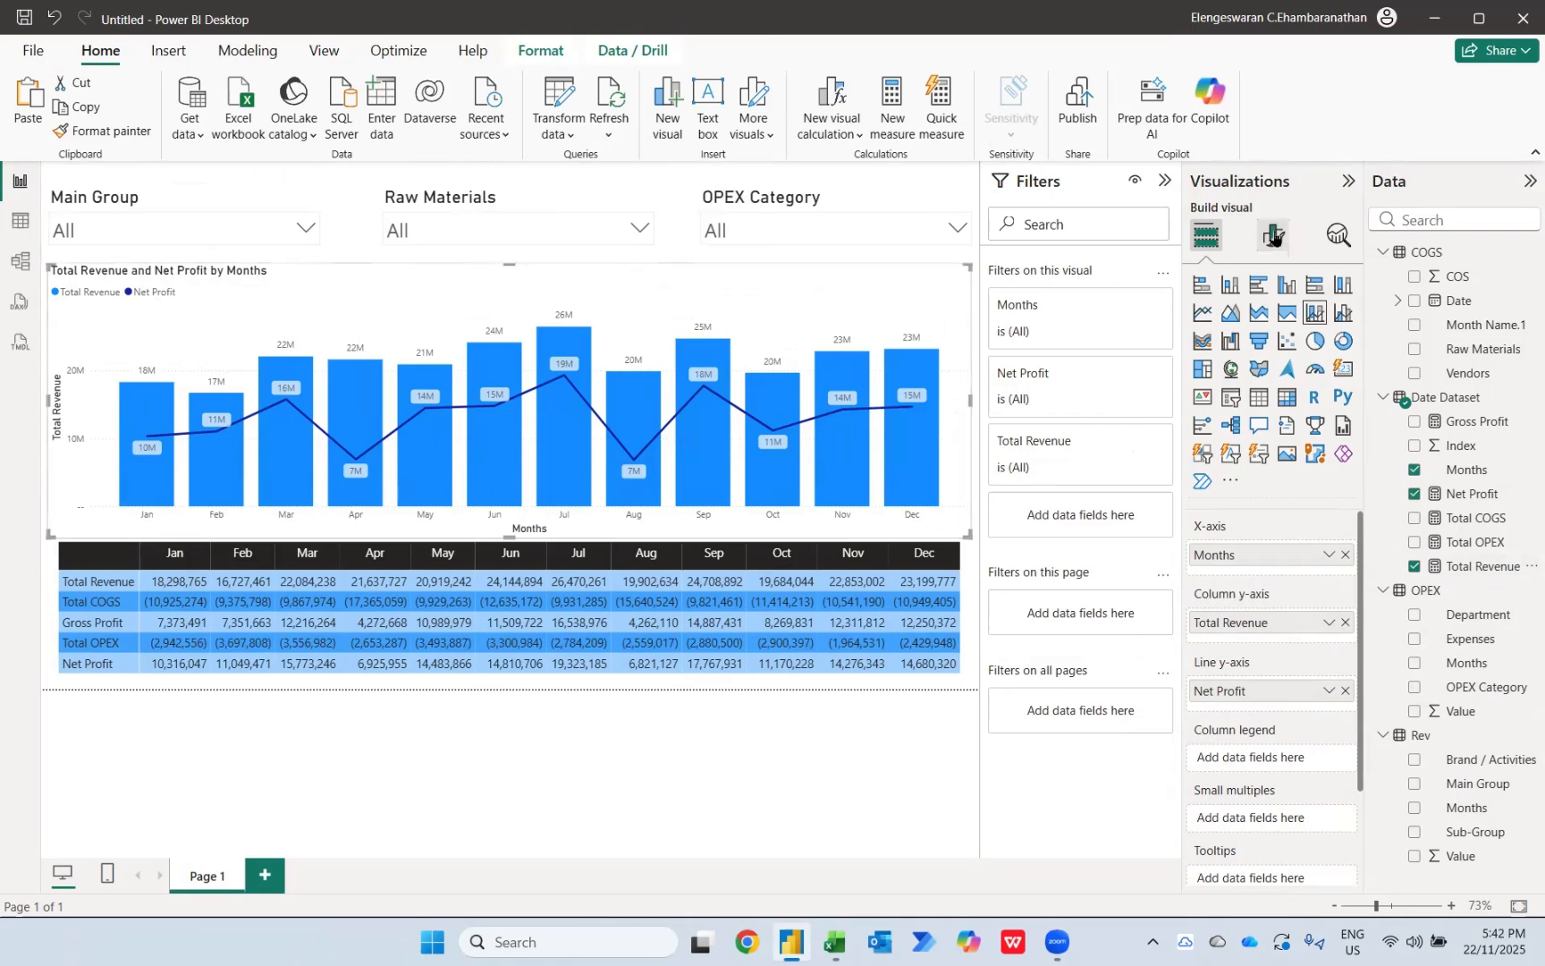
Step: Change the combo chart's title text to "Financial Performance from Jan to Dec FY24"
left_click(1273, 235)
left_click(1273, 334)
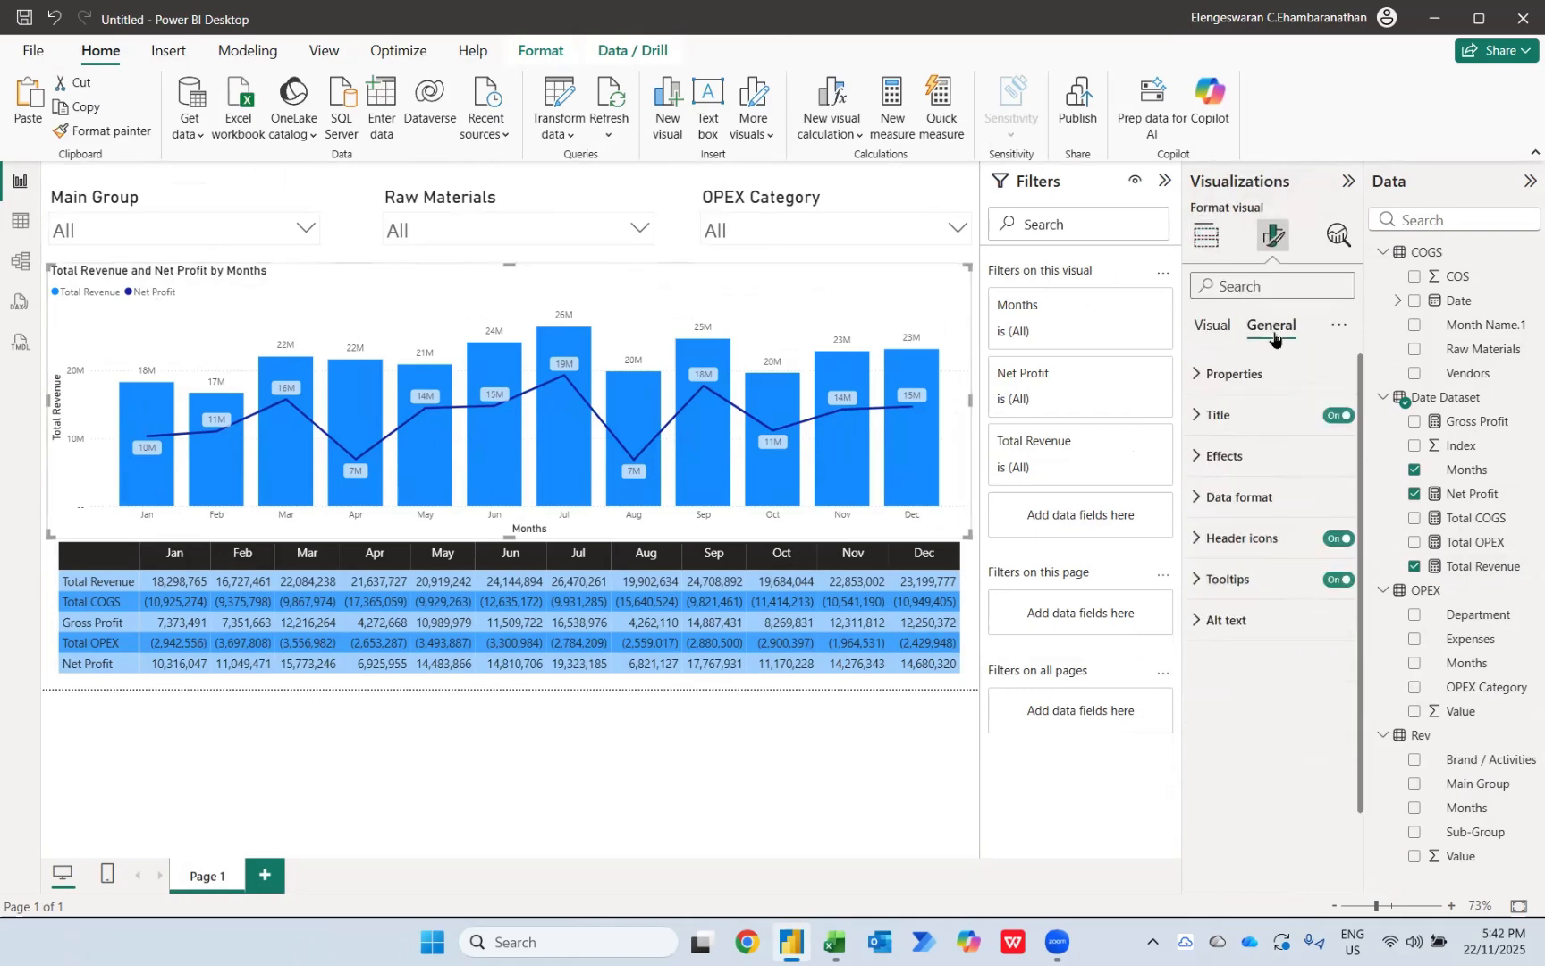
left_click(1241, 414)
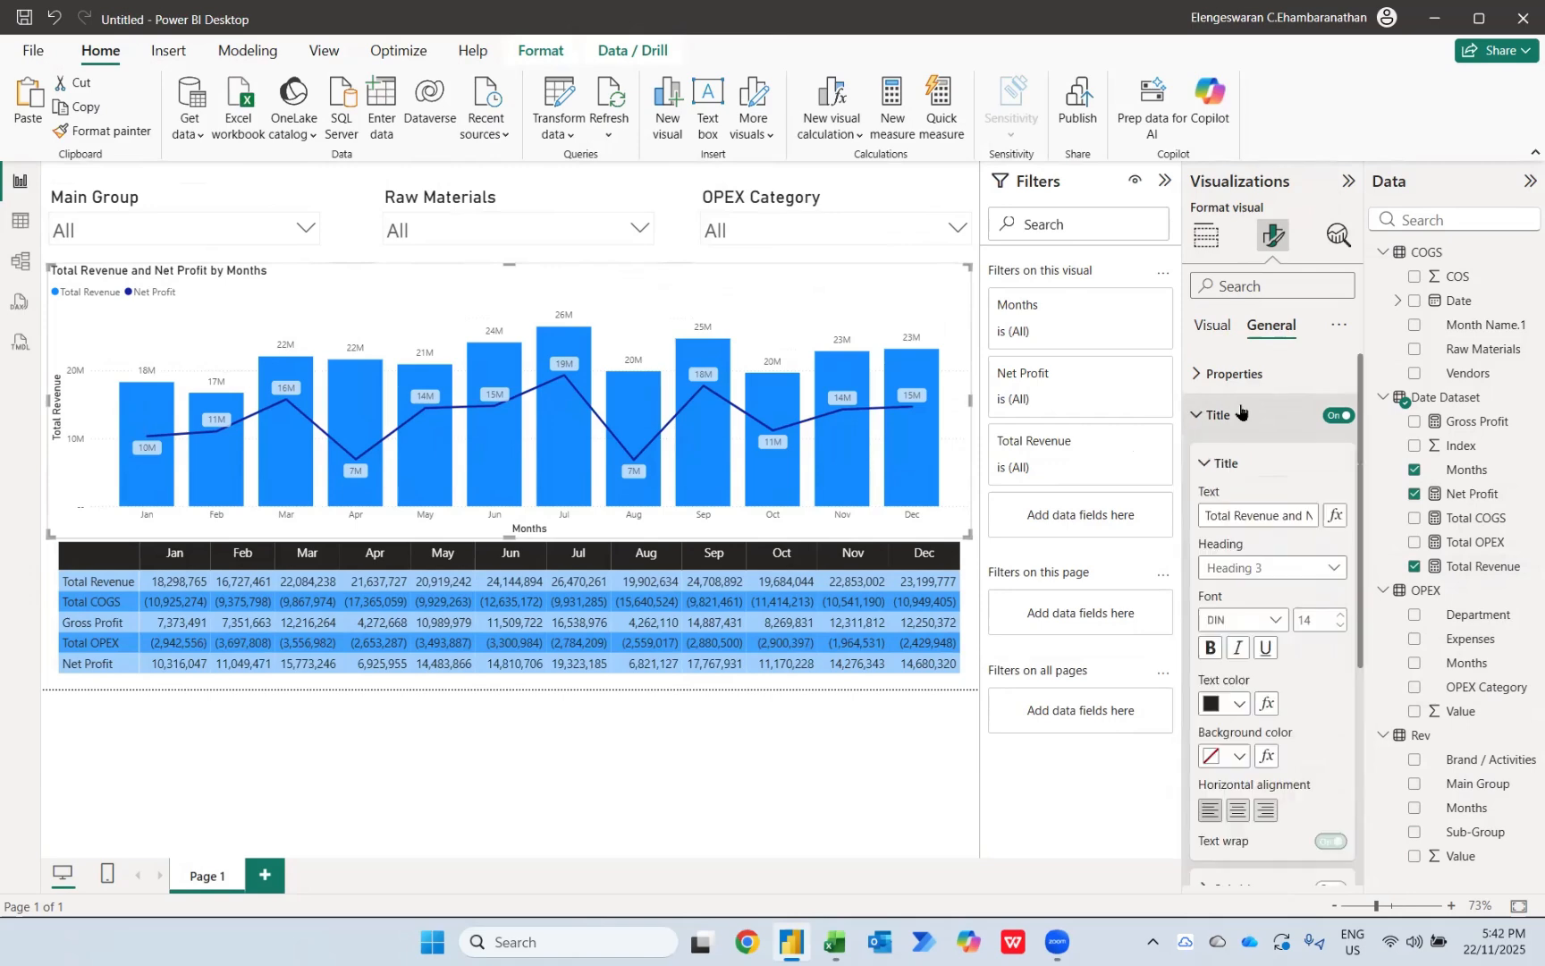
left_click(1238, 515)
key("ctrl+a")
key("Caps_Lock")
type("F")
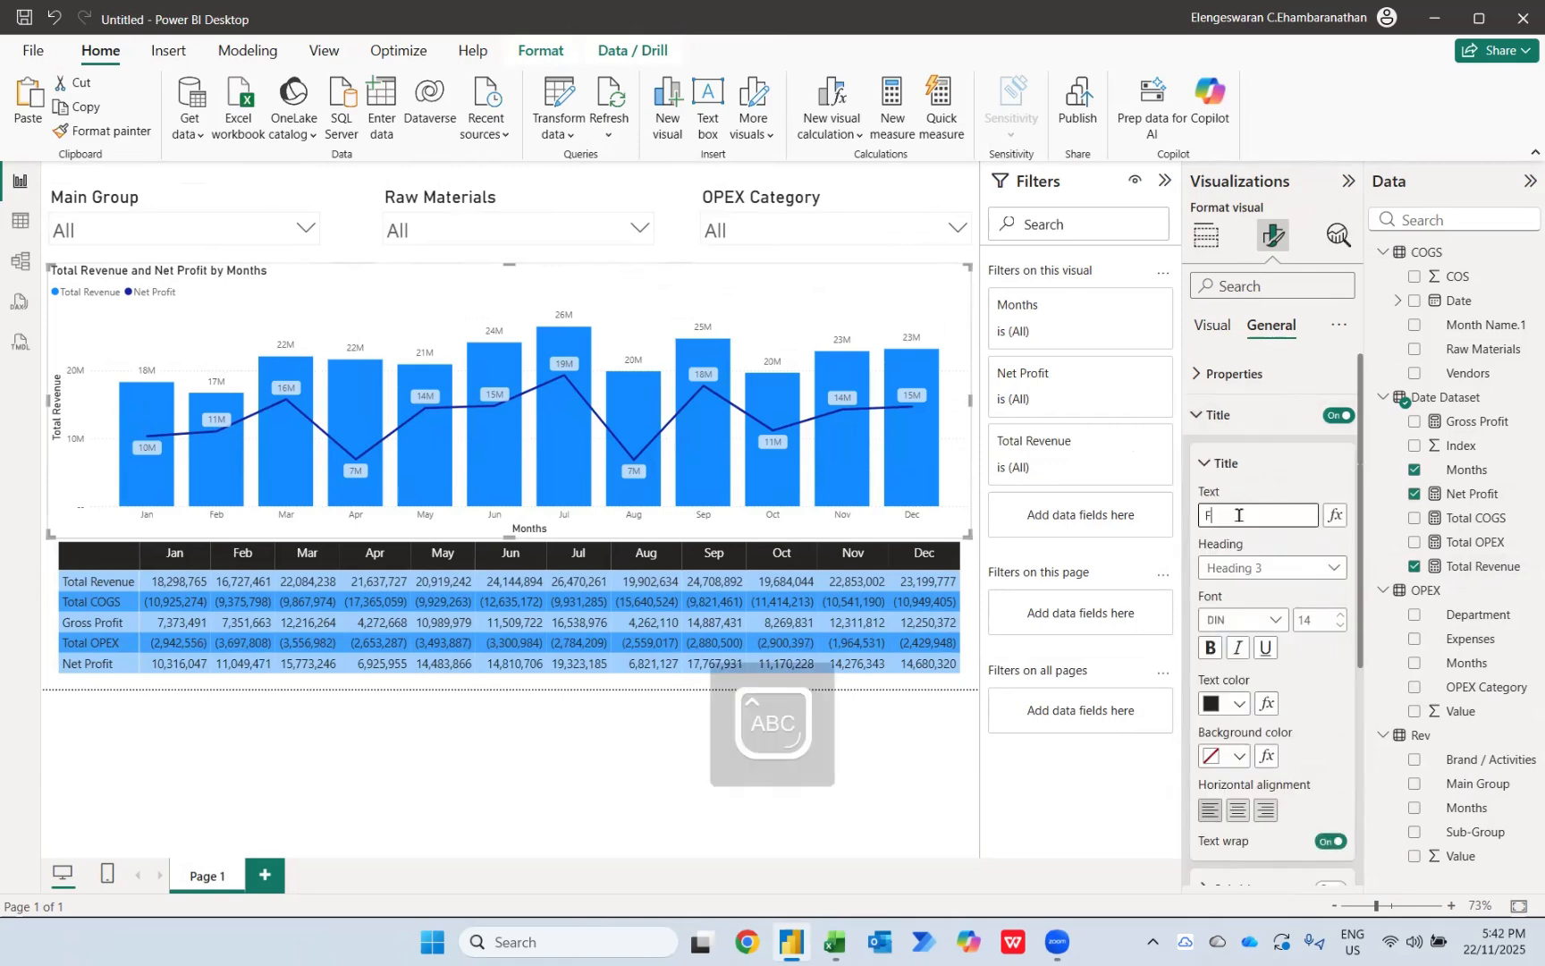
key("Caps_Lock")
type("inancial Performance from Jan to Dec FY24")
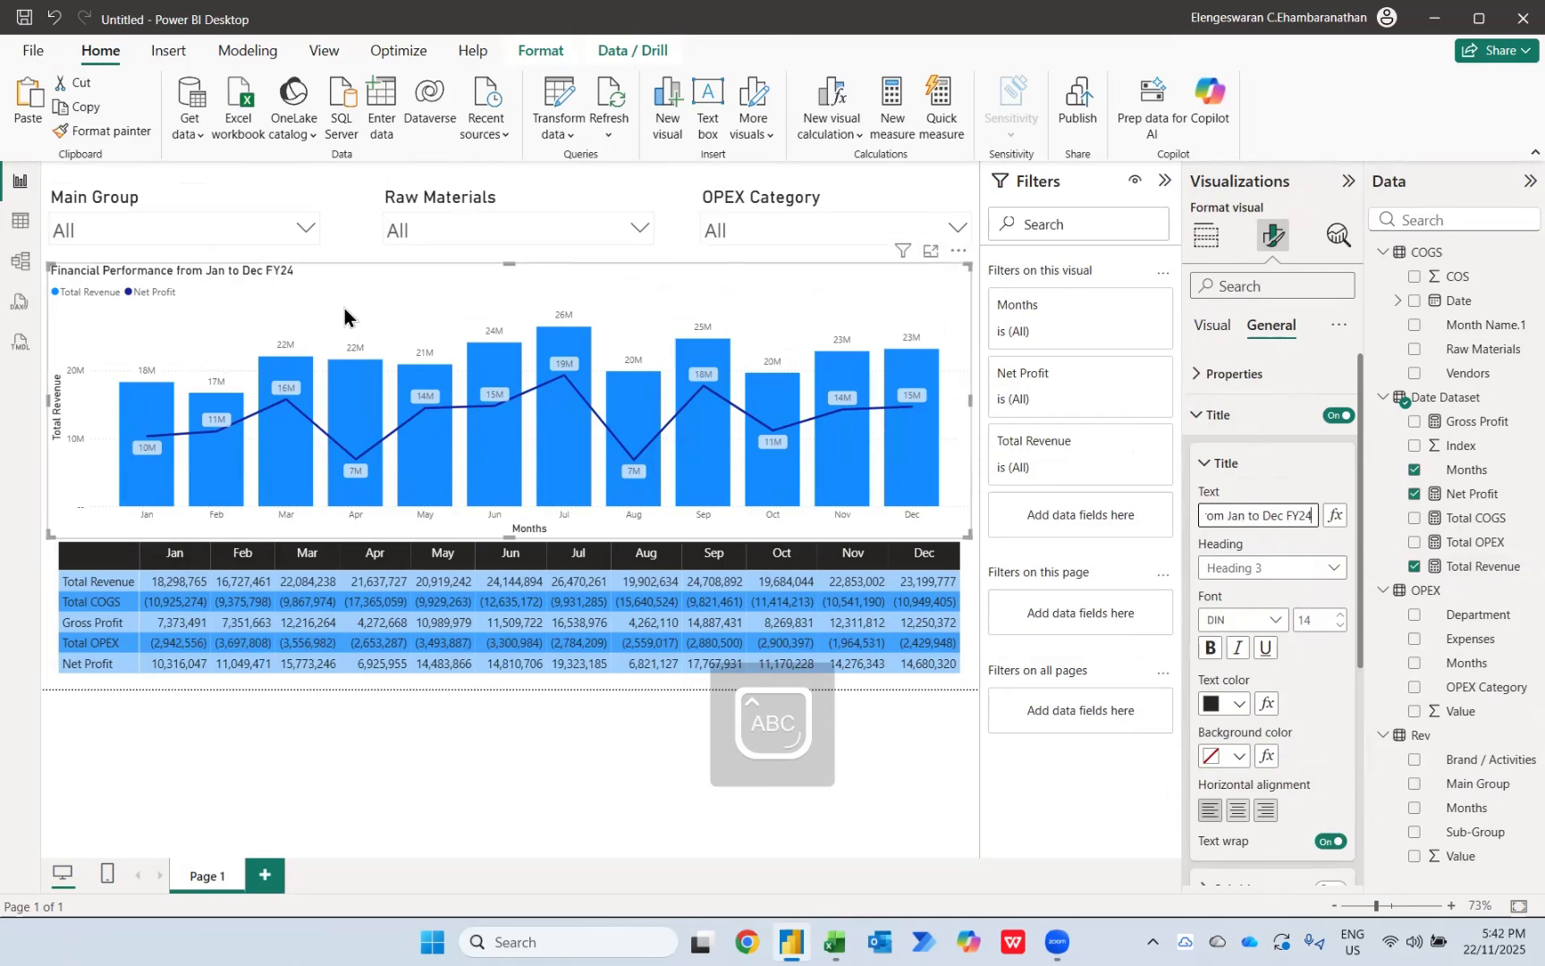
Step: Center the chart title and set its font size to 20
left_click(1237, 810)
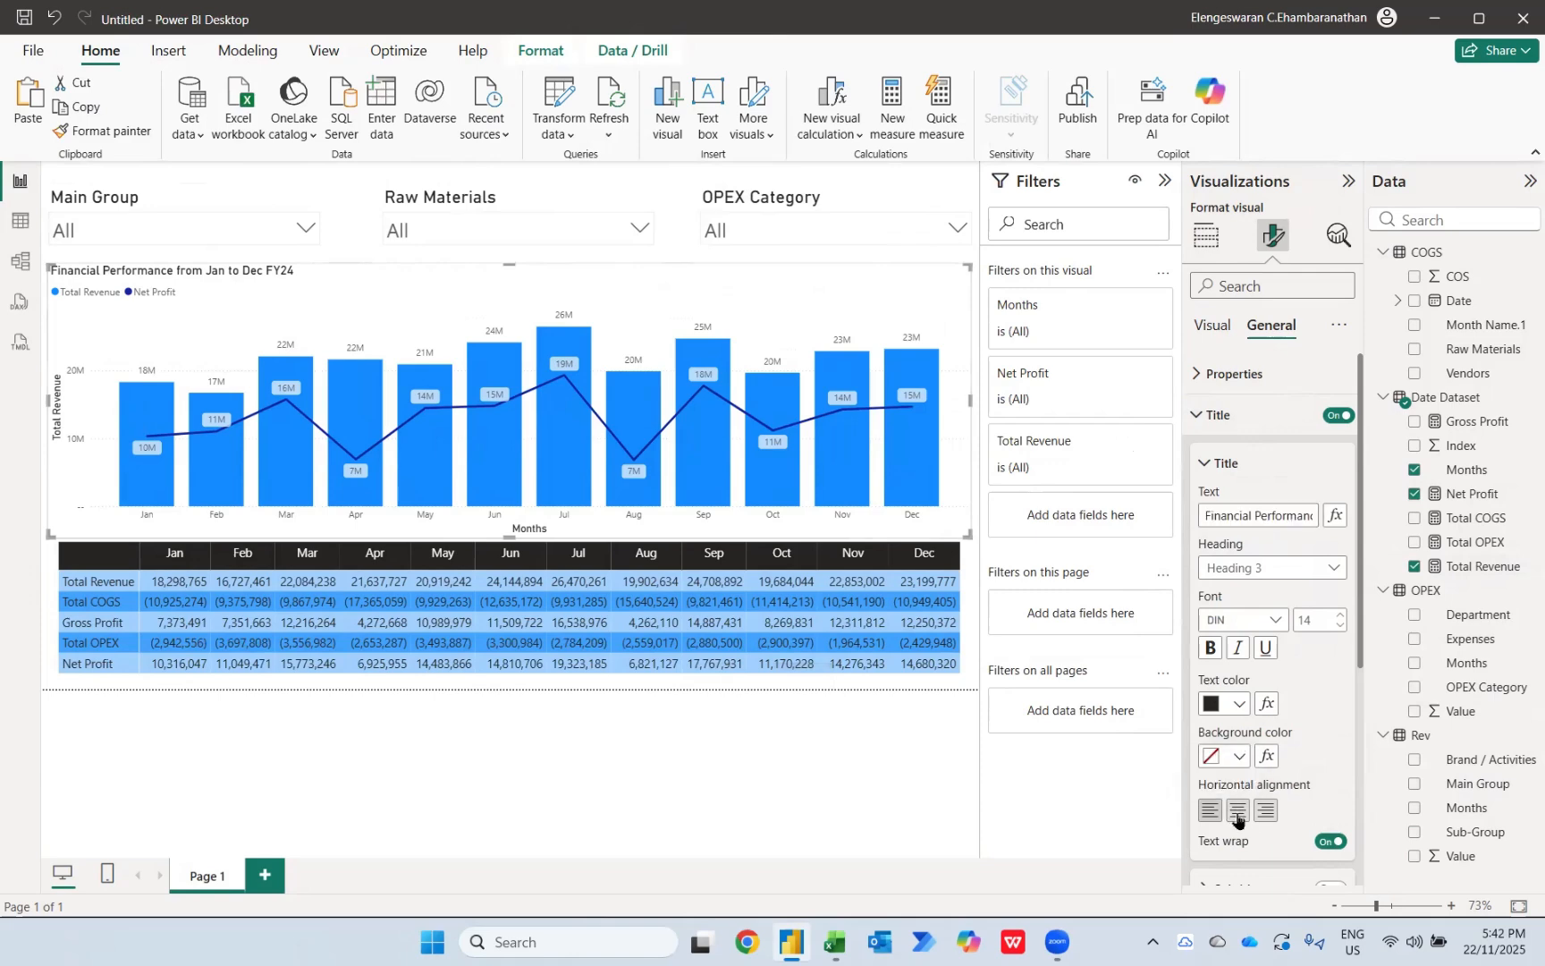
double_click(1318, 621)
type("20")
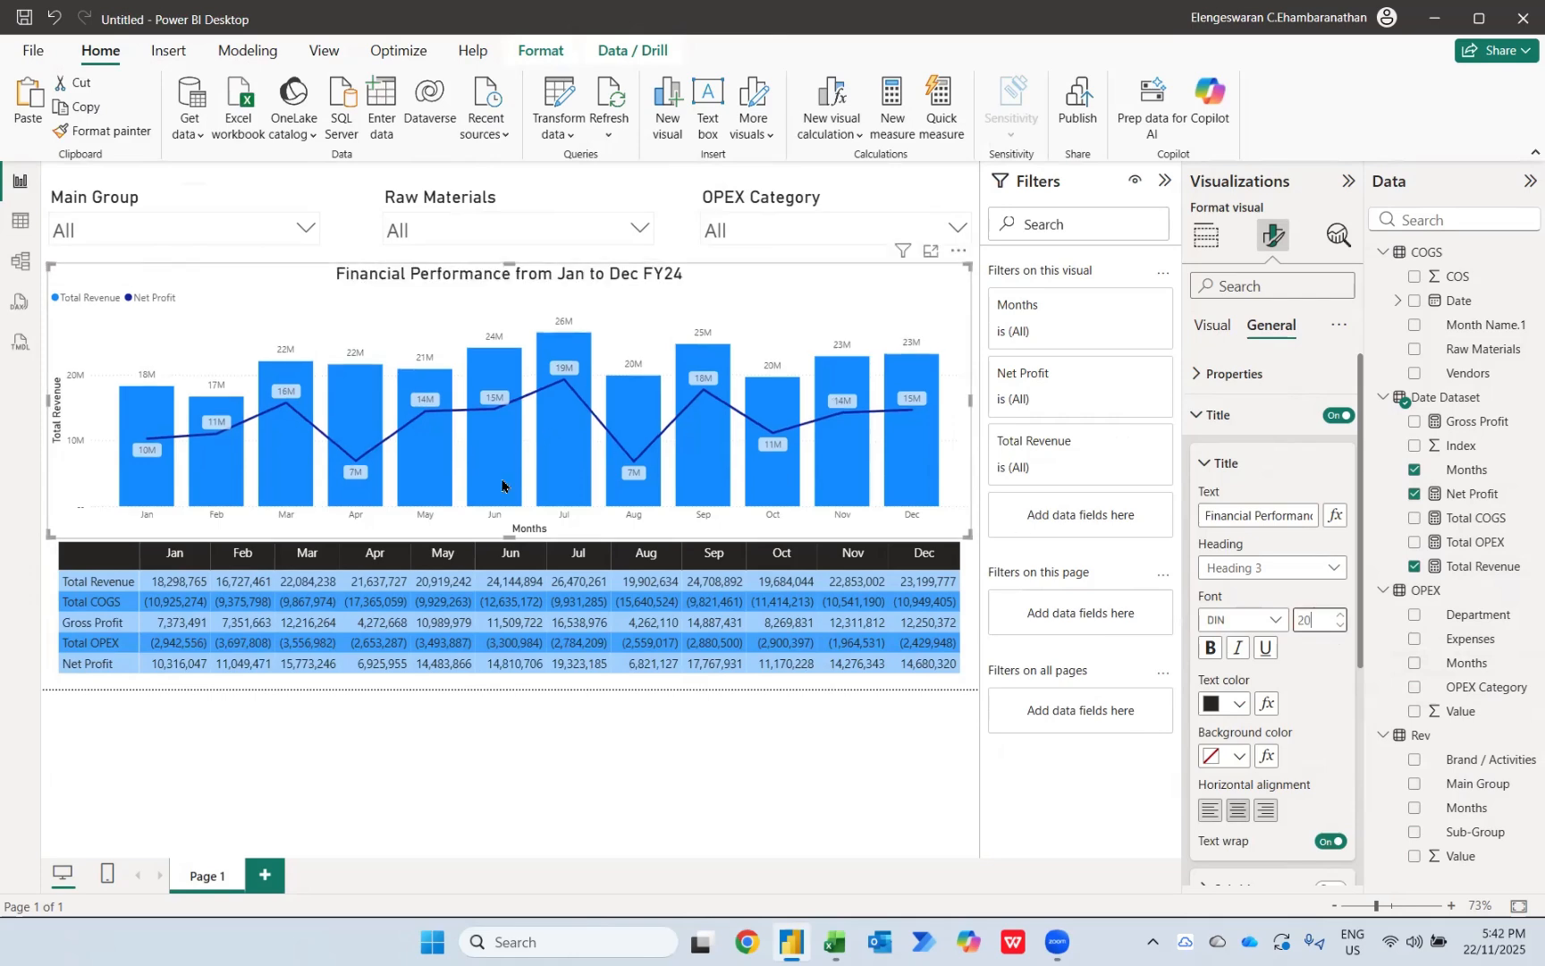
left_click(295, 712)
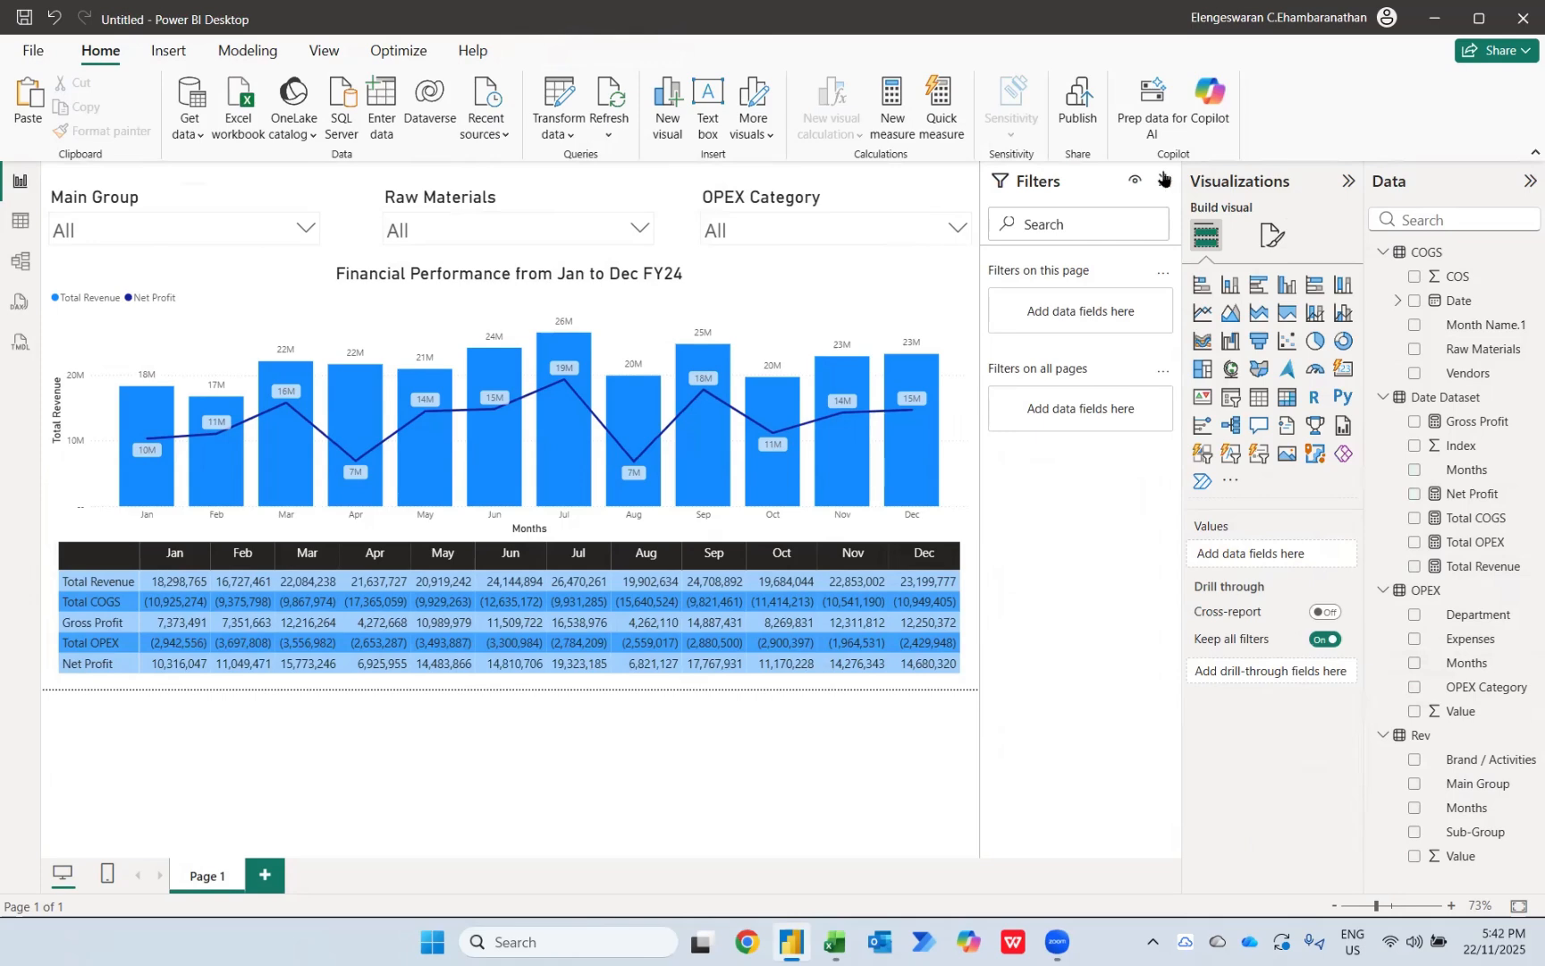
Step: Collapse the Visualizations, Data and Filters panes to enlarge the report canvas
left_click(1348, 180)
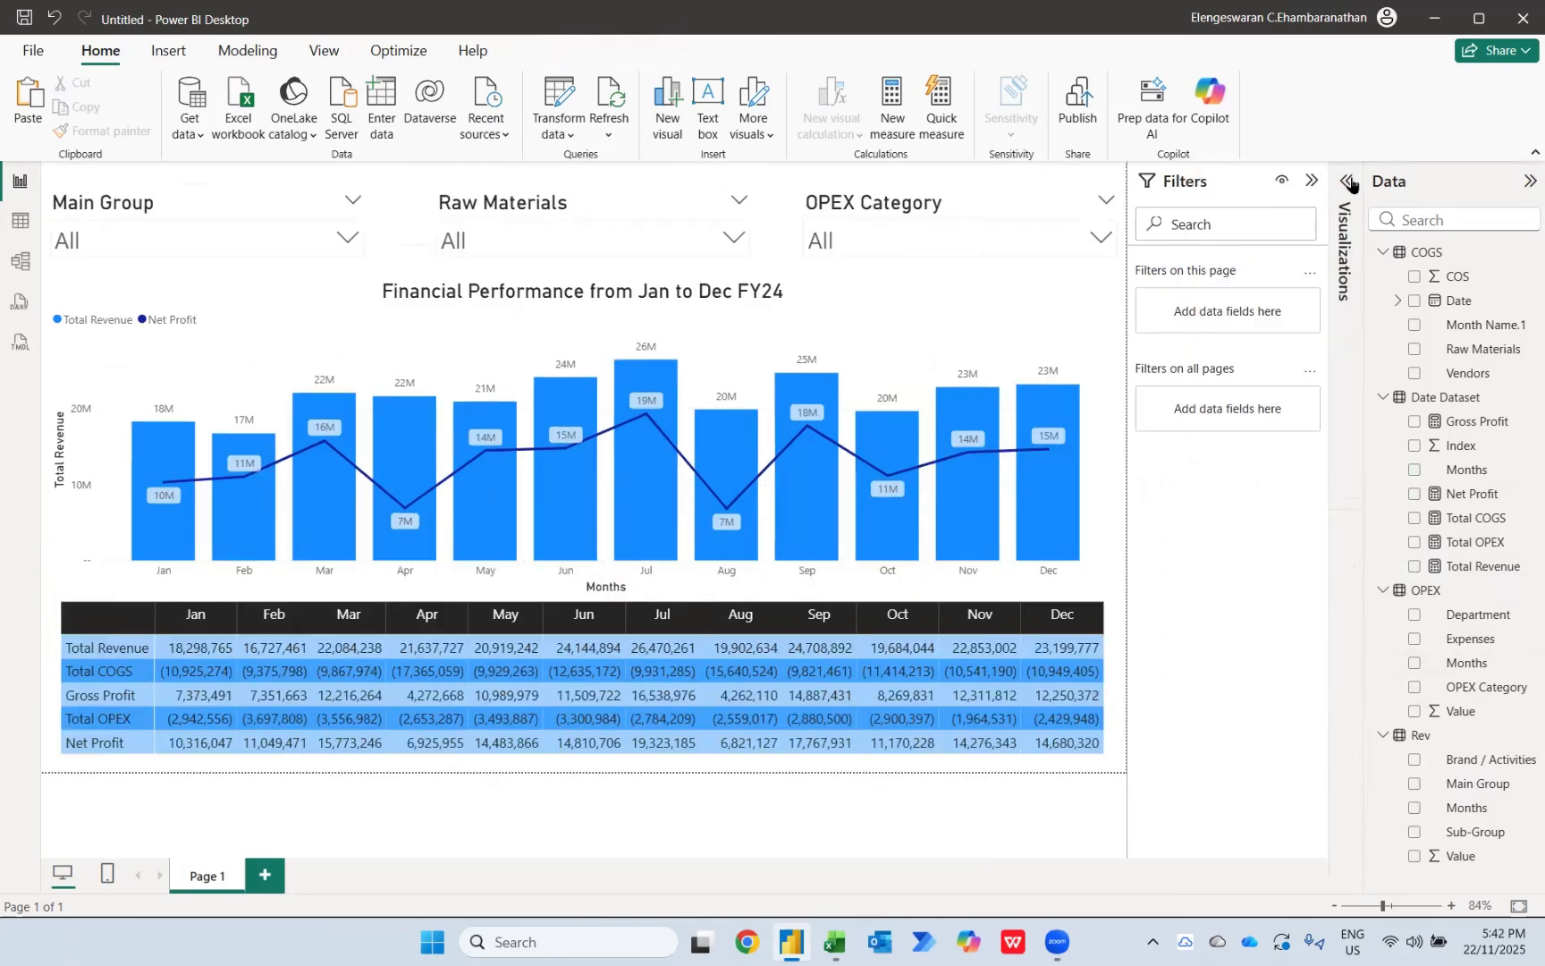
left_click(1526, 182)
left_click(1460, 182)
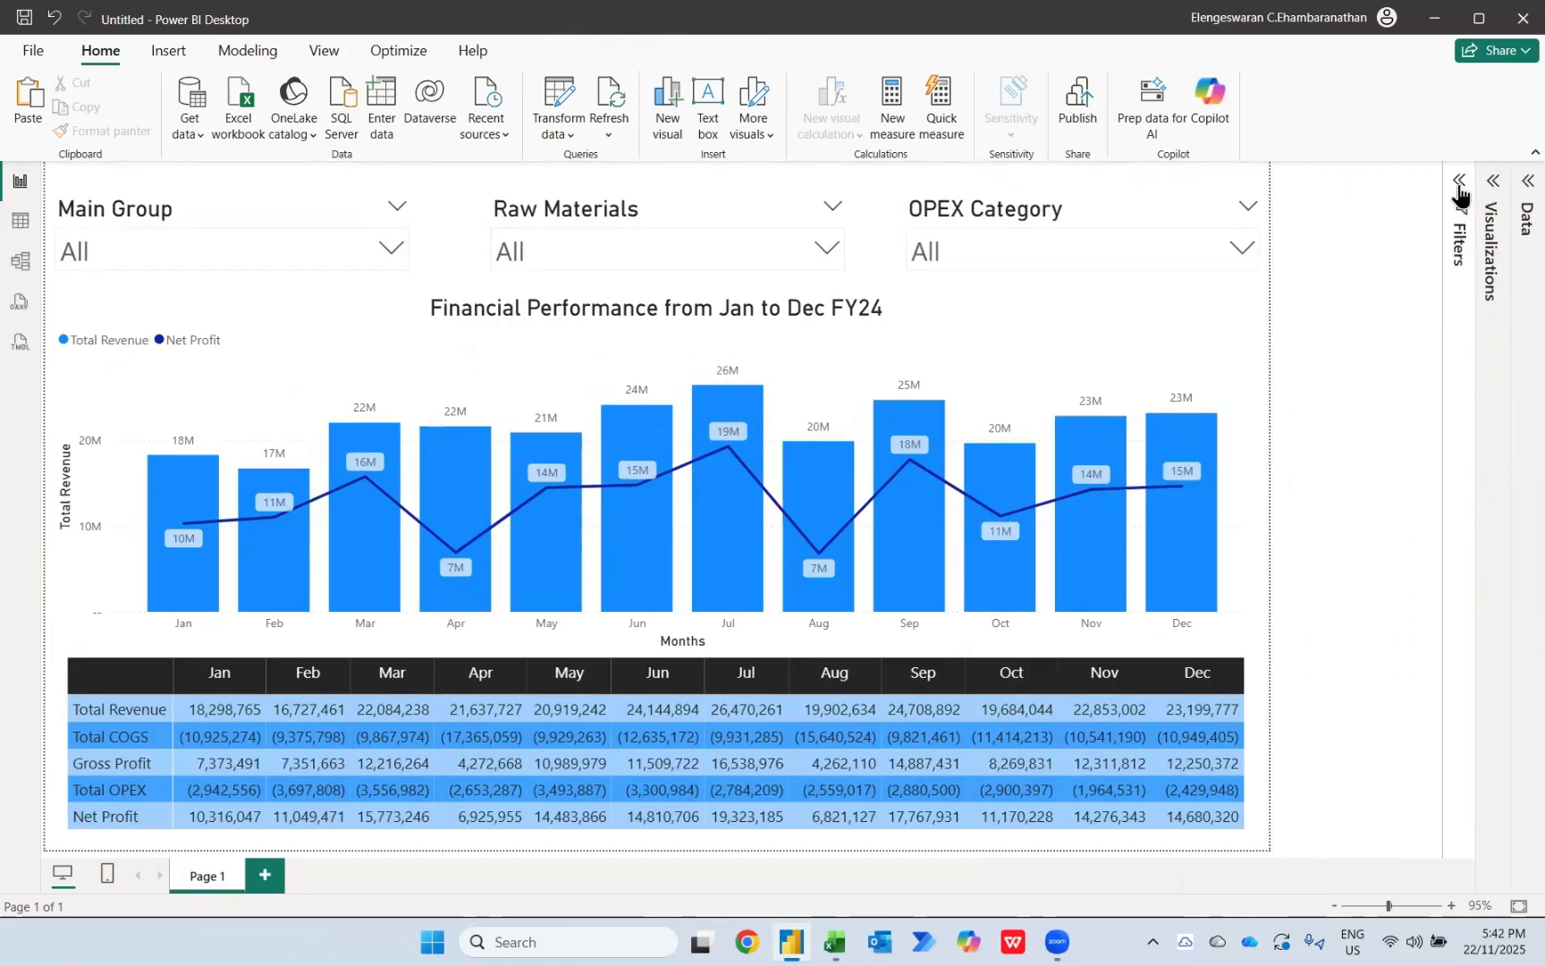